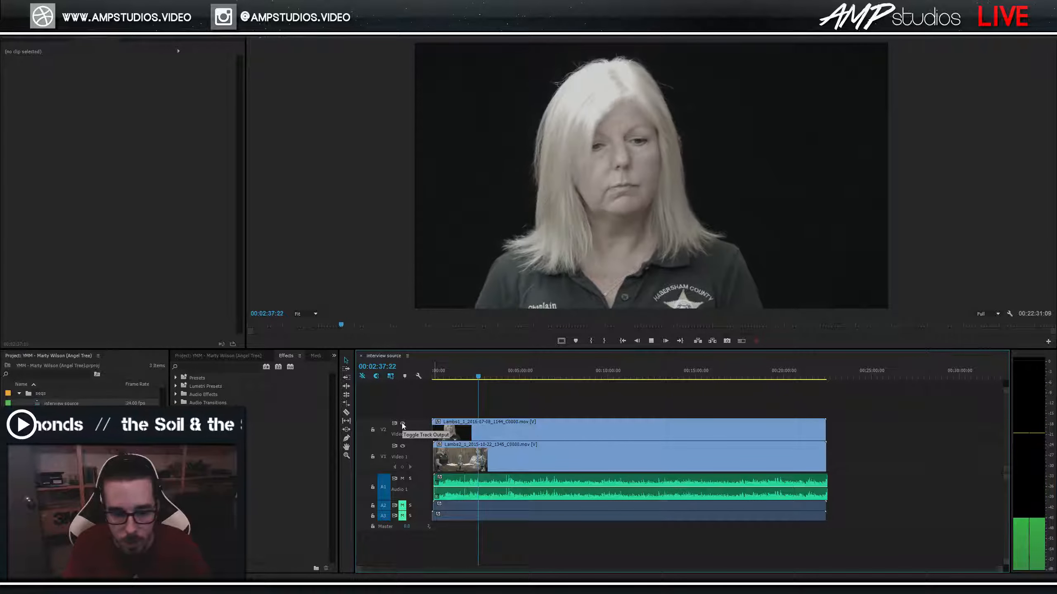
# Play the interview source sequence and make the V2 close-up track visible again.
pyautogui.press('space')
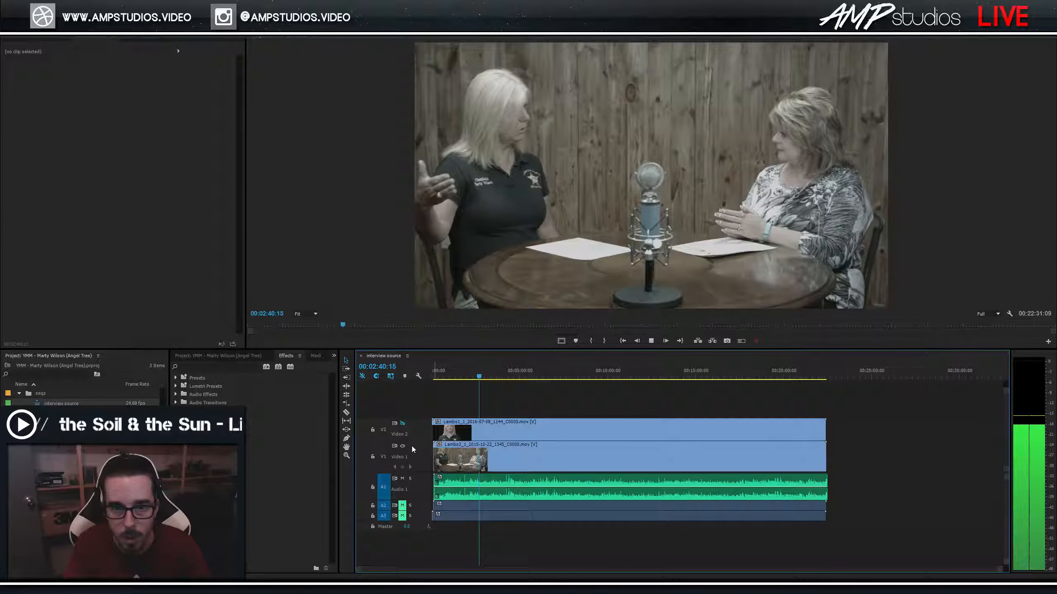
pyautogui.press('space')
pyautogui.click(403, 423)
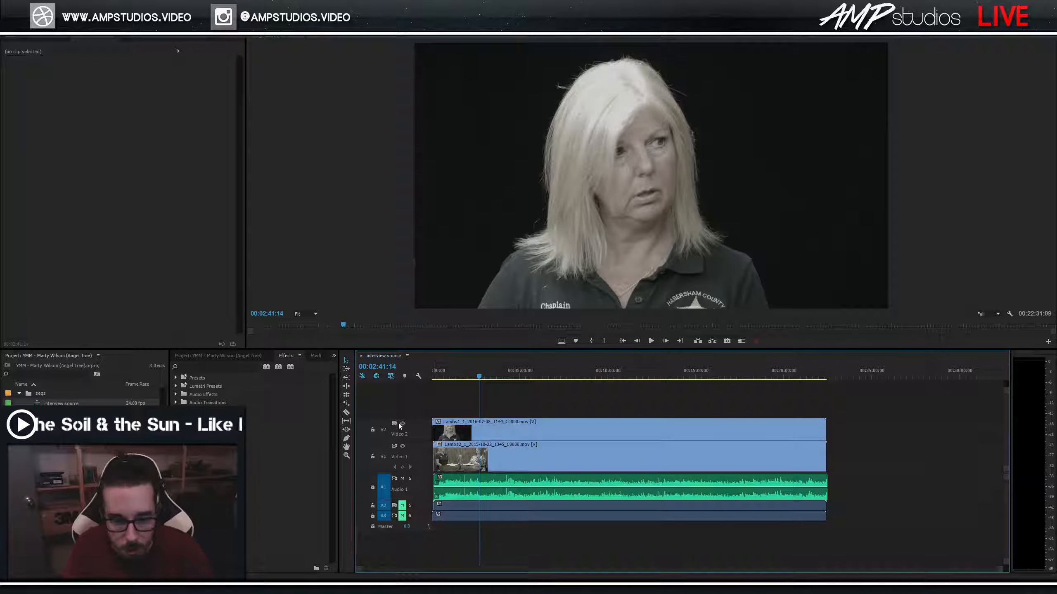
# Scrub the footage from the start to 00:07:43:13, then bring up the interview source clip's context menu.
pyautogui.moveTo(441, 378); pyautogui.dragTo(417, 377)
pyautogui.click(528, 377)
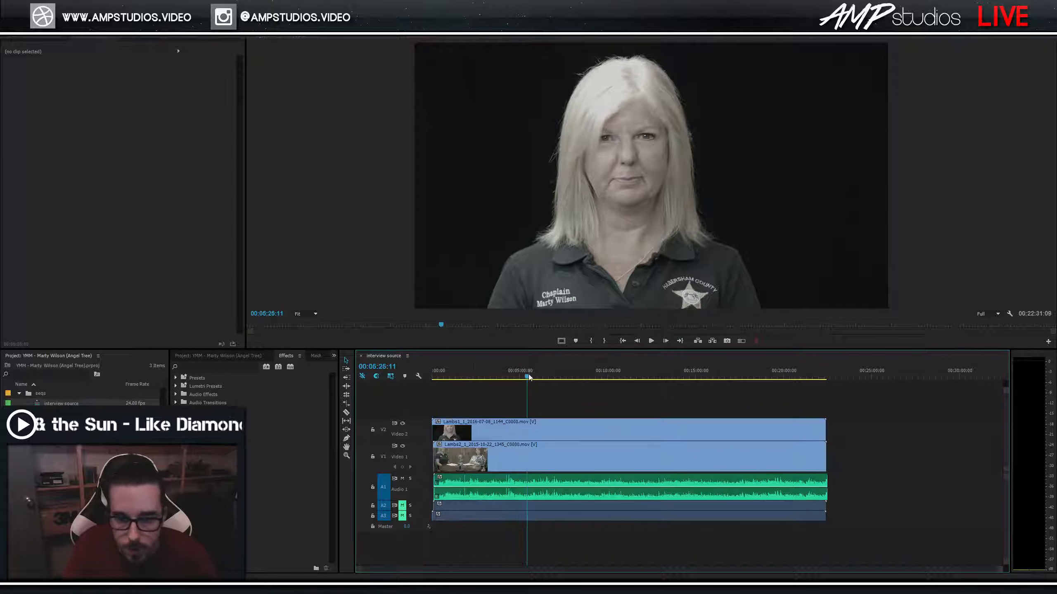
pyautogui.moveTo(528, 377); pyautogui.dragTo(566, 378)
pyautogui.click(57, 400)
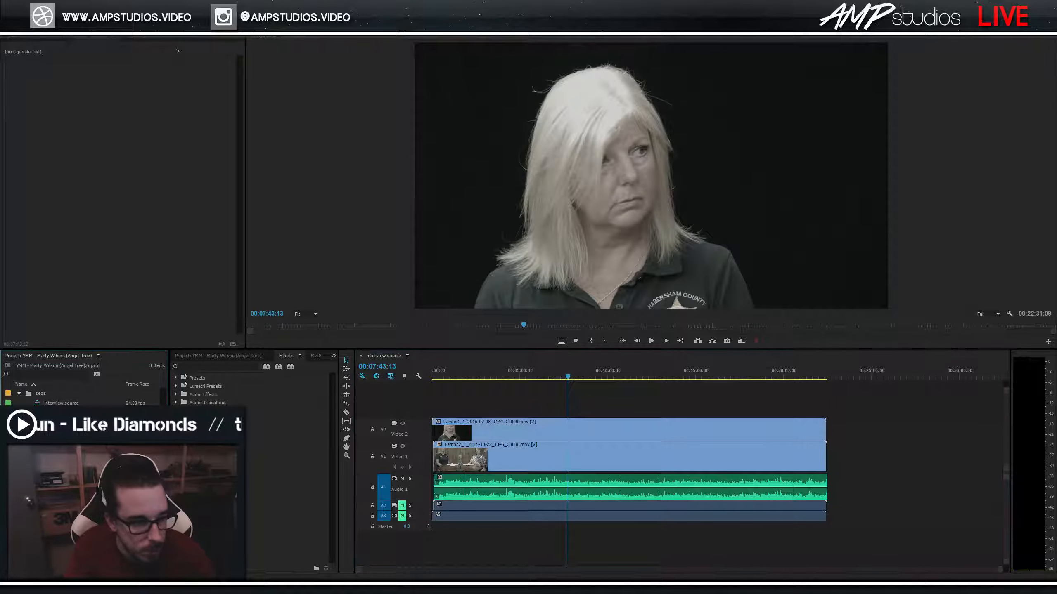
pyautogui.rightClick(54, 403)
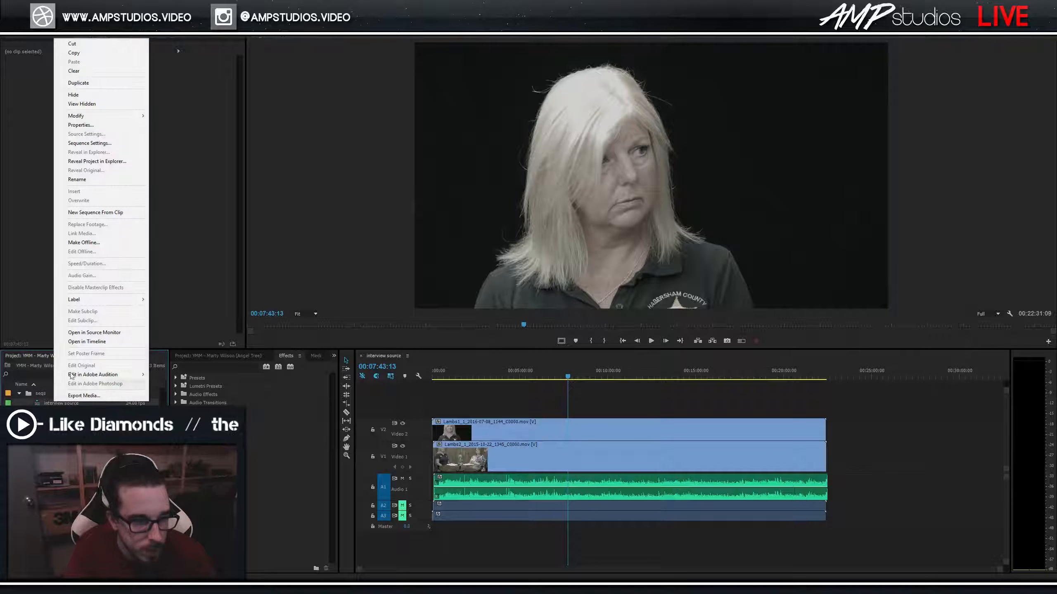
# Create a sequence from the interview source clip and rename it to the interview title plus 'master'.
pyautogui.click(100, 213)
pyautogui.click(63, 413)
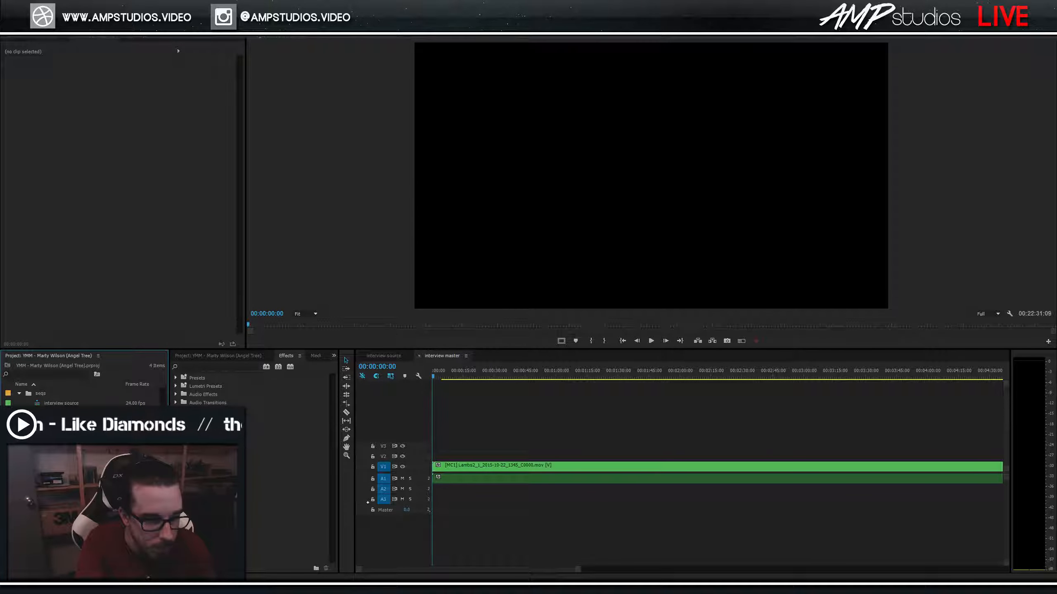
pyautogui.press('Return')
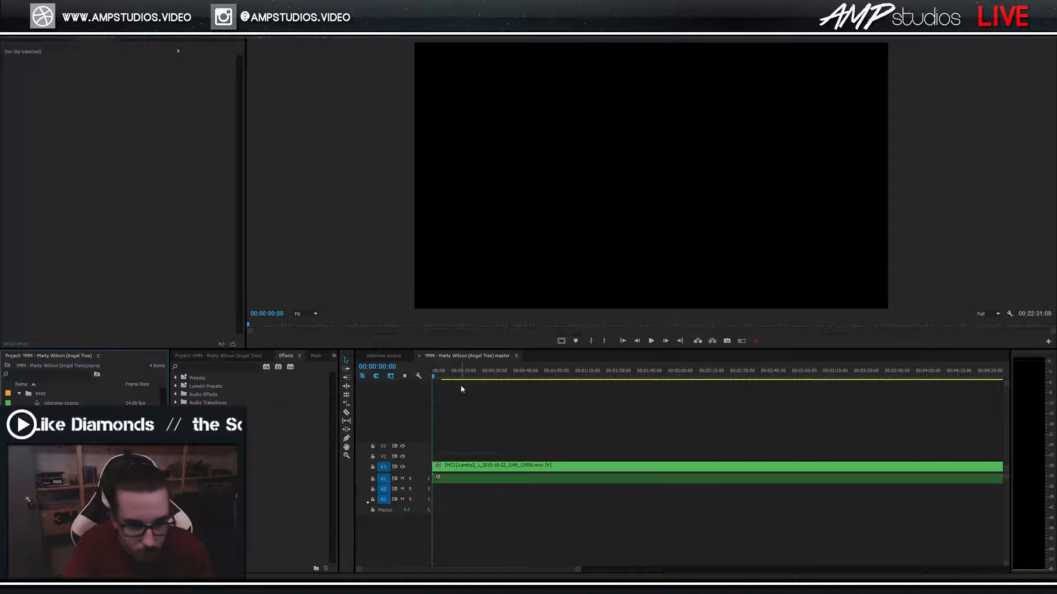
# Expand A1 to show its waveform, play the master sequence to 00:00:07:00, and open the Button Editor.
pyautogui.moveTo(455, 374); pyautogui.dragTo(430, 377)
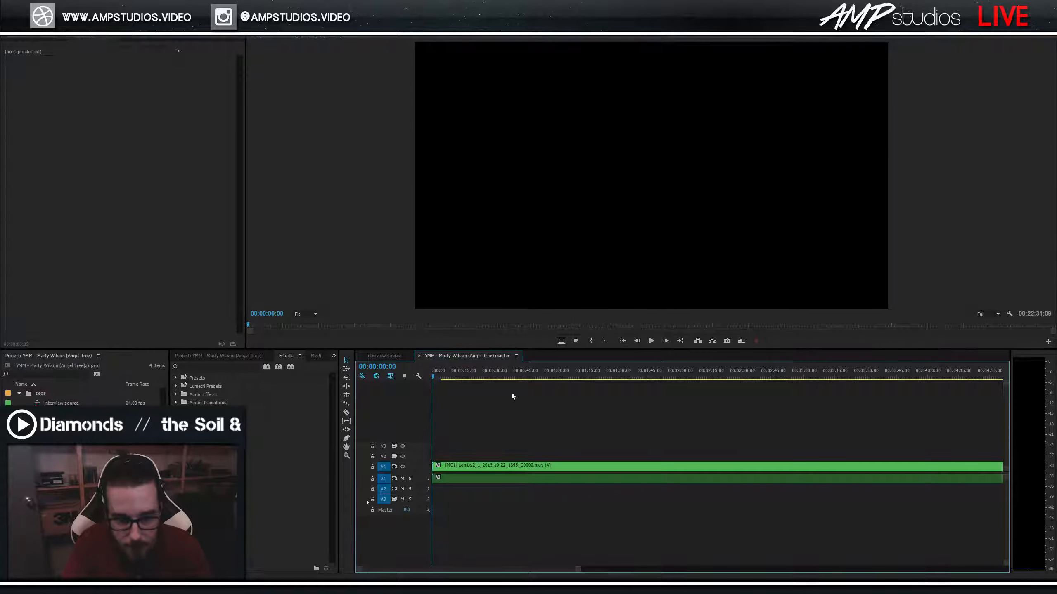
pyautogui.doubleClick(407, 479)
pyautogui.press('space')
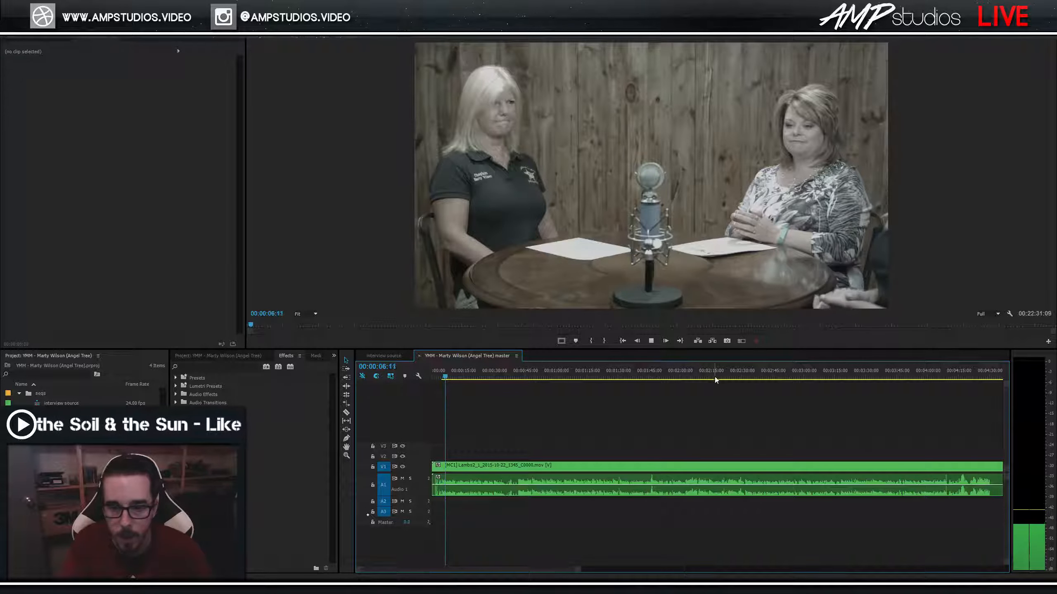
pyautogui.press('space')
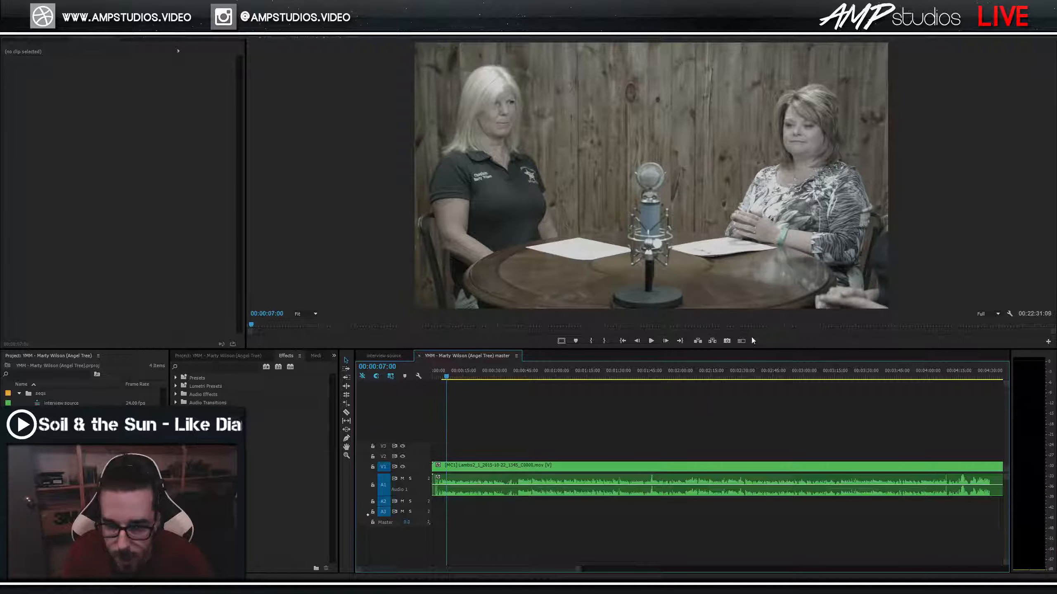
pyautogui.click(1048, 341)
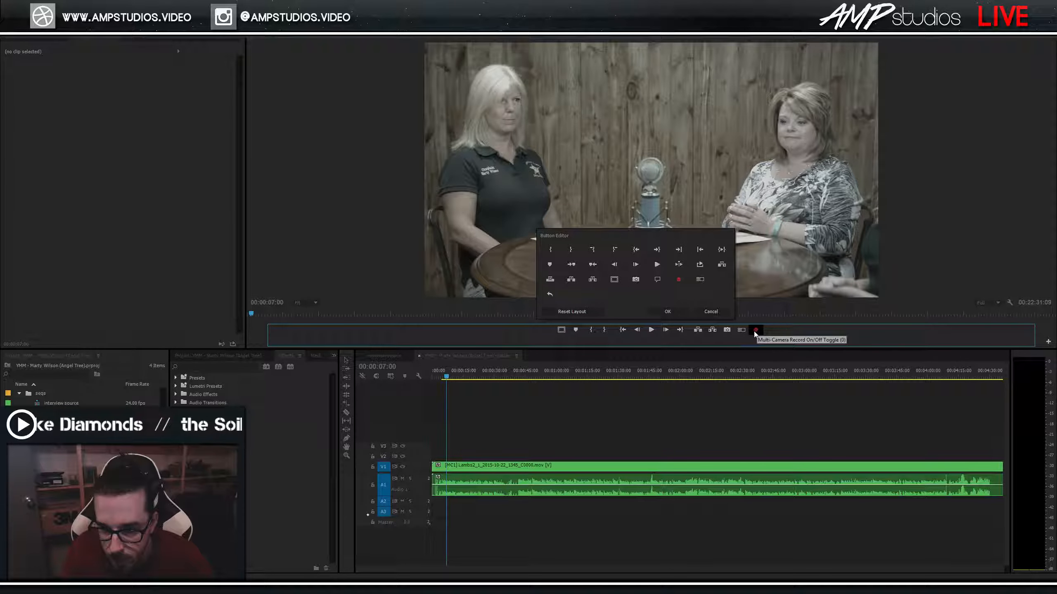
# Add Toggle Multi-Camera View and Multi-Camera Record buttons to the monitor controls, then turn multi-camera view on.
pyautogui.click(711, 311)
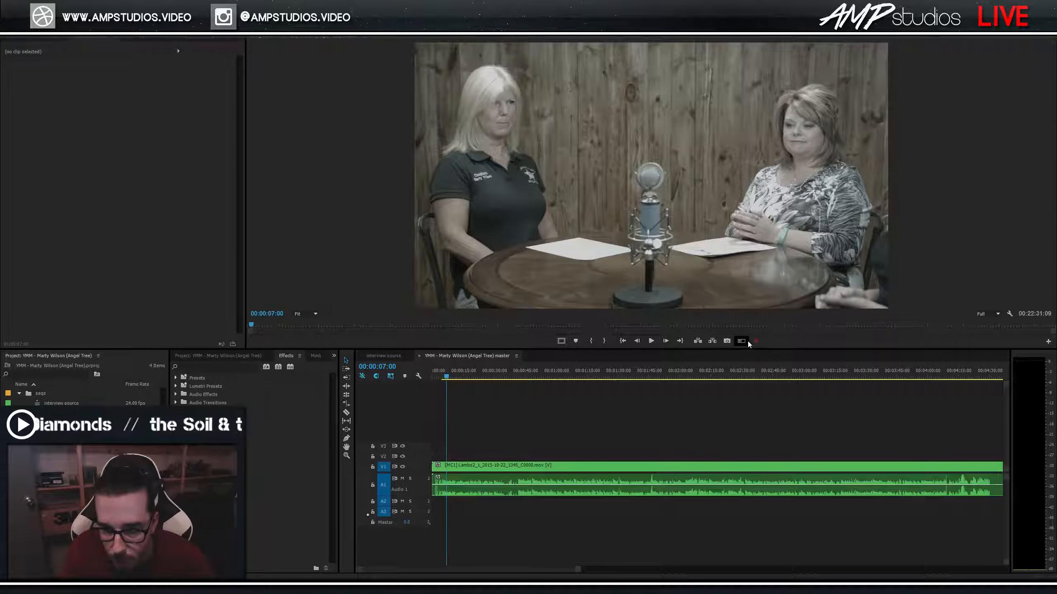
pyautogui.click(1048, 341)
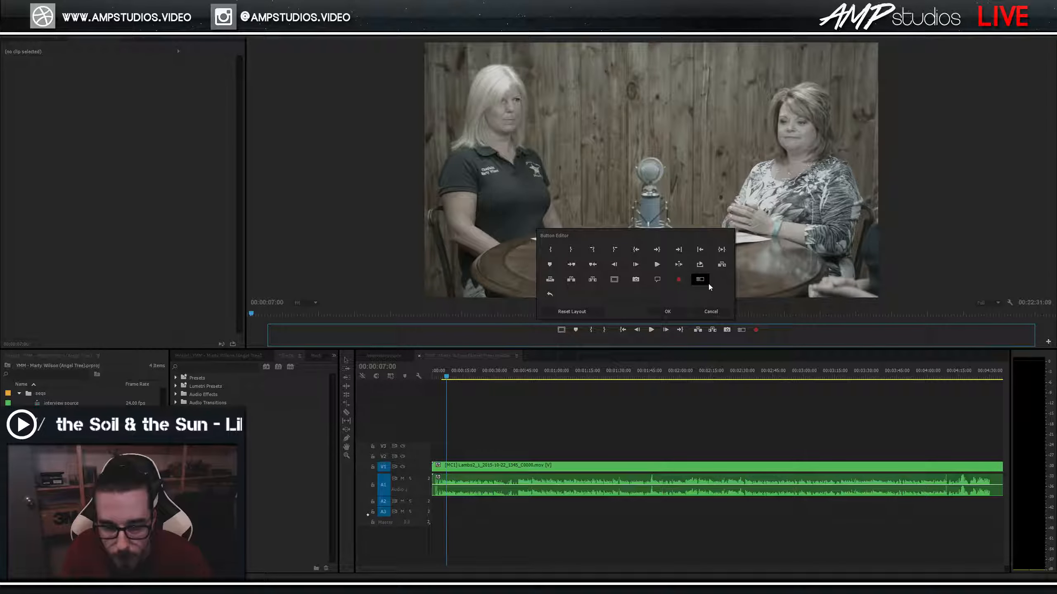
pyautogui.moveTo(700, 280); pyautogui.dragTo(741, 330)
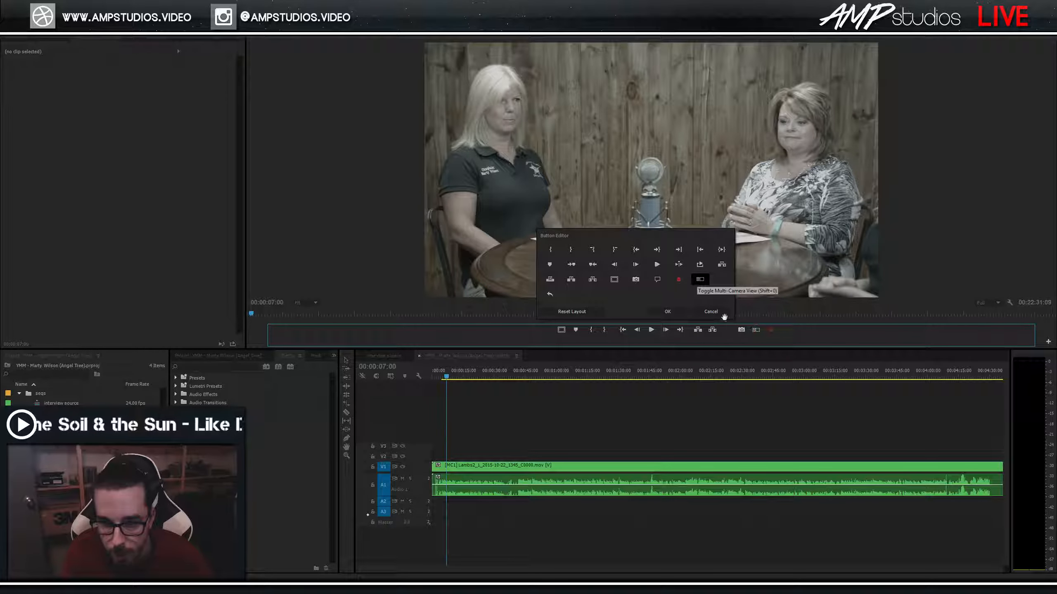
pyautogui.moveTo(679, 280); pyautogui.dragTo(769, 330)
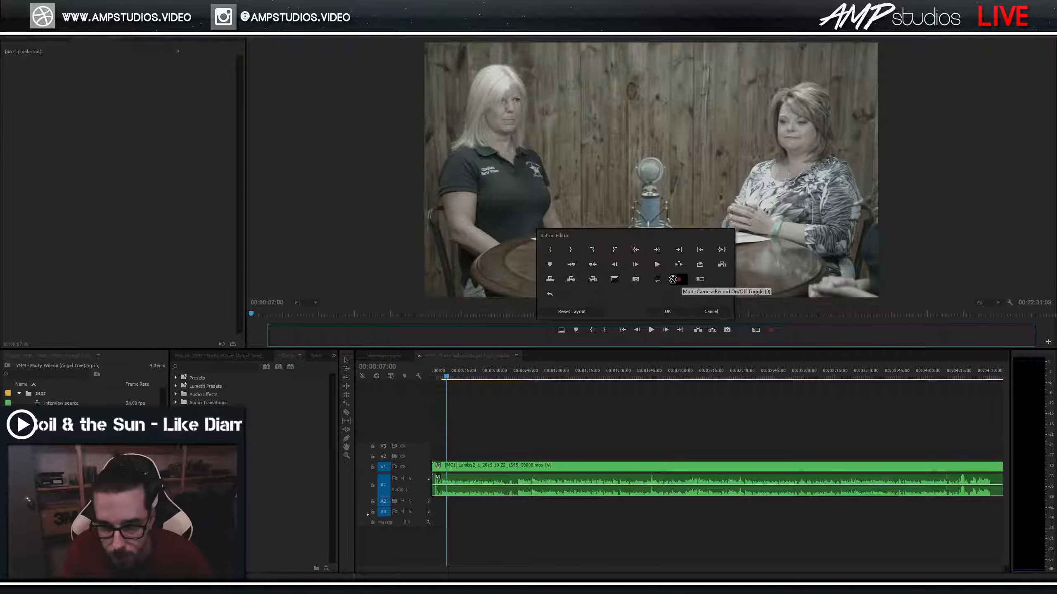
pyautogui.click(713, 312)
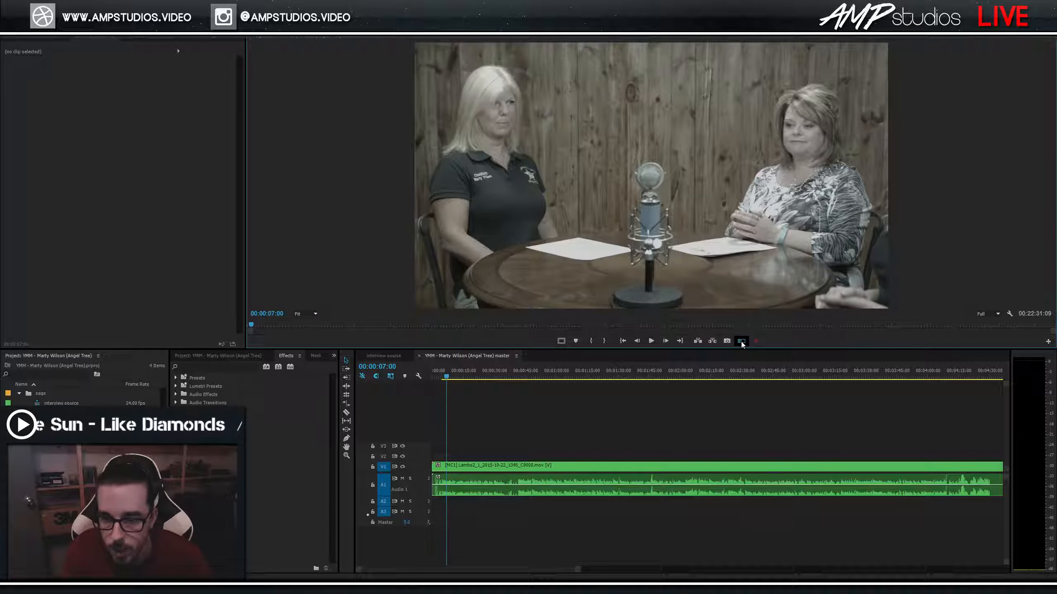
pyautogui.click(741, 341)
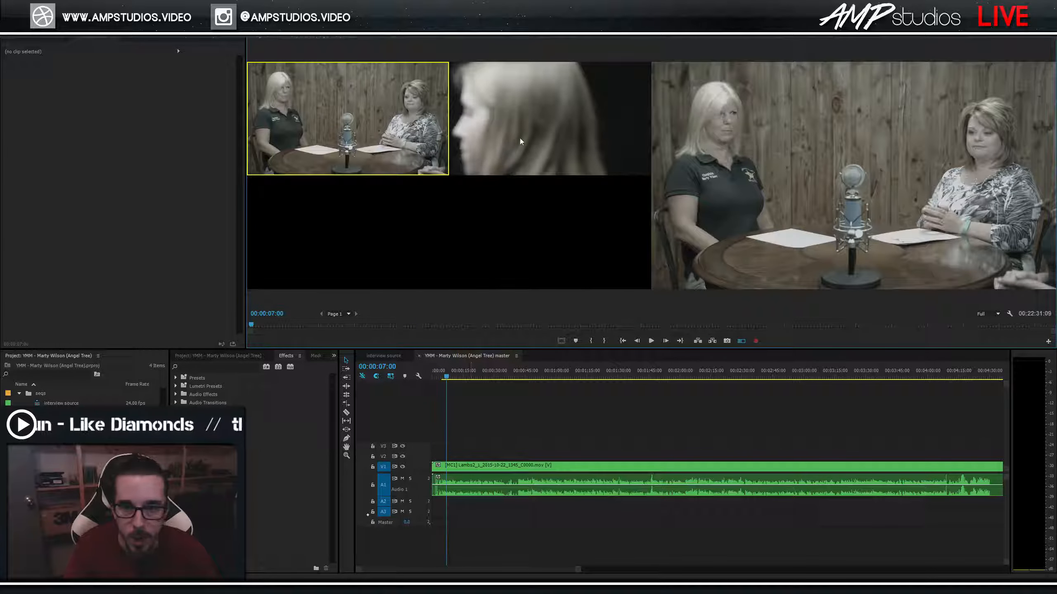
# Compare the close-up and wide angles, then play and scrub the master sequence to about 00:00:40:19.
pyautogui.click(528, 153)
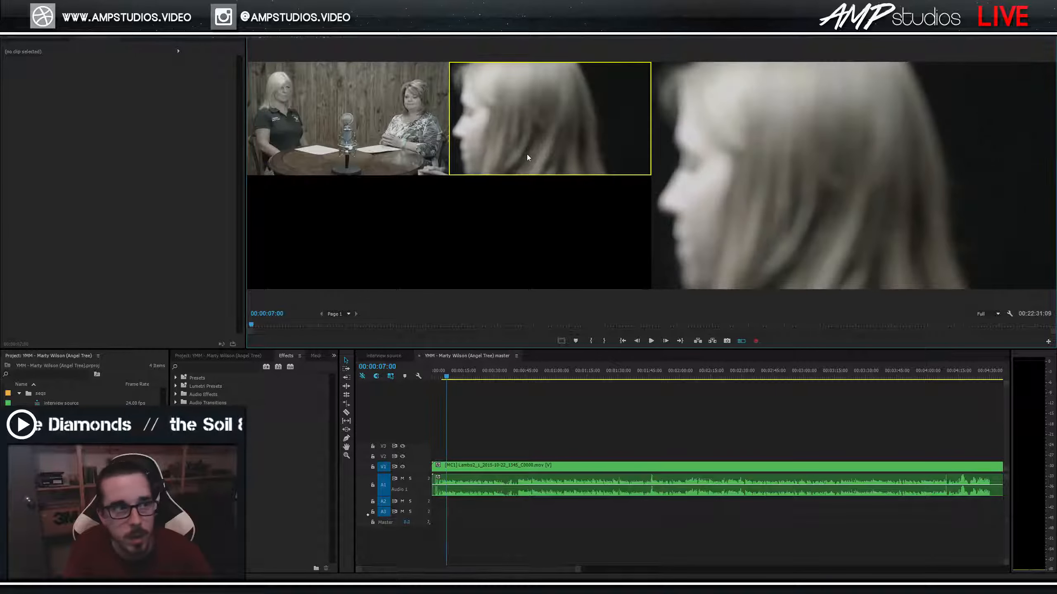
pyautogui.press('1')
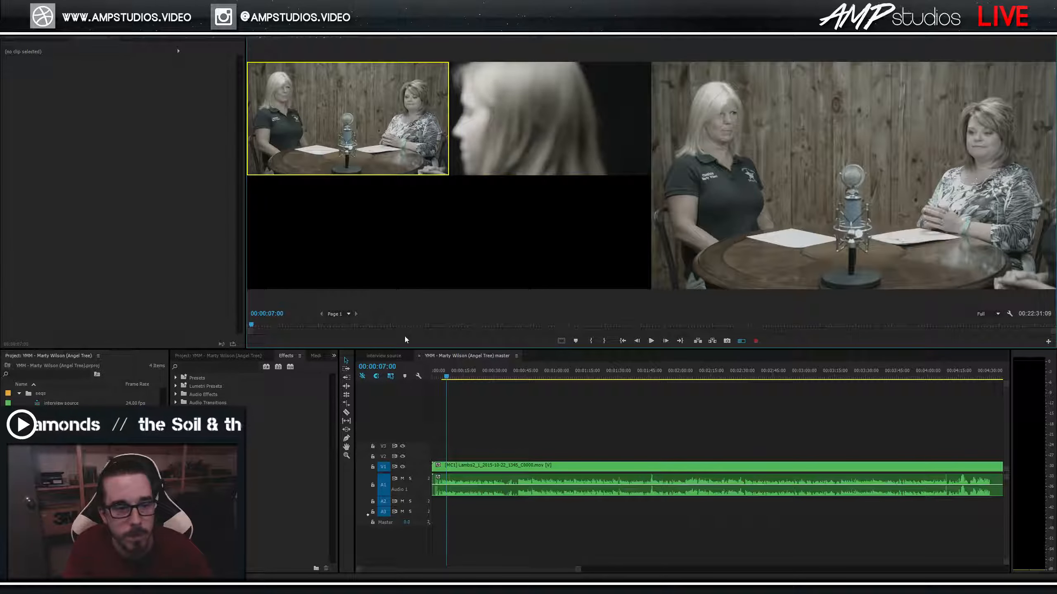
pyautogui.click(453, 376)
pyautogui.press('space')
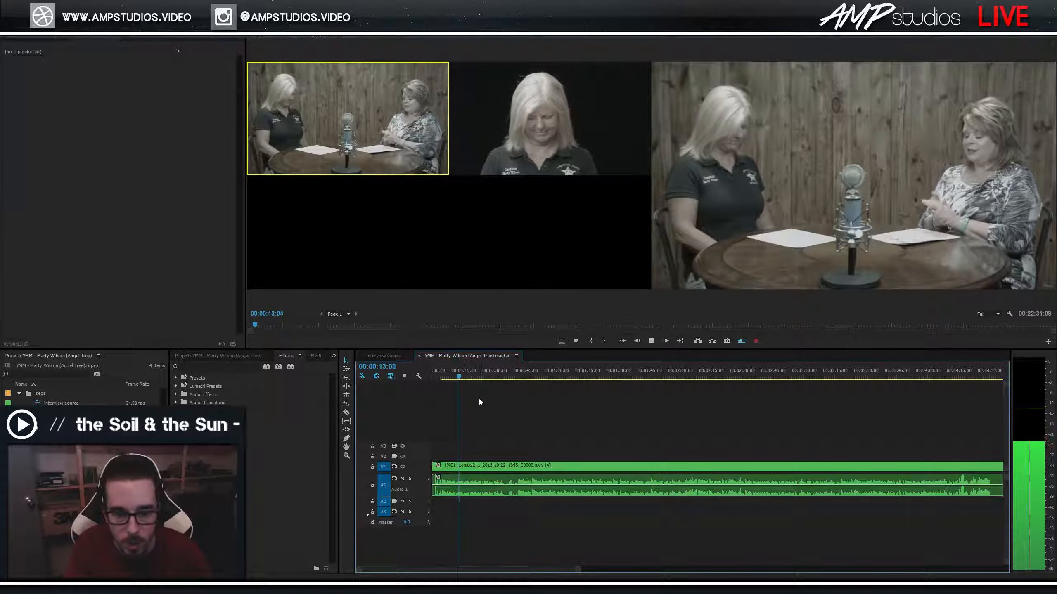
pyautogui.click(442, 376)
pyautogui.moveTo(443, 374); pyautogui.dragTo(518, 390)
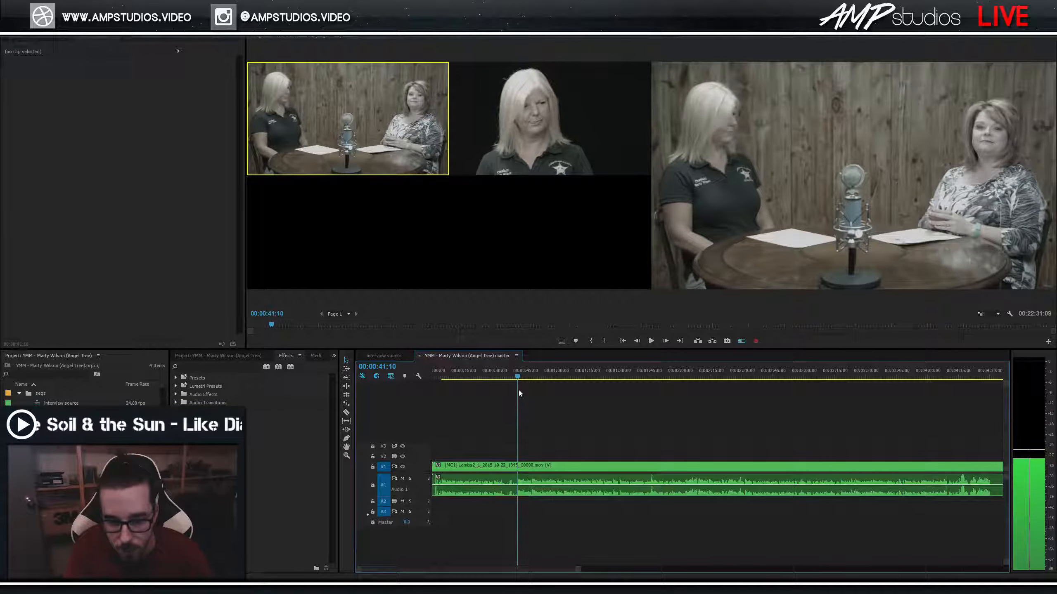
# Zoom the timeline in and split the multicam clip at 00:00:47:14.
pyautogui.press('=')
pyautogui.moveTo(759, 377); pyautogui.dragTo(771, 378)
pyautogui.hotkey('ctrl', 'k')
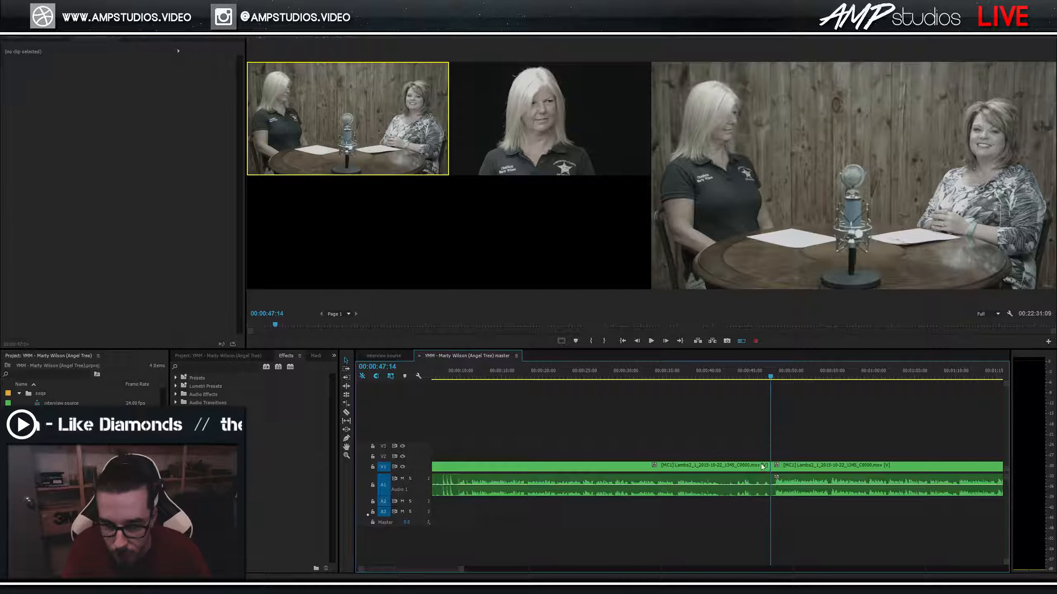
# Delete the first piece of the split clip and remove the gap so the clip starts at 0.
pyautogui.moveTo(699, 377); pyautogui.dragTo(769, 395)
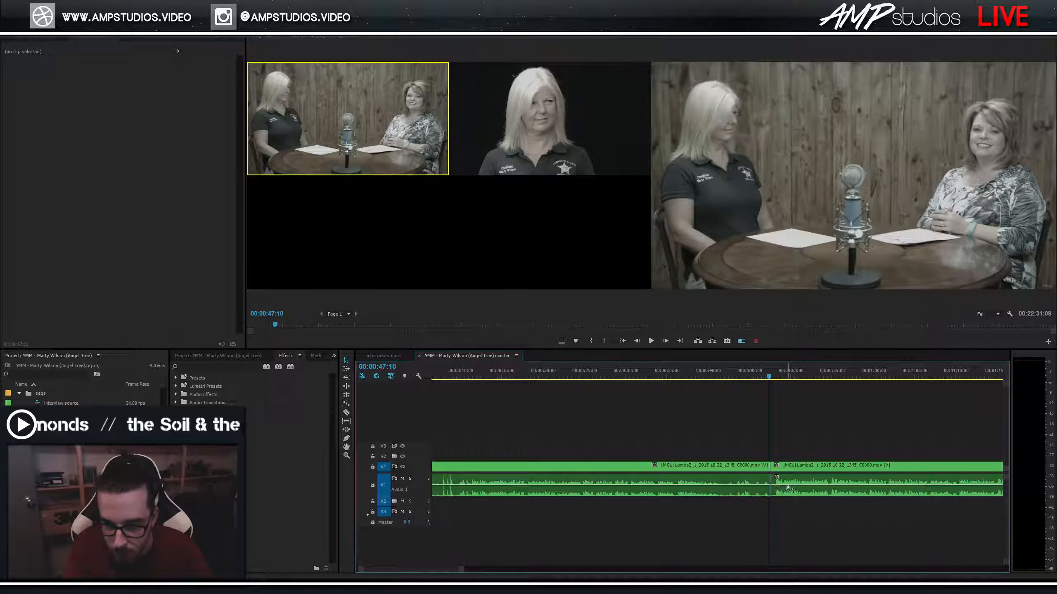
pyautogui.press('space')
pyautogui.press('space')
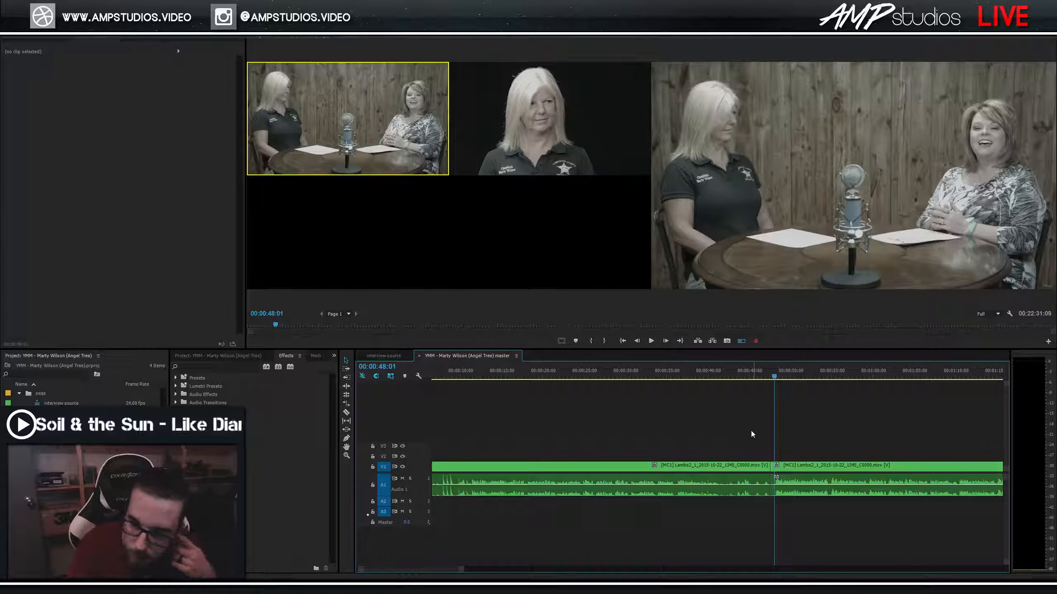
pyautogui.click(699, 467)
pyautogui.press('Delete')
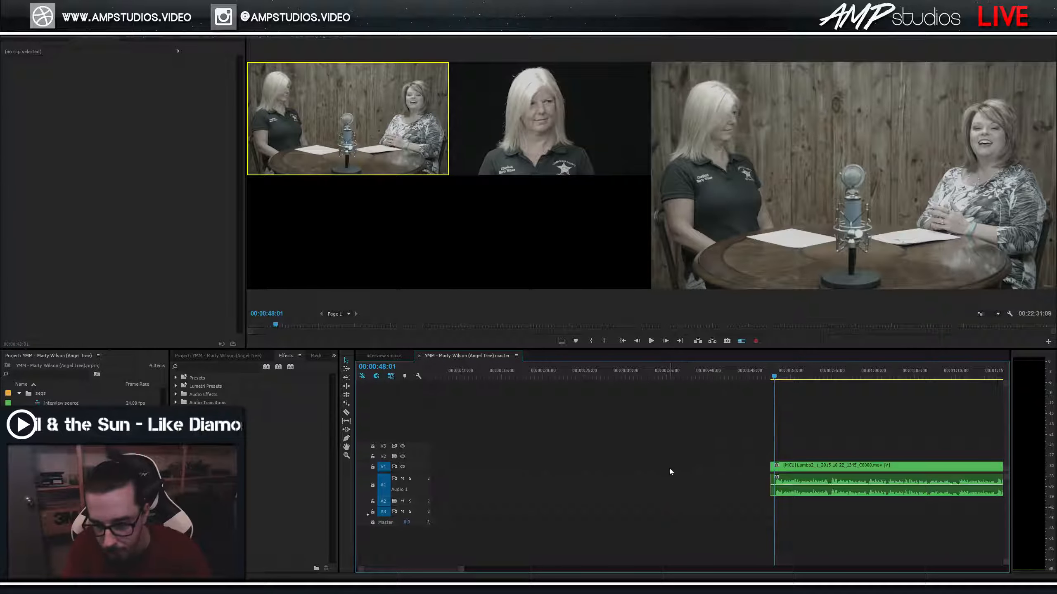
pyautogui.click(702, 468)
pyautogui.press('Delete')
# Apply the default video and audio transitions to the clip's start at 00:00:00:00.
pyautogui.click(453, 377)
pyautogui.press('Home')
pyautogui.hotkey('shift', 'd')
pyautogui.click(492, 428)
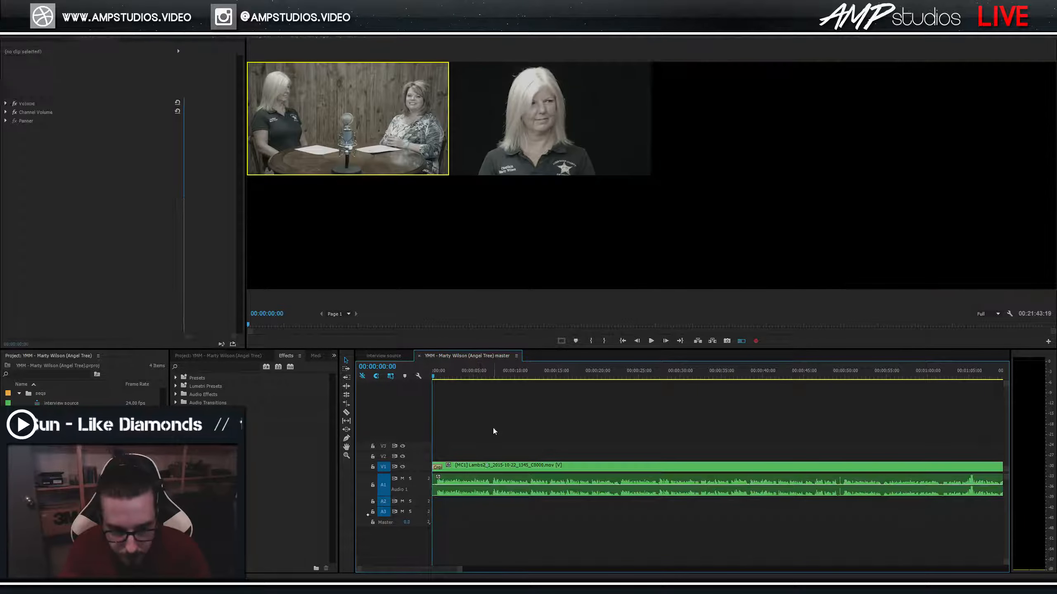
pyautogui.click(478, 466)
pyautogui.click(490, 431)
# Play the fade-in from the start several times to check it.
pyautogui.press('space')
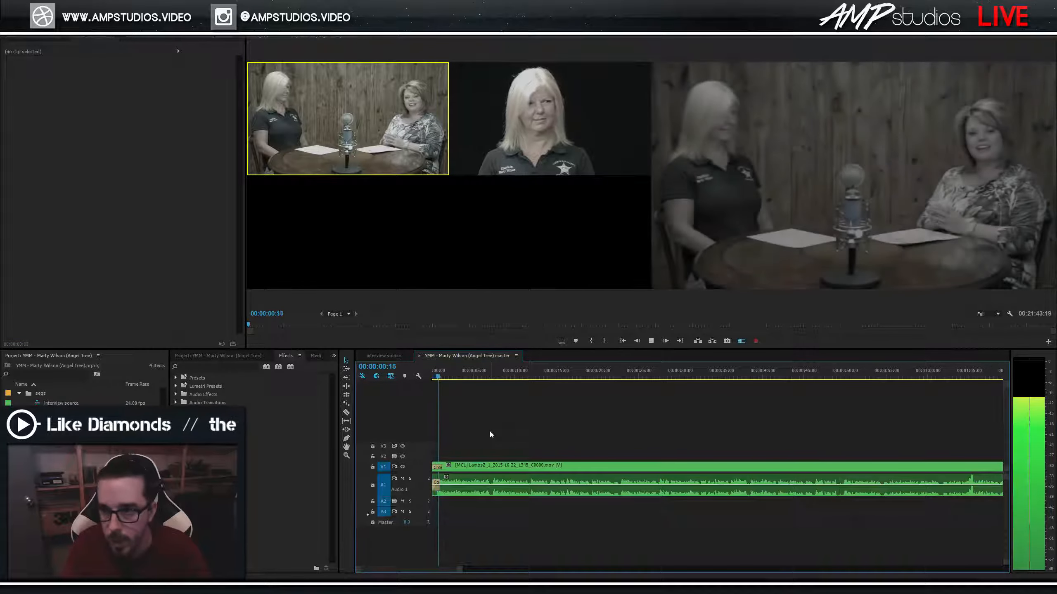
pyautogui.click(432, 380)
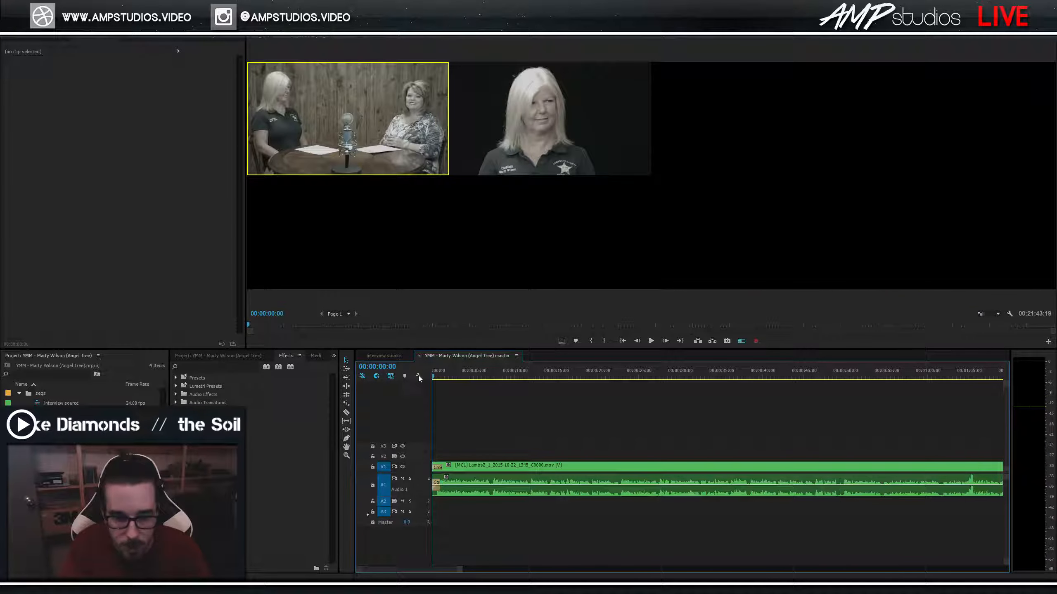
pyautogui.press('space')
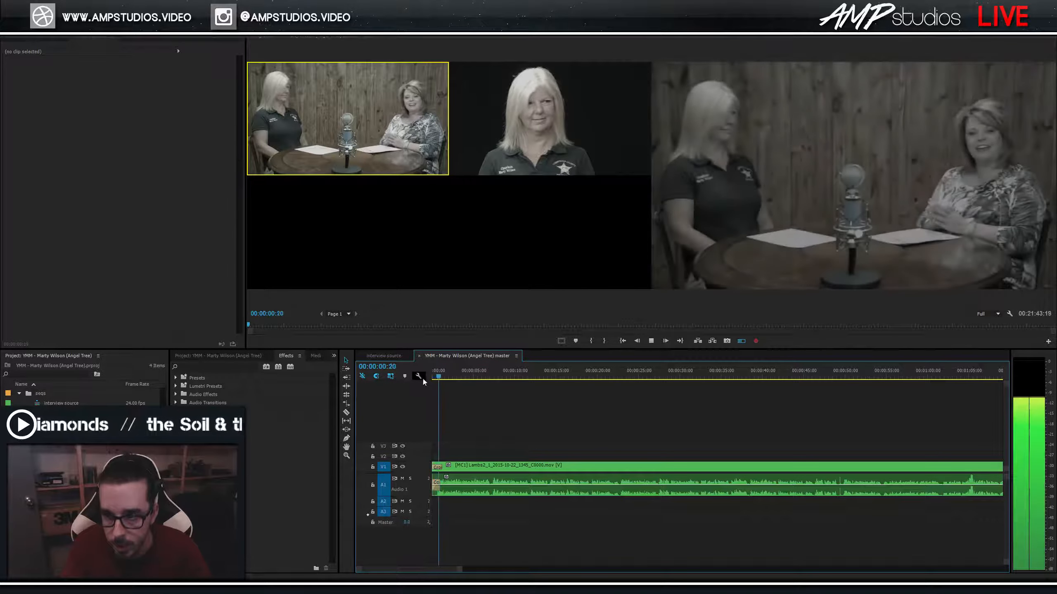
pyautogui.click(435, 375)
pyautogui.press('space')
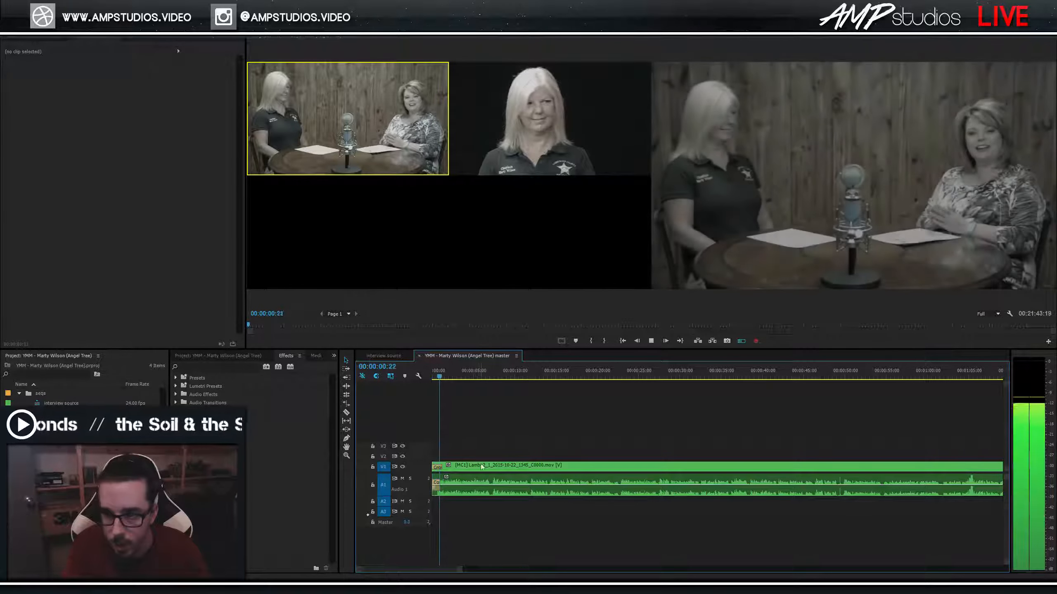
# Zoom the timeline in on the transitions and trim 7 frames off the clip's head.
pyautogui.click(474, 469)
pyautogui.press('=')
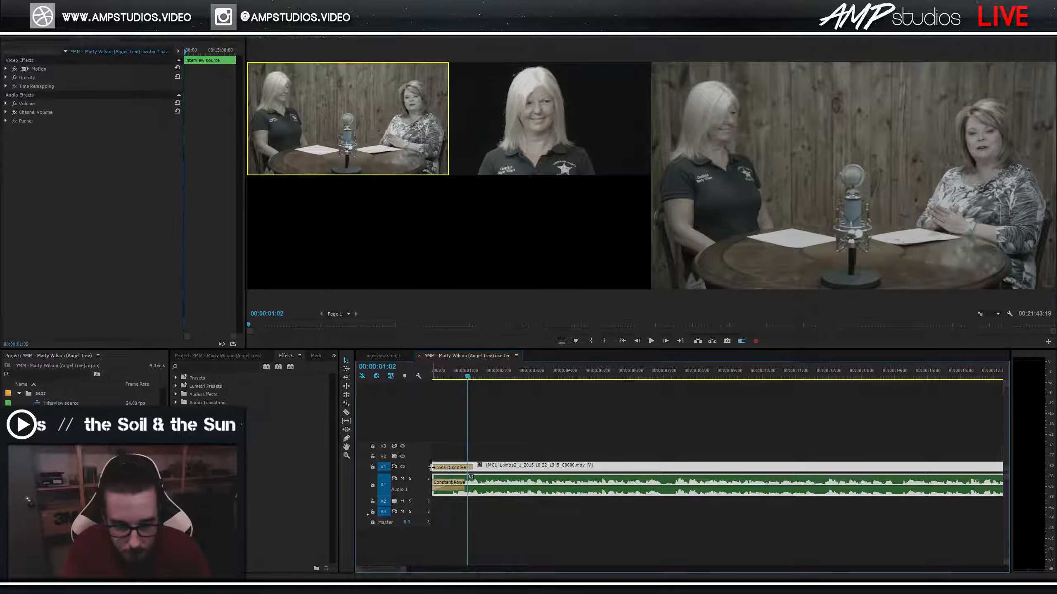
pyautogui.moveTo(433, 468); pyautogui.dragTo(442, 467)
# Ripple-delete the gap before the clip, replay from the start, and load the multicam clip as source.
pyautogui.rightClick(436, 466)
pyautogui.click(445, 471)
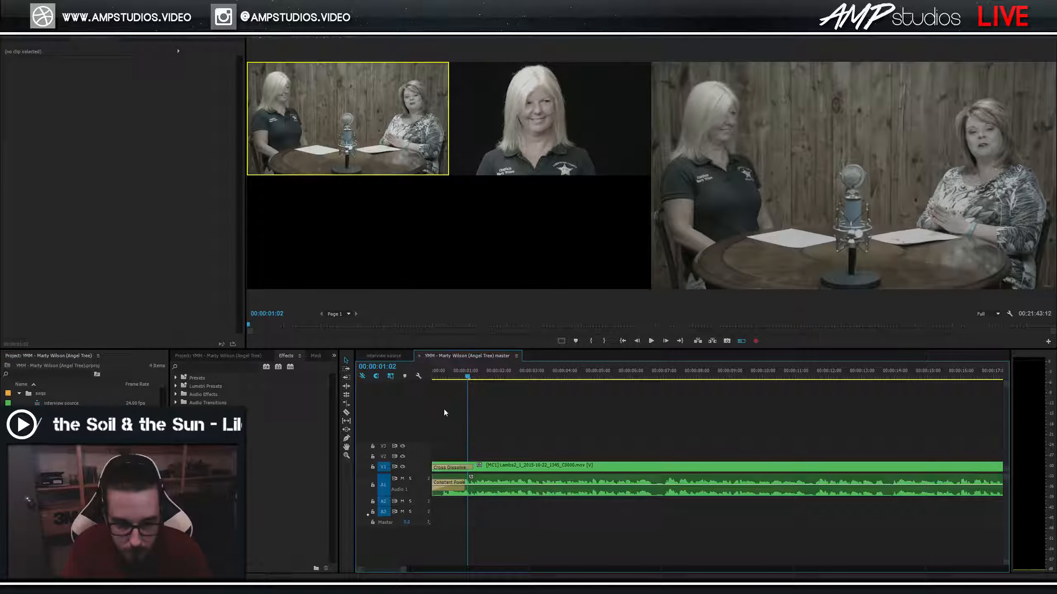
pyautogui.press('Home')
pyautogui.press('space')
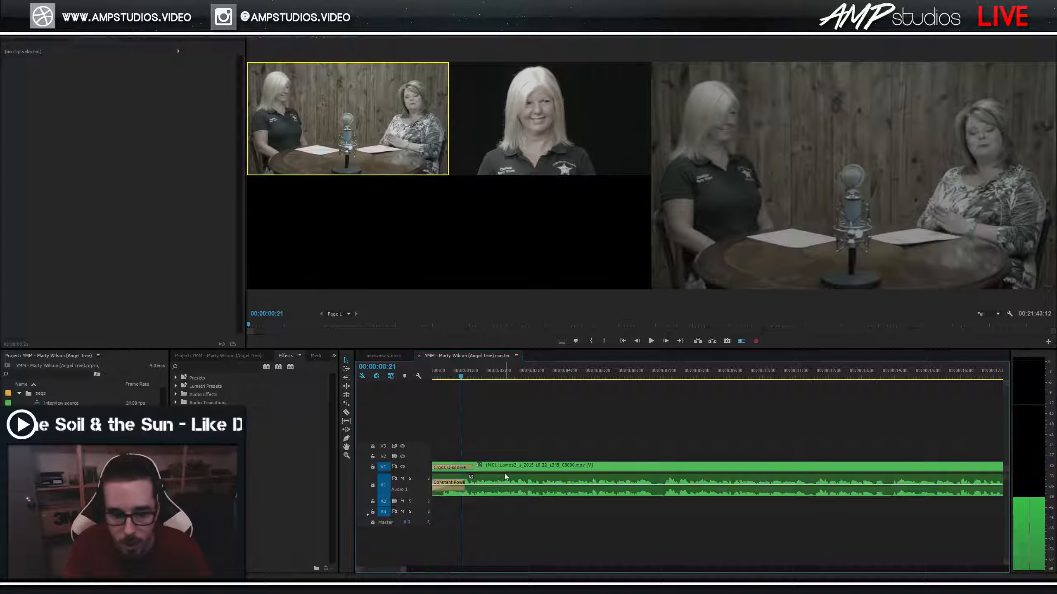
pyautogui.doubleClick(501, 469)
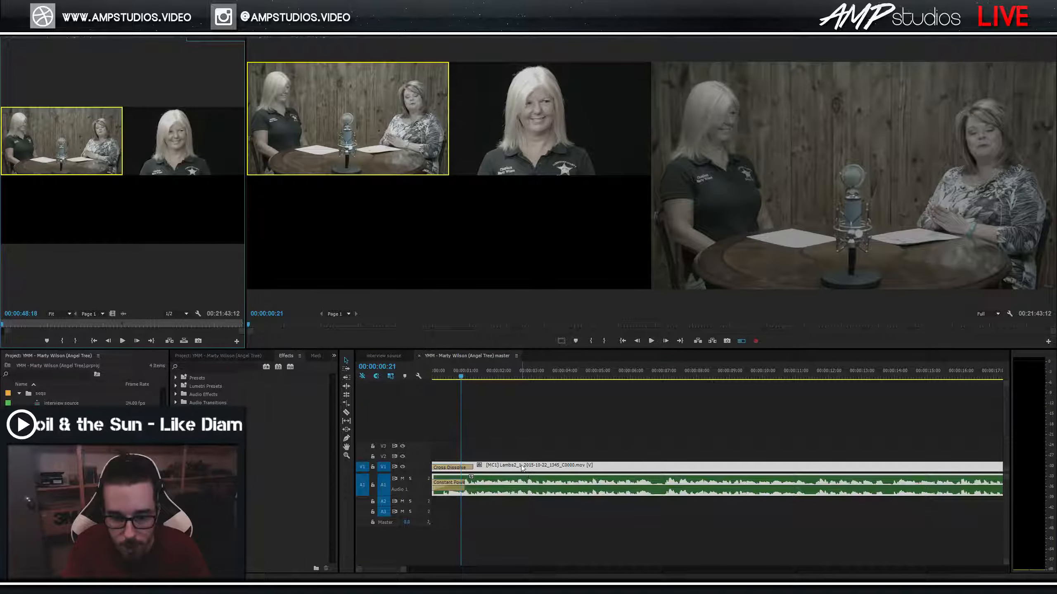
# Undo the gap removal and extend the clip's head back to the sequence start.
pyautogui.hotkey('ctrl', 'z')
pyautogui.click(468, 470)
pyautogui.moveTo(468, 469); pyautogui.dragTo(432, 469)
pyautogui.press('Home')
pyautogui.press('space')
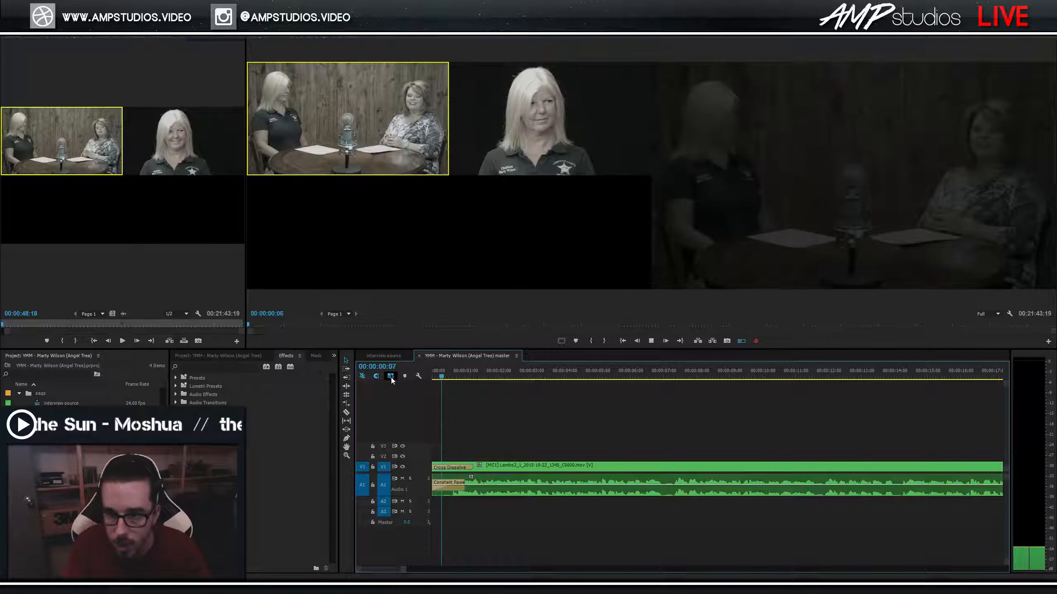
# Save the project and replay the fade-in from the start.
pyautogui.hotkey('ctrl', 's')
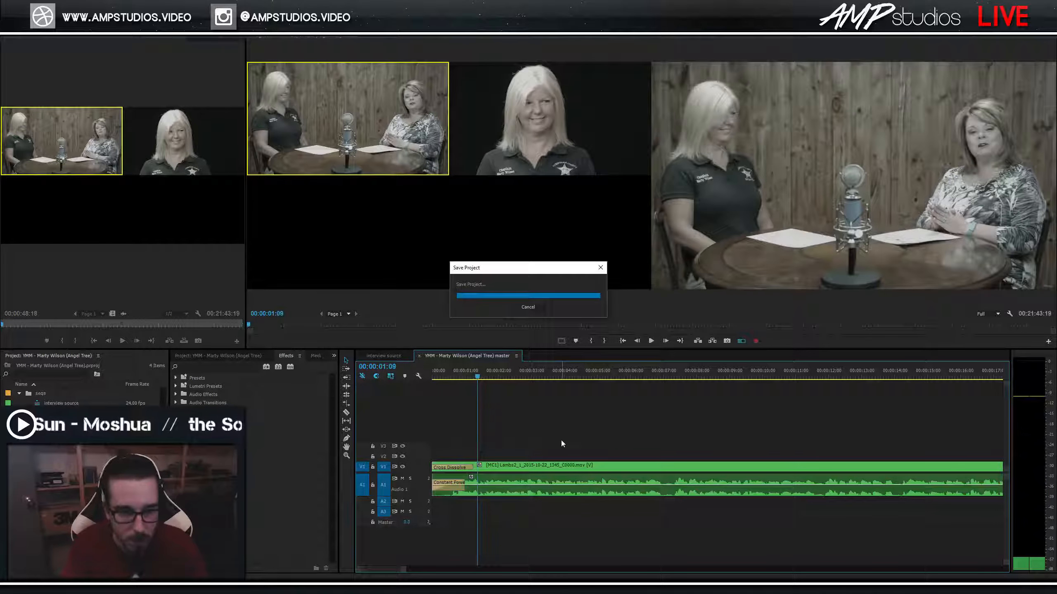
pyautogui.press('Home')
pyautogui.press('space')
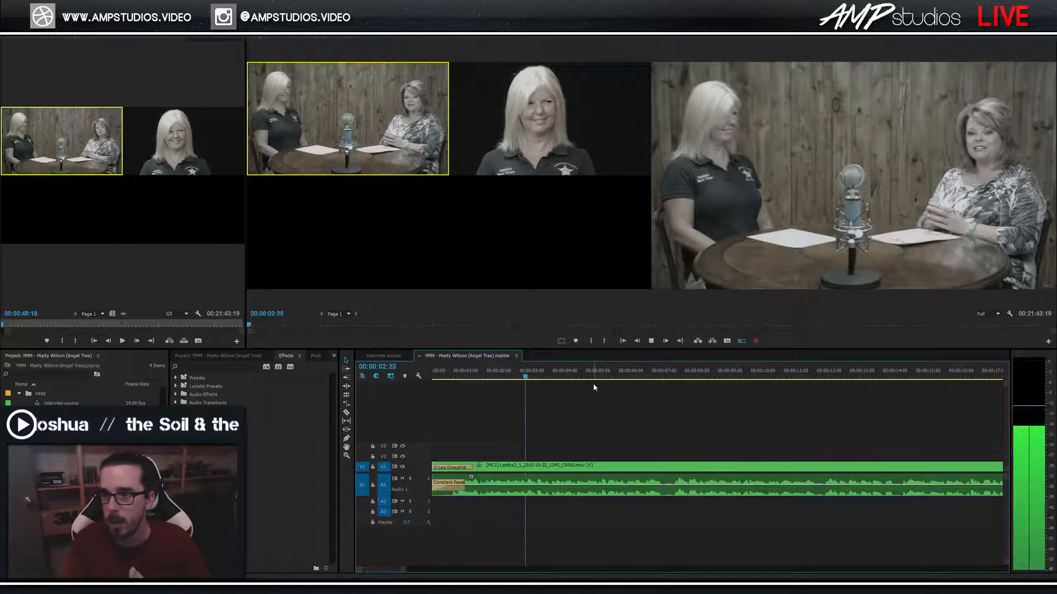
# Review the Cross Dissolve fade-in, zooming the timeline out and back in, and replay from about one second.
pyautogui.press('space')
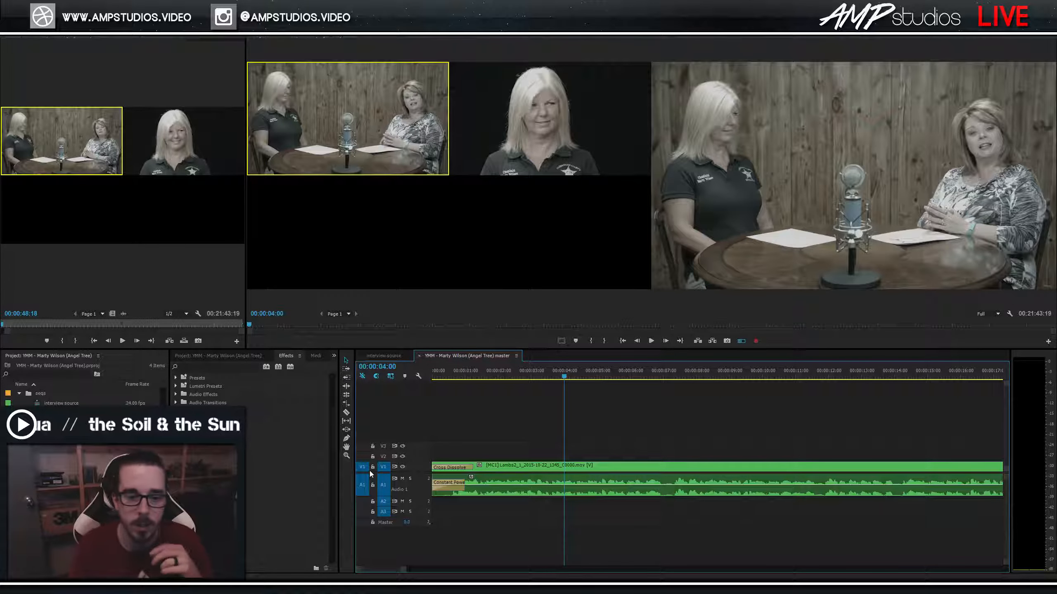
pyautogui.press('-')
pyautogui.press('-')
pyautogui.press('-')
pyautogui.press('-')
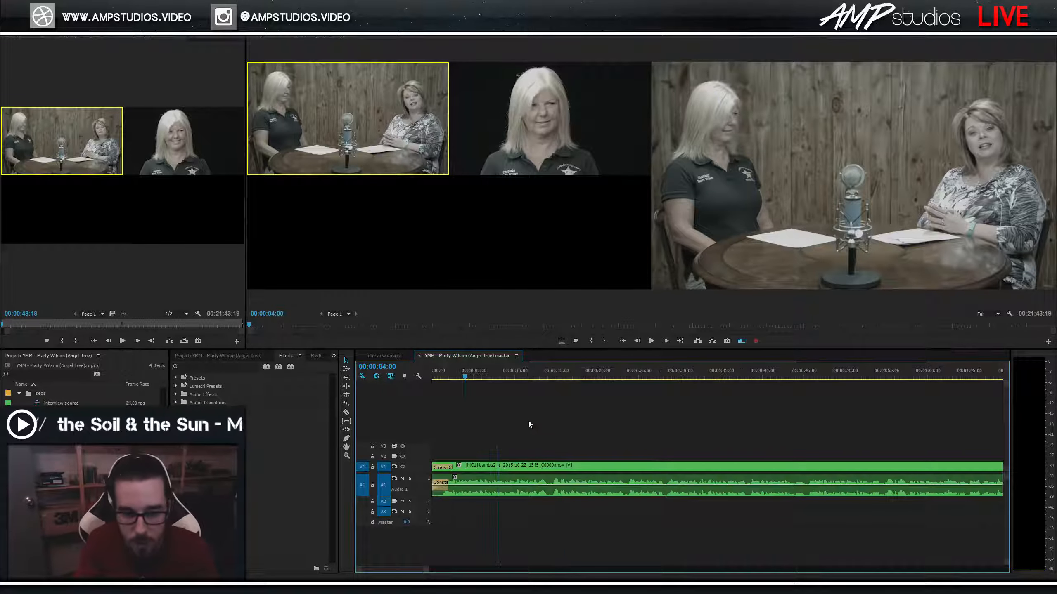
pyautogui.press('-')
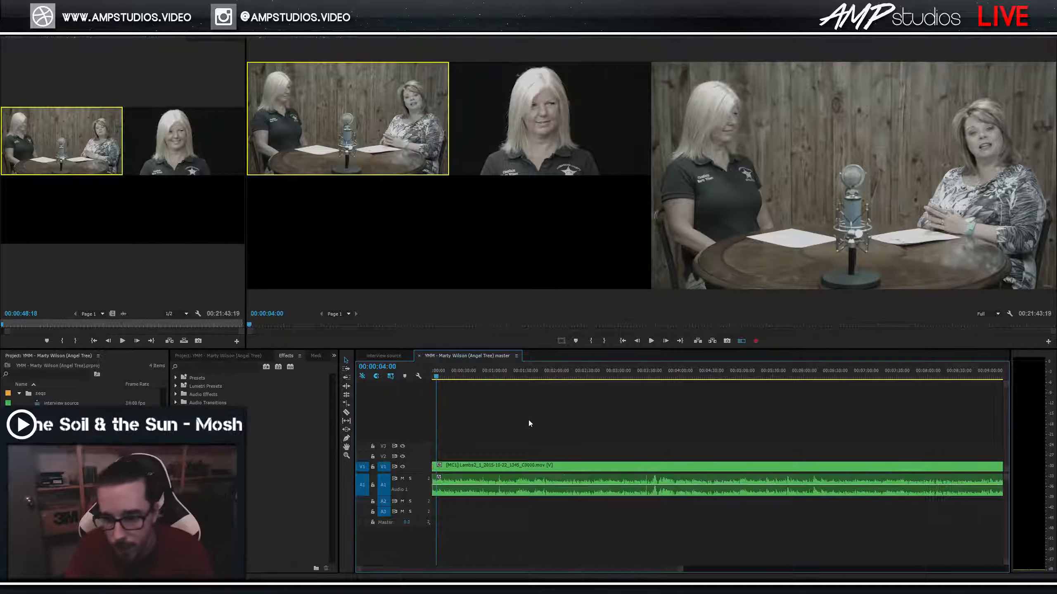
pyautogui.press('=')
pyautogui.press('=')
pyautogui.press('=')
pyautogui.press('=')
pyautogui.press('=')
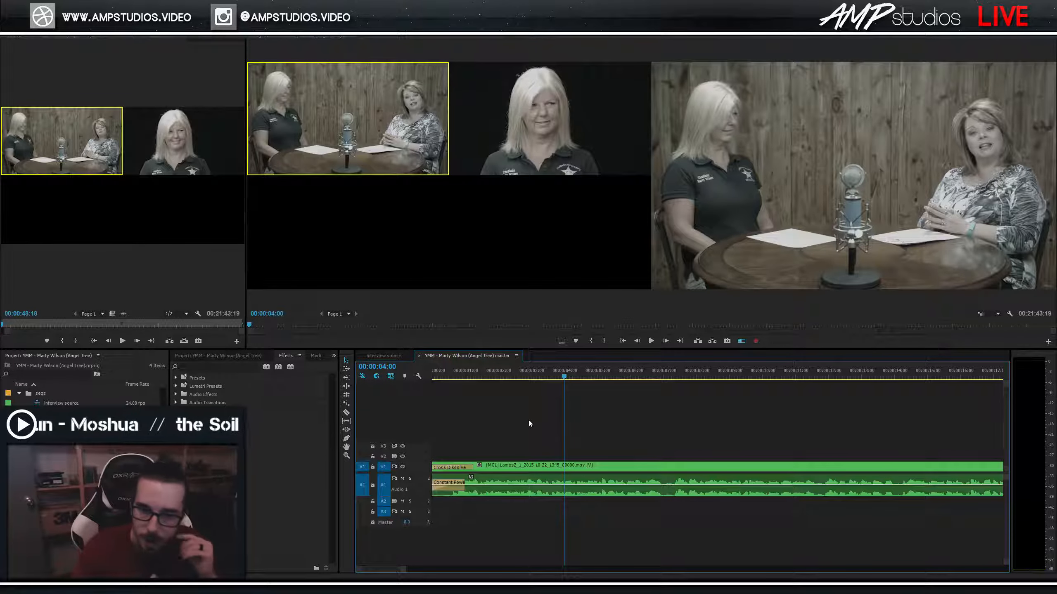
pyautogui.click(465, 376)
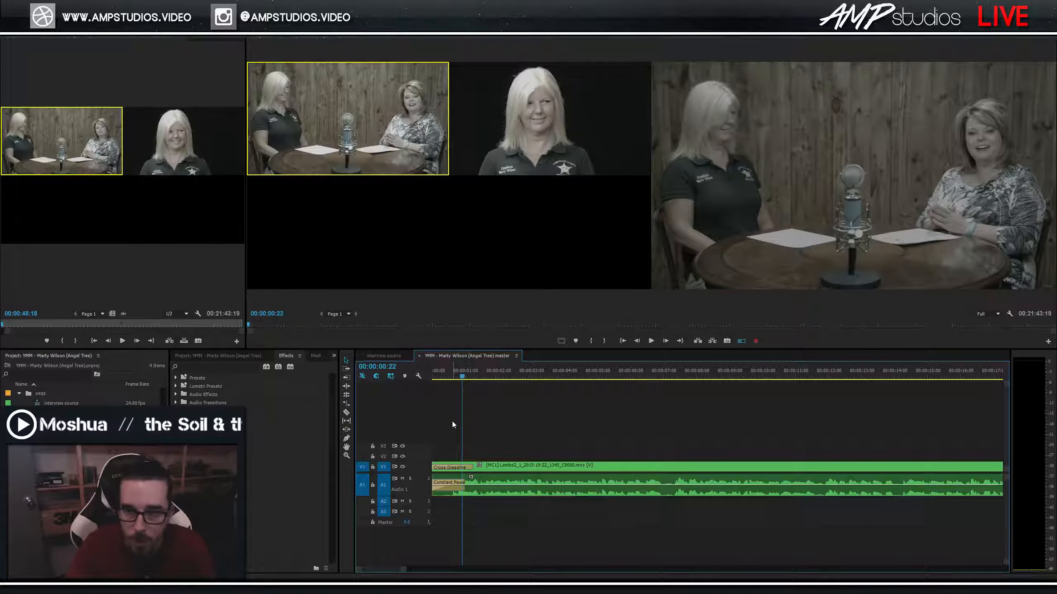
pyautogui.press('space')
pyautogui.press('space')
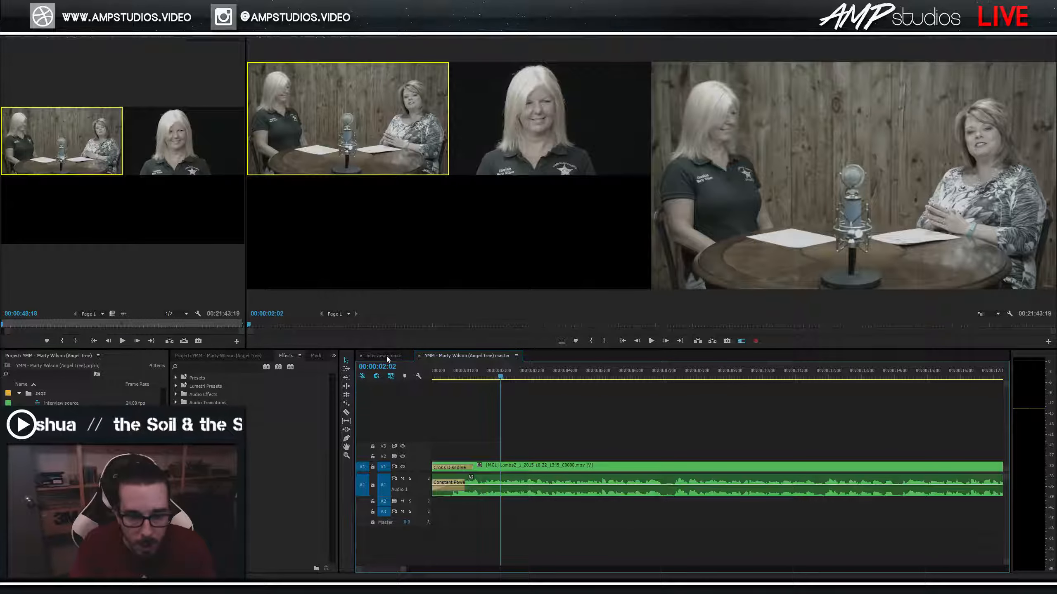
# In the interview source sequence, send the A1 audio clip to Adobe Audition with Edit Clip In Adobe Audition.
pyautogui.click(386, 356)
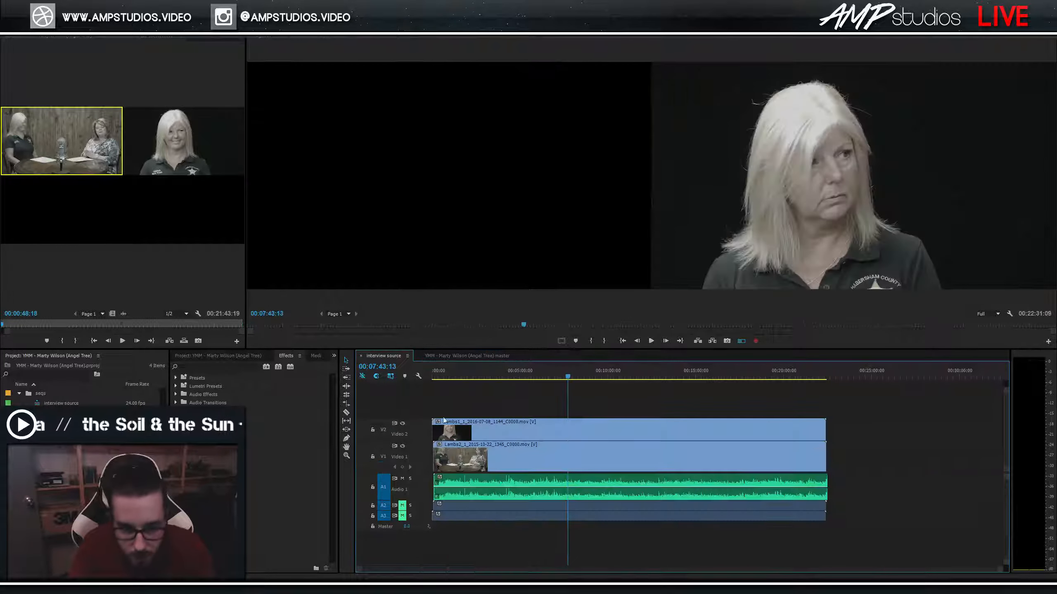
pyautogui.click(483, 480)
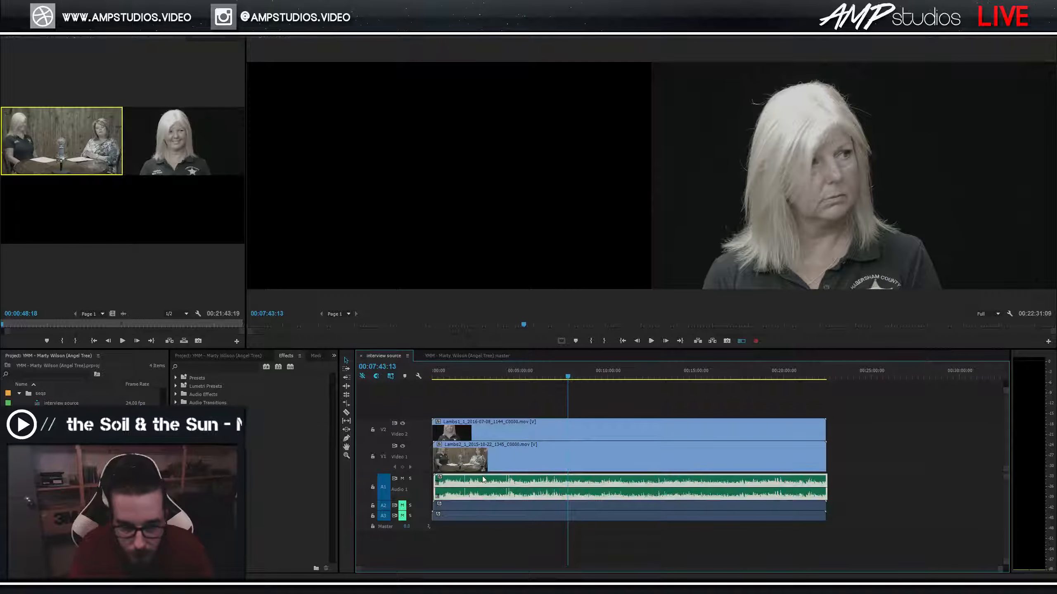
pyautogui.click(467, 355)
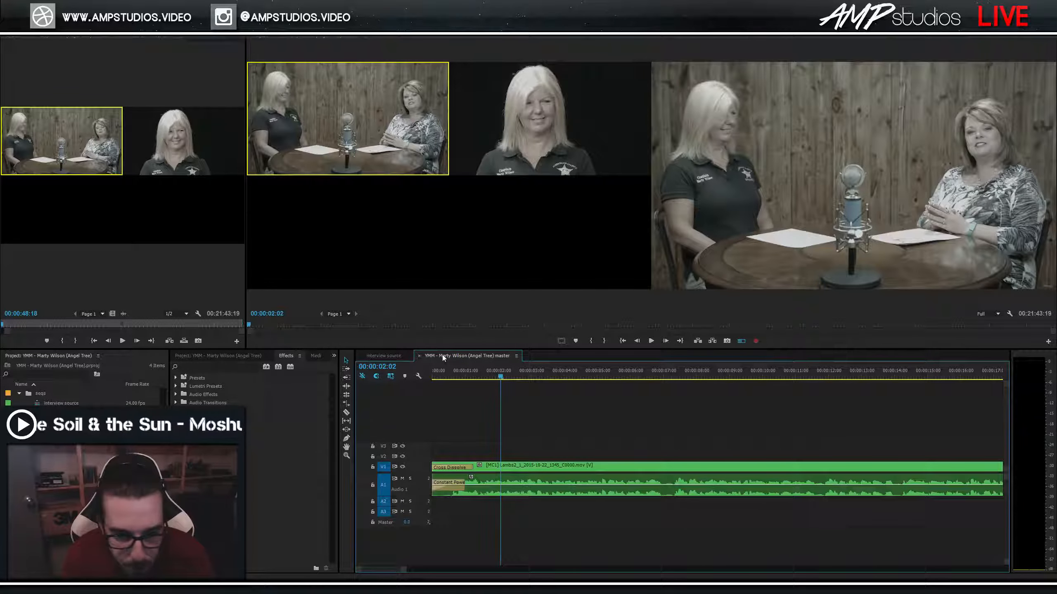
pyautogui.click(388, 356)
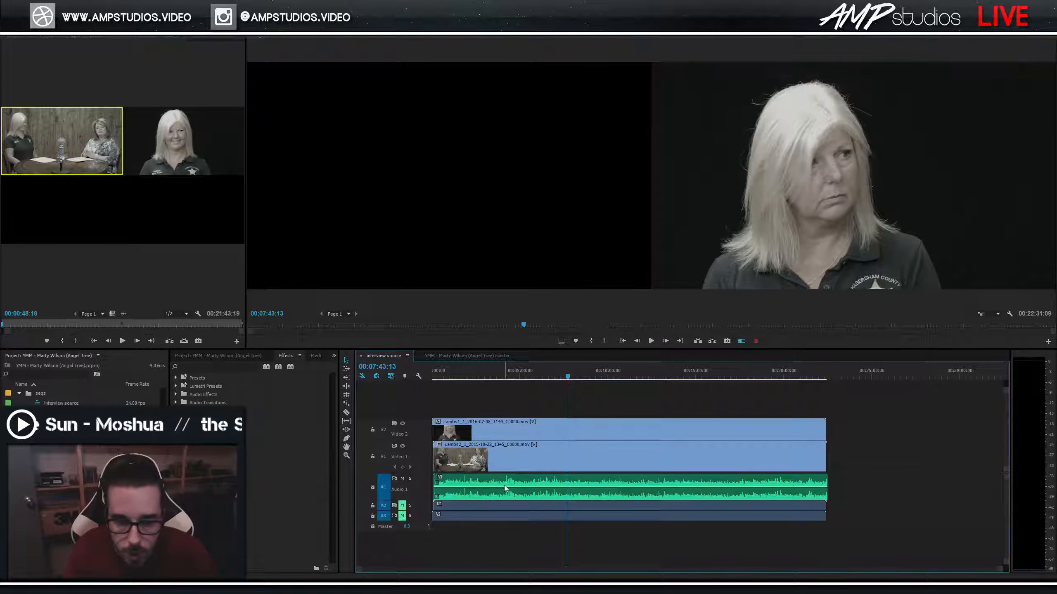
pyautogui.click(503, 486)
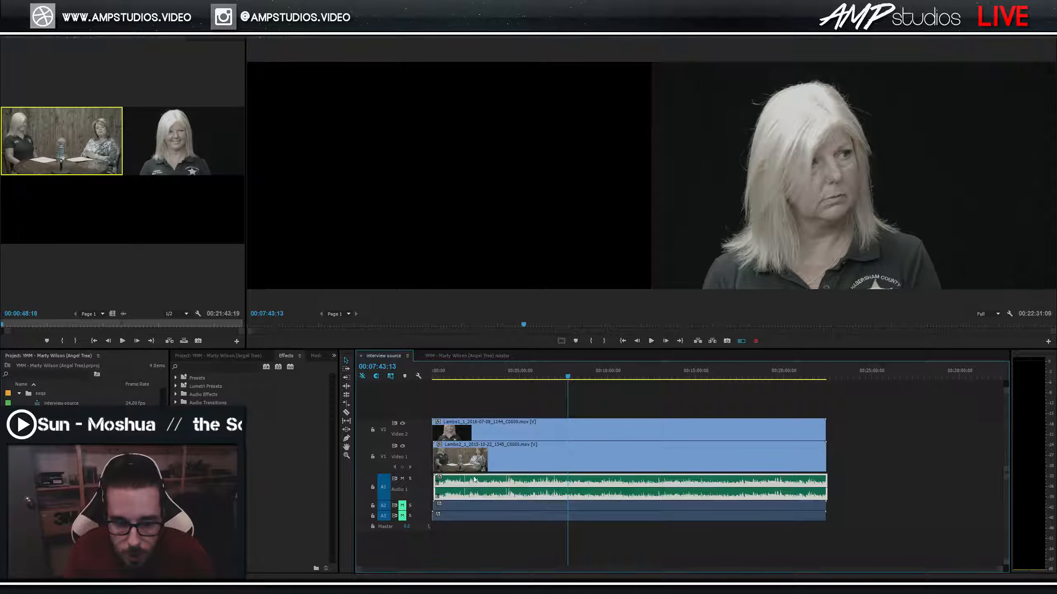
pyautogui.click(852, 468)
pyautogui.click(470, 481)
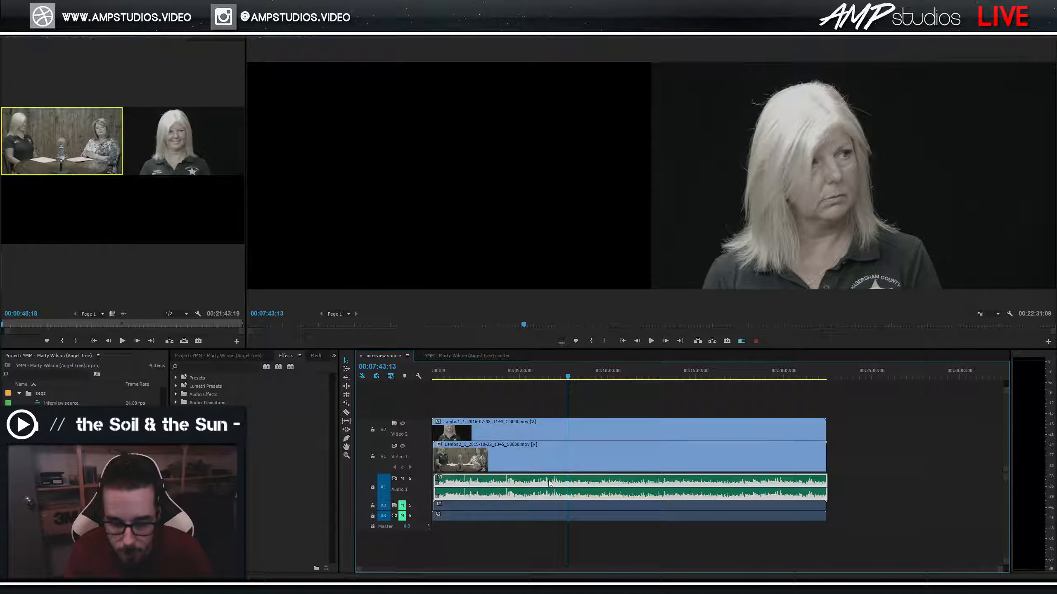
pyautogui.rightClick(488, 482)
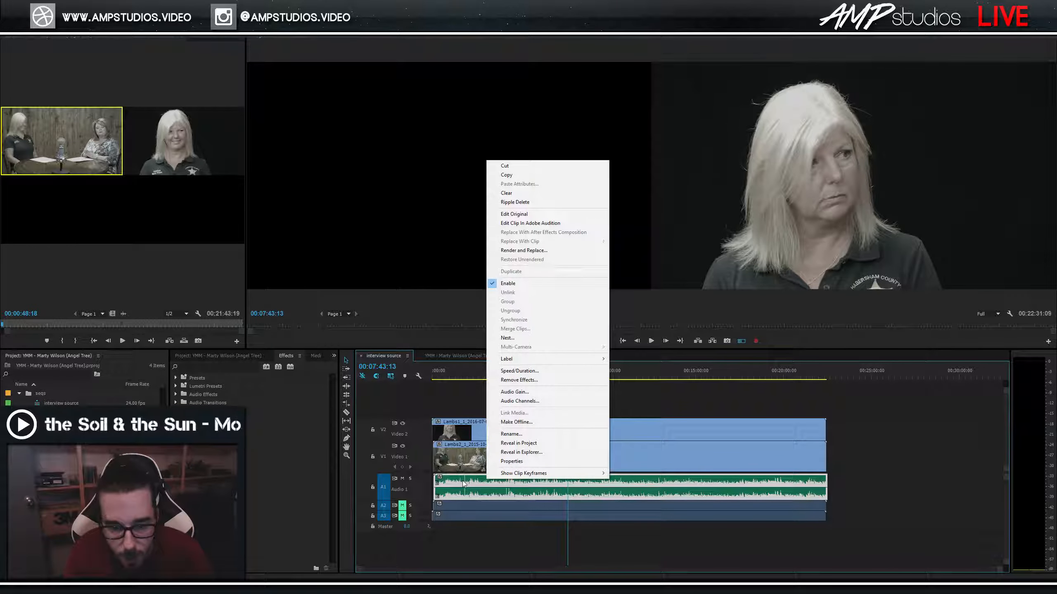
pyautogui.click(521, 224)
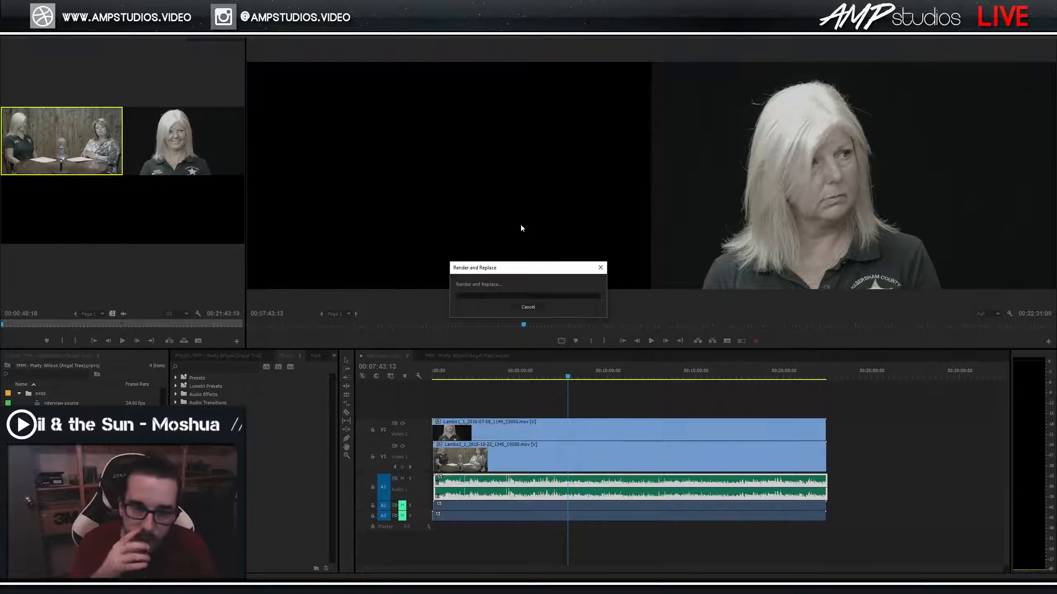
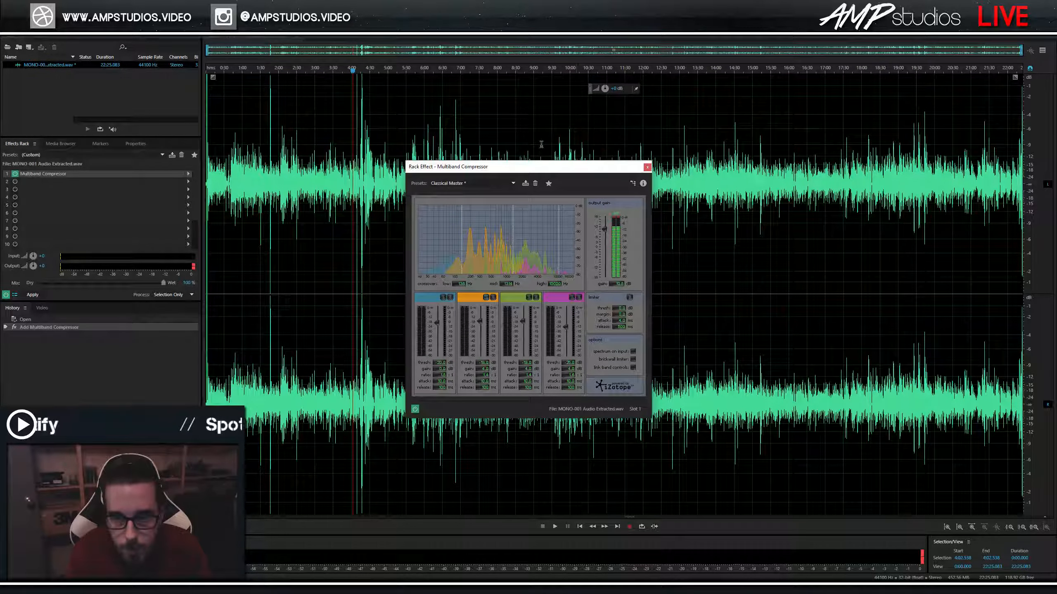
# Preview the compressed audio from about 4:38.
pyautogui.click(376, 74)
pyautogui.press('space')
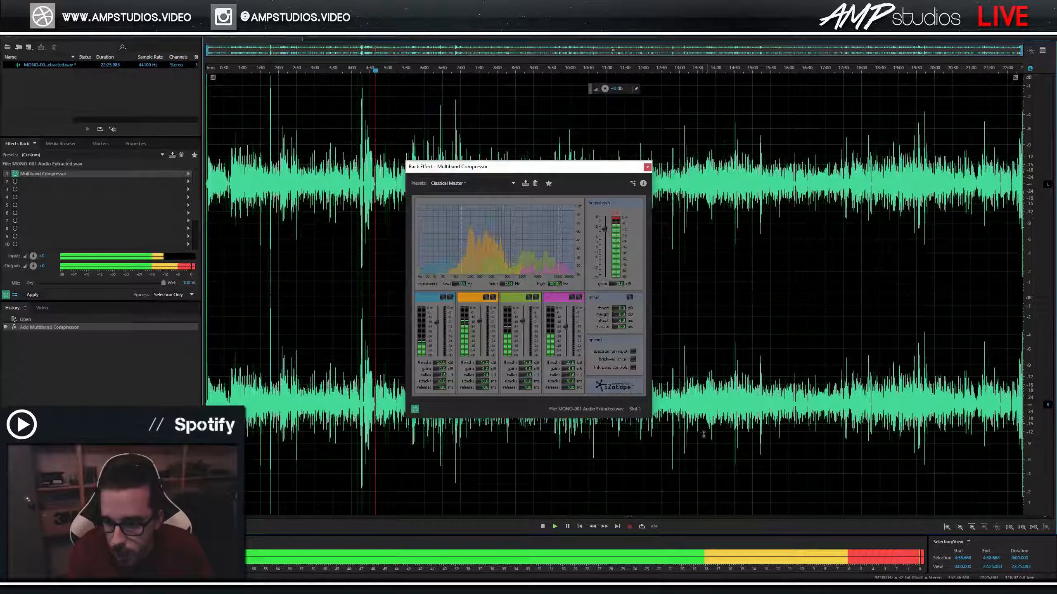
pyautogui.press('space')
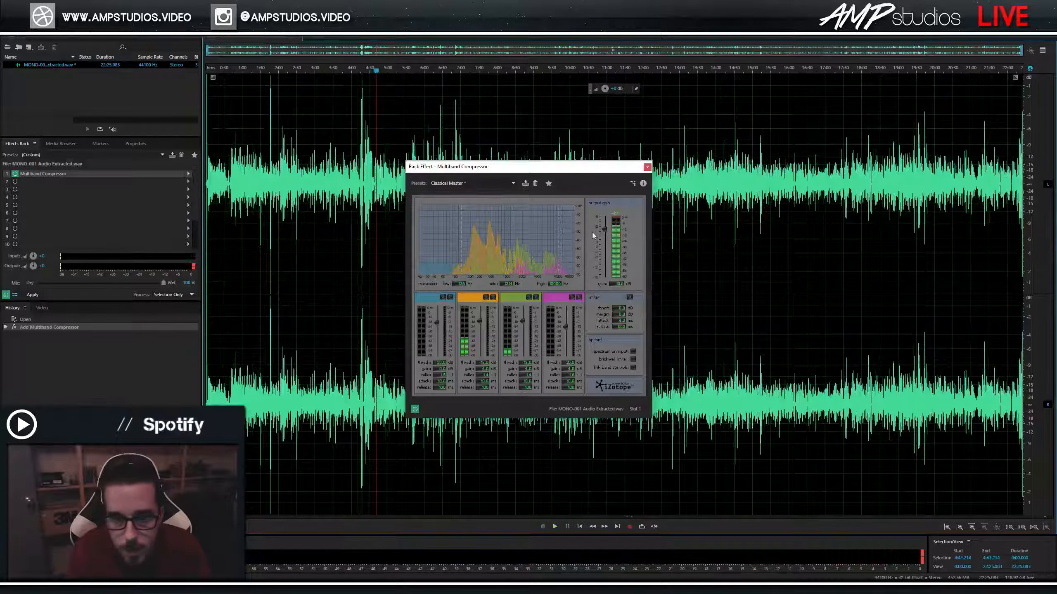
# Close the Multiband Compressor settings and add a Hard Limiter to the rack's second slot.
pyautogui.click(647, 167)
pyautogui.click(30, 185)
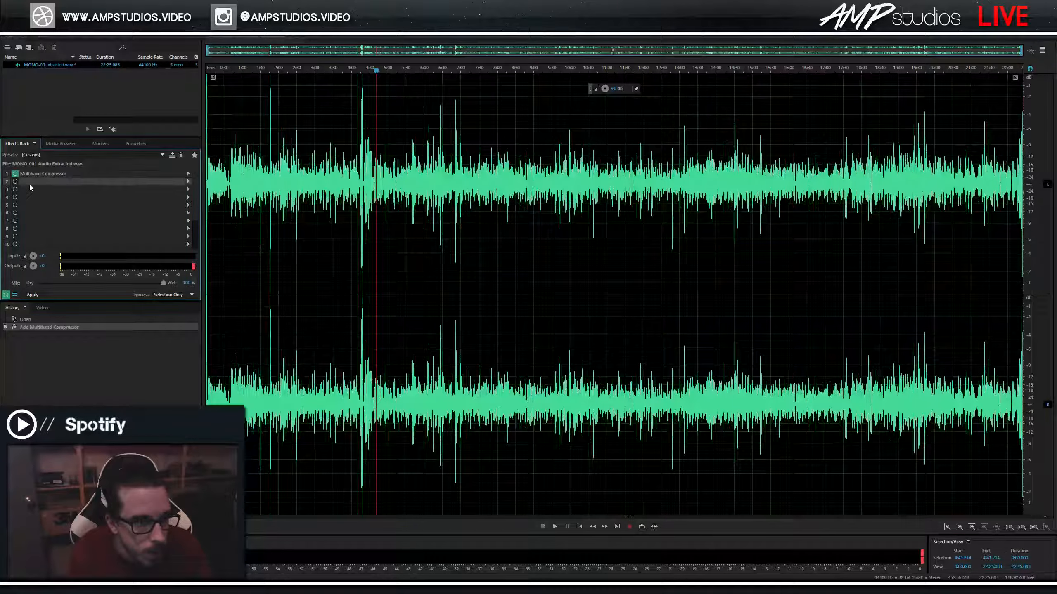
pyautogui.click(189, 182)
pyautogui.moveTo(229, 213)
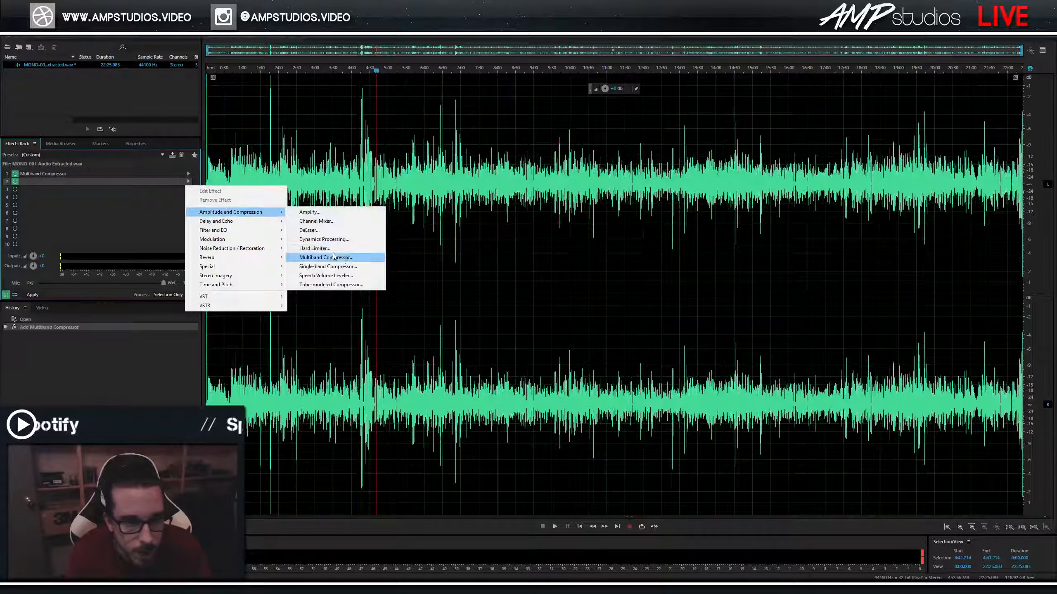
pyautogui.click(361, 249)
# Set the Hard Limiter to the Light preset with 0 dB input boost, then play from 5:00.
pyautogui.click(533, 244)
pyautogui.click(492, 277)
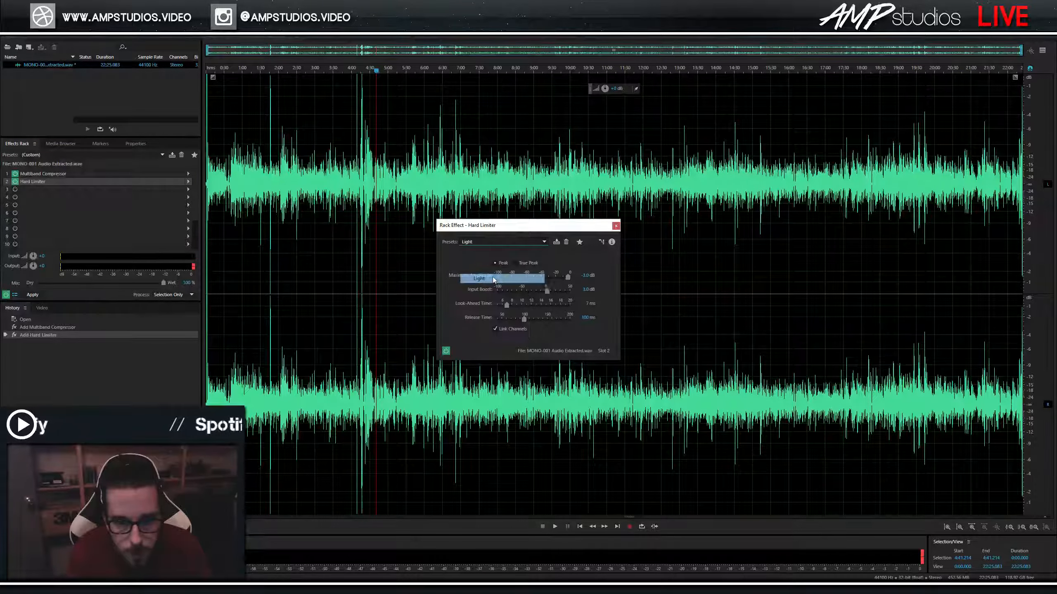
pyautogui.click(537, 243)
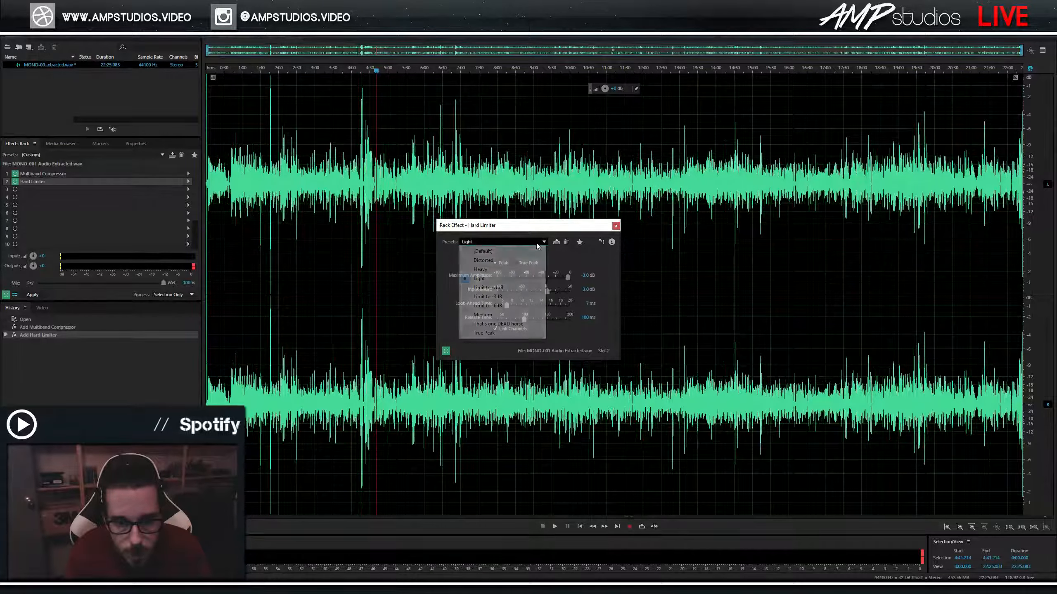
pyautogui.click(487, 280)
pyautogui.moveTo(546, 291); pyautogui.dragTo(546, 290)
pyautogui.click(585, 275)
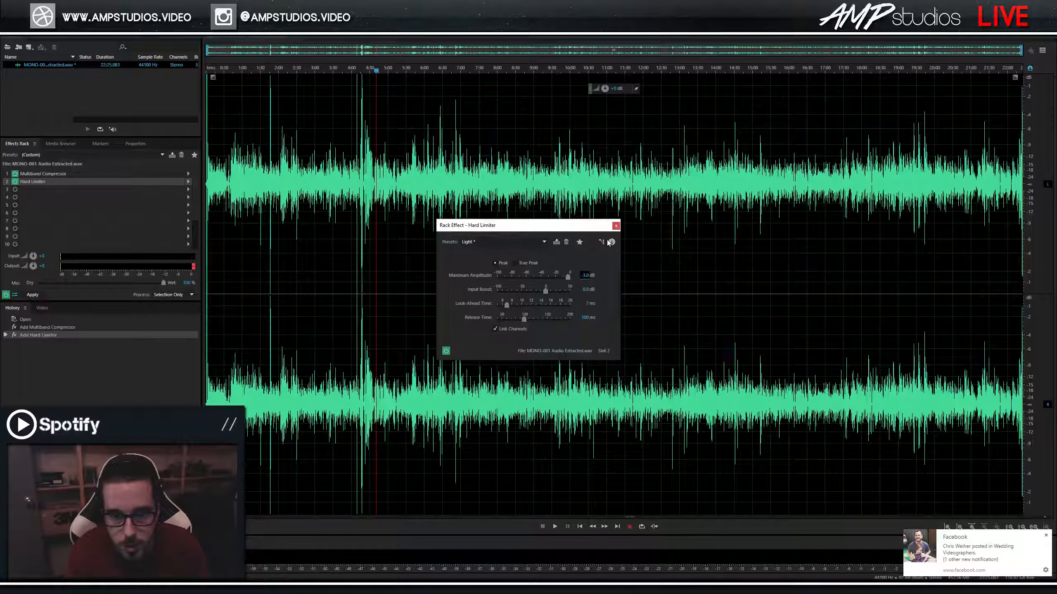
pyautogui.click(616, 225)
pyautogui.click(389, 70)
pyautogui.press('space')
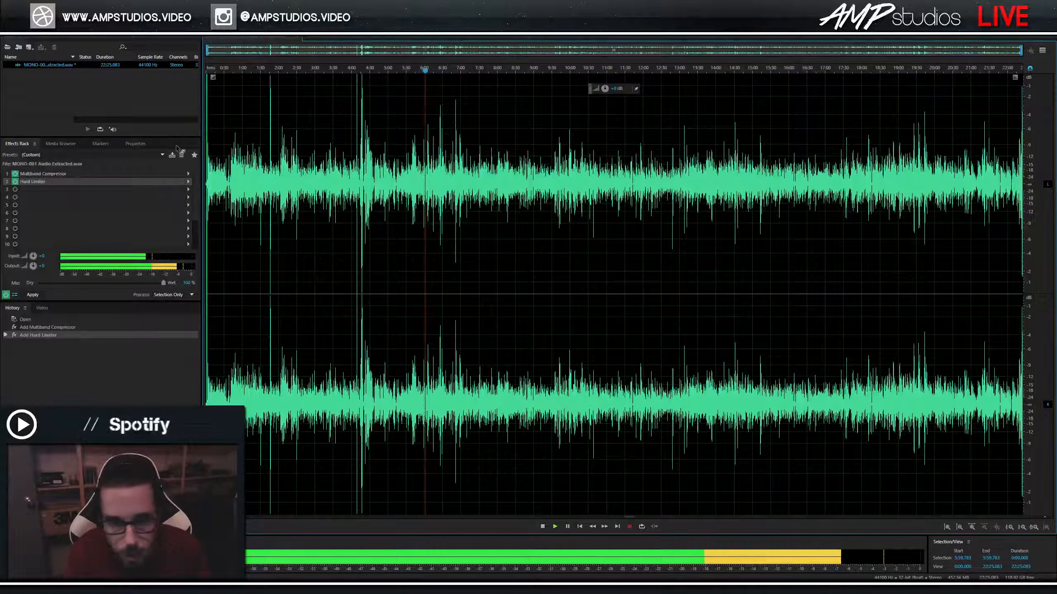
# Put a Graphic Equalizer (10 Bands) in slot 3 and play the audio with all three effects.
pyautogui.click(29, 190)
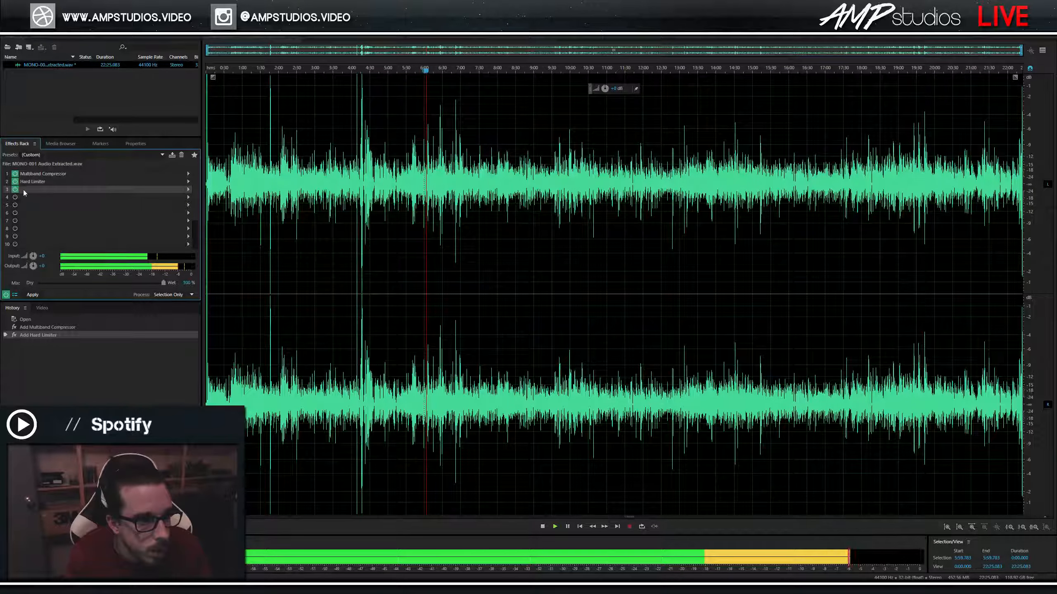
pyautogui.click(184, 192)
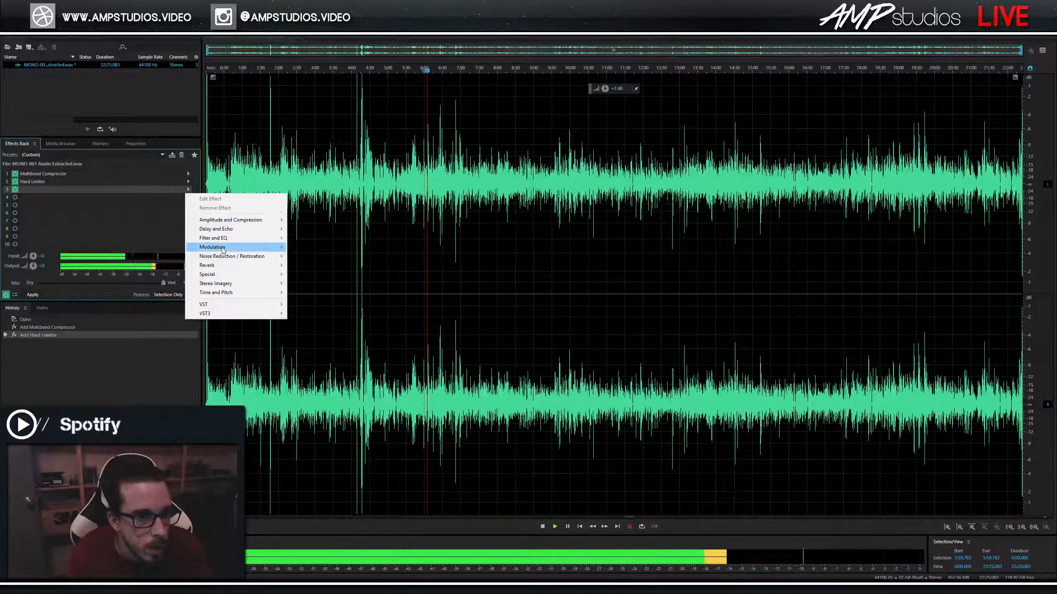
pyautogui.moveTo(226, 238)
pyautogui.click(316, 247)
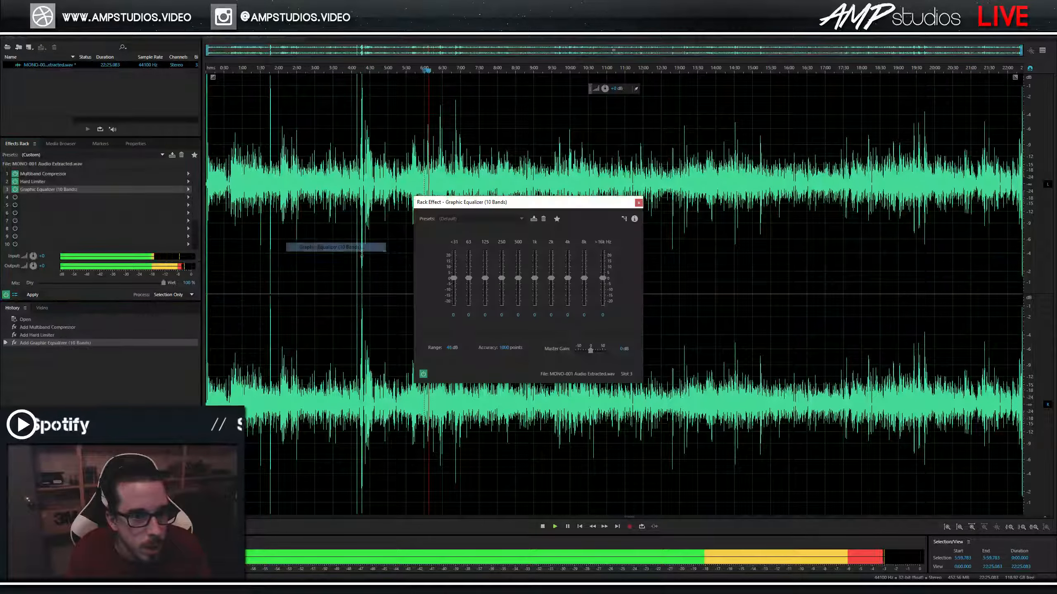
pyautogui.click(405, 267)
pyautogui.press('Escape')
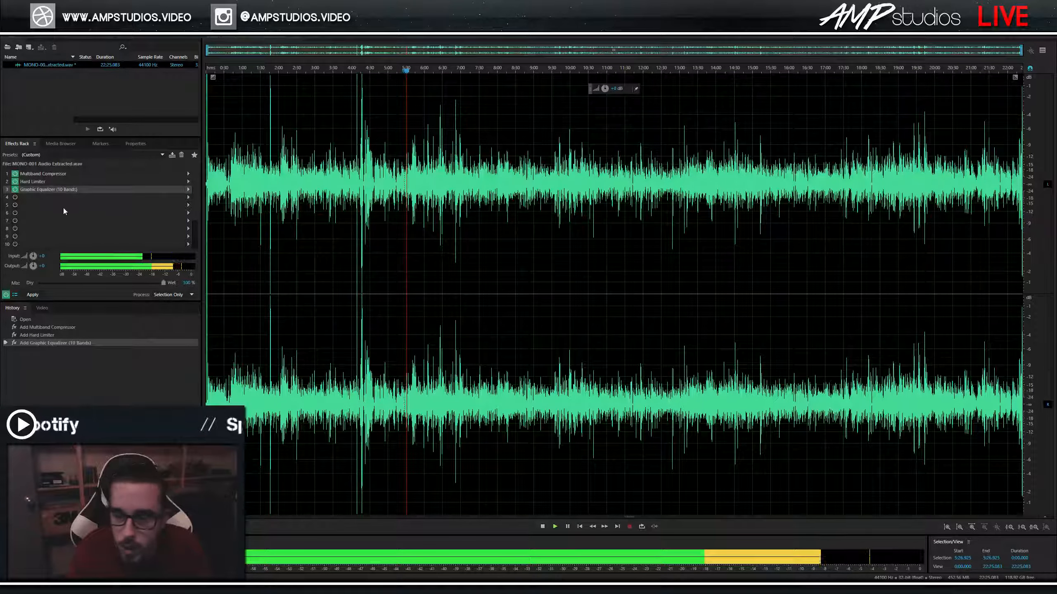
pyautogui.press('space')
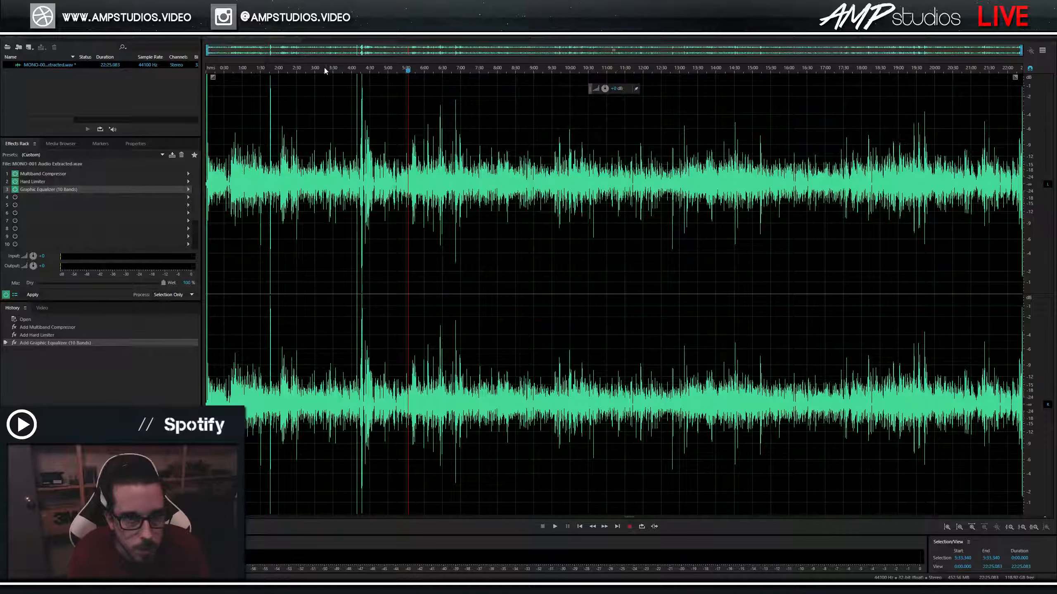
# Play from about 2:39, then apply the effects rack to the whole file.
pyautogui.click(303, 72)
pyautogui.press('space')
pyautogui.click(6, 295)
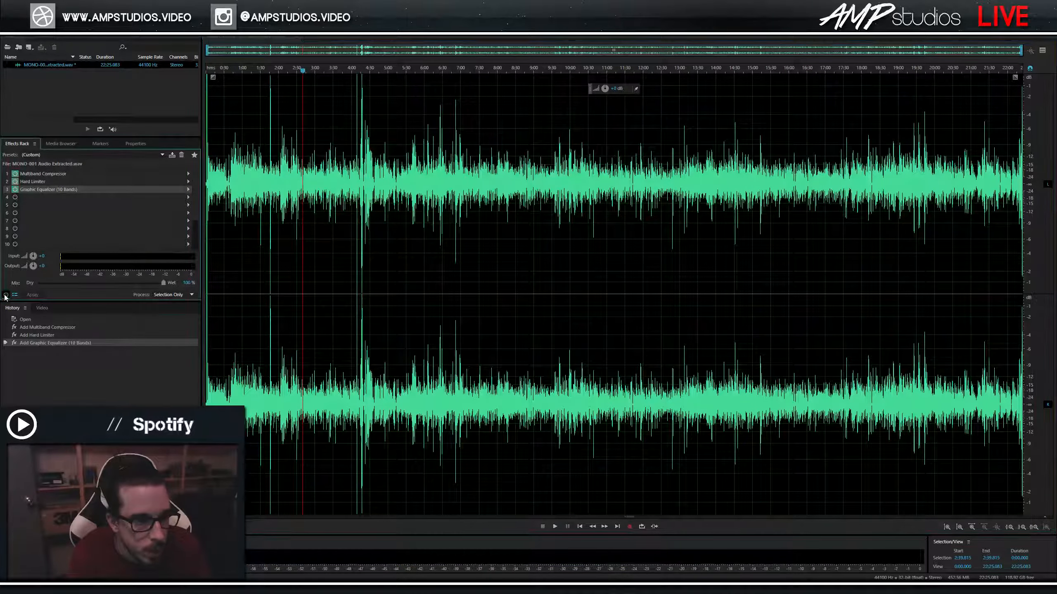
pyautogui.click(33, 295)
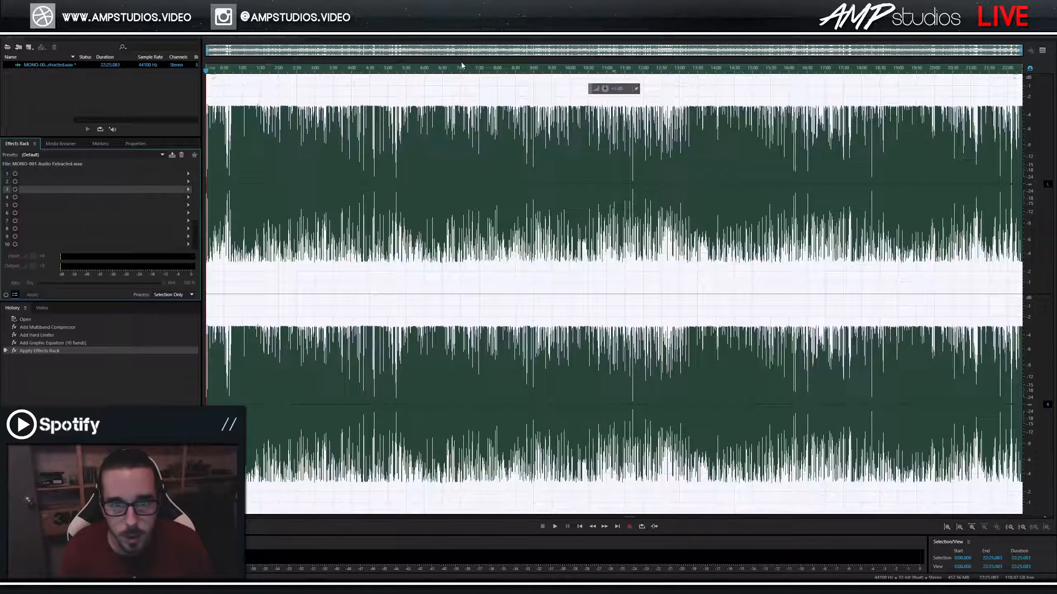
# Save the processed audio file and return to Premiere Pro.
pyautogui.click(453, 99)
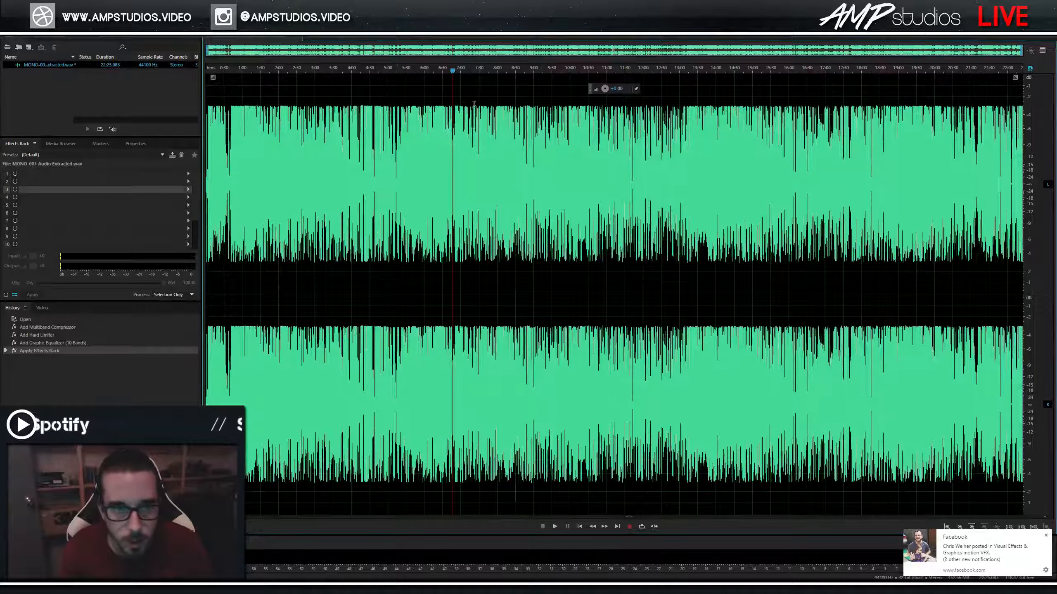
pyautogui.hotkey('ctrl', 's')
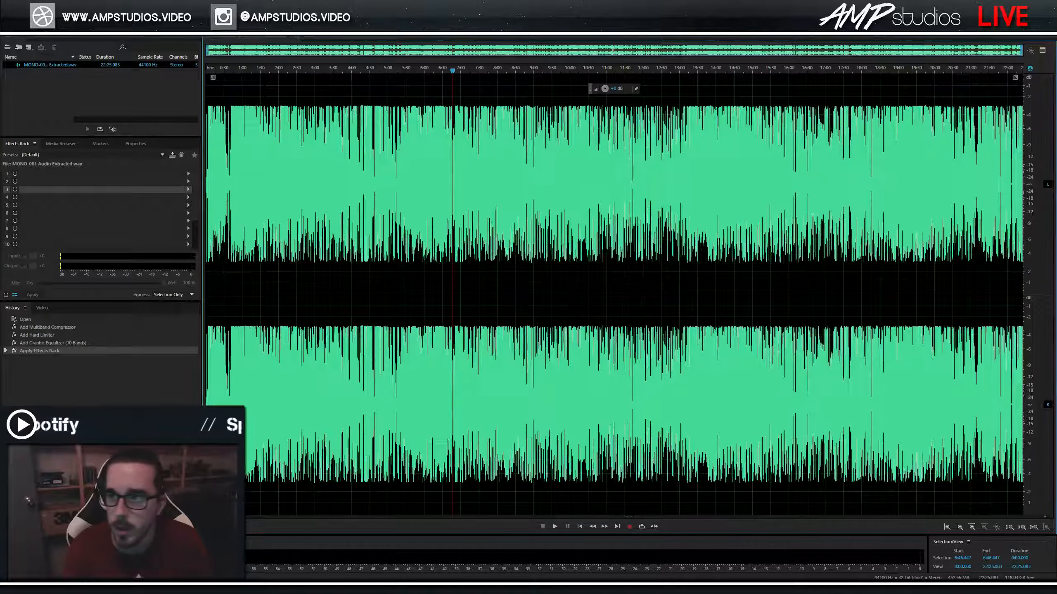
pyautogui.hotkey('alt', 'Tab')
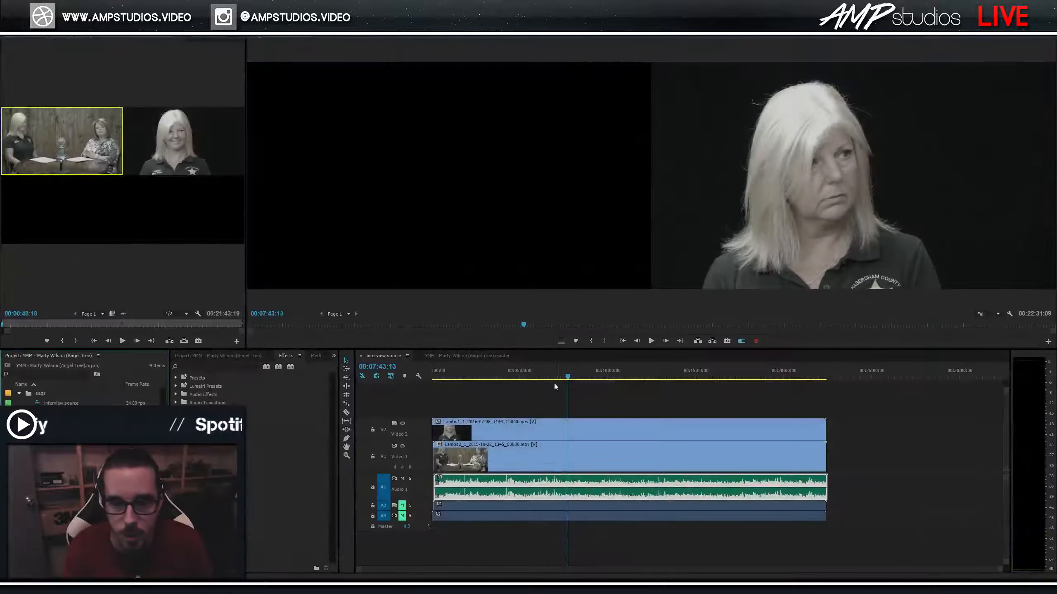
# Play the cleaned interview audio from about 1:40 in the source sequence.
pyautogui.click(461, 374)
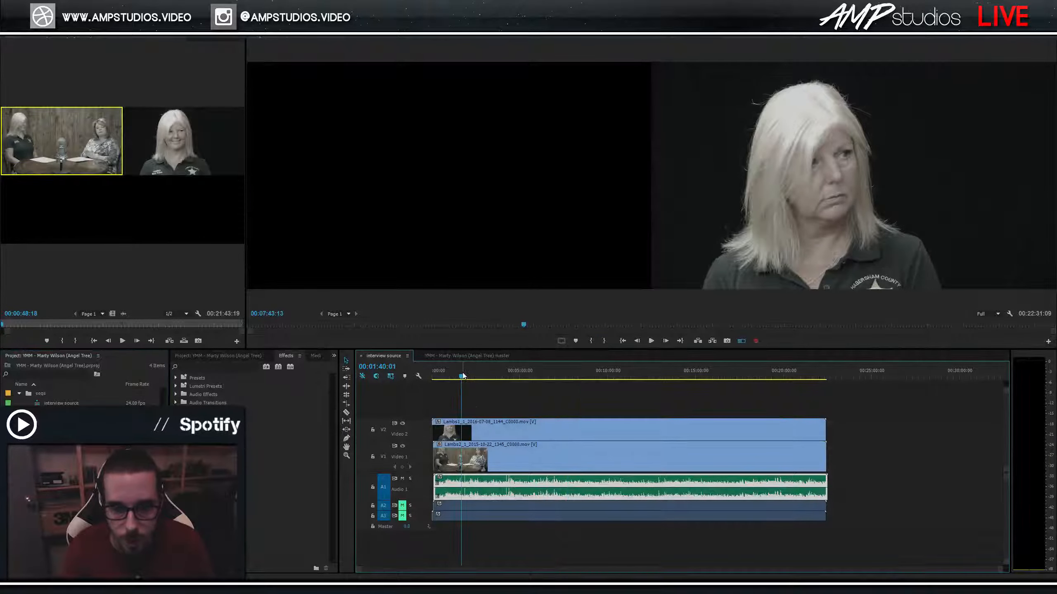
pyautogui.click(461, 480)
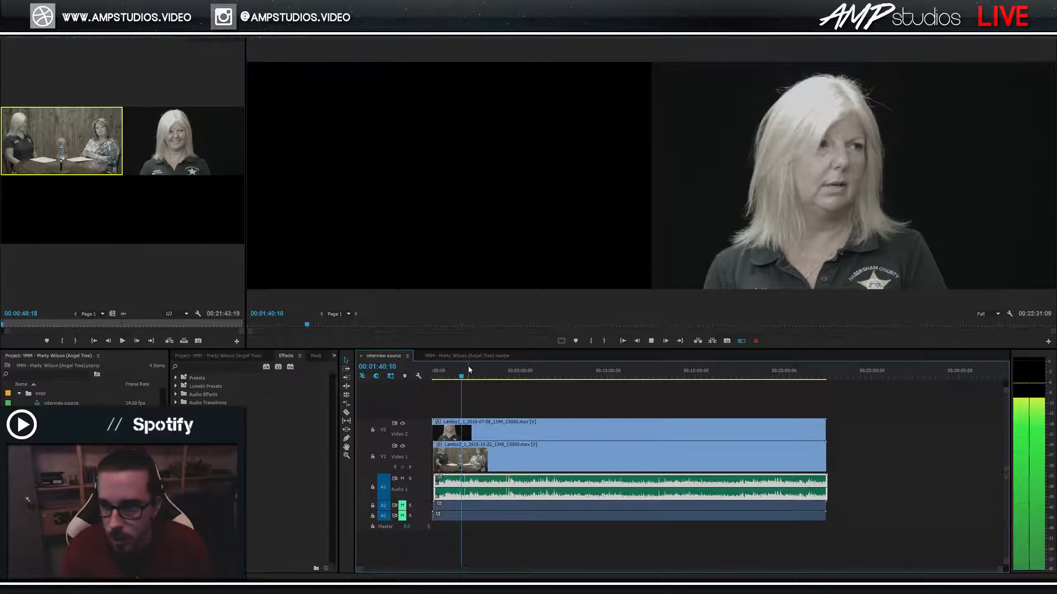
pyautogui.press('space')
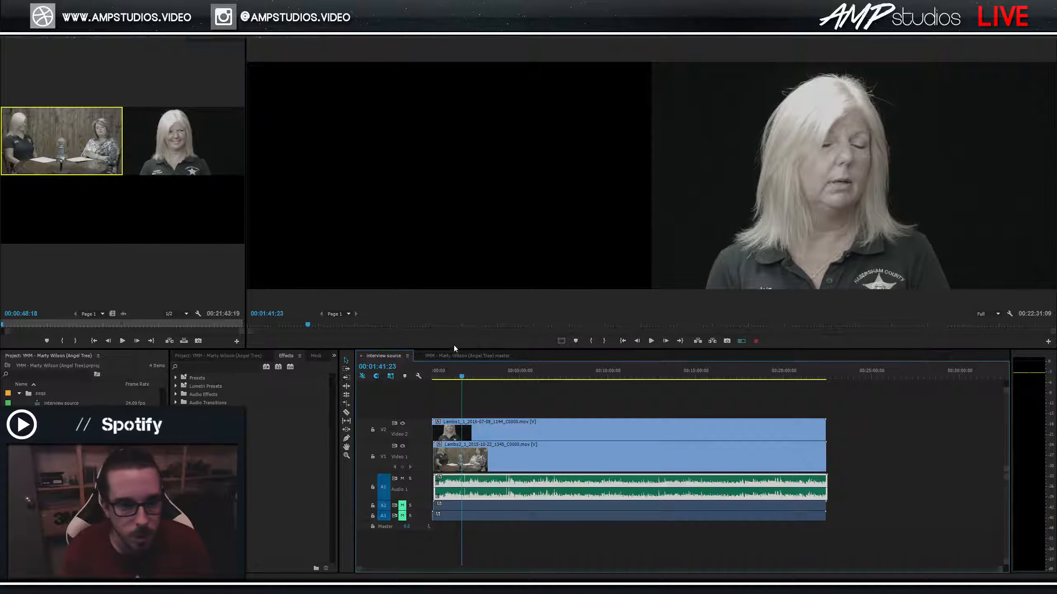
# Play the master multicam sequence from its start, then bring up the project folder.
pyautogui.click(467, 355)
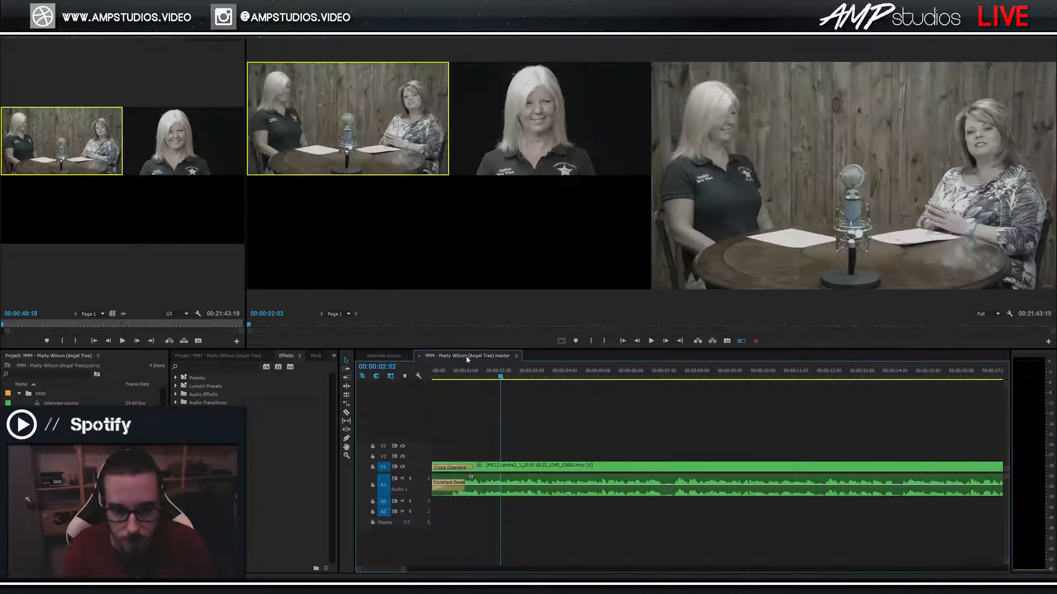
pyautogui.press('Home')
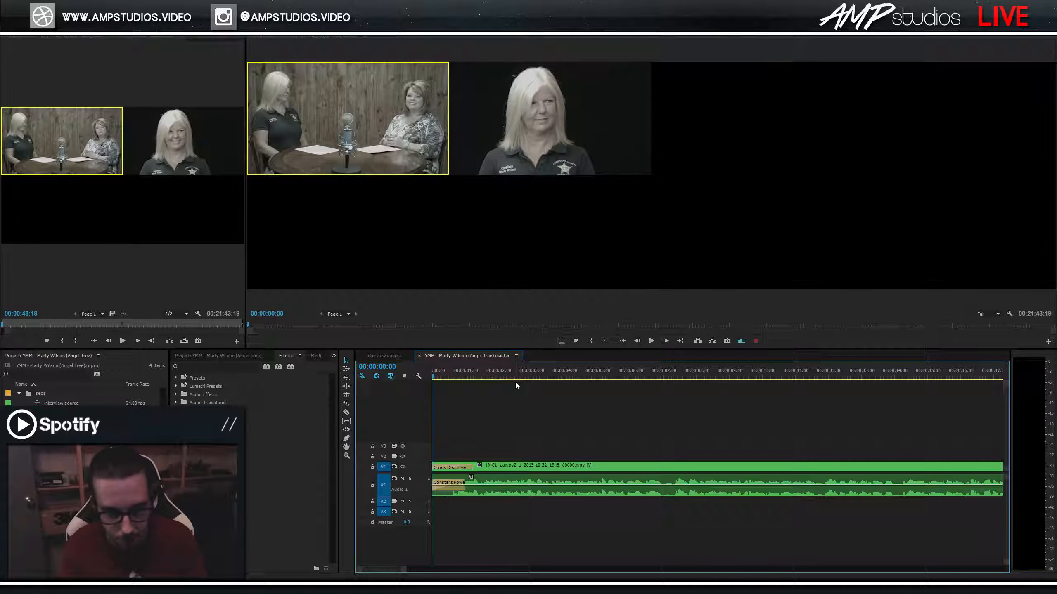
pyautogui.press('space')
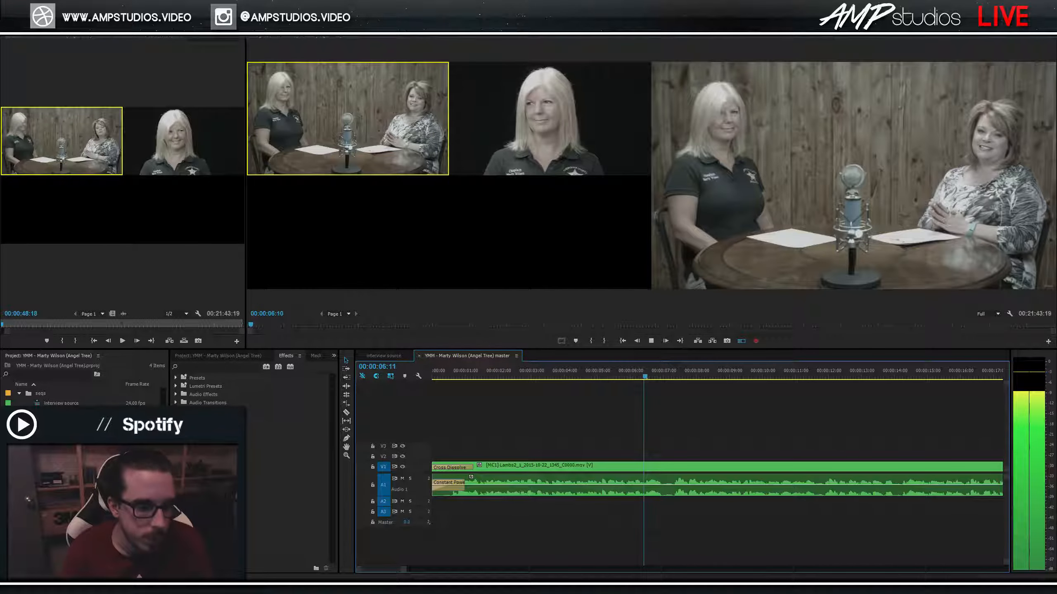
pyautogui.hotkey('alt', 'Tab')
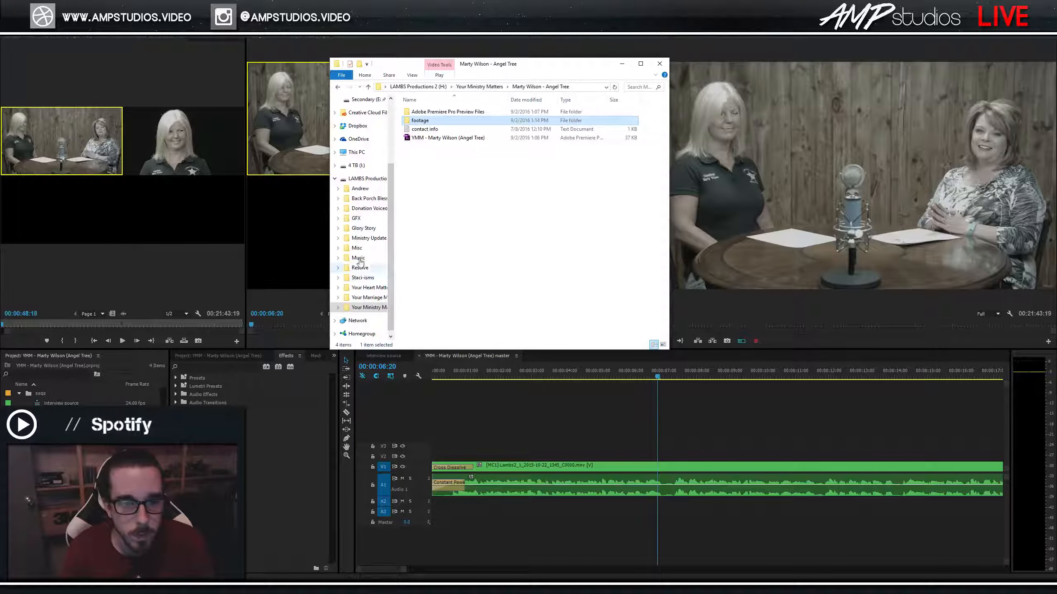
# Go up to the Your Ministry Matters folder and preview the lower-third .mov clip.
pyautogui.click(479, 87)
pyautogui.click(428, 181)
pyautogui.doubleClick(430, 182)
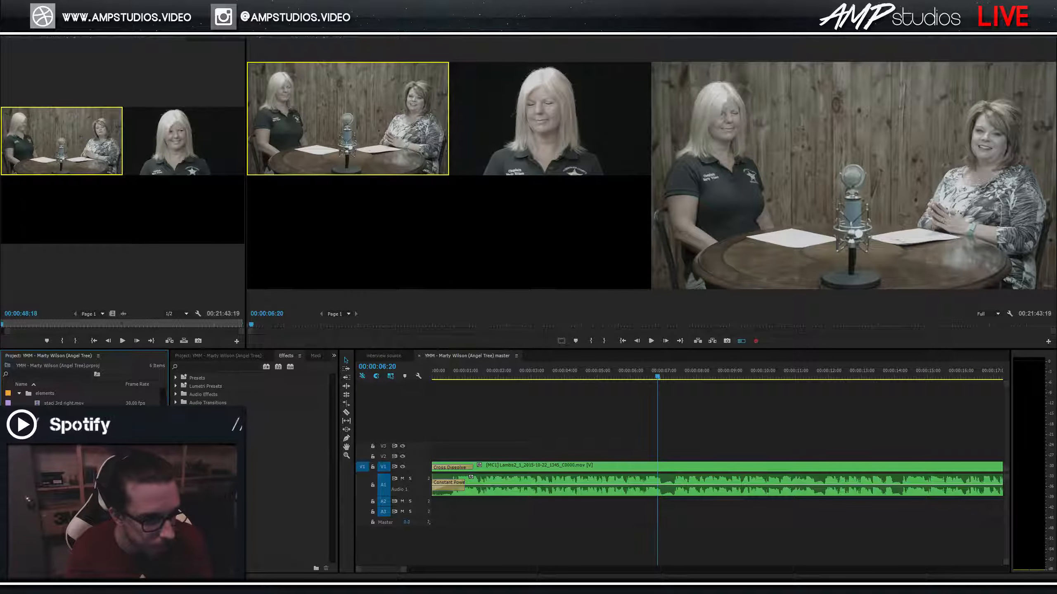
# Place the lower-third clip on V2 above the interview and play it back from about 2 s.
pyautogui.moveTo(60, 403); pyautogui.dragTo(555, 454)
pyautogui.click(537, 376)
pyautogui.press('space')
pyautogui.click(500, 377)
pyautogui.press('space')
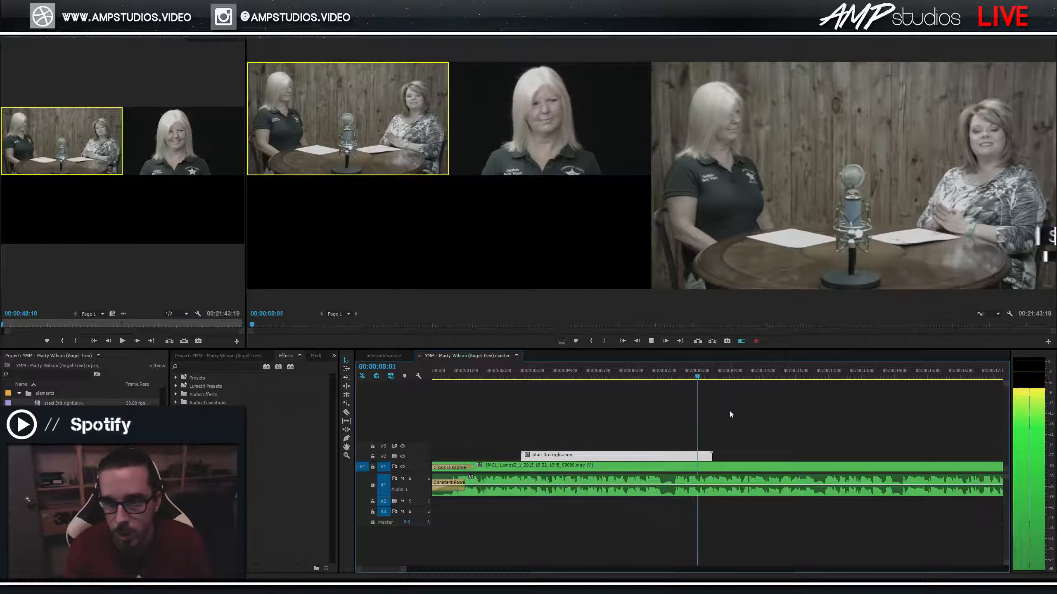
# Save the project and return to File Explorer.
pyautogui.hotkey('ctrl', 's')
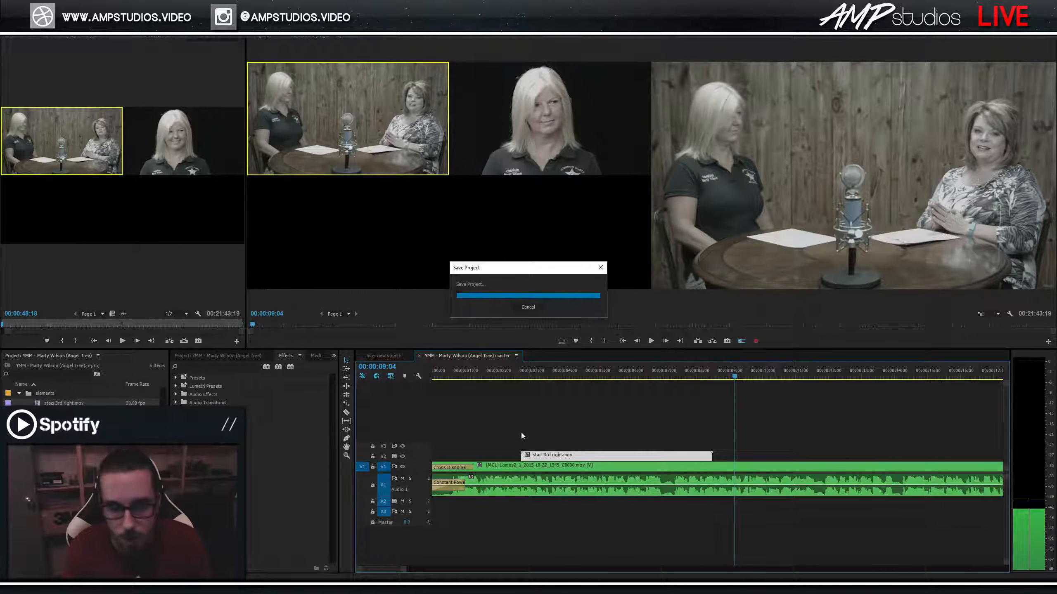
pyautogui.hotkey('alt', 'Tab')
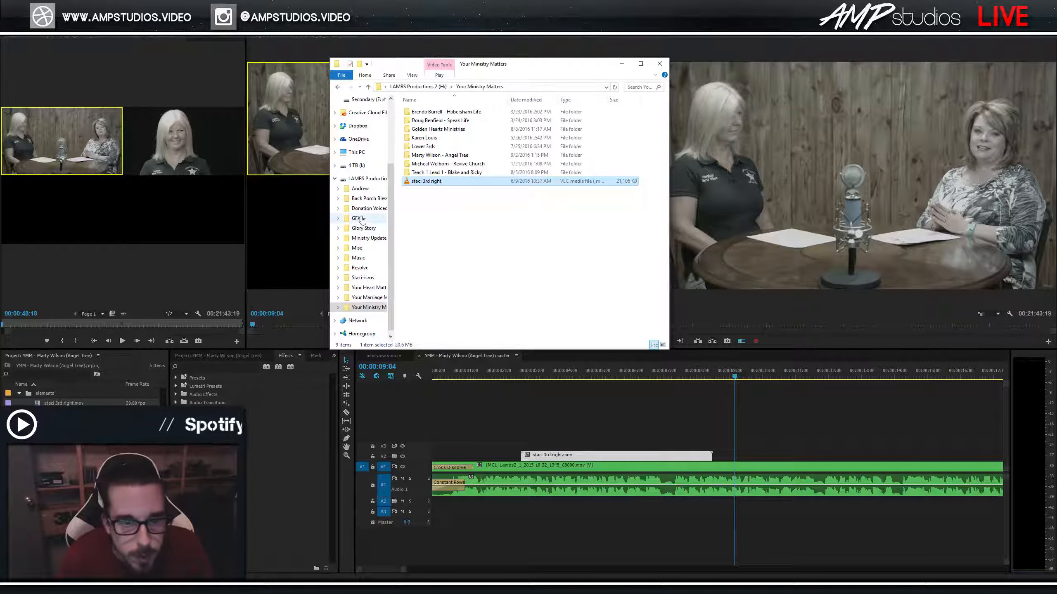
# Browse Secondary (E:) > L.A.M.B.S. Productions > GFX Files > lower 3rd update and open lambs lower third update.
pyautogui.scroll(-1, 366, 175)
pyautogui.click(357, 142)
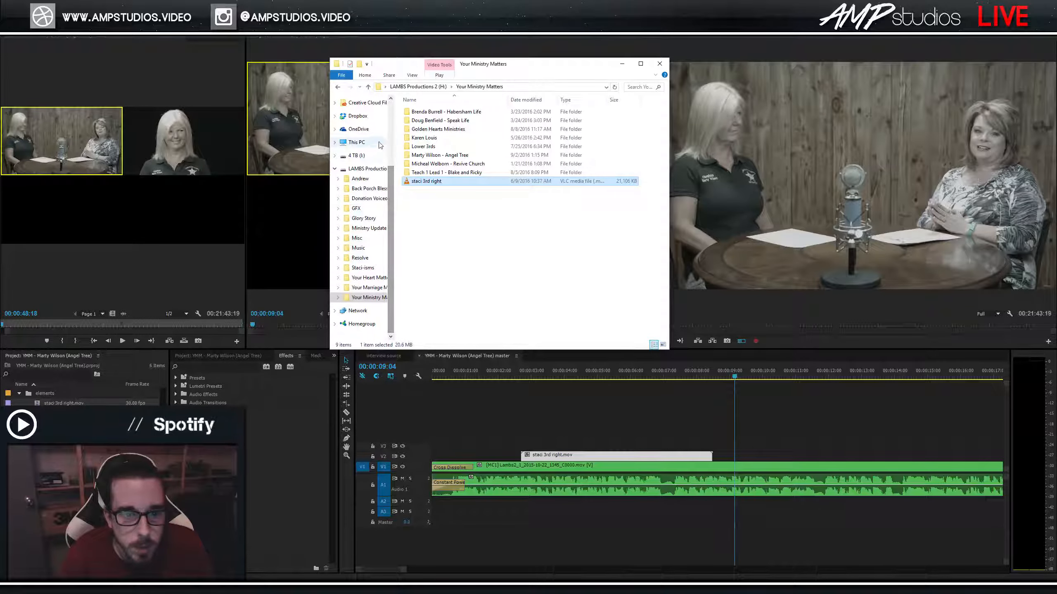
pyautogui.doubleClick(441, 220)
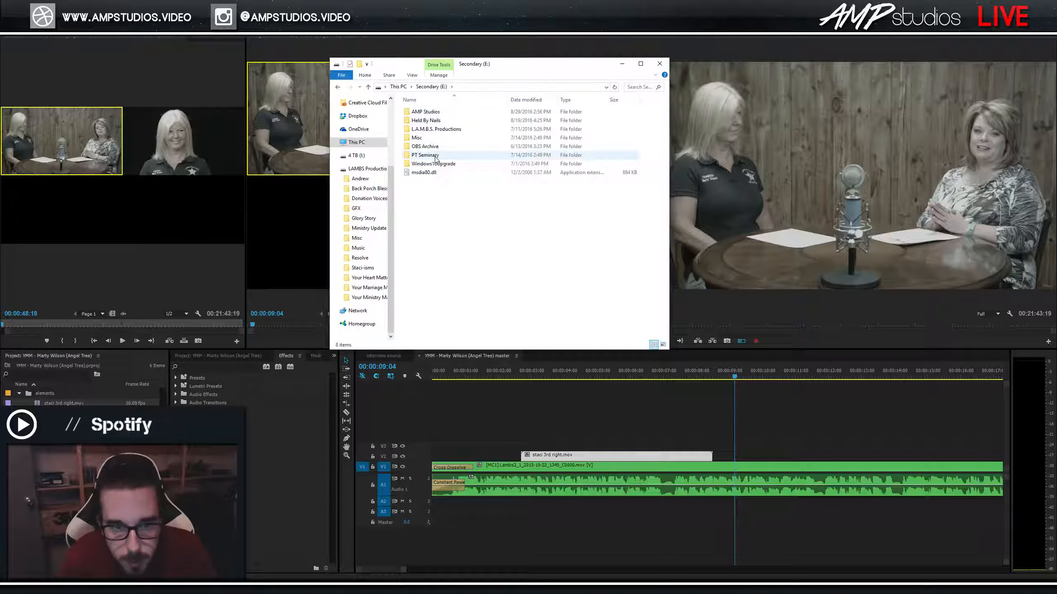
pyautogui.doubleClick(435, 130)
pyautogui.doubleClick(437, 138)
pyautogui.doubleClick(438, 111)
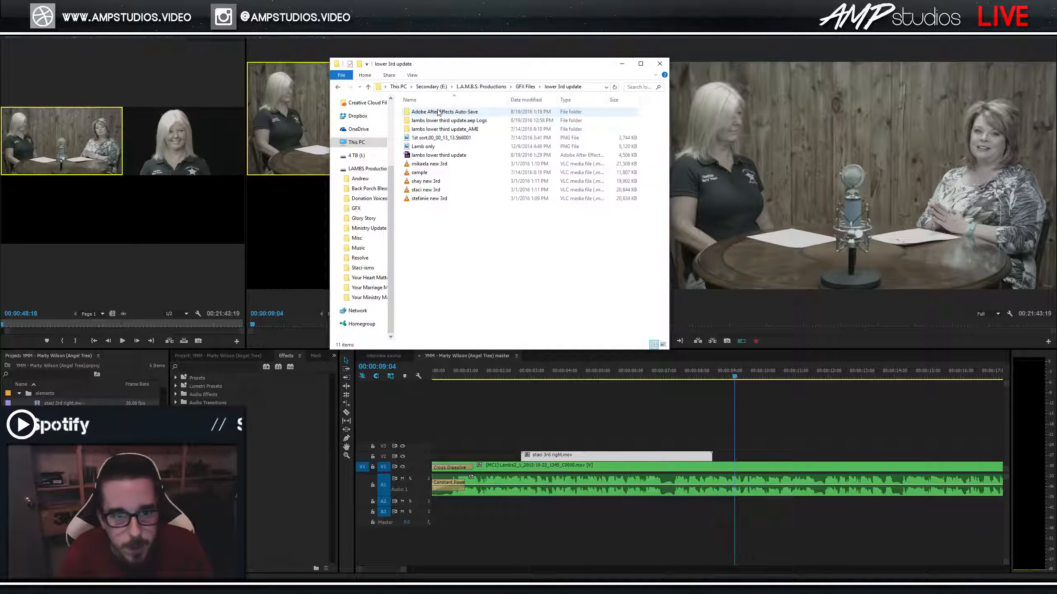
pyautogui.click(439, 156)
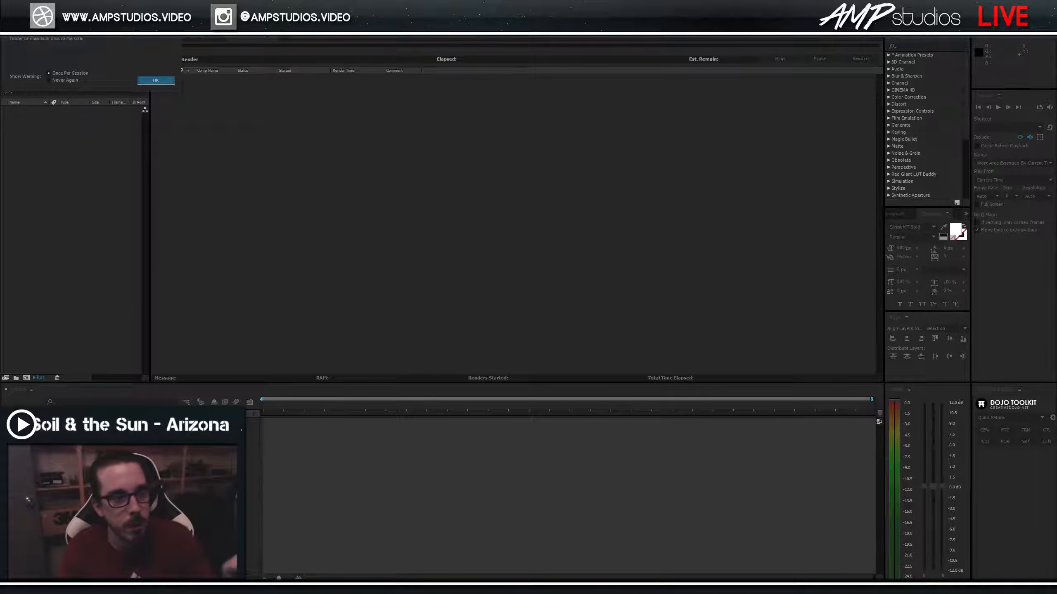
# Load the project, replace the Text Holder name with the new guest's name, and centre it.
pyautogui.click(155, 81)
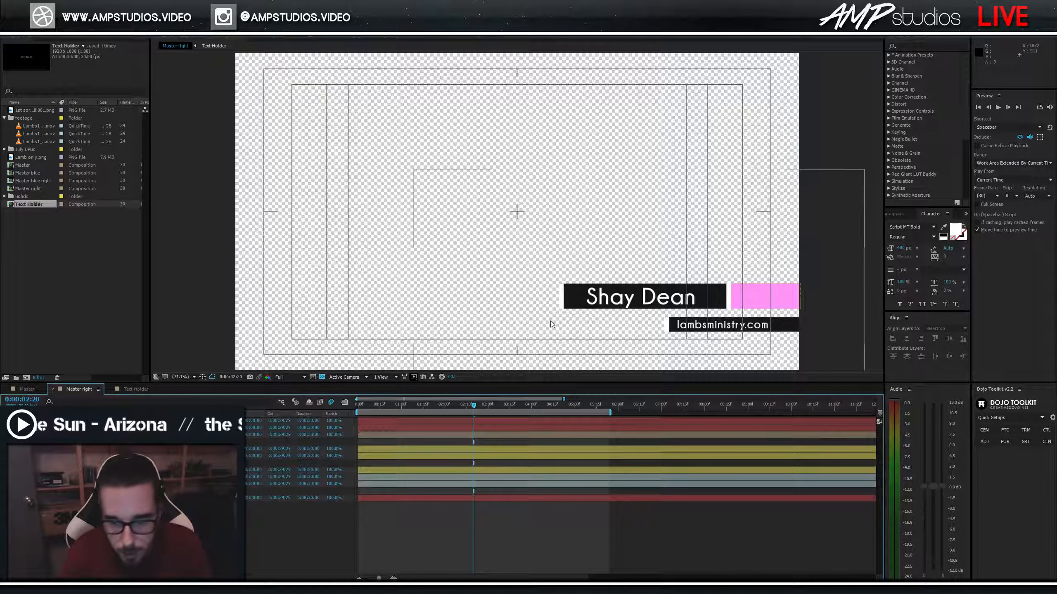
pyautogui.click(27, 389)
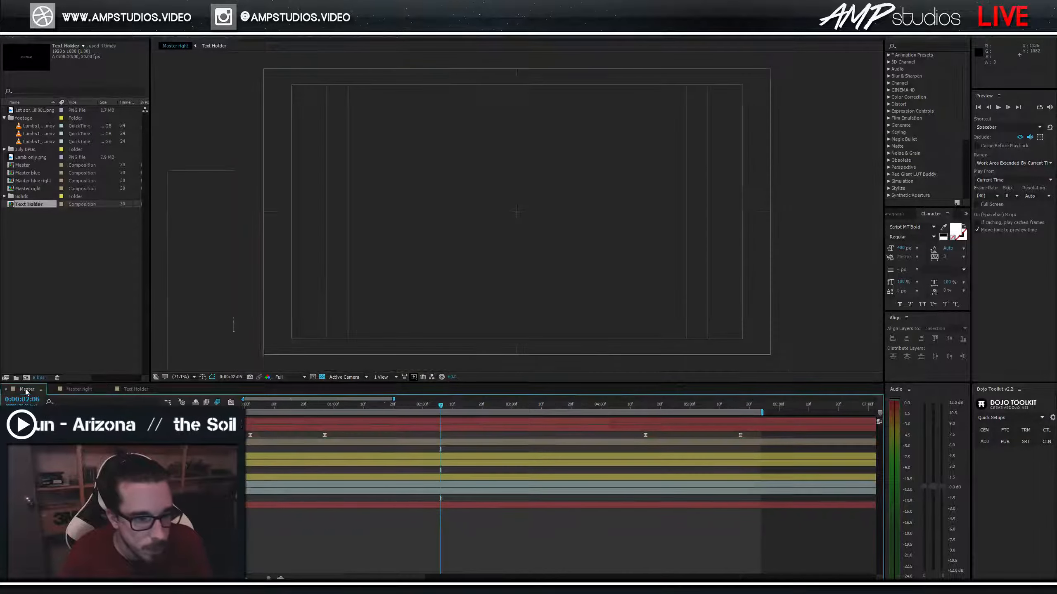
pyautogui.click(138, 389)
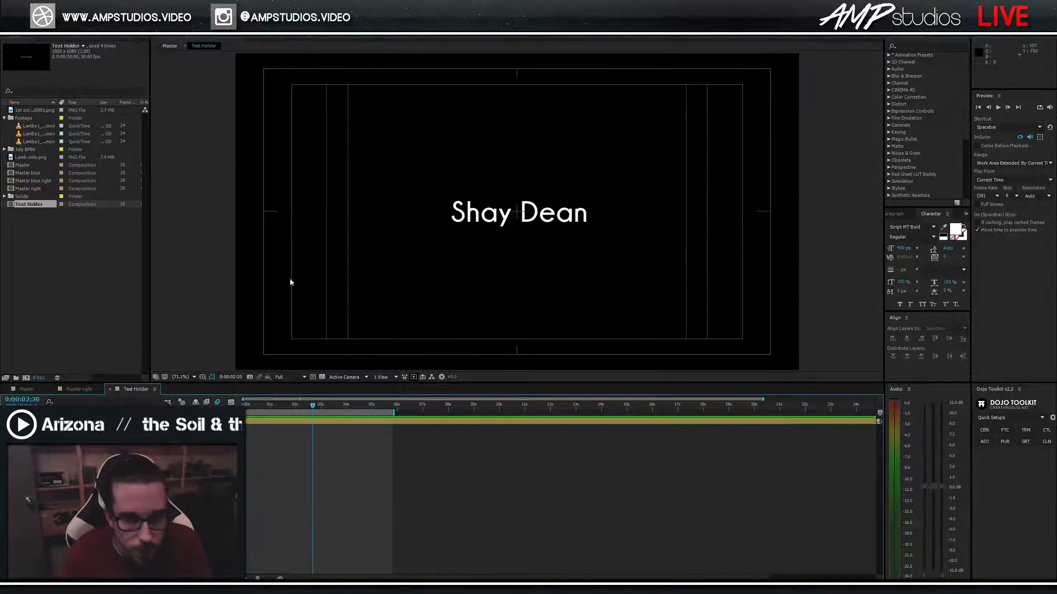
pyautogui.doubleClick(84, 421)
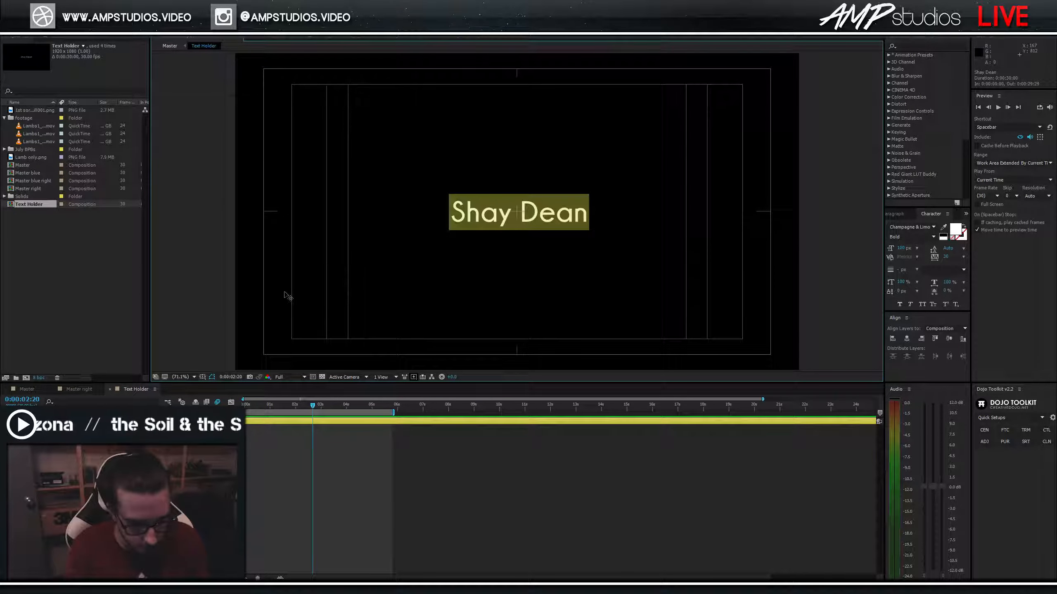
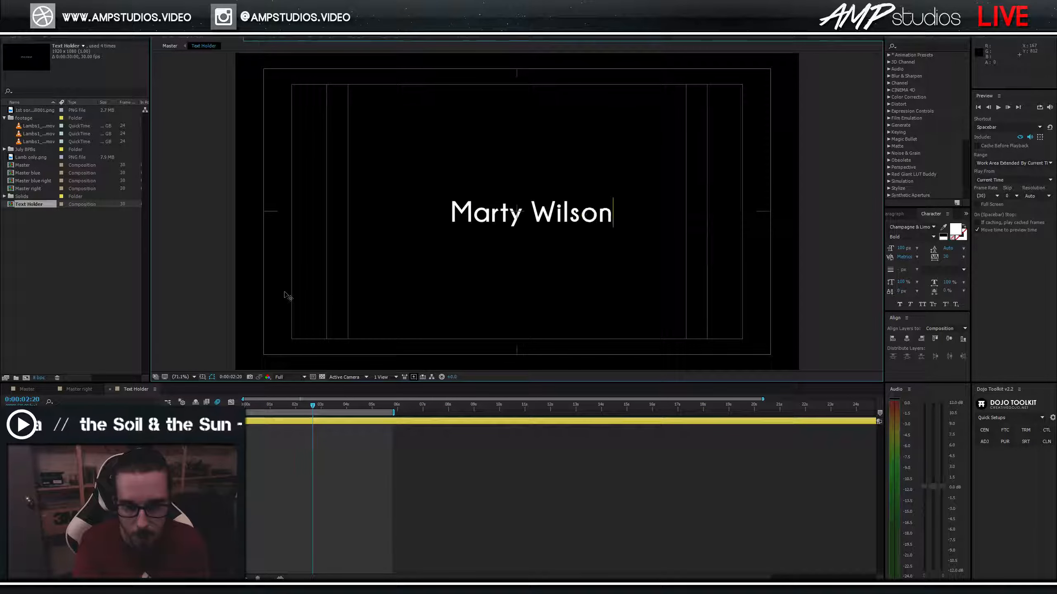
pyautogui.click(906, 339)
pyautogui.click(949, 339)
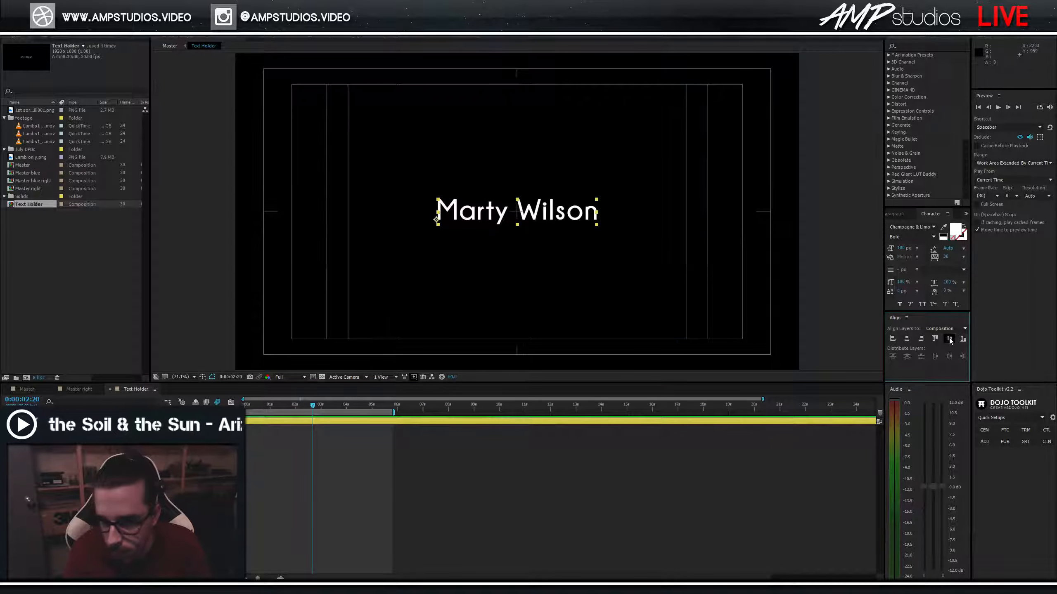
# In Master, change the subtitle to angel tree ministry, nudge the text layers, and preview the animation.
pyautogui.click(36, 390)
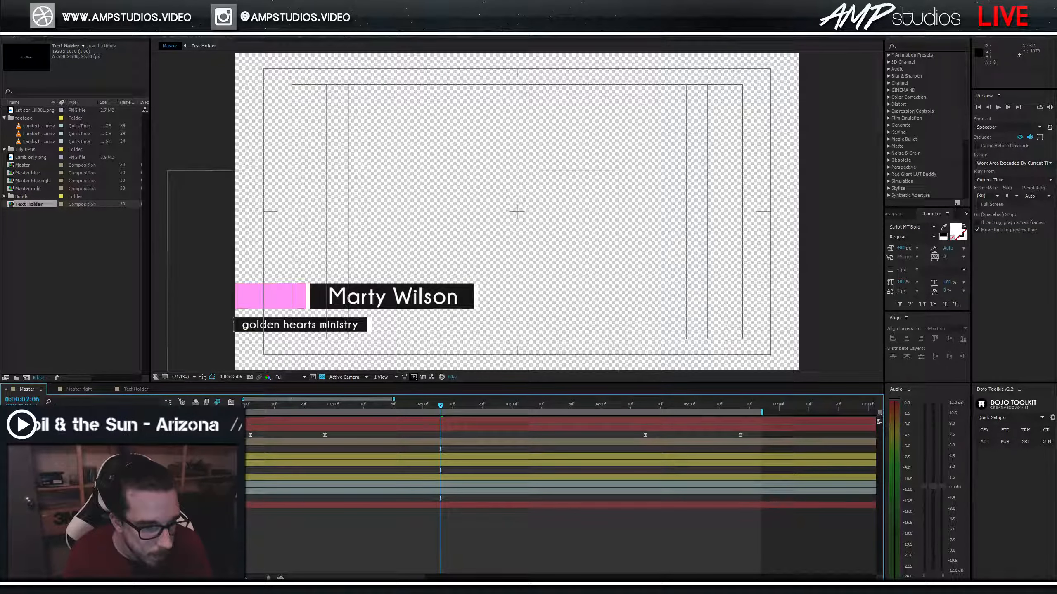
pyautogui.doubleClick(83, 477)
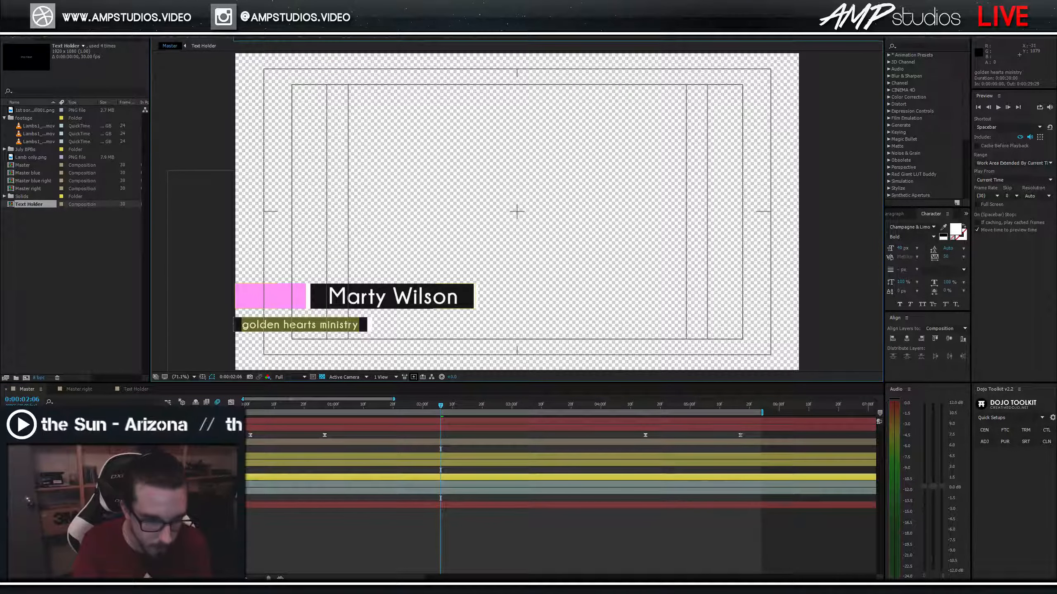
pyautogui.write('angel tr')
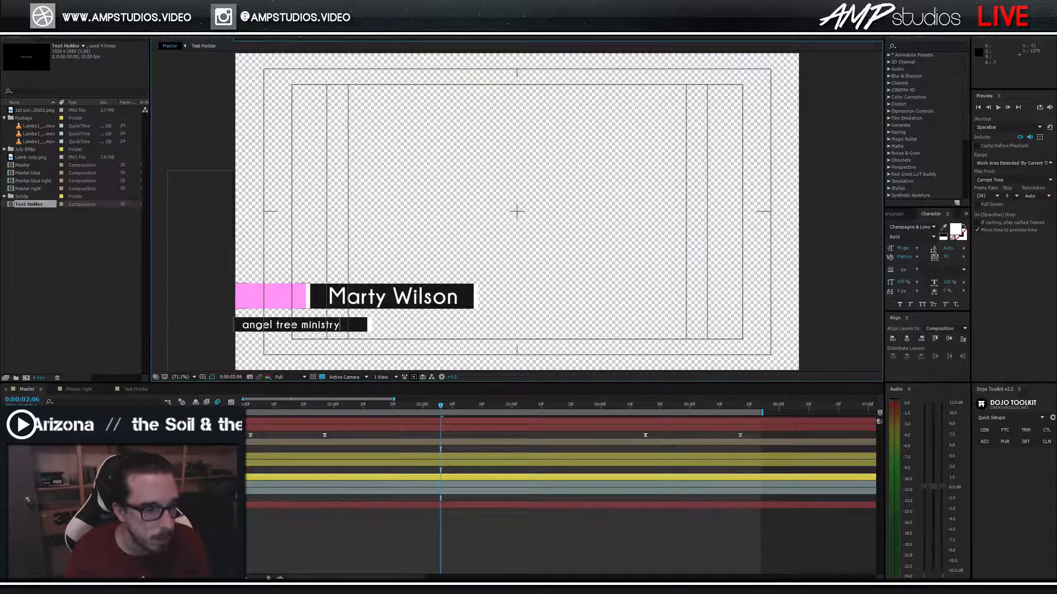
pyautogui.click(100, 83)
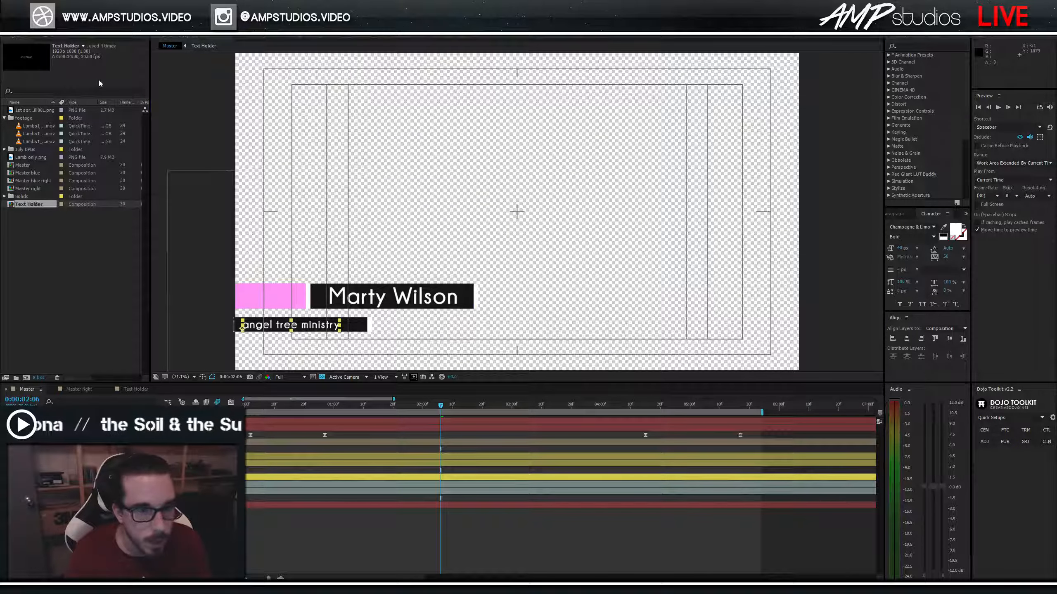
pyautogui.hotkey('shift', 'Right')
pyautogui.hotkey('shift', 'Right')
pyautogui.hotkey('shift', 'Right')
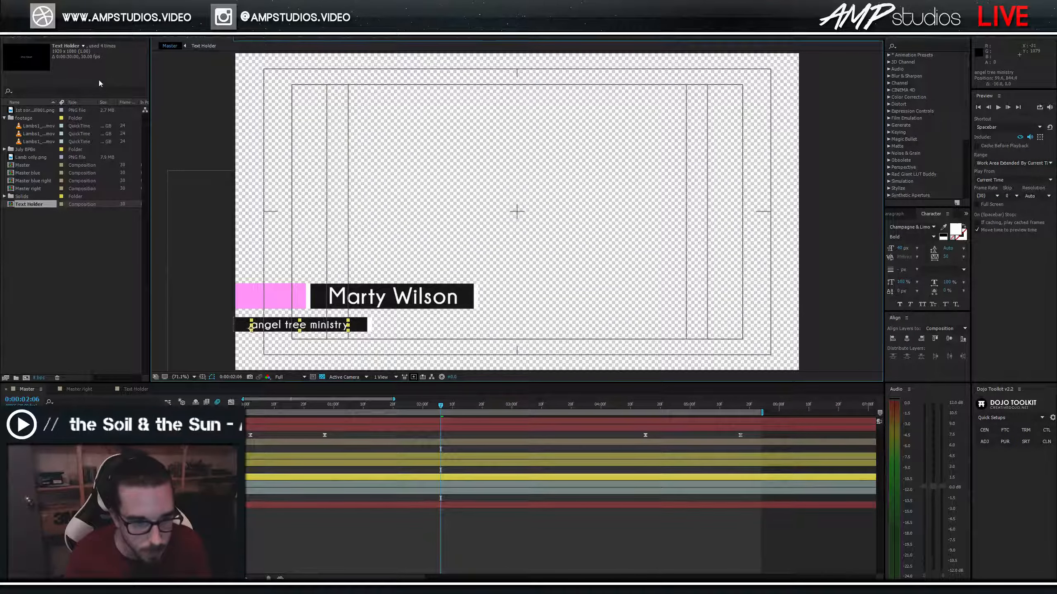
pyautogui.click(419, 301)
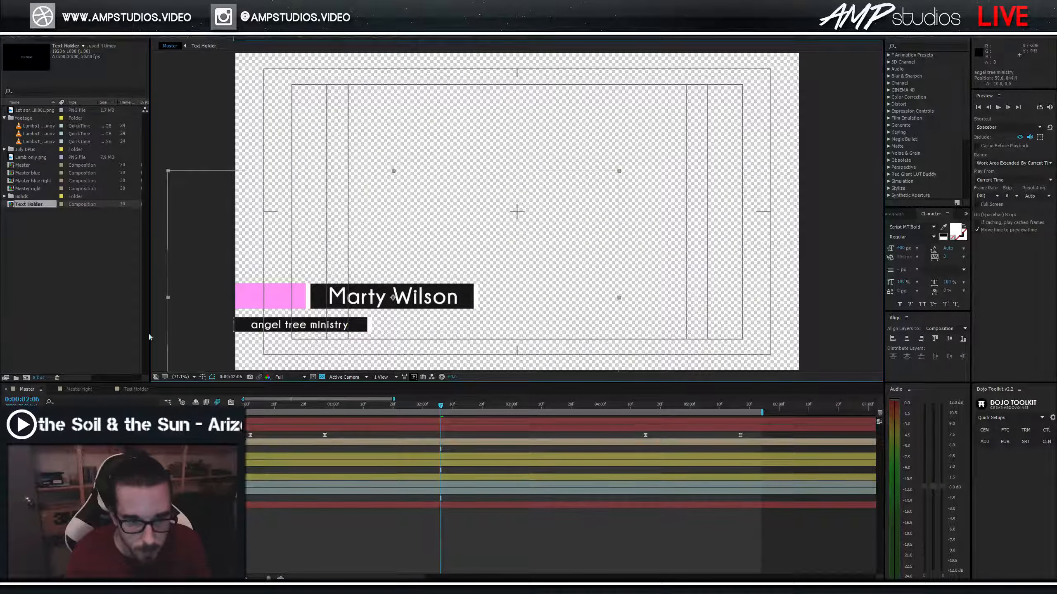
pyautogui.moveTo(393, 297); pyautogui.dragTo(392, 298)
pyautogui.press('Home')
pyautogui.press('space')
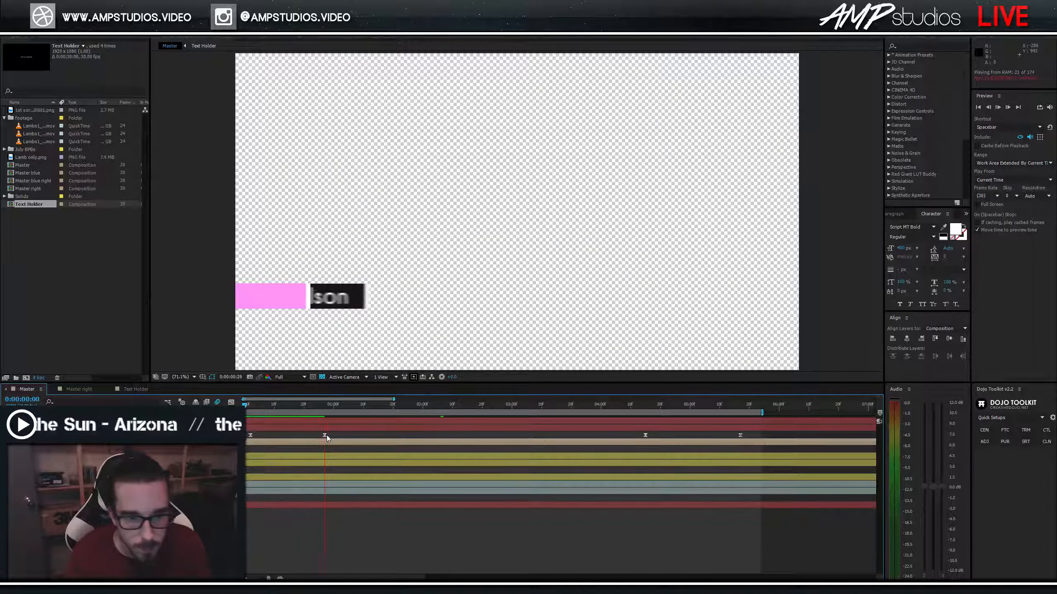
pyautogui.press('space')
# Queue the Master composition for rendering with the lossless alpha mov output preset.
pyautogui.hotkey('ctrl', 'm')
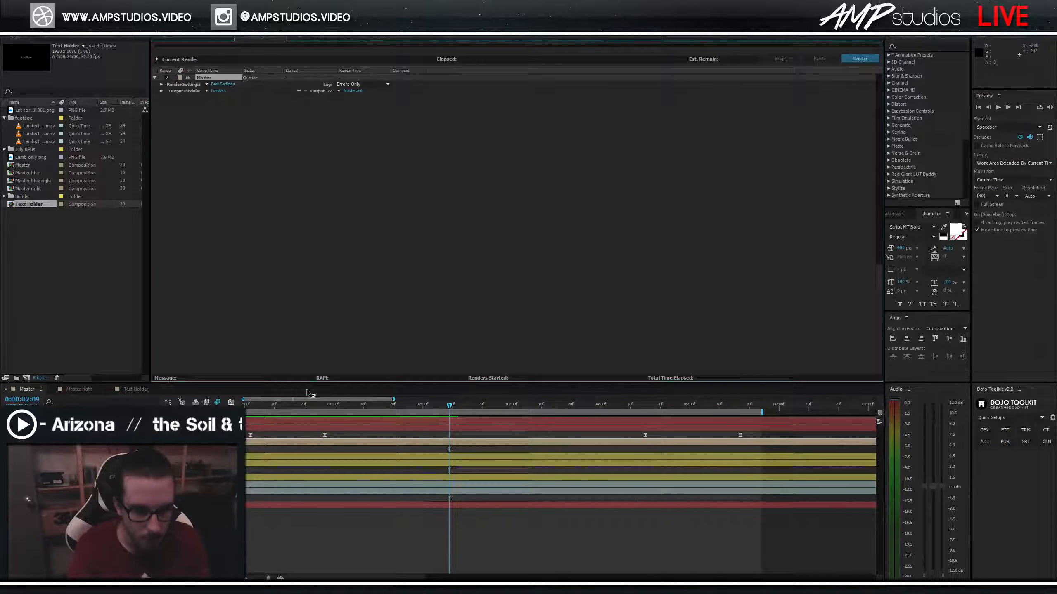
pyautogui.click(207, 90)
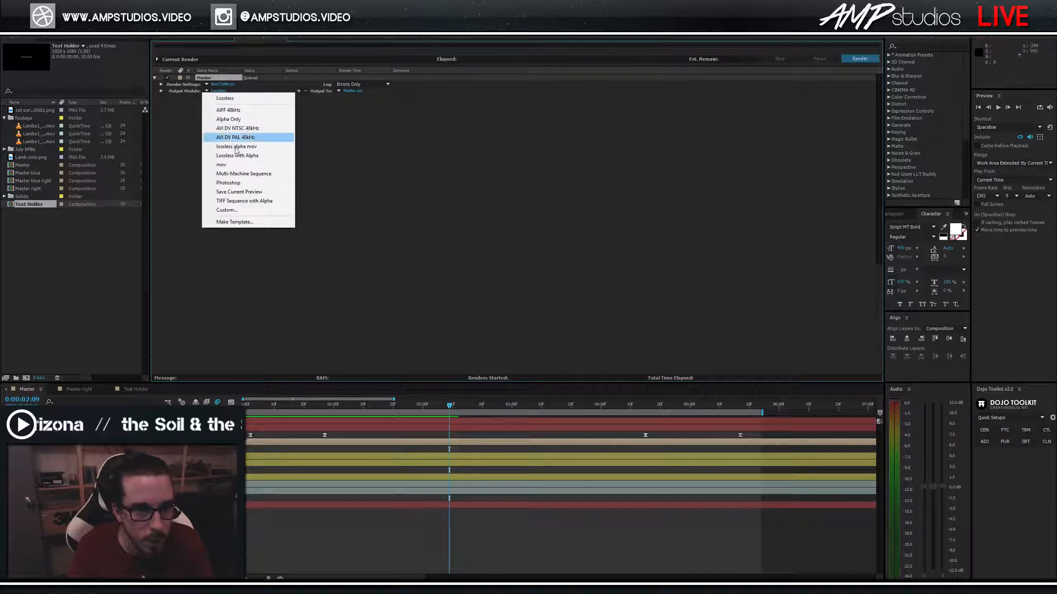
pyautogui.click(250, 148)
# Render into the guest's Angel Tree interview folder, naming the file after the guest plus '3rd'.
pyautogui.click(351, 92)
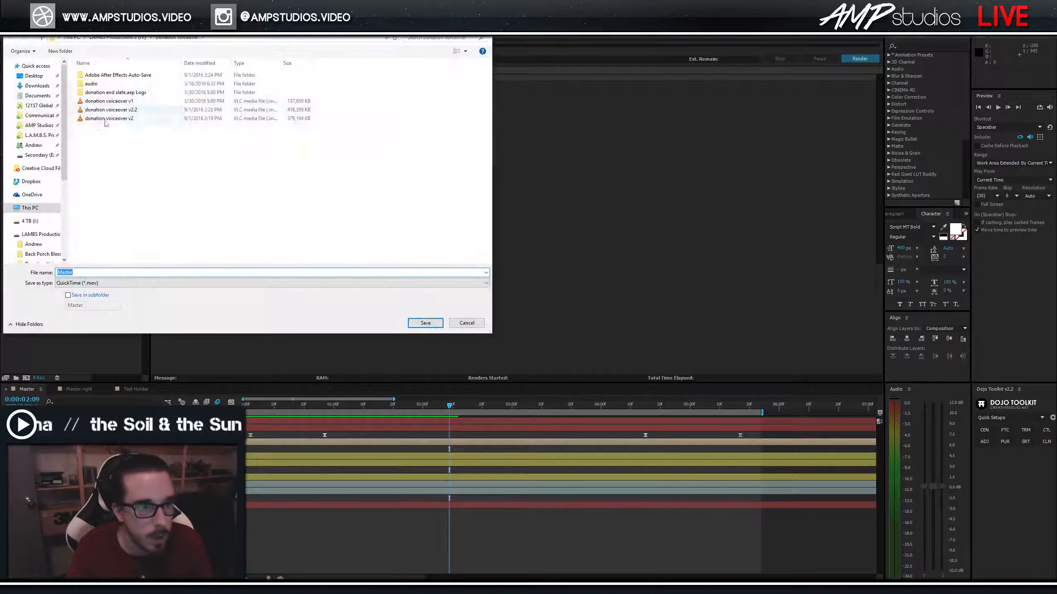
pyautogui.click(42, 234)
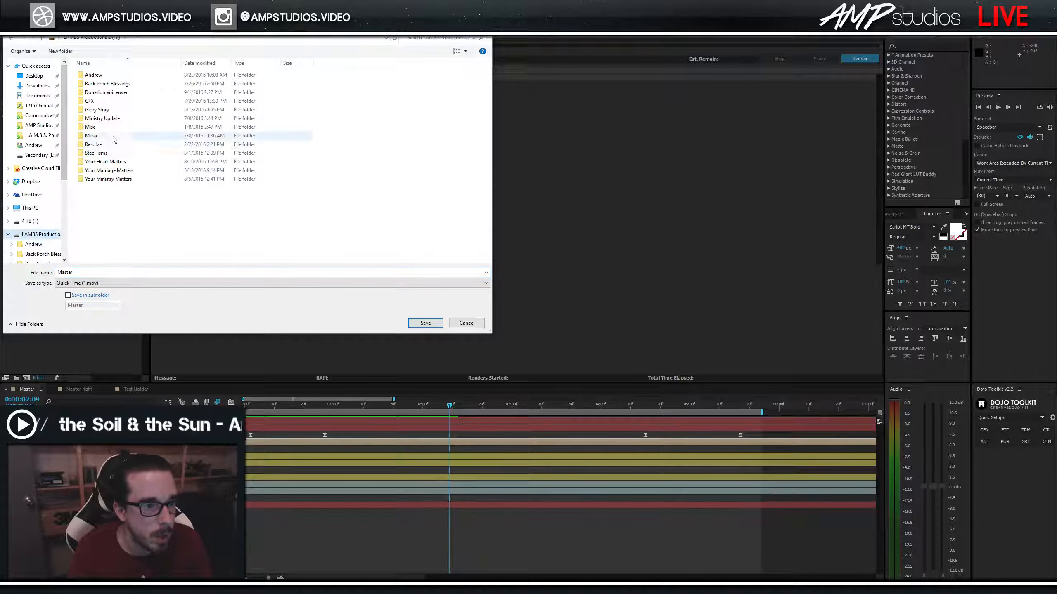
pyautogui.doubleClick(104, 179)
pyautogui.doubleClick(113, 119)
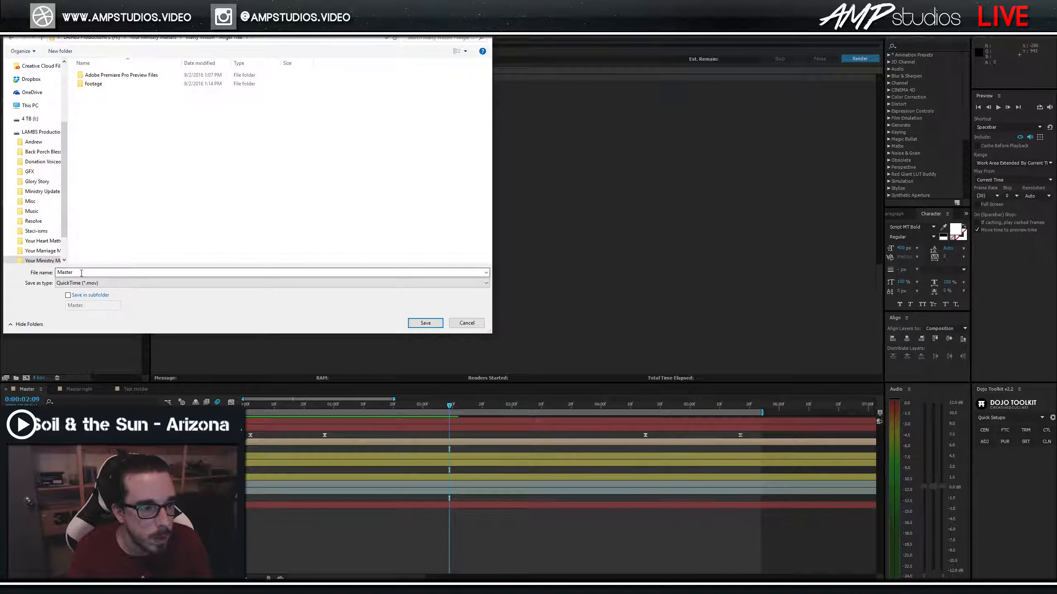
pyautogui.doubleClick(64, 272)
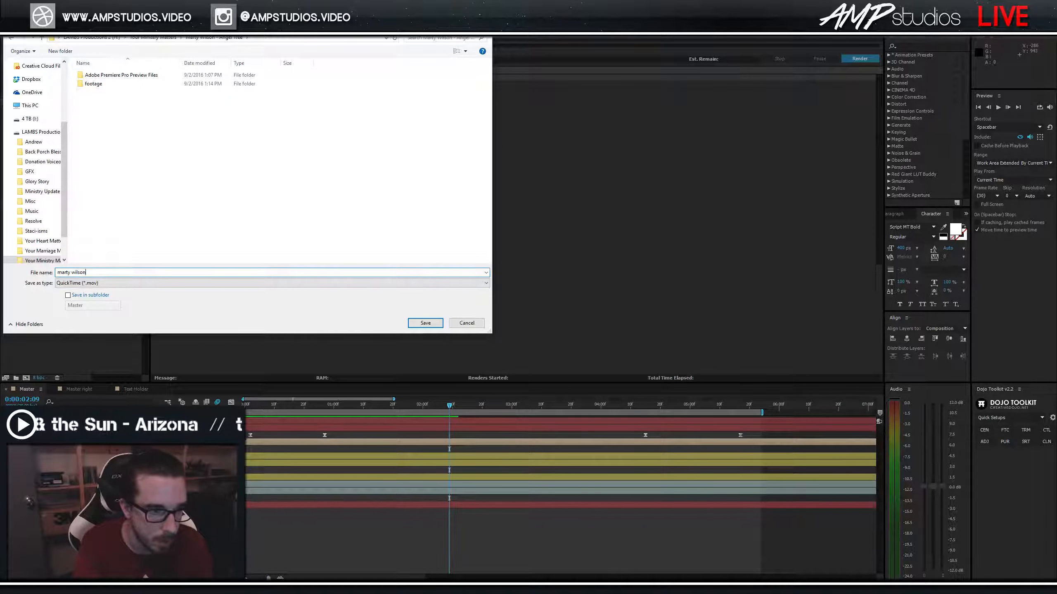
pyautogui.press('Return')
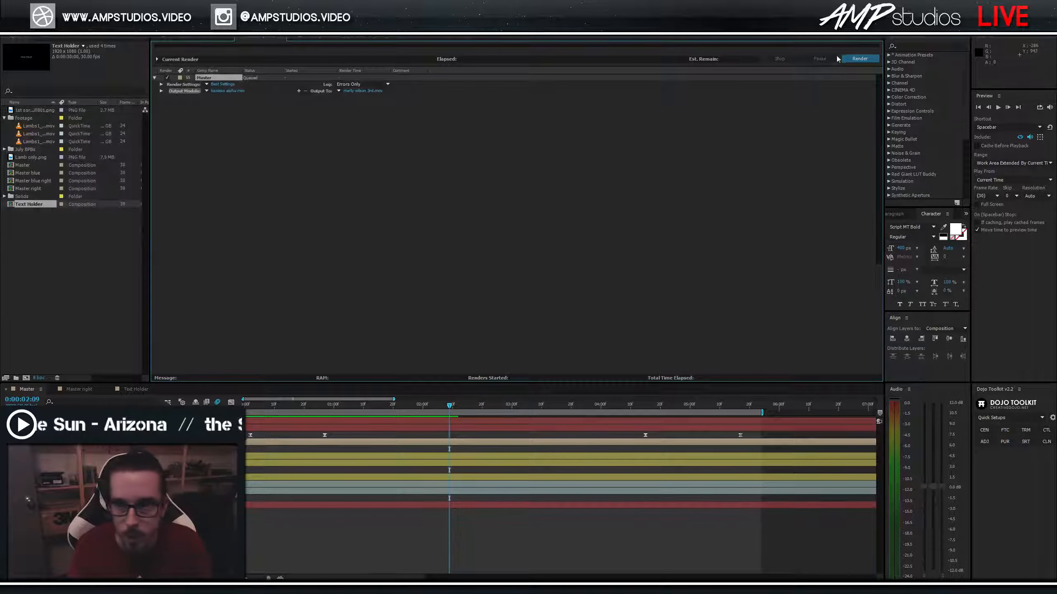
pyautogui.click(858, 59)
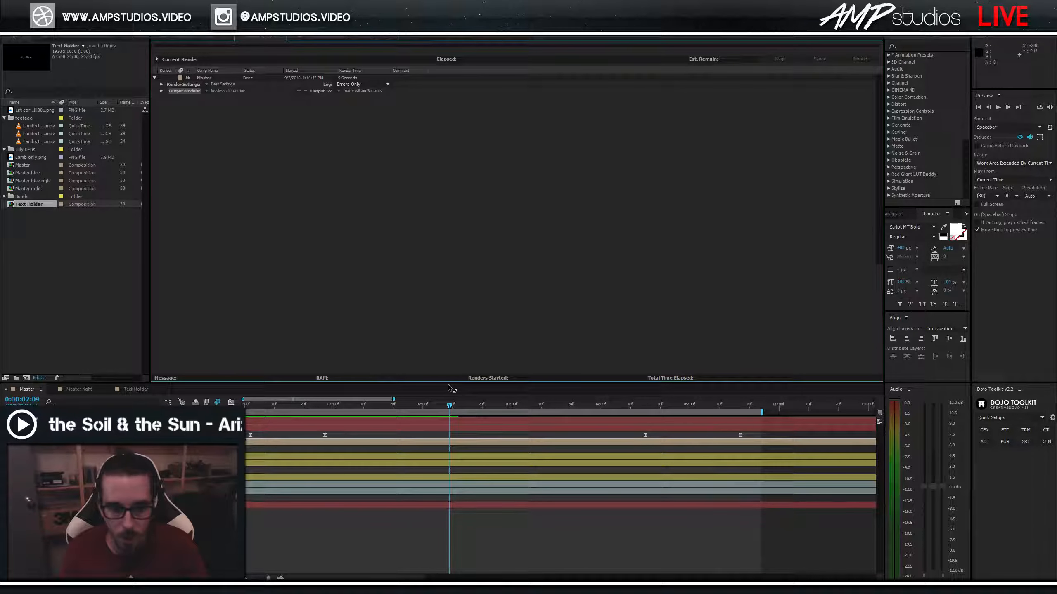
pyautogui.hotkey('alt', 'Tab')
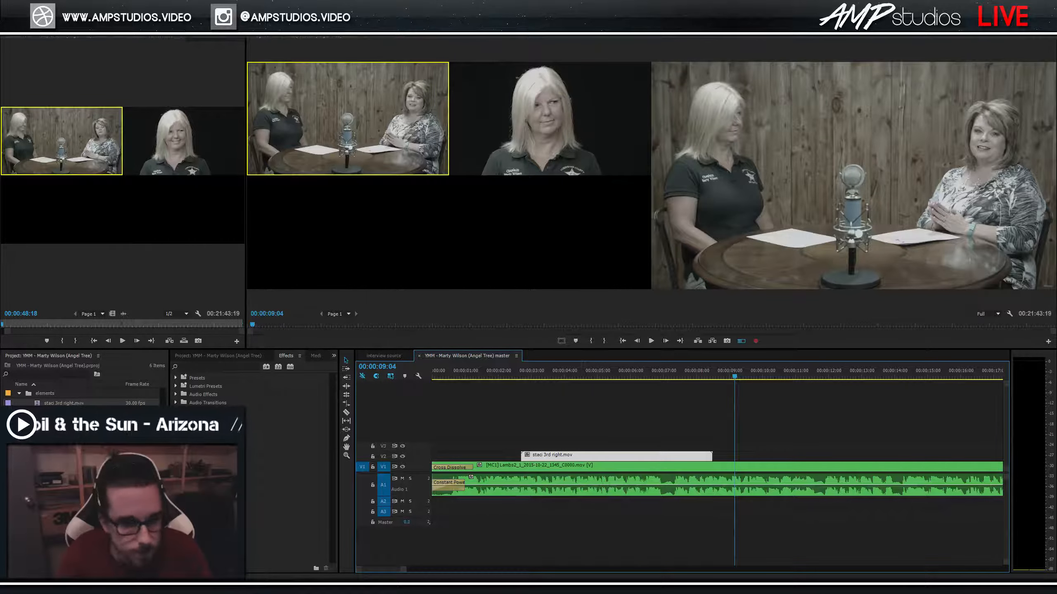
pyautogui.hotkey('alt', 'Tab')
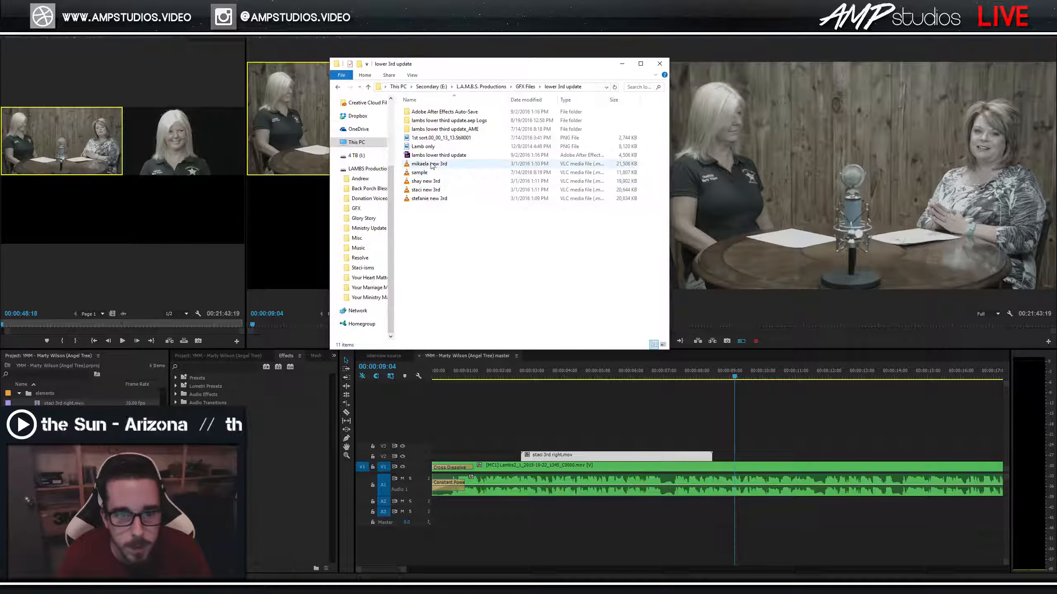
pyautogui.click(368, 297)
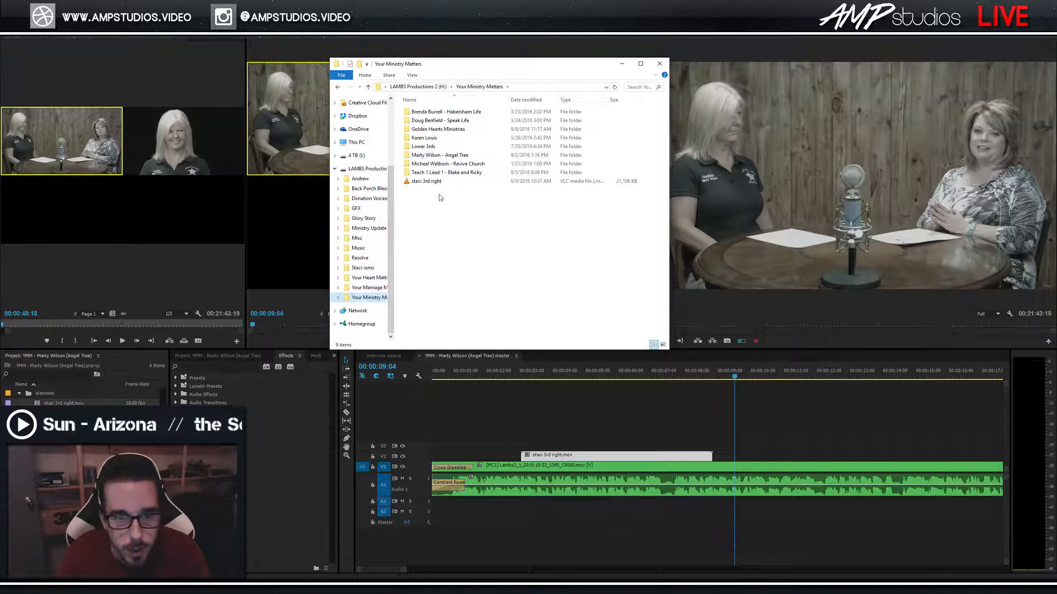
pyautogui.doubleClick(433, 155)
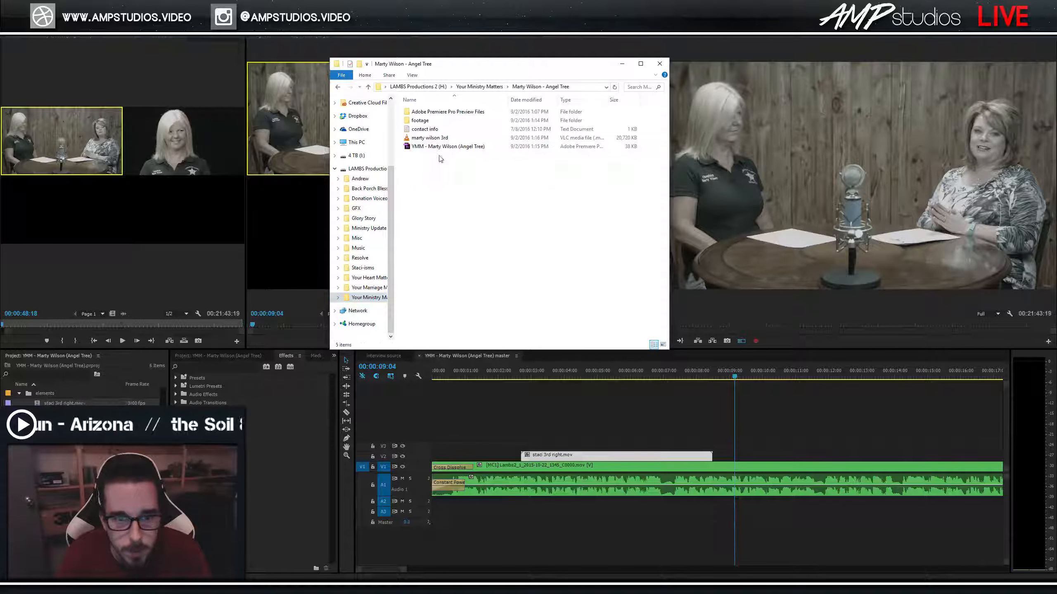
pyautogui.click(427, 138)
pyautogui.moveTo(428, 139); pyautogui.dragTo(822, 424)
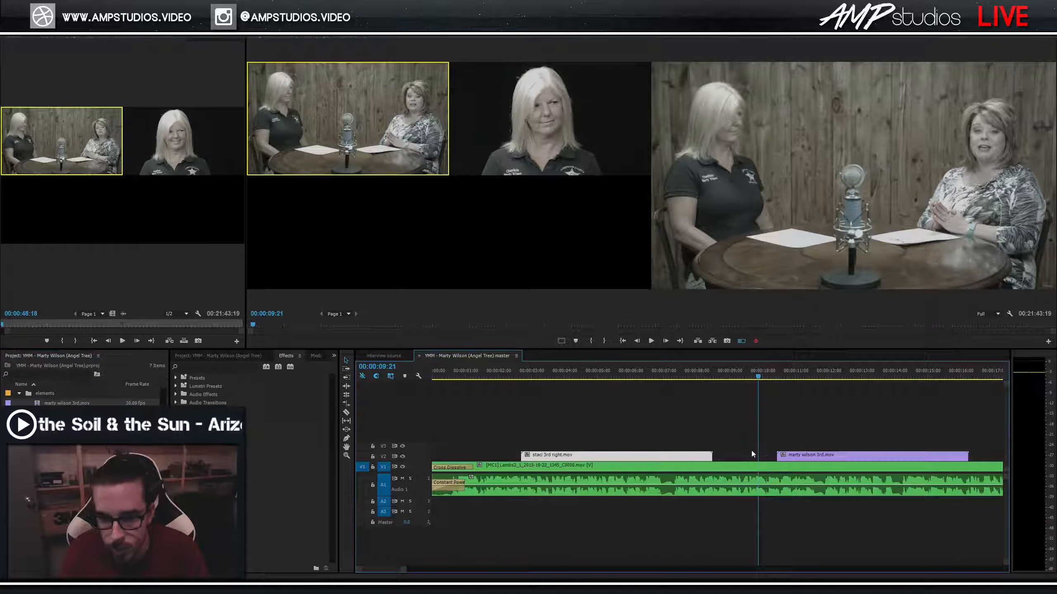
pyautogui.press('space')
pyautogui.click(674, 376)
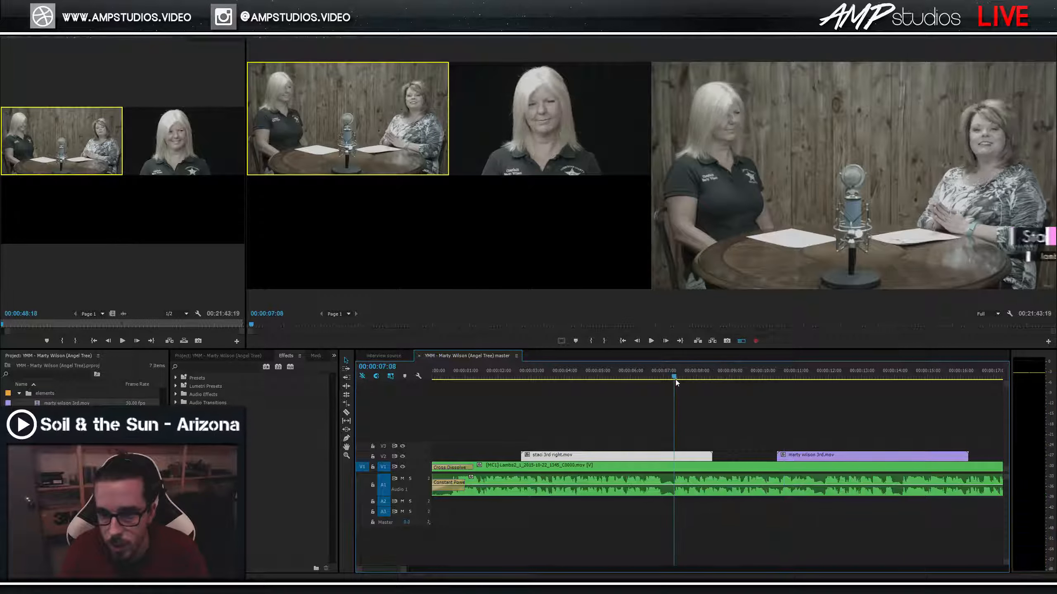
pyautogui.press('space')
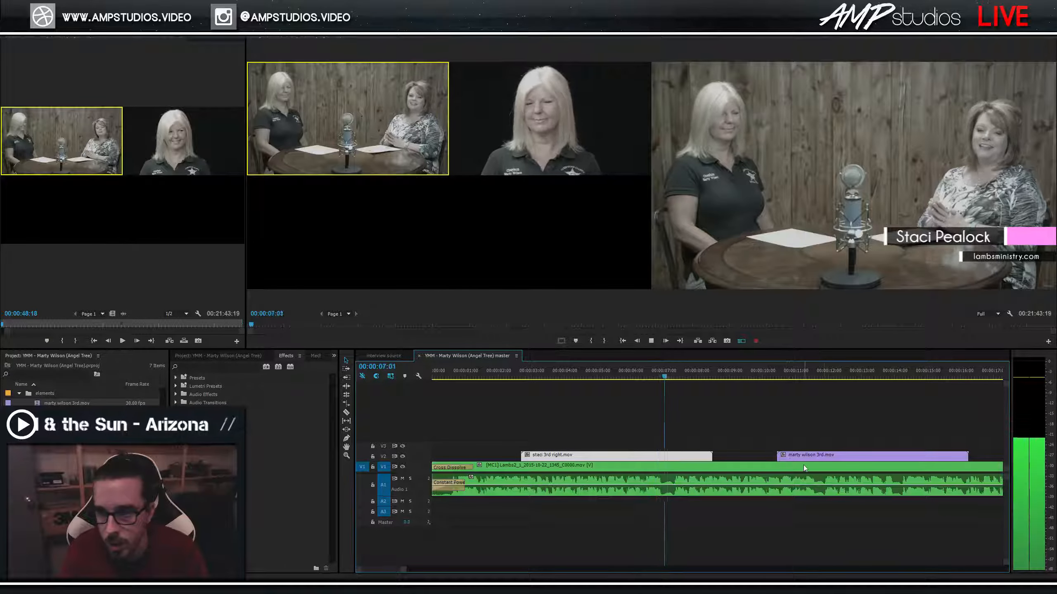
pyautogui.moveTo(790, 456); pyautogui.dragTo(718, 446)
pyautogui.press('space')
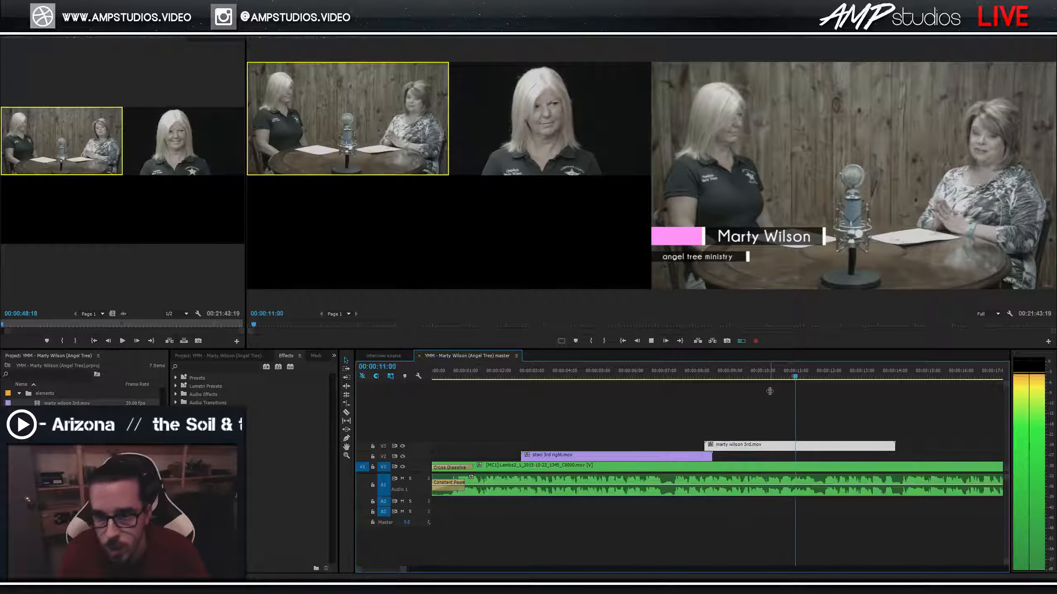
pyautogui.hotkey('ctrl', 's')
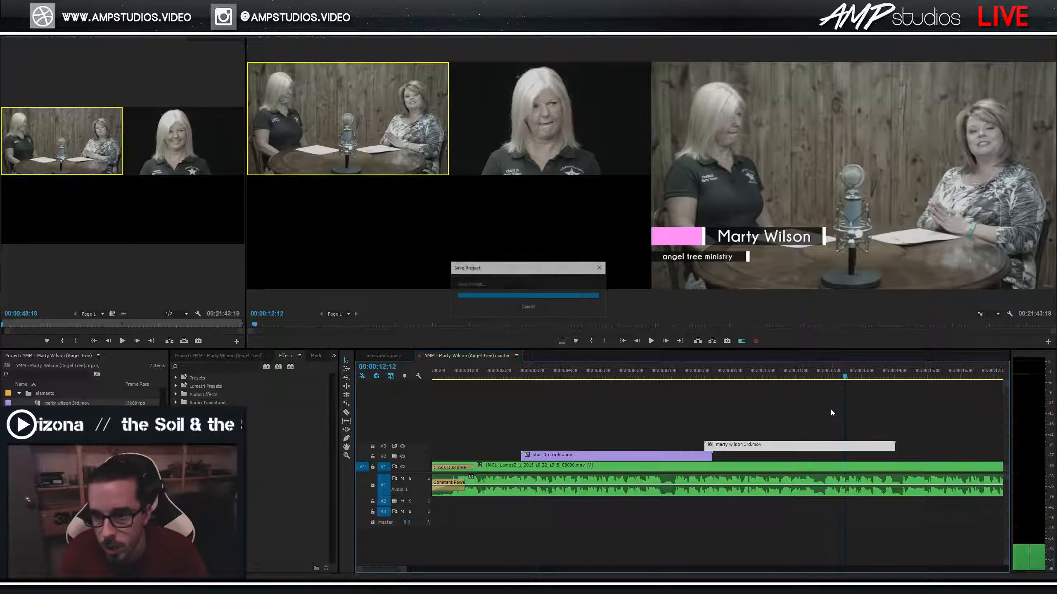
# Check the angel tree ministry text in After Effects' Text Holder comp at about 2 seconds, then return to Premiere.
pyautogui.hotkey('alt', 'Tab')
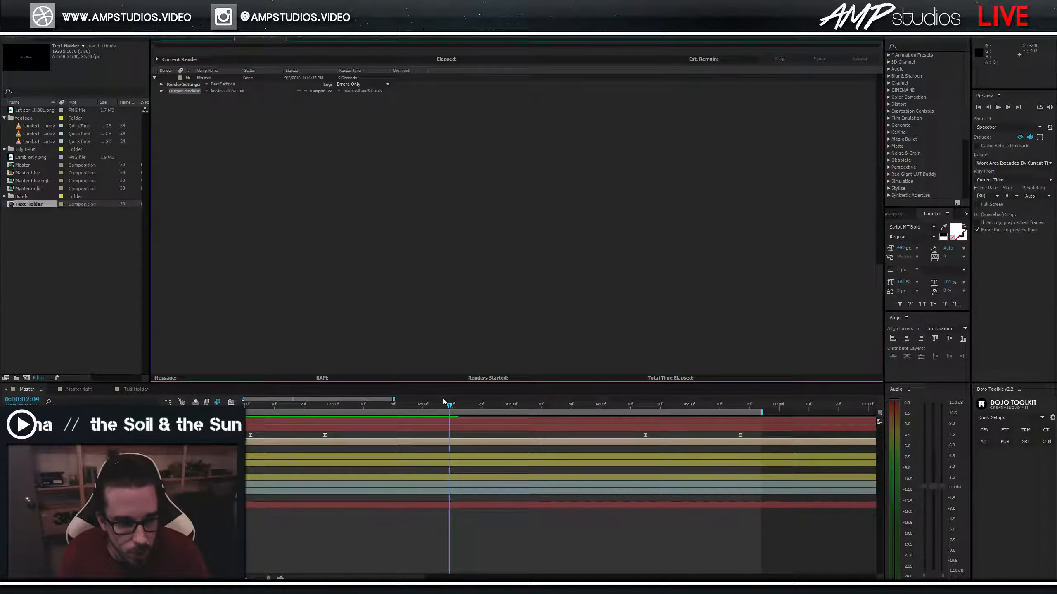
pyautogui.click(292, 421)
pyautogui.moveTo(364, 407); pyautogui.dragTo(440, 409)
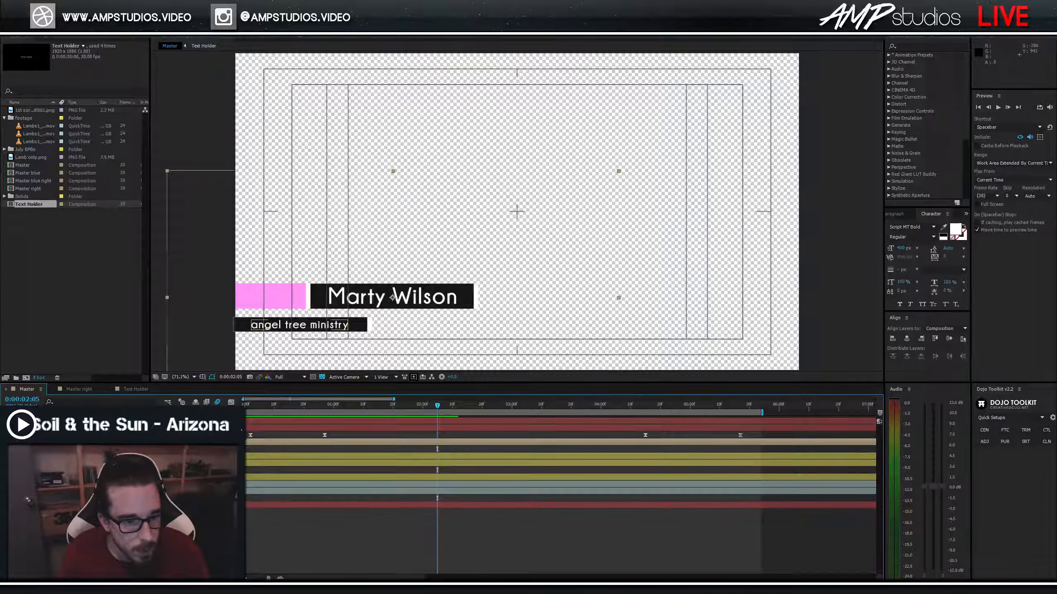
pyautogui.doubleClick(300, 325)
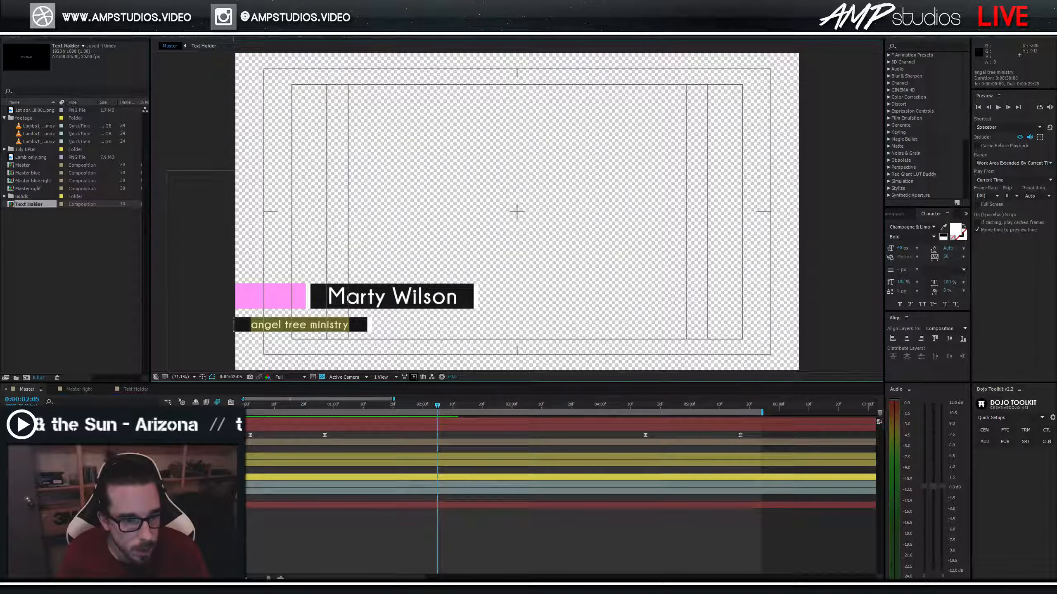
pyautogui.click(216, 533)
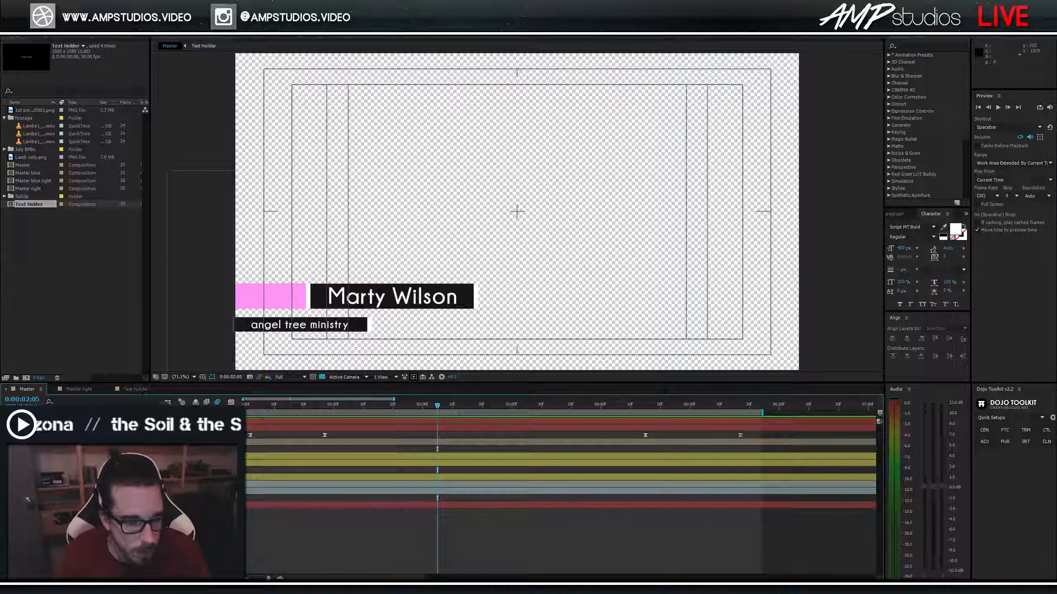
pyautogui.hotkey('alt', 'Tab')
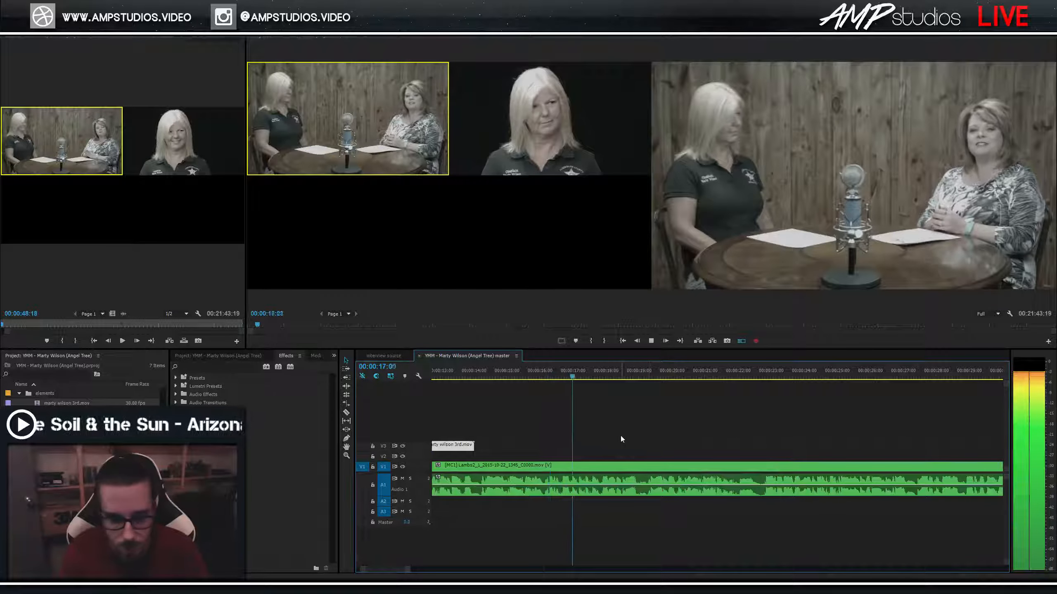
# Cut from the wide angle to the close-up and back around the 20-second mark.
pyautogui.press('-')
pyautogui.press('-')
pyautogui.press('-')
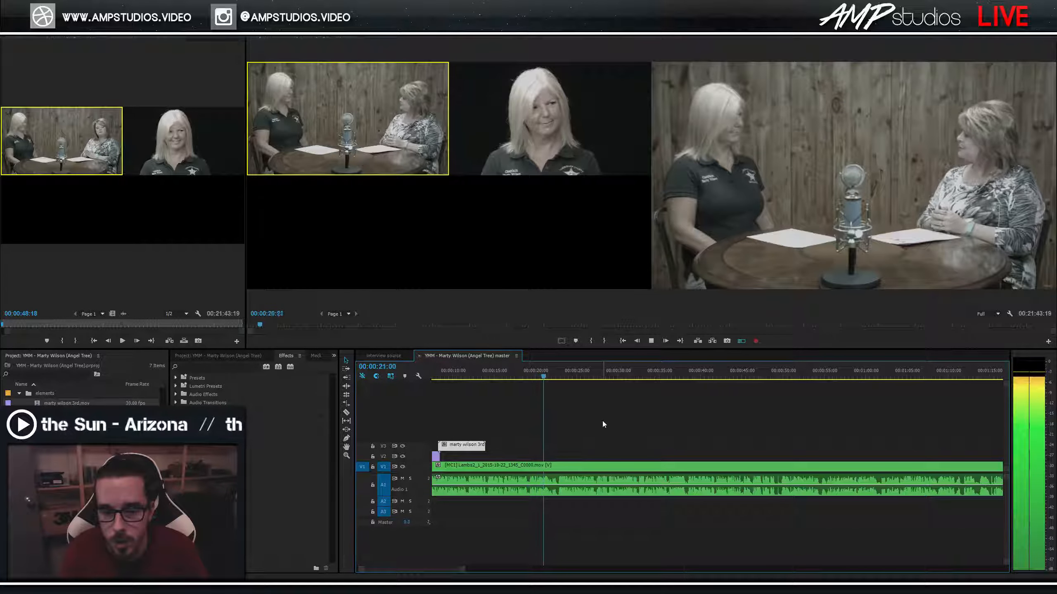
pyautogui.press('2')
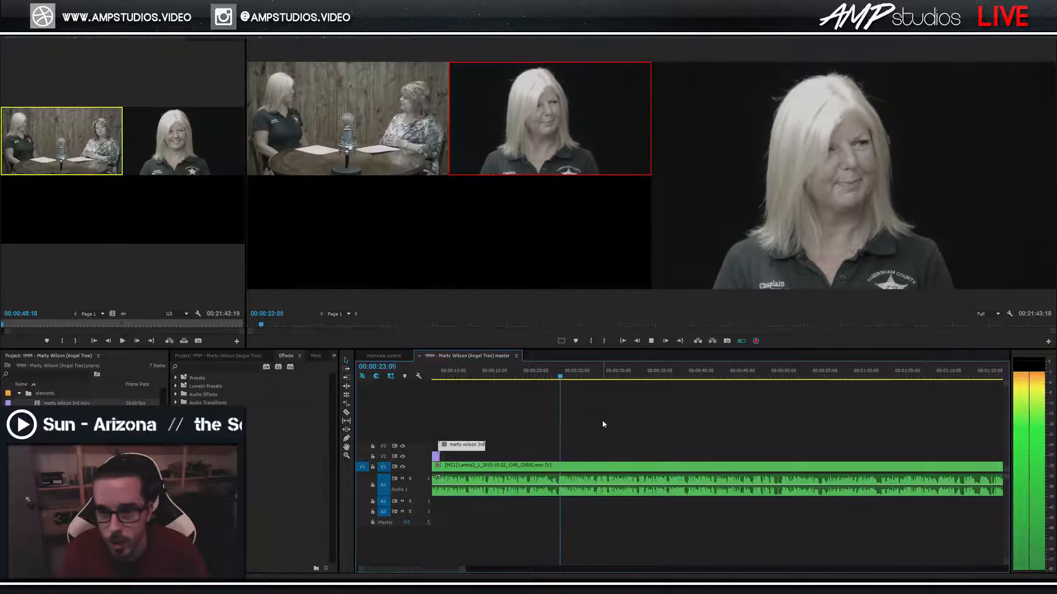
pyautogui.press('1')
pyautogui.press('space')
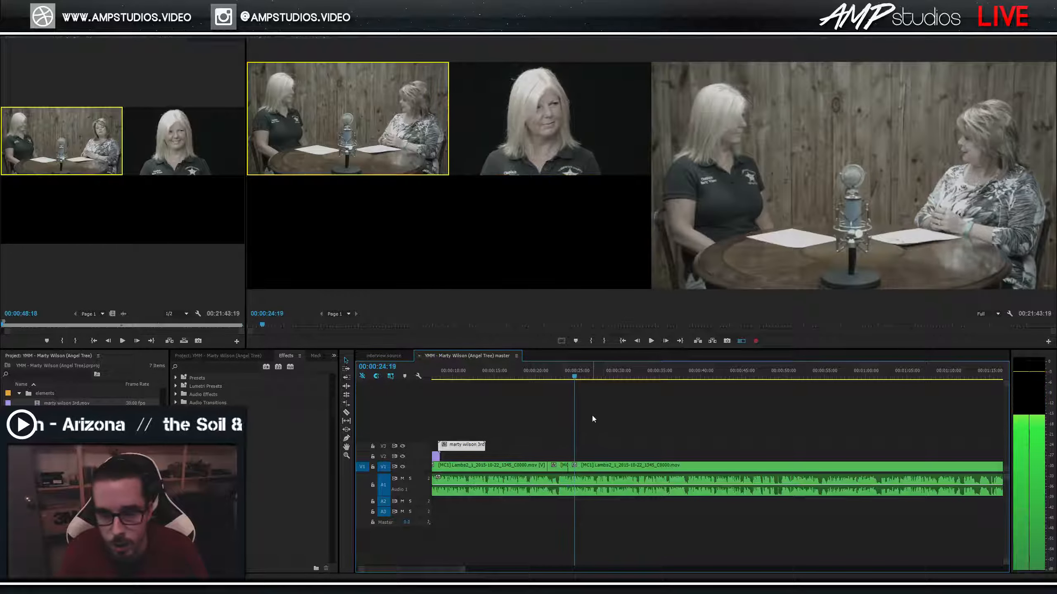
pyautogui.press('=')
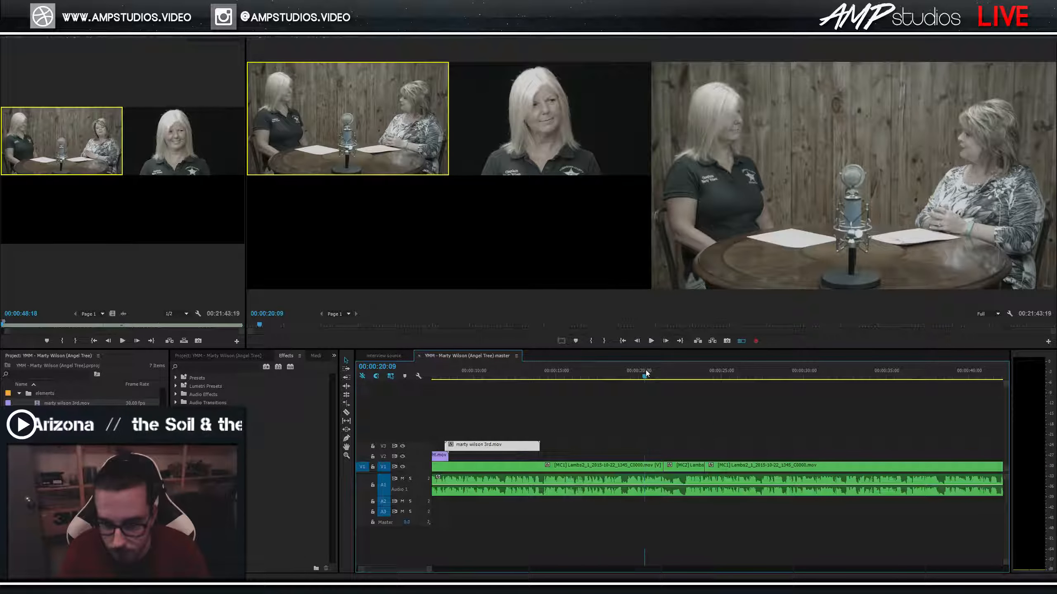
pyautogui.click(646, 370)
pyautogui.press('space')
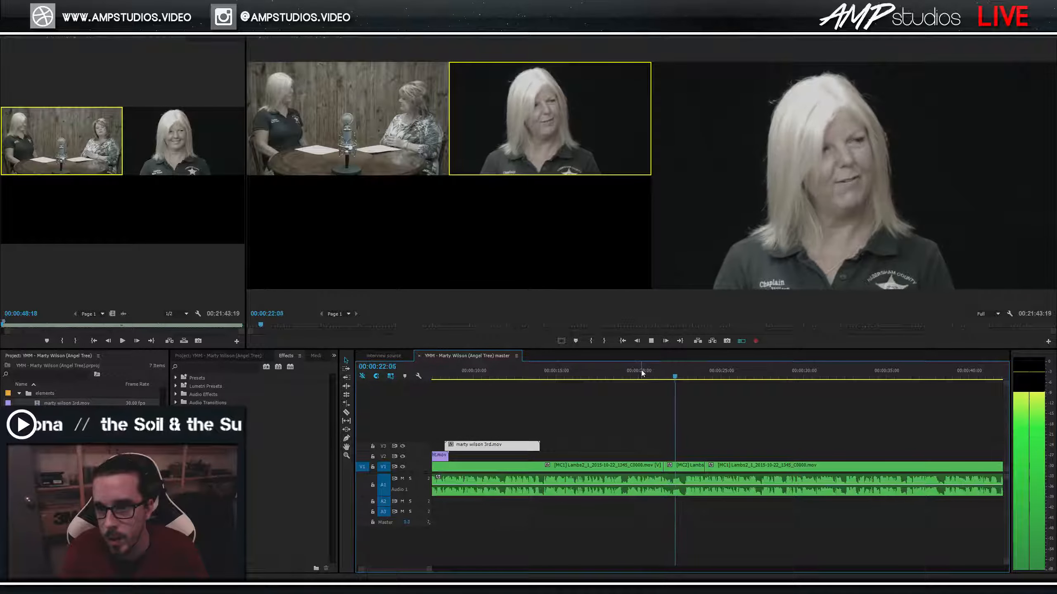
pyautogui.press('1')
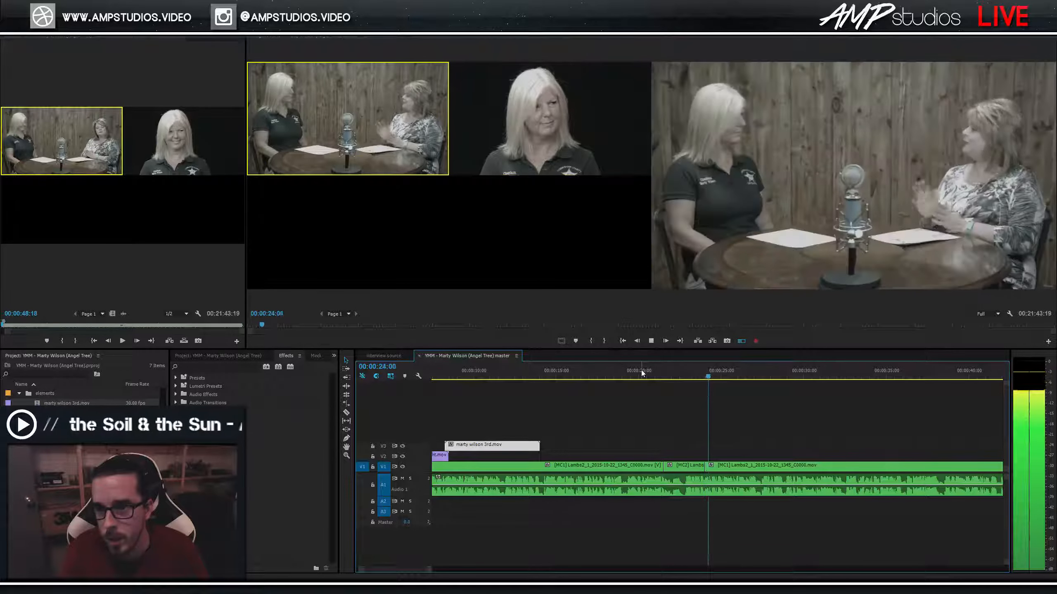
pyautogui.press('space')
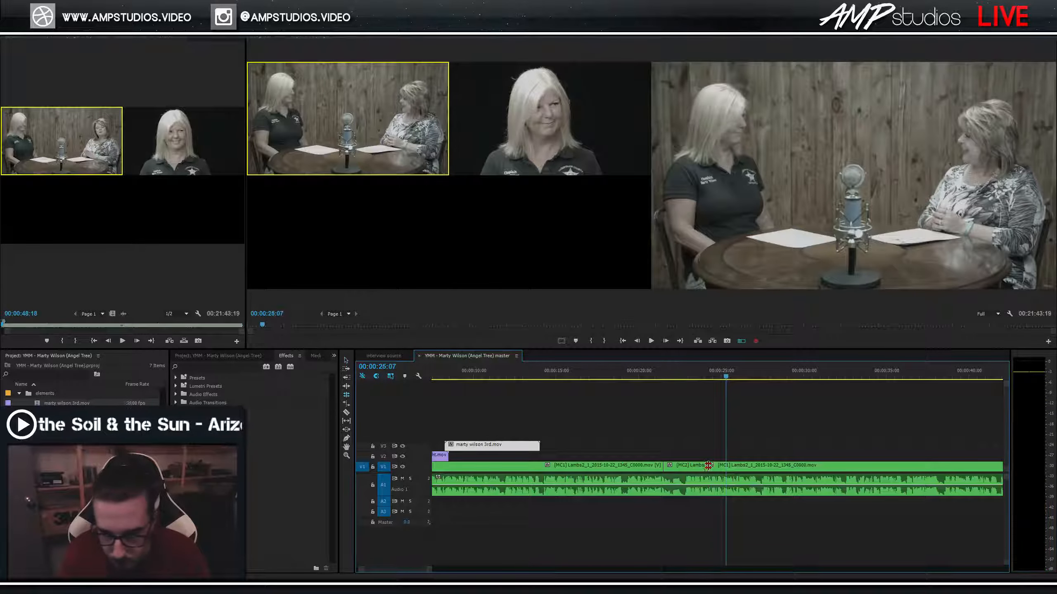
# Trim the new angle cut about 5 frames earlier and cut back to the wide angle near 23 seconds.
pyautogui.moveTo(699, 470); pyautogui.dragTo(690, 469)
pyautogui.click(667, 370)
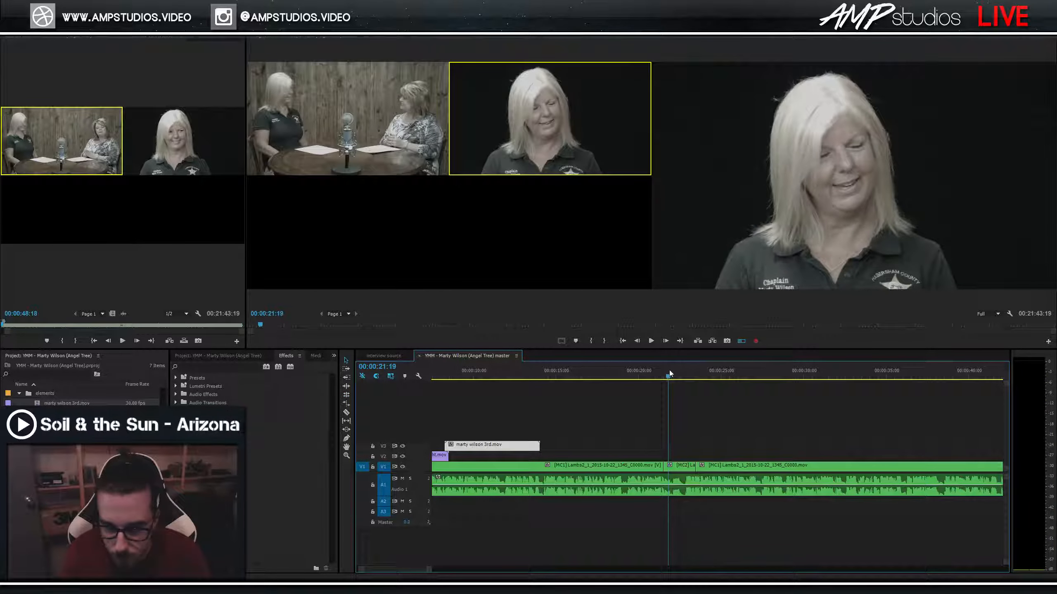
pyautogui.press('space')
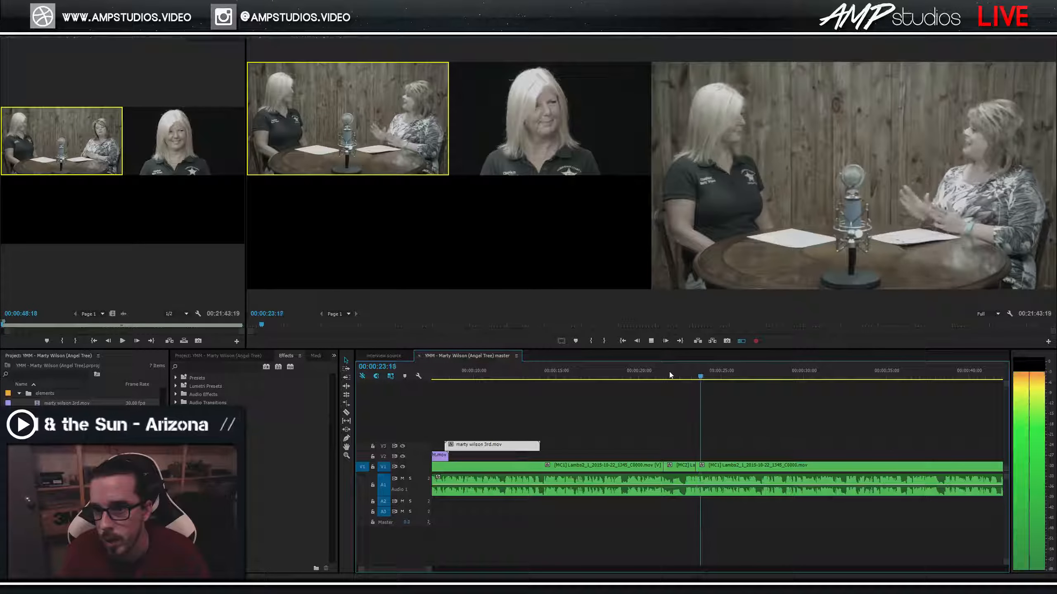
pyautogui.press('space')
pyautogui.moveTo(696, 469); pyautogui.dragTo(693, 474)
pyautogui.click(678, 369)
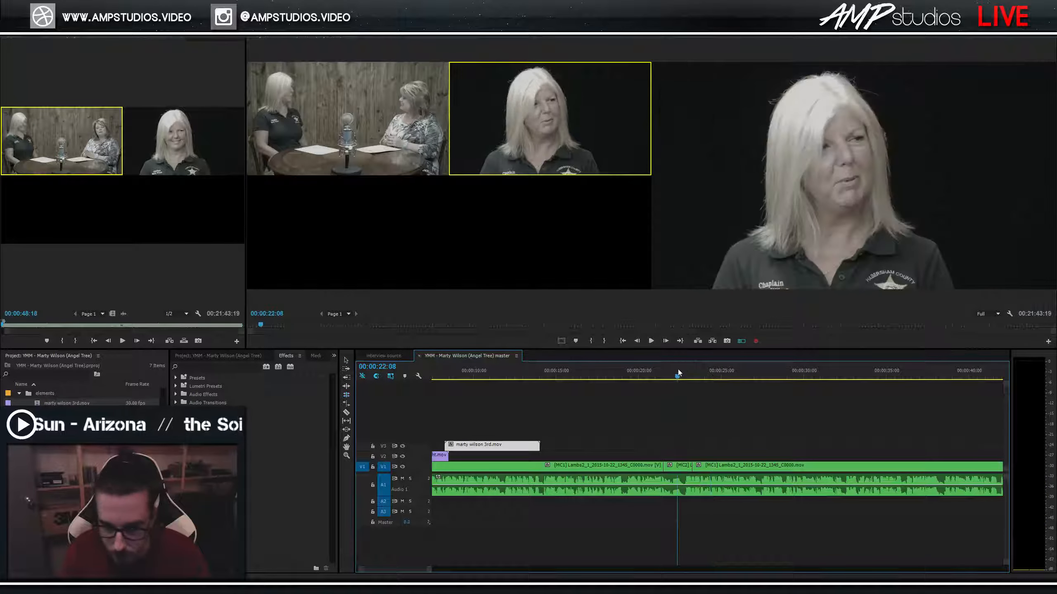
pyautogui.press('space')
pyautogui.press('1')
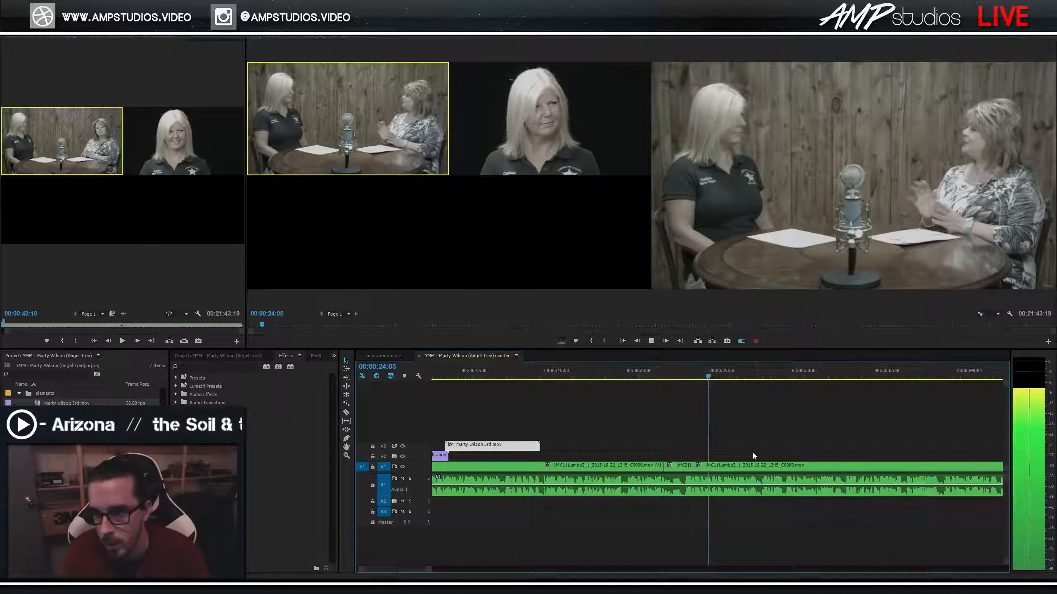
pyautogui.press('space')
# Roll the MC2/MC1 edit point slightly earlier, check it, and save the project.
pyautogui.press('=')
pyautogui.press('=')
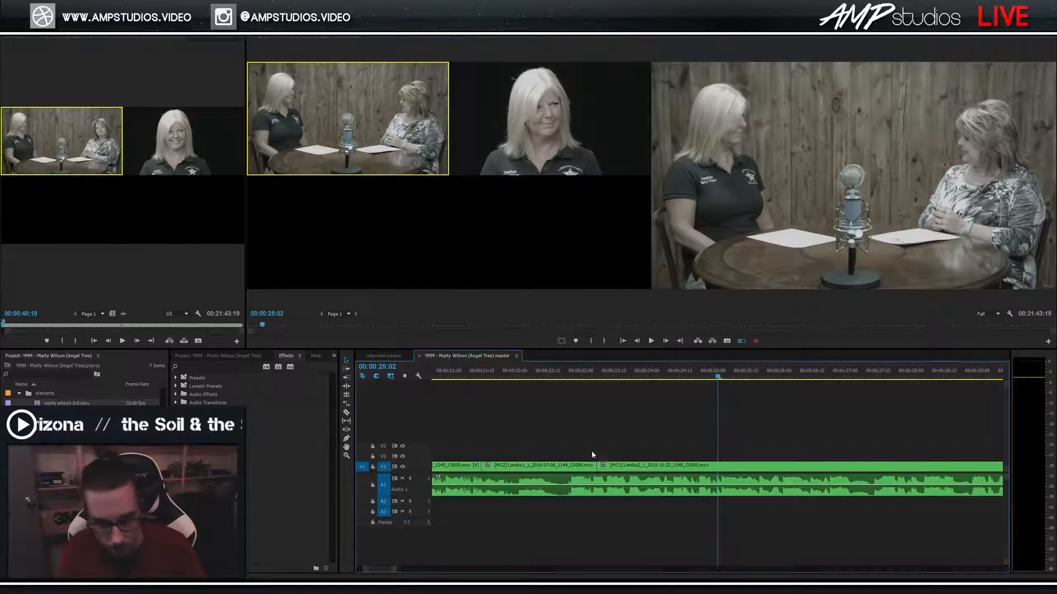
pyautogui.moveTo(595, 473); pyautogui.dragTo(589, 473)
pyautogui.click(552, 372)
pyautogui.press('space')
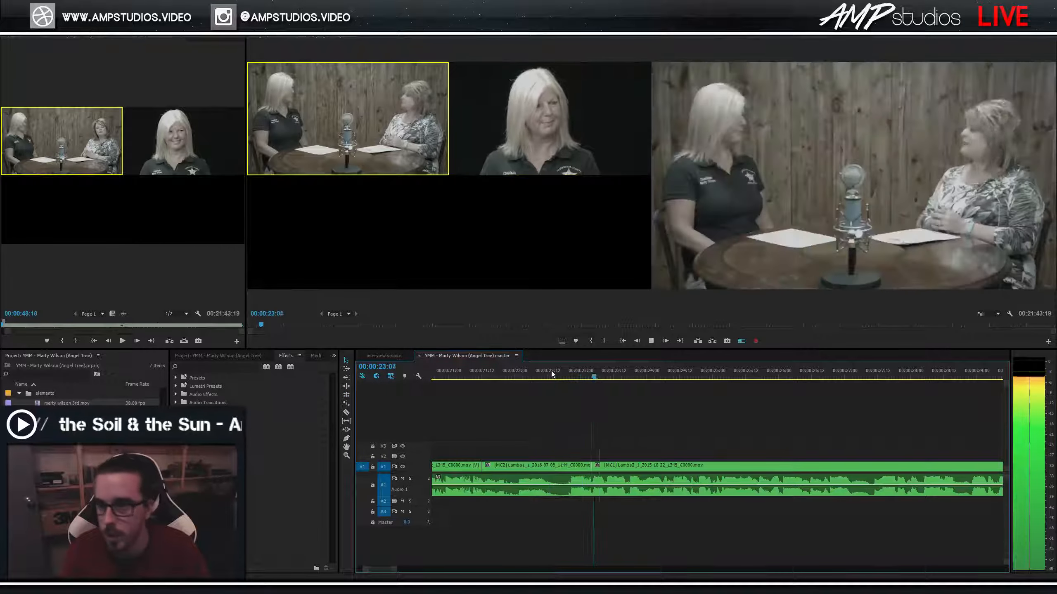
pyautogui.hotkey('ctrl', 's')
pyautogui.press('space')
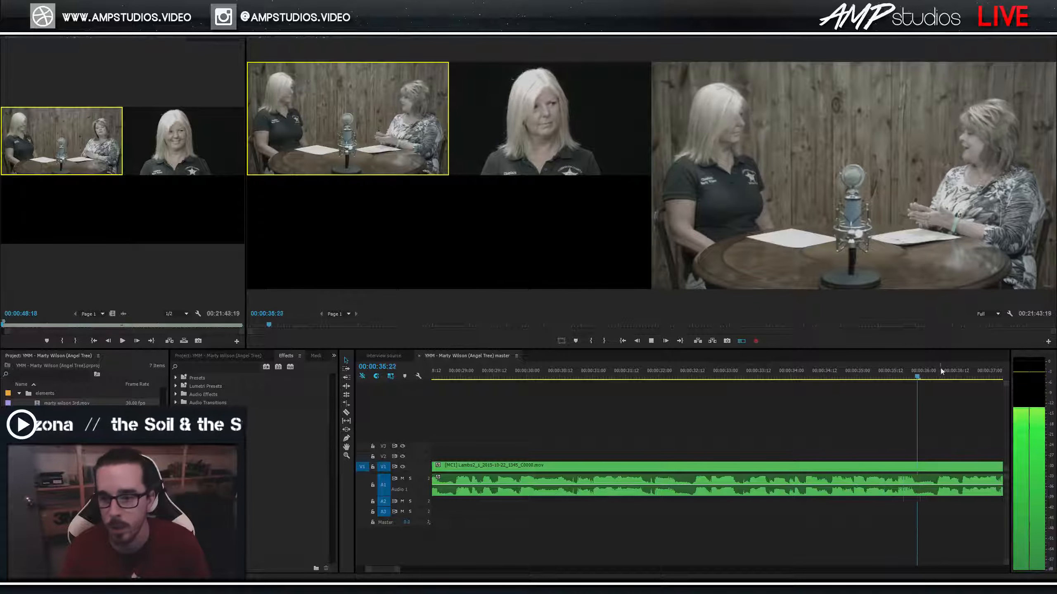
pyautogui.click(925, 377)
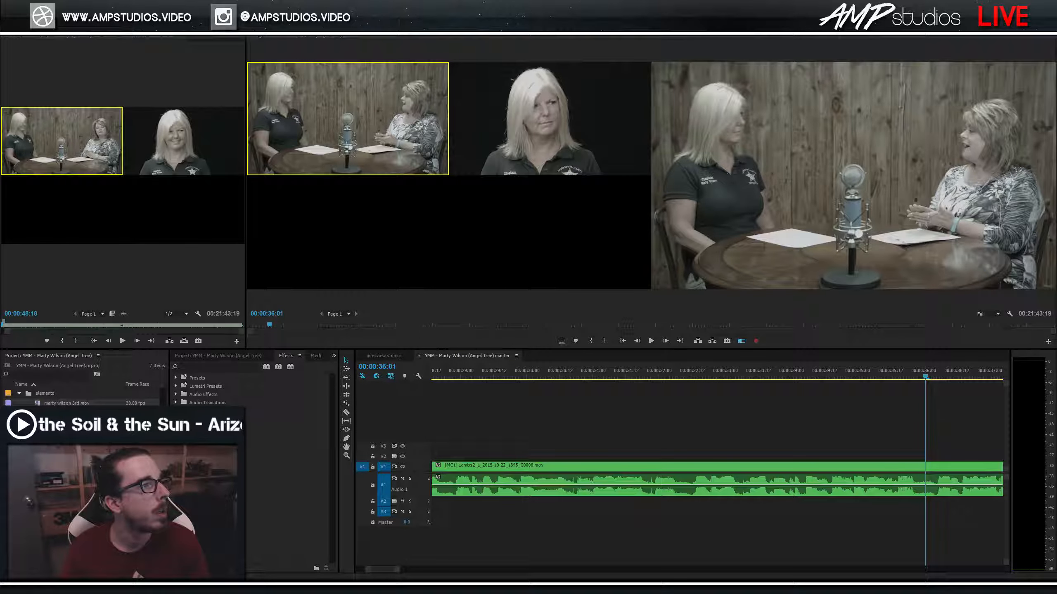
# Play the interview from about 00:00:40:11 to review the moment before 00:00:49.
pyautogui.click(943, 394)
pyautogui.press('Left')
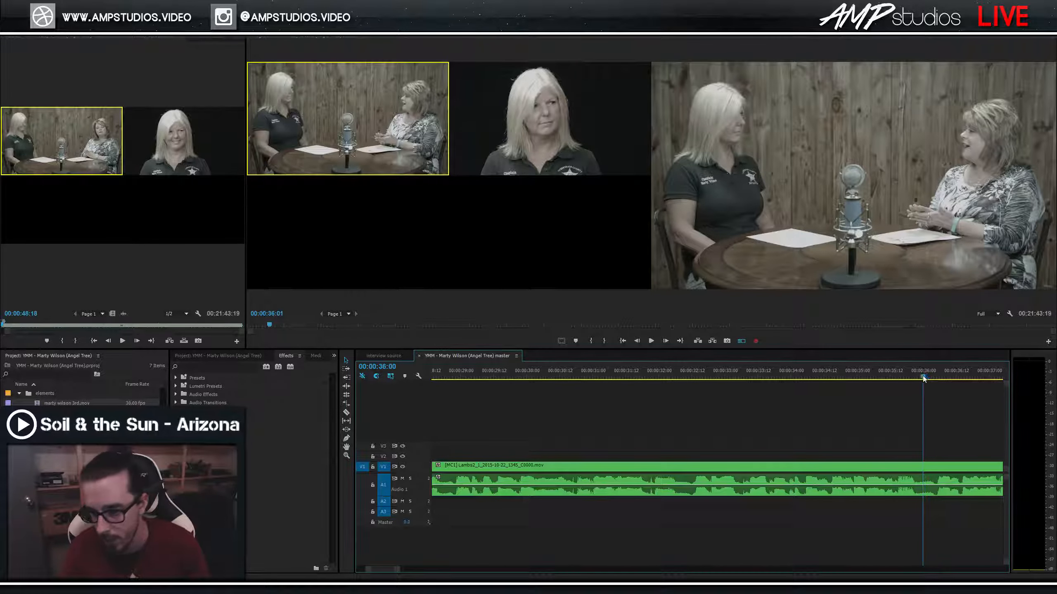
pyautogui.press('space')
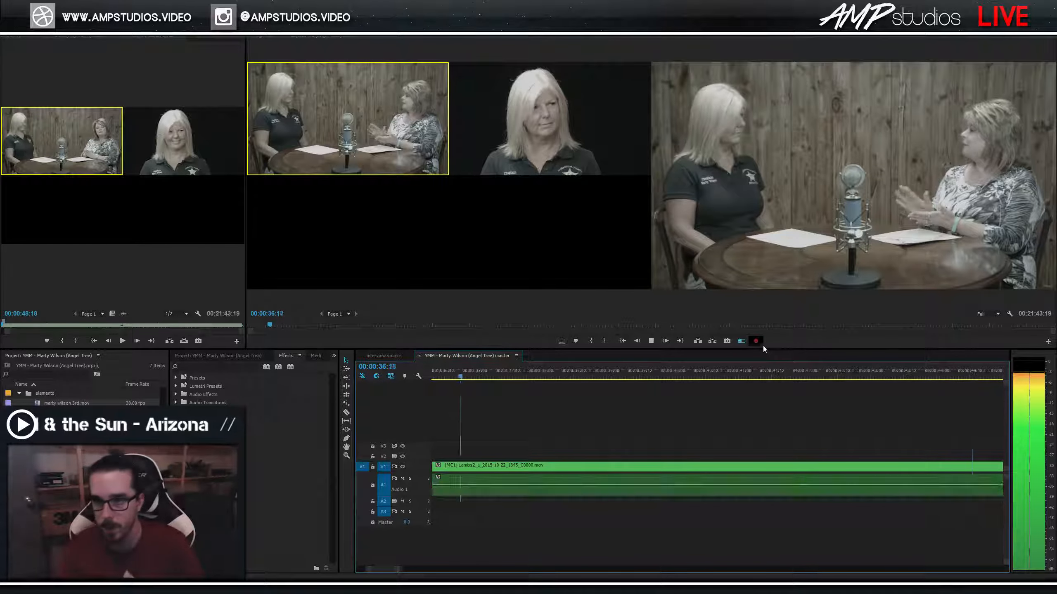
pyautogui.press('-')
pyautogui.press('-')
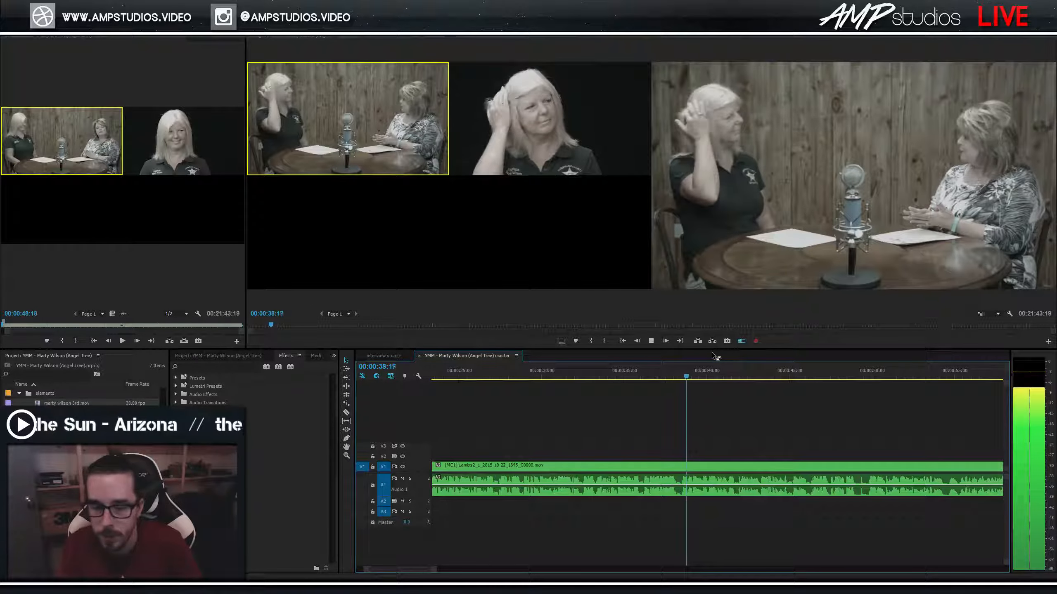
pyautogui.press('space')
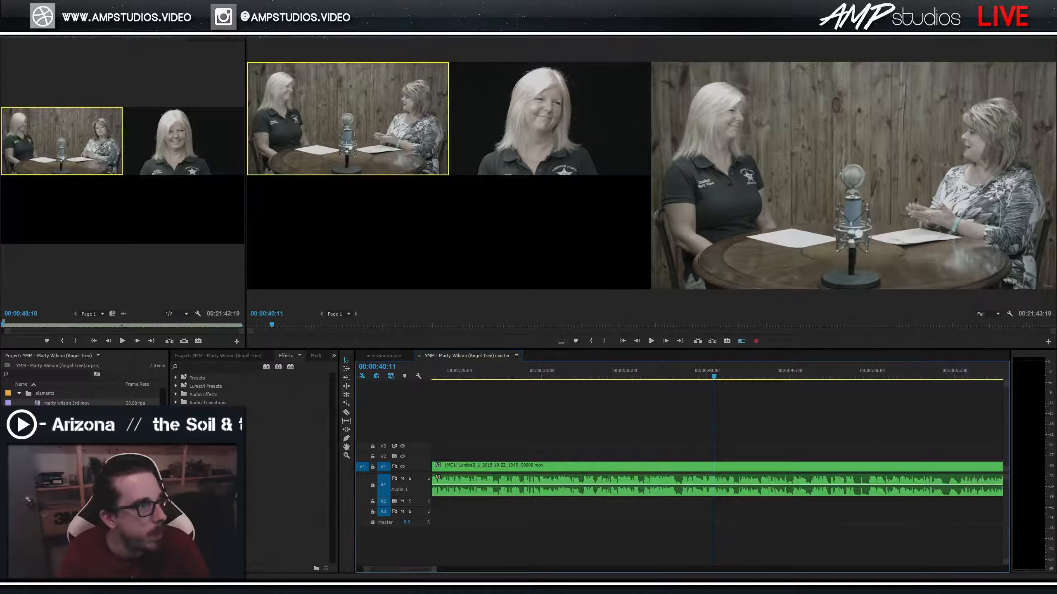
pyautogui.click(715, 376)
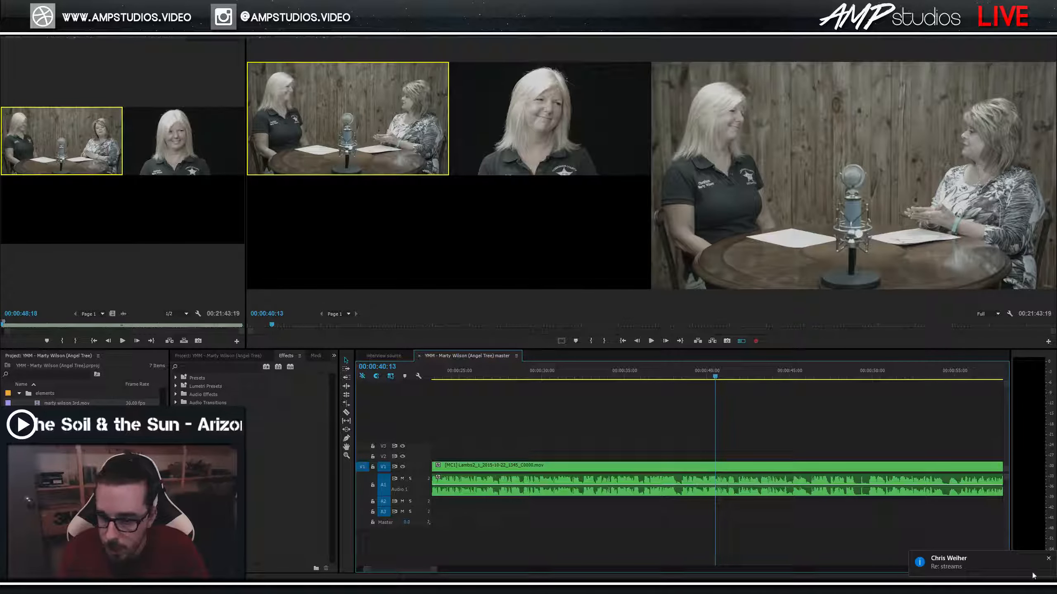
pyautogui.click(1049, 559)
pyautogui.click(715, 376)
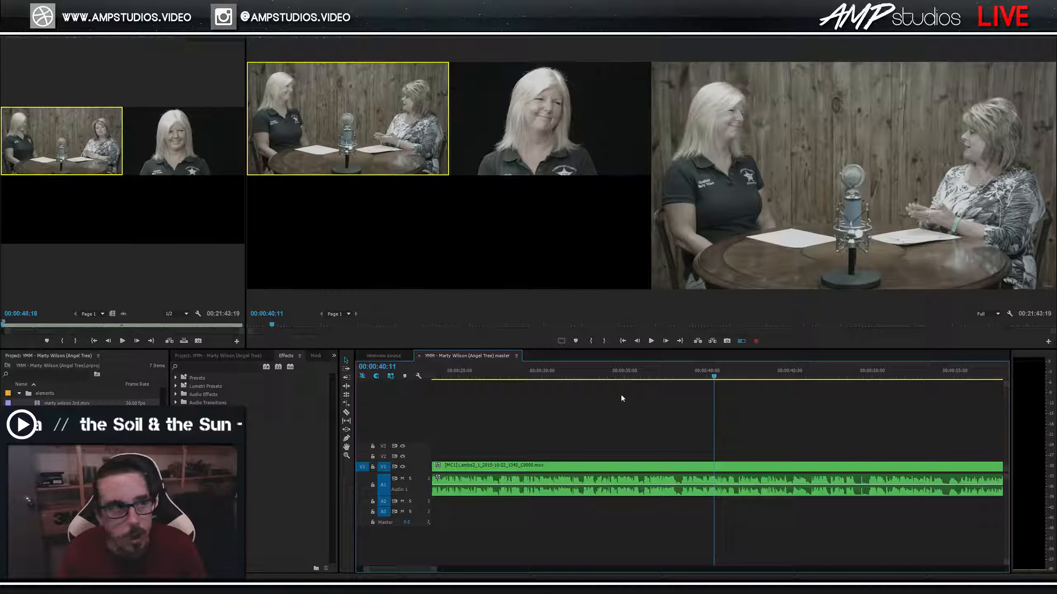
pyautogui.press('space')
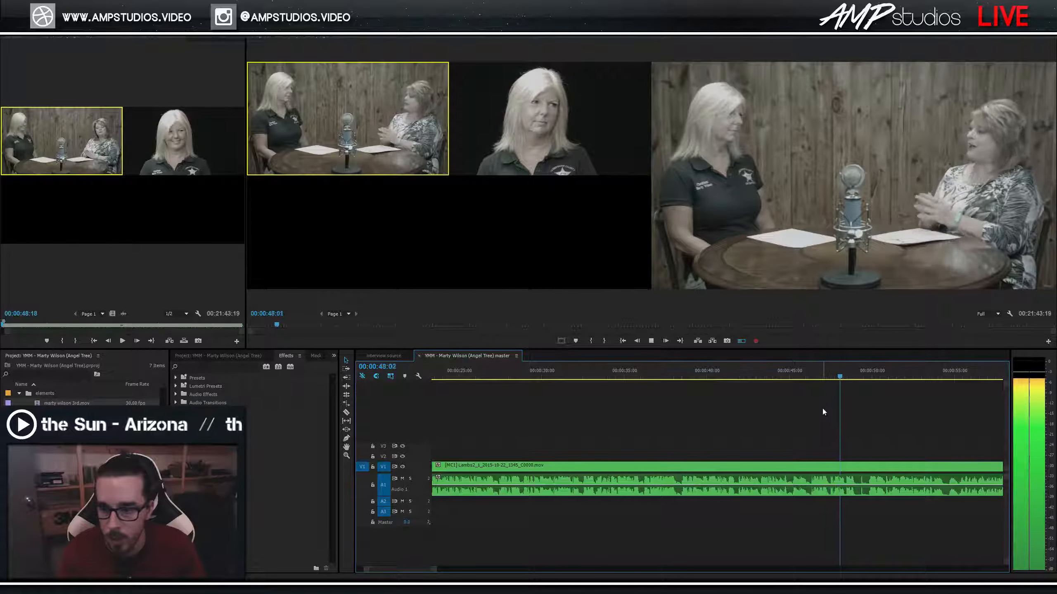
pyautogui.click(679, 373)
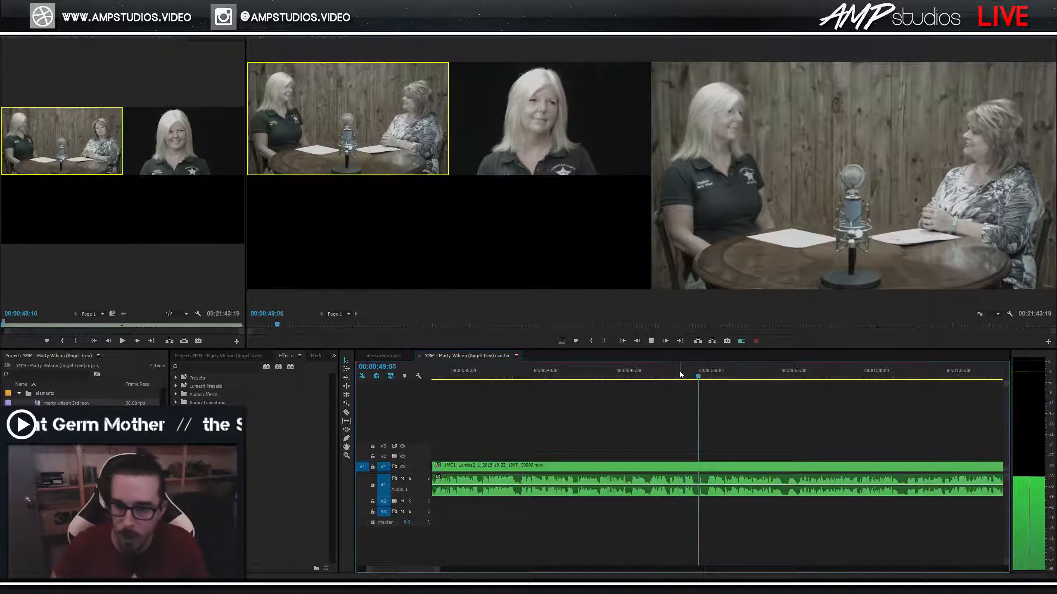
# Cut to the close-up camera near 00:00:49 and replay to check the switch.
pyautogui.press('2')
pyautogui.press('space')
pyautogui.press('=')
pyautogui.press('=')
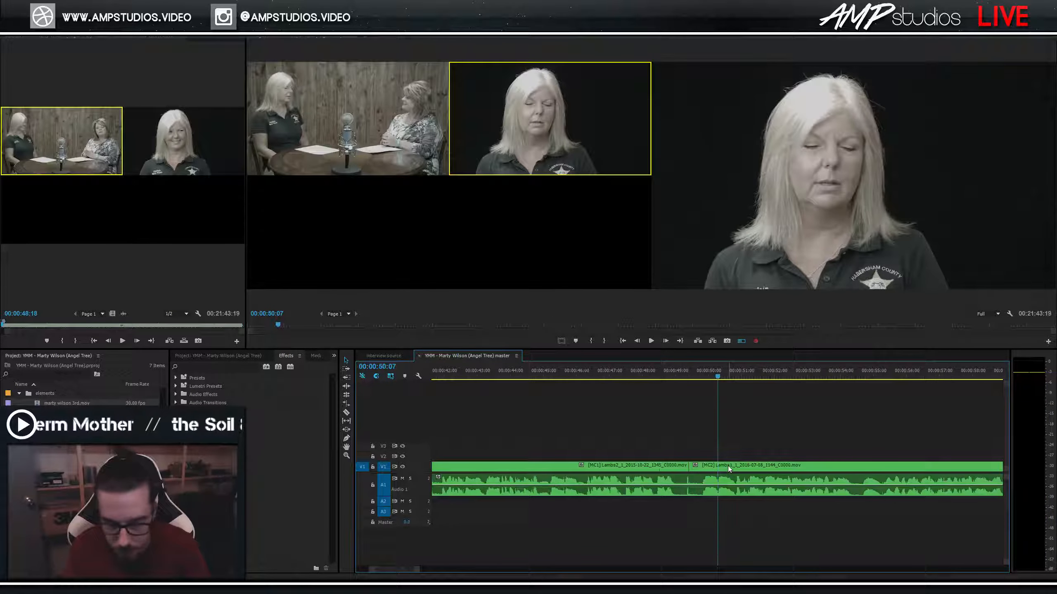
pyautogui.click(605, 375)
pyautogui.press('space')
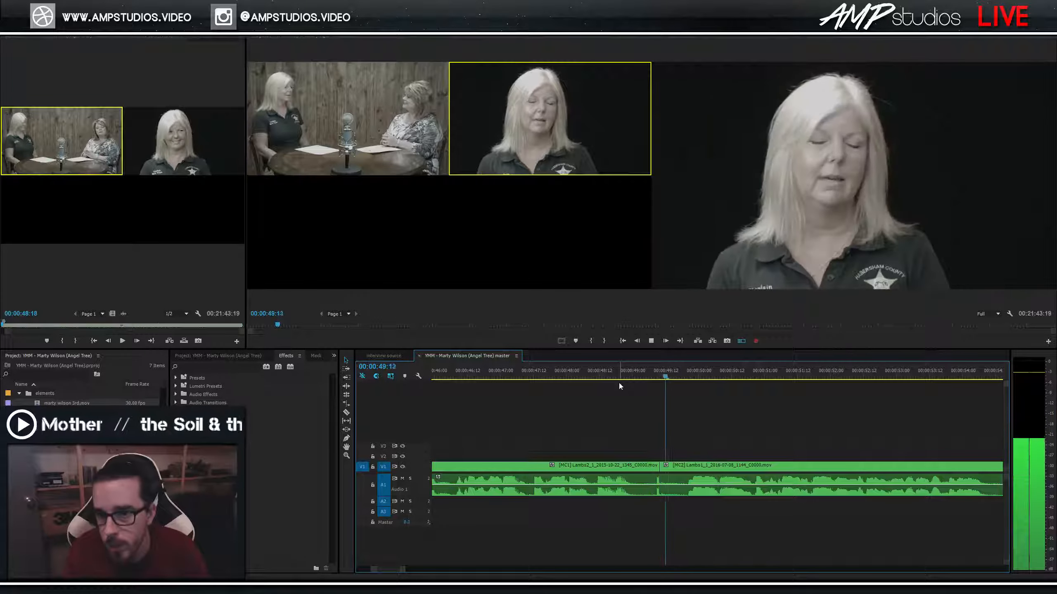
pyautogui.press('space')
# Razor the interview at 00:00:49:04 and 00:00:49:16, delete the slice, and ripple-close the gap.
pyautogui.click(671, 377)
pyautogui.moveTo(670, 378); pyautogui.dragTo(676, 376)
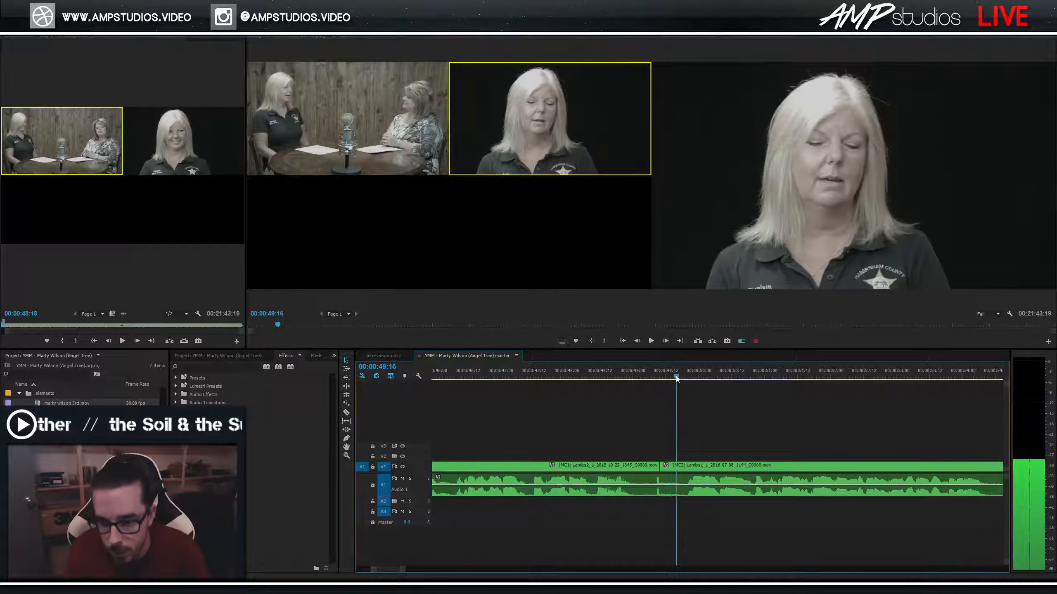
pyautogui.press('c')
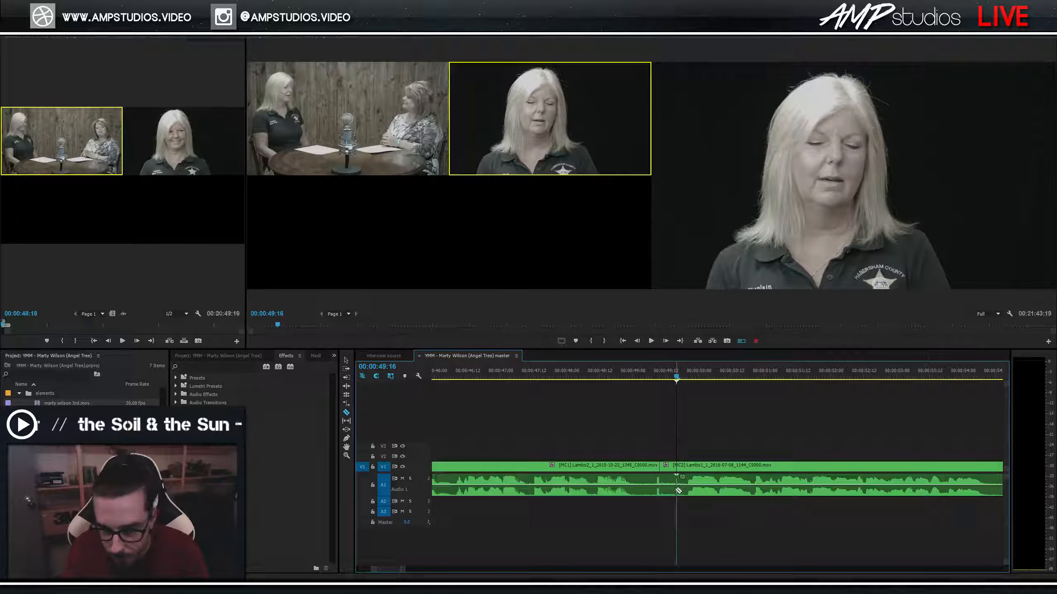
pyautogui.click(677, 466)
pyautogui.click(636, 466)
pyautogui.press('v')
pyautogui.click(654, 491)
pyautogui.press('Delete')
pyautogui.rightClick(654, 465)
pyautogui.click(658, 472)
pyautogui.click(570, 377)
# Replay the edit from 00:00:48, save the project, and inspect the cut near 00:00:49:01.
pyautogui.press('space')
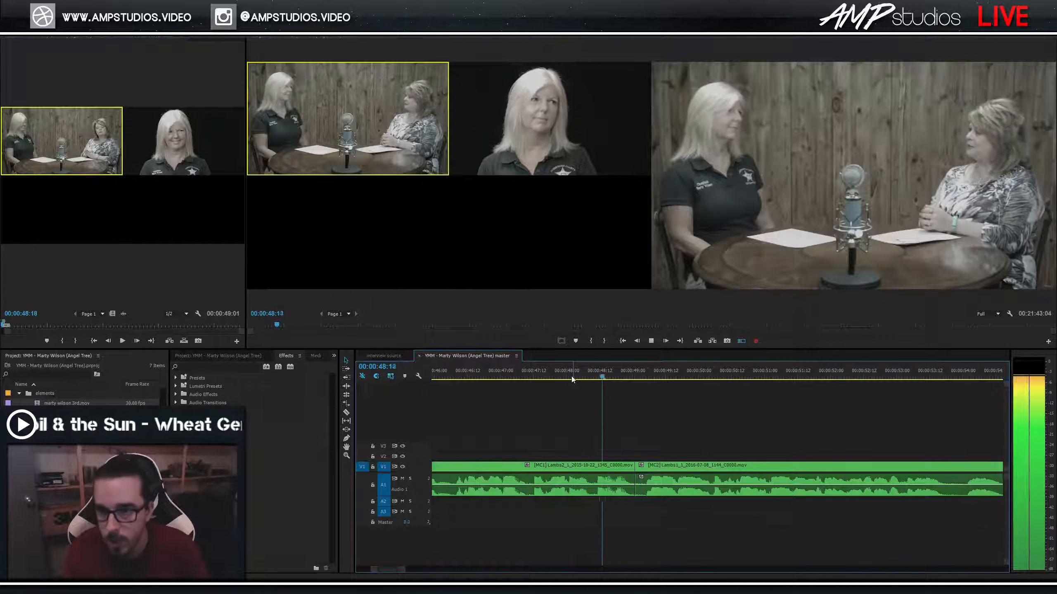
pyautogui.press('space')
pyautogui.click(585, 378)
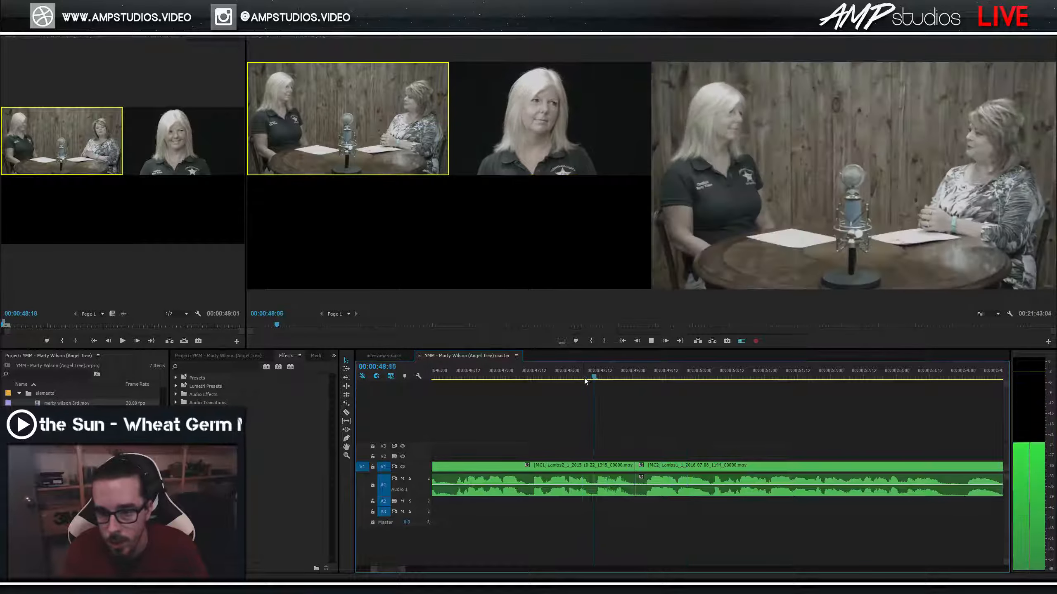
pyautogui.press('space')
pyautogui.hotkey('ctrl', 's')
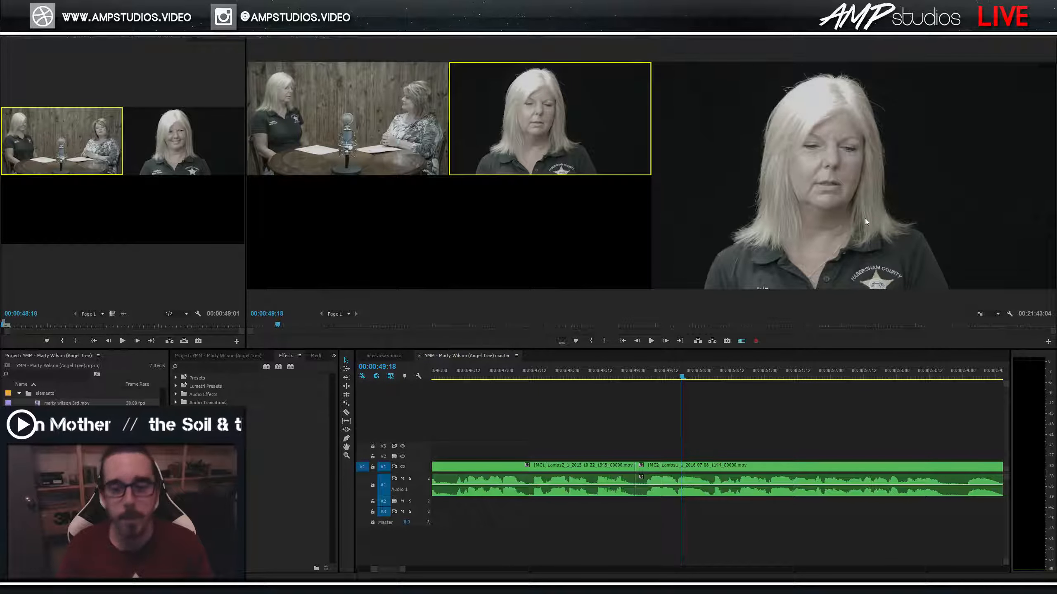
pyautogui.moveTo(647, 379); pyautogui.dragTo(642, 377)
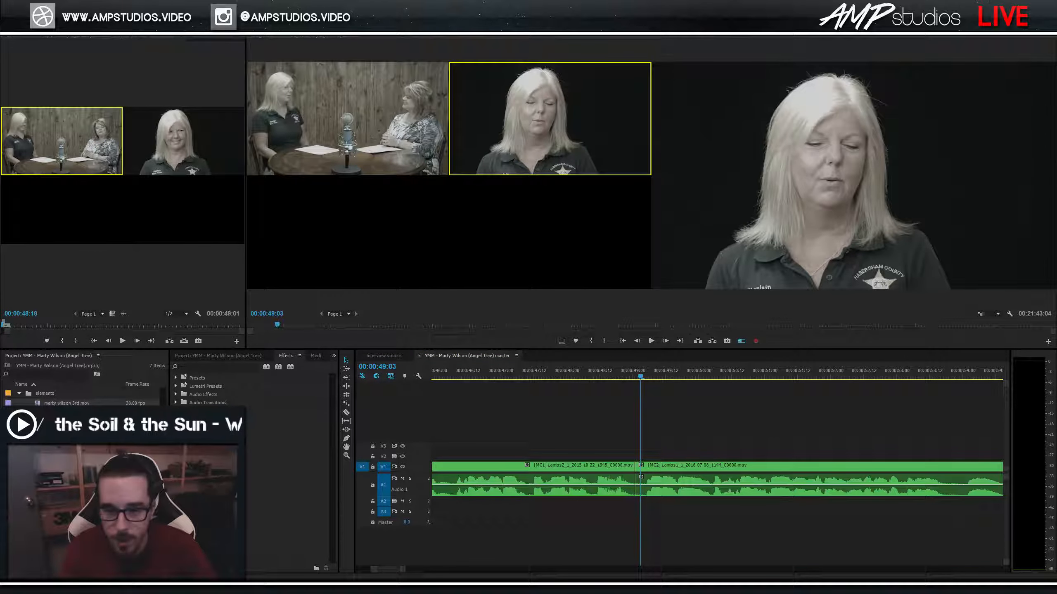
pyautogui.click(637, 379)
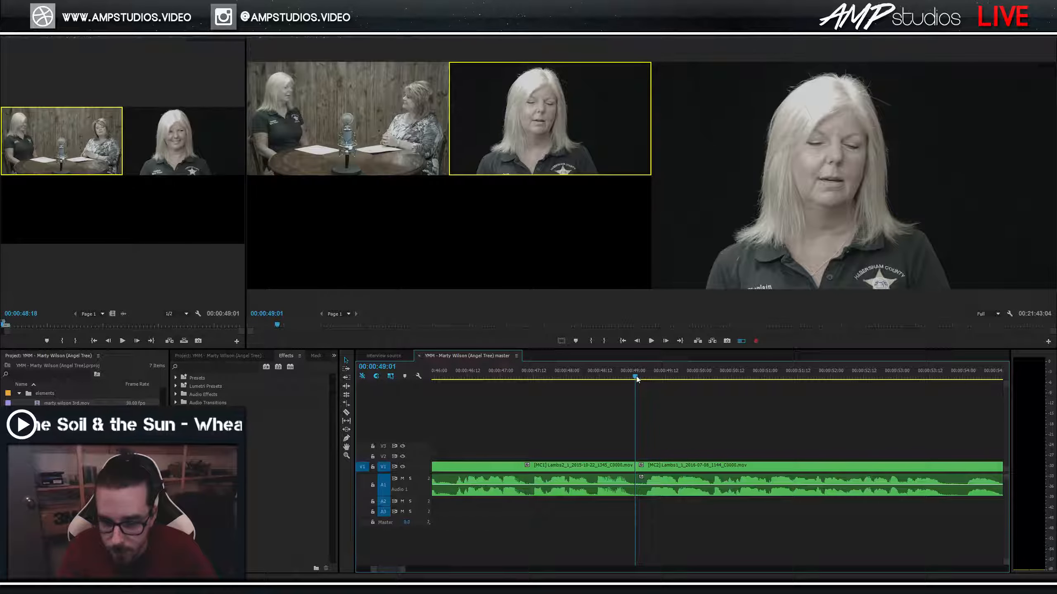
pyautogui.scroll(-3, 707, 410)
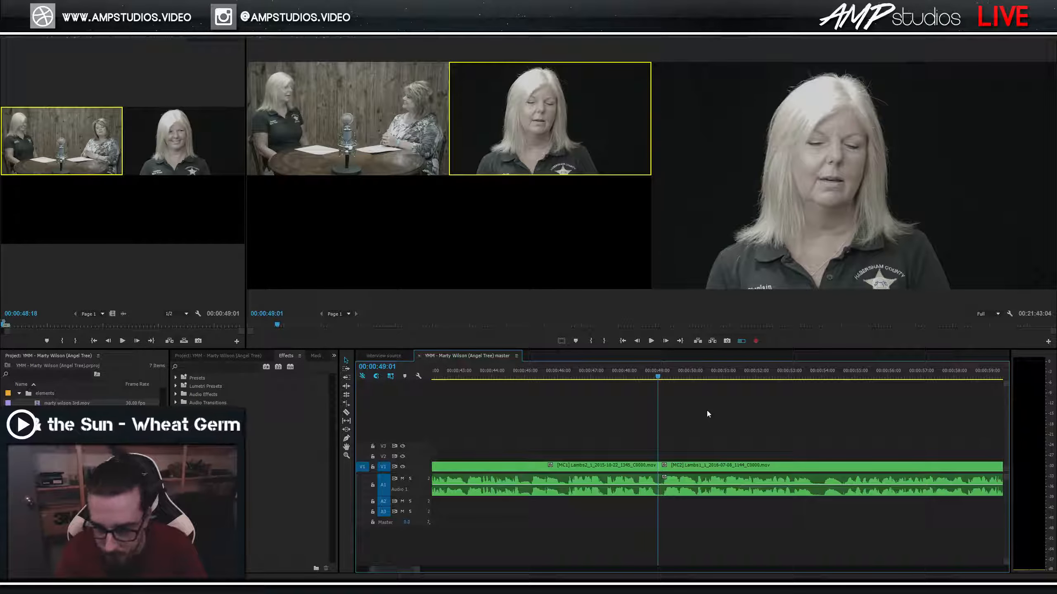
pyautogui.press('super+alt+d')
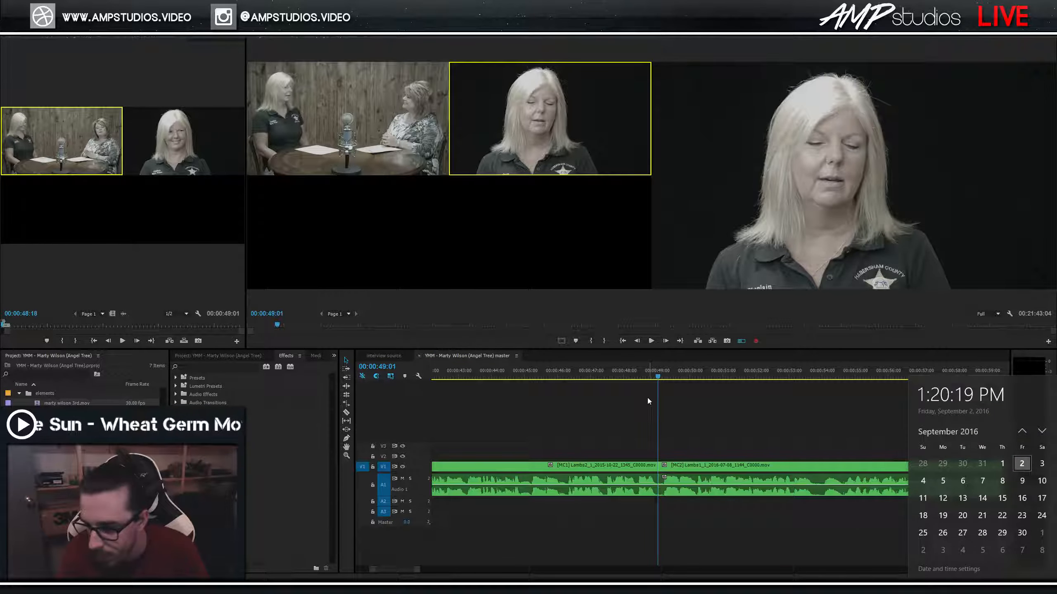
pyautogui.click(662, 379)
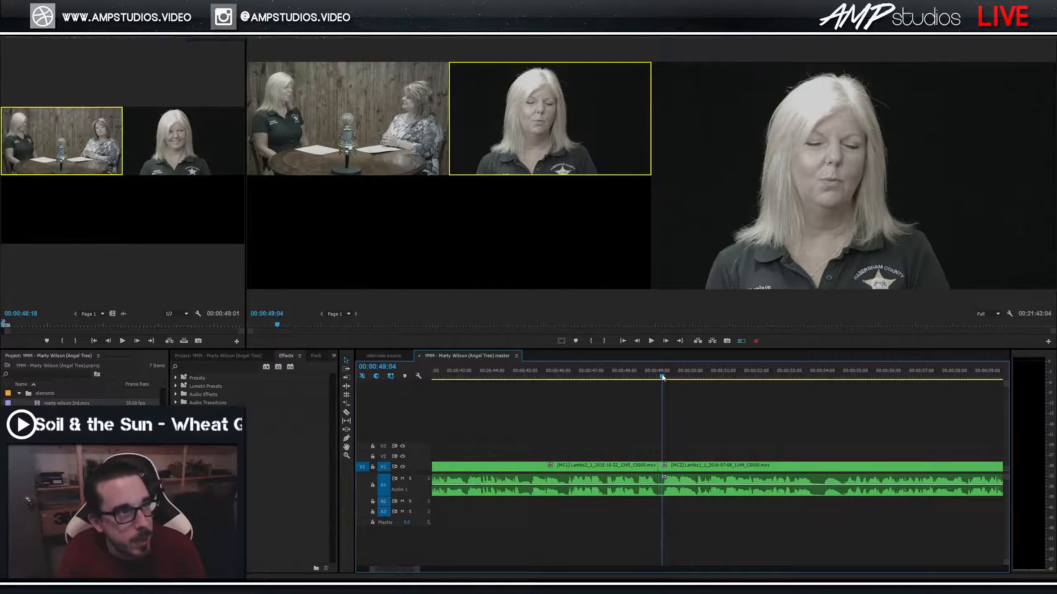
pyautogui.press('space')
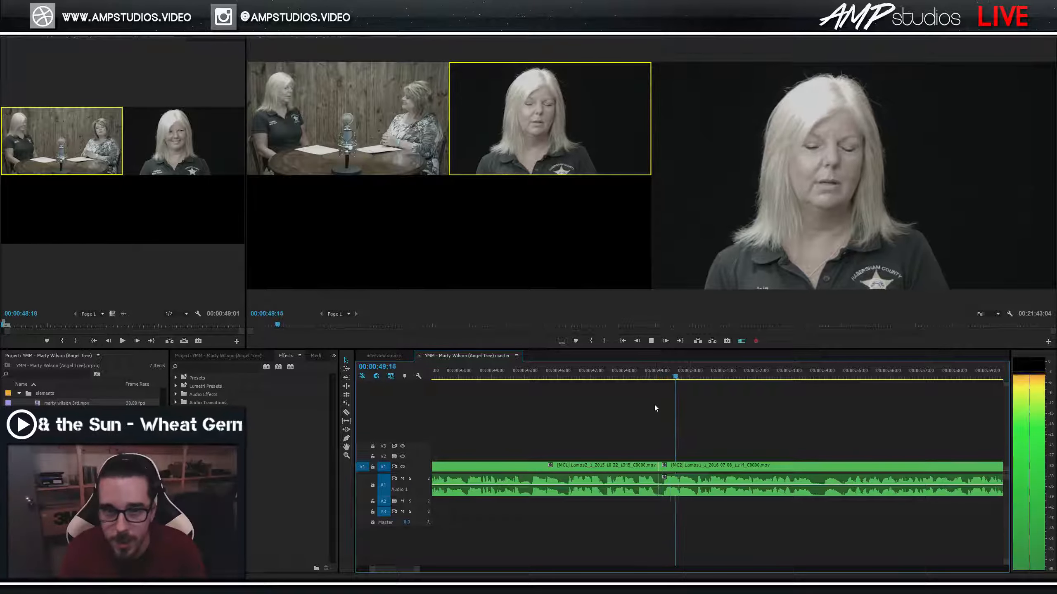
pyautogui.press('-')
pyautogui.press('-')
pyautogui.press('-')
pyautogui.press('=')
pyautogui.press('=')
pyautogui.press('=')
pyautogui.scroll(-2, 689, 417)
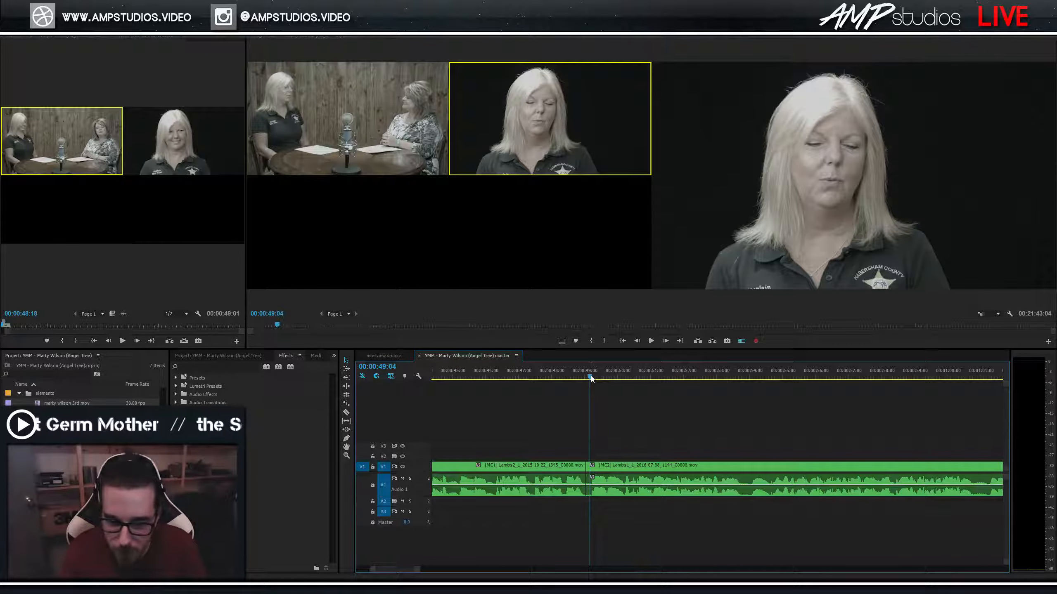
pyautogui.press('space')
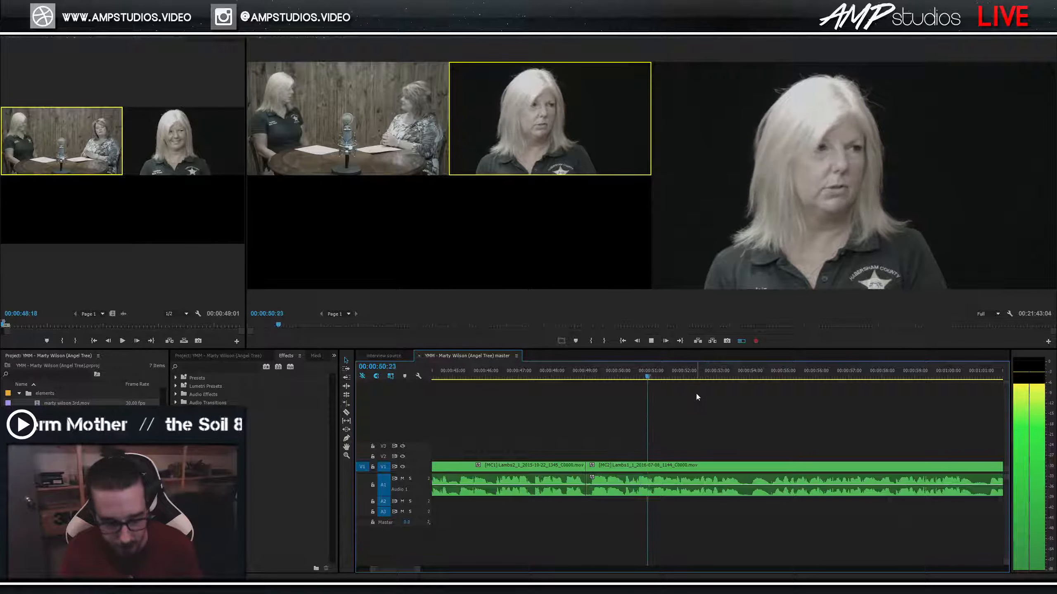
pyautogui.press('-')
pyautogui.press('-')
pyautogui.press('-')
pyautogui.press('=')
pyautogui.press('=')
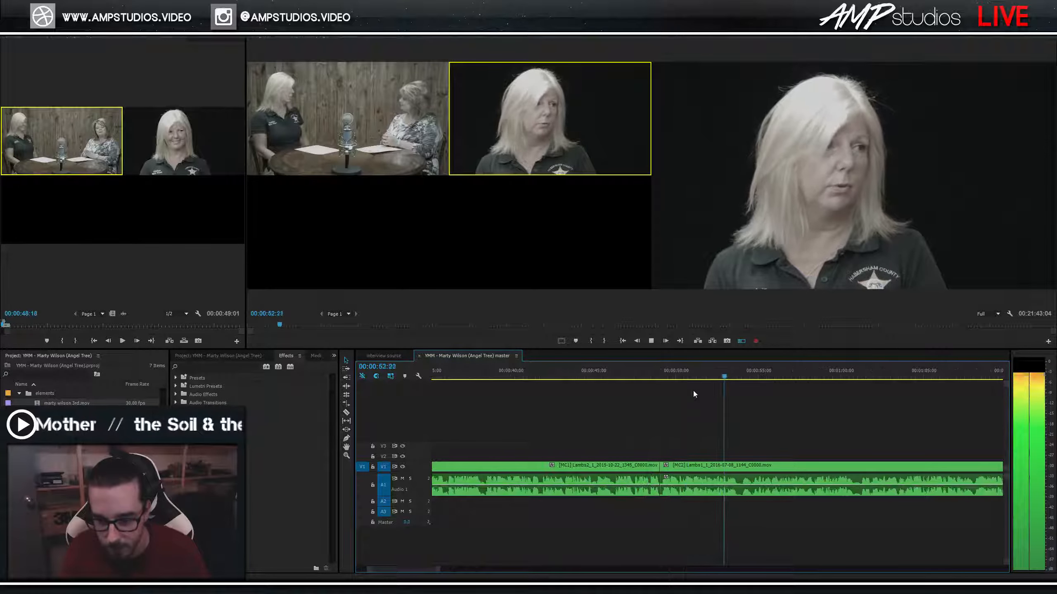
pyautogui.press('space')
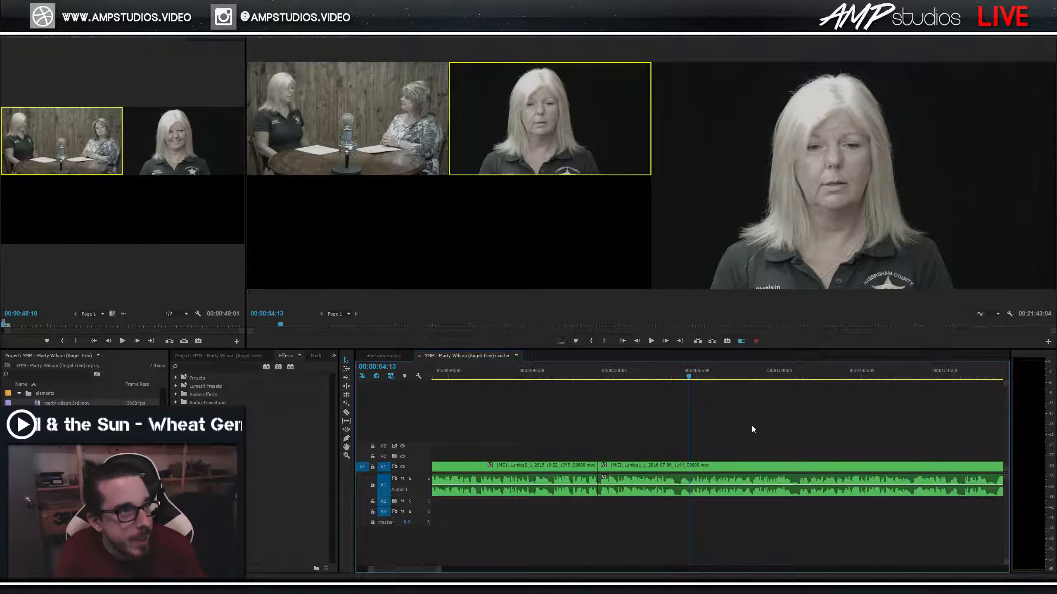
pyautogui.click(659, 377)
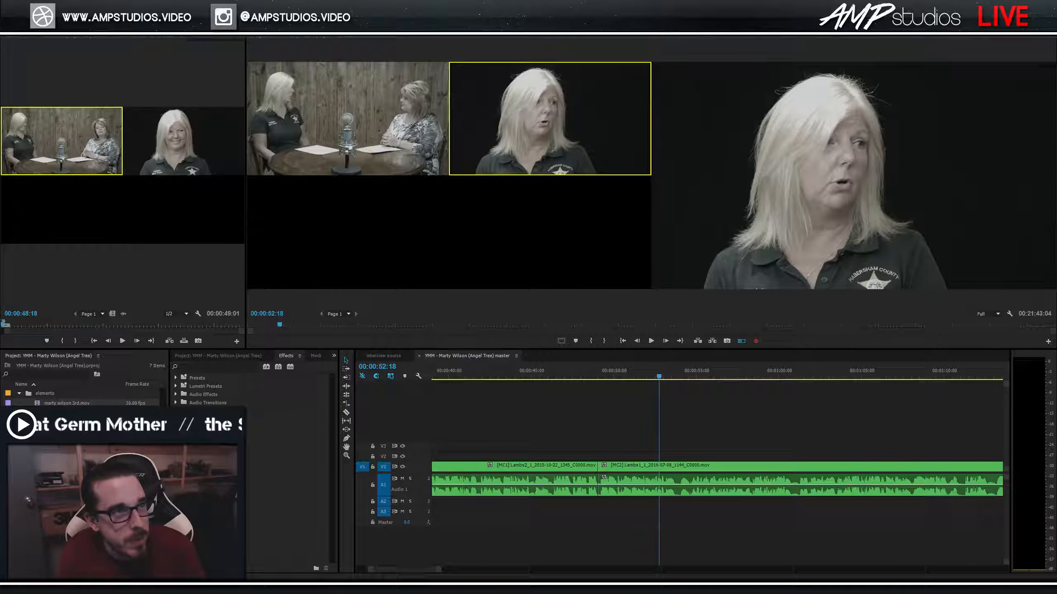
pyautogui.click(639, 373)
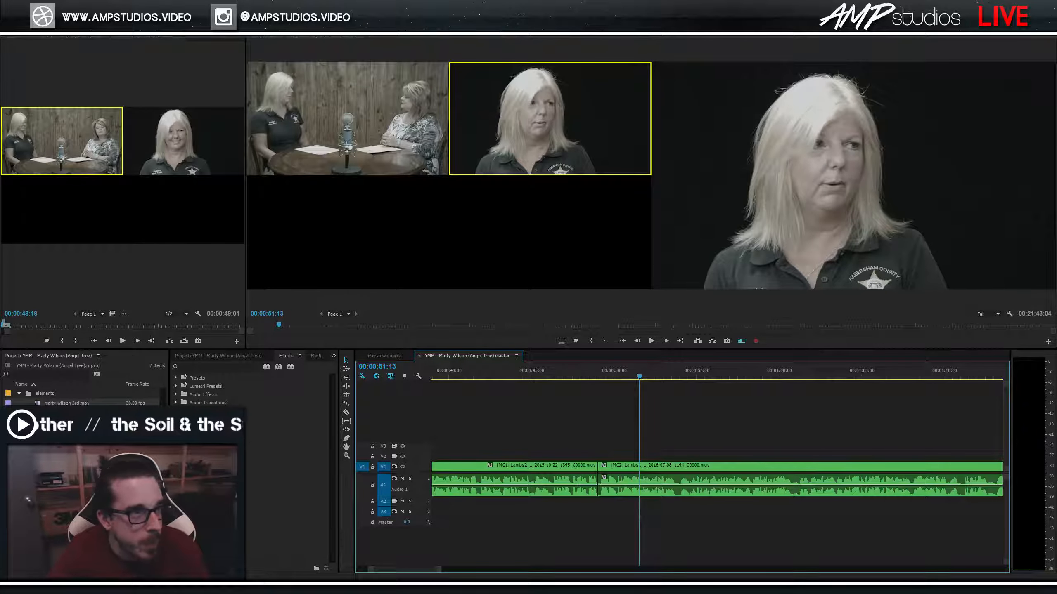
pyautogui.click(384, 356)
# Hide the V2 close-up track and inspect the wide two-shot in an enlarged program view.
pyautogui.click(466, 368)
pyautogui.click(516, 413)
pyautogui.click(515, 429)
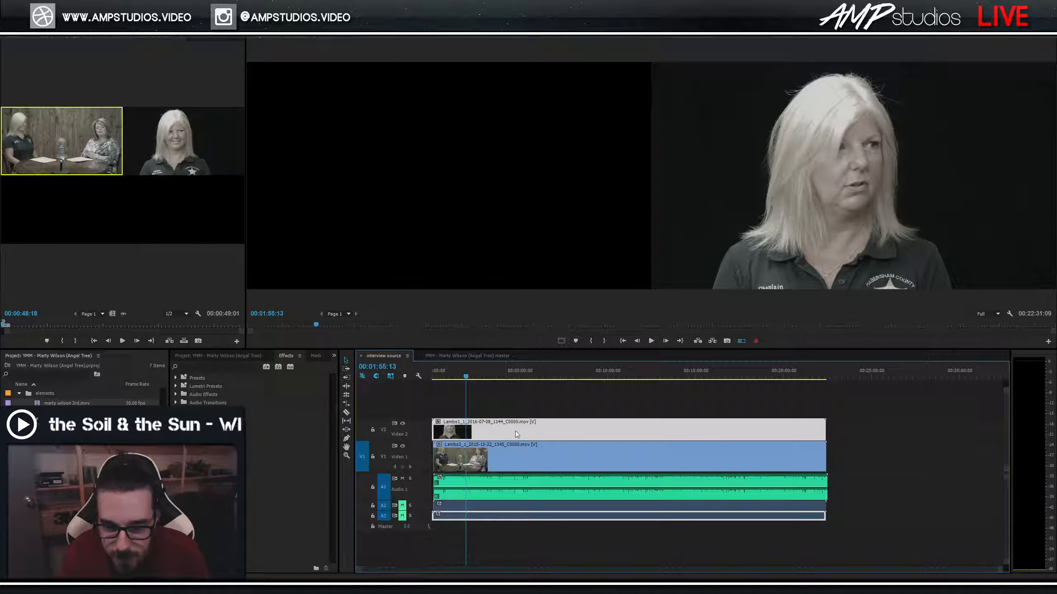
pyautogui.click(741, 340)
pyautogui.press('`')
pyautogui.press('`')
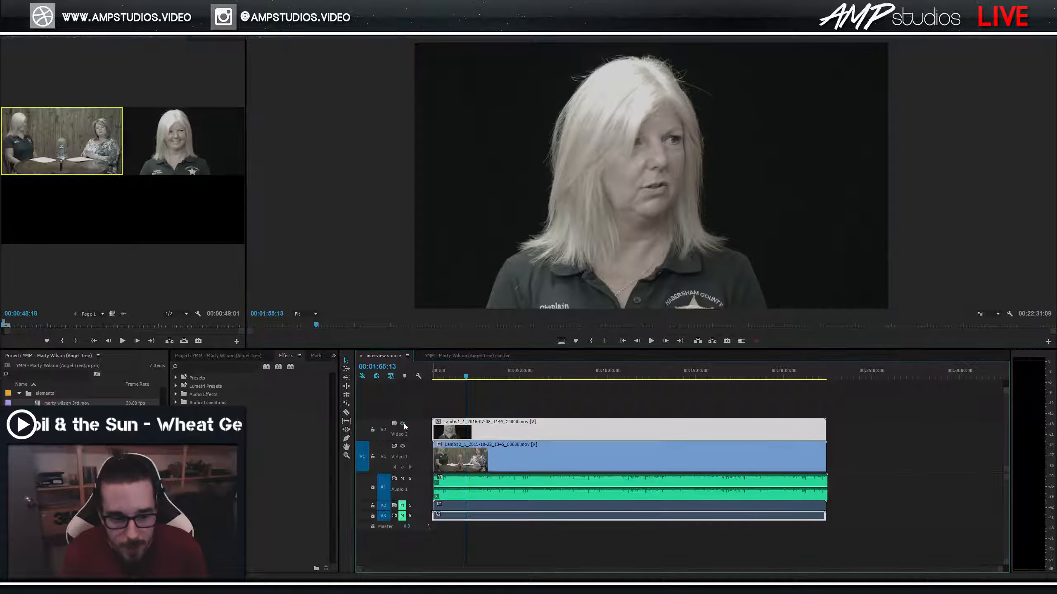
pyautogui.click(403, 424)
pyautogui.press('`')
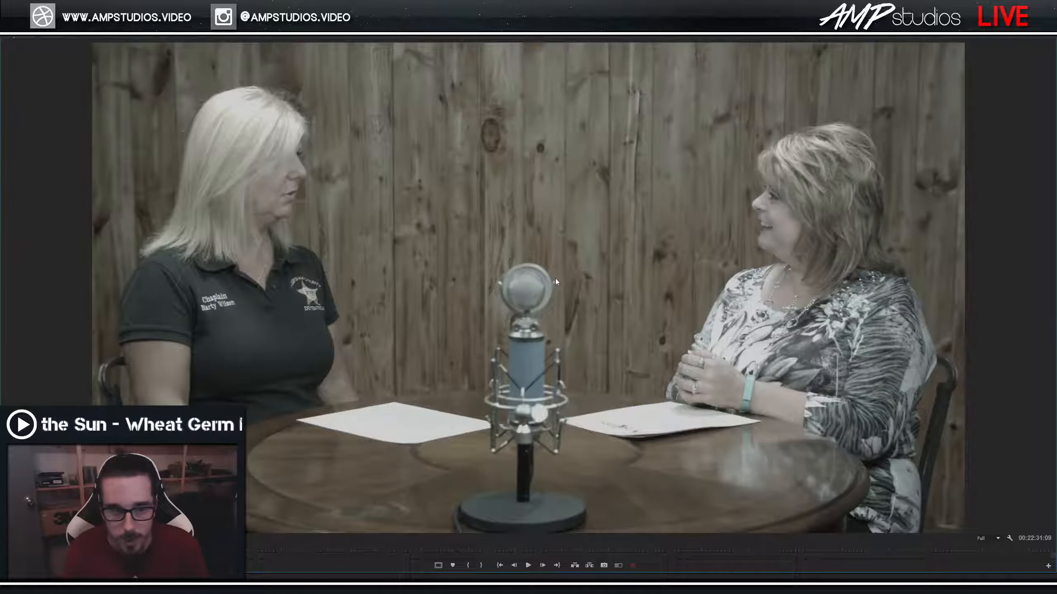
pyautogui.press('`')
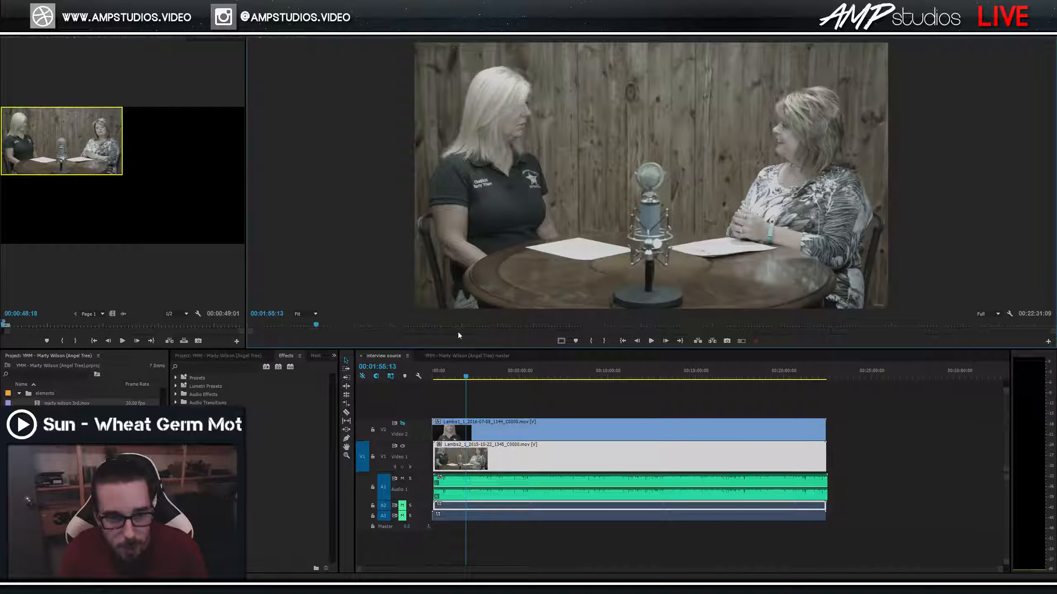
# Apply FilmConvert Pro to the wide two-shot clip from an Effects search for 'film convert'.
pyautogui.click(19, 393)
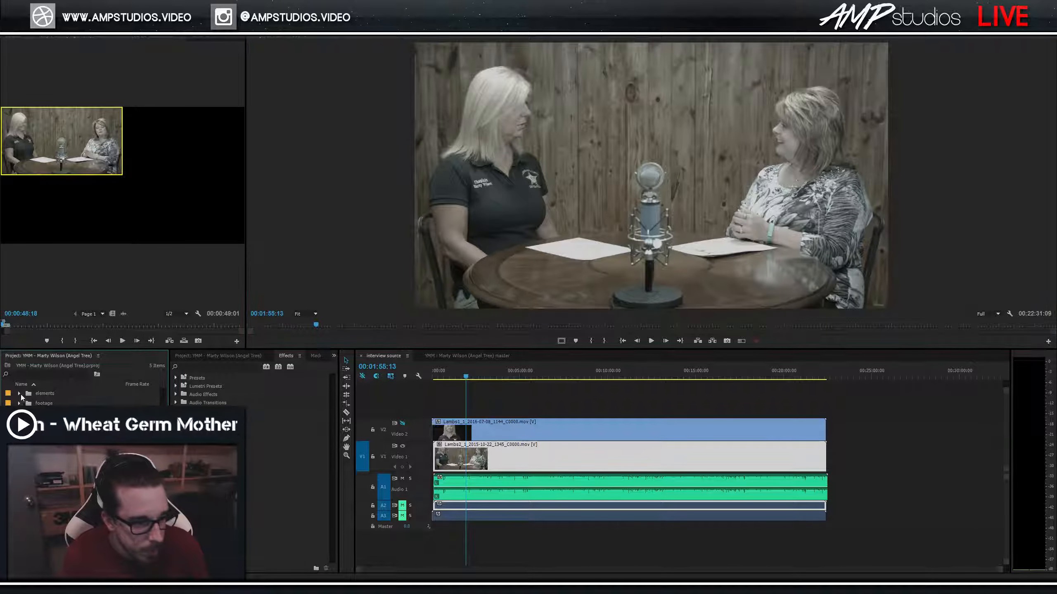
pyautogui.click(207, 367)
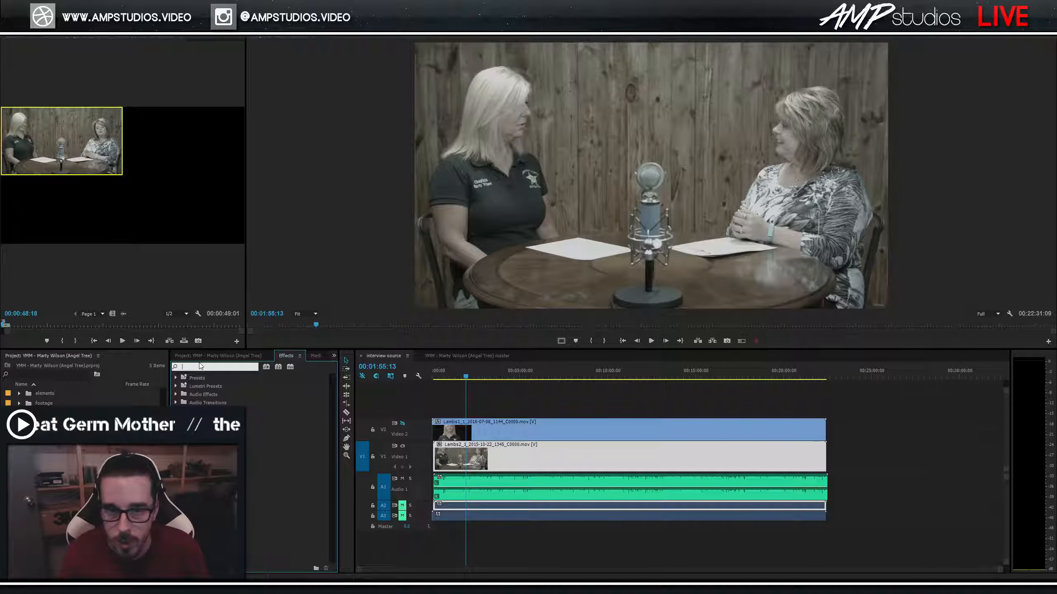
pyautogui.write('film convert')
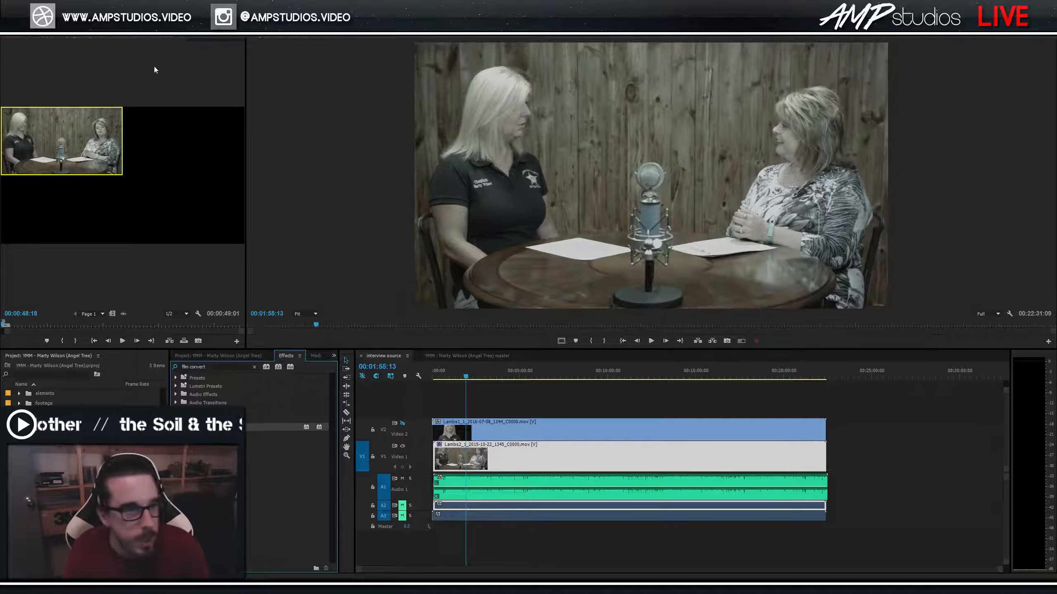
pyautogui.click(195, 37)
# Set FilmConvert's camera to Black Magic Design BMCC Pocket with the Film profile.
pyautogui.click(12, 148)
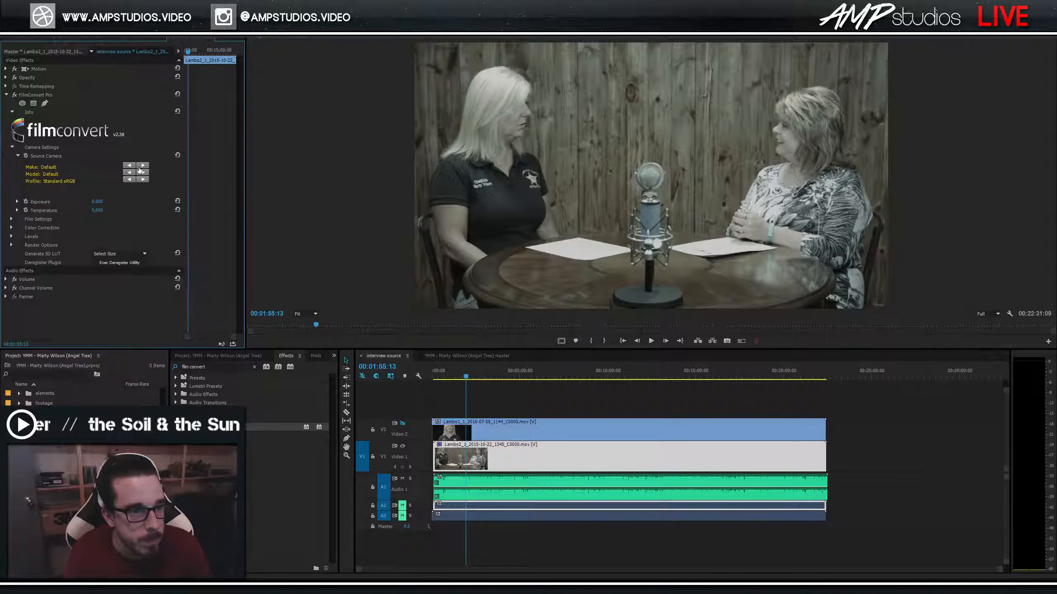
pyautogui.click(50, 171)
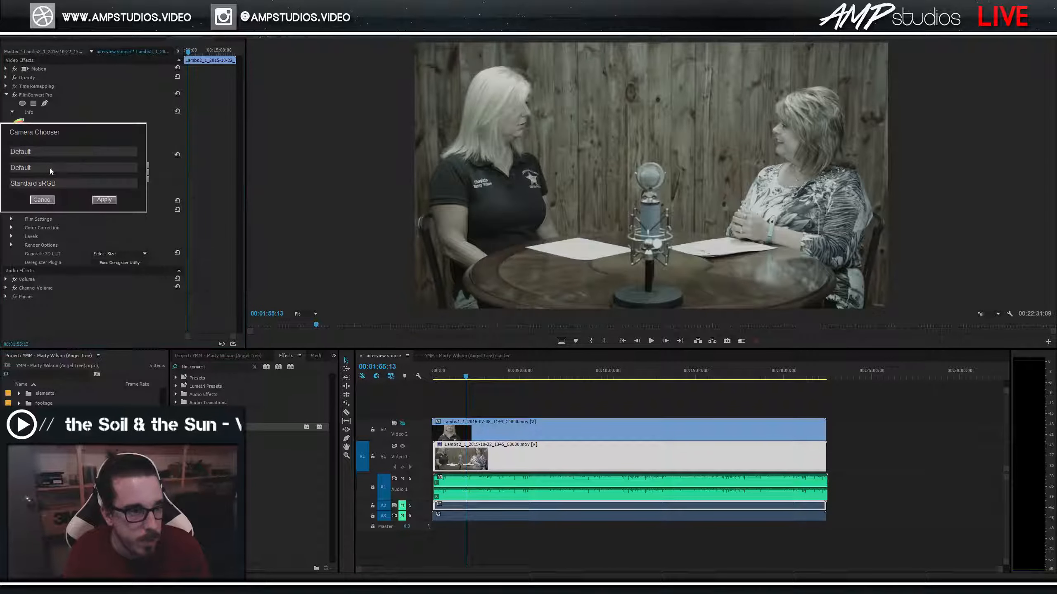
pyautogui.click(36, 152)
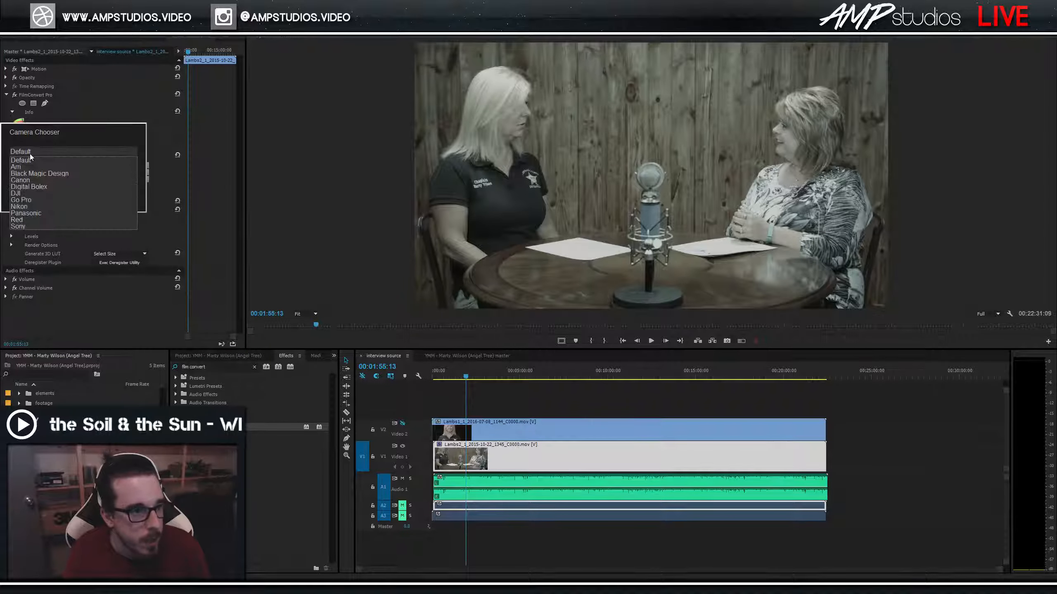
pyautogui.click(37, 174)
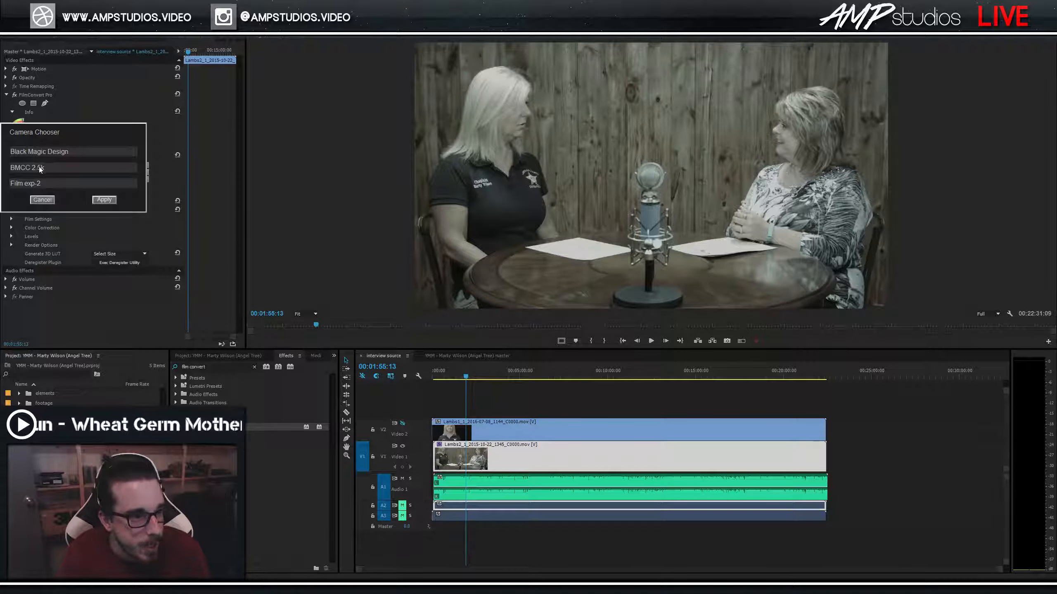
pyautogui.click(40, 168)
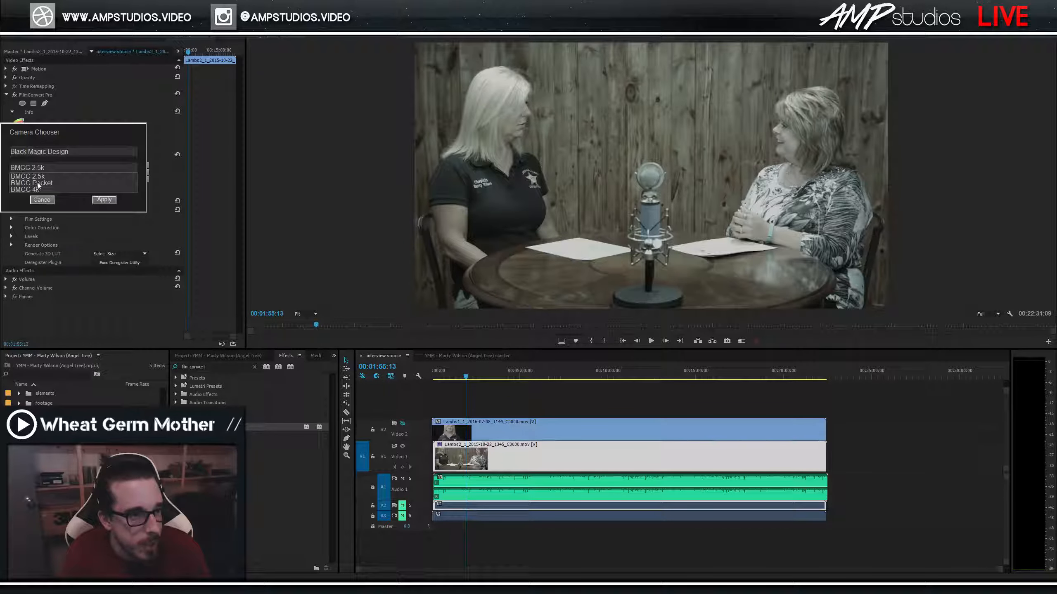
pyautogui.click(37, 183)
pyautogui.click(22, 185)
pyautogui.click(21, 190)
pyautogui.click(102, 200)
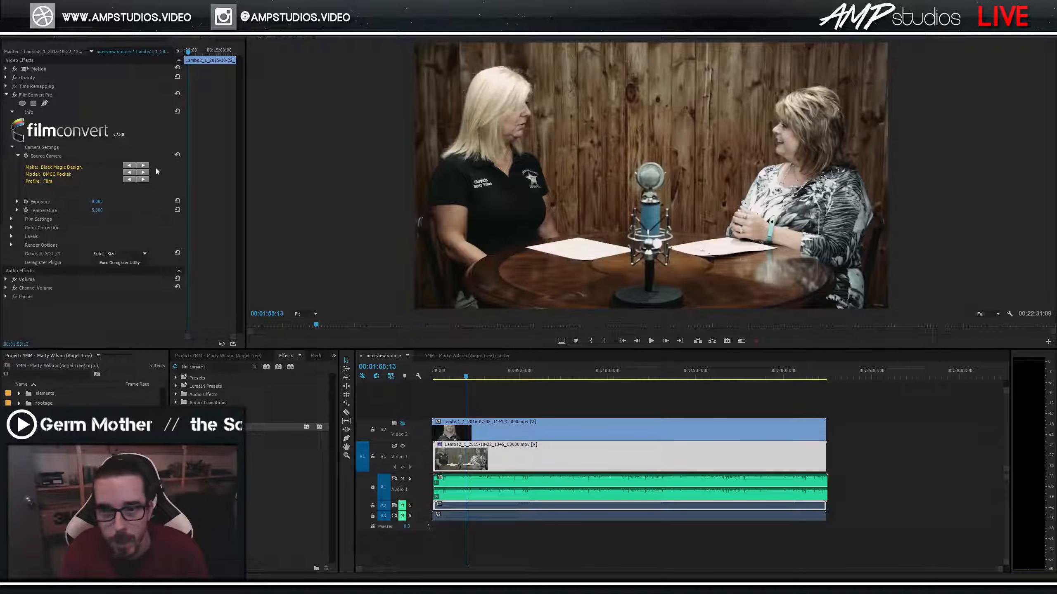
pyautogui.click(15, 95)
pyautogui.click(15, 95)
pyautogui.click(14, 97)
pyautogui.click(14, 96)
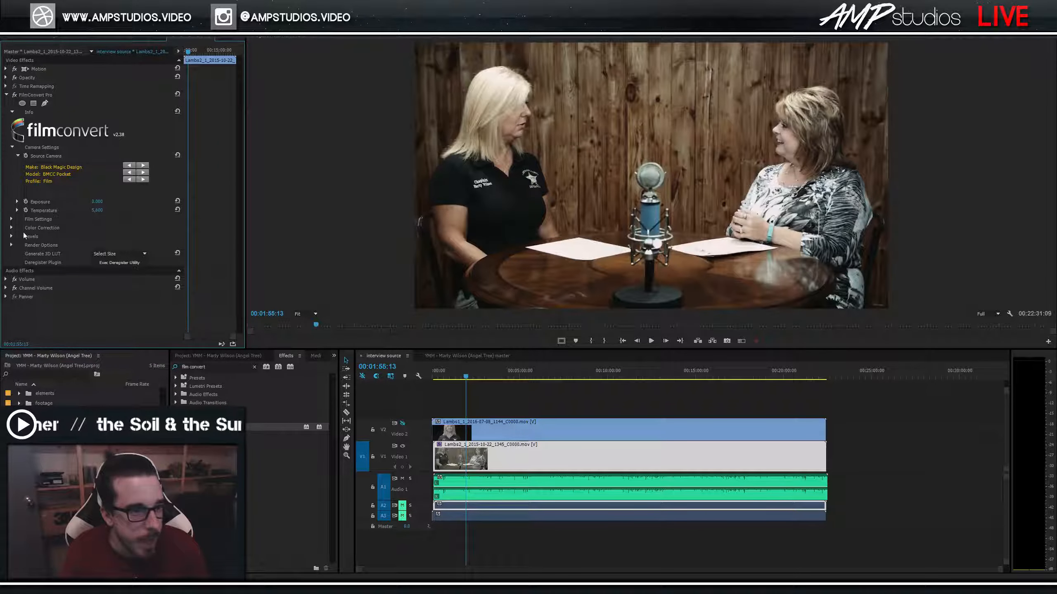
# Set FilmConvert grain to 0% and saturation to 170%.
pyautogui.click(11, 220)
pyautogui.scroll(-1, 116, 258)
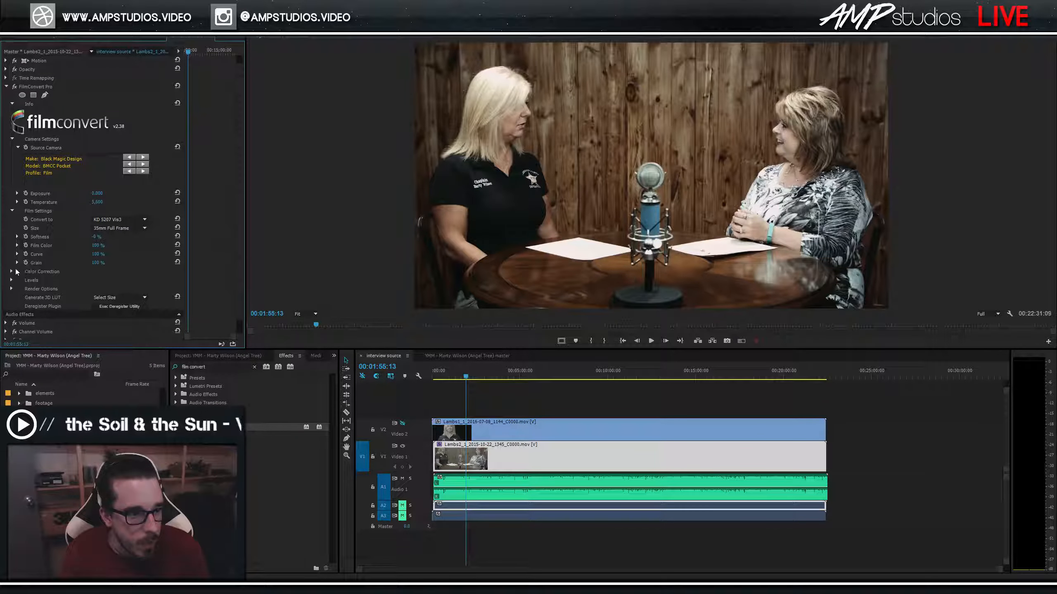
pyautogui.click(11, 271)
pyautogui.click(98, 262)
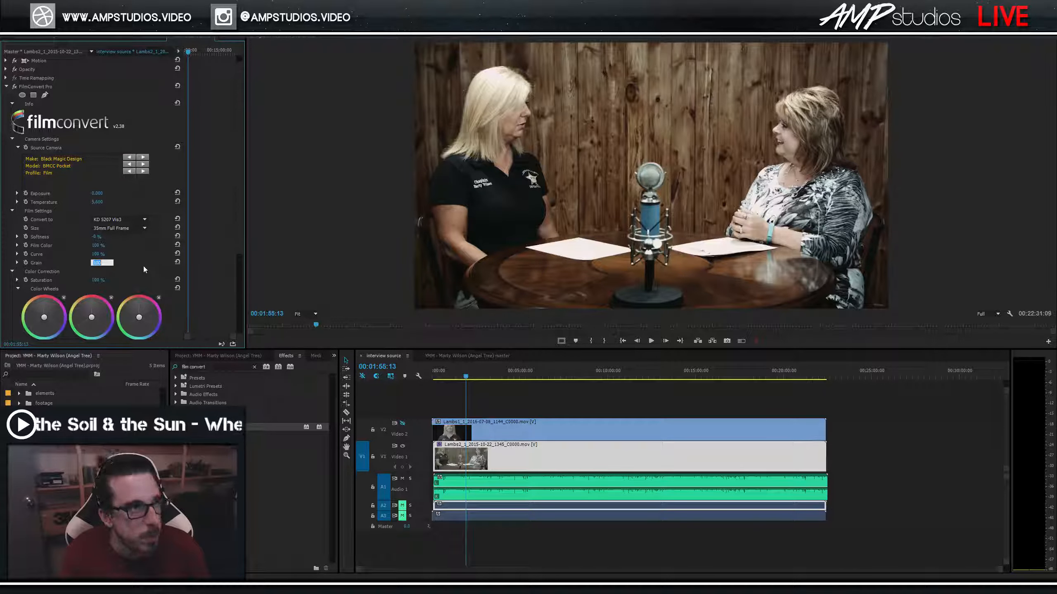
pyautogui.write('0')
pyautogui.press('Return')
pyautogui.scroll(-3, 137, 258)
pyautogui.click(97, 256)
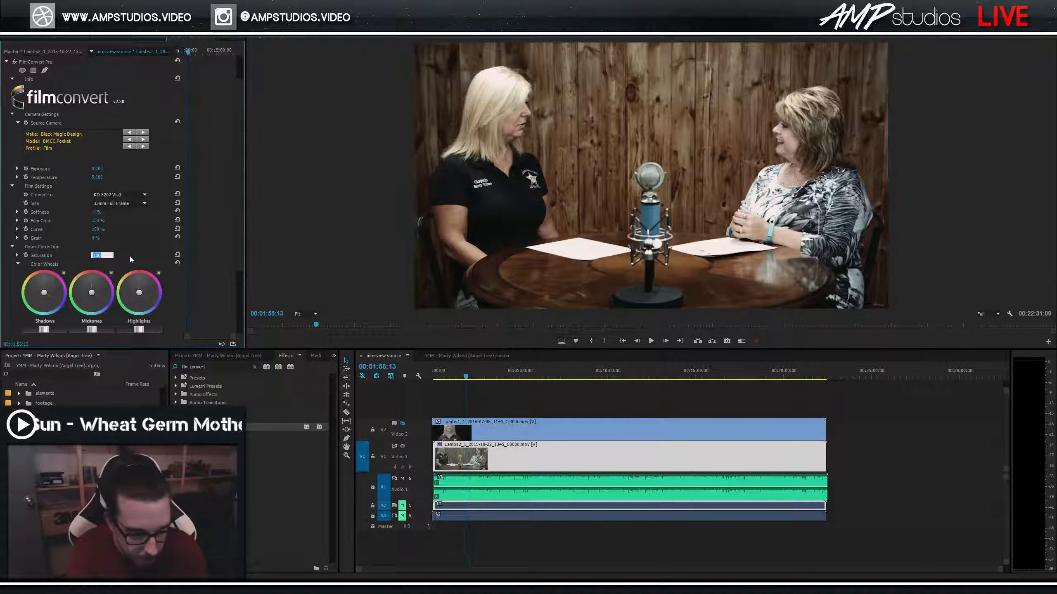
pyautogui.write('160')
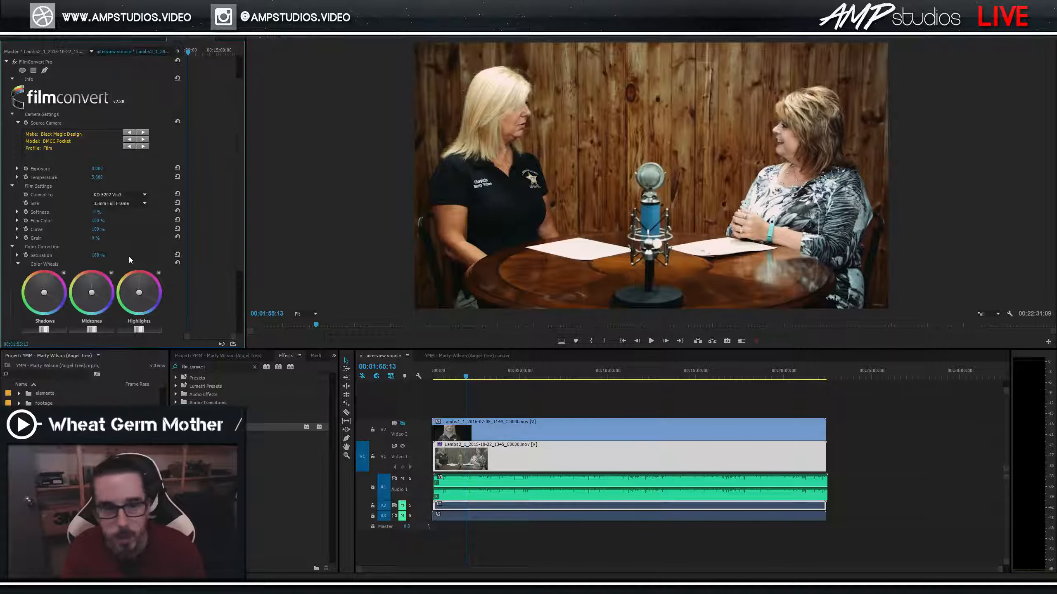
pyautogui.click(100, 254)
pyautogui.write('170')
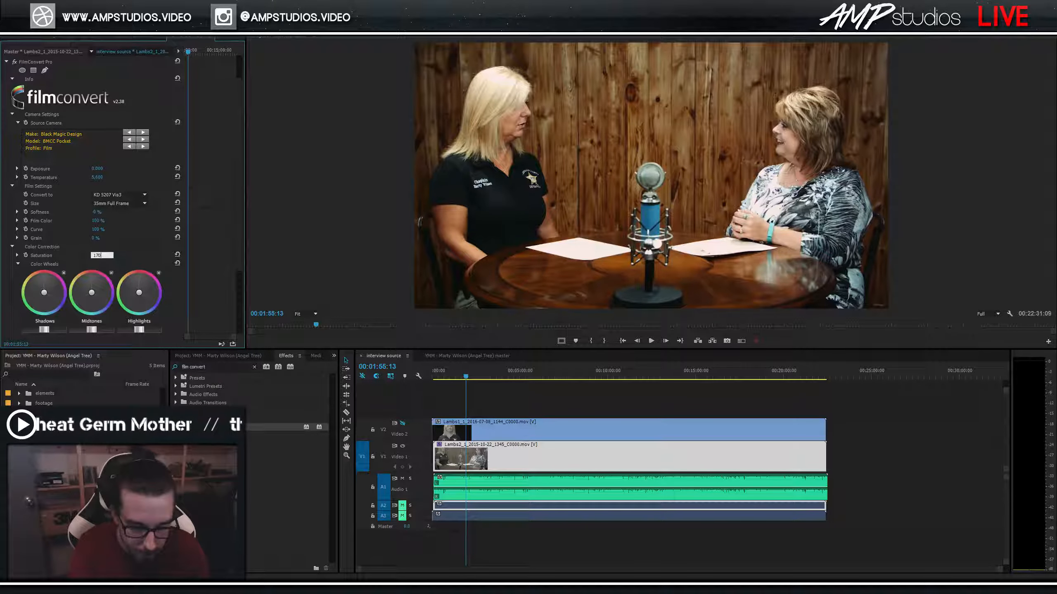
pyautogui.press('Return')
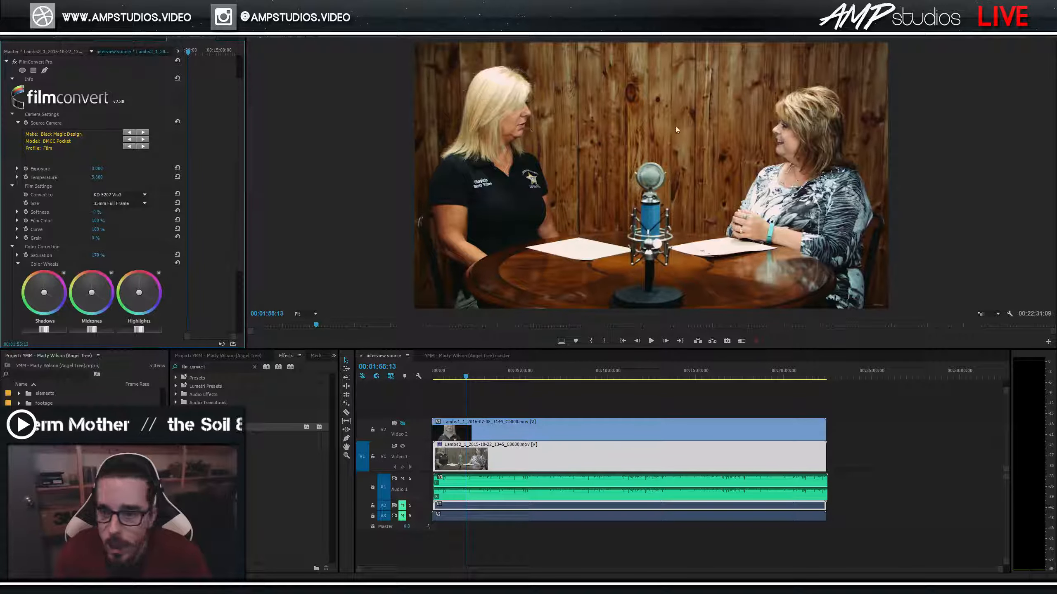
# Set the FilmConvert colour temperature to 5,550.
pyautogui.click(96, 177)
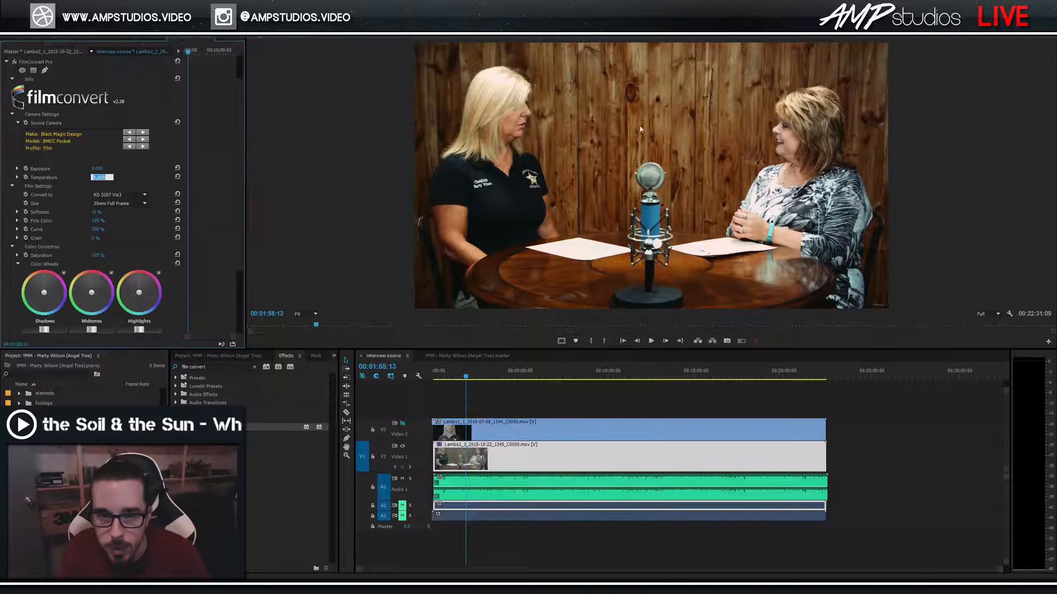
pyautogui.write('5,50')
pyautogui.write('0')
pyautogui.press('Return')
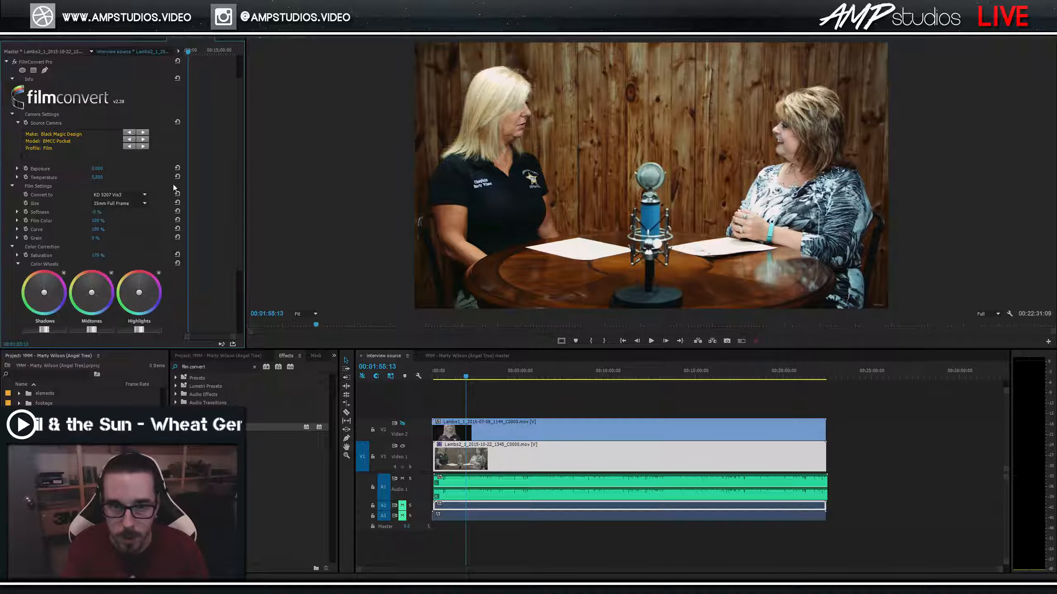
pyautogui.click(97, 177)
pyautogui.write('55')
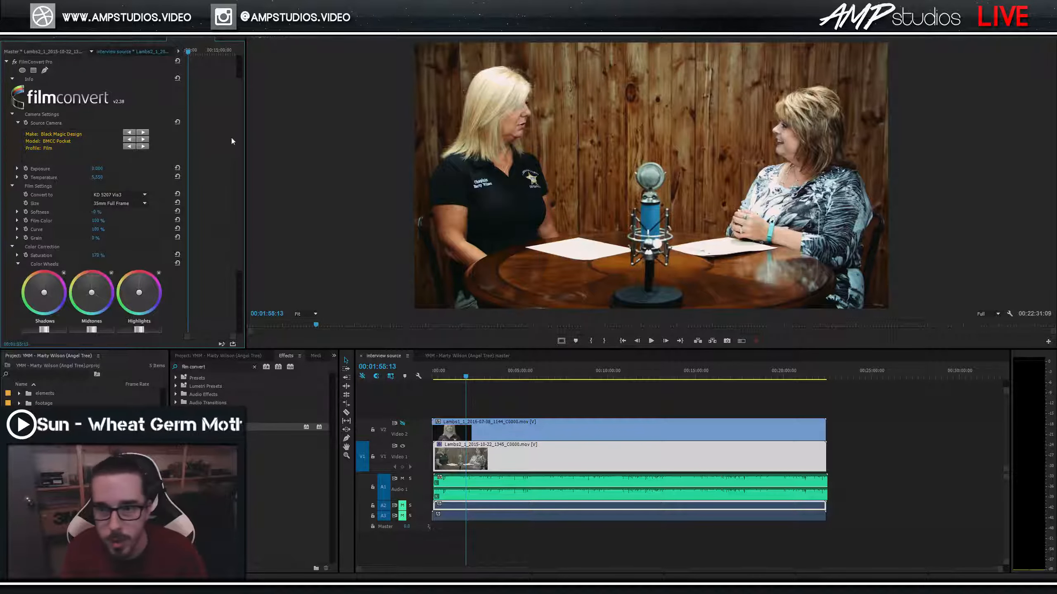
# Compare the grade on and off, then raise saturation to 180%.
pyautogui.click(15, 61)
pyautogui.click(14, 61)
pyautogui.click(14, 62)
pyautogui.click(14, 61)
pyautogui.click(15, 62)
pyautogui.click(15, 62)
pyautogui.click(15, 62)
pyautogui.click(15, 61)
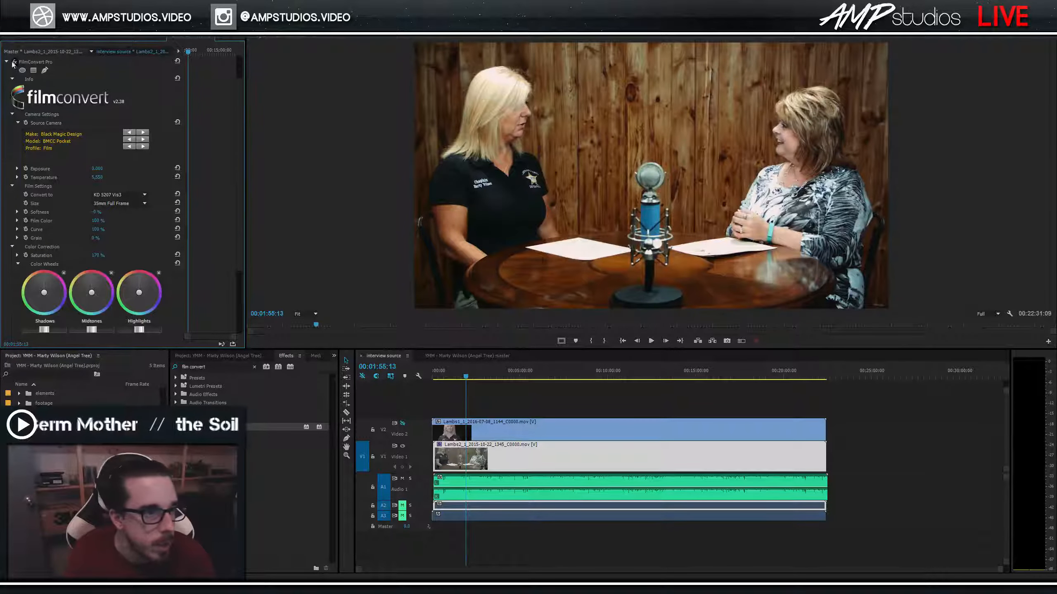
pyautogui.scroll(-1, 58, 226)
pyautogui.click(95, 247)
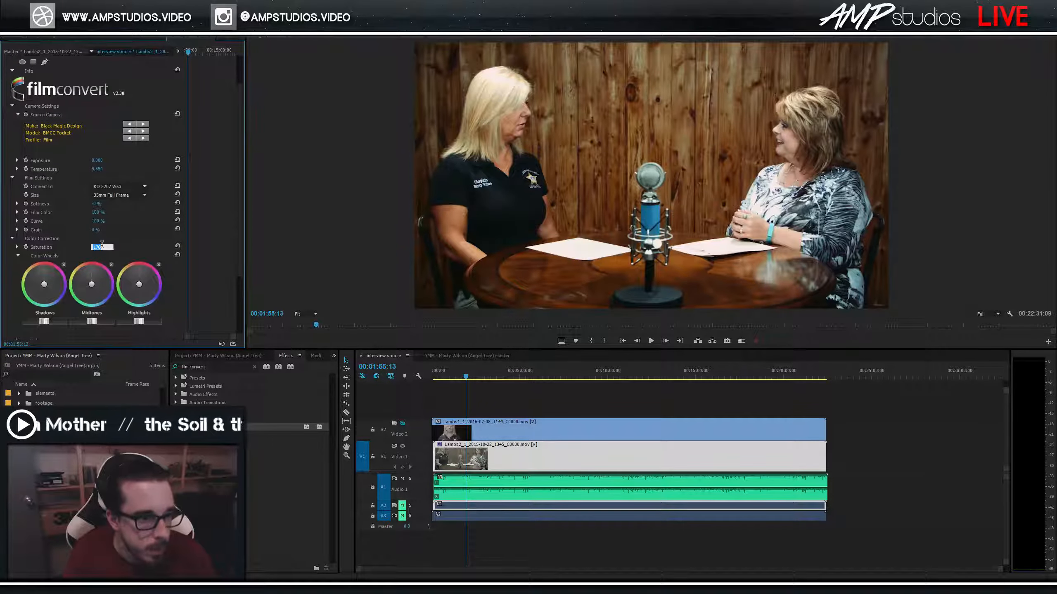
pyautogui.write('180')
pyautogui.press('Return')
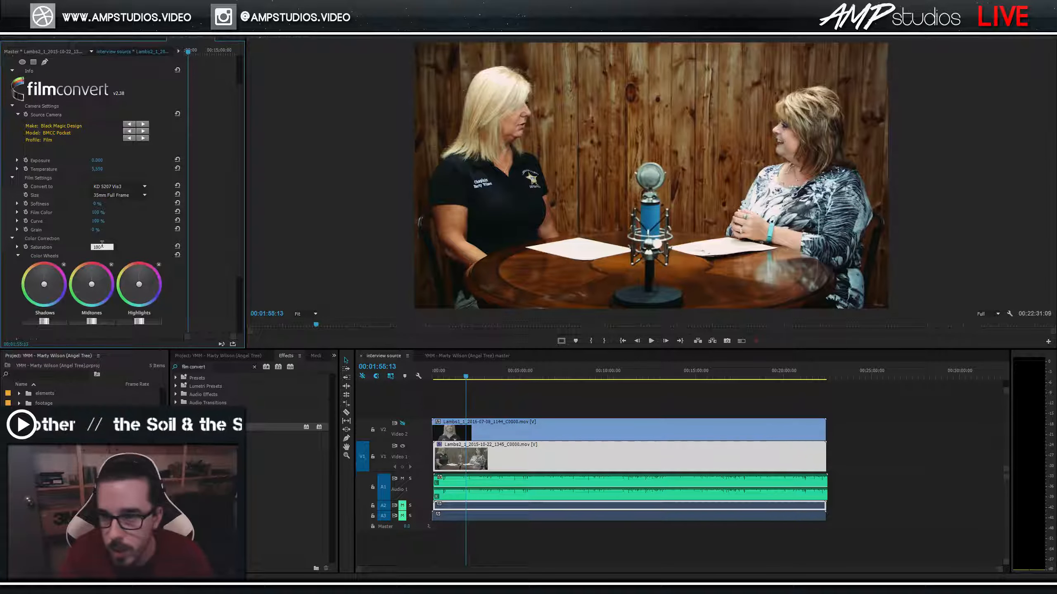
pyautogui.scroll(2, 31, 122)
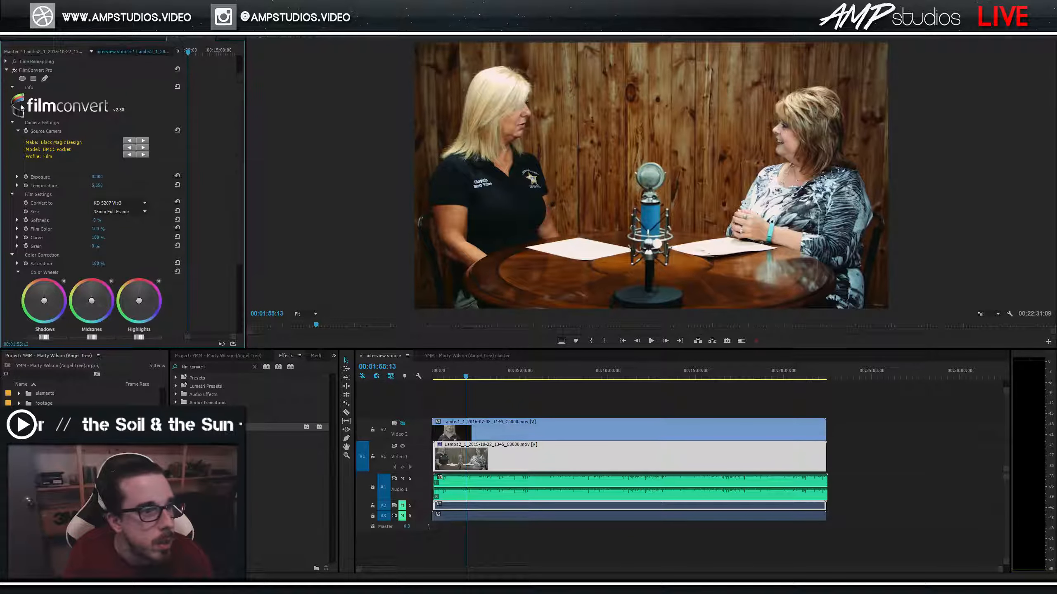
pyautogui.click(6, 70)
# Add Three-Way Color Corrector below FilmConvert, save, and nudge the midtones balance slightly.
pyautogui.click(254, 367)
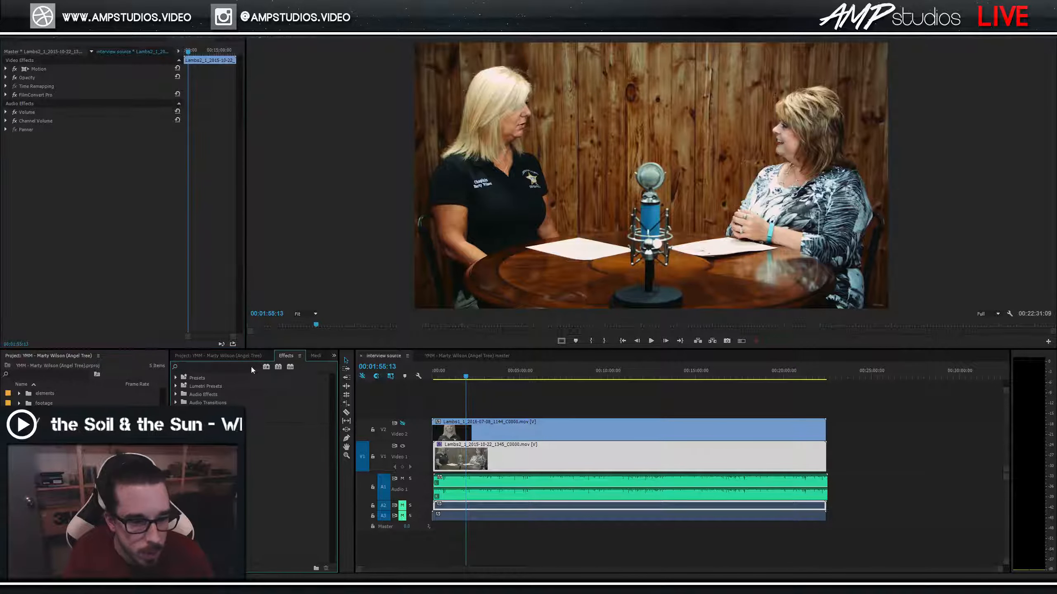
pyautogui.write('3 way')
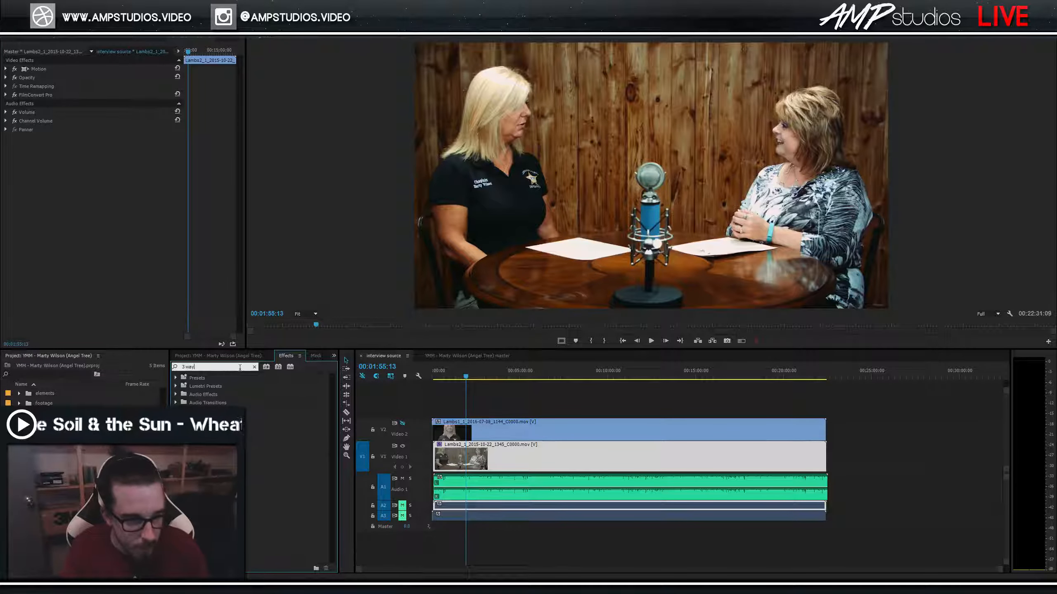
pyautogui.press('BackSpace')
pyautogui.press('BackSpace')
pyautogui.press('BackSpace')
pyautogui.write('three')
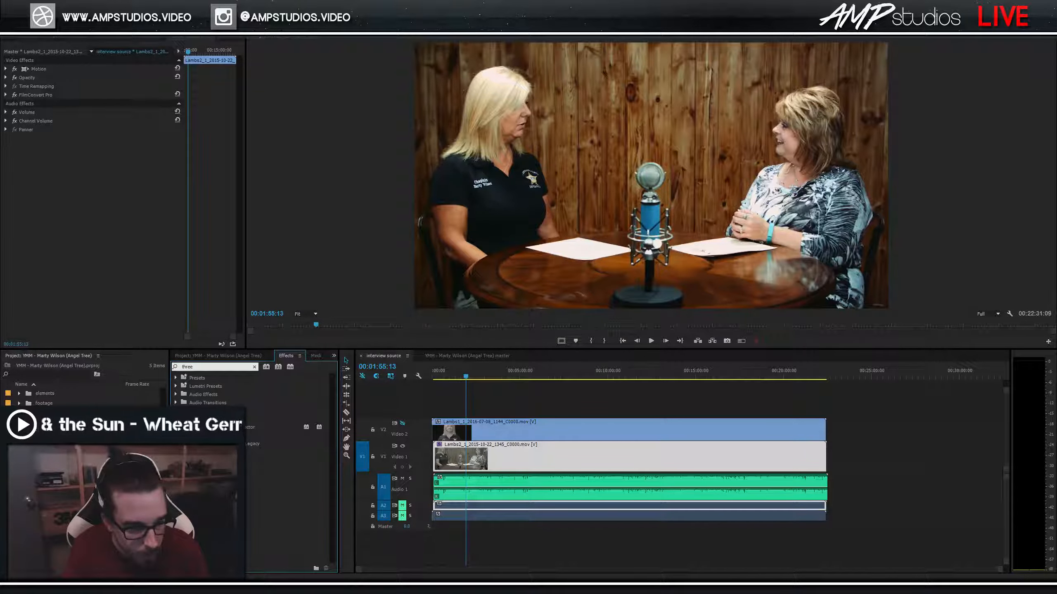
pyautogui.moveTo(252, 427); pyautogui.dragTo(105, 194)
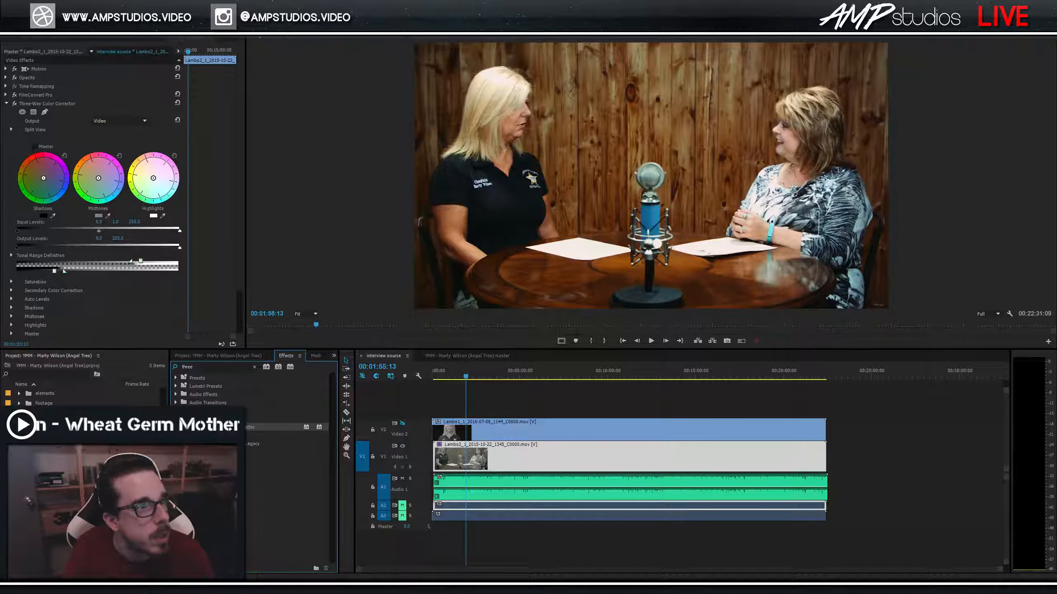
pyautogui.hotkey('ctrl', 's')
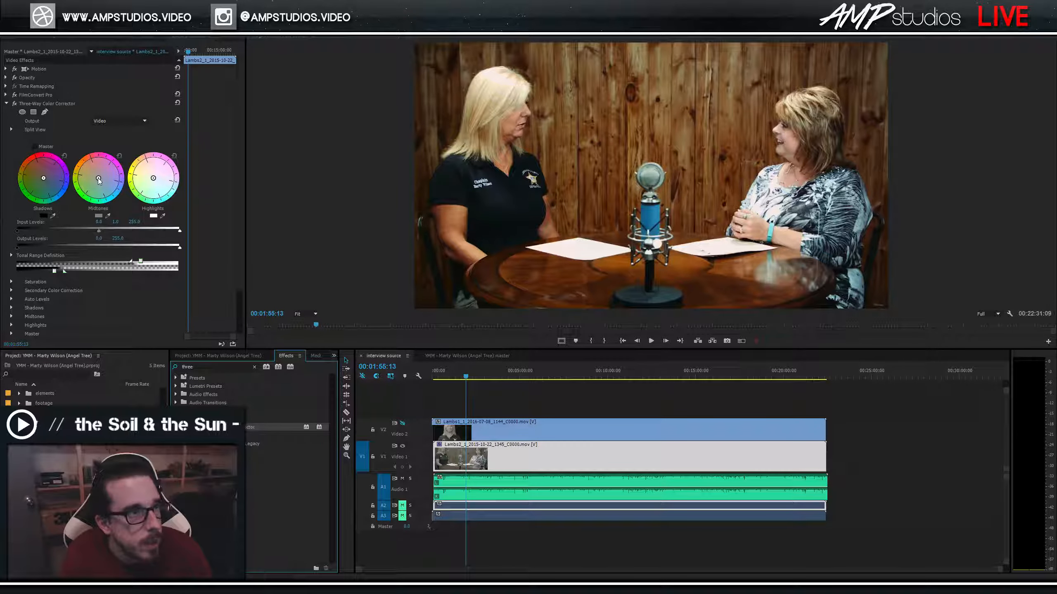
pyautogui.moveTo(100, 180); pyautogui.dragTo(101, 181)
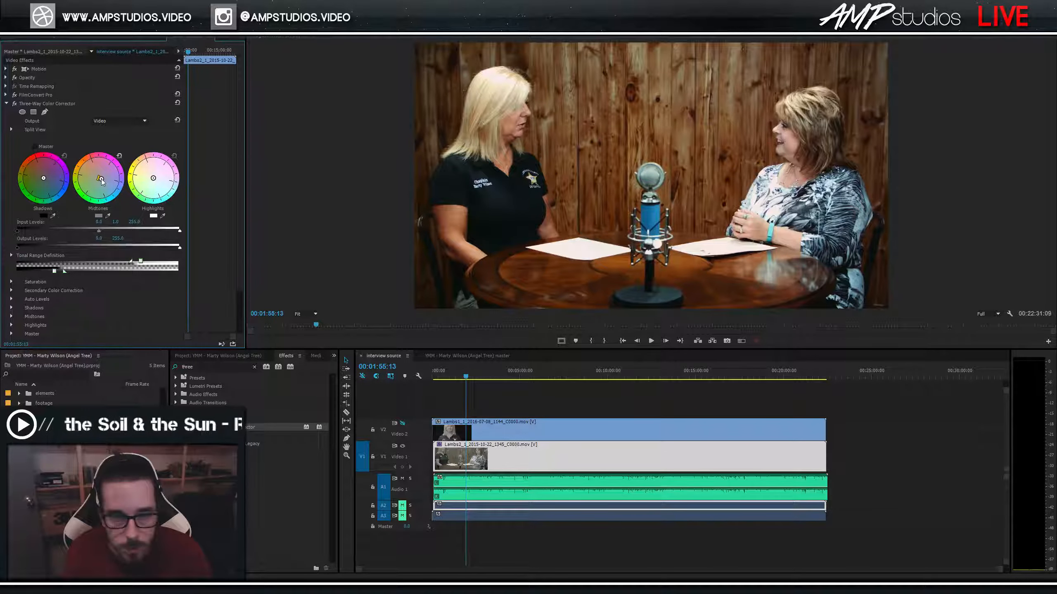
# Apply Unsharp Mask from an 'unsharp' Effects search to the wide two-shot and set Amount to 70.
pyautogui.click(7, 104)
pyautogui.click(254, 366)
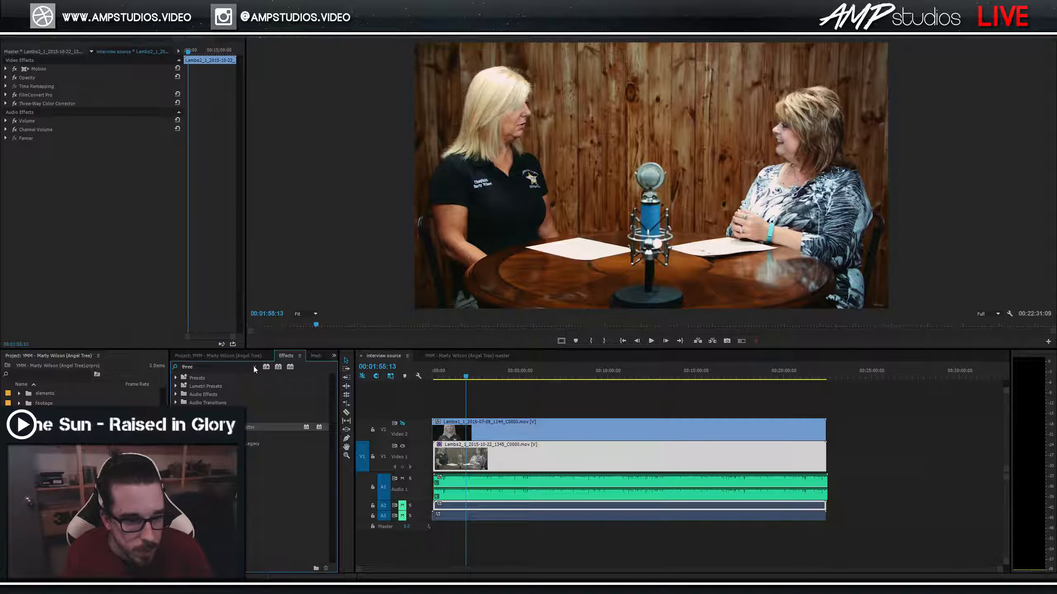
pyautogui.click(254, 367)
pyautogui.write('unshar')
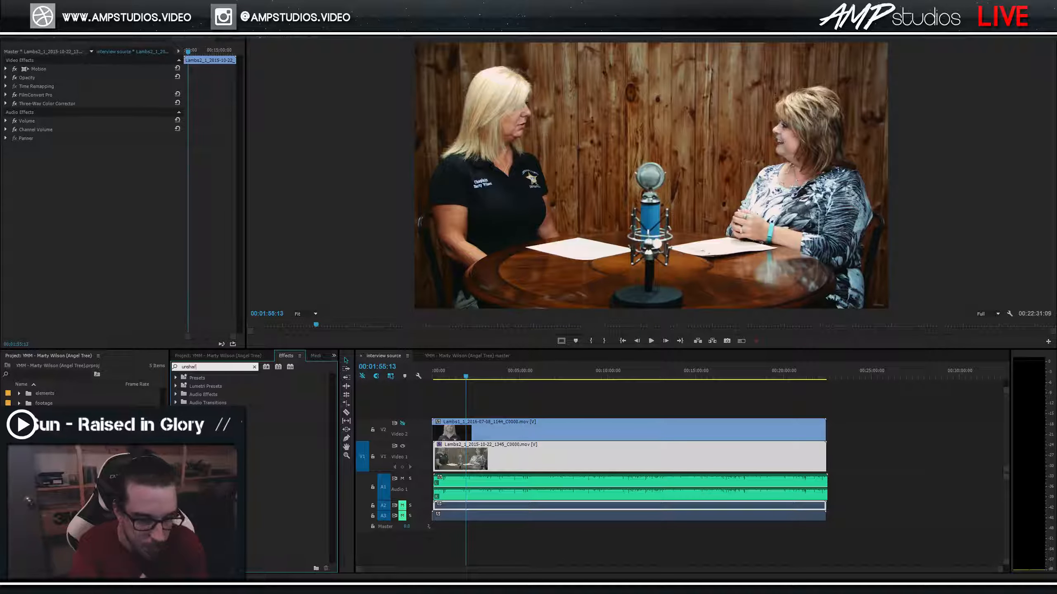
pyautogui.moveTo(209, 428); pyautogui.dragTo(81, 172)
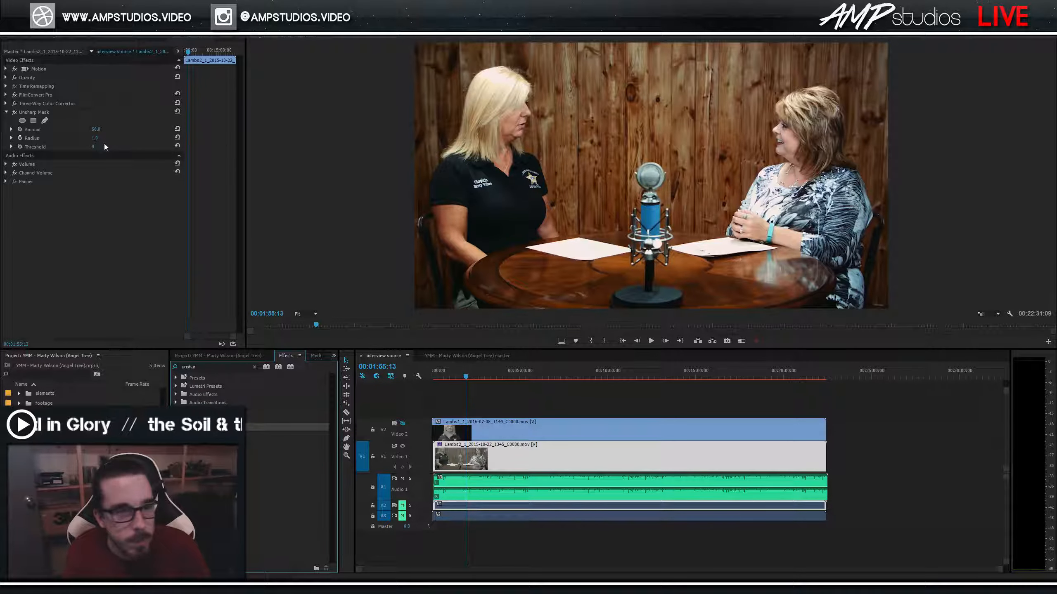
pyautogui.click(96, 130)
pyautogui.write('70')
pyautogui.press('Return')
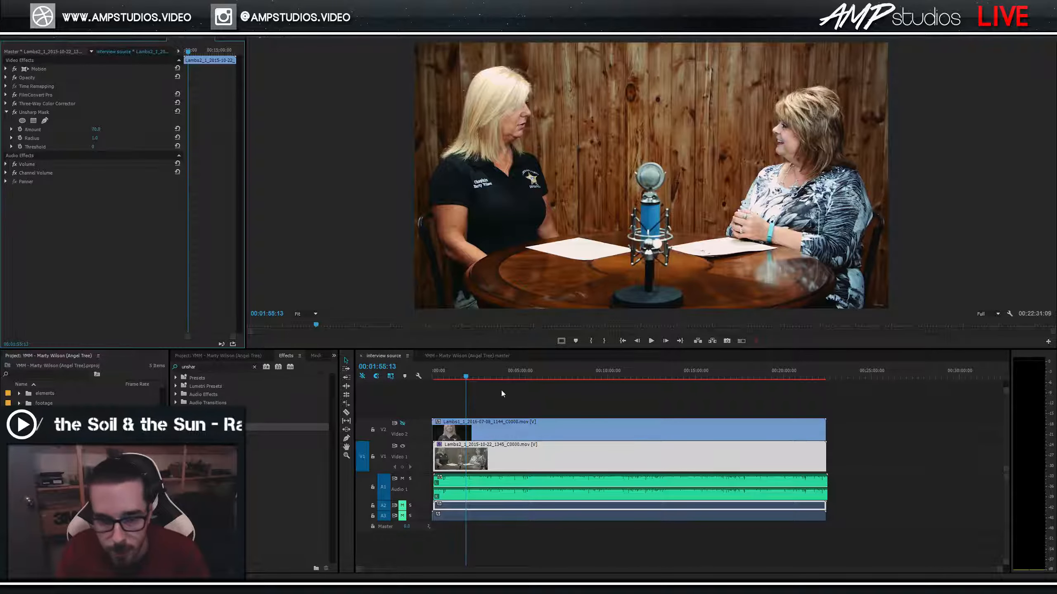
pyautogui.click(499, 374)
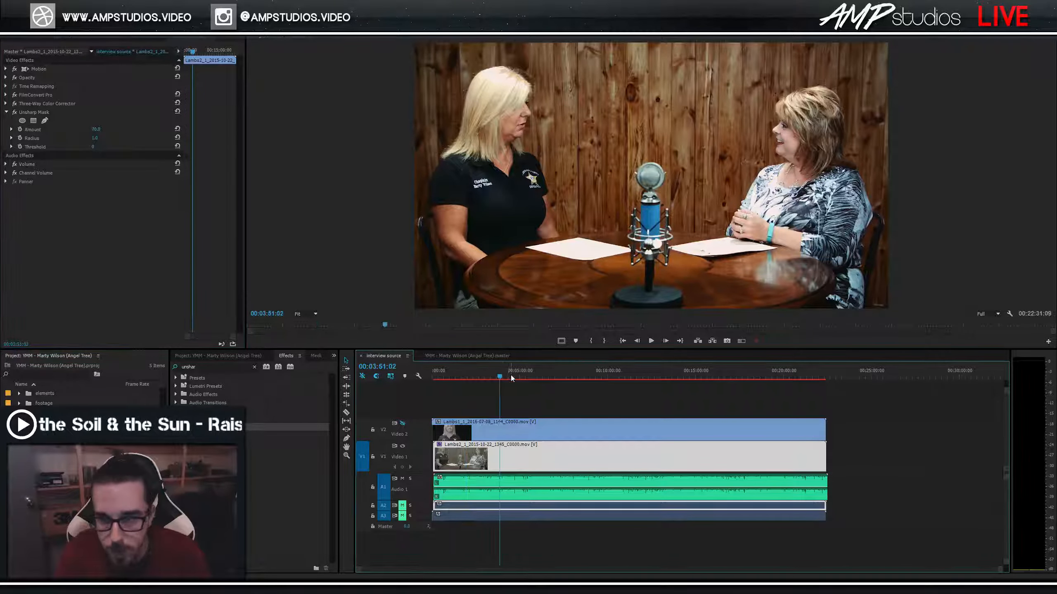
# At 00:02:42:01, set FilmConvert Pro Temperature to 5600, then change it to 5,500.
pyautogui.click(480, 375)
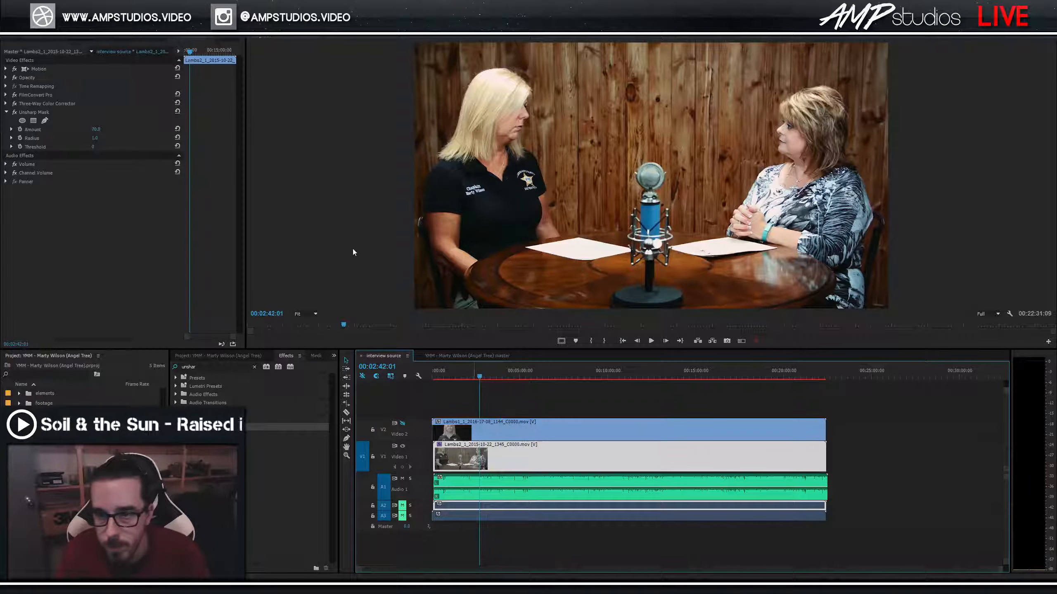
pyautogui.click(6, 95)
pyautogui.click(100, 209)
pyautogui.write('5600')
pyautogui.press('Return')
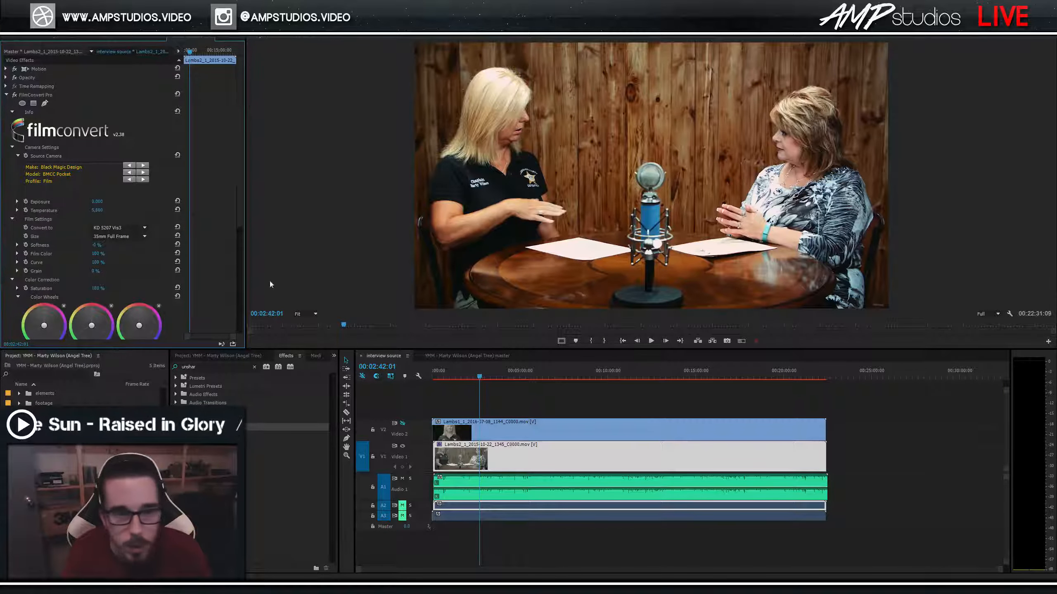
pyautogui.click(98, 210)
pyautogui.write('5,500')
pyautogui.press('Return')
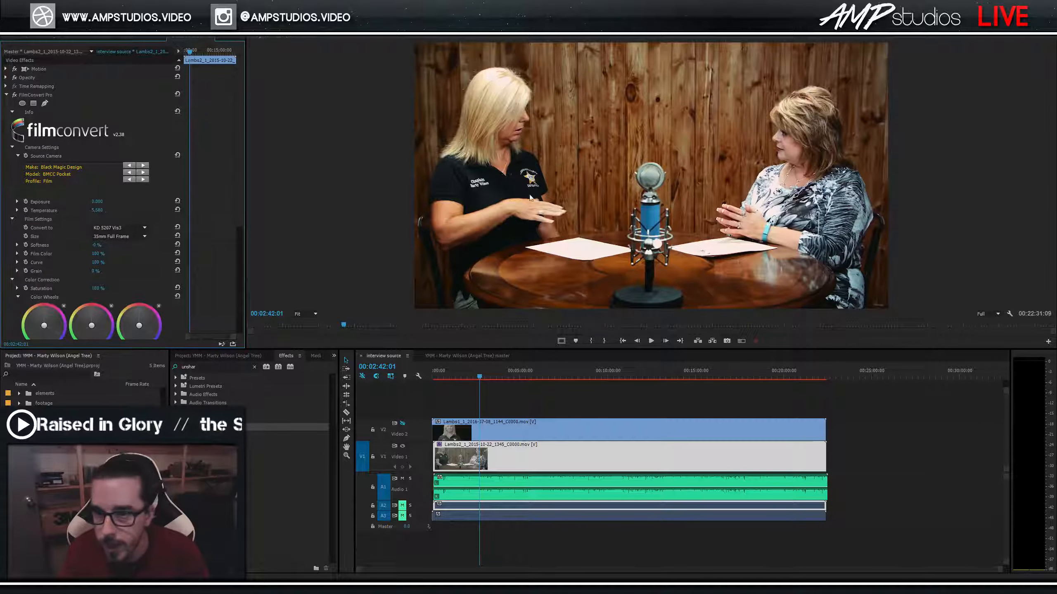
# Judge the colour in the maximized Program Monitor and retype the Temperature value once more.
pyautogui.press('`')
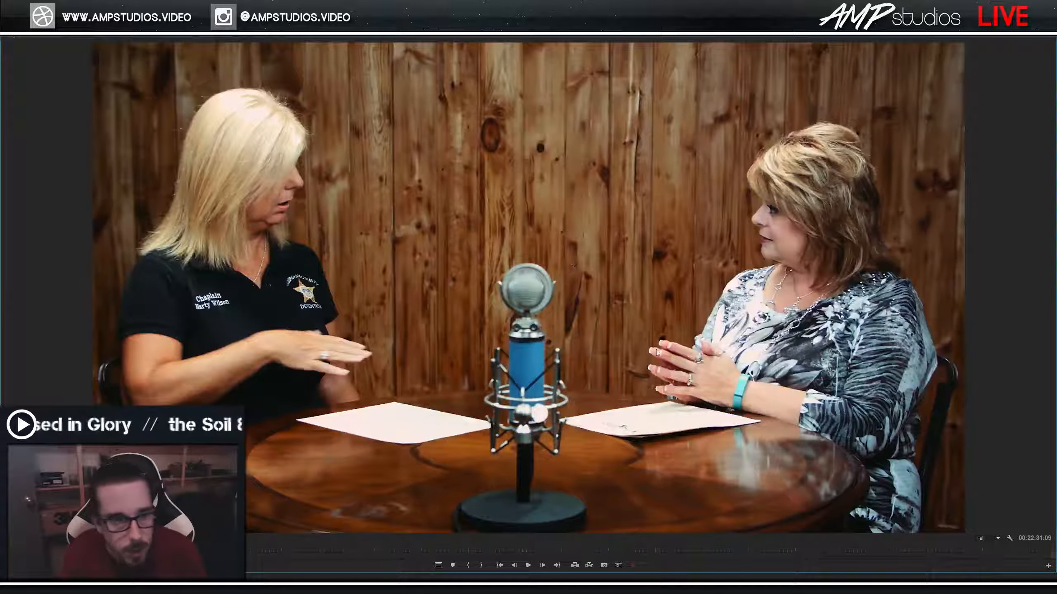
pyautogui.press('`')
pyautogui.click(98, 210)
pyautogui.write('560')
pyautogui.press('Return')
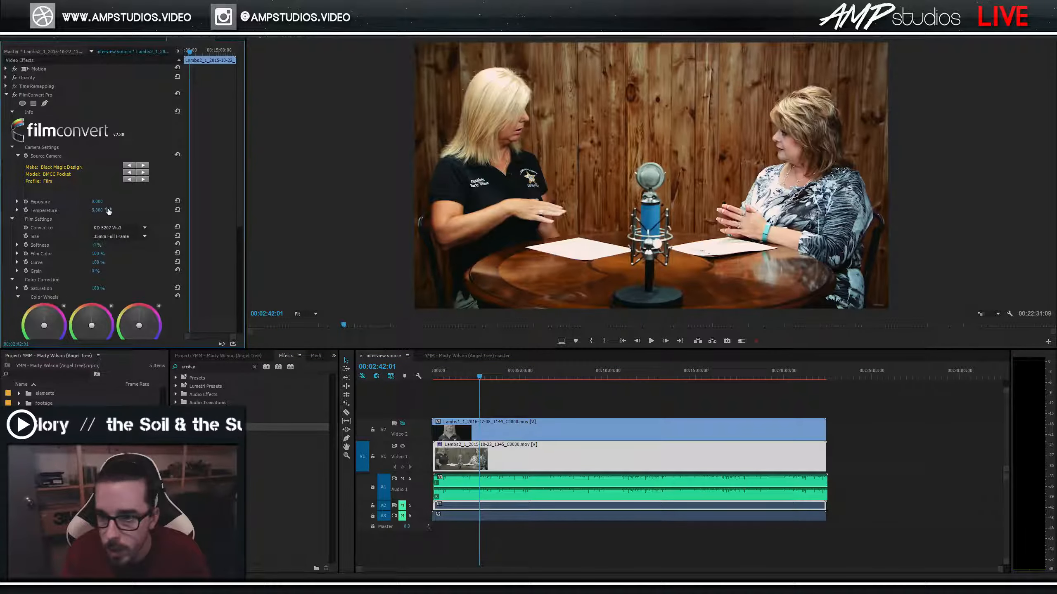
pyautogui.press('`')
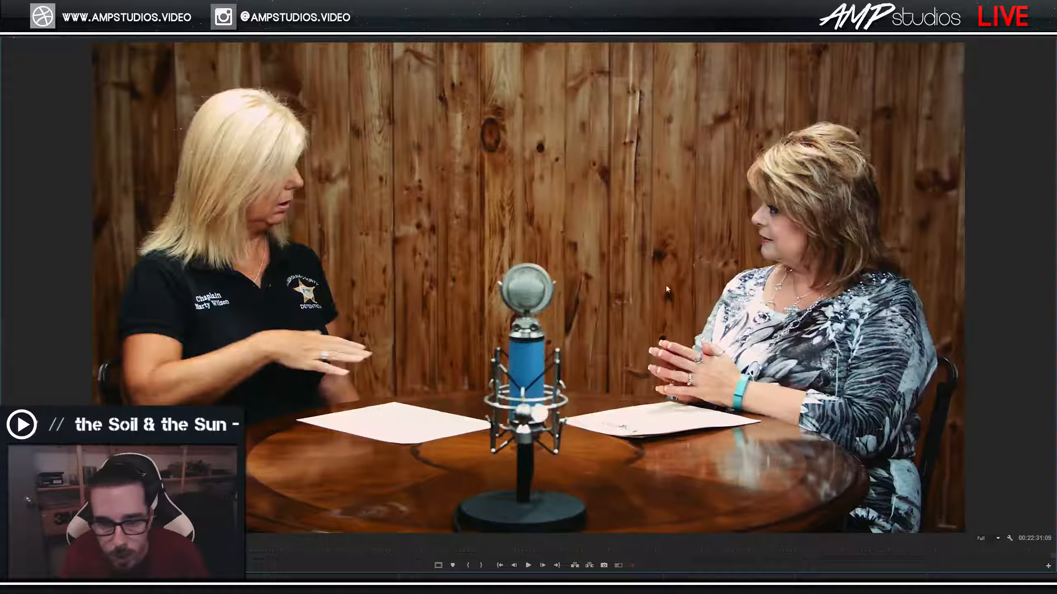
pyautogui.press('`')
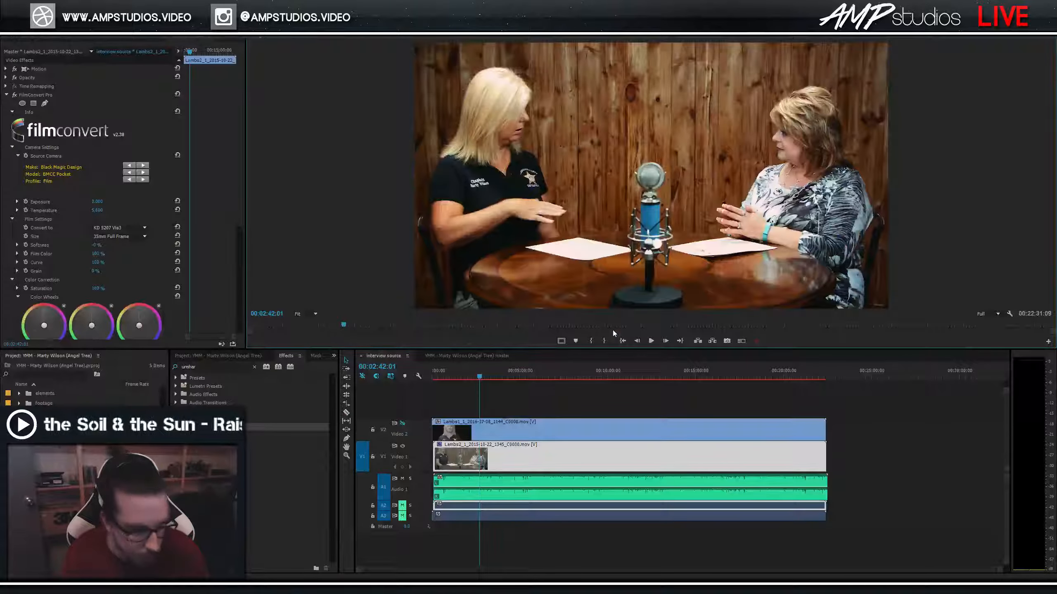
# Play from 00:02:57:13 and toggle Unsharp Mask off and on to compare sharpening.
pyautogui.click(481, 379)
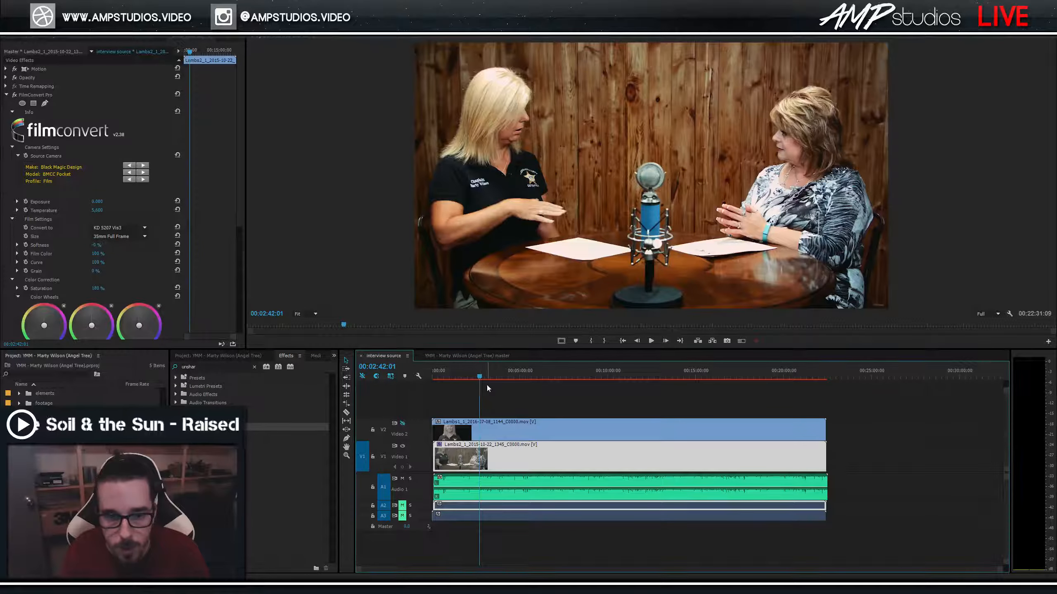
pyautogui.click(485, 376)
pyautogui.press('space')
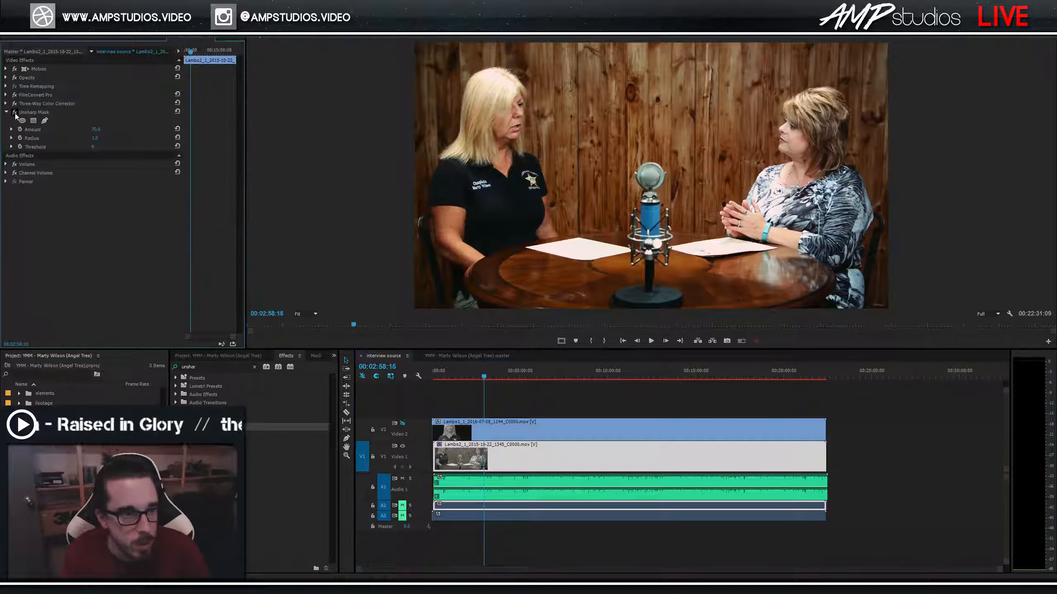
pyautogui.click(15, 113)
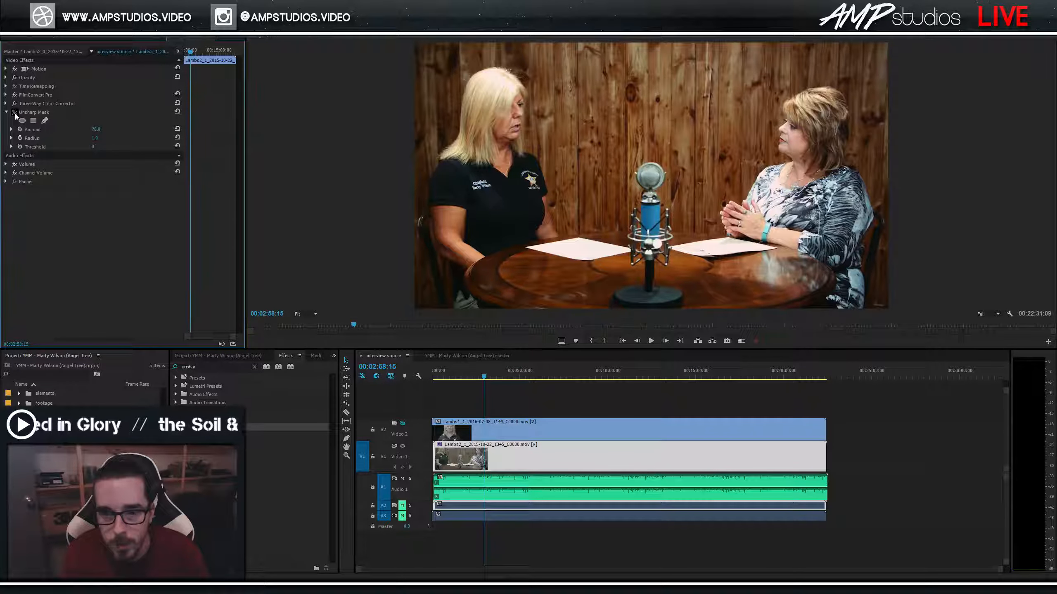
pyautogui.click(15, 113)
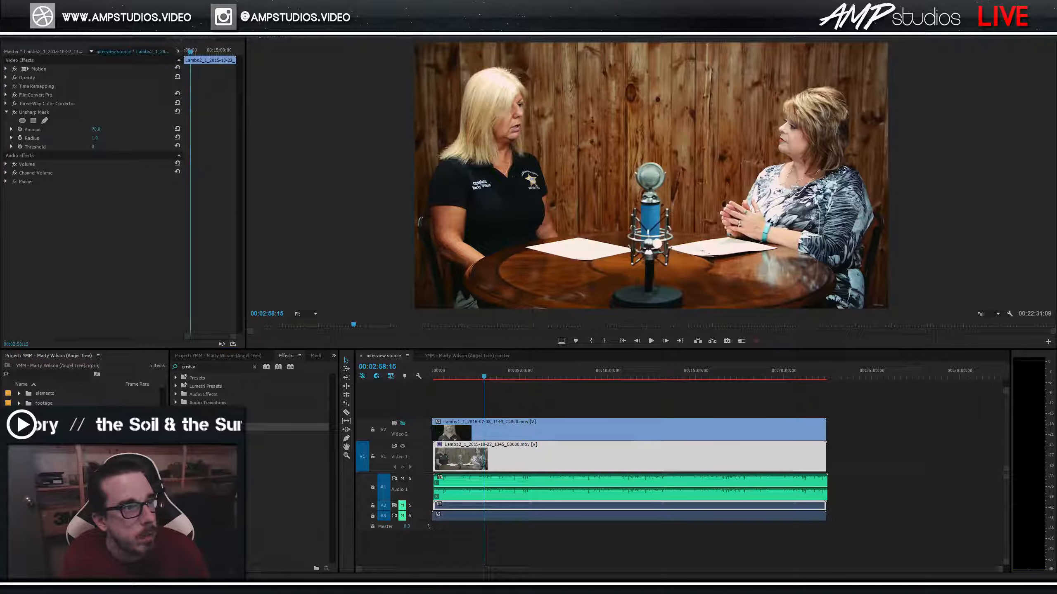
pyautogui.click(14, 113)
pyautogui.click(15, 113)
pyautogui.click(14, 114)
pyautogui.click(15, 113)
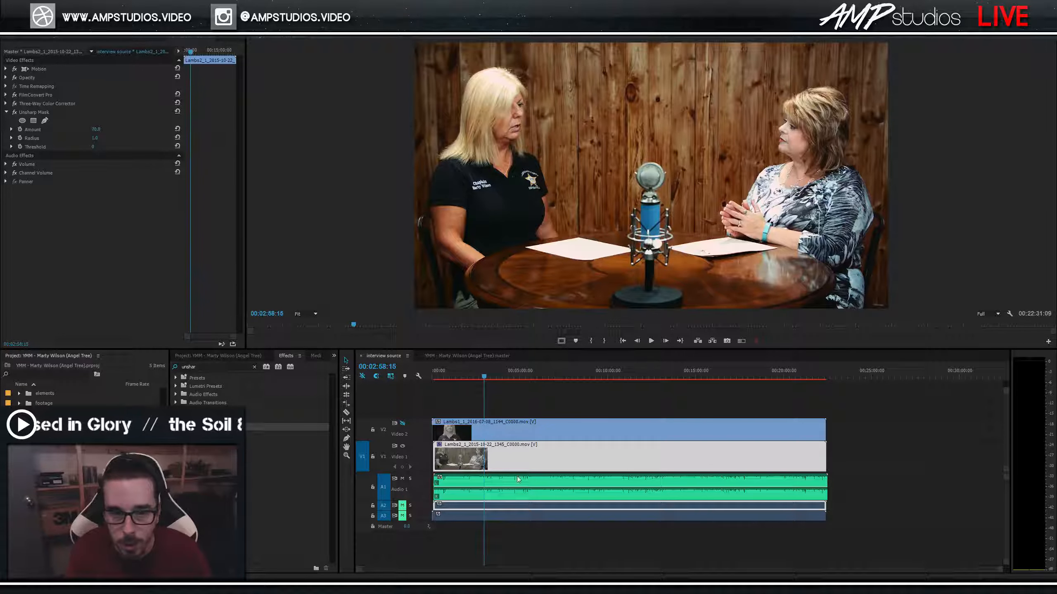
# Reselect the wide two-shot and toggle its Unsharp Mask once more to compare.
pyautogui.click(512, 432)
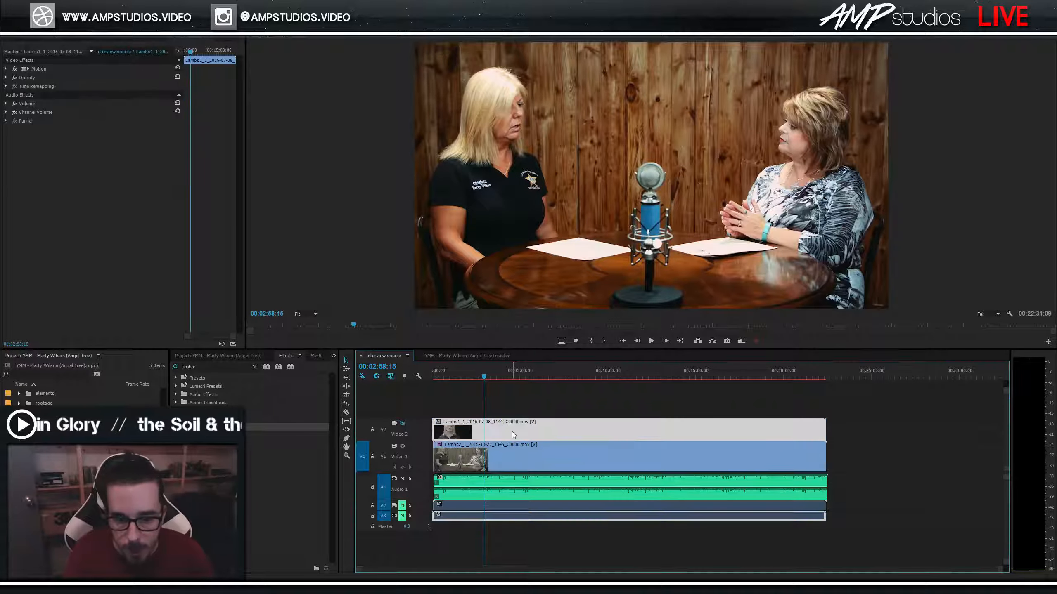
pyautogui.click(515, 459)
pyautogui.click(14, 114)
pyautogui.click(15, 114)
pyautogui.click(15, 113)
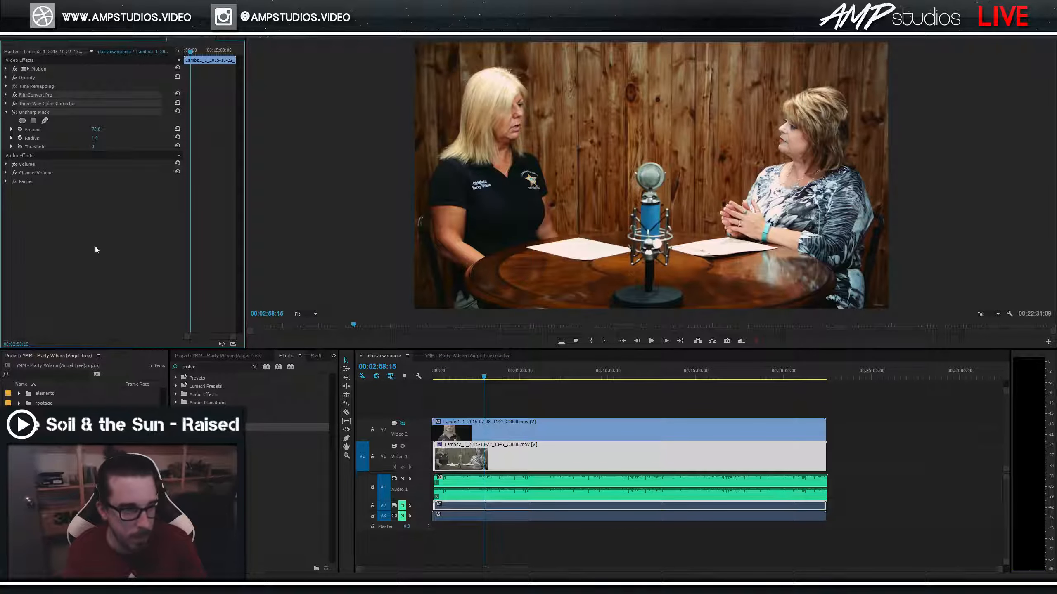
# Show the V2 track, select the close-up at 00:04:51:16, and expand its FilmConvert Pro settings.
pyautogui.click(402, 423)
pyautogui.click(522, 428)
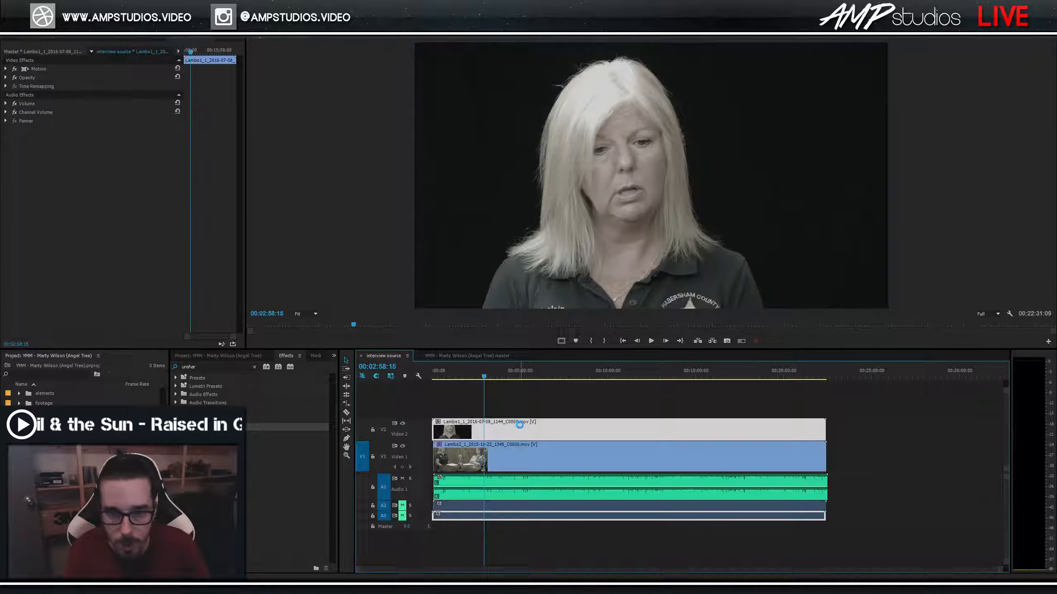
pyautogui.click(517, 373)
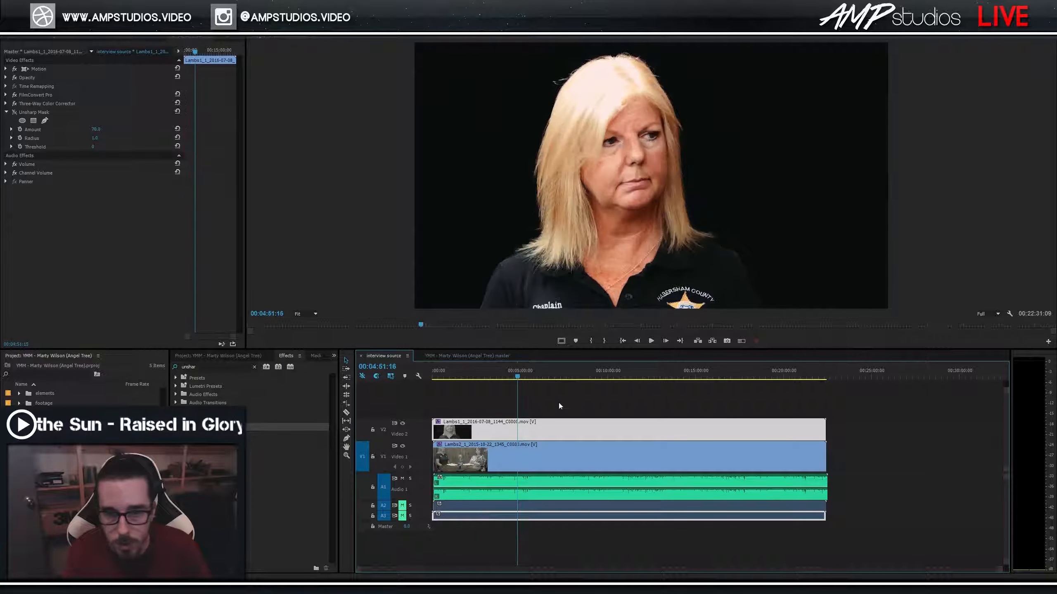
pyautogui.click(562, 407)
pyautogui.click(544, 422)
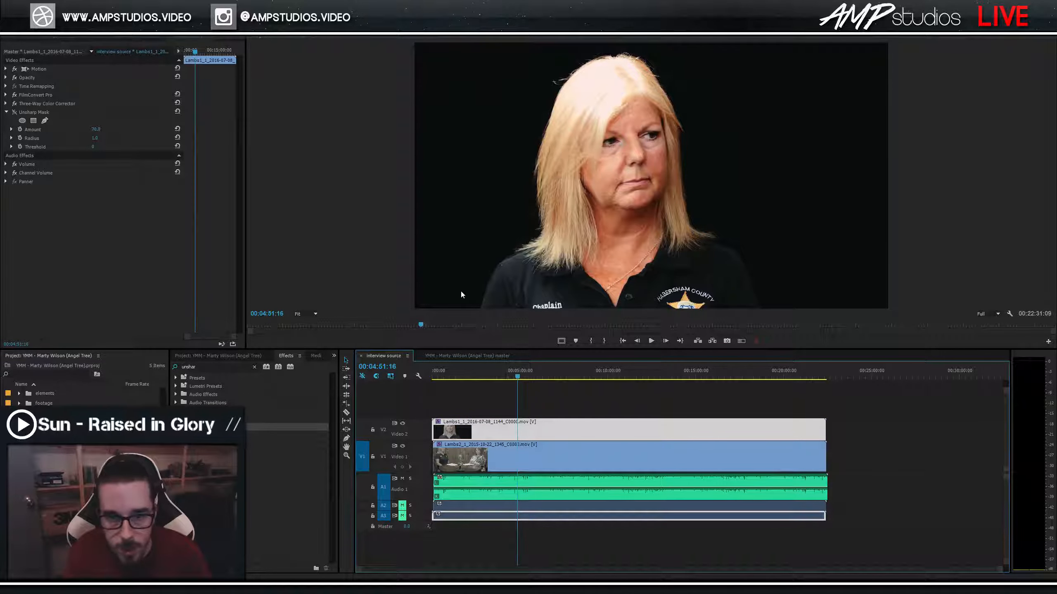
pyautogui.click(6, 96)
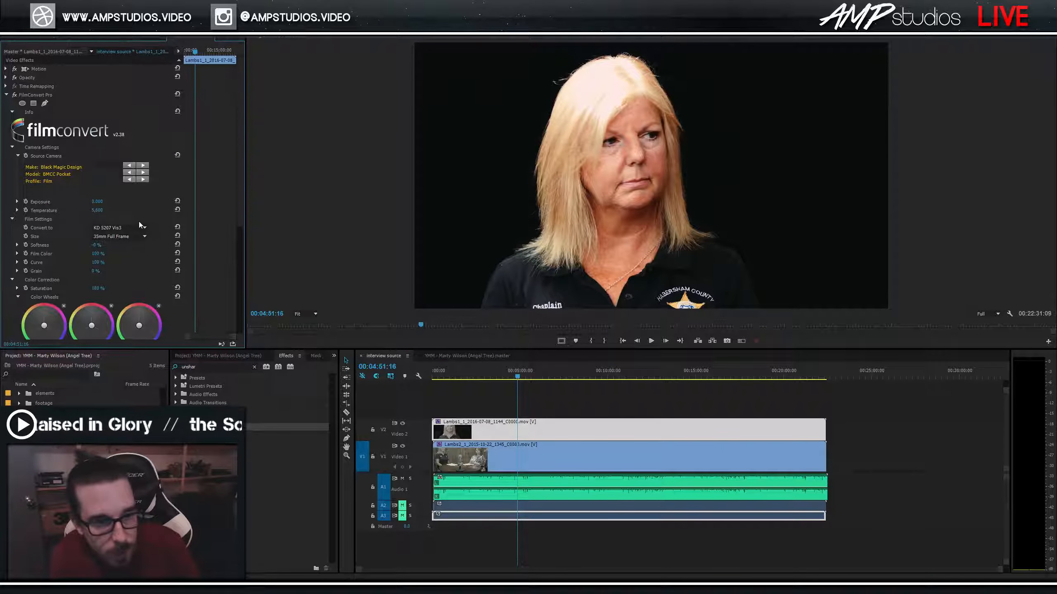
# Toggle V2's visibility repeatedly to compare the close-up's grade with the wide shot.
pyautogui.click(402, 422)
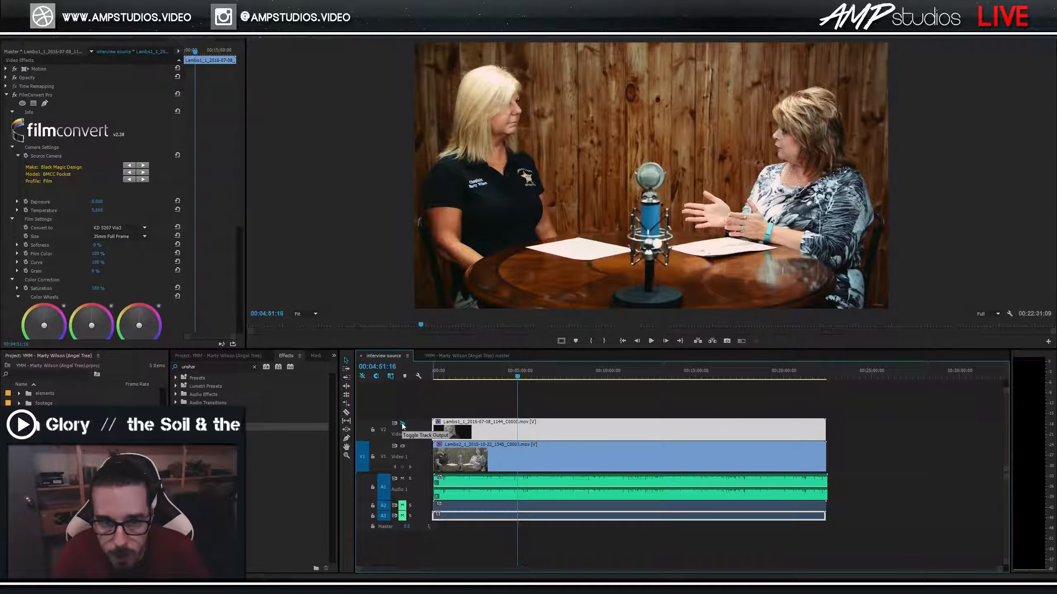
pyautogui.click(403, 423)
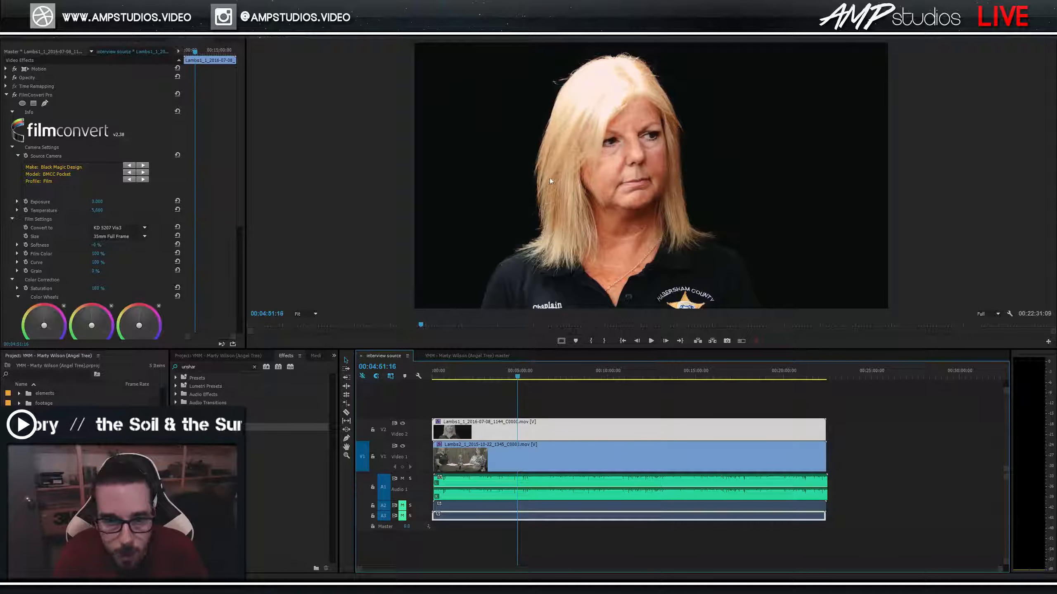
pyautogui.click(403, 423)
pyautogui.click(403, 424)
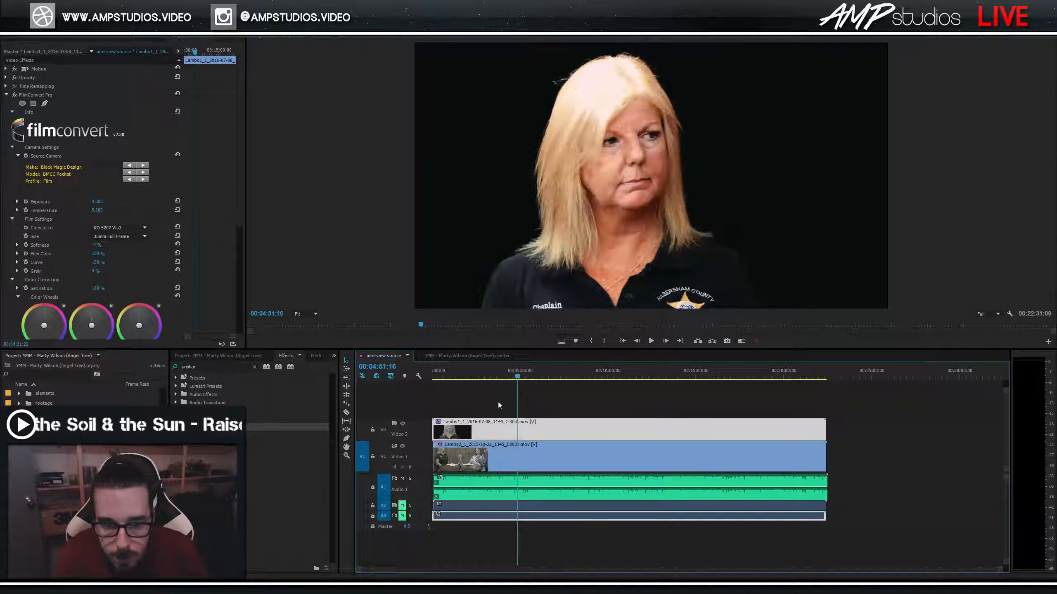
pyautogui.click(403, 423)
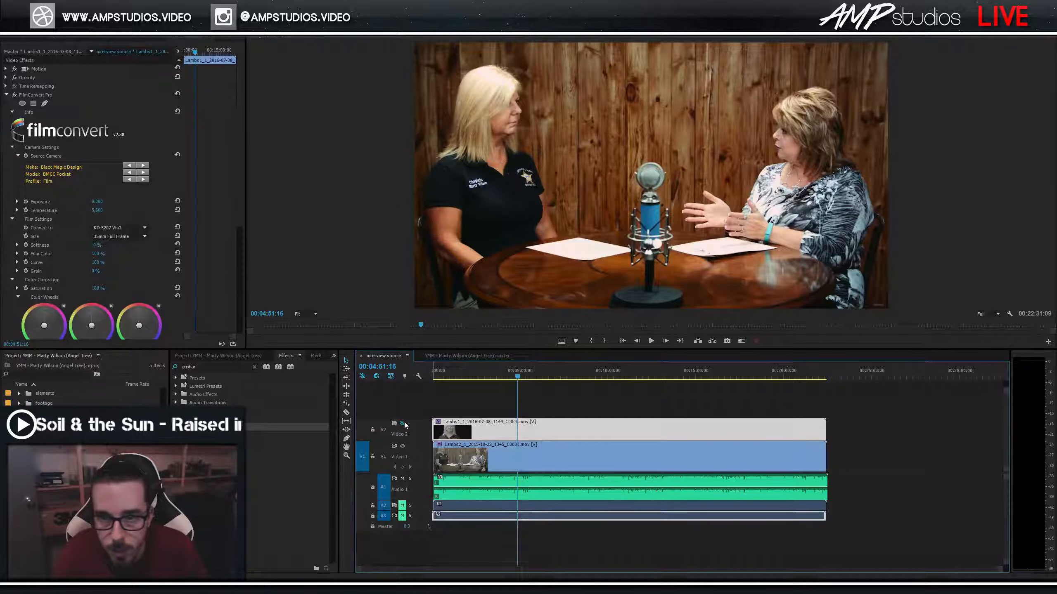
pyautogui.click(403, 423)
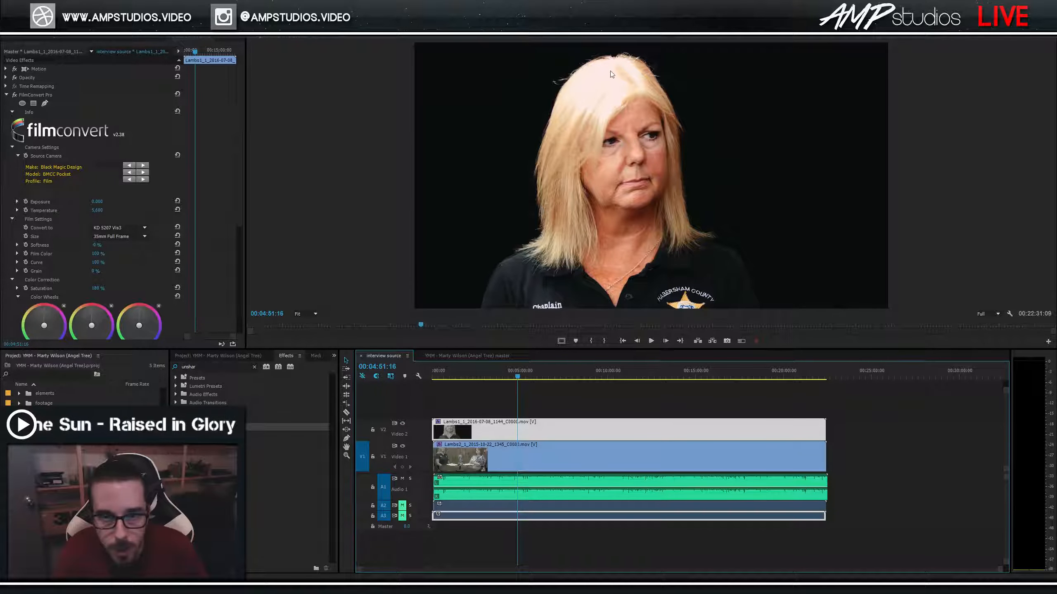
# Set the close-up's FilmConvert Exposure to -0.050, then -0.030, and preview later close-up footage.
pyautogui.click(98, 202)
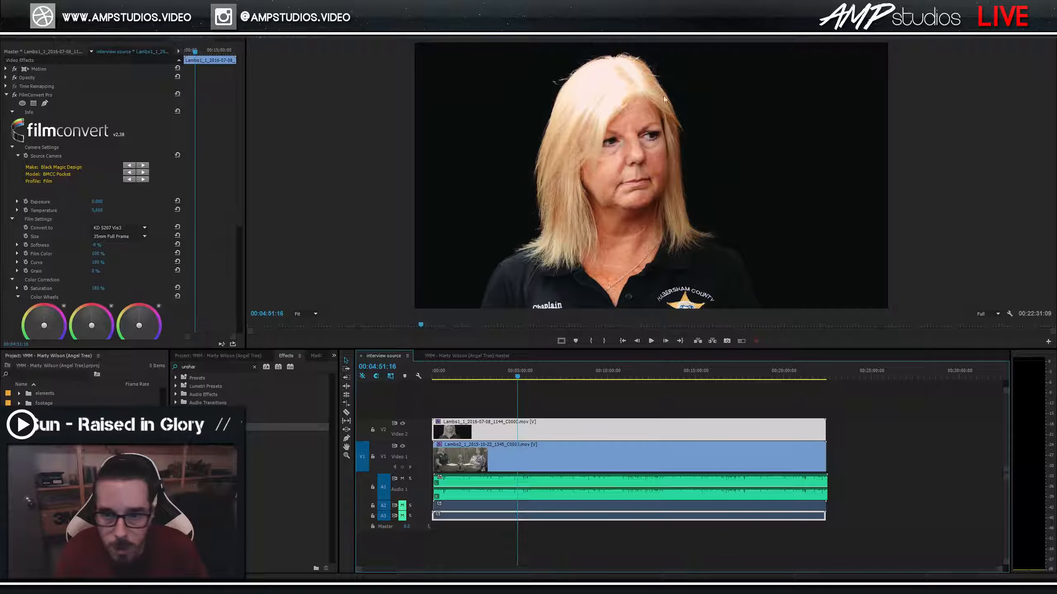
pyautogui.write('-0')
pyautogui.press('Return')
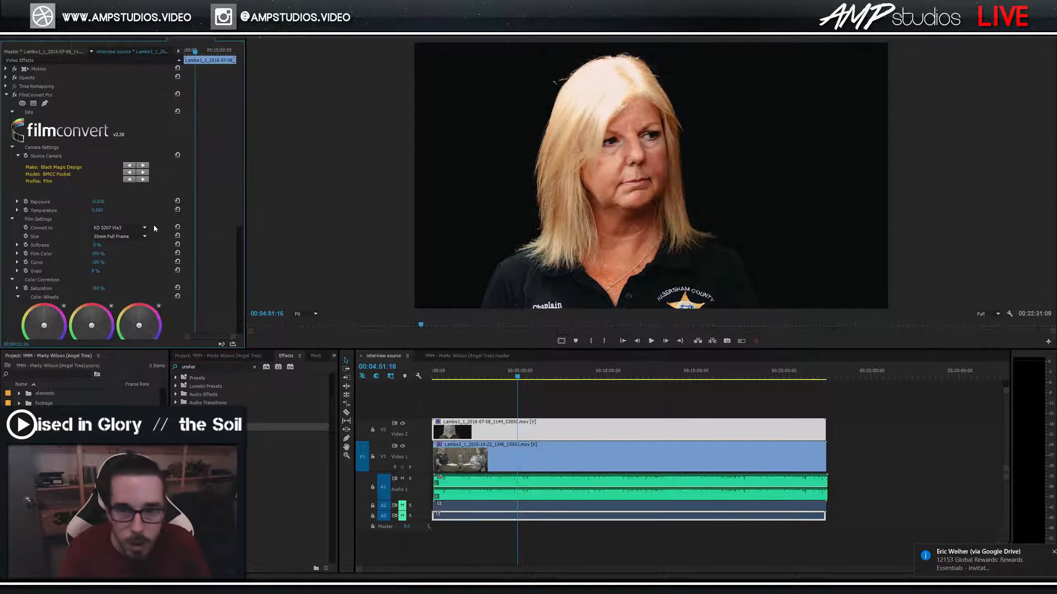
pyautogui.click(98, 201)
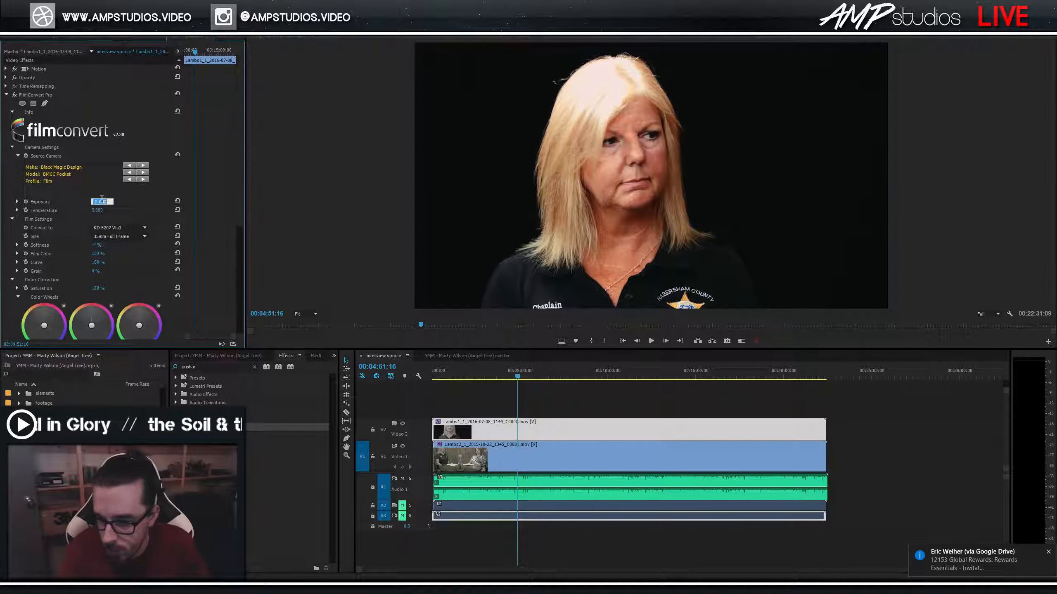
pyautogui.write('-0.08')
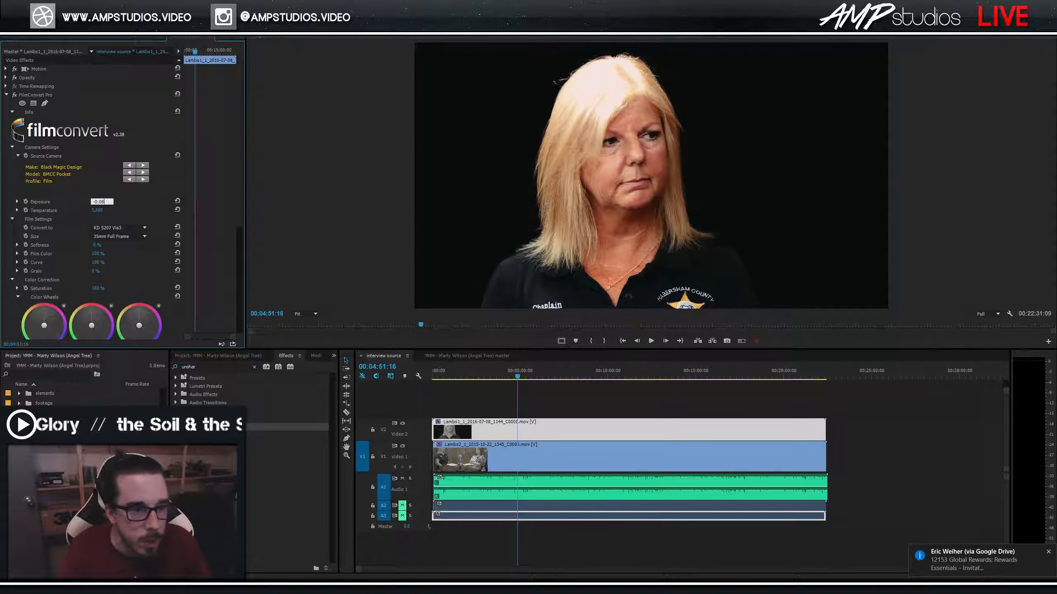
pyautogui.press('BackSpace')
pyautogui.press('BackSpace')
pyautogui.press('BackSpace')
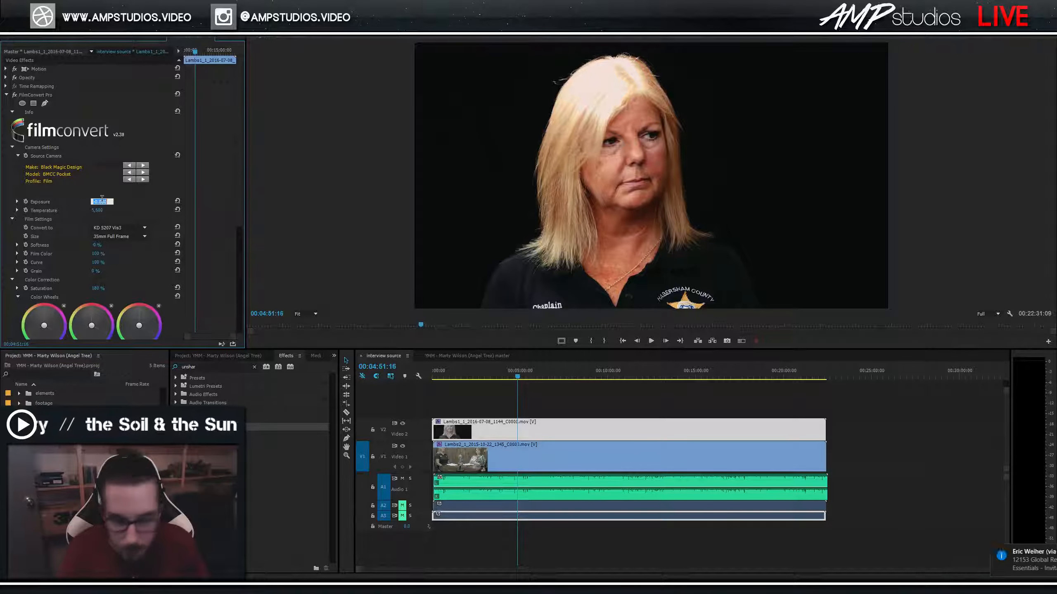
pyautogui.write('.03')
pyautogui.press('Return')
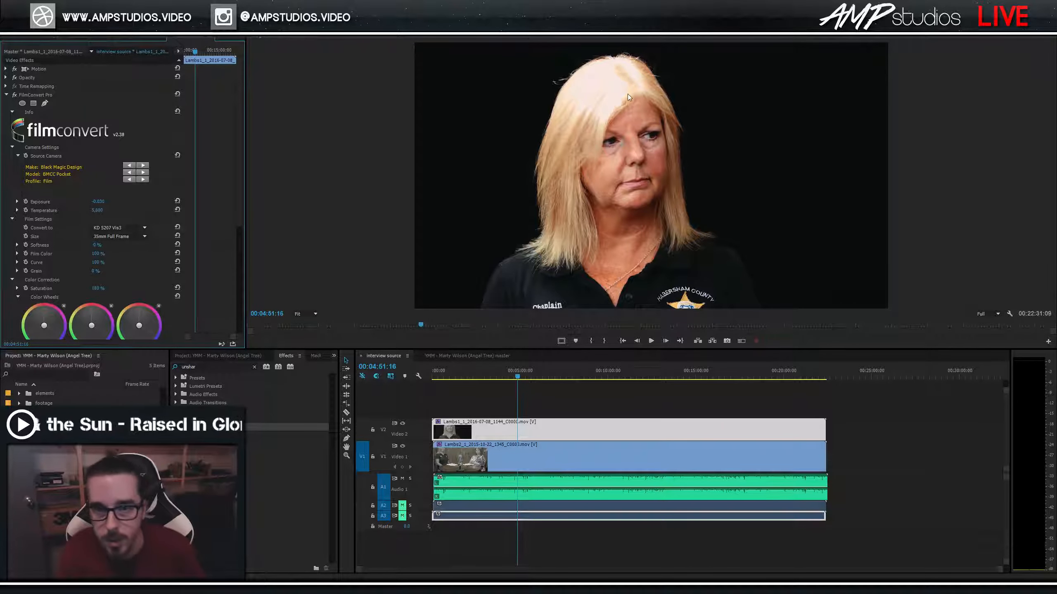
pyautogui.click(539, 378)
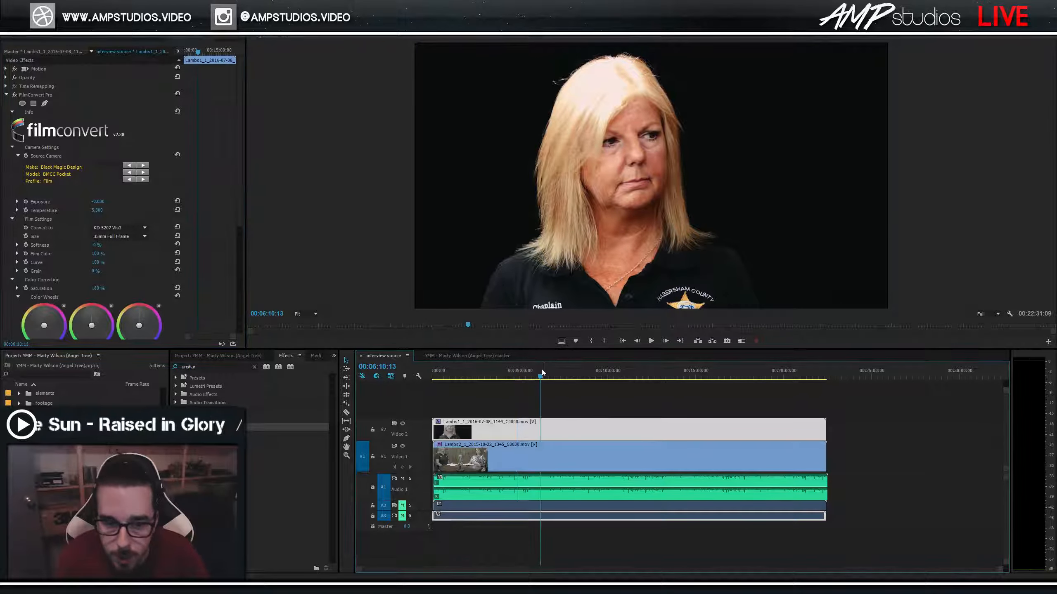
pyautogui.moveTo(582, 377); pyautogui.dragTo(532, 373)
# Switch to the interview master sequence, enable Multi-Camera view, and play it briefly.
pyautogui.click(547, 403)
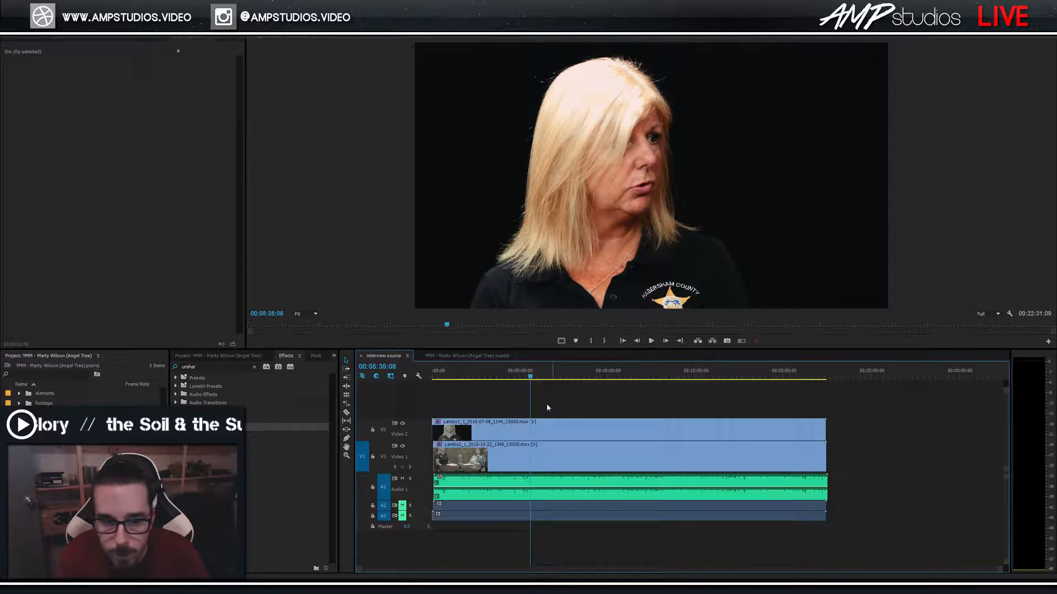
pyautogui.click(467, 355)
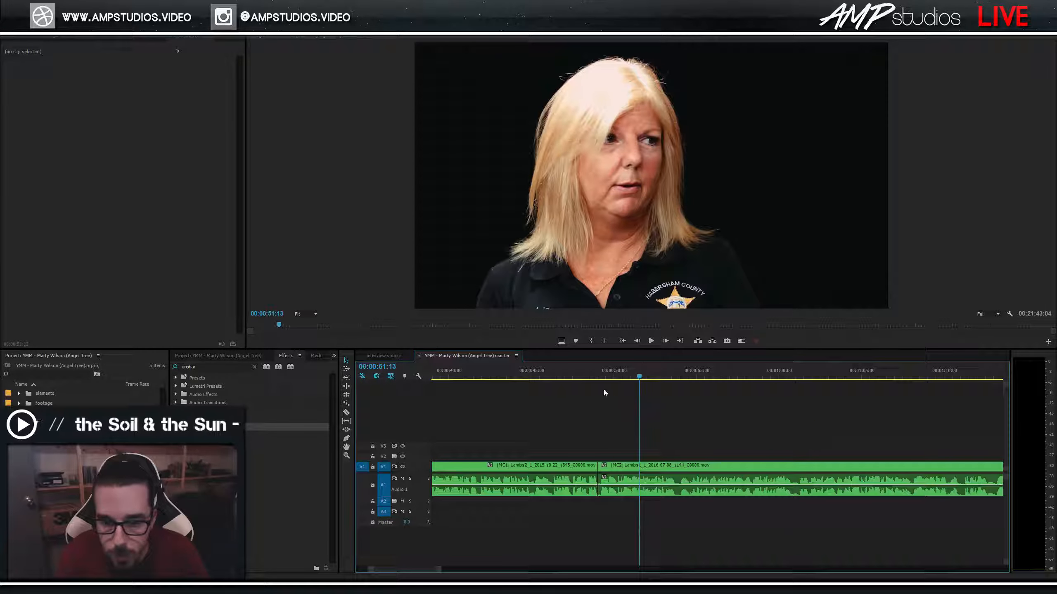
pyautogui.click(740, 341)
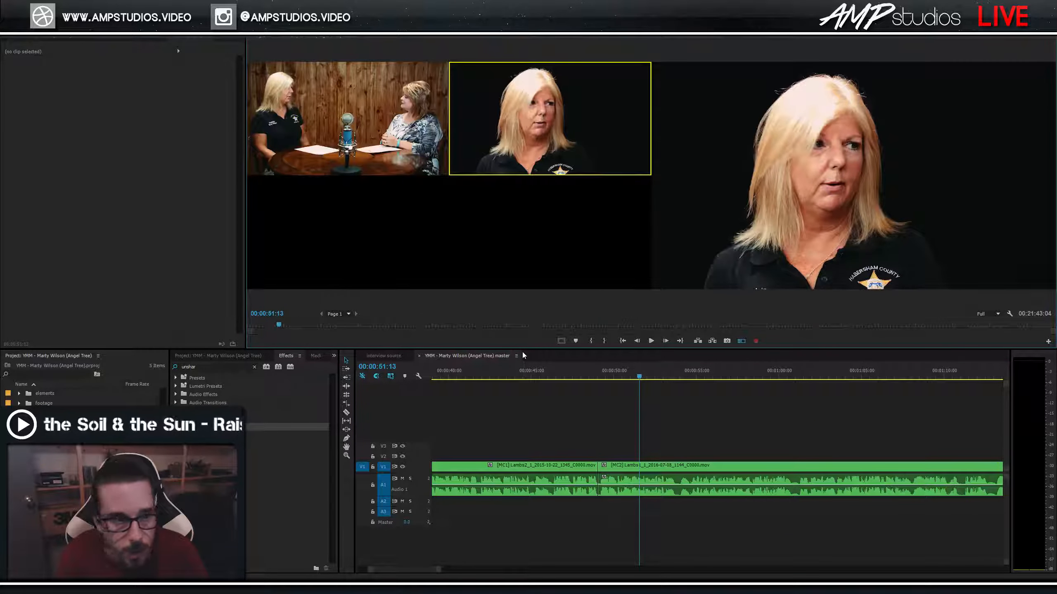
pyautogui.press('space')
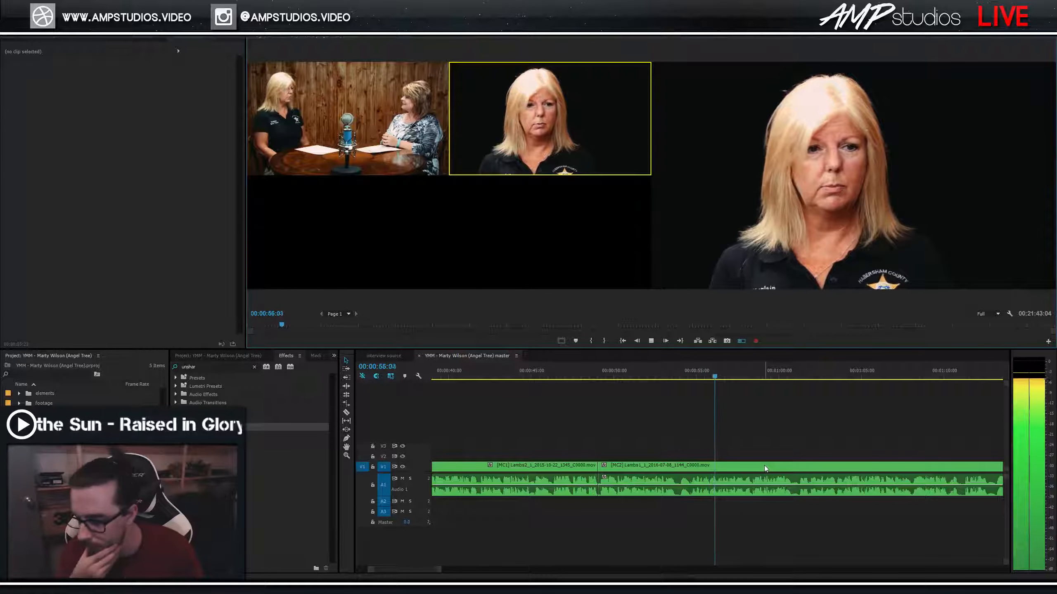
pyautogui.press('space')
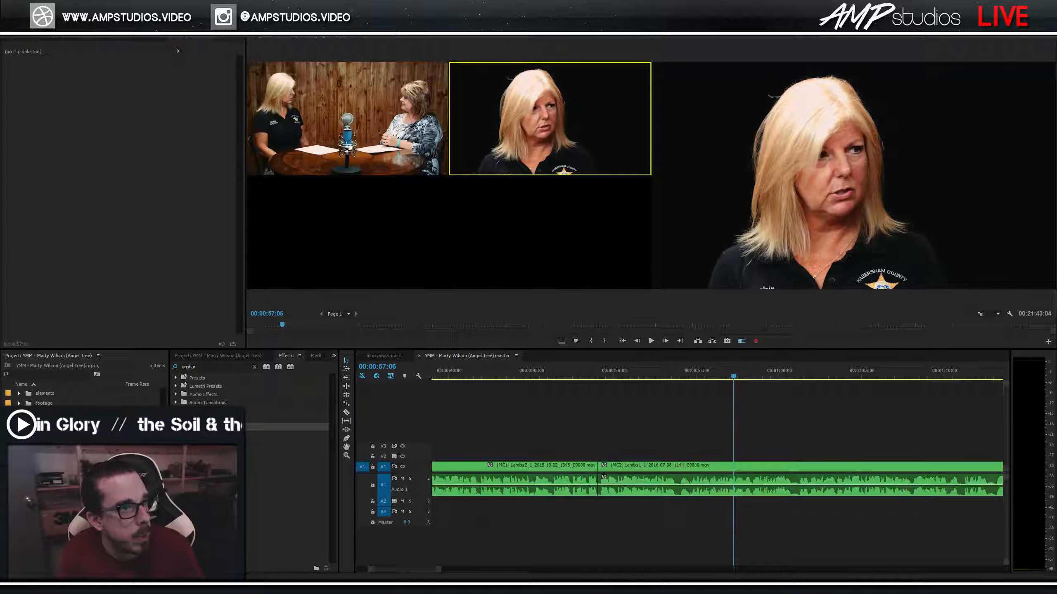
# During playback, cut to camera 1 (wide) near 1:01 and back to camera 2 near 1:09, then review from 1:04.
pyautogui.click(749, 403)
pyautogui.press('space')
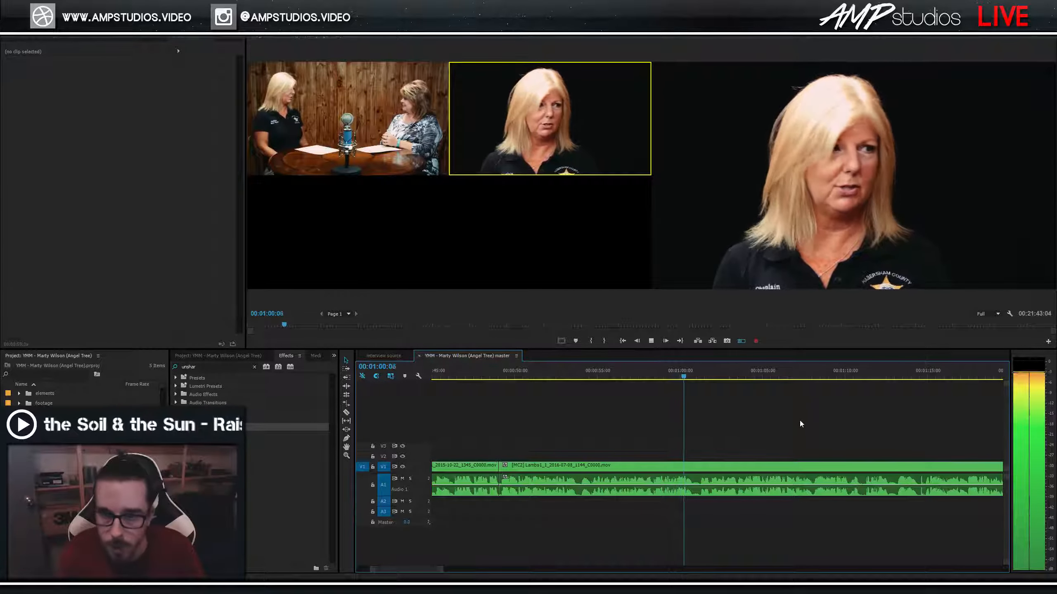
pyautogui.press('1')
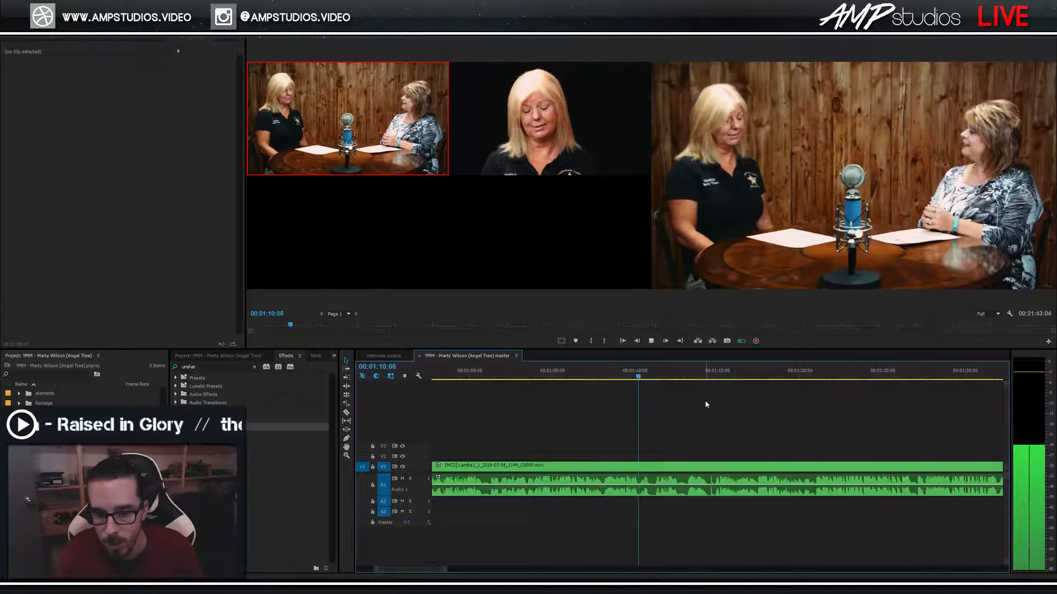
pyautogui.press('2')
pyautogui.press('space')
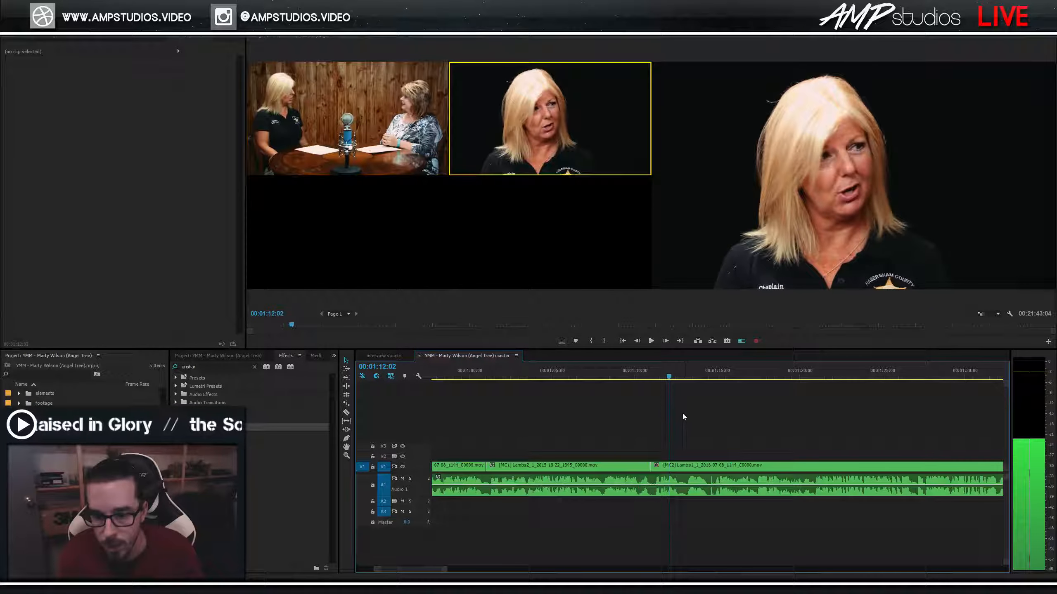
pyautogui.click(630, 375)
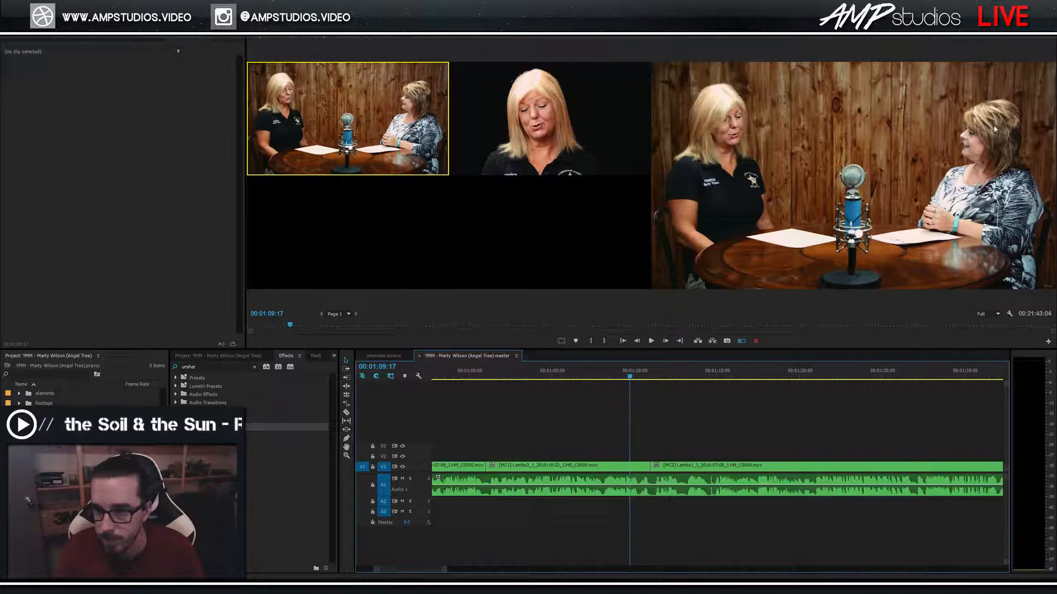
pyautogui.click(546, 373)
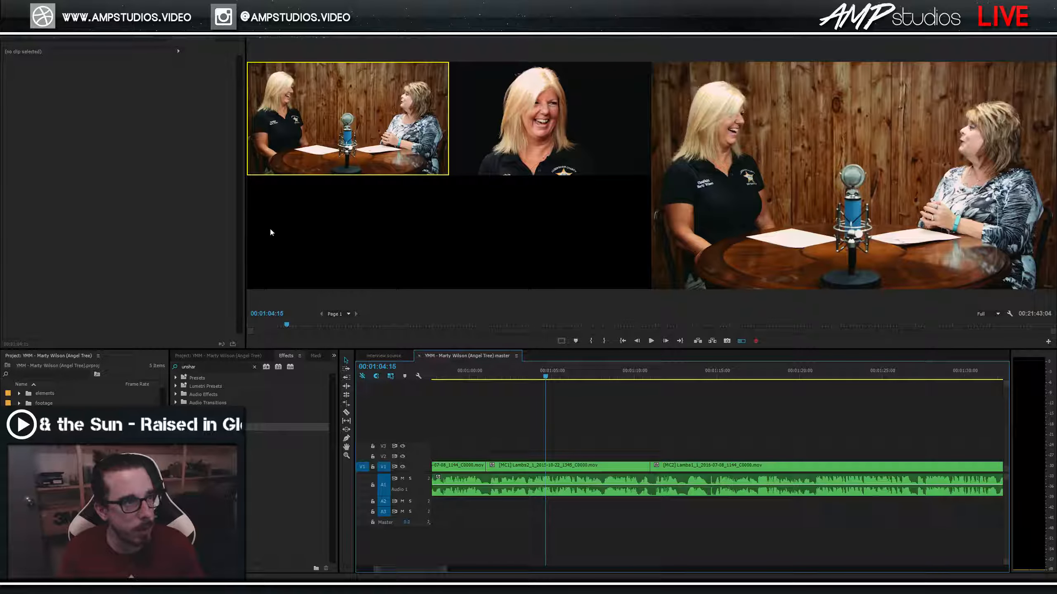
pyautogui.press('space')
pyautogui.press('space')
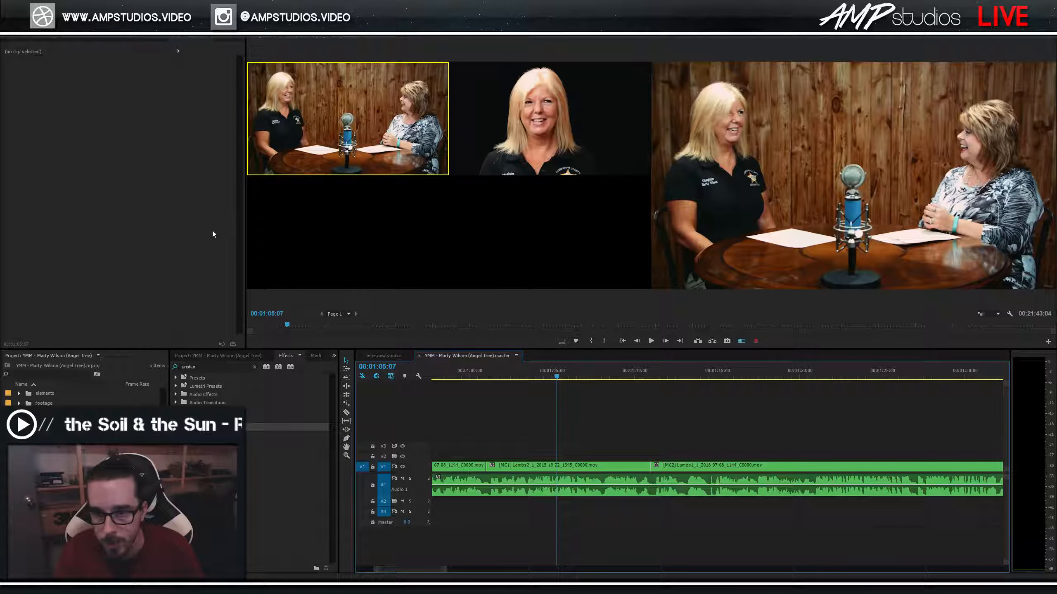
# Zoom out, then during playback cut to the close-up (2) and the wide shot (1) near 1:20.
pyautogui.press('space')
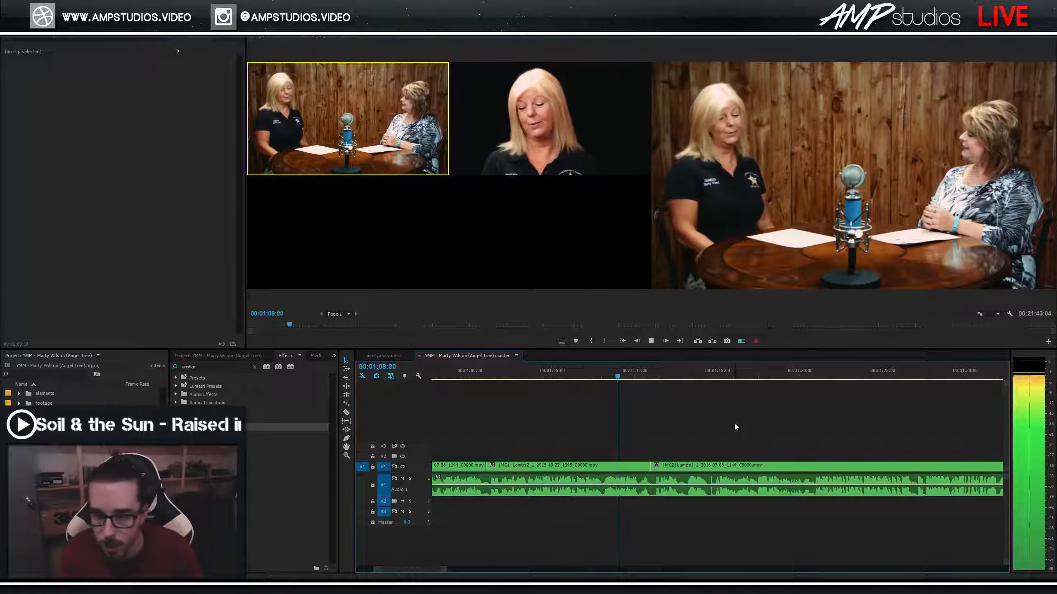
pyautogui.press('-')
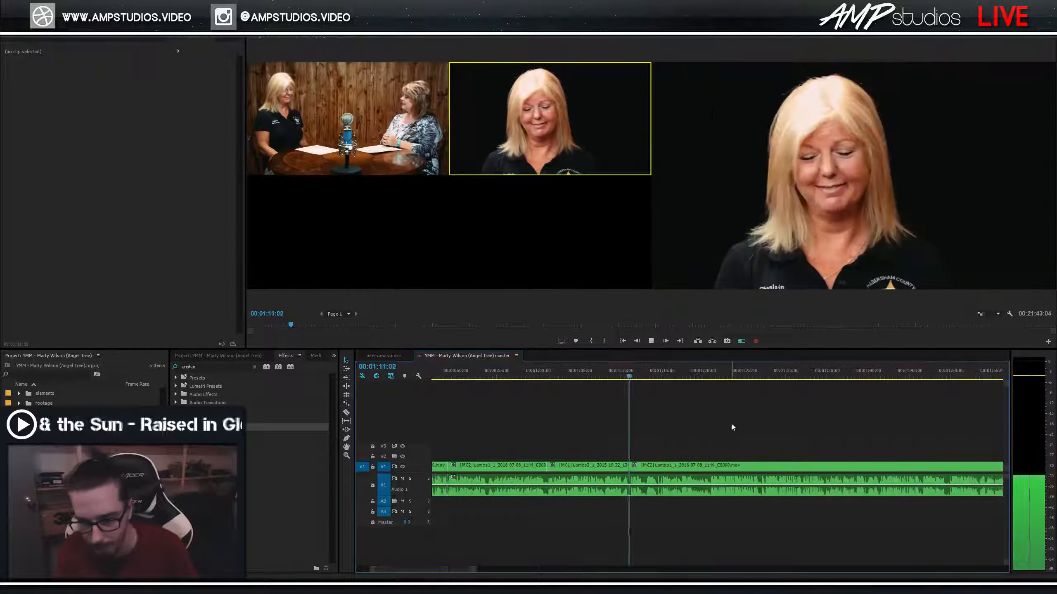
pyautogui.scroll(-2, 731, 422)
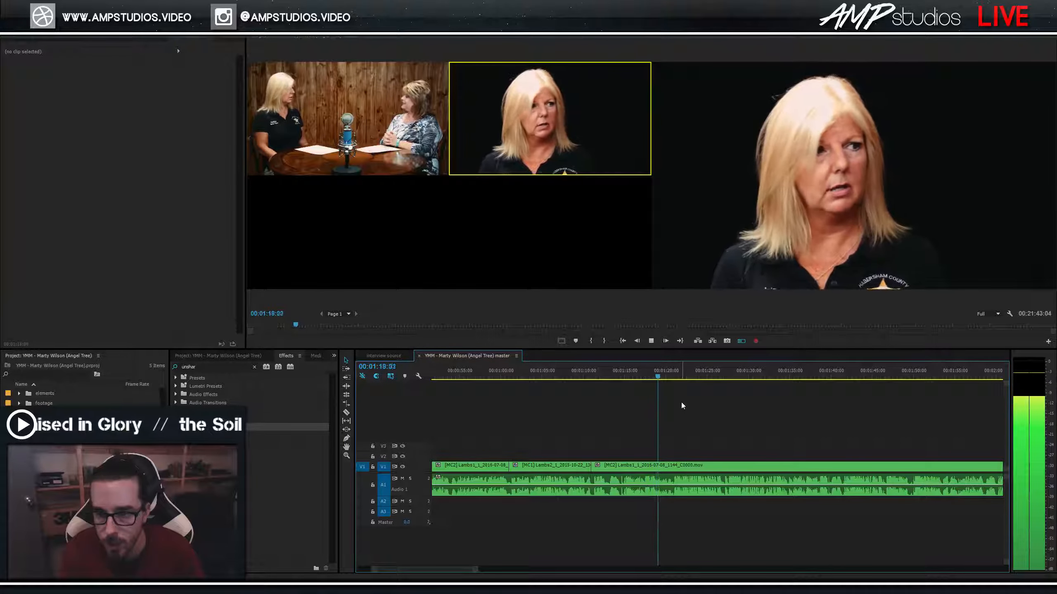
pyautogui.press('2')
pyautogui.press('space')
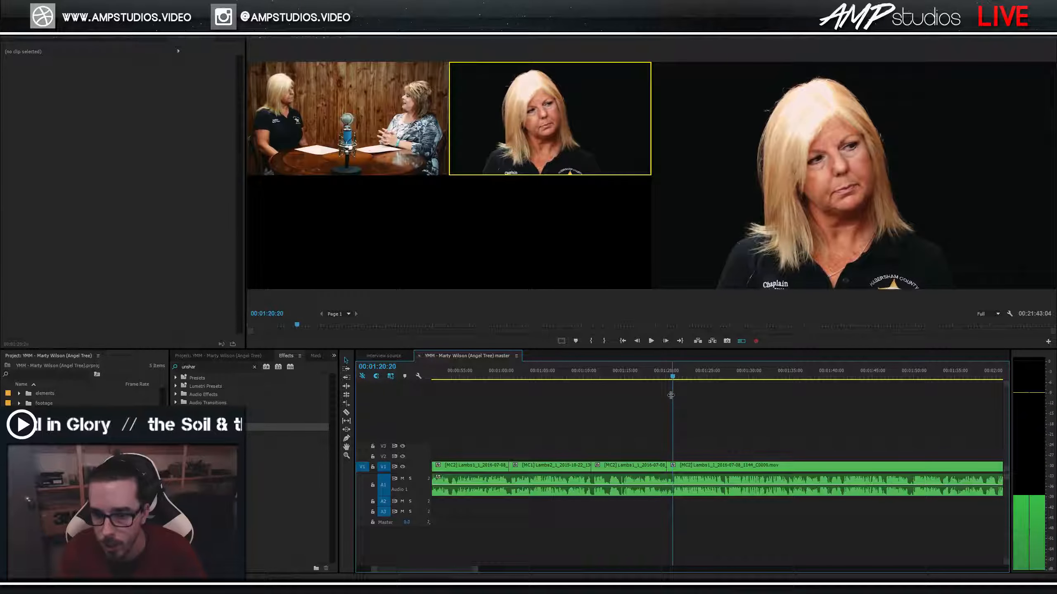
pyautogui.click(656, 369)
pyautogui.press('space')
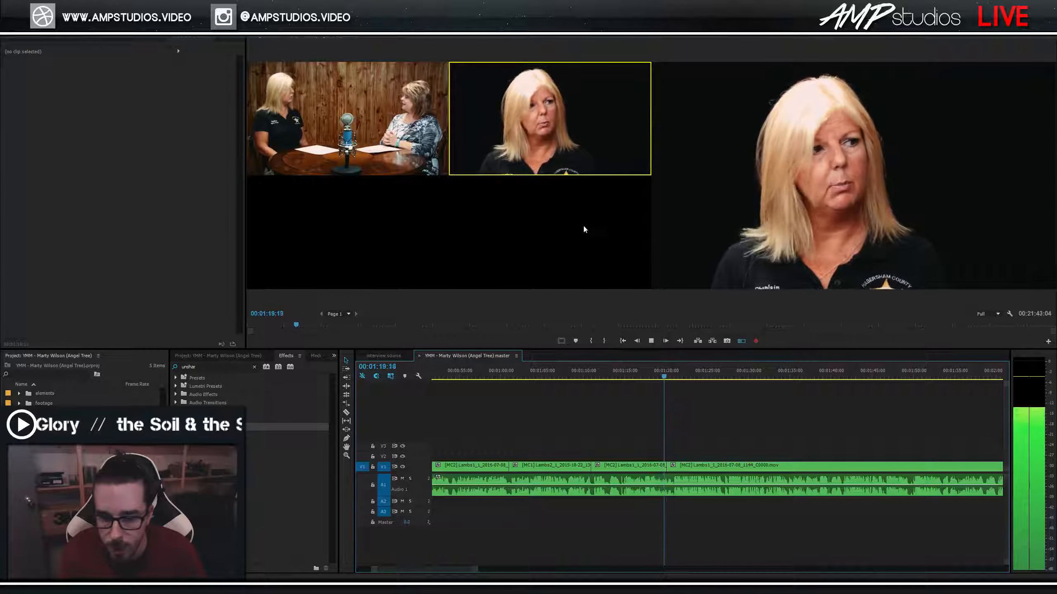
pyautogui.press('space')
pyautogui.press('1')
# Roll the close-up to wide cut slightly later with the Rolling Edit tool (N) and replay it.
pyautogui.click(660, 377)
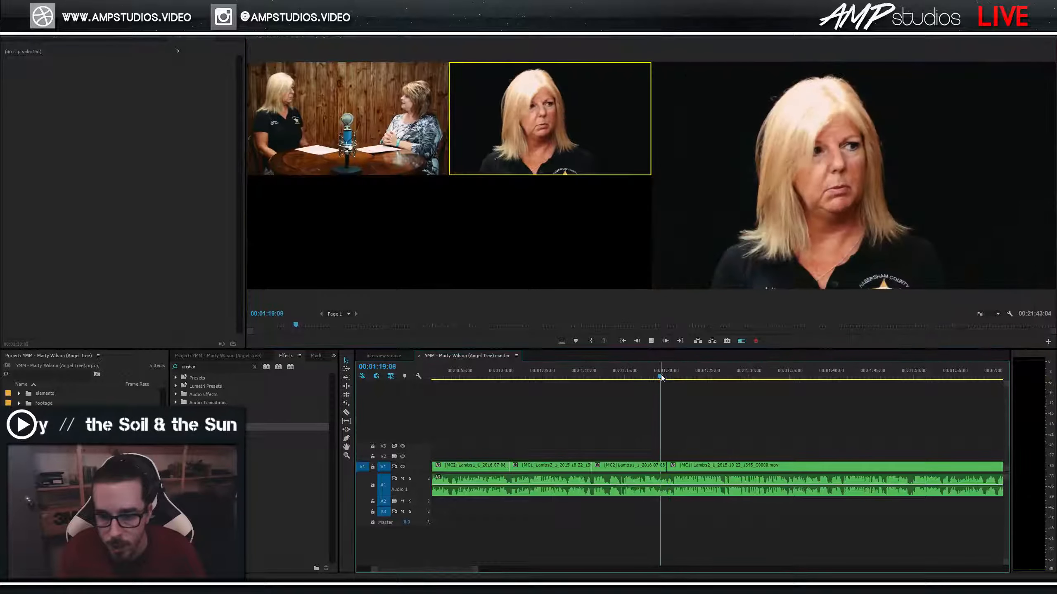
pyautogui.press('space')
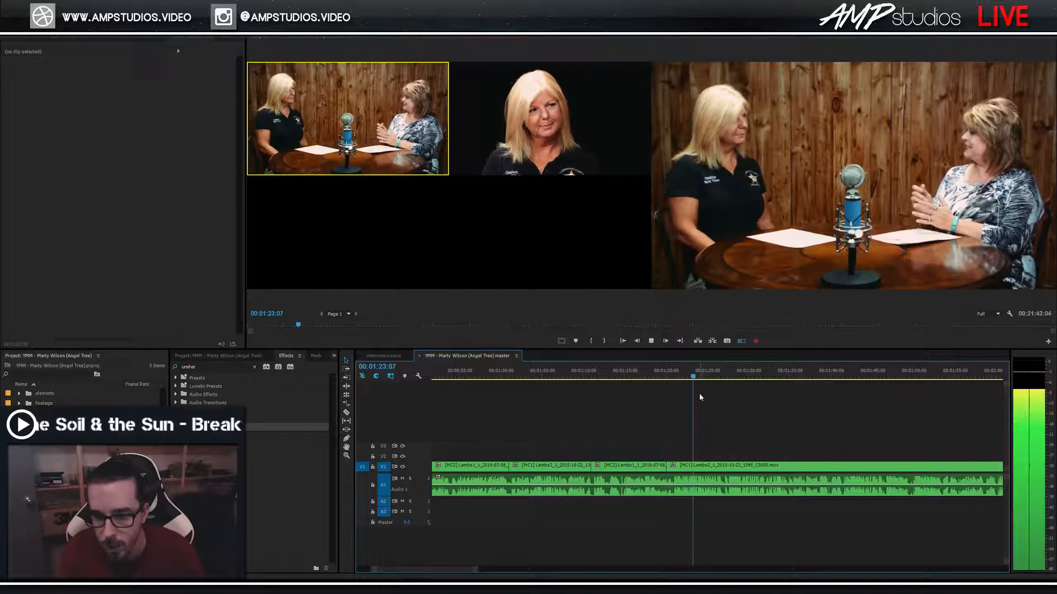
pyautogui.click(668, 377)
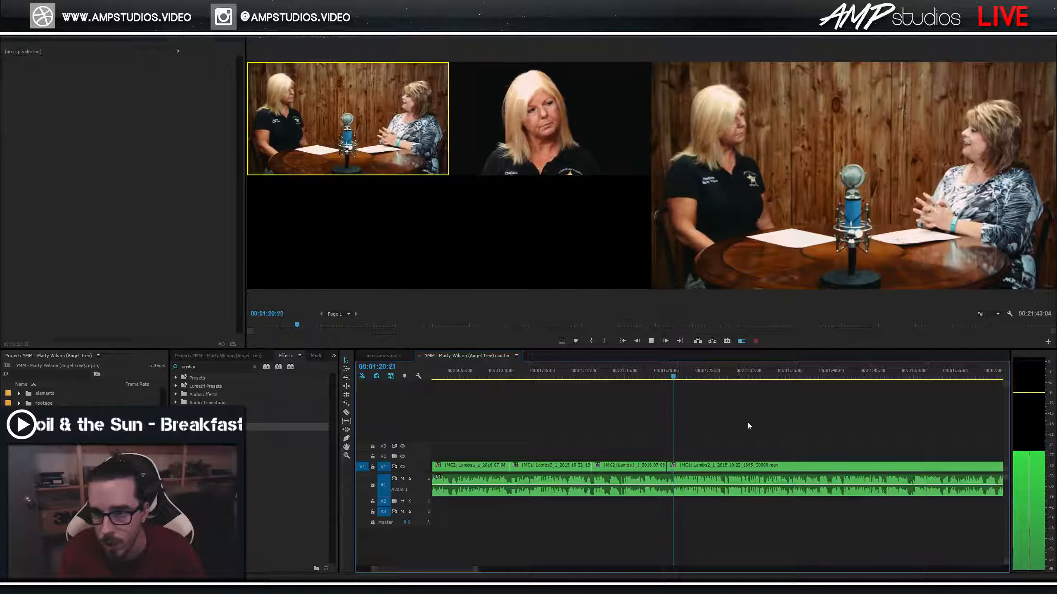
pyautogui.press('space')
pyautogui.scroll(-2, 664, 421)
pyautogui.press('n')
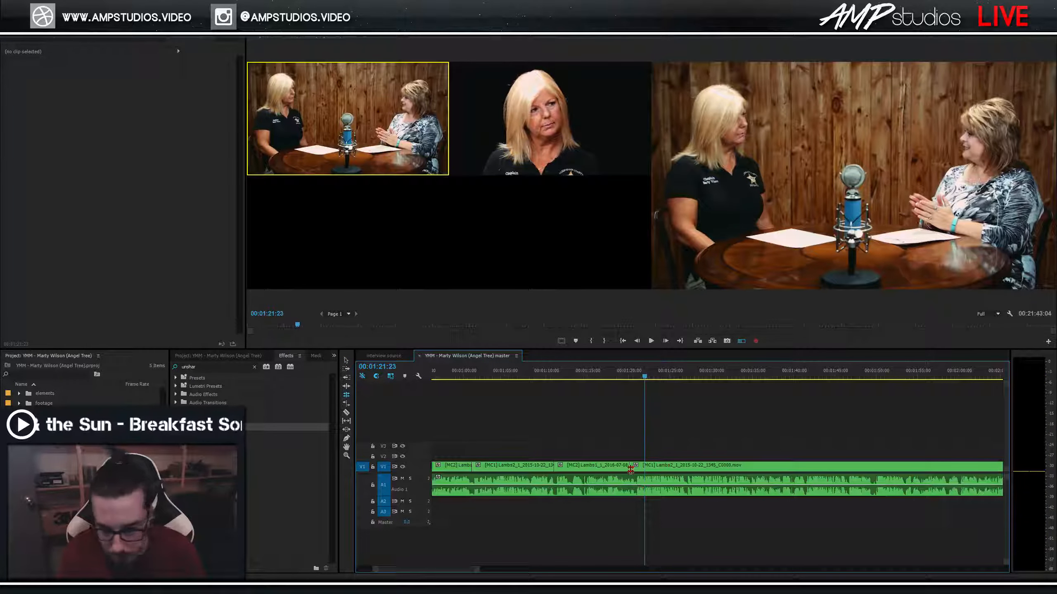
pyautogui.moveTo(631, 469); pyautogui.dragTo(634, 469)
pyautogui.click(626, 369)
pyautogui.press('space')
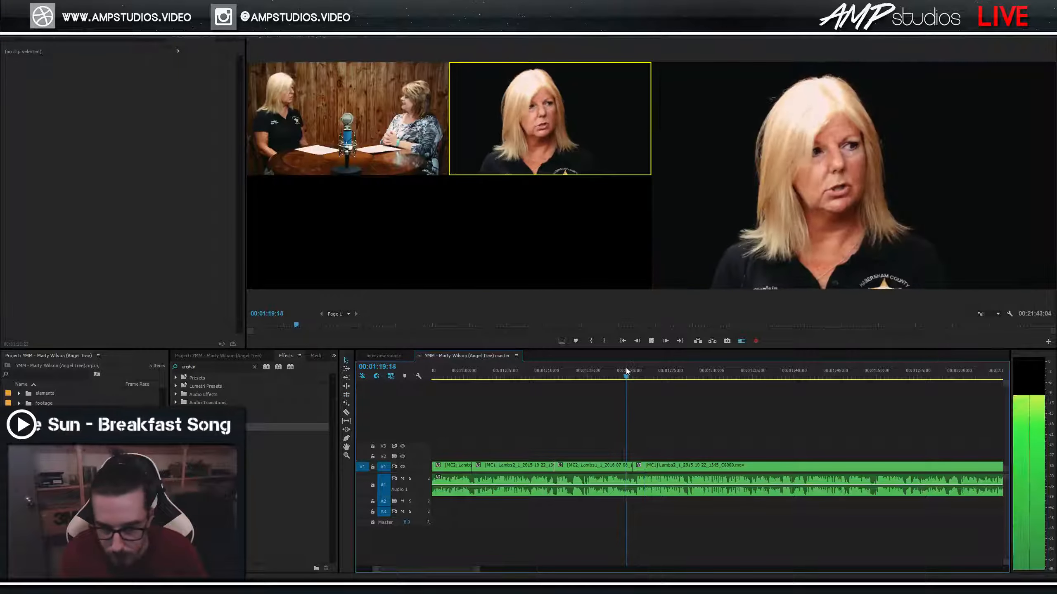
pyautogui.press('space')
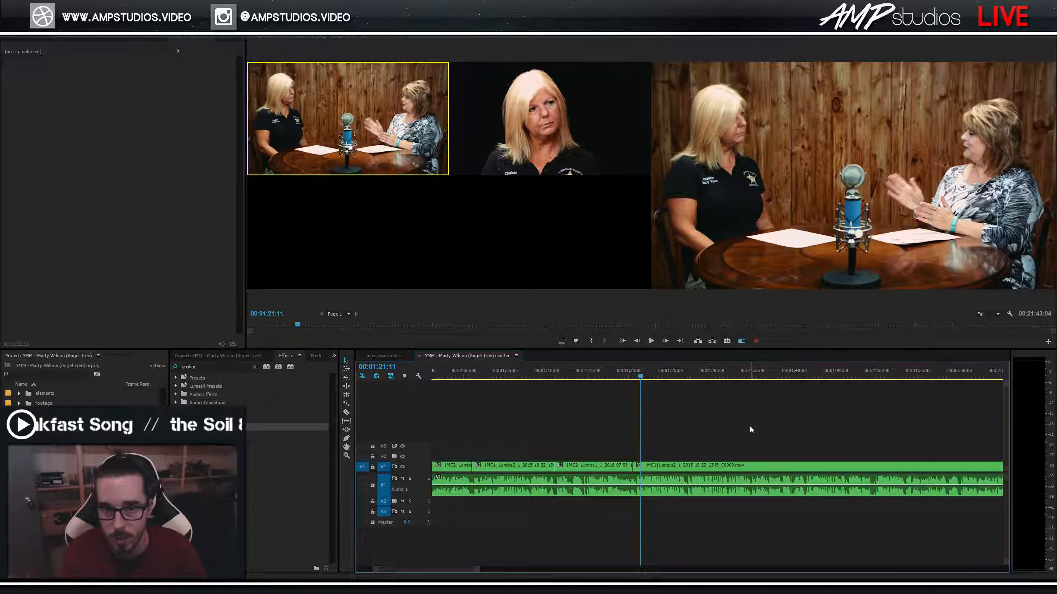
# Replay the cut from 1:19:04 on the wide angle and save the project.
pyautogui.press('space')
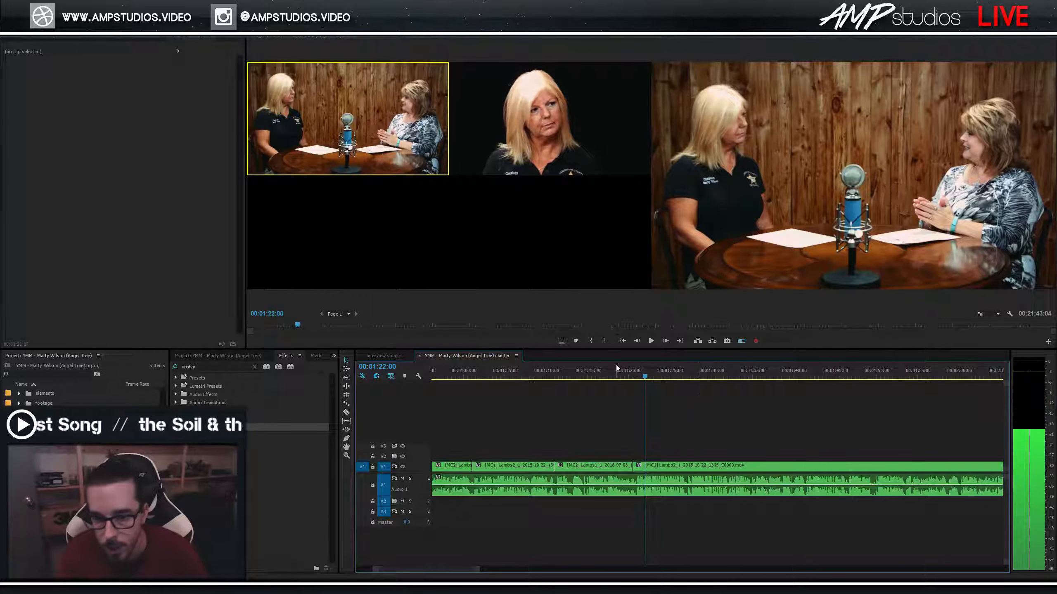
pyautogui.click(617, 375)
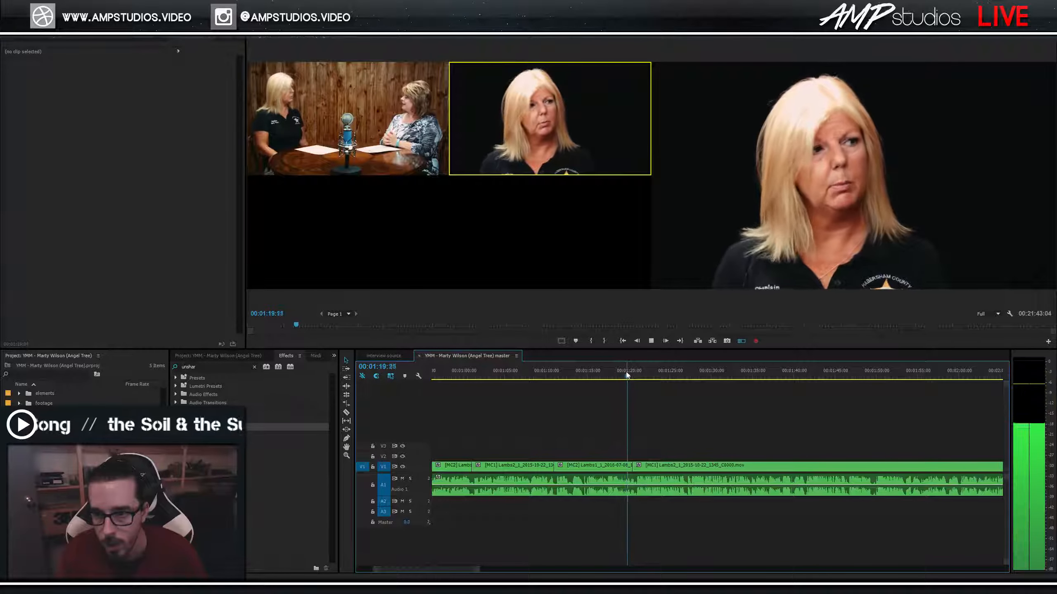
pyautogui.press('space')
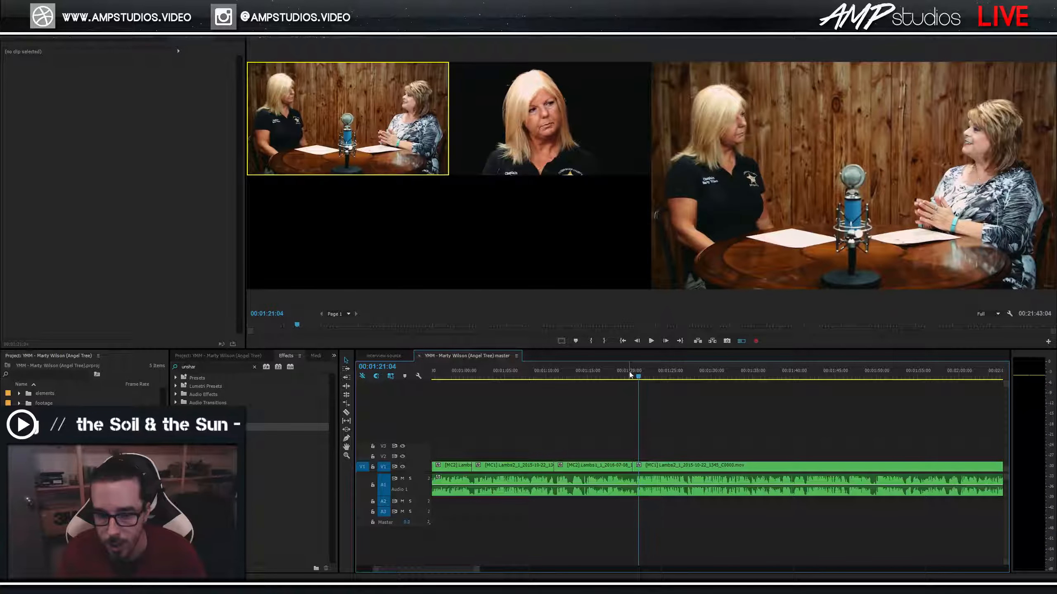
pyautogui.click(622, 376)
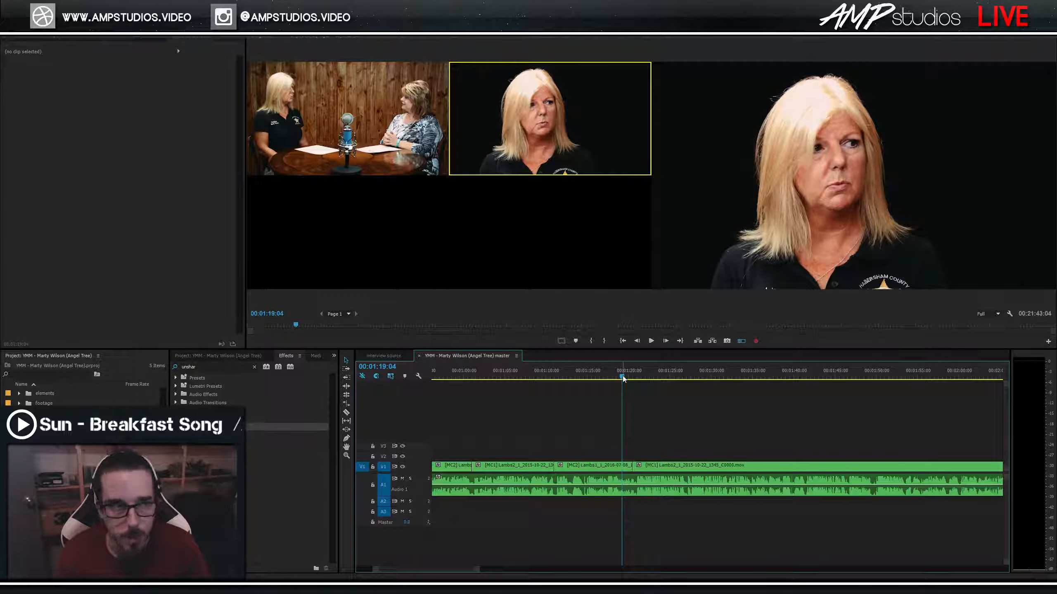
pyautogui.press('space')
pyautogui.press('1')
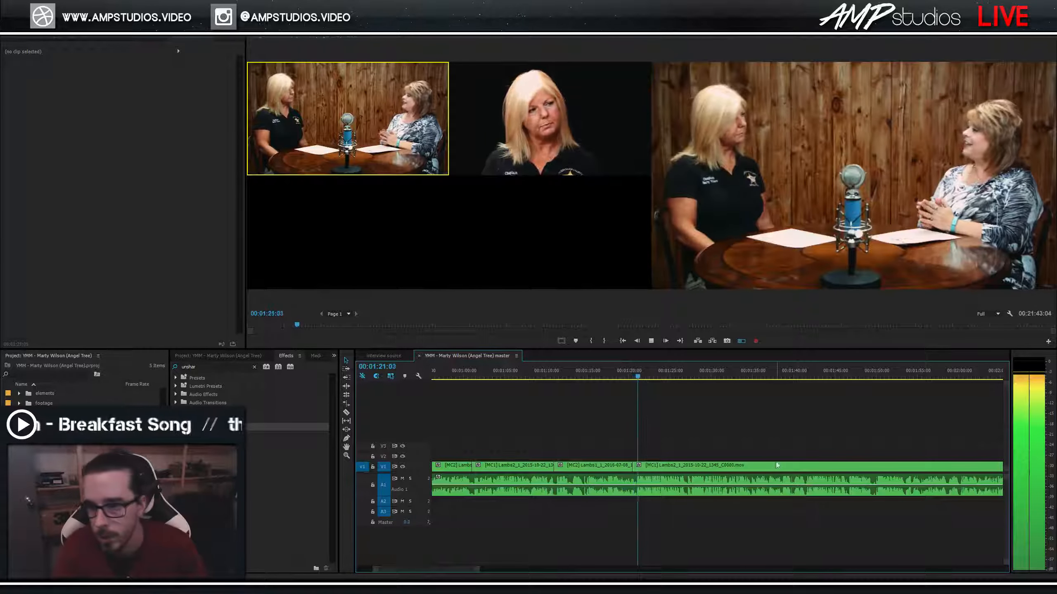
pyautogui.hotkey('ctrl', 's')
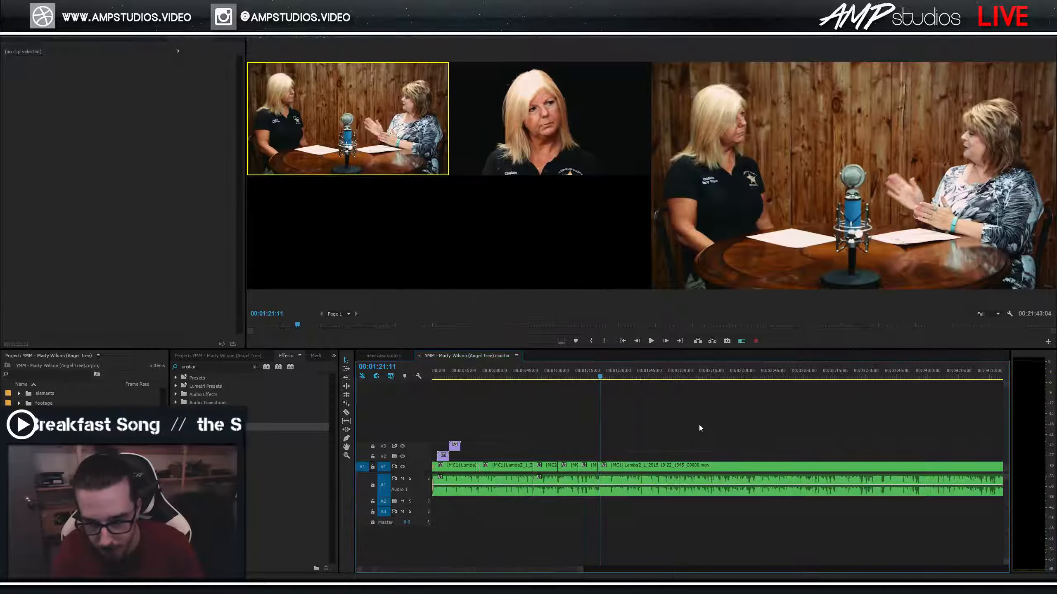
# Zoom the timeline out and review the interview from about 1:38 to 1:45:14.
pyautogui.press('space')
pyautogui.press('-')
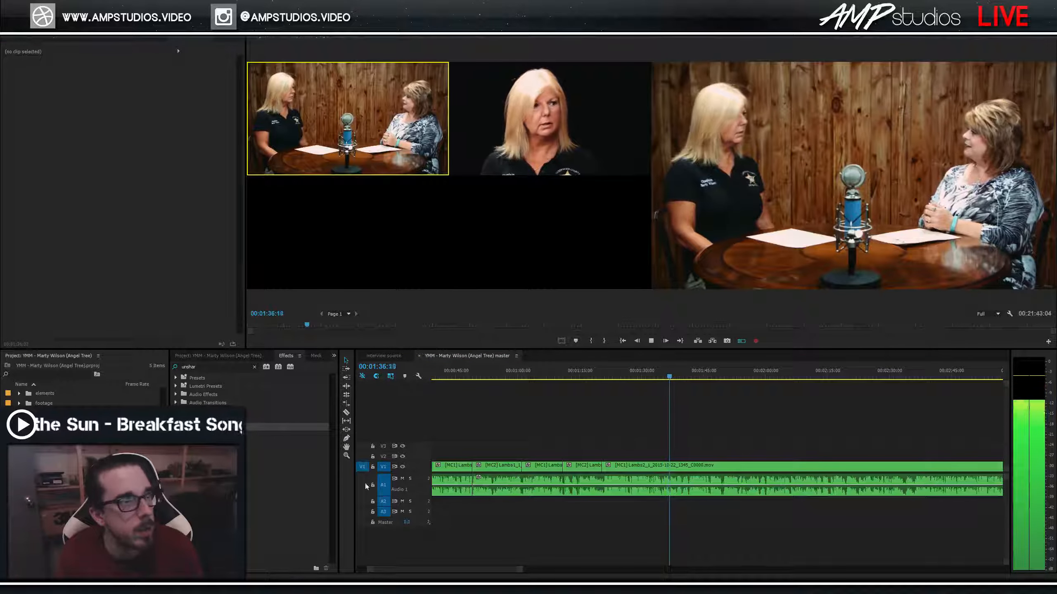
pyautogui.click(674, 378)
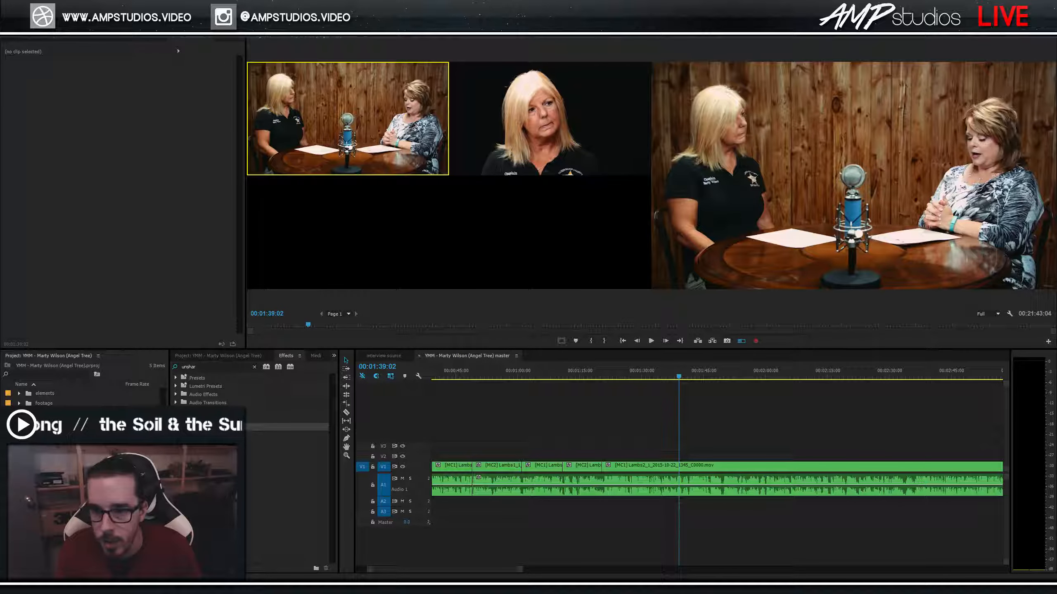
pyautogui.click(701, 394)
pyautogui.press('Left')
pyautogui.press('Left')
pyautogui.press('Left')
pyautogui.press('Left')
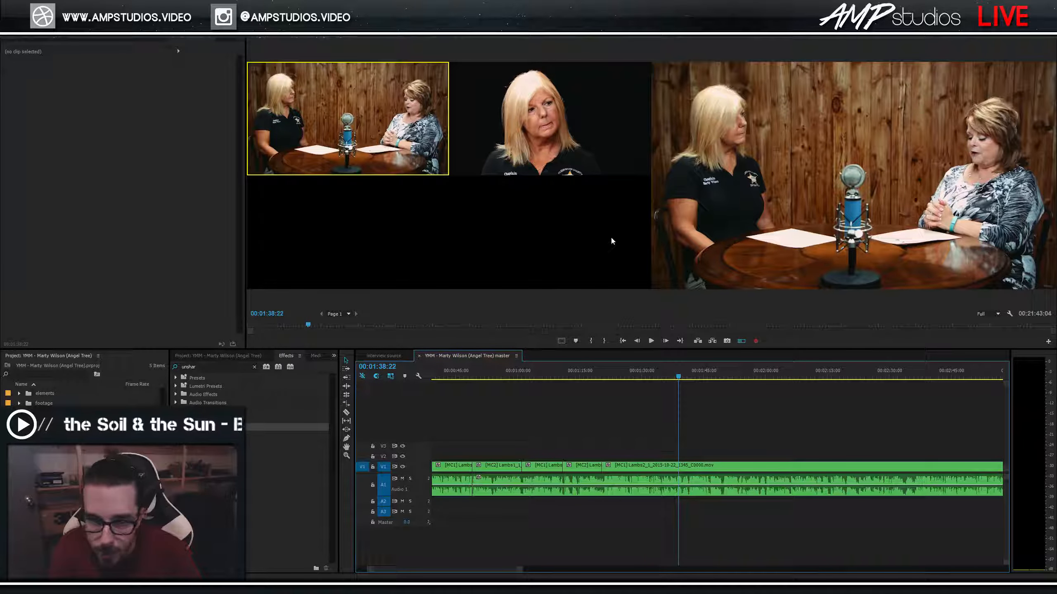
pyautogui.click(676, 377)
pyautogui.moveTo(677, 378); pyautogui.dragTo(681, 380)
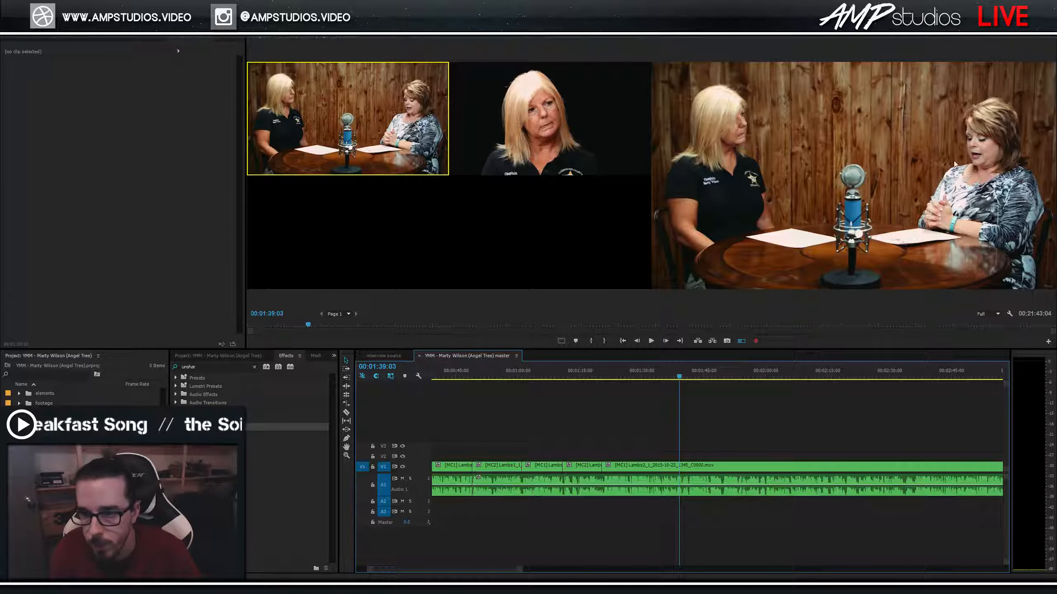
pyautogui.click(674, 370)
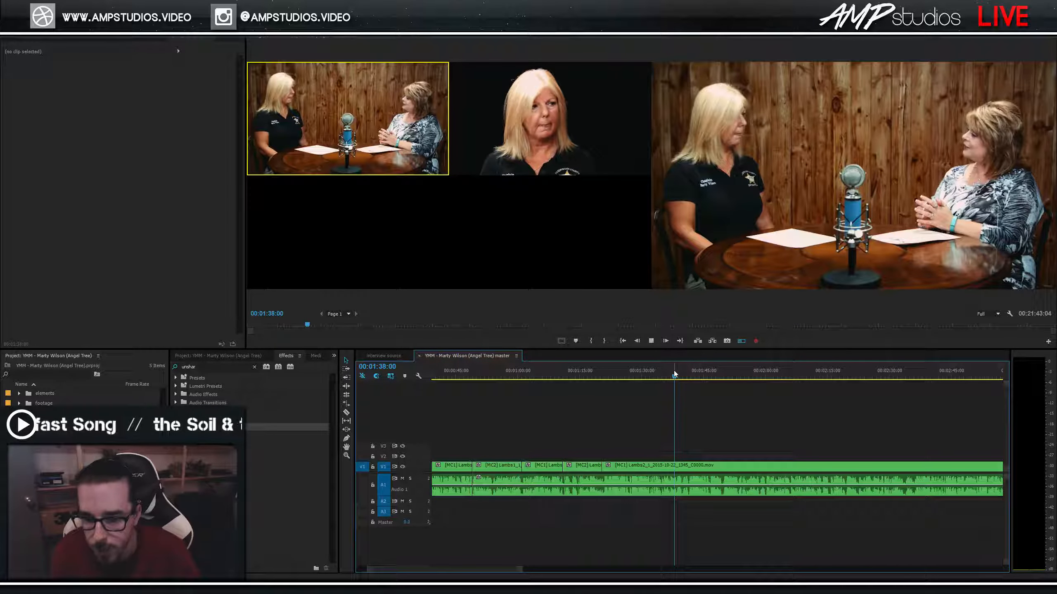
pyautogui.press('space')
pyautogui.press('space')
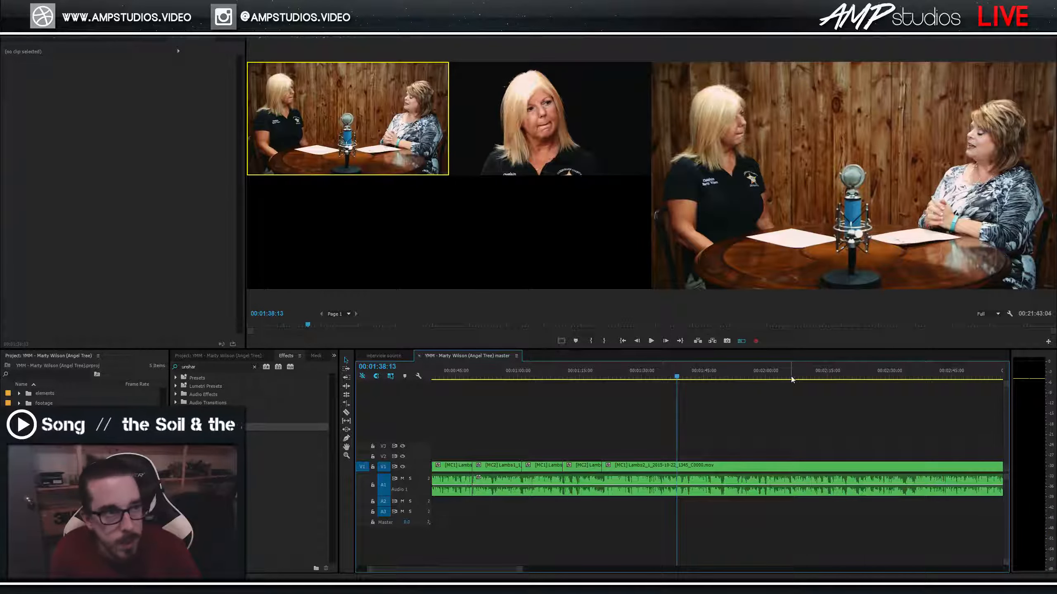
pyautogui.press('space')
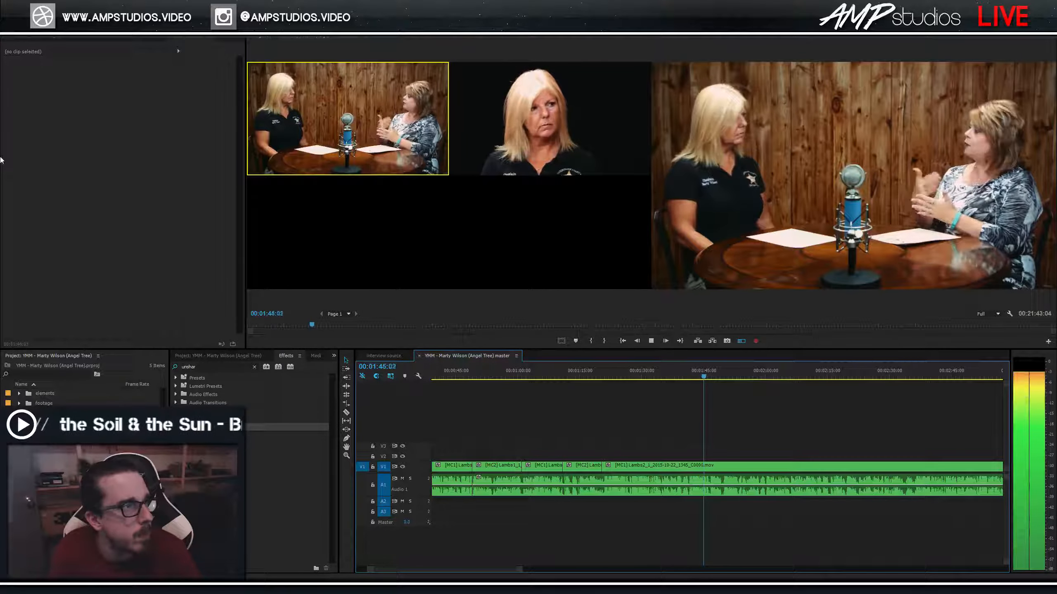
pyautogui.press('space')
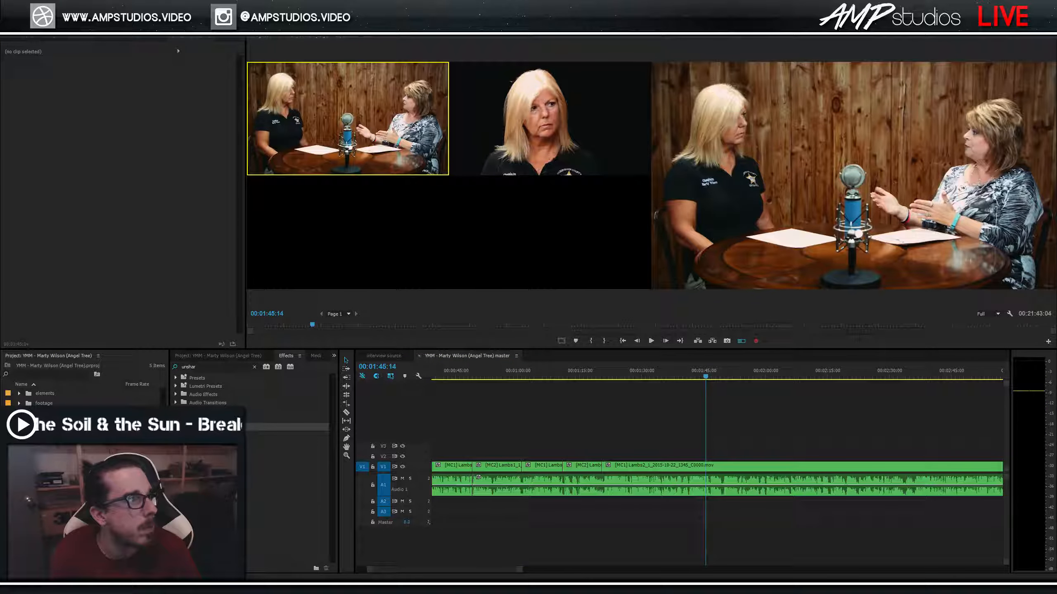
pyautogui.press('space')
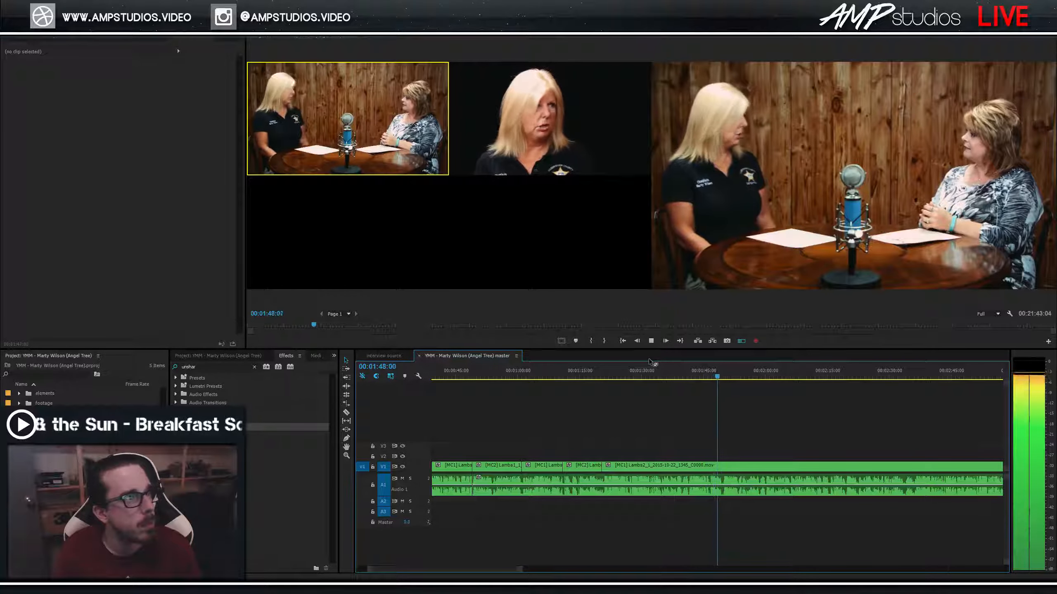
# Replay from around 1:43 and cut to camera 2 (close-up) at 1:50.
pyautogui.click(698, 377)
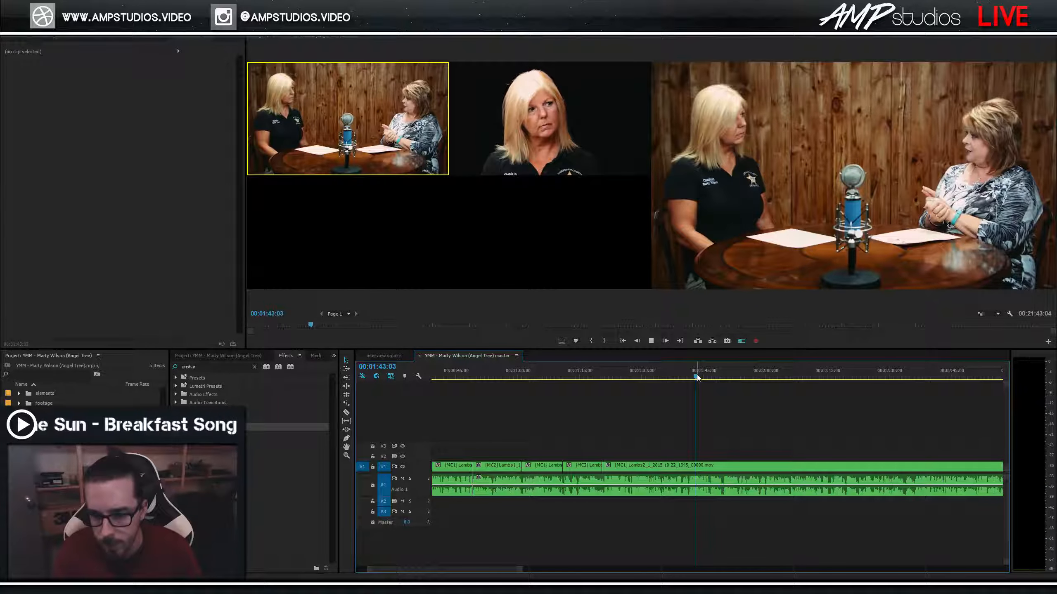
pyautogui.press('space')
pyautogui.click(712, 377)
pyautogui.click(697, 377)
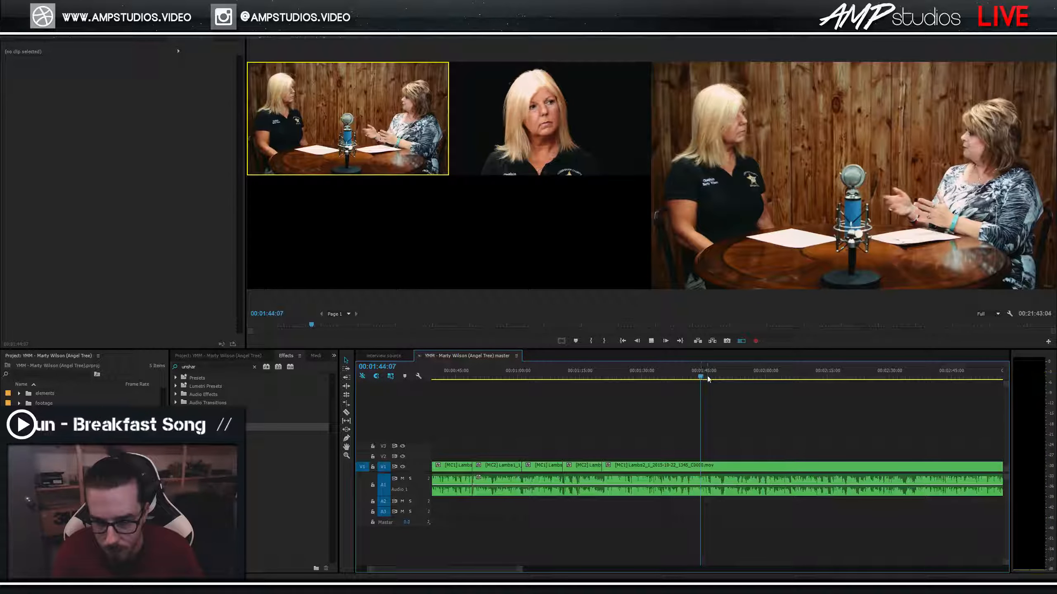
pyautogui.press('space')
pyautogui.press('space')
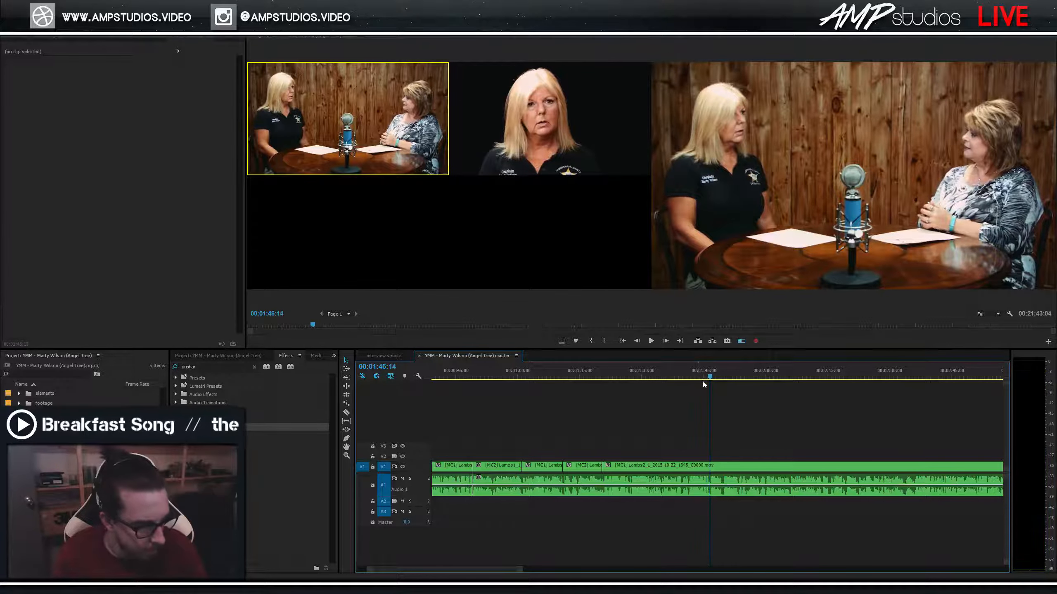
pyautogui.press('space')
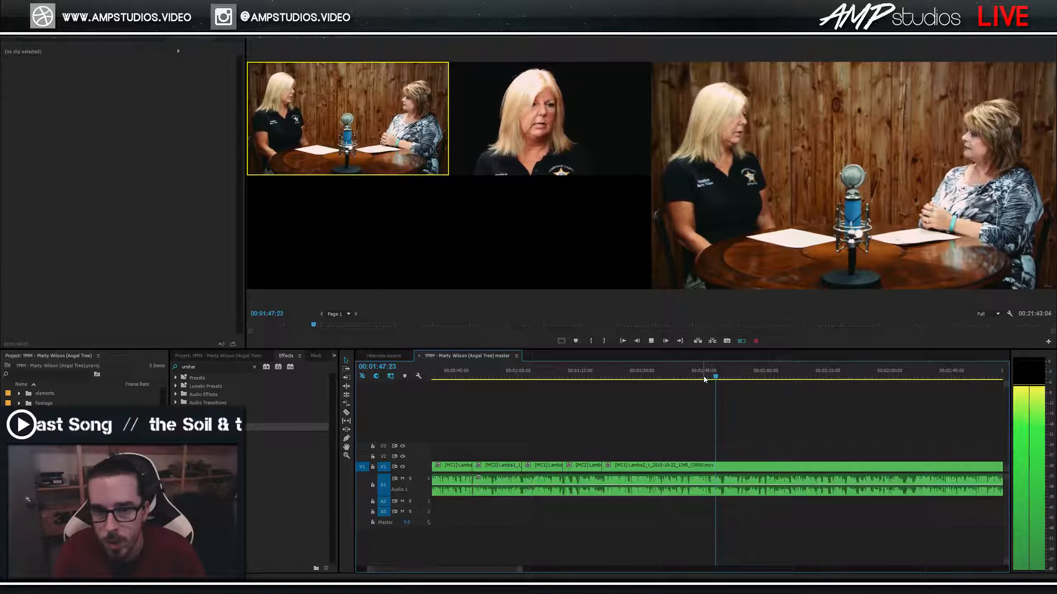
pyautogui.press('2')
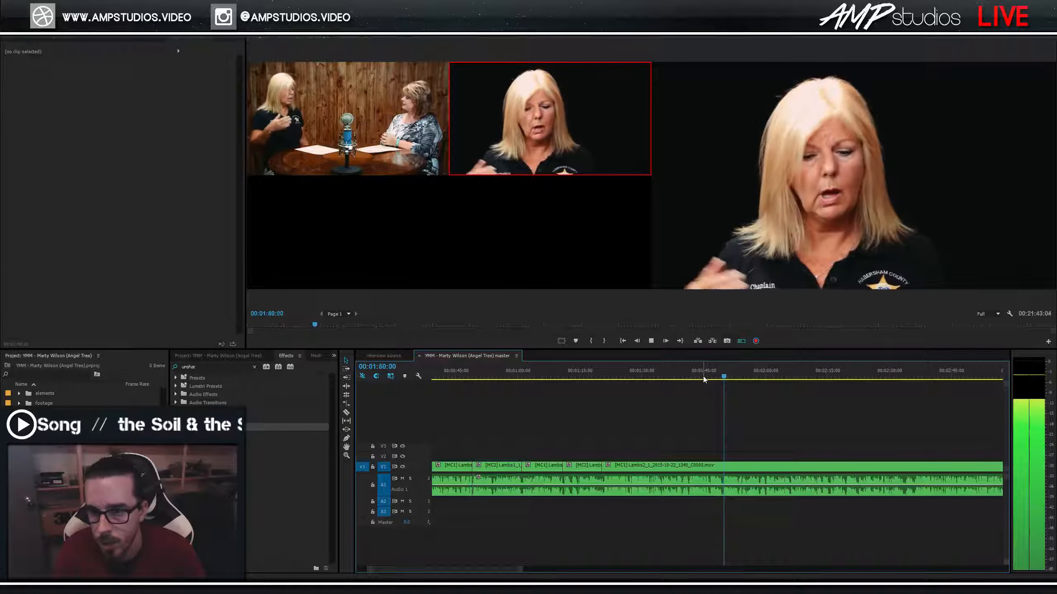
pyautogui.press('space')
# Zoom in on the new close-up cut, review it, and park the playhead at 1:49:09.
pyautogui.press('=')
pyautogui.press('=')
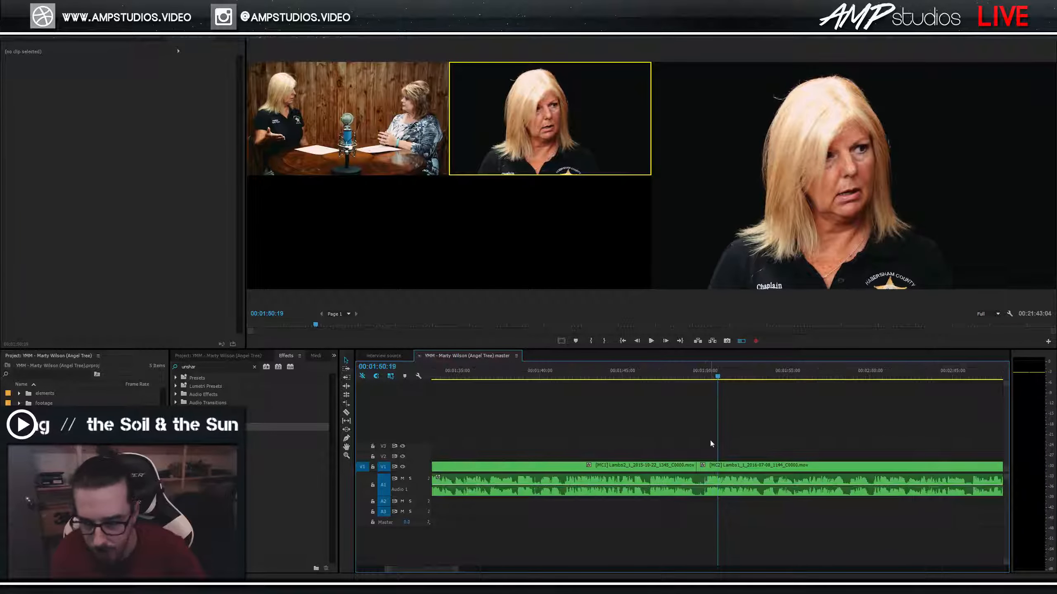
pyautogui.click(690, 378)
pyautogui.press('space')
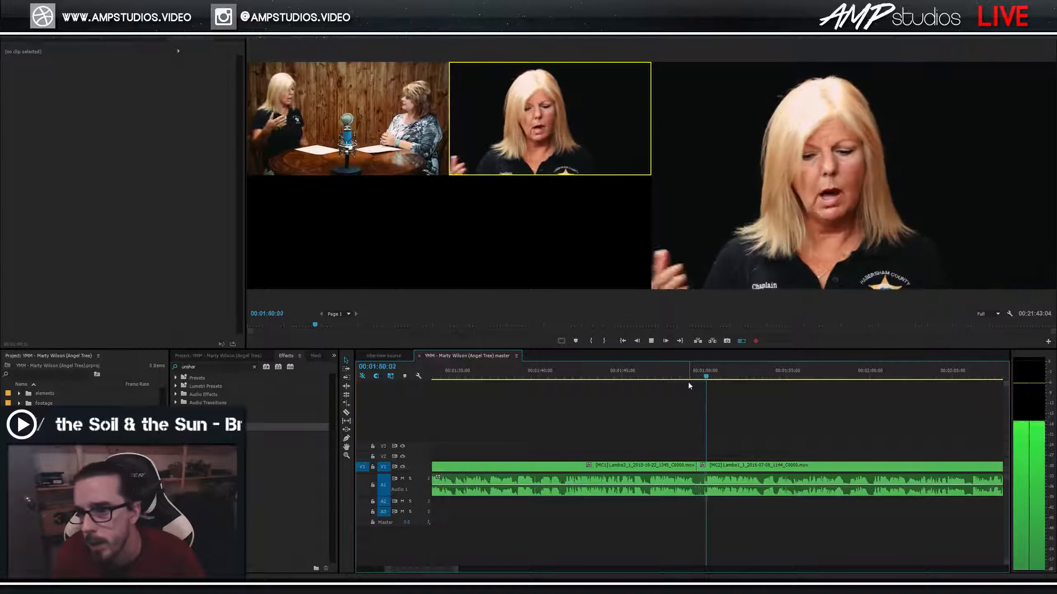
pyautogui.click(692, 378)
pyautogui.press('space')
pyautogui.press('space')
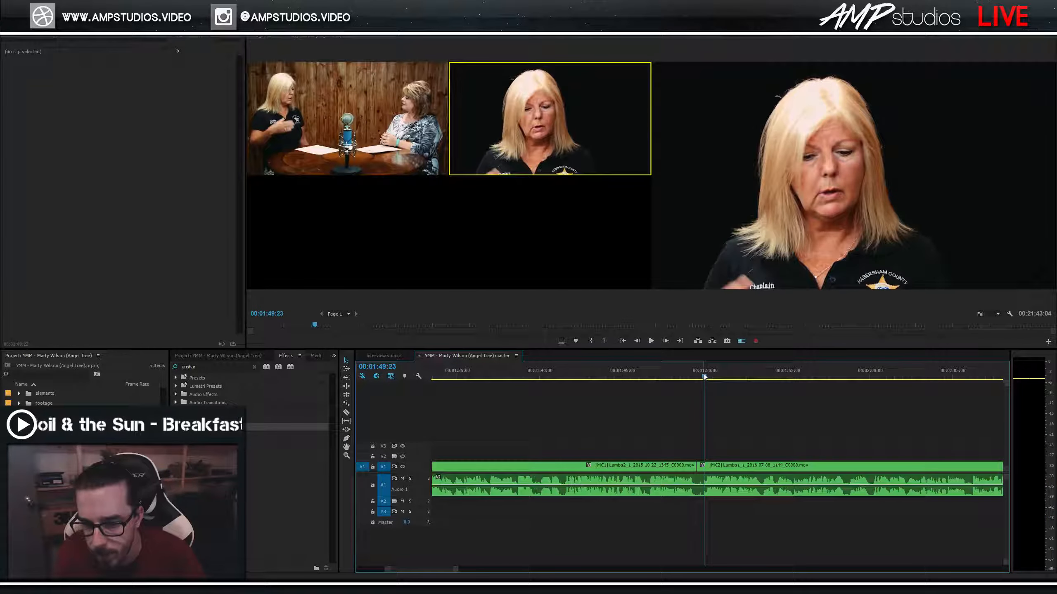
pyautogui.moveTo(703, 377); pyautogui.dragTo(695, 378)
pyautogui.press('space')
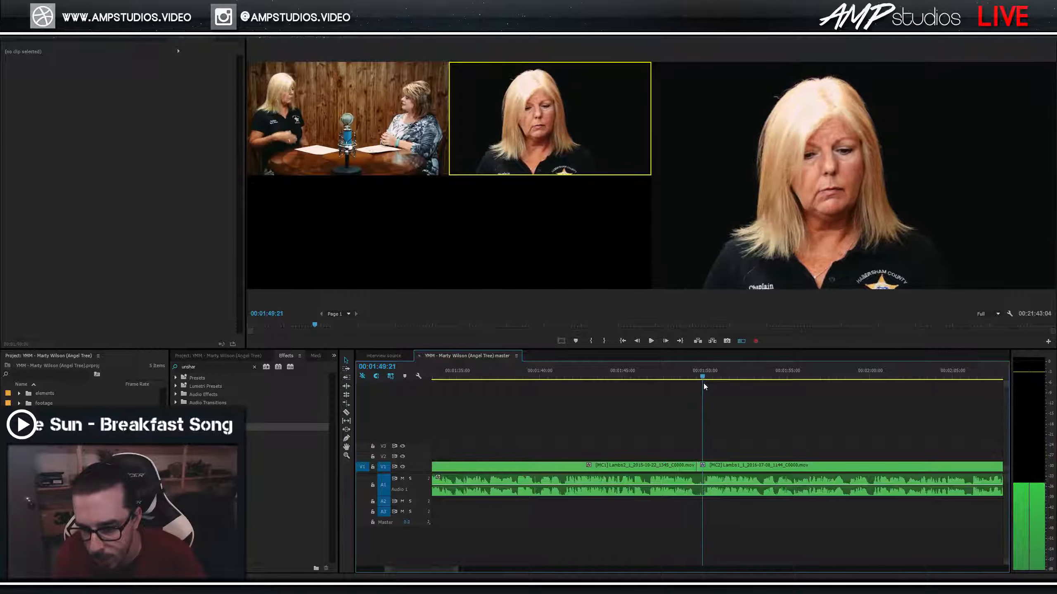
# Roll the close-up cut earlier to 1:49:10 and Ripple Delete the gap left behind.
pyautogui.moveTo(699, 384); pyautogui.dragTo(693, 383)
pyautogui.moveTo(703, 455)
pyautogui.mouseDown()
pyautogui.moveTo(698, 487)
pyautogui.moveTo(692, 449)
pyautogui.mouseUp()
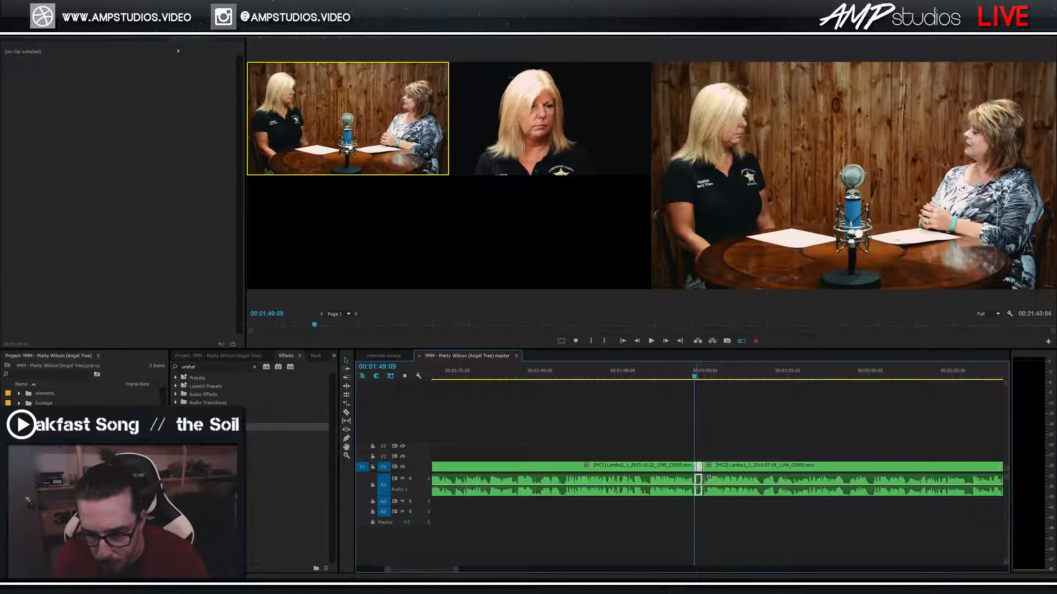
pyautogui.rightClick(700, 464)
pyautogui.click(702, 470)
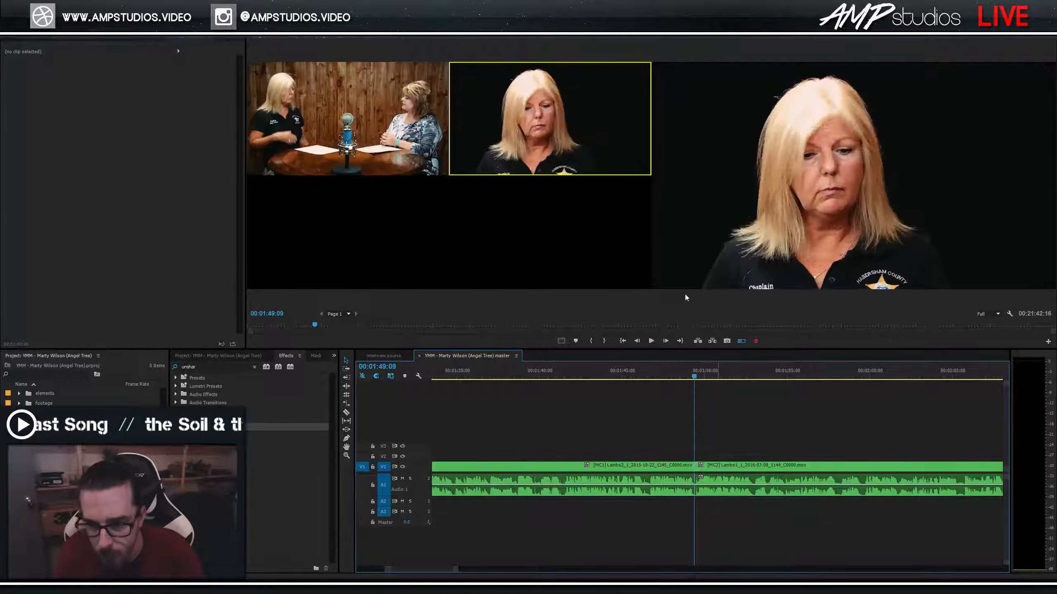
# Replay the revised cut from 1:48:23, save the project, and zoom the timeline back out.
pyautogui.press('space')
pyautogui.click(689, 372)
pyautogui.press('space')
pyautogui.click(689, 377)
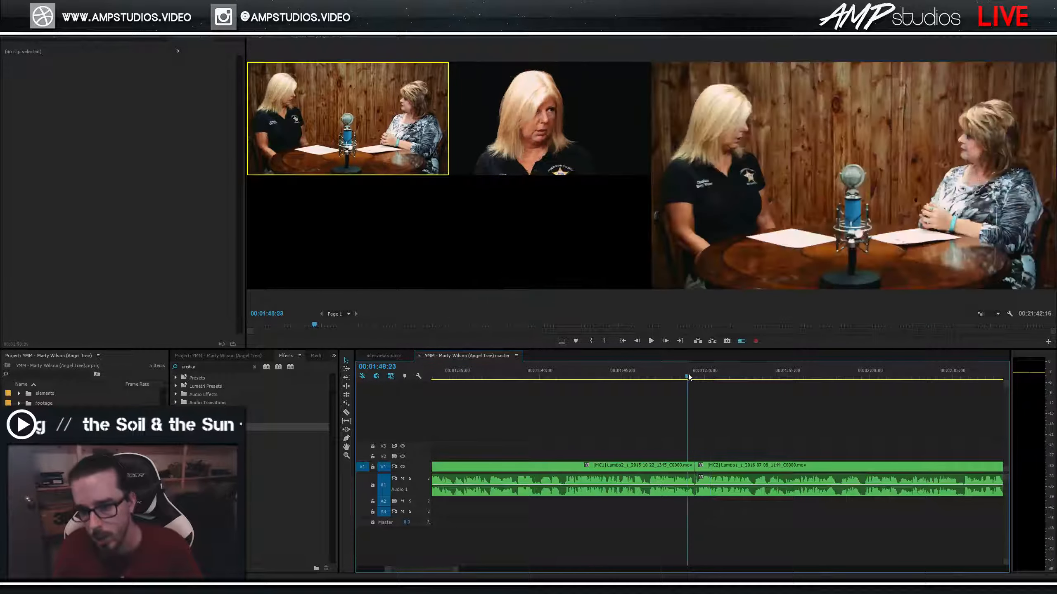
pyautogui.press('space')
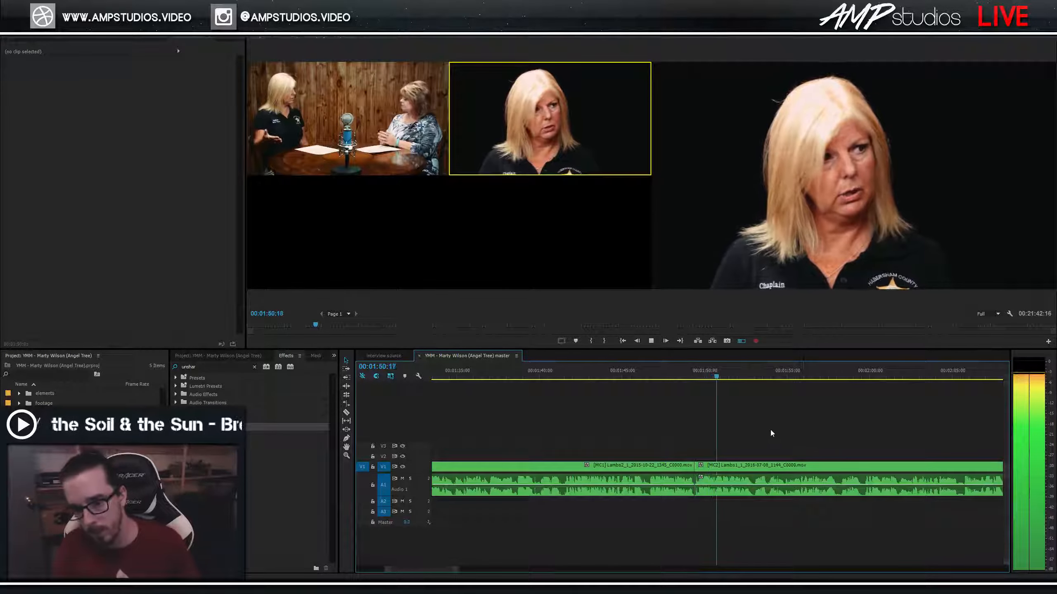
pyautogui.click(679, 379)
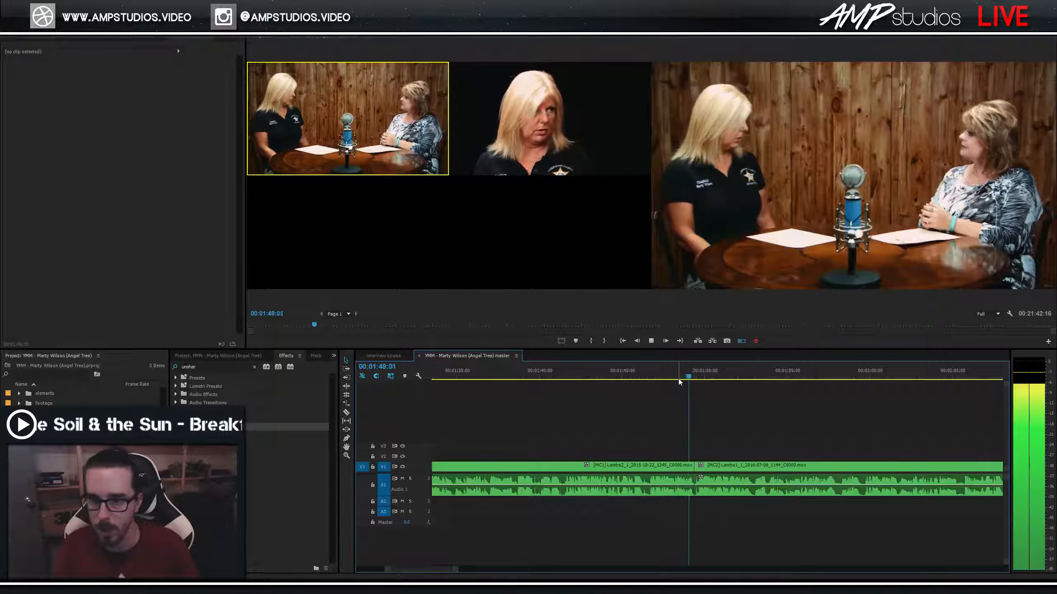
pyautogui.hotkey('ctrl', 's')
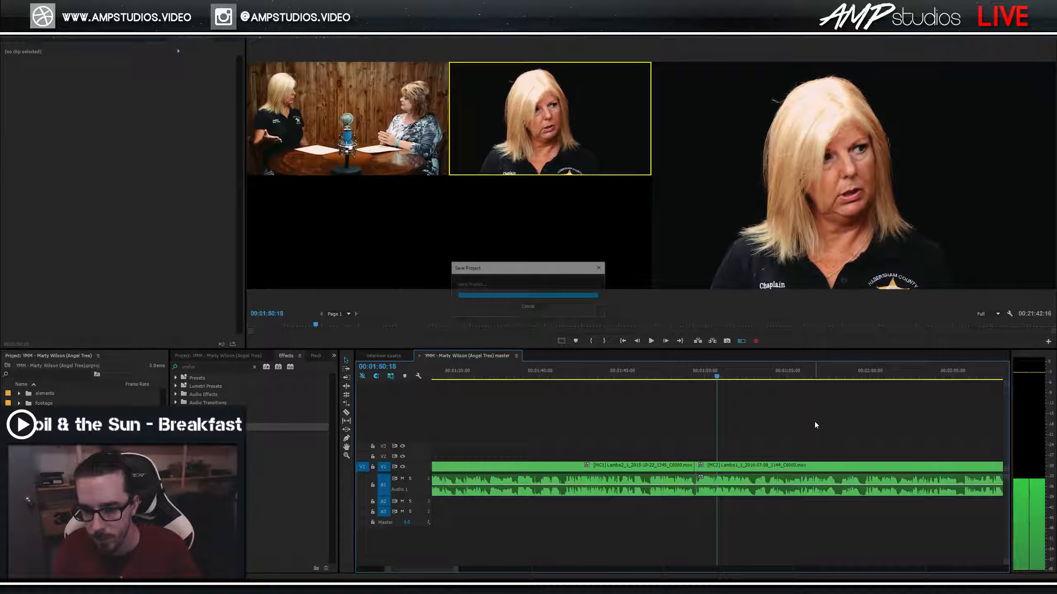
pyautogui.press('space')
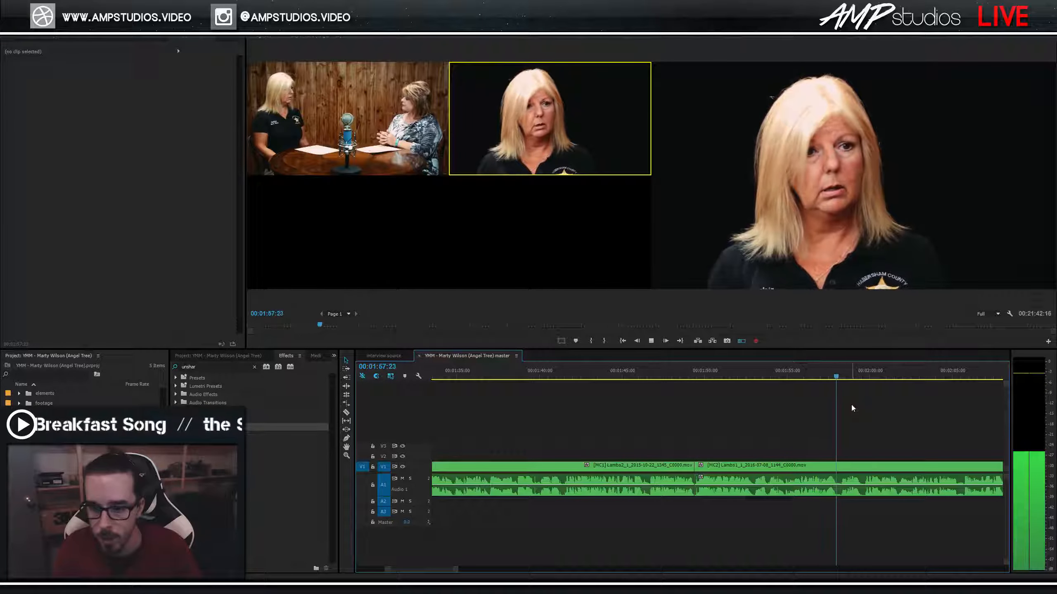
pyautogui.press('-')
pyautogui.press('-')
pyautogui.press('-')
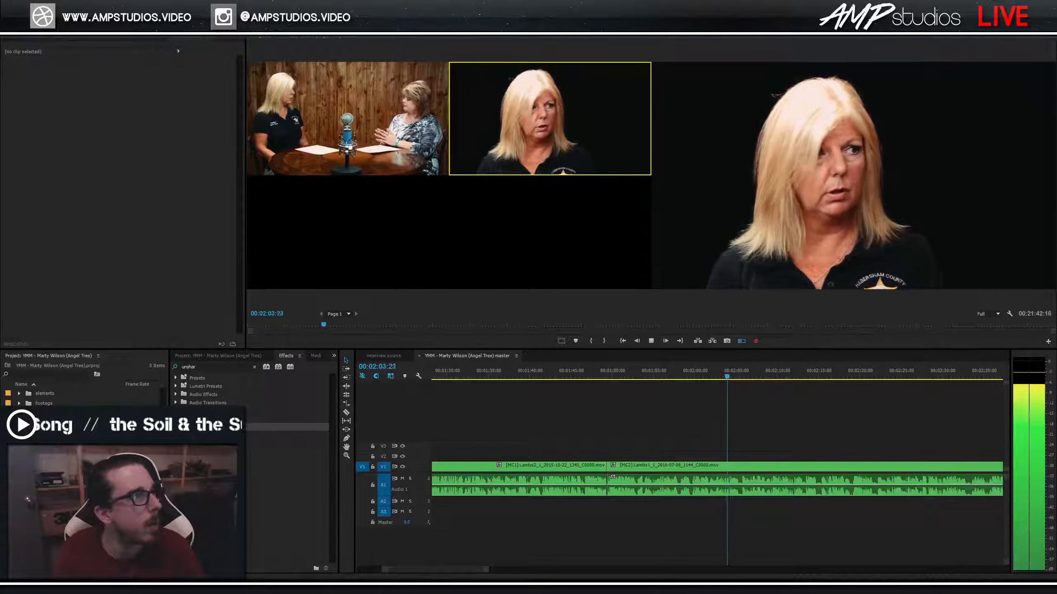
# Cut back to the wide two-shot (angle 1) near 2:03:13 and save the project.
pyautogui.click(479, 529)
pyautogui.click(724, 378)
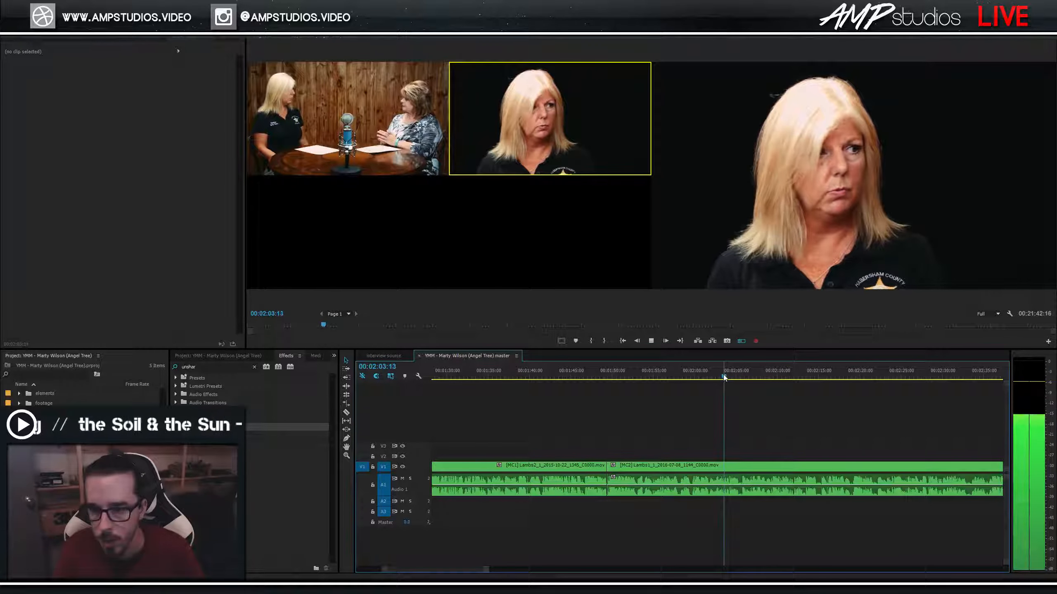
pyautogui.press('1')
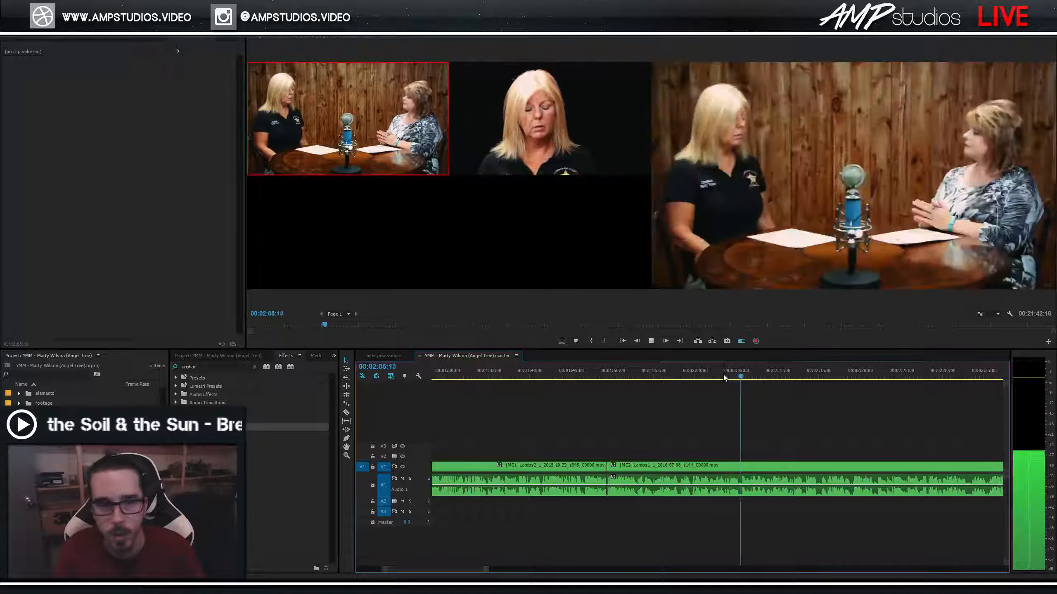
pyautogui.press('space')
pyautogui.hotkey('ctrl', 's')
# Replay from just before the cut and record a switch to the close-up (angle 2) at about 2:14.
pyautogui.click(735, 372)
pyautogui.press('space')
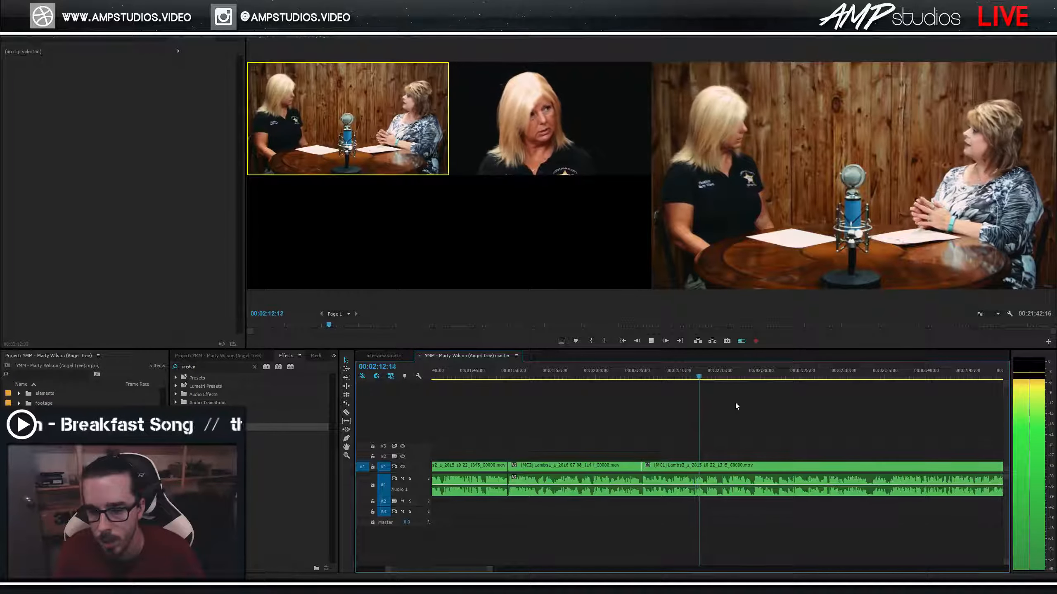
pyautogui.press('2')
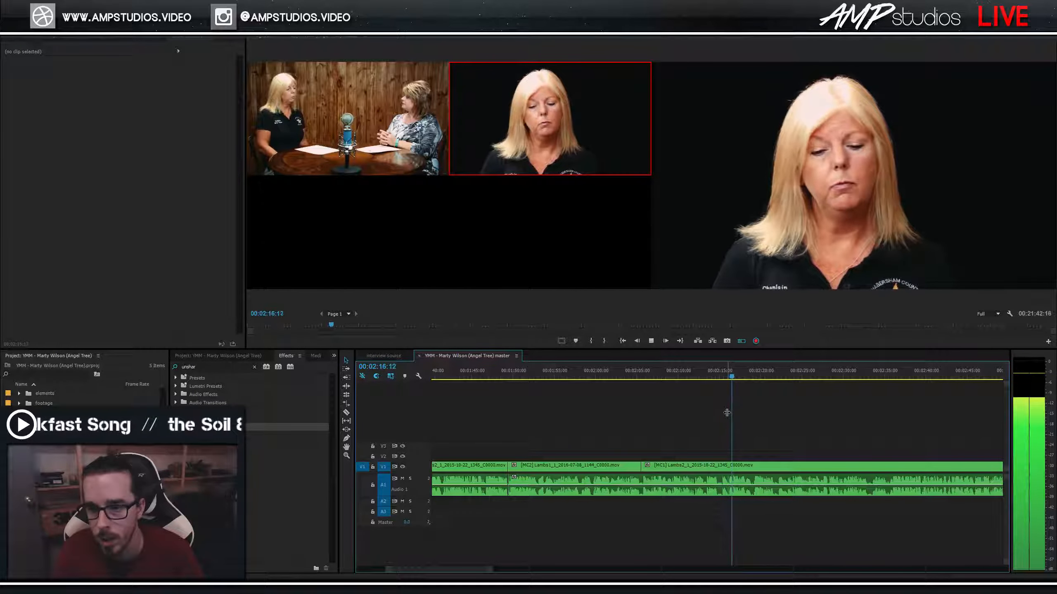
pyautogui.press('space')
pyautogui.press('=')
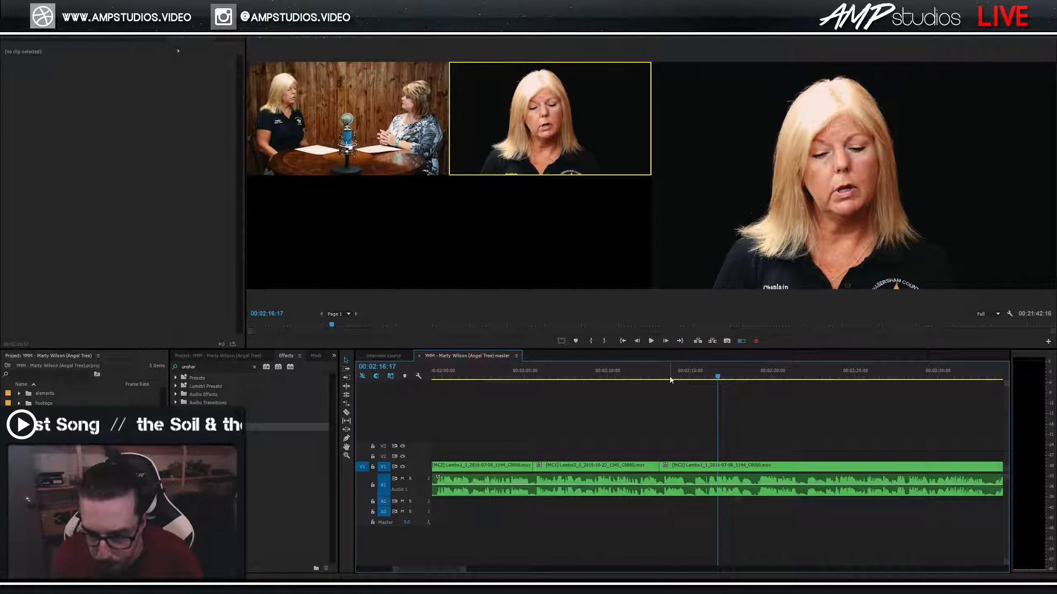
# Review the new close-up cut by replaying from about 2:12, 2:16:02 and 2:16:13.
pyautogui.click(644, 374)
pyautogui.press('space')
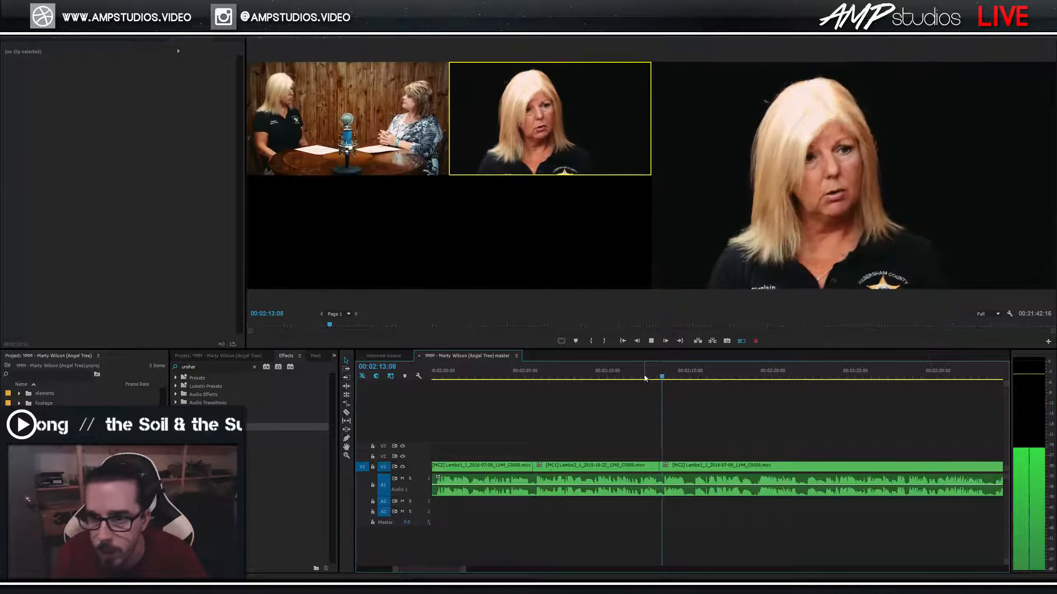
pyautogui.press('space')
pyautogui.click(707, 377)
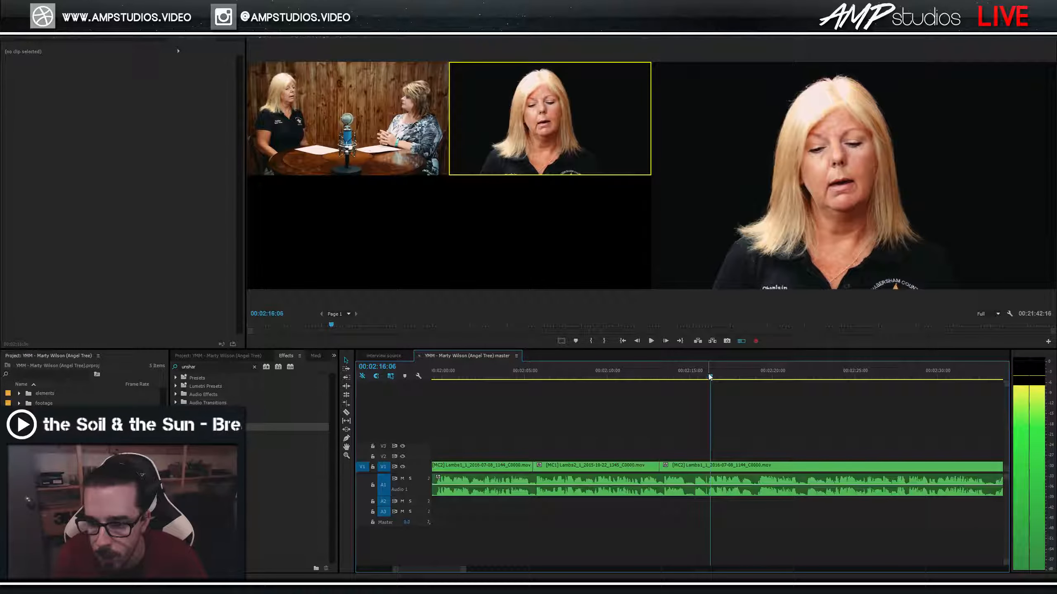
pyautogui.press('space')
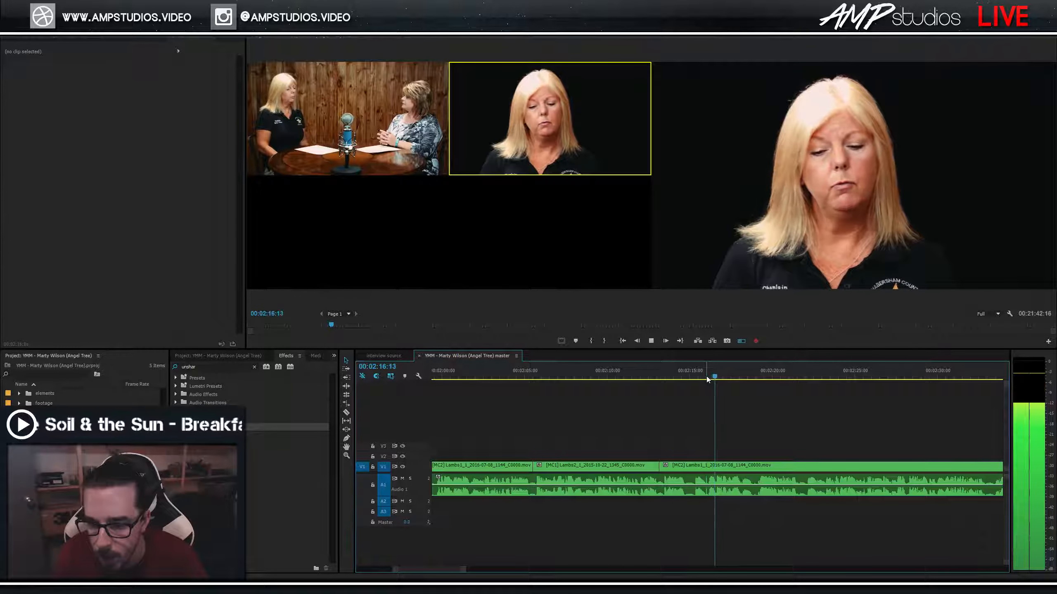
pyautogui.press('space')
pyautogui.click(702, 378)
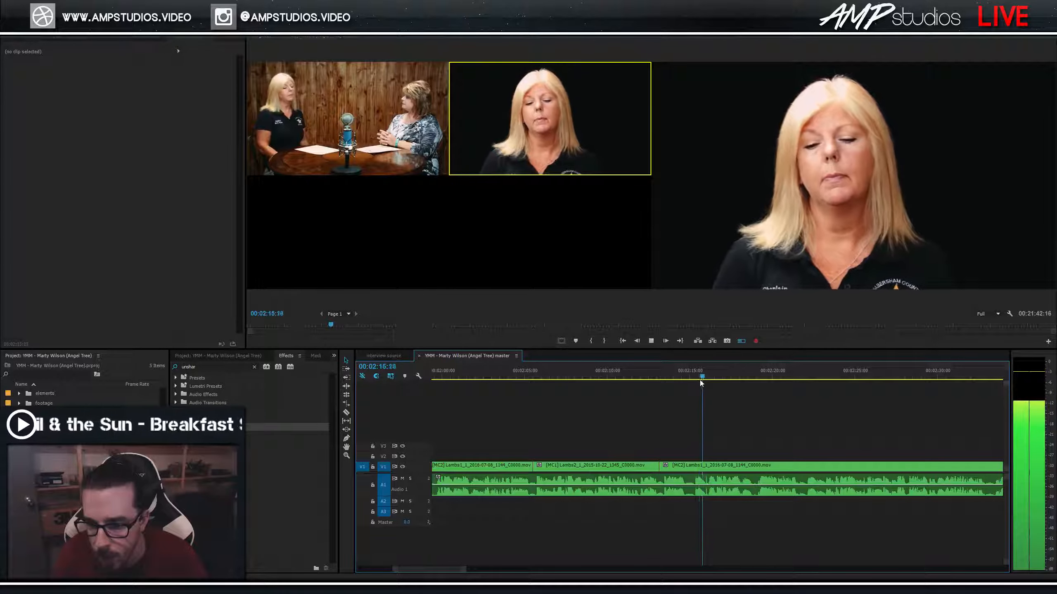
pyautogui.press('space')
pyautogui.click(643, 380)
pyautogui.press('space')
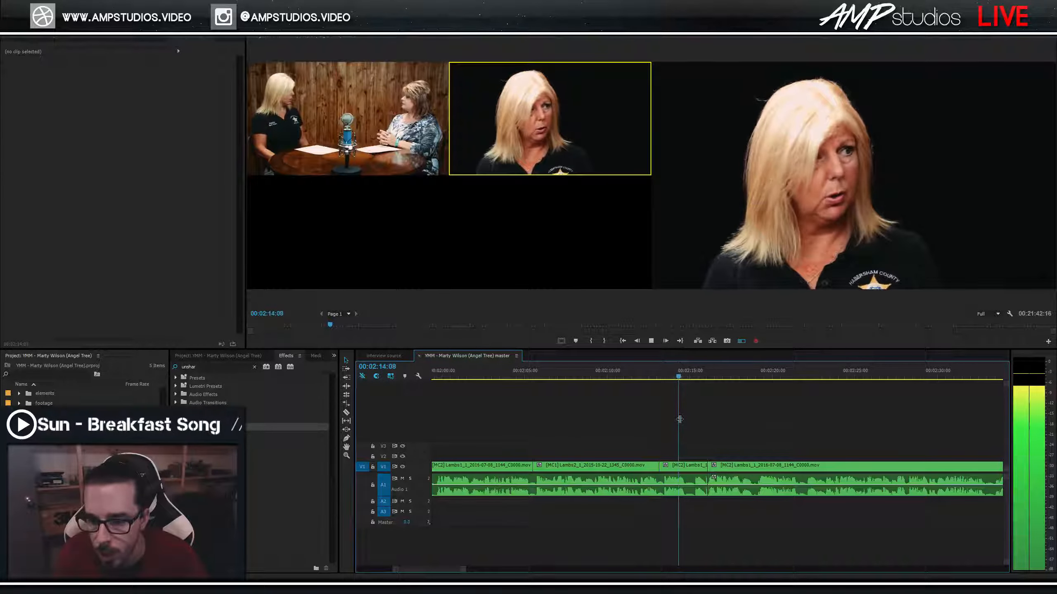
# Split the clip at 00:02:14:23, ripple-delete the short slice, and replay across the edit.
pyautogui.press('space')
pyautogui.hotkey('ctrl', 'k')
pyautogui.click(697, 469)
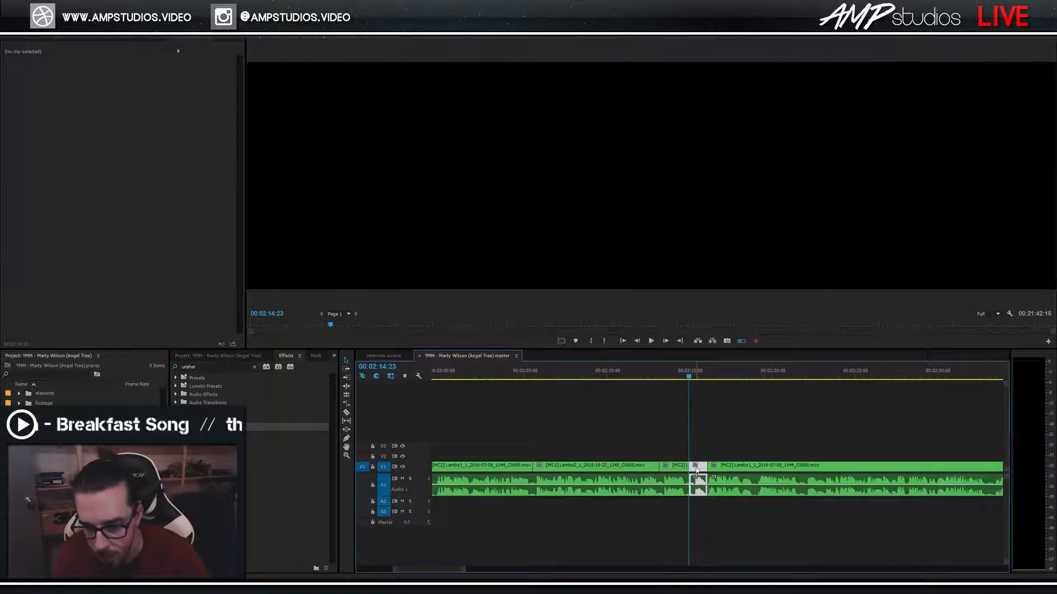
pyautogui.click(725, 469)
pyautogui.press('Up')
pyautogui.press('space')
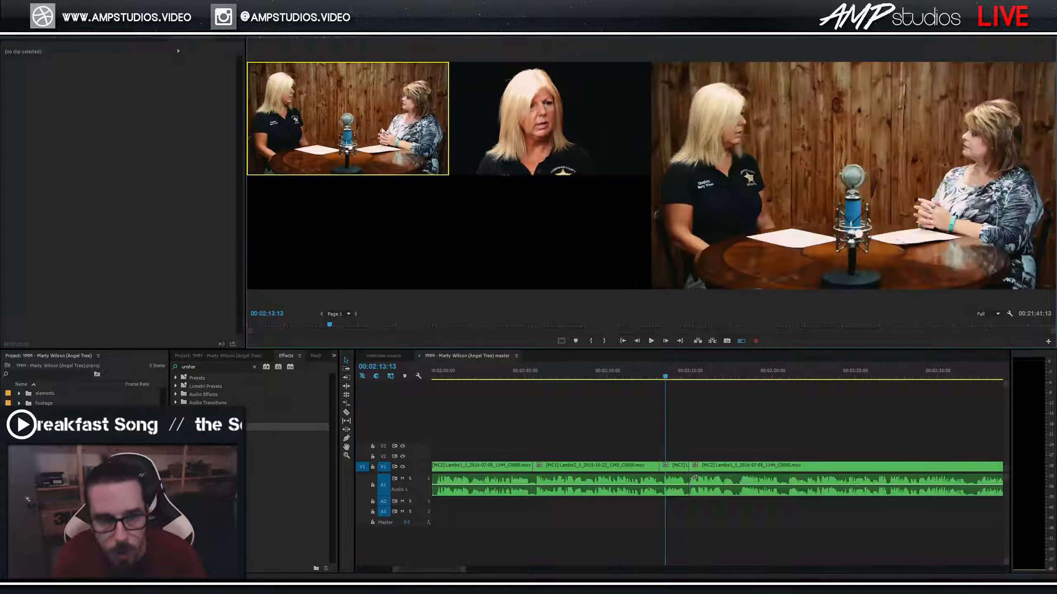
# Cut to the close-up angle and slide the later clip right to the playhead.
pyautogui.press('2')
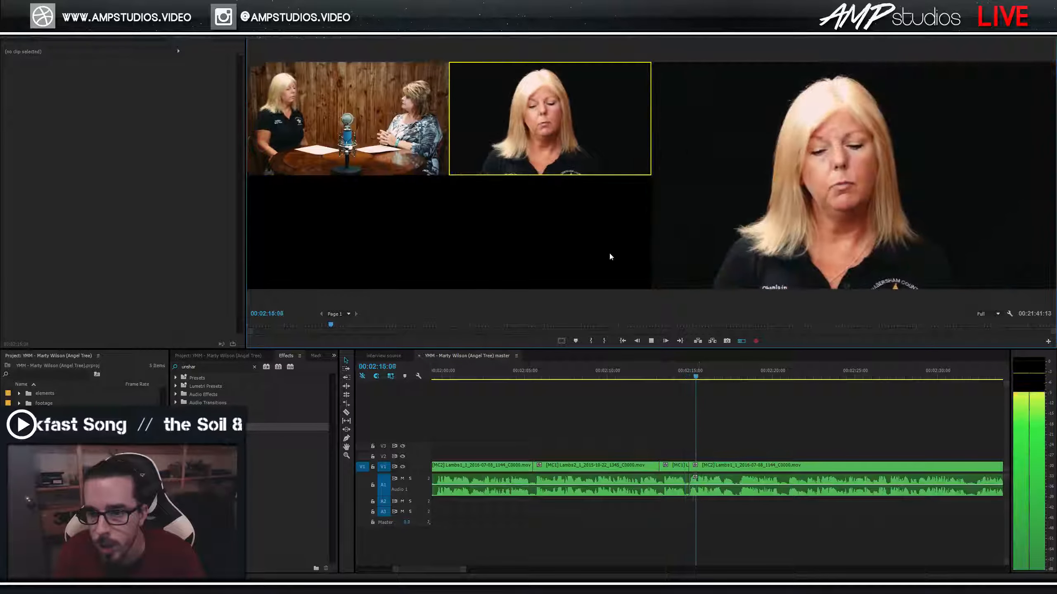
pyautogui.click(670, 374)
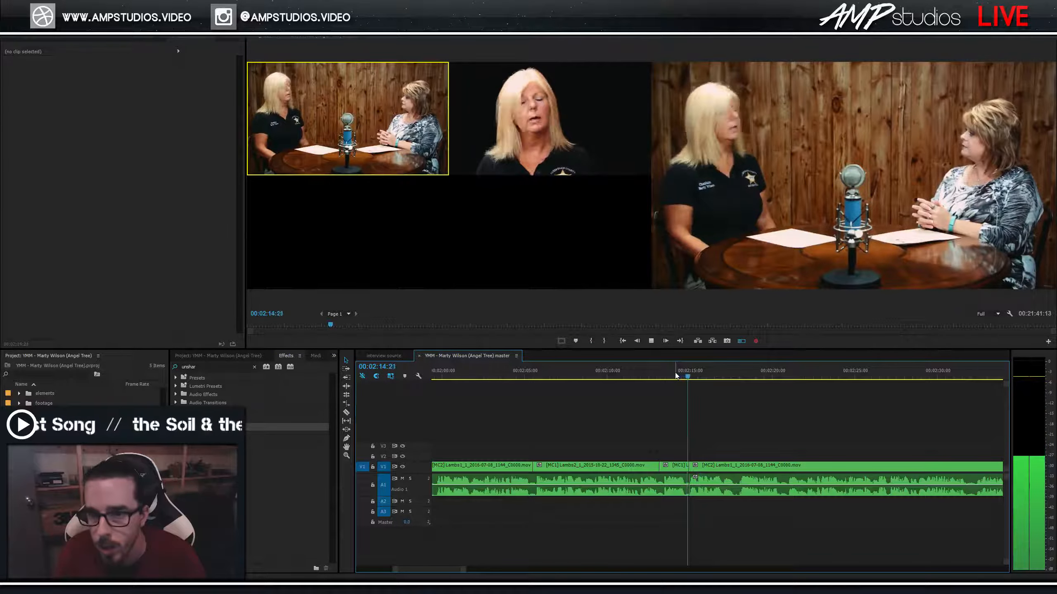
pyautogui.press('space')
pyautogui.moveTo(725, 468); pyautogui.dragTo(734, 469)
pyautogui.moveTo(677, 442); pyautogui.dragTo(686, 465)
pyautogui.click(691, 435)
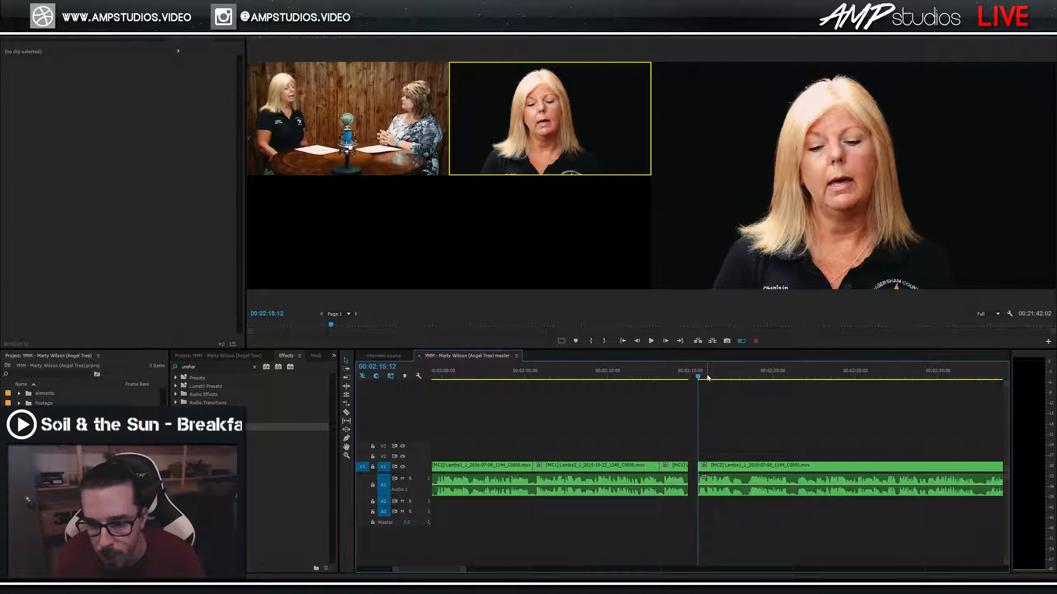
# Move the later clip about a second later, then delete the empty gap so MC2 shifts left.
pyautogui.press('space')
pyautogui.moveTo(727, 470); pyautogui.dragTo(739, 467)
pyautogui.press('space')
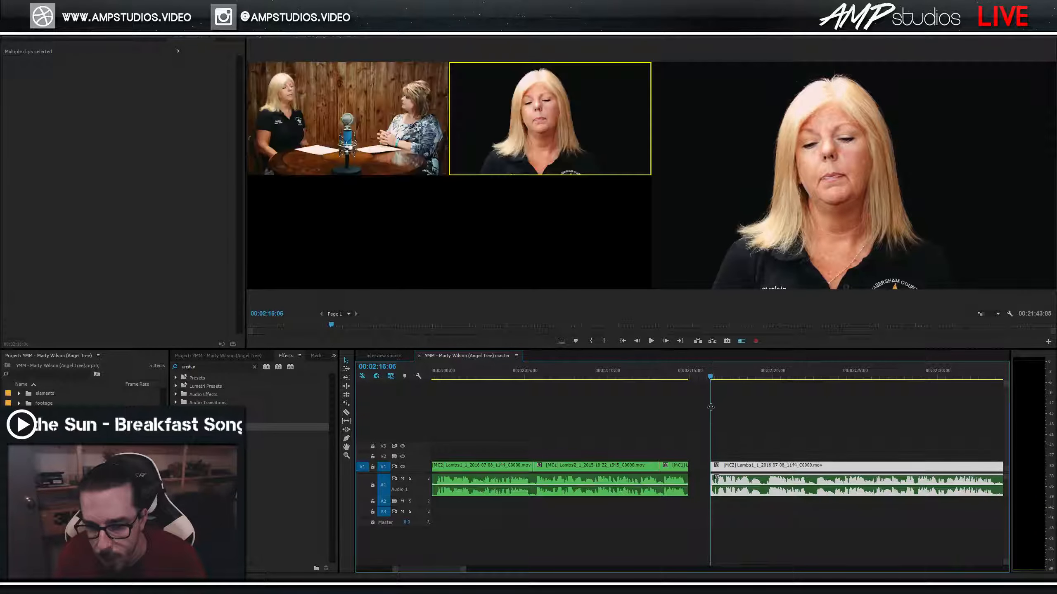
pyautogui.click(676, 372)
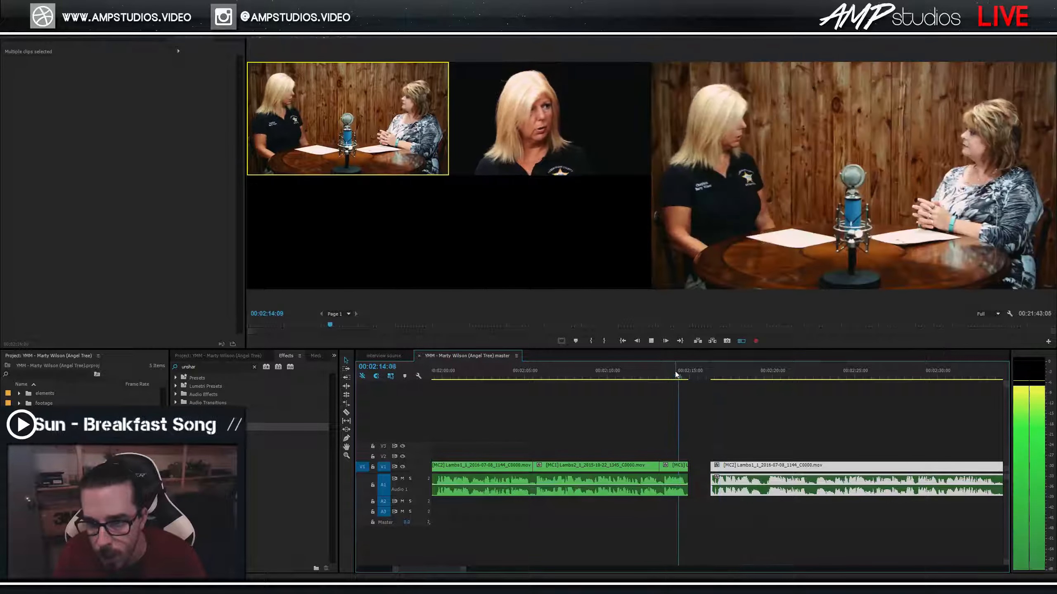
pyautogui.click(696, 463)
pyautogui.press('Delete')
# Trim the MC2 audio start by four frames at 00:02:14:10 and play back the cut.
pyautogui.click(681, 376)
pyautogui.press('space')
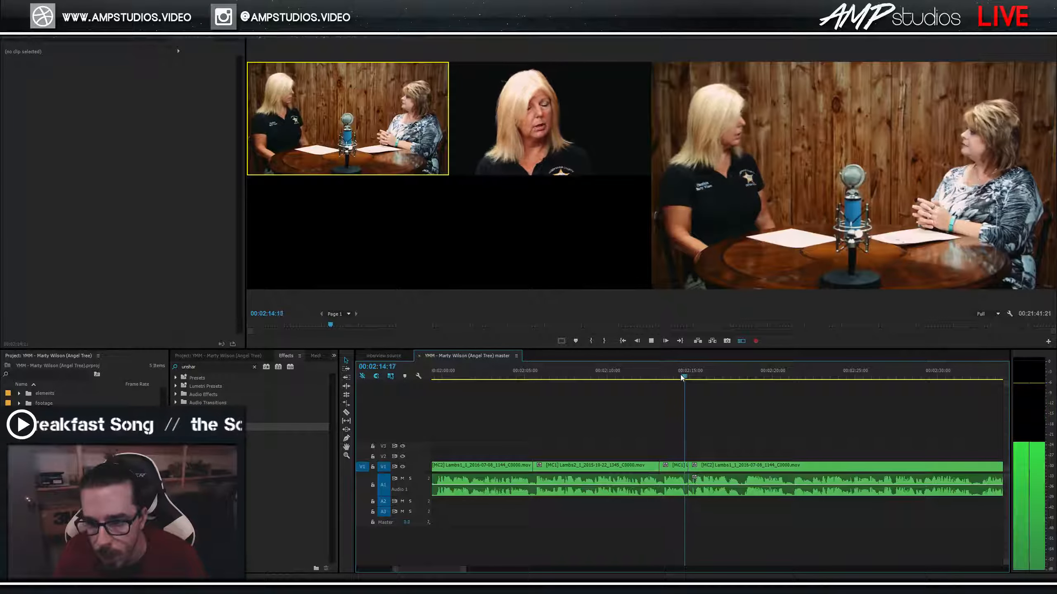
pyautogui.click(682, 376)
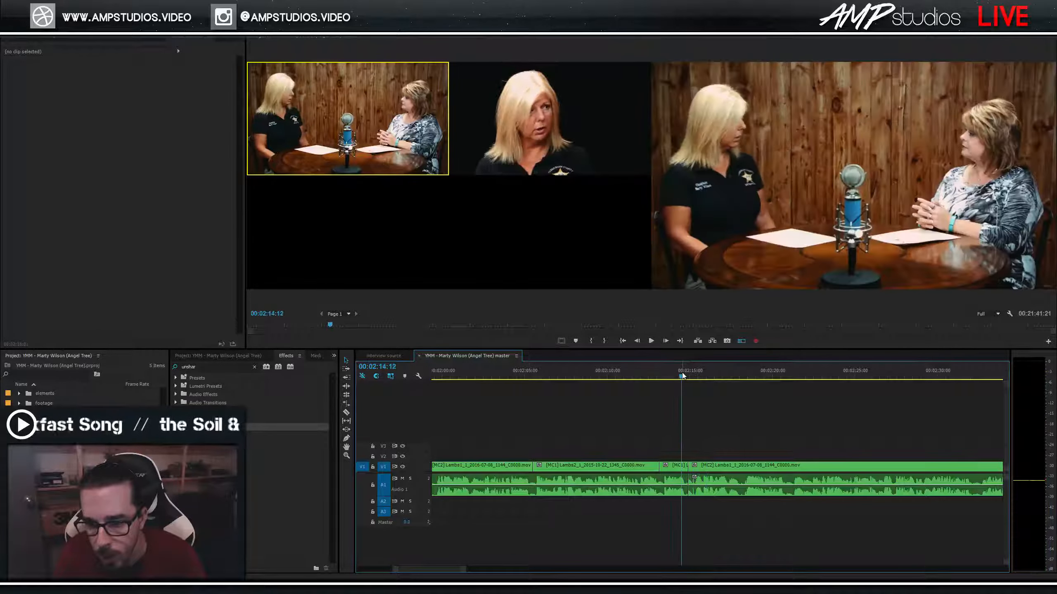
pyautogui.click(681, 374)
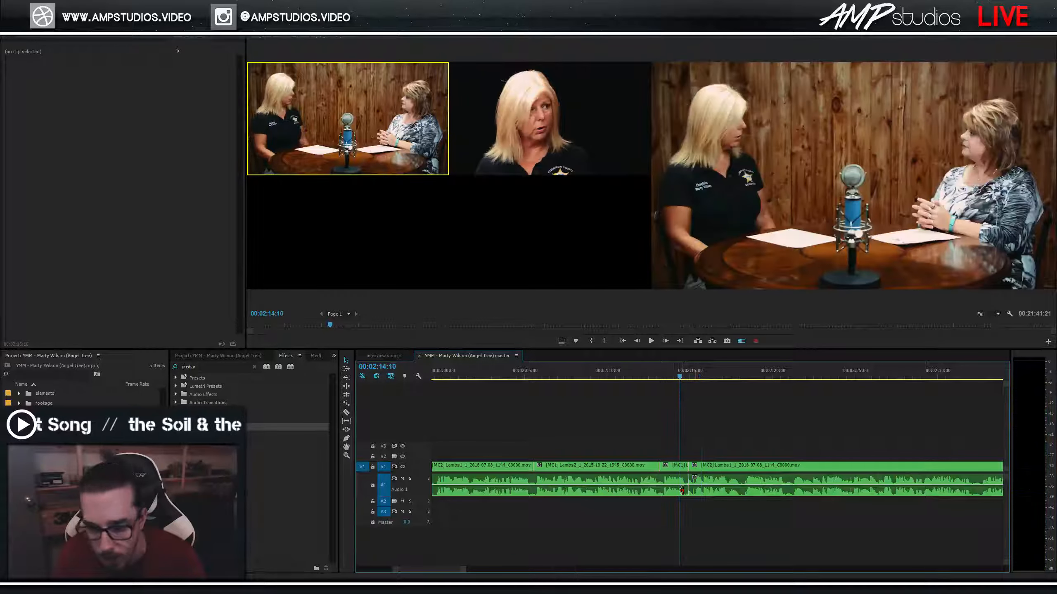
pyautogui.press('=')
pyautogui.click(744, 491)
pyautogui.moveTo(739, 480); pyautogui.dragTo(742, 485)
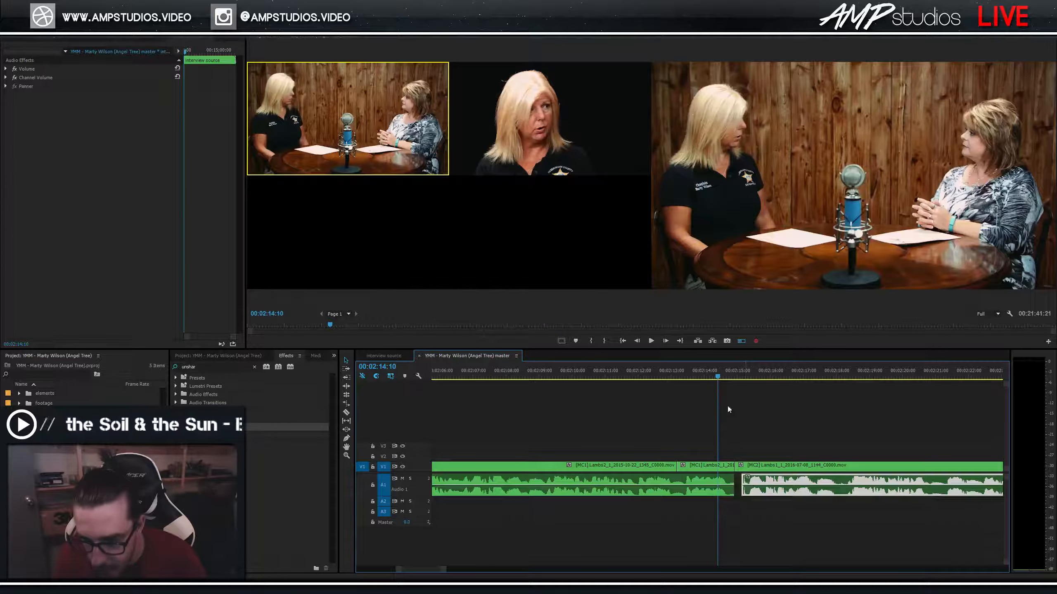
pyautogui.press('space')
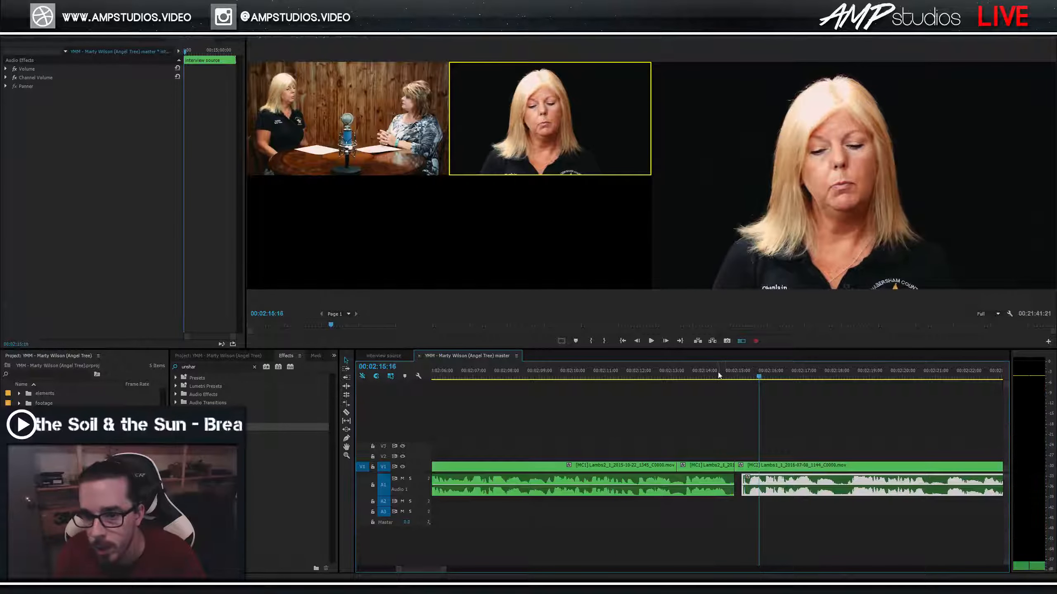
# Replay and scrub across the MC2 cut from 00:02:14:10 to inspect it.
pyautogui.click(692, 375)
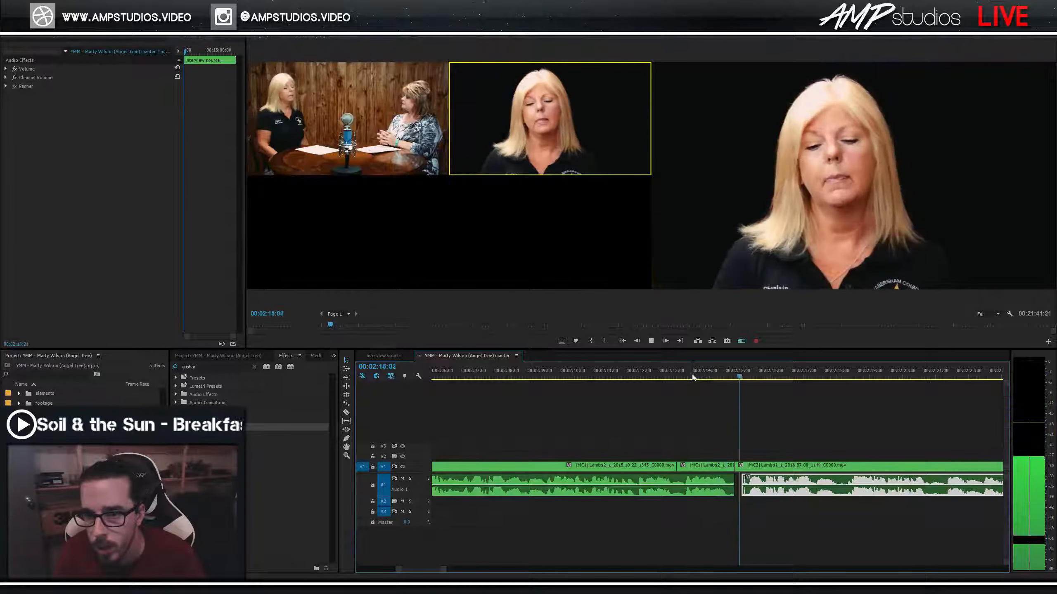
pyautogui.click(747, 398)
pyautogui.click(718, 369)
pyautogui.press('space')
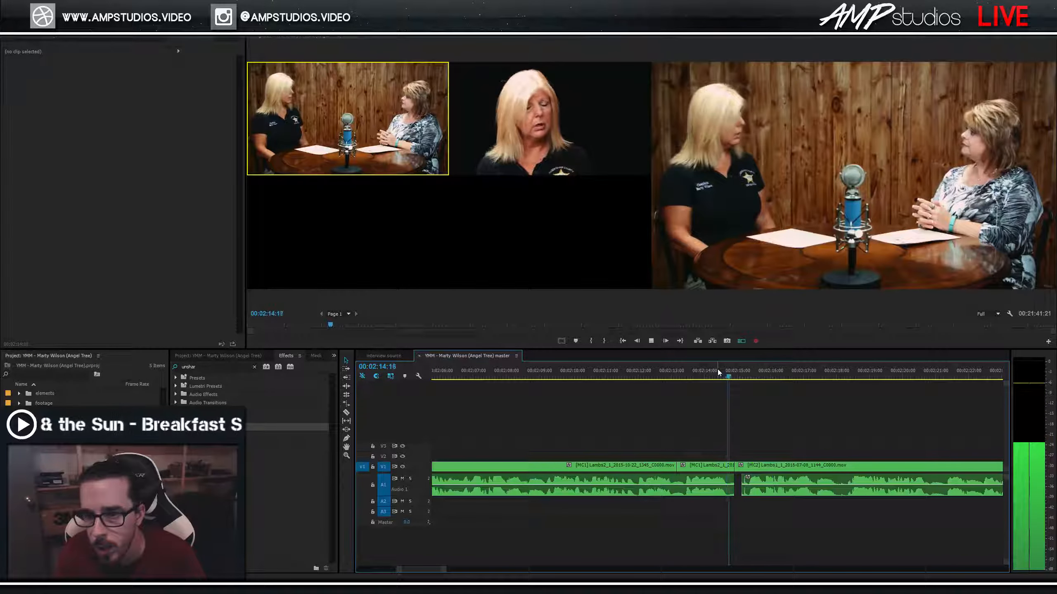
pyautogui.click(720, 377)
pyautogui.moveTo(721, 377); pyautogui.dragTo(754, 404)
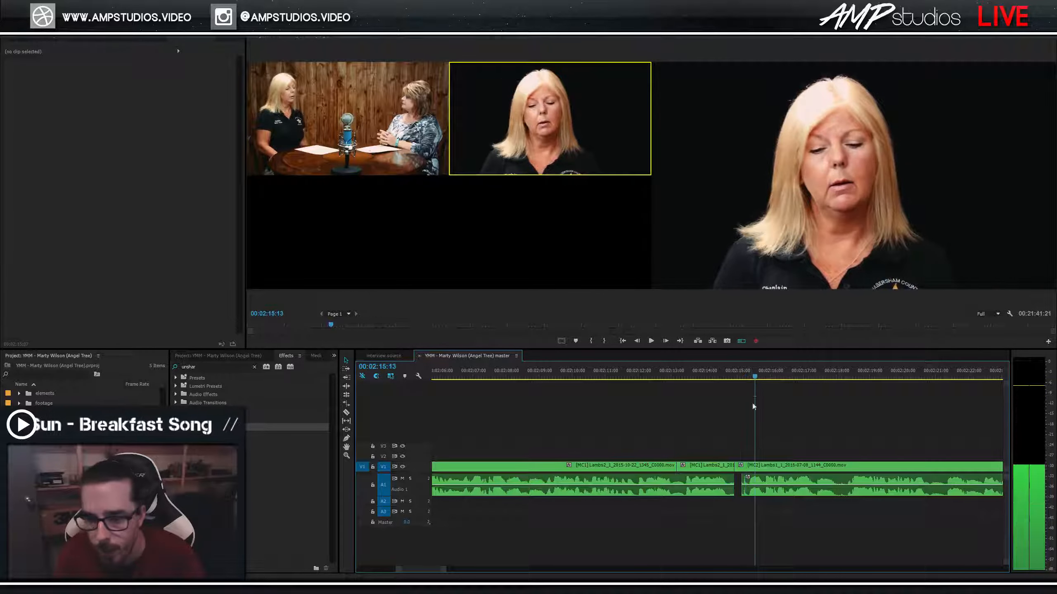
# Undo the audio trim and gap changes, then replay the cut from 00:02:14:06.
pyautogui.hotkey('ctrl', 'z')
pyautogui.hotkey('ctrl', 'z')
pyautogui.hotkey('ctrl', 'z')
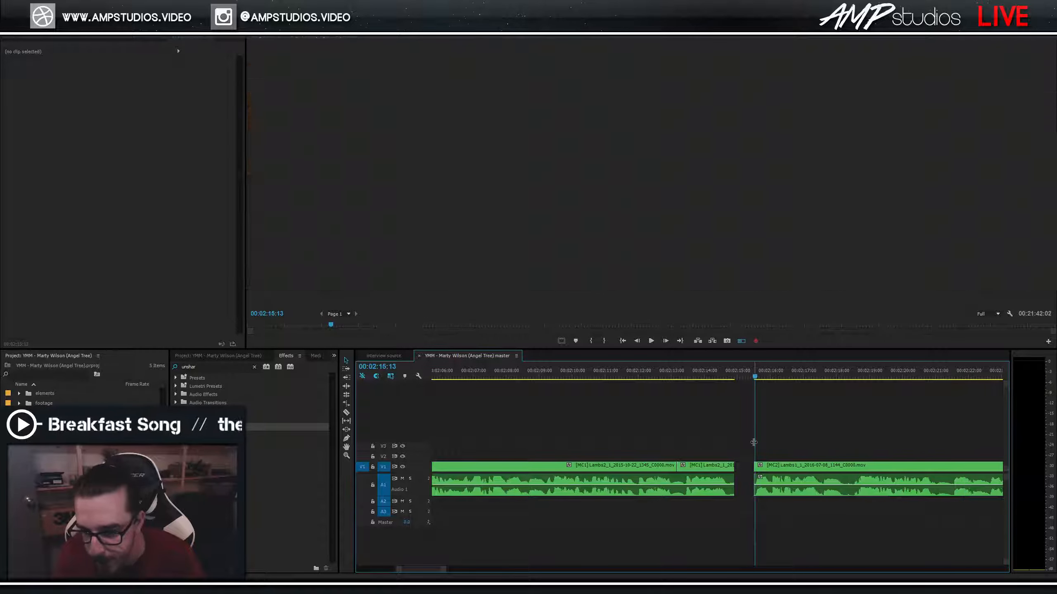
pyautogui.click(713, 370)
pyautogui.hotkey('ctrl', 'z')
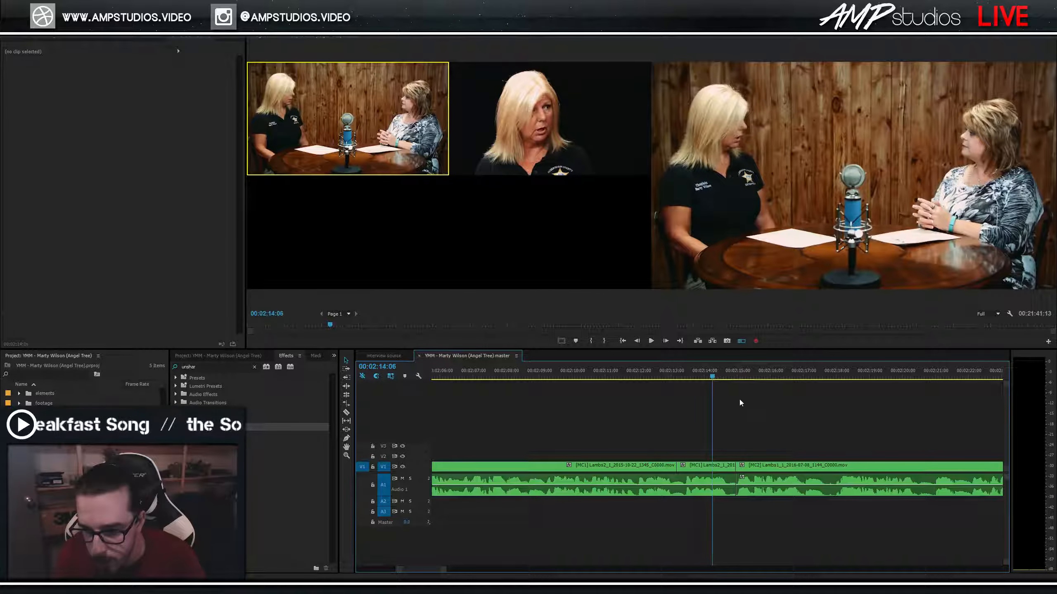
pyautogui.press('space')
pyautogui.press('space')
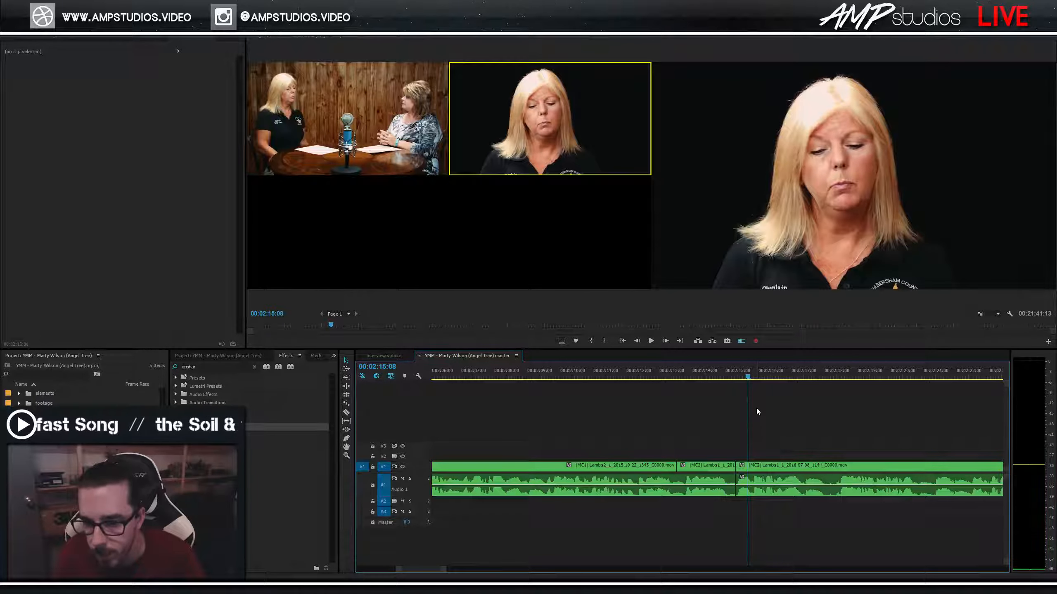
pyautogui.hotkey('ctrl', 'z')
pyautogui.hotkey('ctrl', 'z')
pyautogui.click(713, 376)
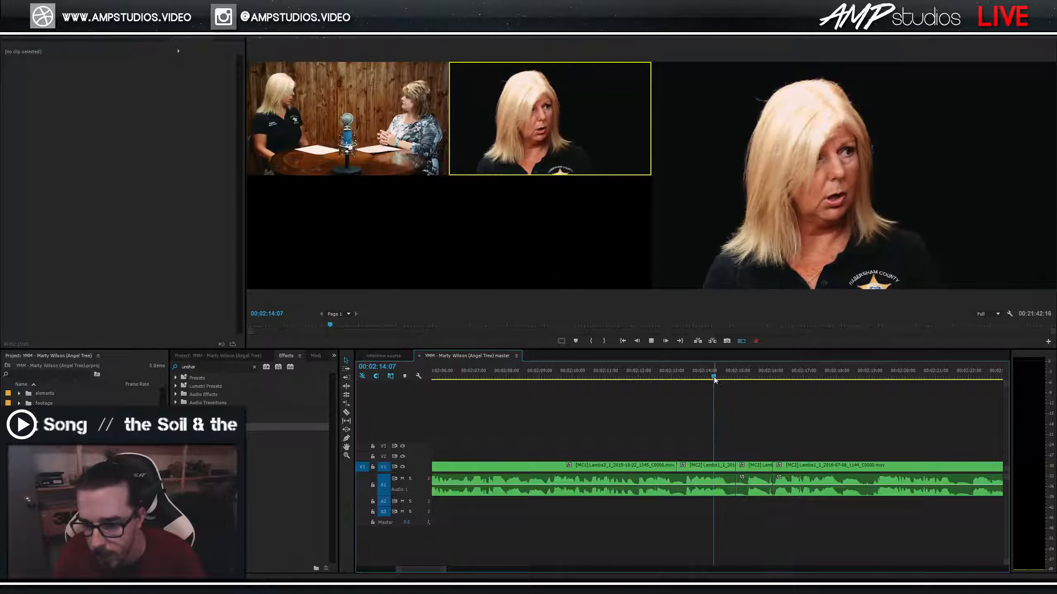
pyautogui.press('space')
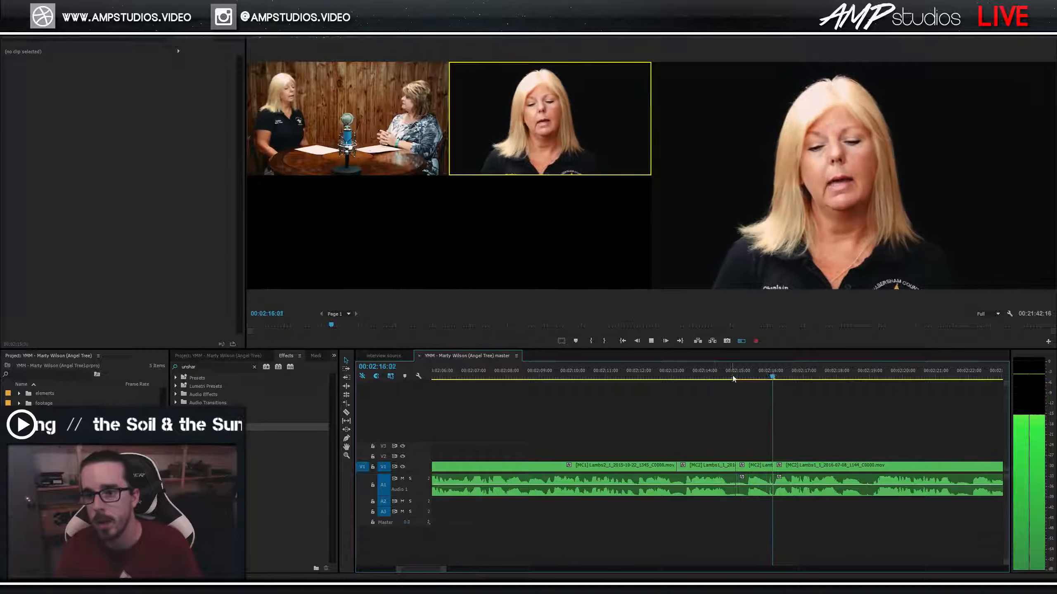
# Replay the cut repeatedly from around 00:02:14:12–00:02:14:16 and from 00:02:12:13.
pyautogui.click(725, 376)
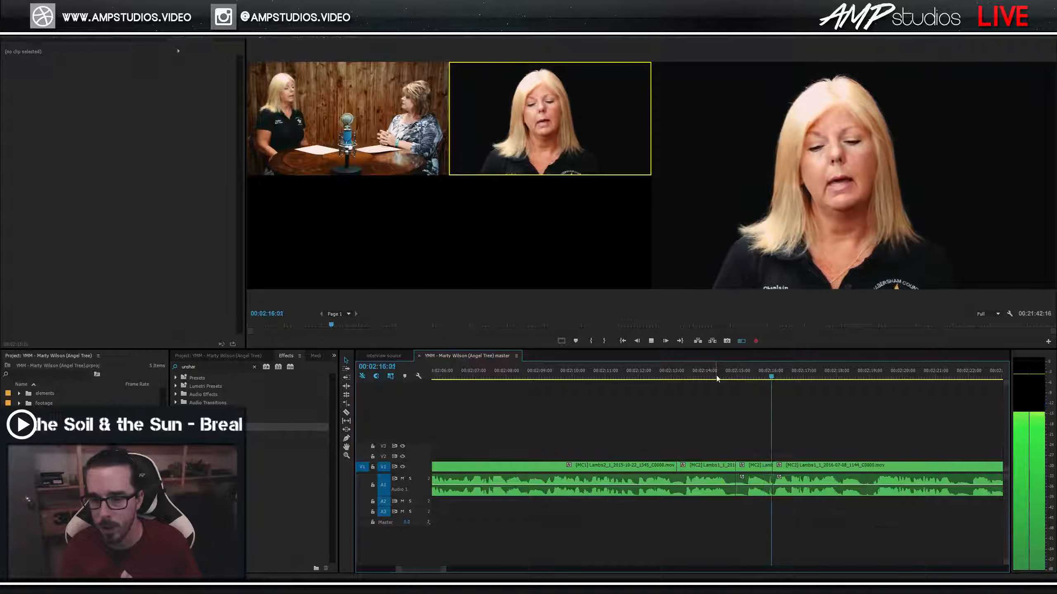
pyautogui.click(722, 377)
pyautogui.press('space')
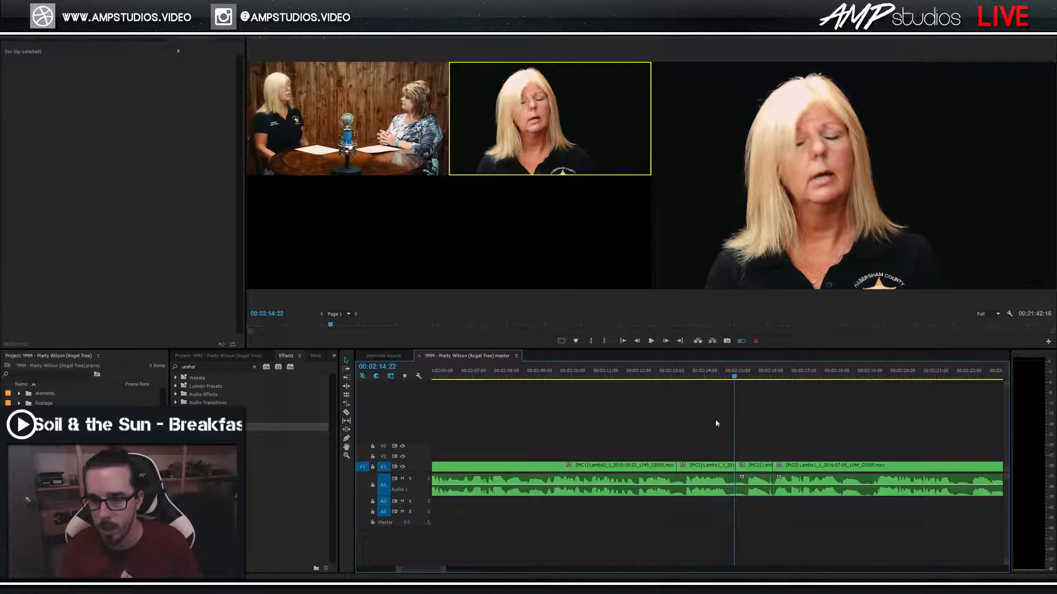
pyautogui.click(721, 376)
pyautogui.press('space')
pyautogui.click(724, 377)
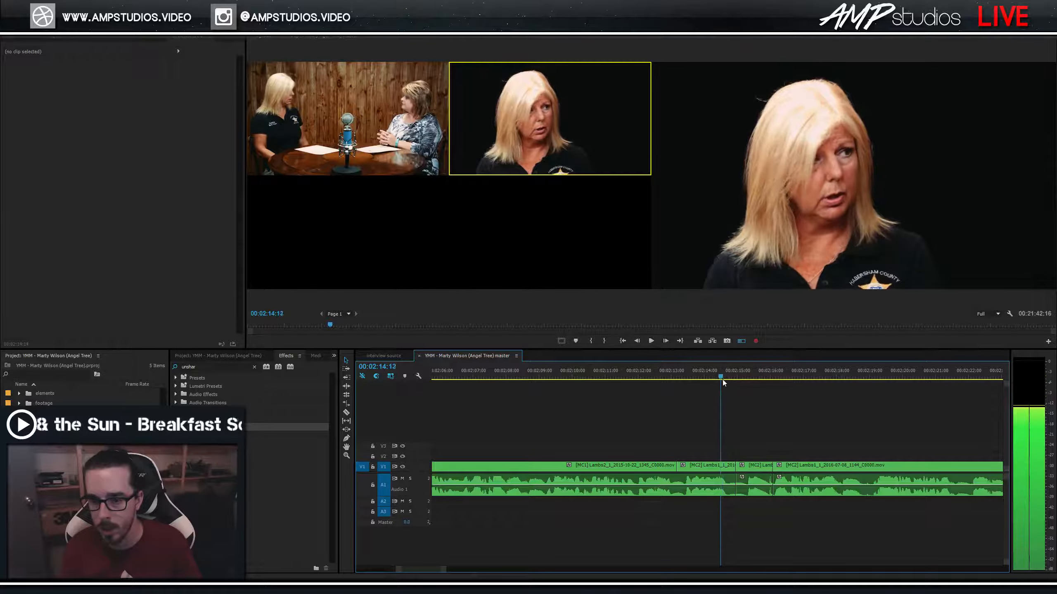
pyautogui.press('space')
pyautogui.click(729, 376)
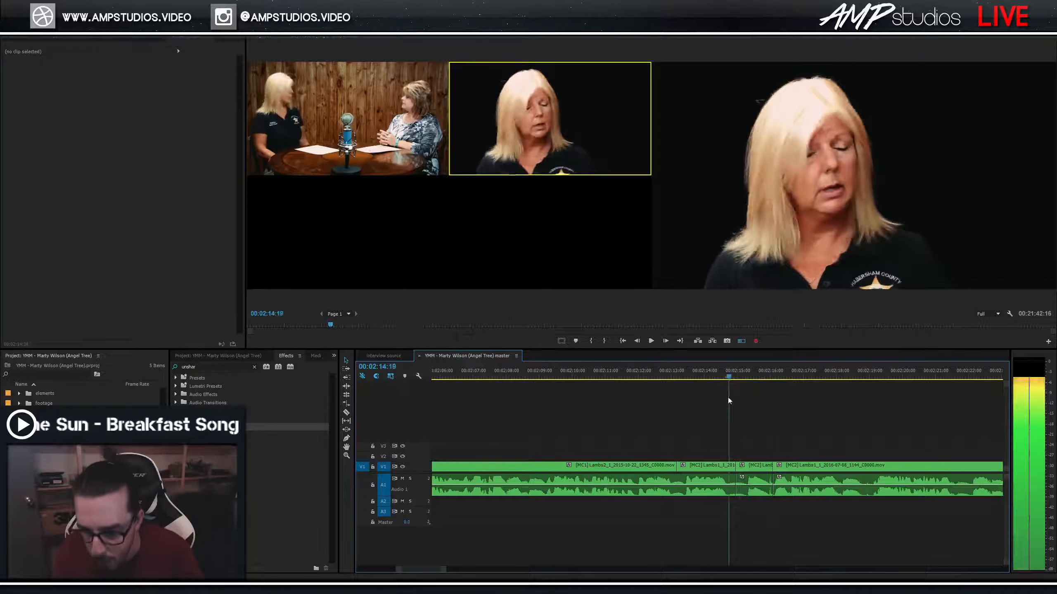
pyautogui.click(725, 377)
pyautogui.click(660, 376)
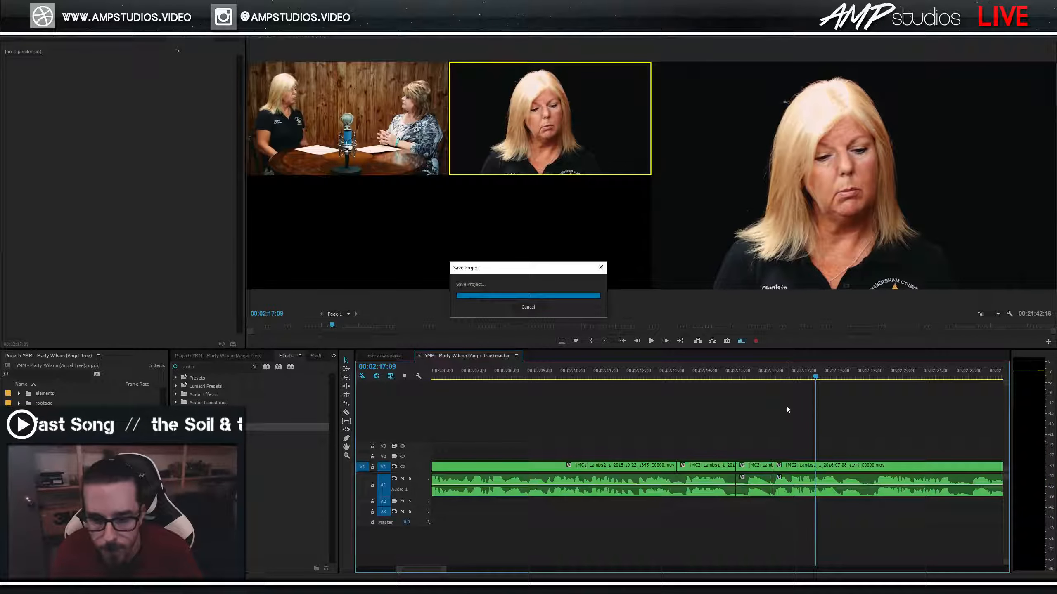
# From about 00:02:14, record a cut from the wide angle to the close-up.
pyautogui.press('-')
pyautogui.press('space')
pyautogui.click(712, 377)
pyautogui.press('1')
pyautogui.press('space')
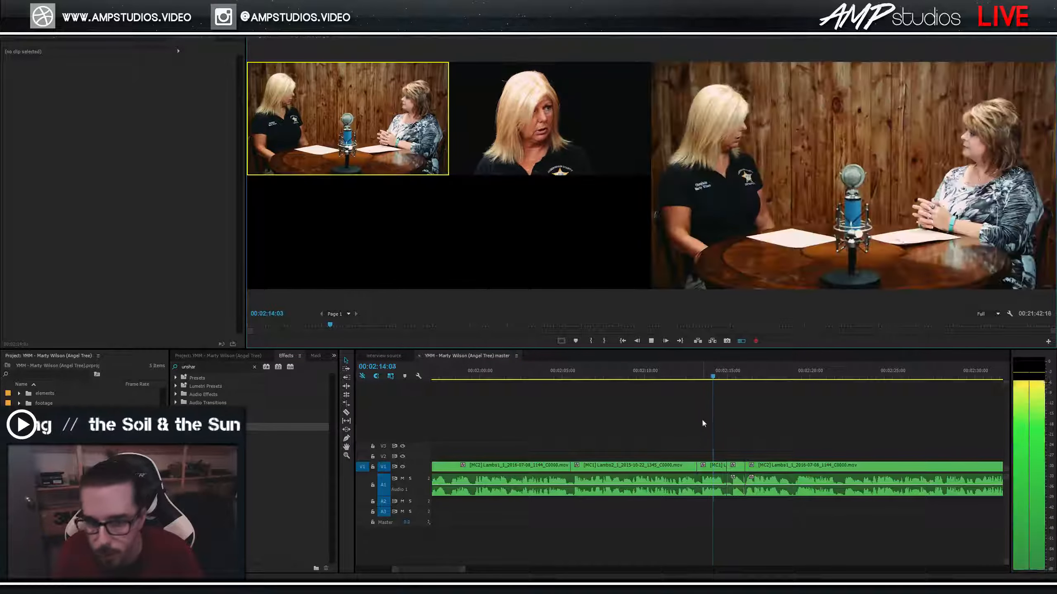
pyautogui.press('2')
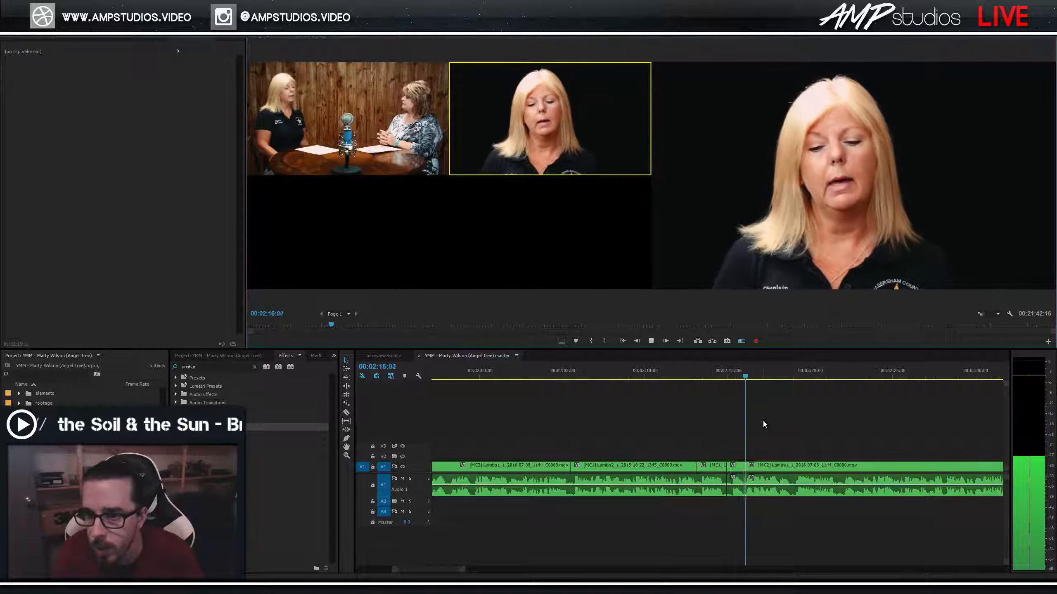
pyautogui.press('space')
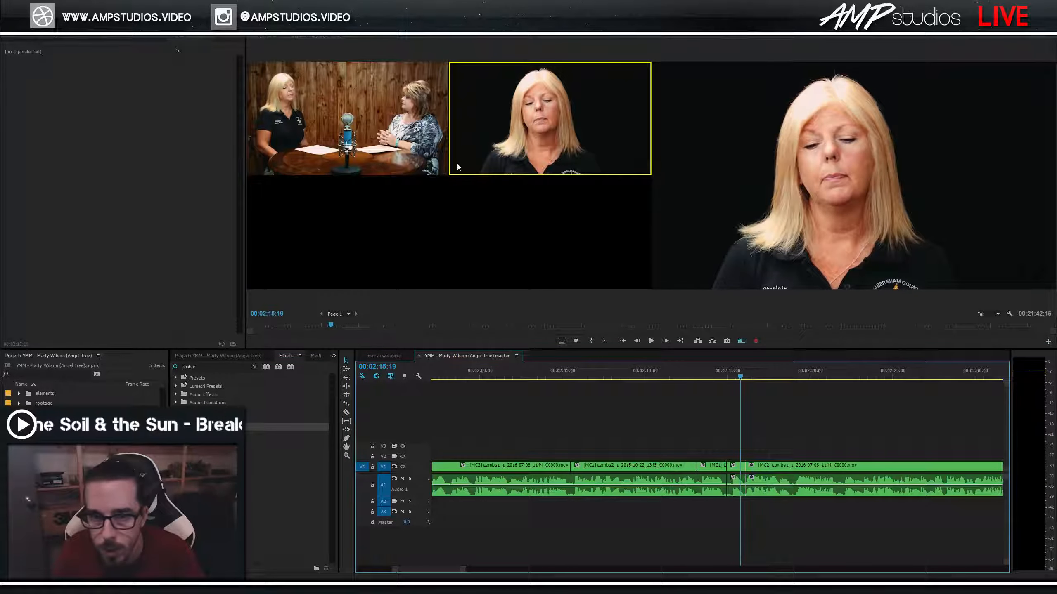
# Replay from 02:15:19, switch to the close-up (angle 2), and save the project.
pyautogui.click(740, 370)
pyautogui.press('space')
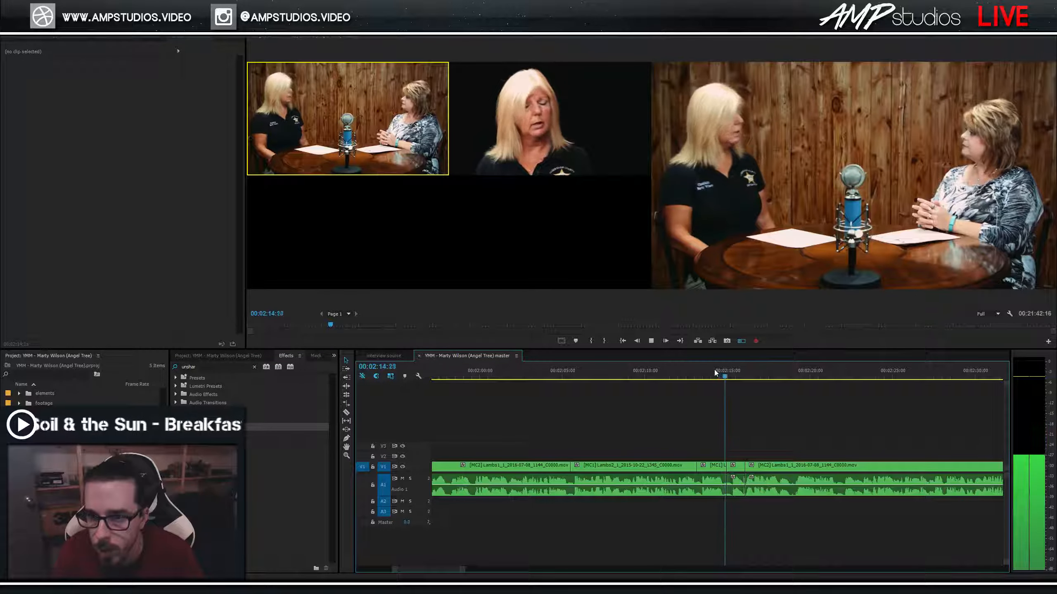
pyautogui.press('2')
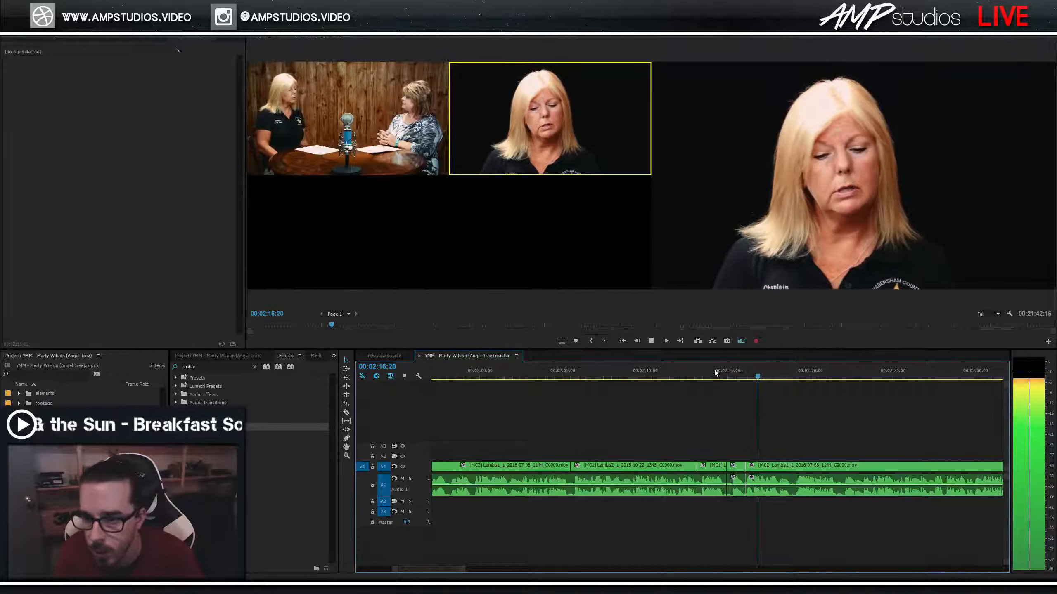
pyautogui.hotkey('ctrl', 's')
pyautogui.press('space')
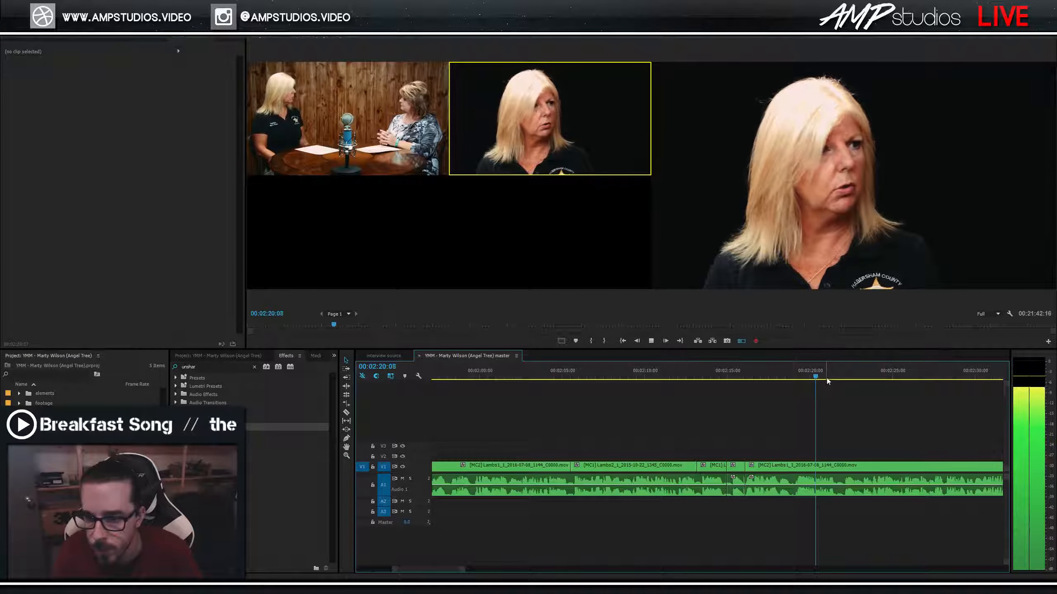
pyautogui.press('-')
# Record a cut to the wide shot, then replay from 02:31 and switch to wide around 02:34.
pyautogui.scroll(-3, 811, 396)
pyautogui.scroll(-1, 713, 433)
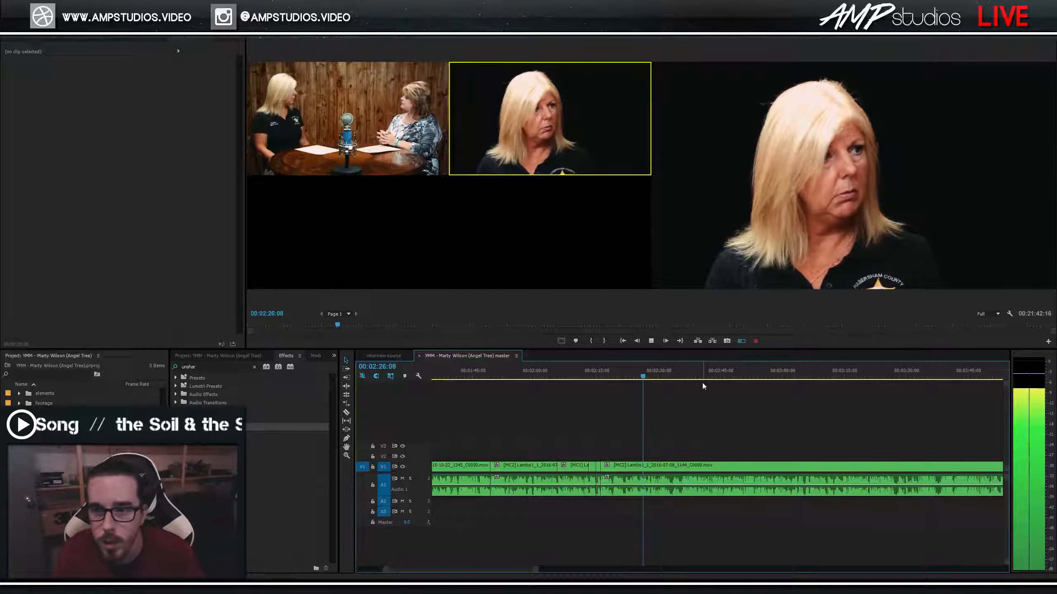
pyautogui.press('space')
pyautogui.press('space')
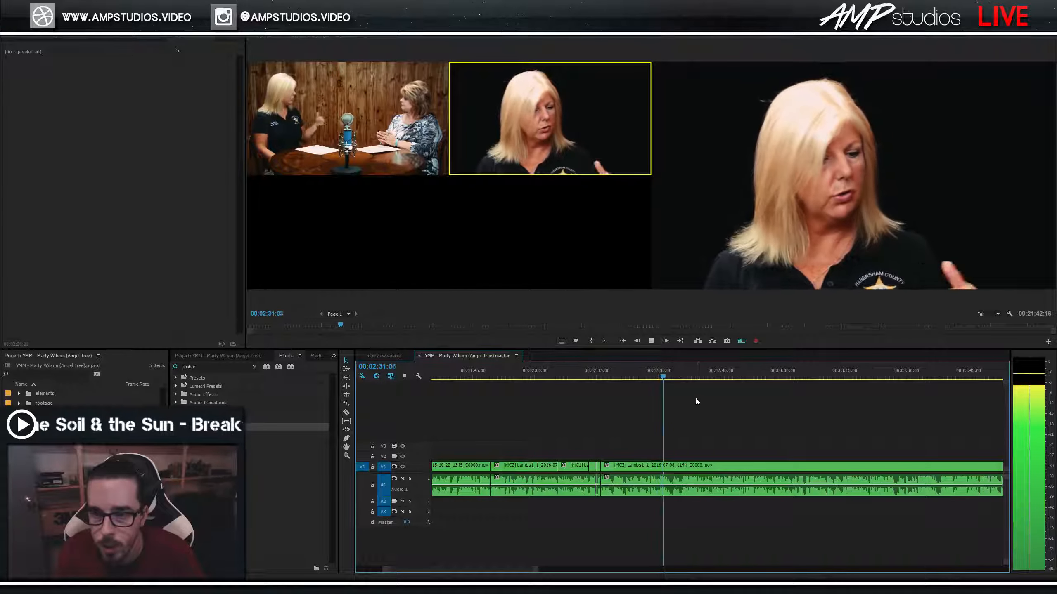
pyautogui.press('1')
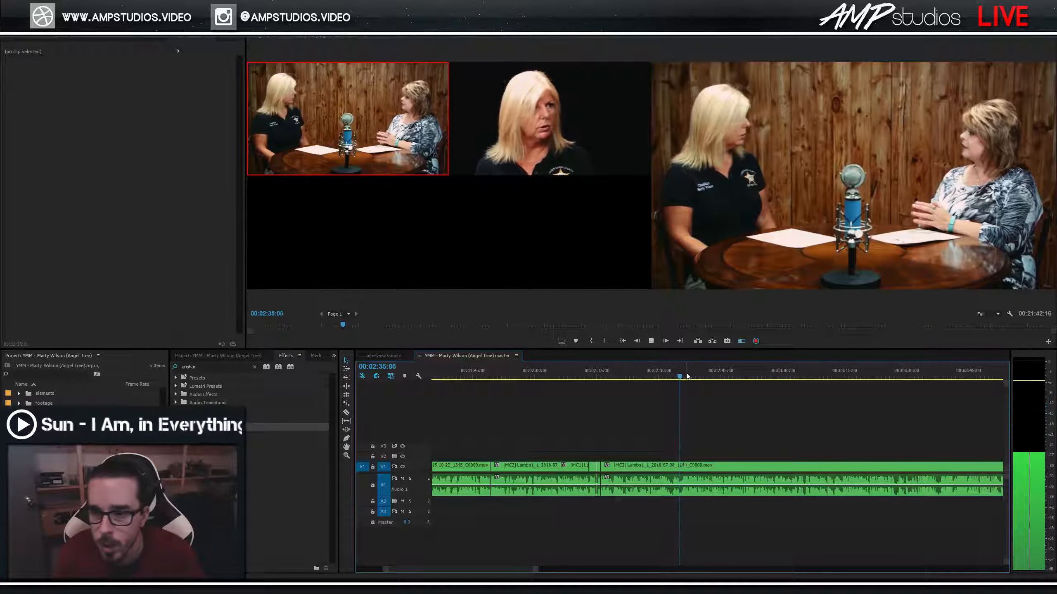
pyautogui.press('space')
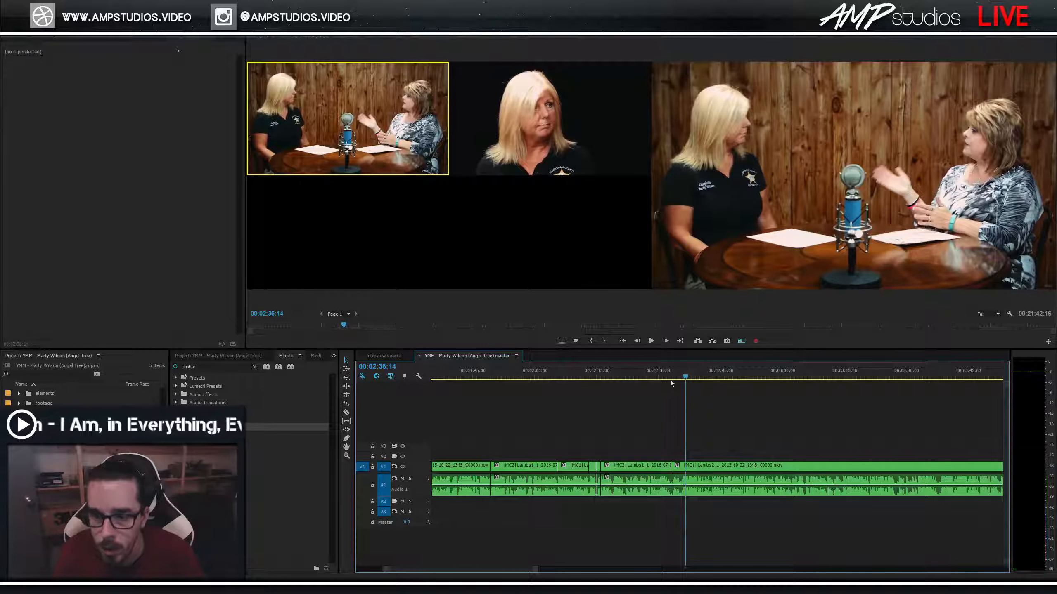
pyautogui.click(665, 369)
pyautogui.press('space')
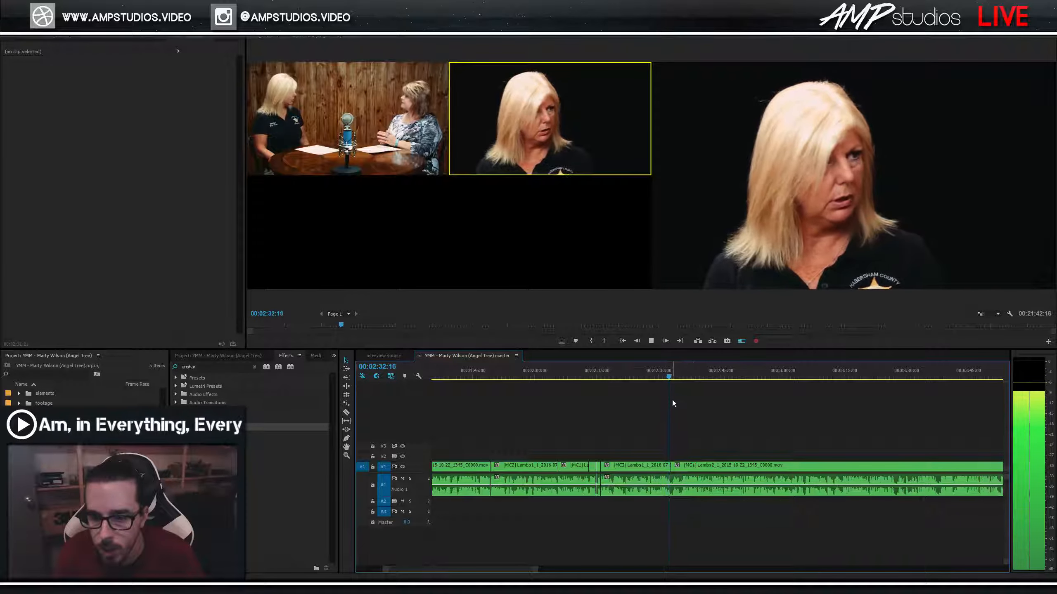
pyautogui.press('1')
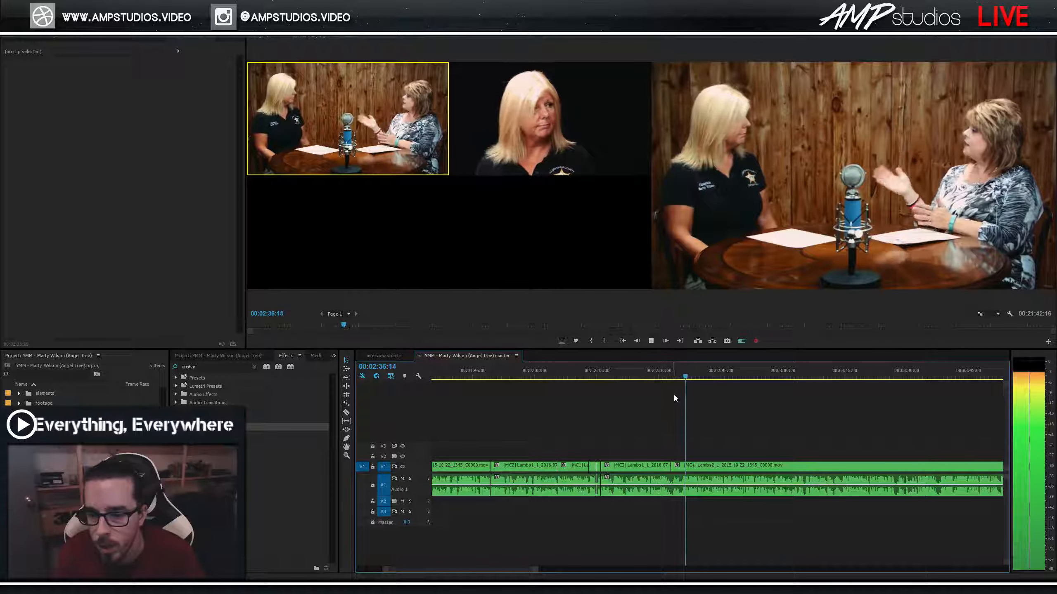
# Replay the section from about 02:31 and re-record the switch to the wide shot.
pyautogui.click(676, 374)
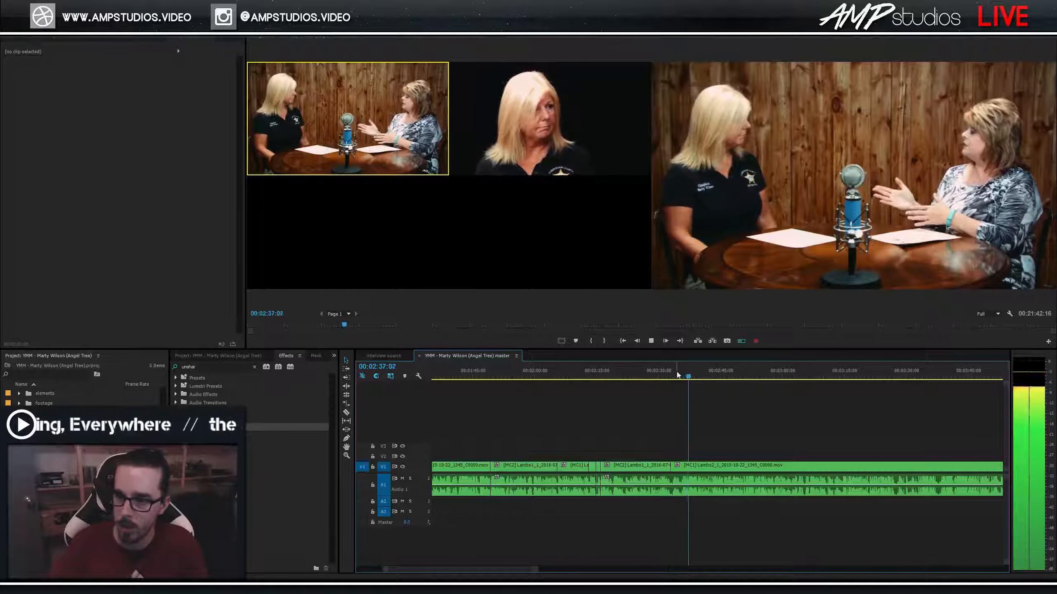
pyautogui.press('space')
pyautogui.press('-')
pyautogui.press('-')
pyautogui.press('-')
pyautogui.press('-')
pyautogui.press('=')
pyautogui.press('=')
pyautogui.press('=')
pyautogui.press('space')
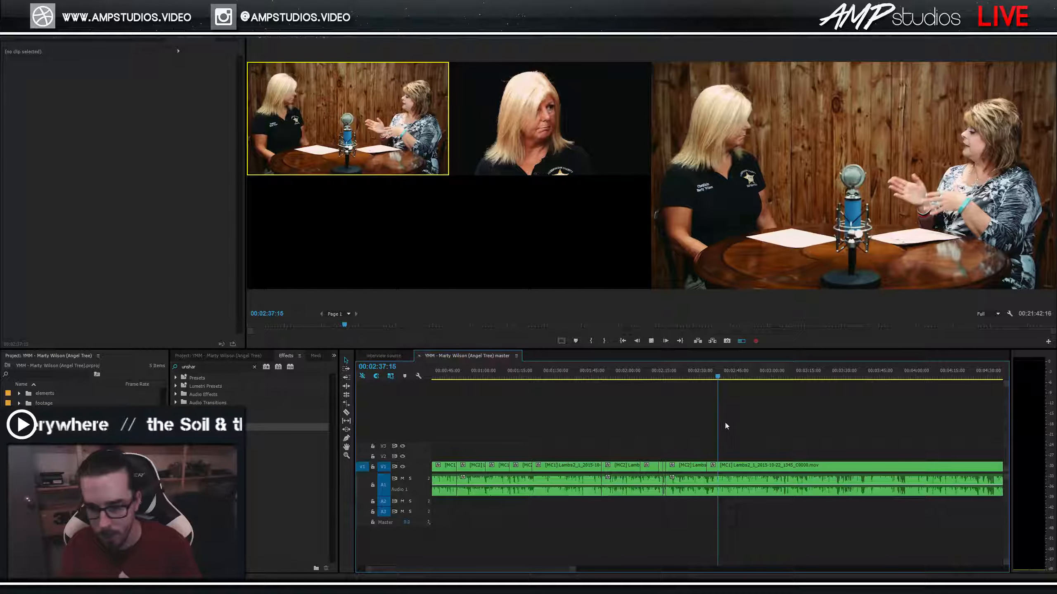
pyautogui.click(703, 373)
pyautogui.press('space')
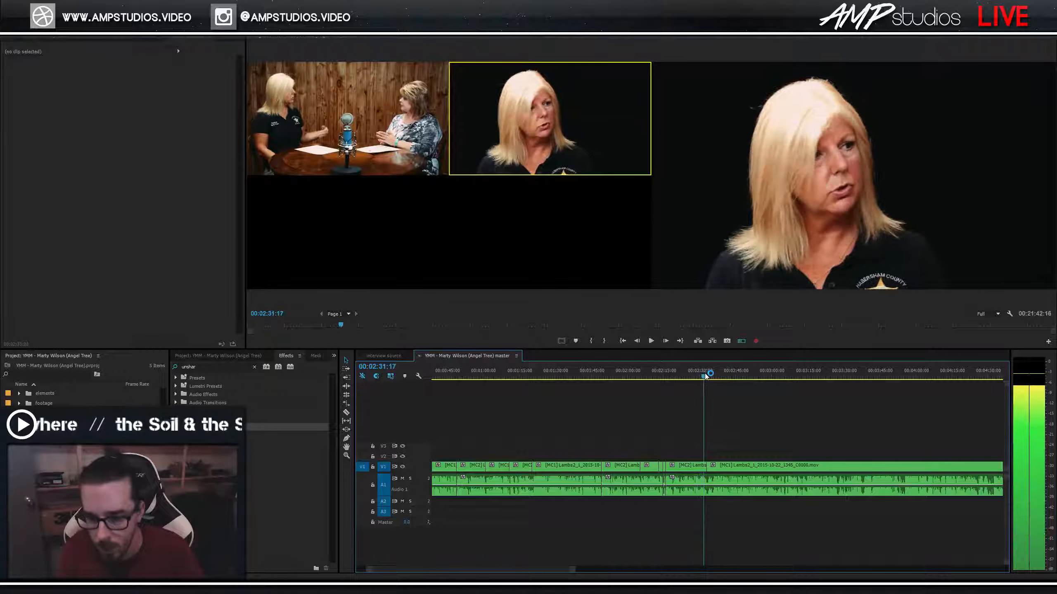
pyautogui.press('1')
# Zoom in around 02:32:12 and re-record a close-up then wide-shot cut.
pyautogui.press('=')
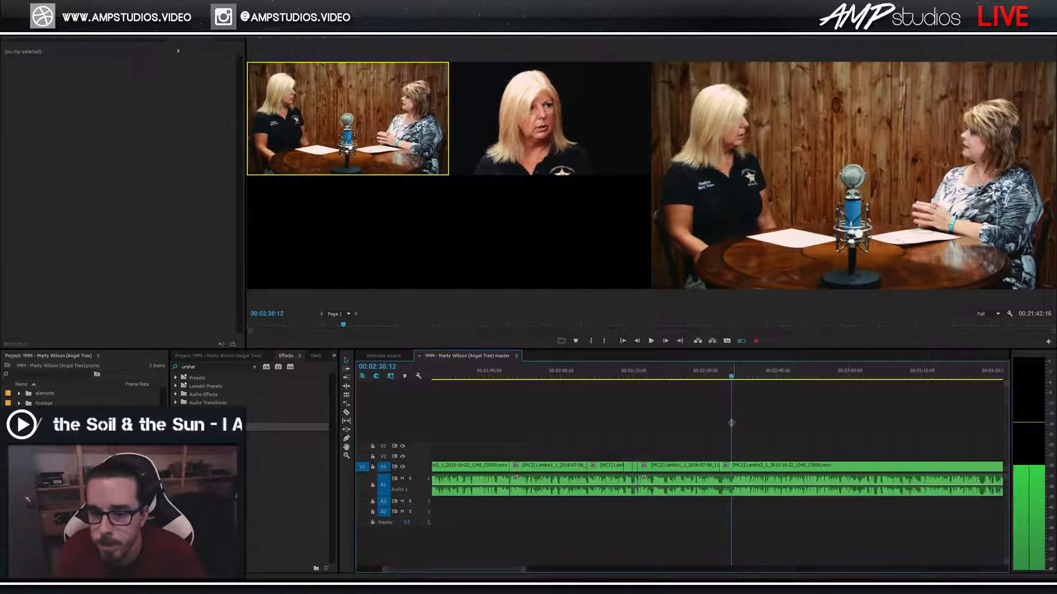
pyautogui.moveTo(725, 376); pyautogui.dragTo(718, 376)
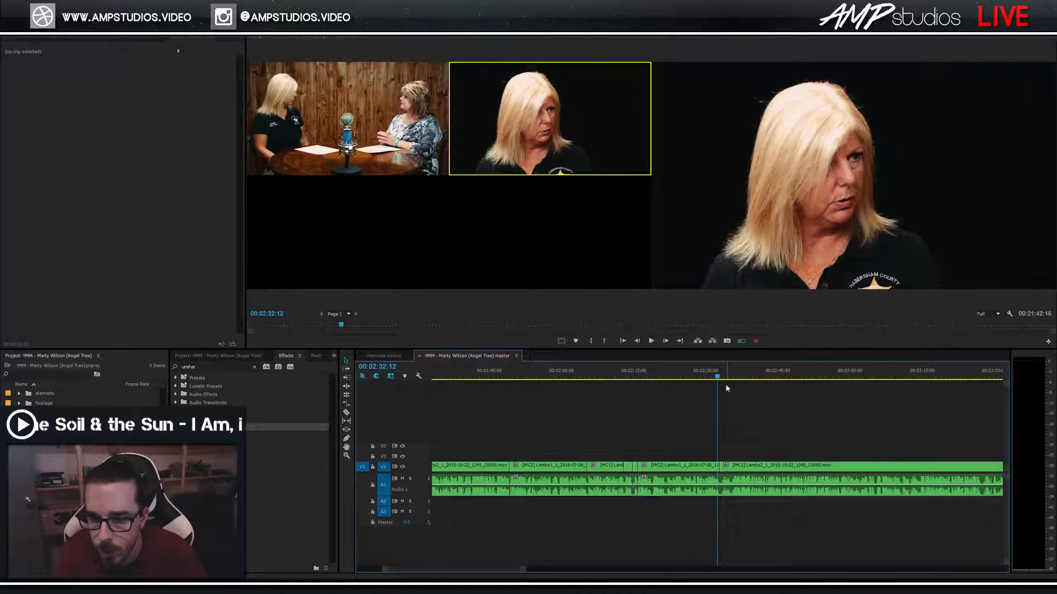
pyautogui.press('=')
pyautogui.click(665, 375)
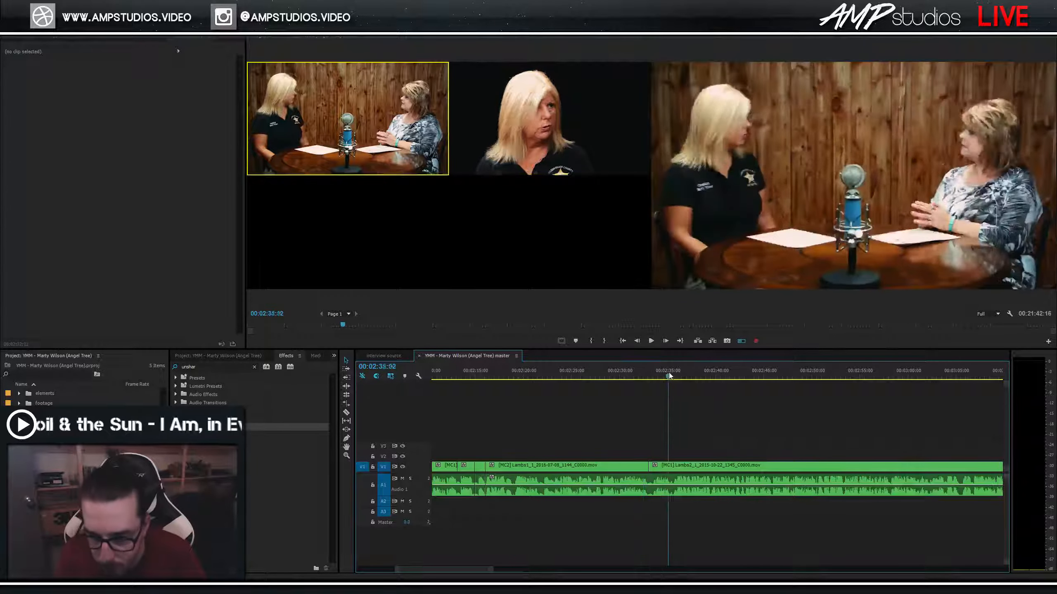
pyautogui.press('space')
pyautogui.press('2')
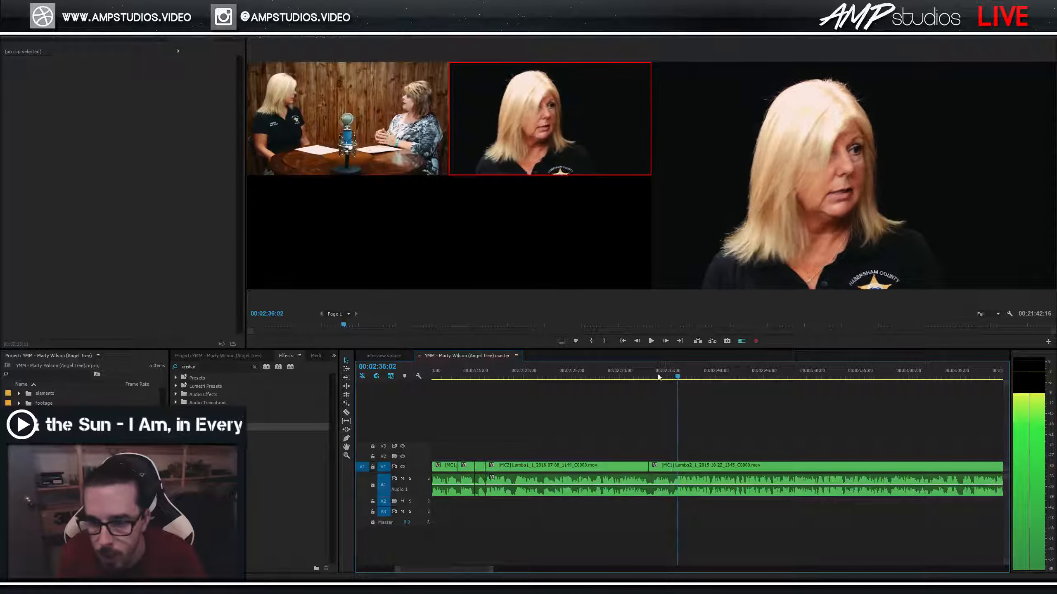
pyautogui.press('1')
pyautogui.press('space')
# Set the close-up angle at 00:02:32:17, cut to the wide shot around 02:36, and save.
pyautogui.click(666, 385)
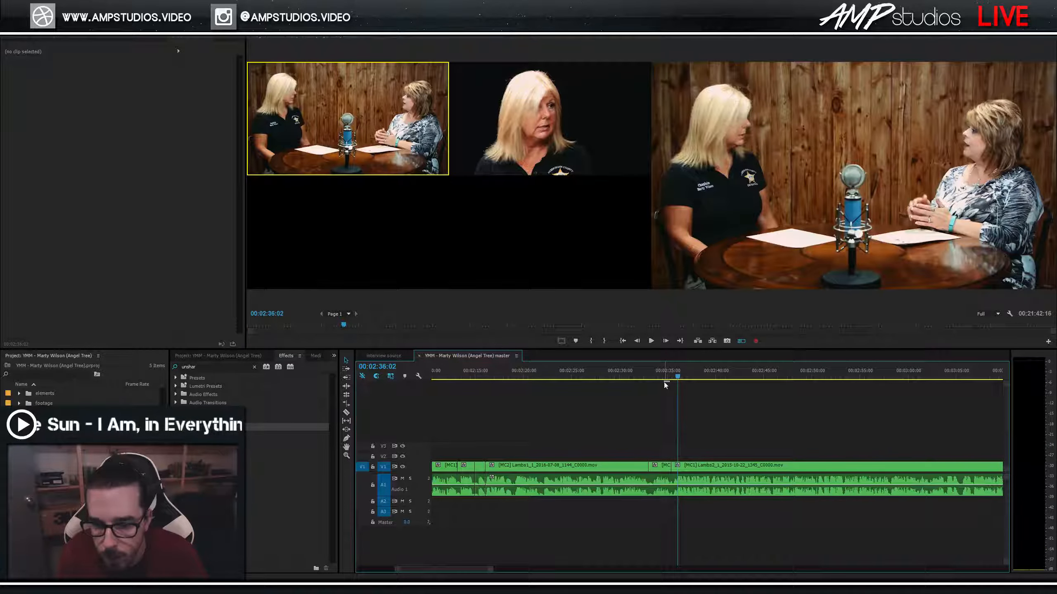
pyautogui.press('2')
pyautogui.click(646, 376)
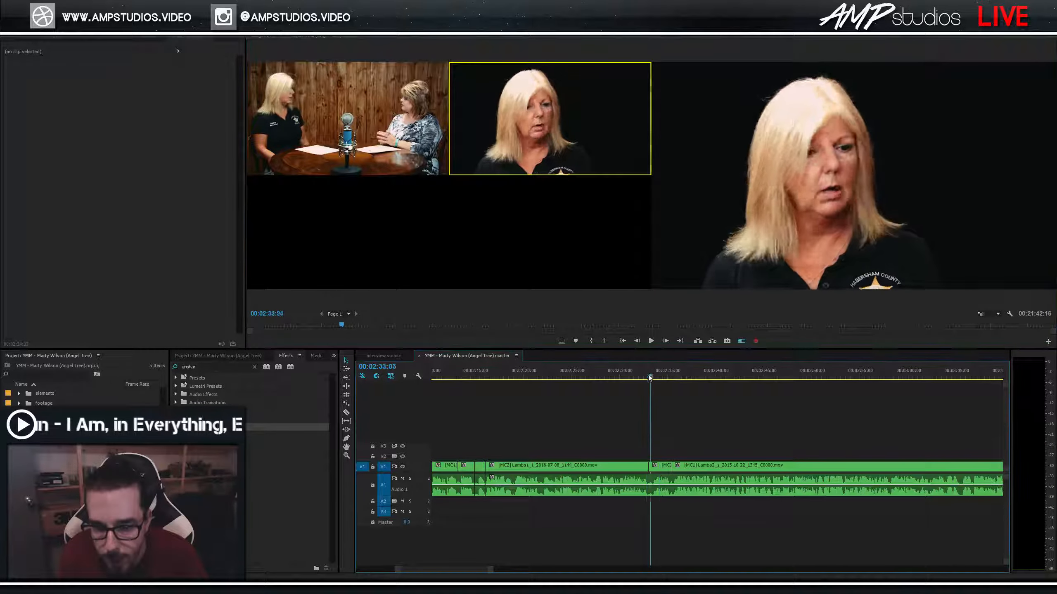
pyautogui.press('space')
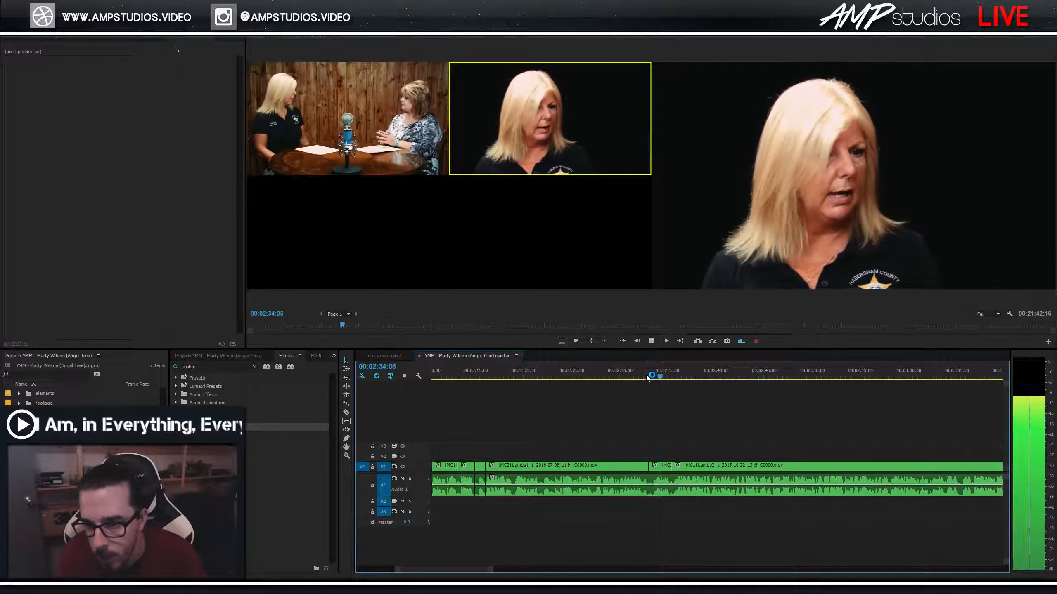
pyautogui.press('1')
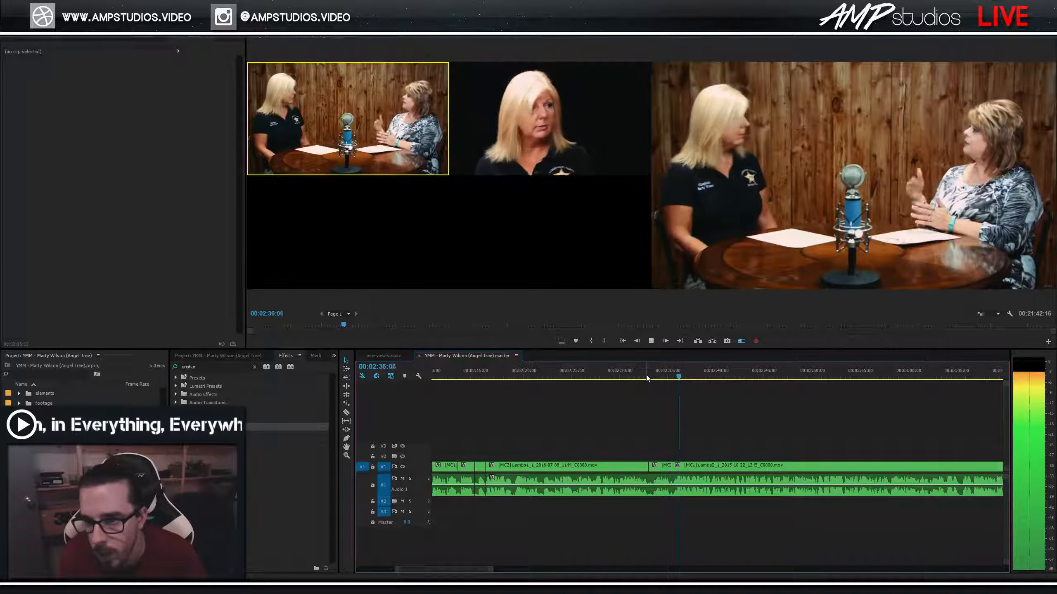
pyautogui.press('space')
pyautogui.press('Return')
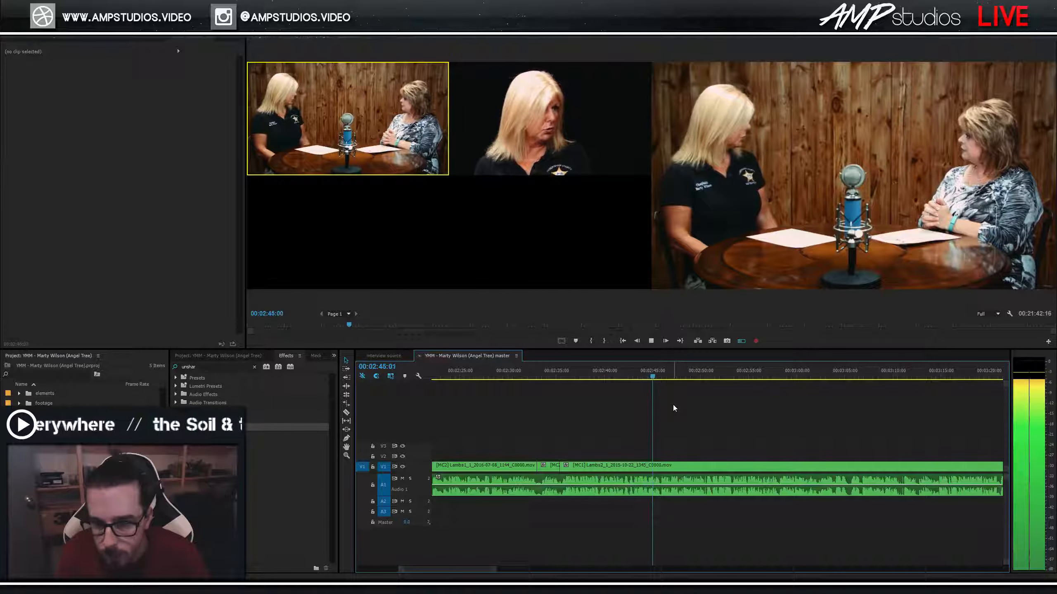
# Add a wide-shot cut near 02:45:17, switch the following part to the close-up, and replay from 02:45.
pyautogui.press('1')
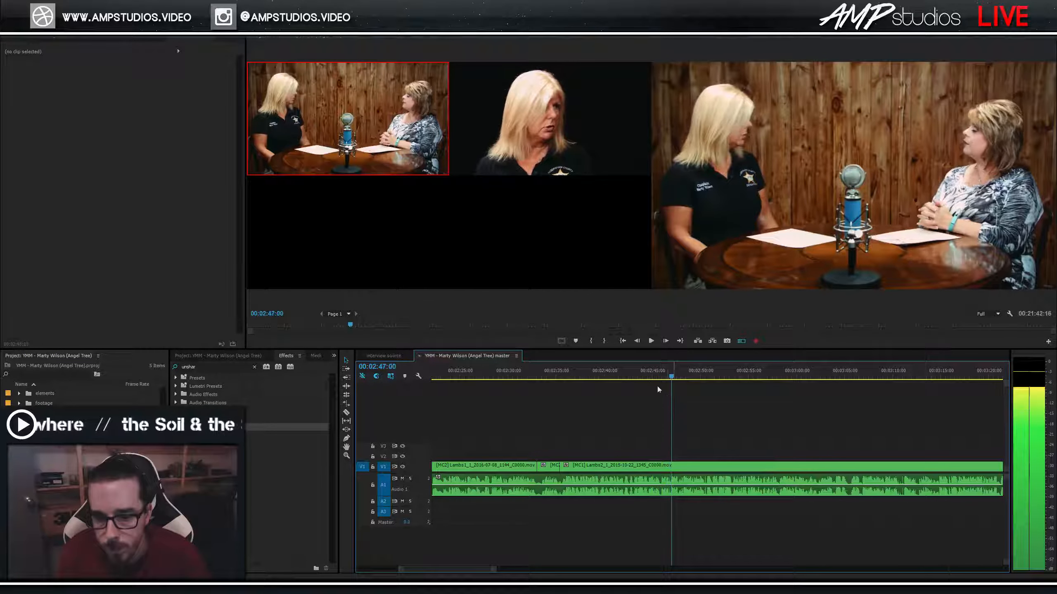
pyautogui.press('space')
pyautogui.press('2')
pyautogui.click(653, 375)
pyautogui.press('space')
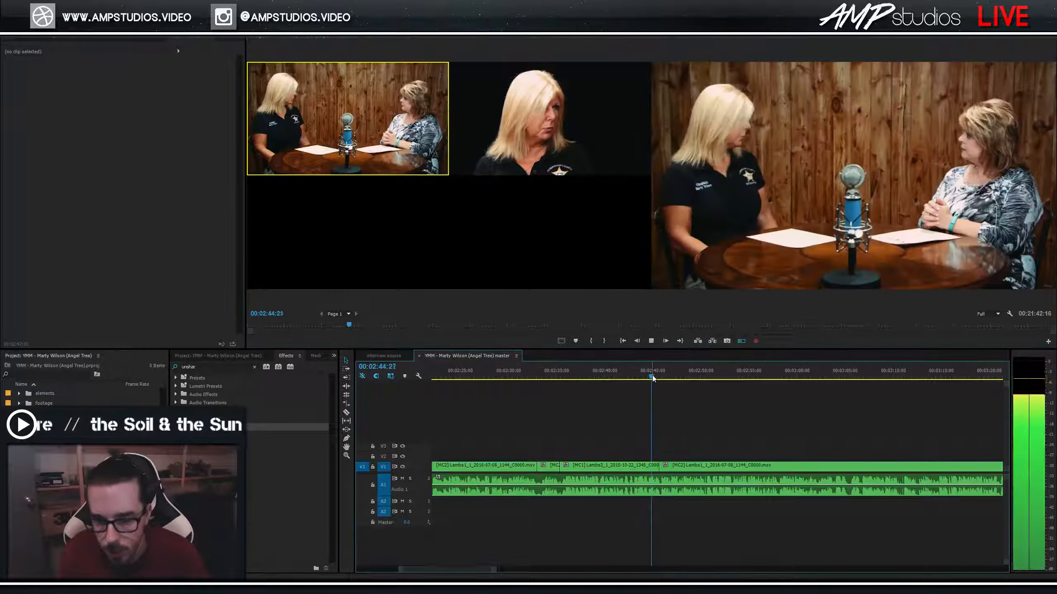
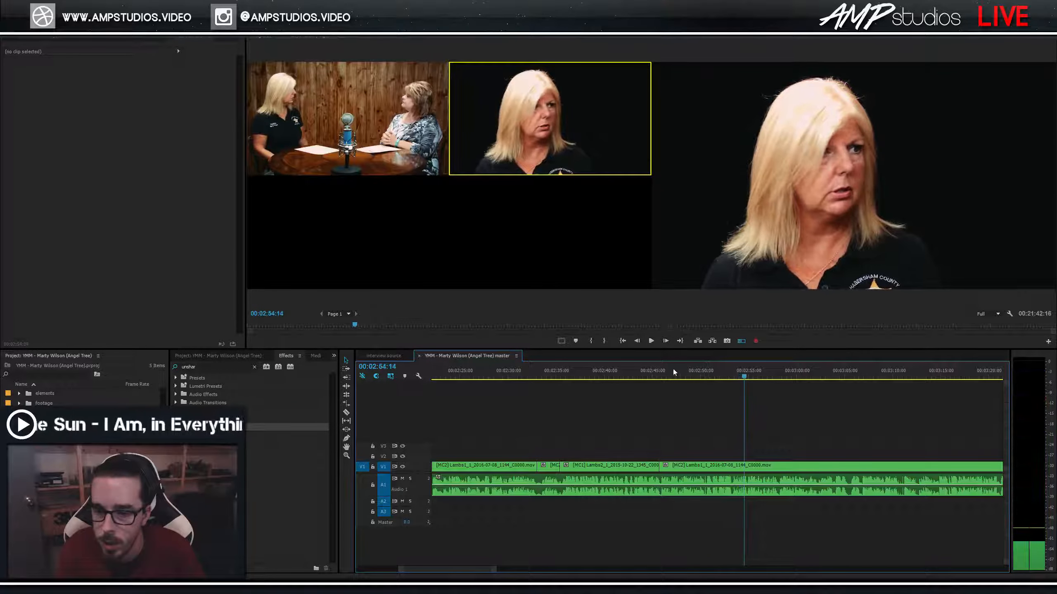
# Replay the interview from 00:02:45 and zoom the timeline in around 00:02:50.
pyautogui.click(655, 375)
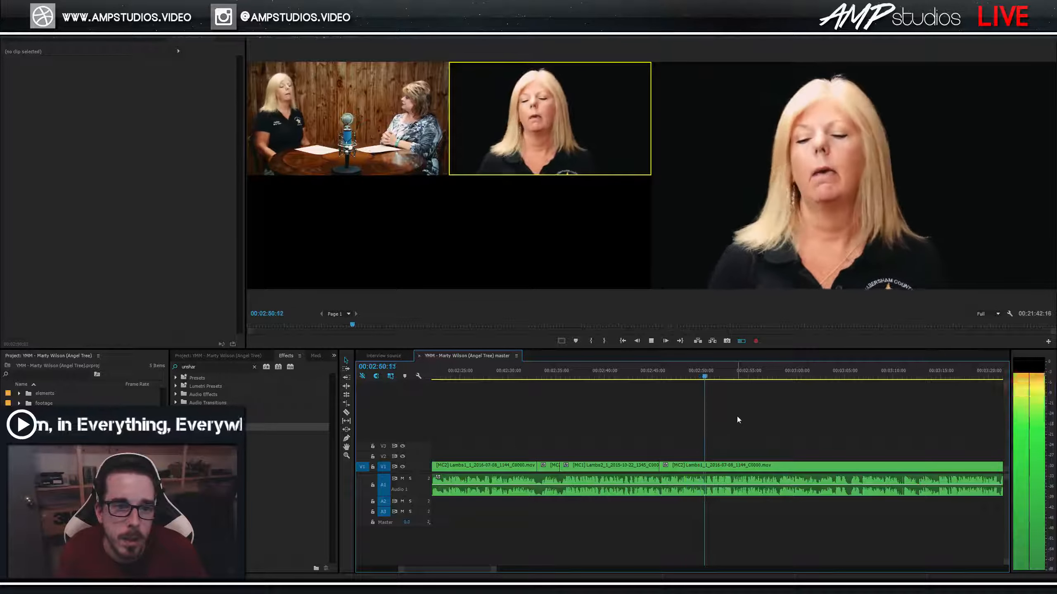
pyautogui.click(701, 376)
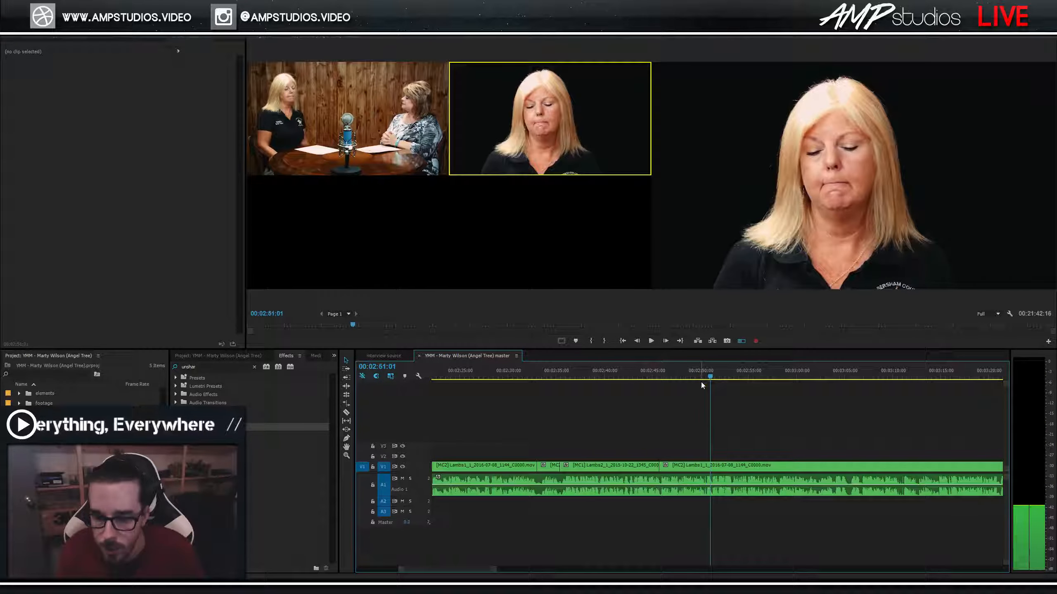
pyautogui.press('space')
pyautogui.press('=')
pyautogui.press('=')
pyautogui.moveTo(716, 376); pyautogui.dragTo(689, 382)
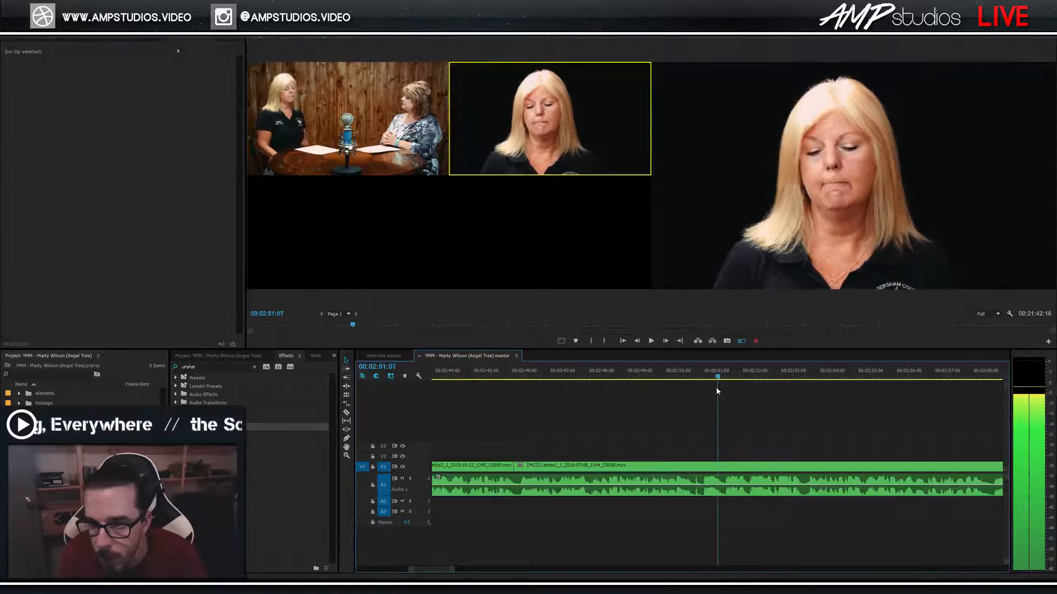
pyautogui.press('space')
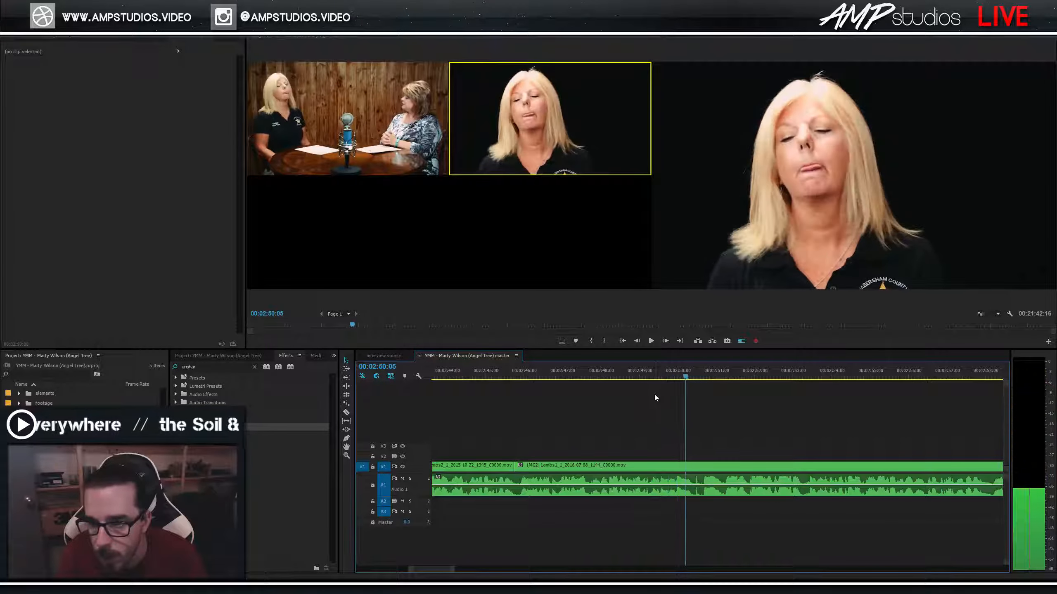
pyautogui.press('space')
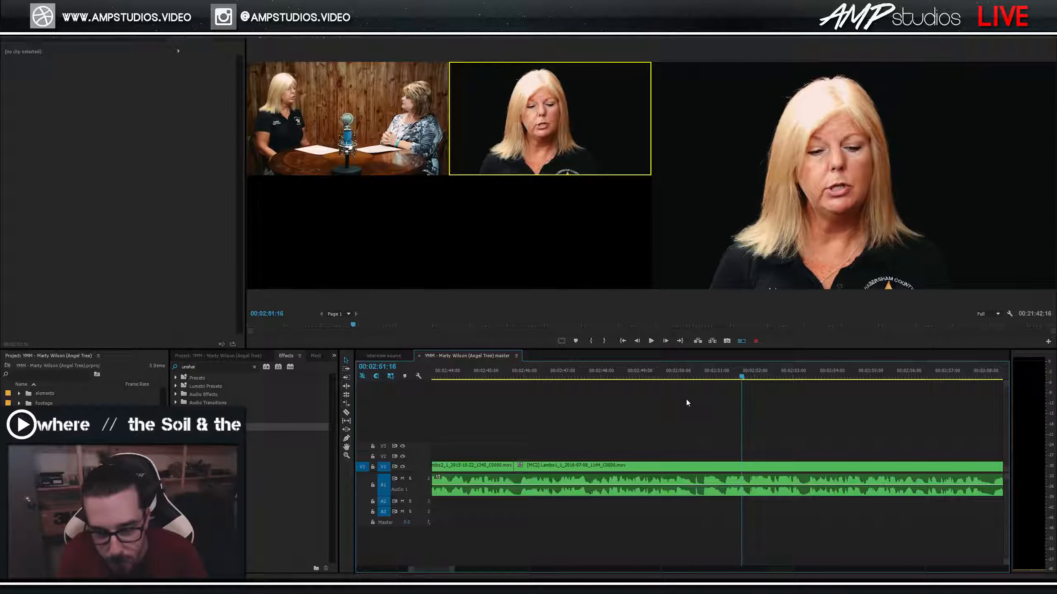
# Pin the moment at 00:02:50:01 frame by frame, play it, and save the project.
pyautogui.moveTo(692, 375); pyautogui.dragTo(667, 382)
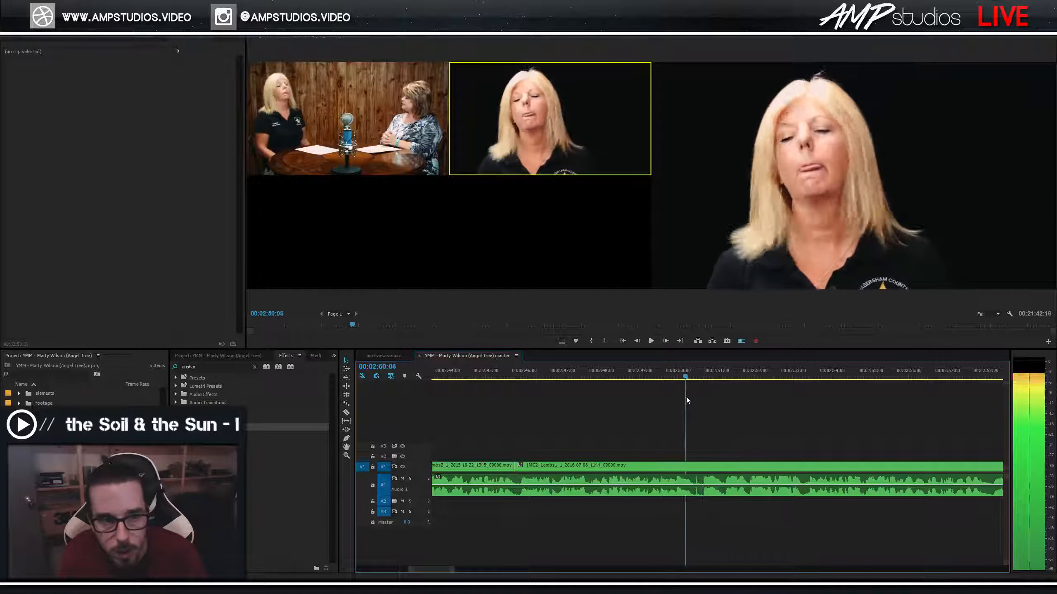
pyautogui.press('Right')
pyautogui.press('Right')
pyautogui.press('Right')
pyautogui.press('Right')
pyautogui.press('Right')
pyautogui.press('Right')
pyautogui.press('Right')
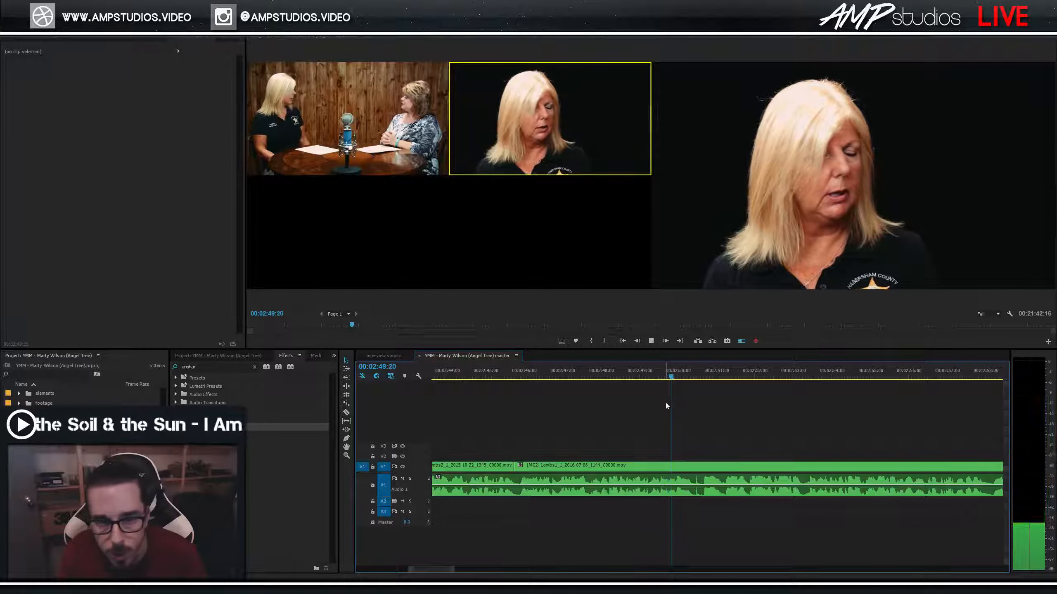
pyautogui.press('Left')
pyautogui.press('Left')
pyautogui.press('Left')
pyautogui.press('Left')
pyautogui.press('Left')
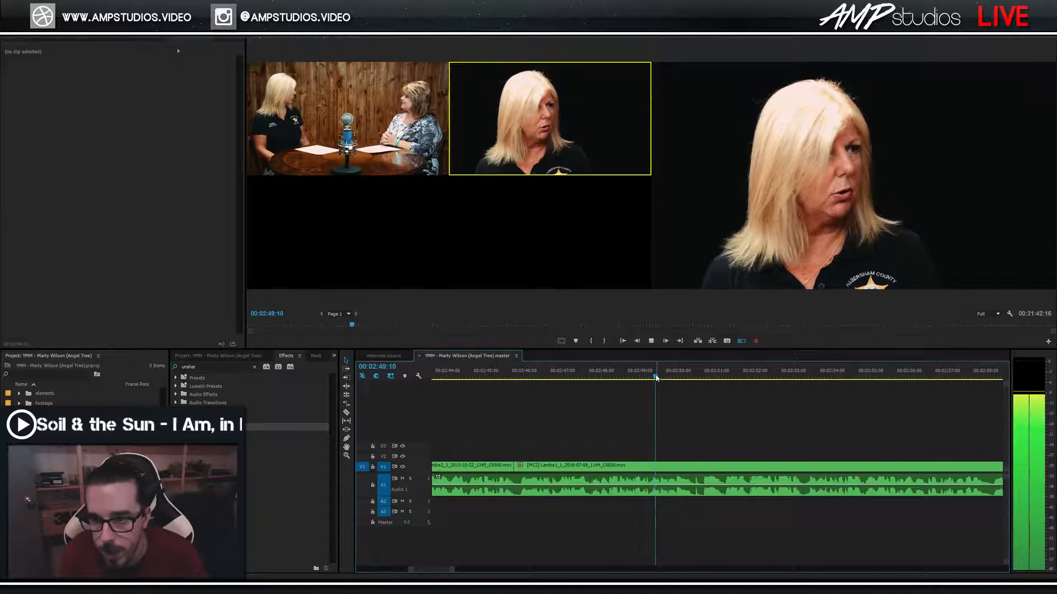
pyautogui.press('Right')
pyautogui.press('Right')
pyautogui.press('Right')
pyautogui.press('Right')
pyautogui.press('Right')
pyautogui.press('Right')
pyautogui.press('Right')
pyautogui.press('Right')
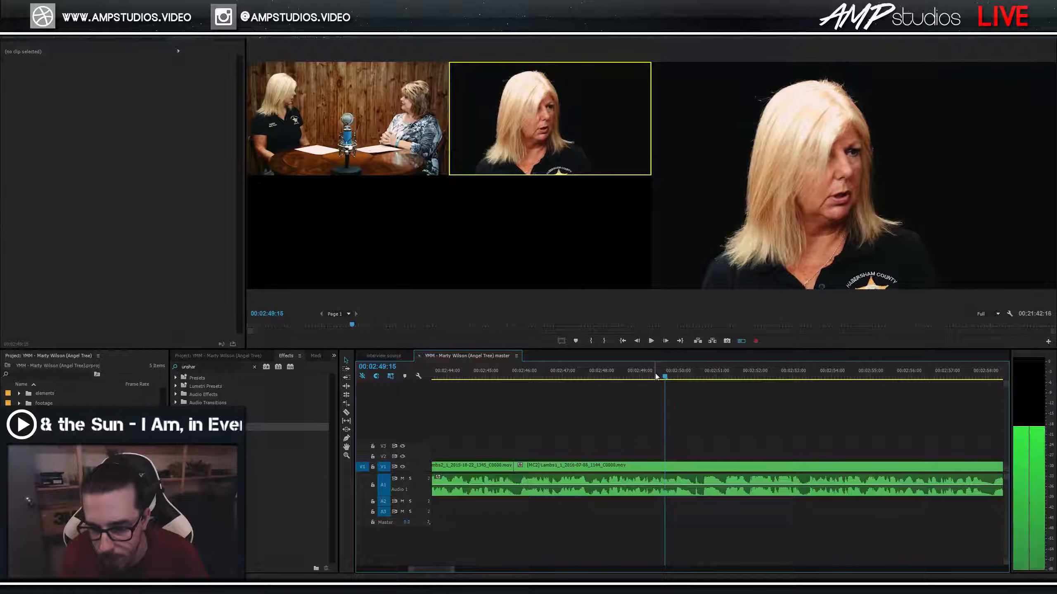
pyautogui.press('Left')
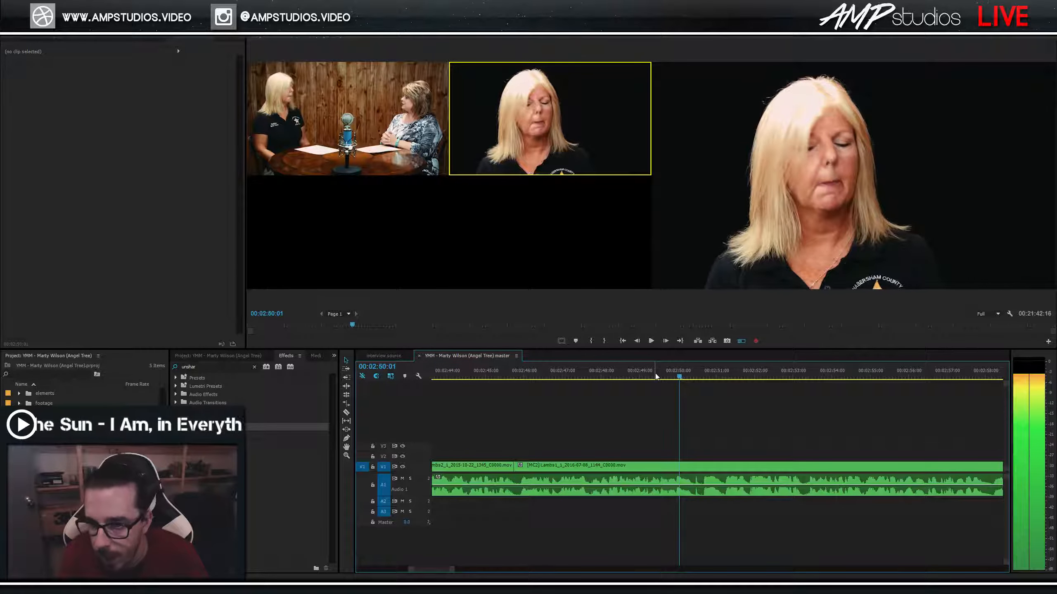
pyautogui.press('space')
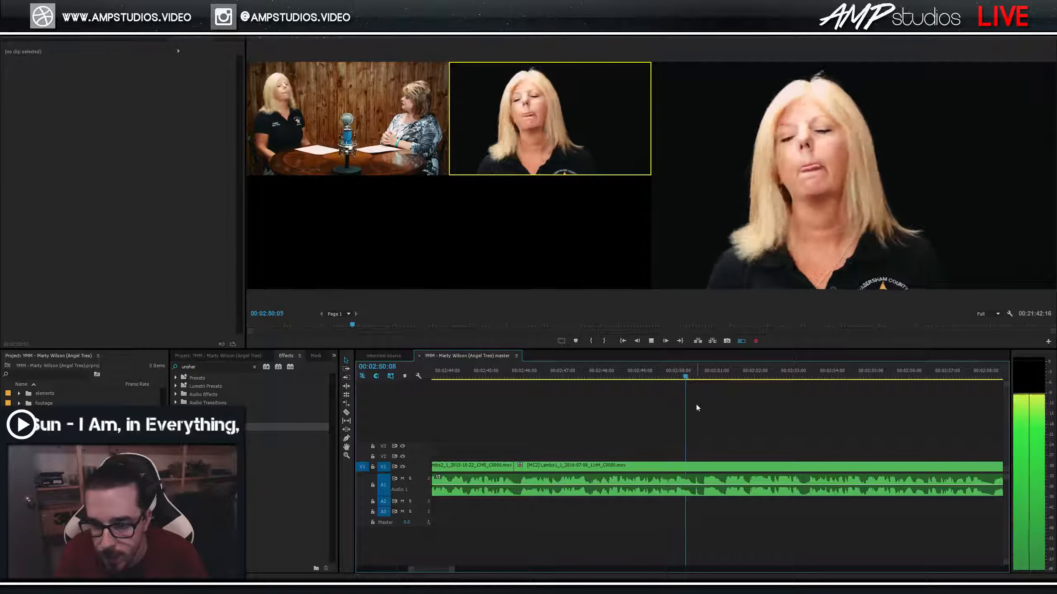
pyautogui.press('space')
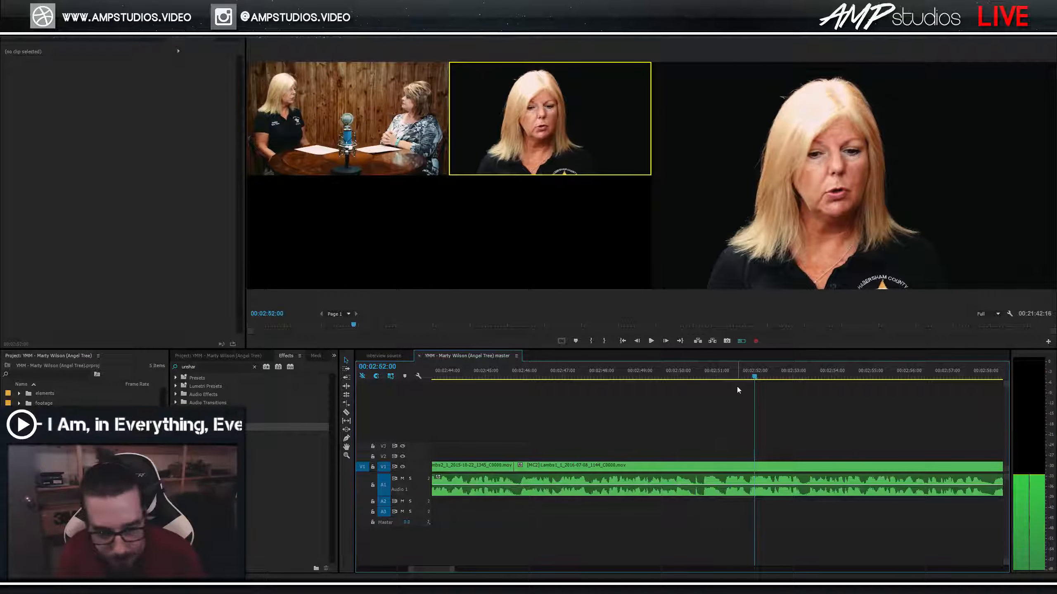
pyautogui.hotkey('ctrl', 's')
# Cut to the wide two-shot angle at about 00:02:50:13 and replay the cut.
pyautogui.press('-')
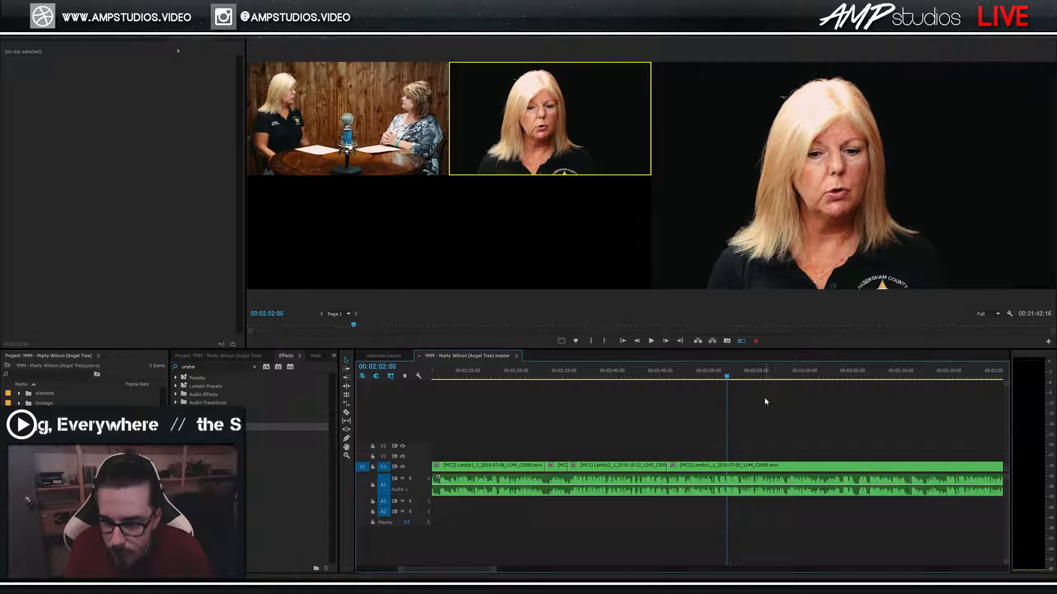
pyautogui.click(661, 367)
pyautogui.press('space')
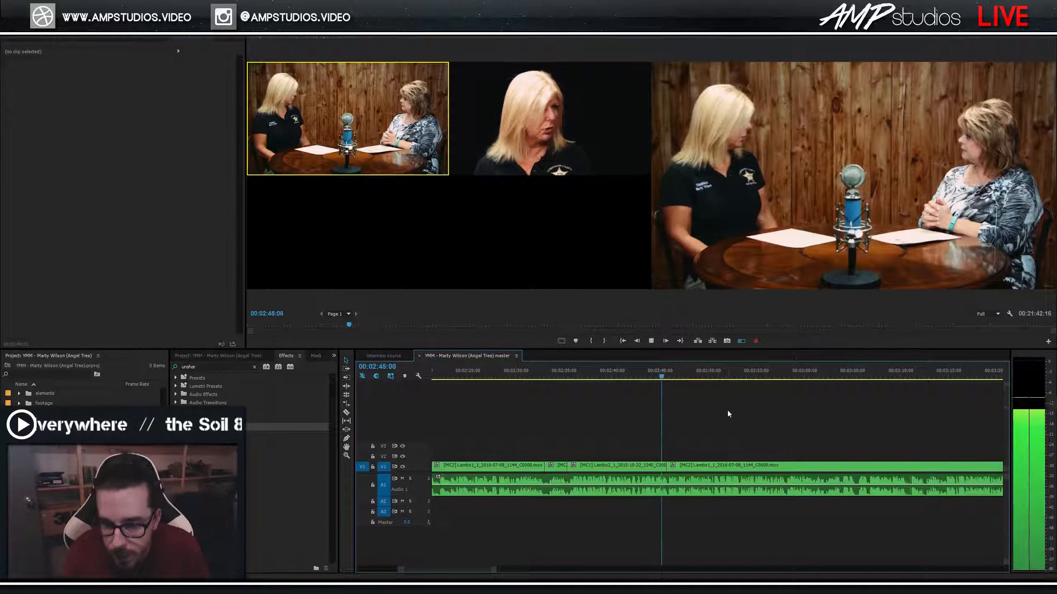
pyautogui.click(713, 373)
pyautogui.press('space')
pyautogui.press('1')
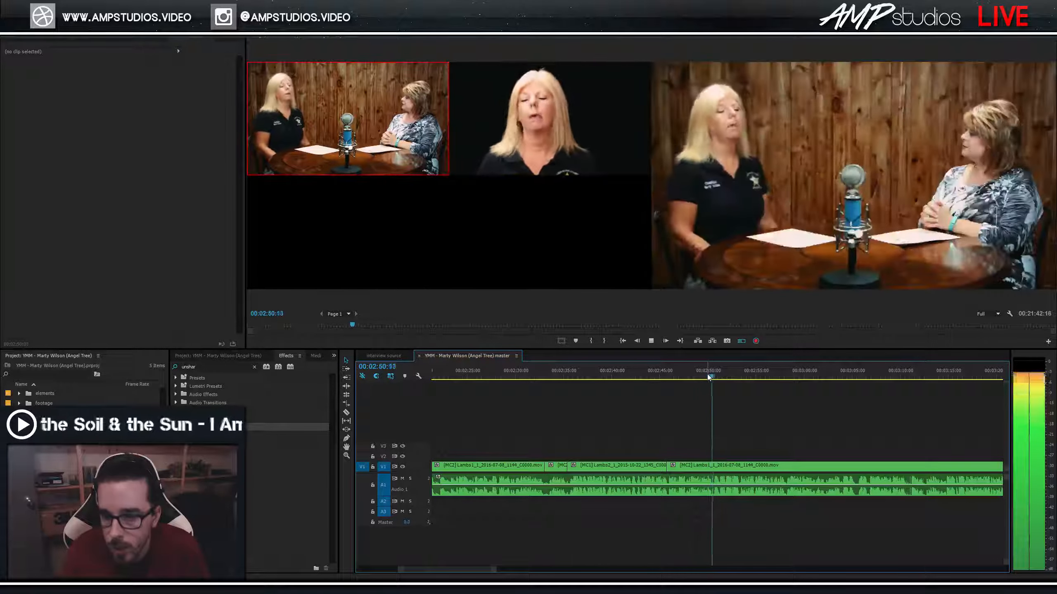
pyautogui.click(716, 371)
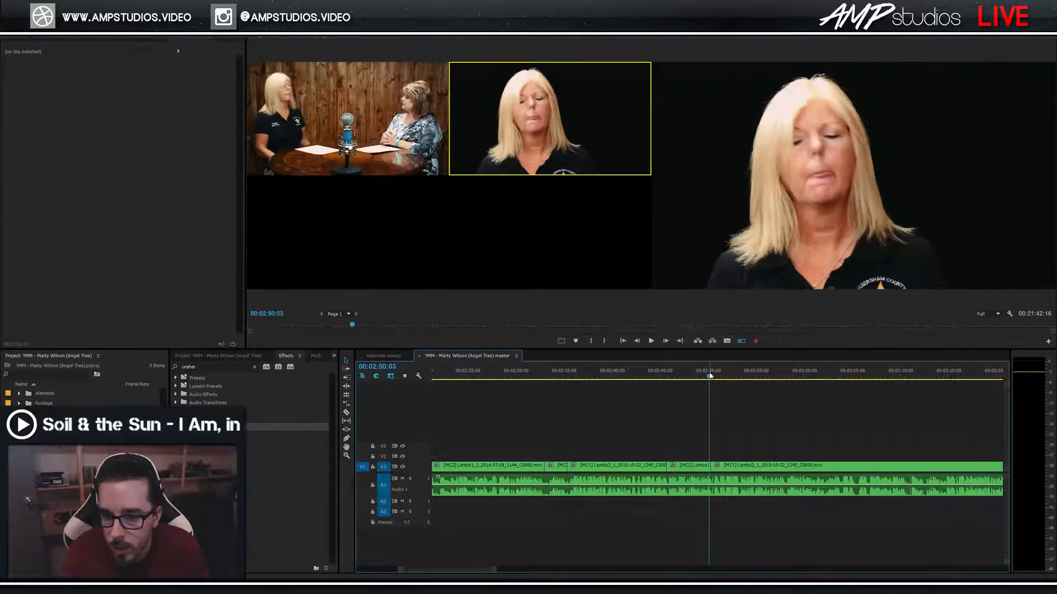
pyautogui.press('space')
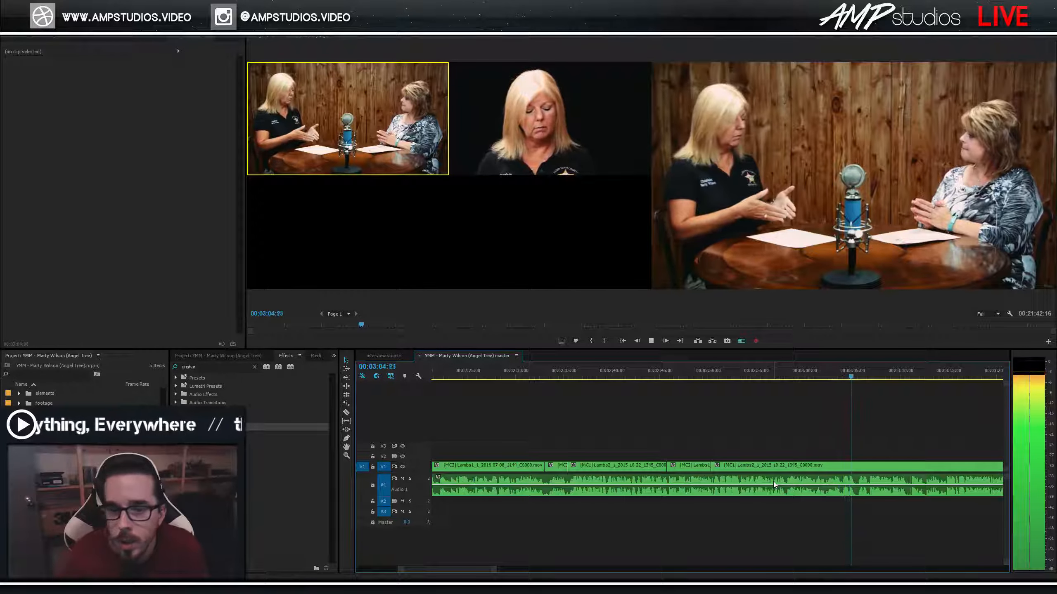
# Cut back to the close-up angle and zoom in to review from 00:03:03:10.
pyautogui.press('2')
pyautogui.press('space')
pyautogui.press('=')
pyautogui.press('=')
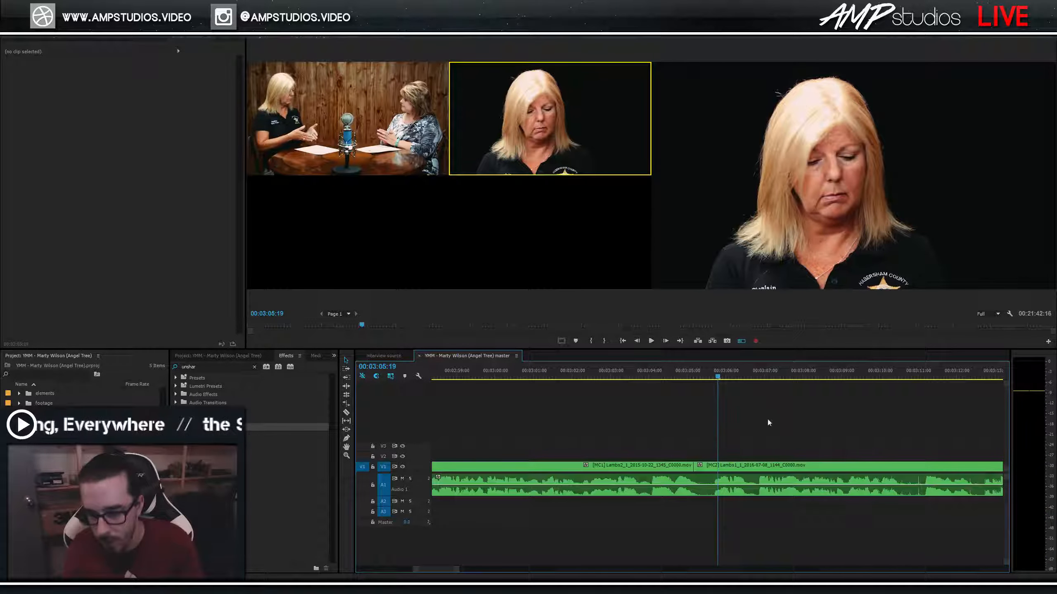
pyautogui.click(627, 373)
pyautogui.press('space')
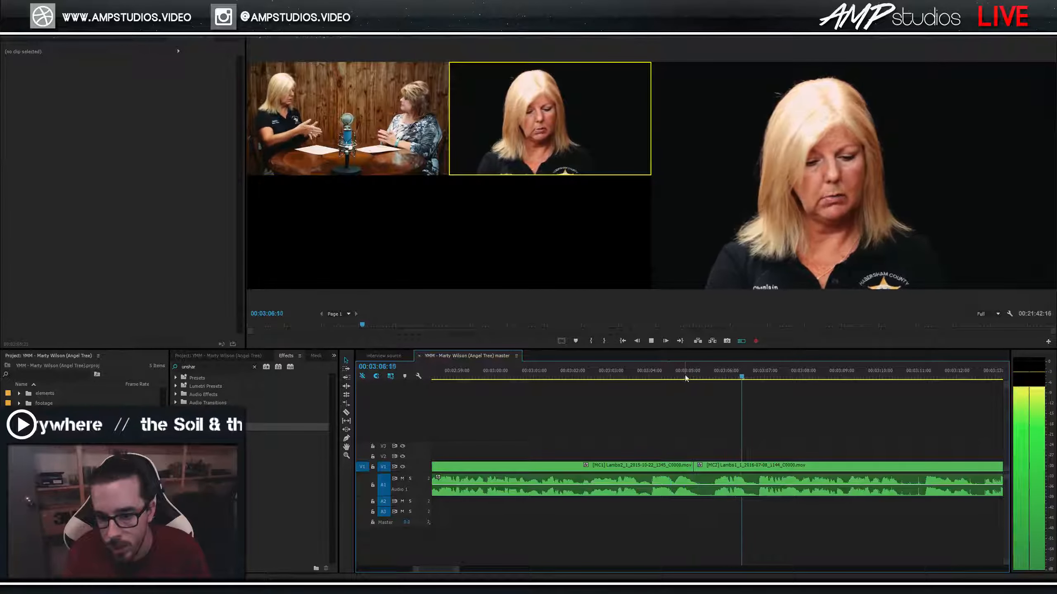
# Split the interview clips at 00:03:05:14 and 00:03:04:16.
pyautogui.moveTo(712, 376); pyautogui.dragTo(640, 384)
pyautogui.press('space')
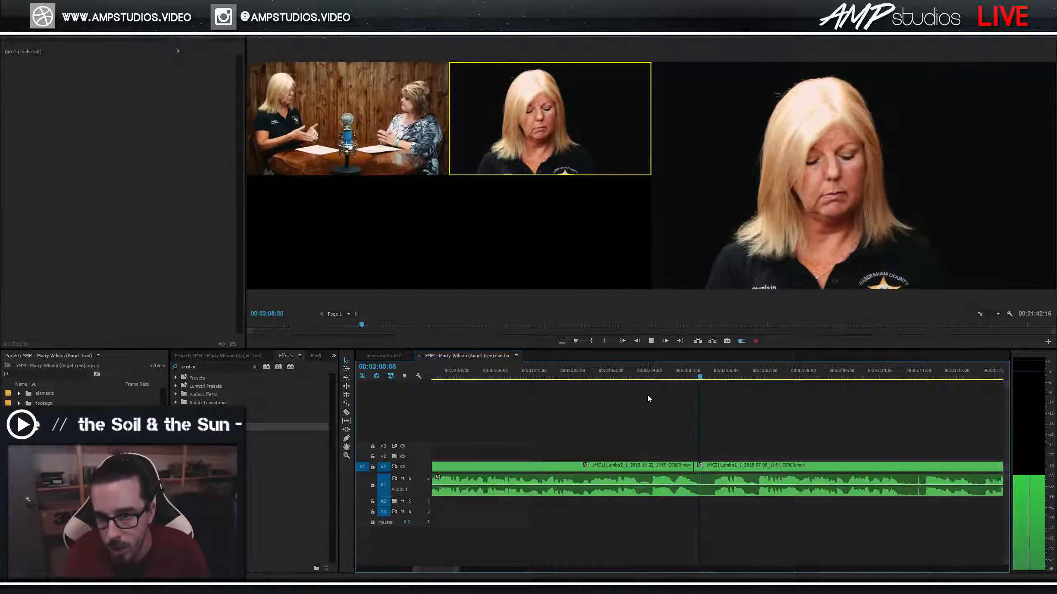
pyautogui.moveTo(721, 377); pyautogui.dragTo(709, 381)
pyautogui.hotkey('ctrl', 'k')
pyautogui.click(646, 377)
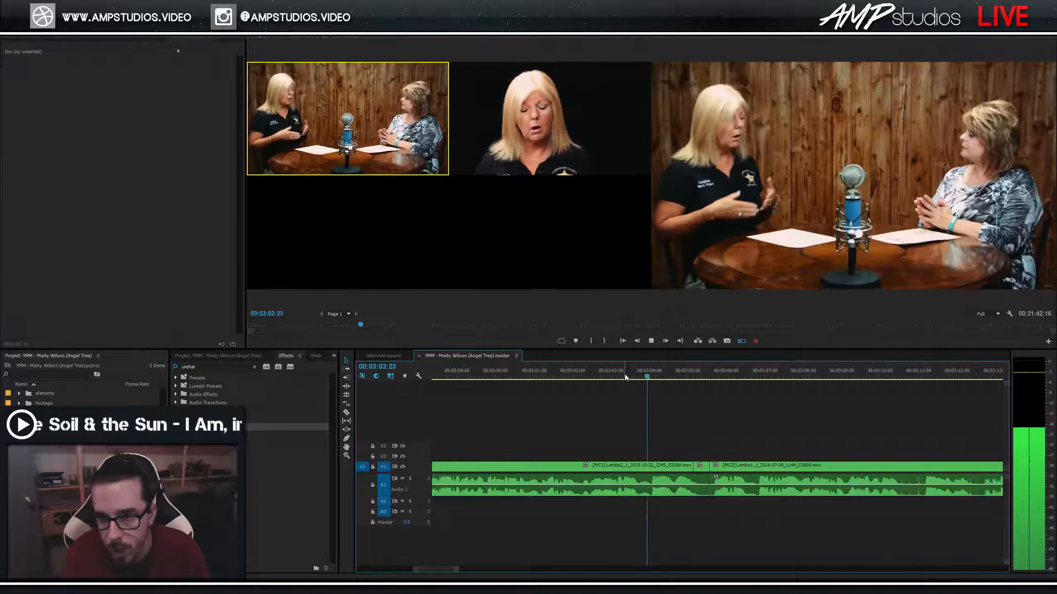
pyautogui.press('space')
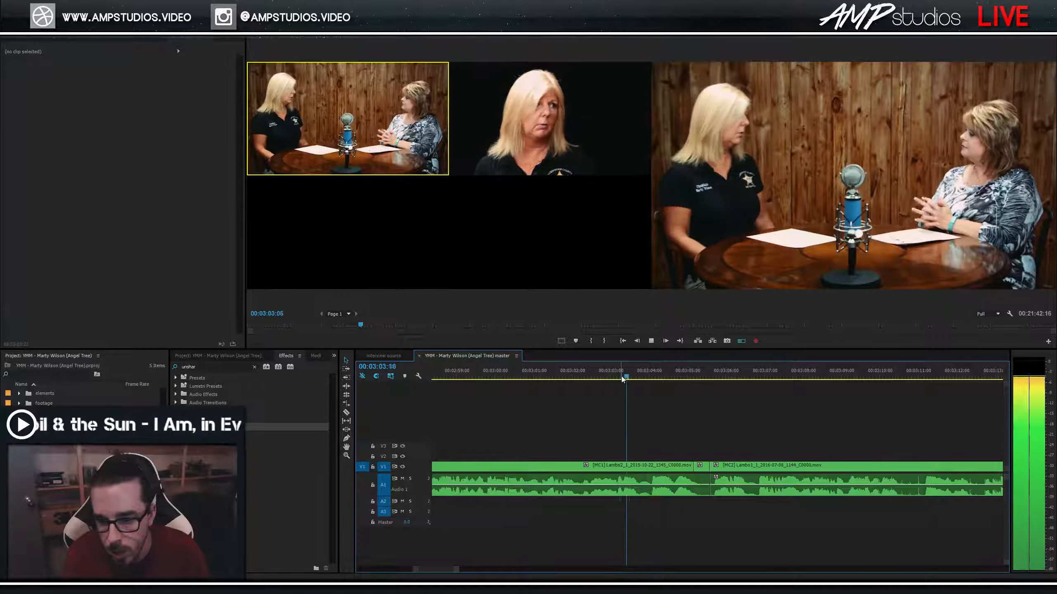
pyautogui.press('space')
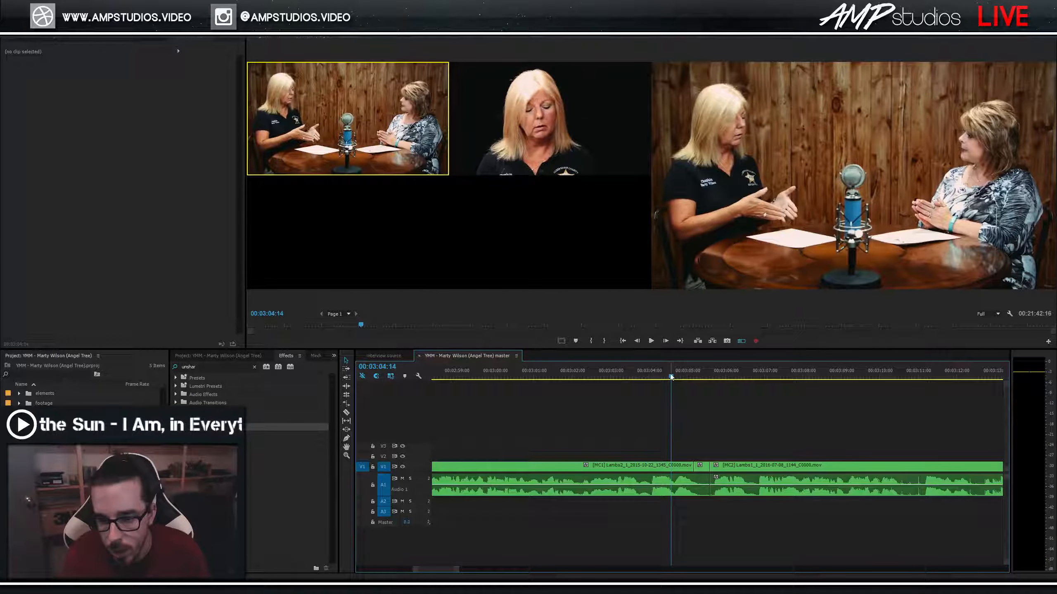
pyautogui.hotkey('ctrl', 'k')
# Delete the short piece between the splits, close the gap, and slide the close-up clip 15 frames earlier.
pyautogui.click(693, 493)
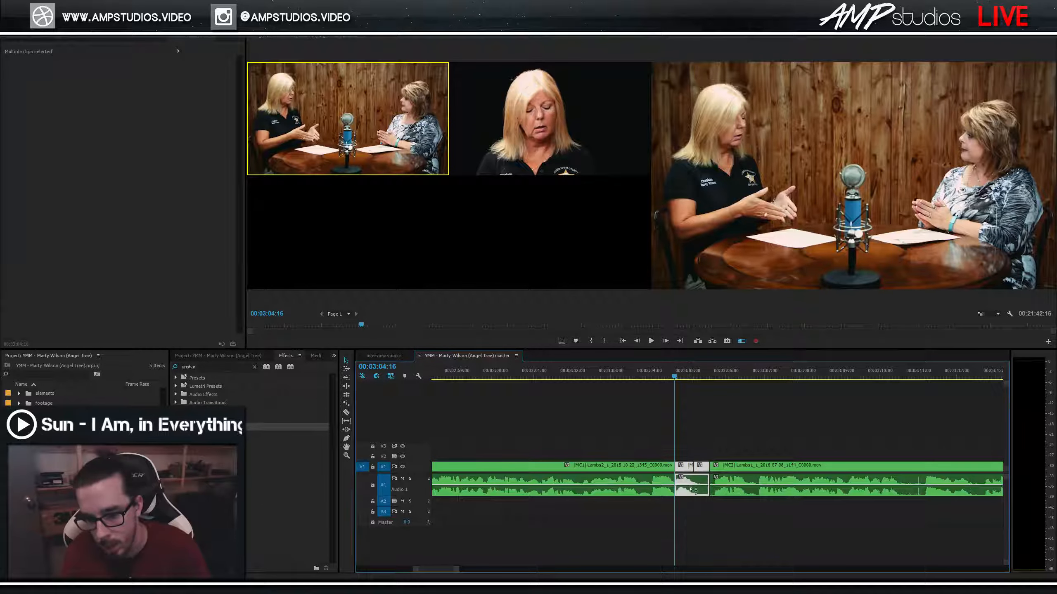
pyautogui.press('Delete')
pyautogui.click(692, 491)
pyautogui.press('Delete')
pyautogui.press('space')
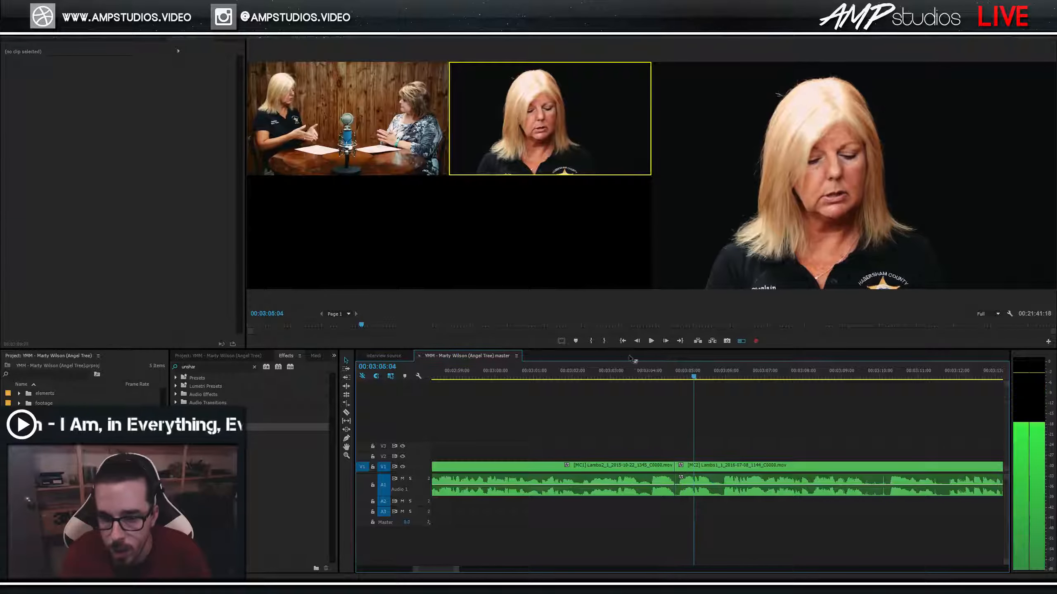
pyautogui.click(631, 366)
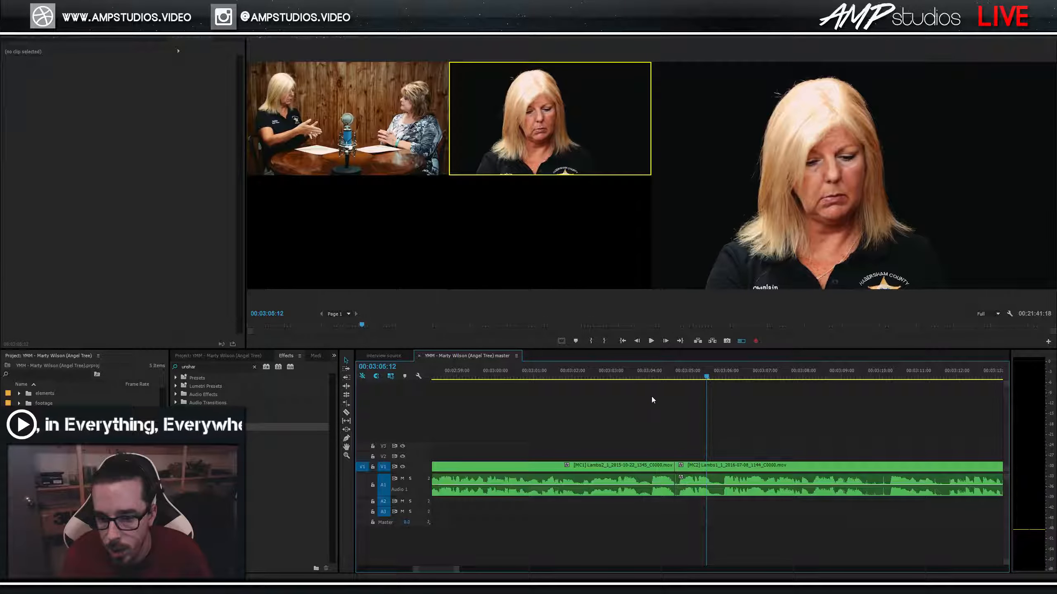
pyautogui.press('space')
pyautogui.moveTo(689, 468); pyautogui.dragTo(672, 476)
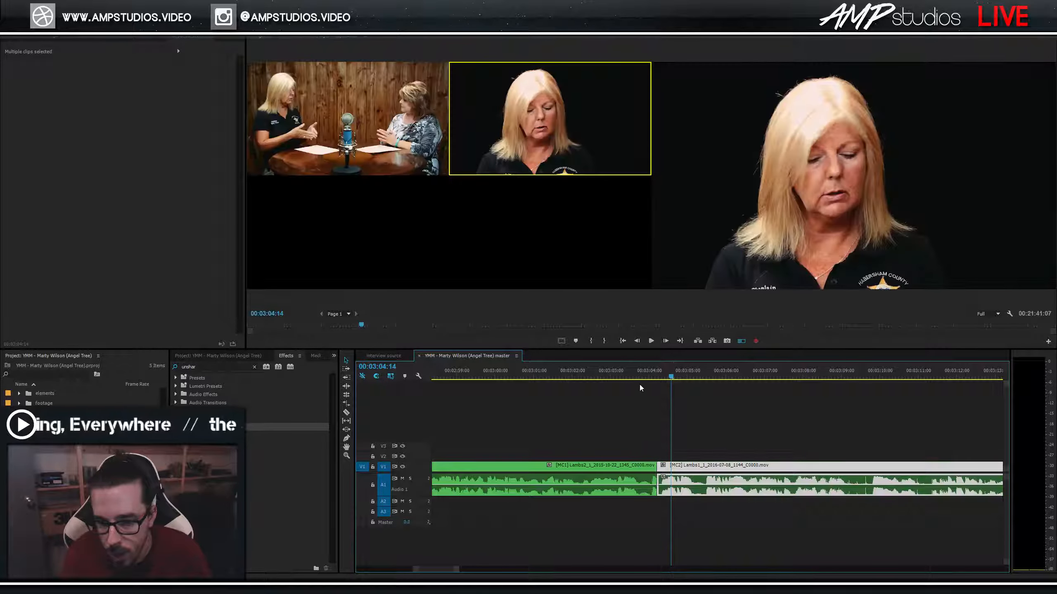
# Extend the close-up clip's start by two frames and review to 00:03:04:22.
pyautogui.press('space')
pyautogui.press('space')
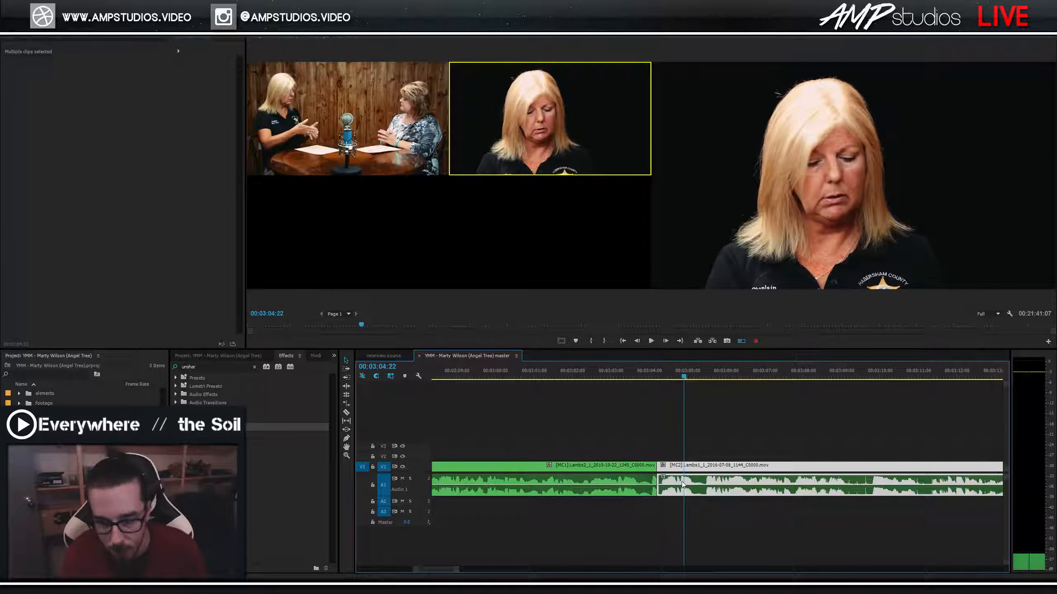
pyautogui.press('=')
pyautogui.click(665, 466)
pyautogui.moveTo(666, 466); pyautogui.dragTo(671, 468)
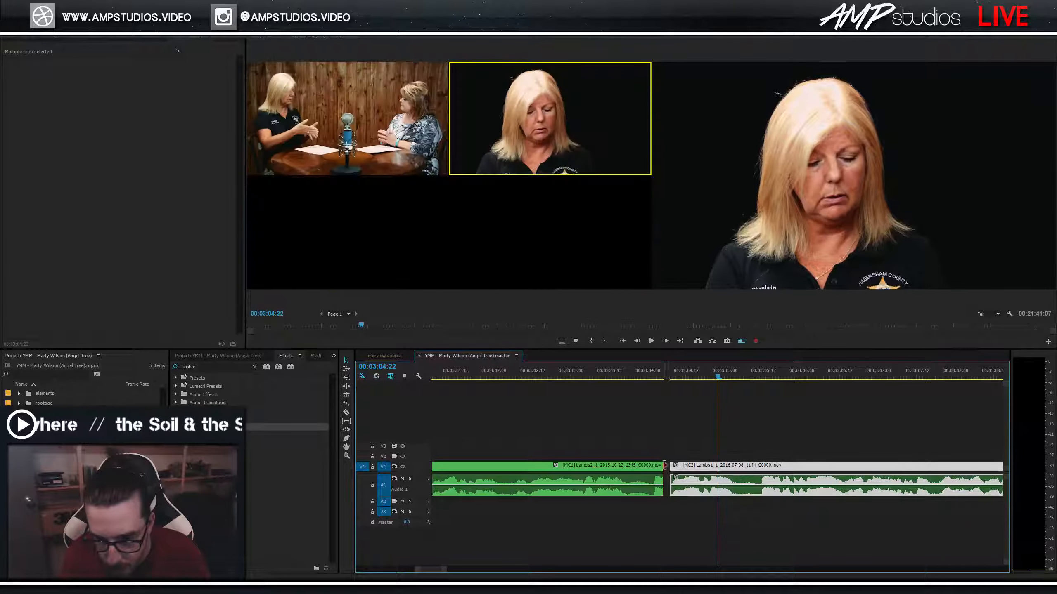
pyautogui.click(624, 378)
pyautogui.press('space')
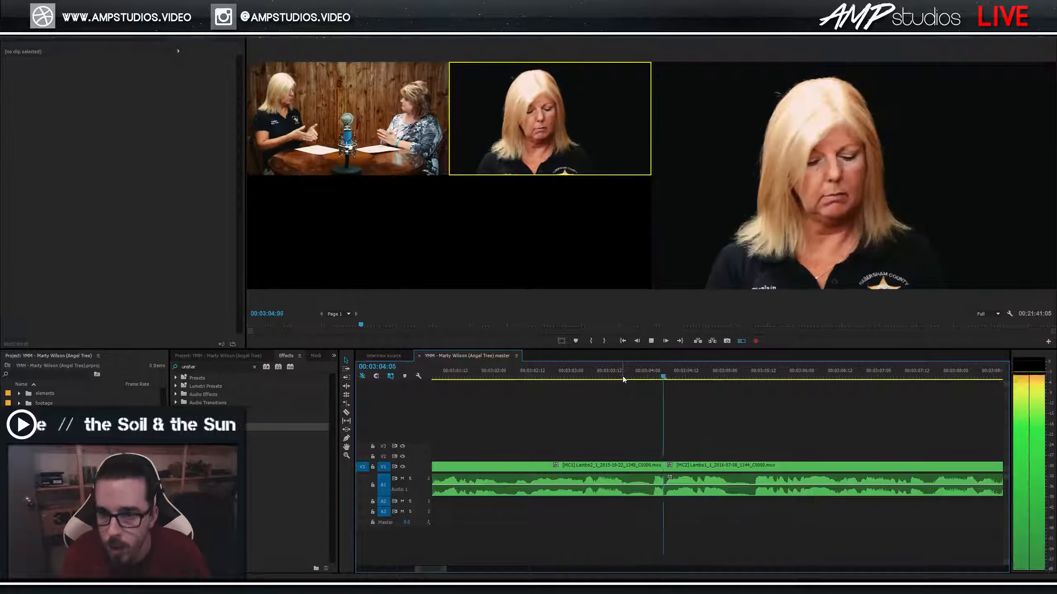
pyautogui.press('space')
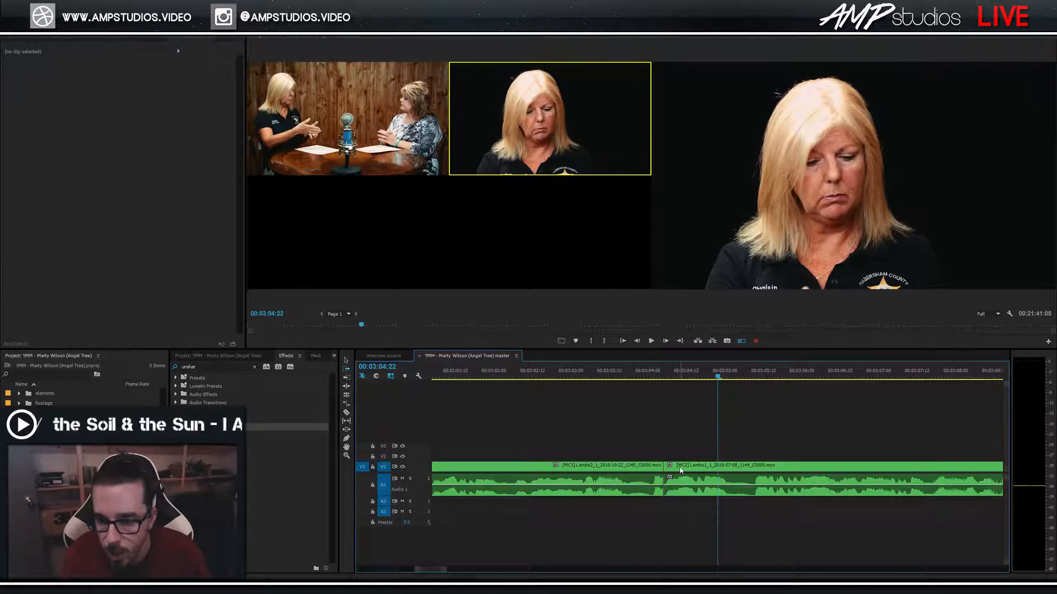
# Trim one frame off the close-up clip's start and close the resulting gap.
pyautogui.click(680, 467)
pyautogui.moveTo(667, 468); pyautogui.dragTo(669, 468)
pyautogui.click(665, 468)
pyautogui.press('Delete')
pyautogui.click(638, 377)
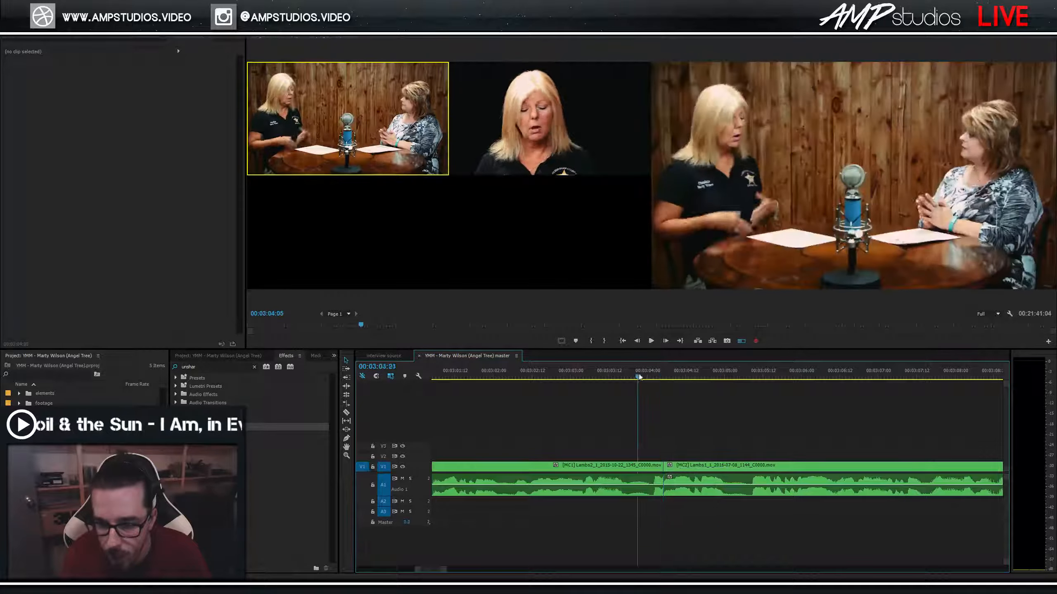
pyautogui.press('space')
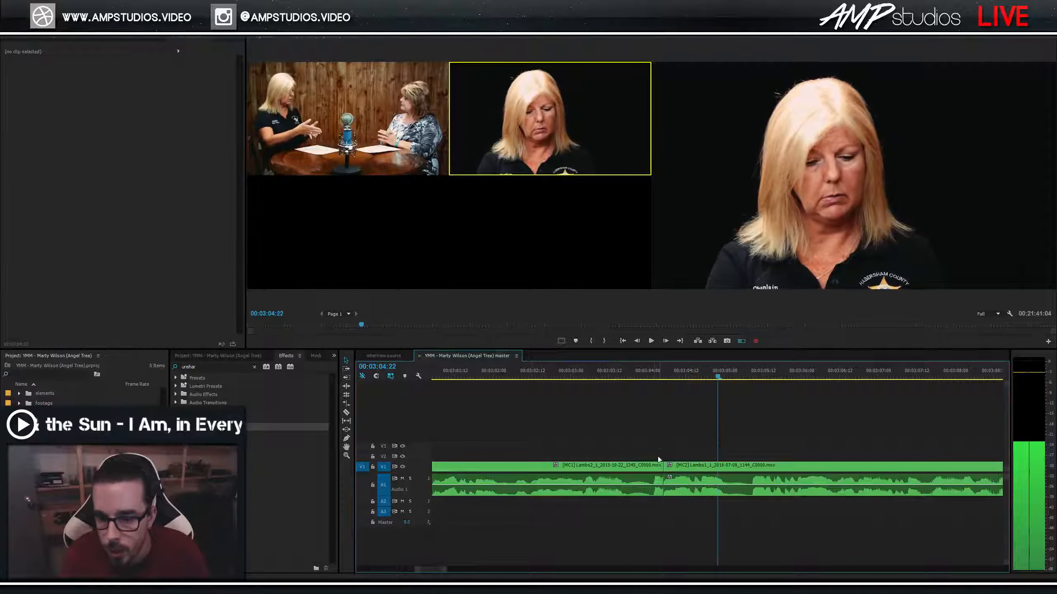
pyautogui.press('=')
pyautogui.click(577, 379)
pyautogui.press('space')
# Trim the wide clip's end earlier and Ripple Delete the gap so the clips meet.
pyautogui.click(599, 466)
pyautogui.moveTo(604, 466); pyautogui.dragTo(602, 468)
pyautogui.rightClick(605, 469)
pyautogui.click(612, 475)
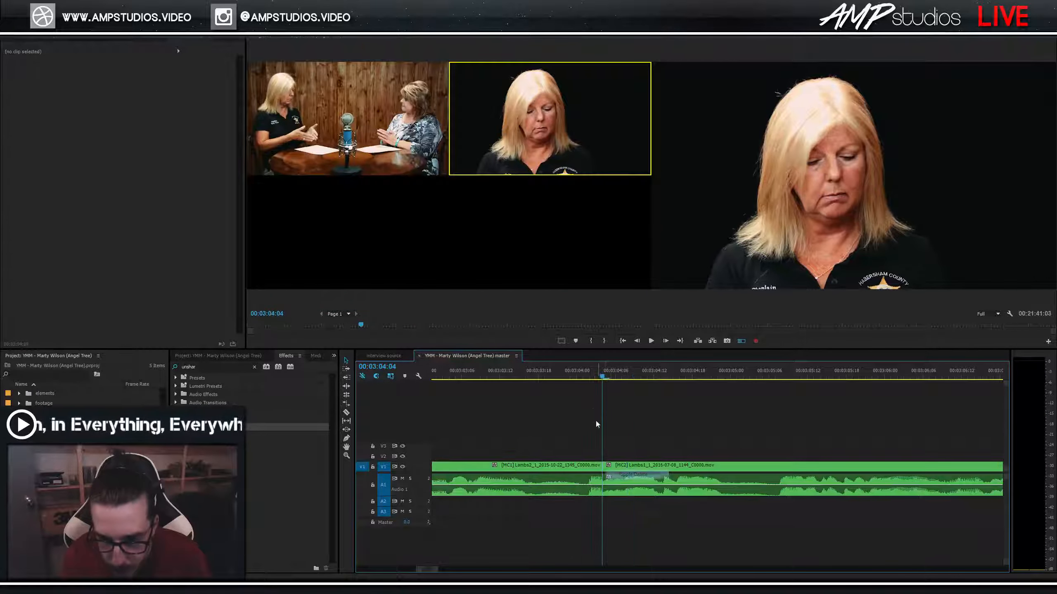
pyautogui.click(513, 371)
pyautogui.press('space')
pyautogui.click(566, 375)
pyautogui.press('space')
# Play through the wide-to-close-up cut near 00:03:04:04 several times to check it.
pyautogui.click(593, 376)
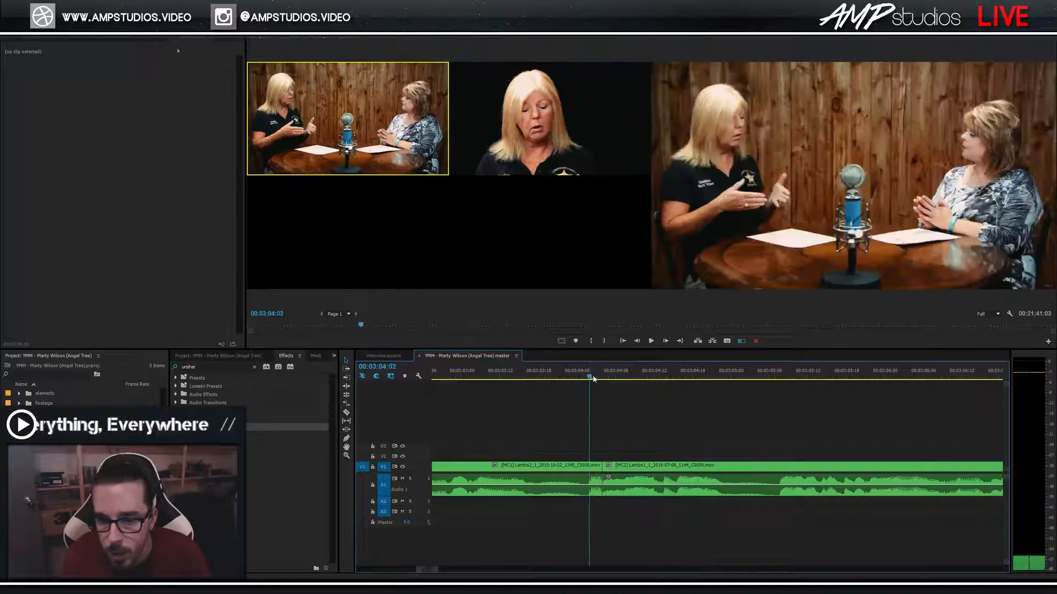
pyautogui.moveTo(596, 376); pyautogui.dragTo(641, 381)
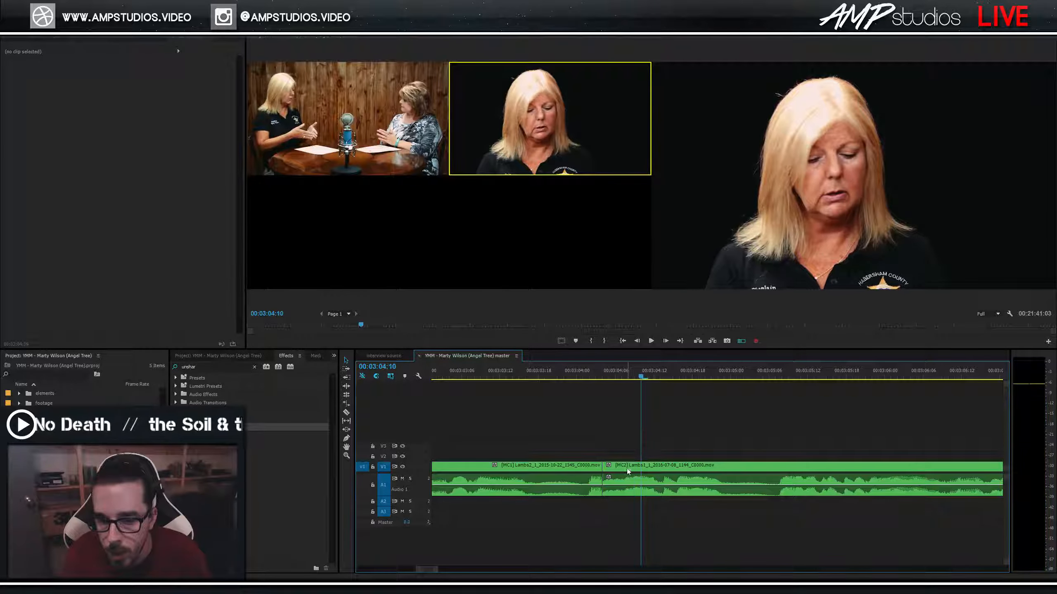
pyautogui.click(610, 469)
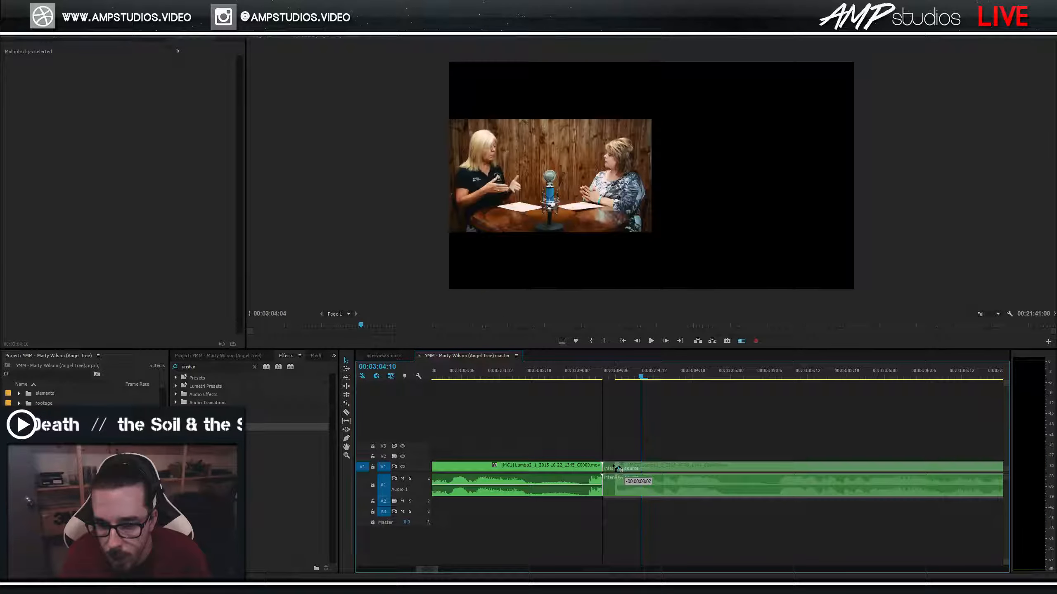
pyautogui.click(550, 380)
pyautogui.press('space')
pyautogui.click(567, 377)
pyautogui.press('space')
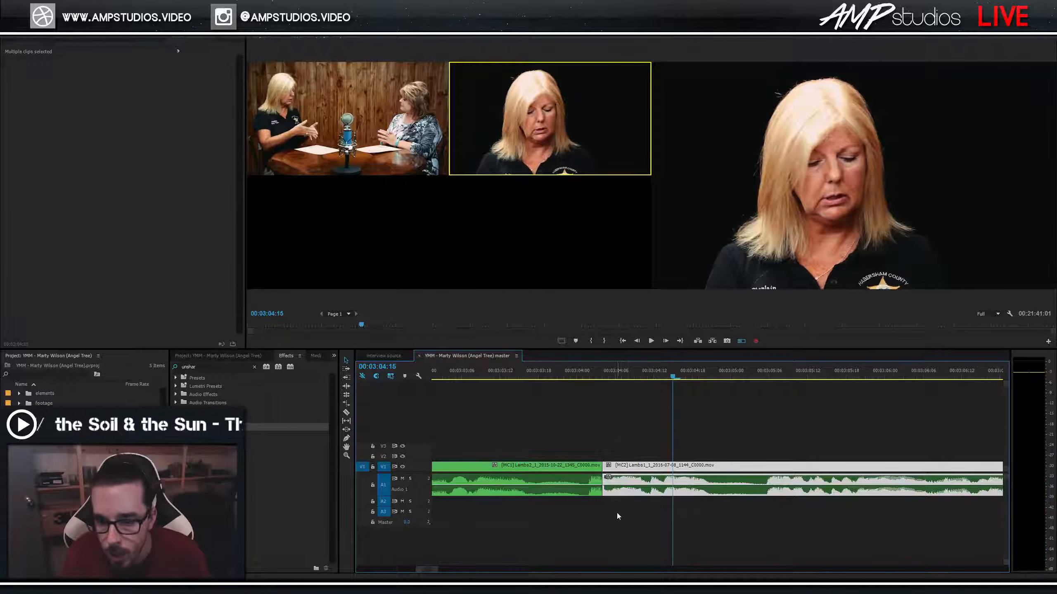
# Add a default Constant Power crossfade on the A1 audio at the cut and shorten it to 2 frames.
pyautogui.moveTo(616, 513); pyautogui.dragTo(588, 482)
pyautogui.hotkey('ctrl', 'shift', 'd')
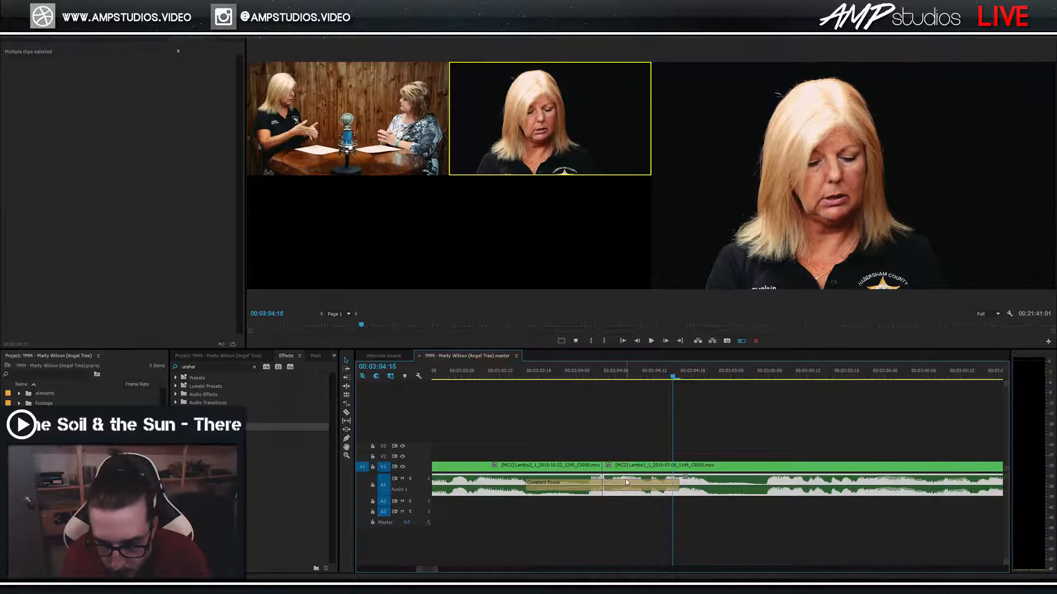
pyautogui.click(635, 483)
pyautogui.click(681, 485)
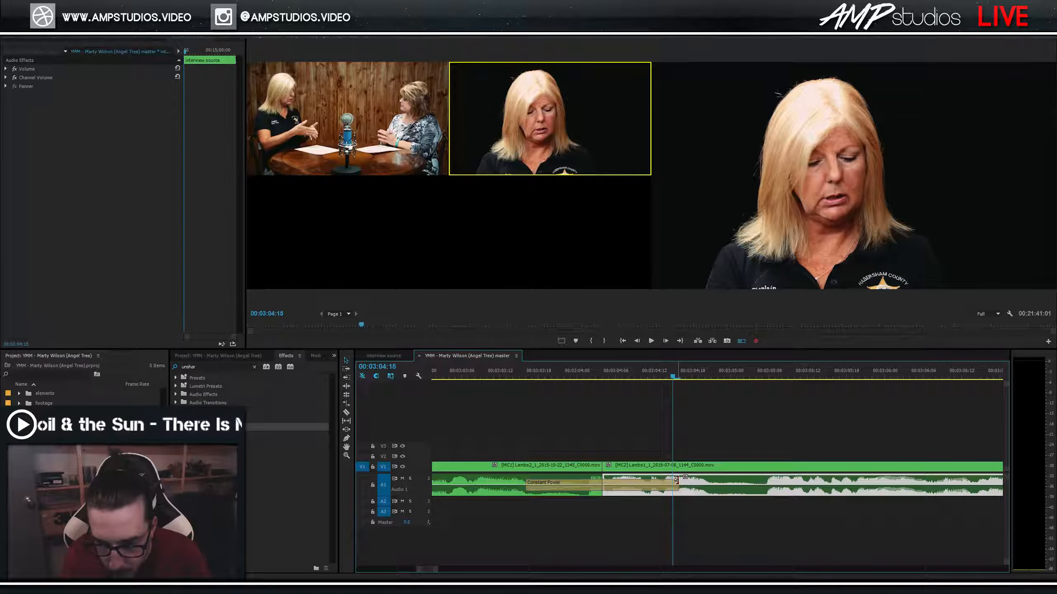
pyautogui.click(677, 483)
pyautogui.moveTo(606, 488); pyautogui.dragTo(604, 487)
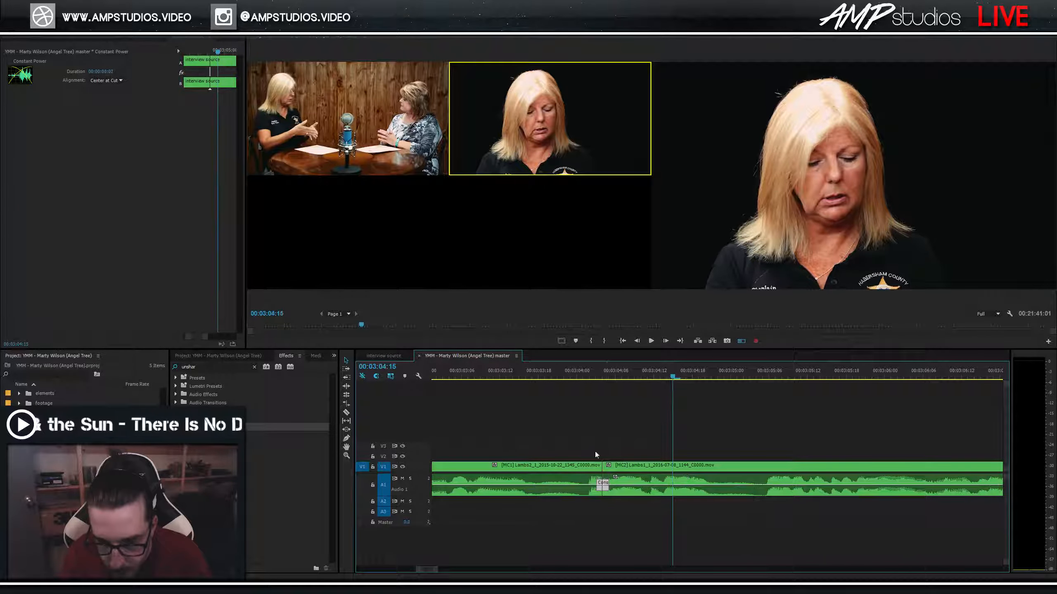
# Play through the 2-frame crossfade from just before the cut and zoom out.
pyautogui.click(562, 377)
pyautogui.press('space')
pyautogui.click(549, 376)
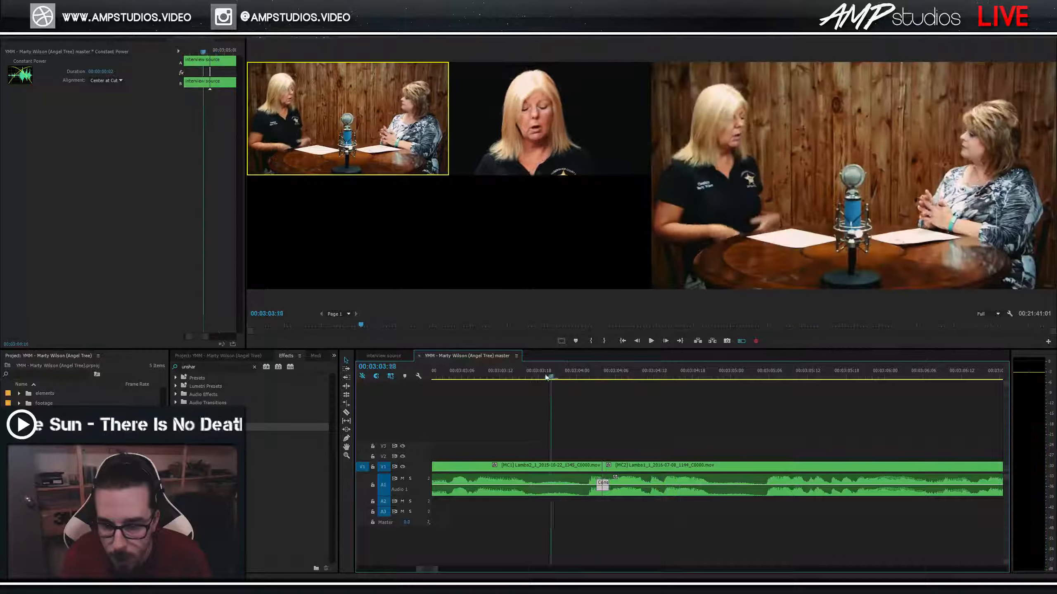
pyautogui.press('space')
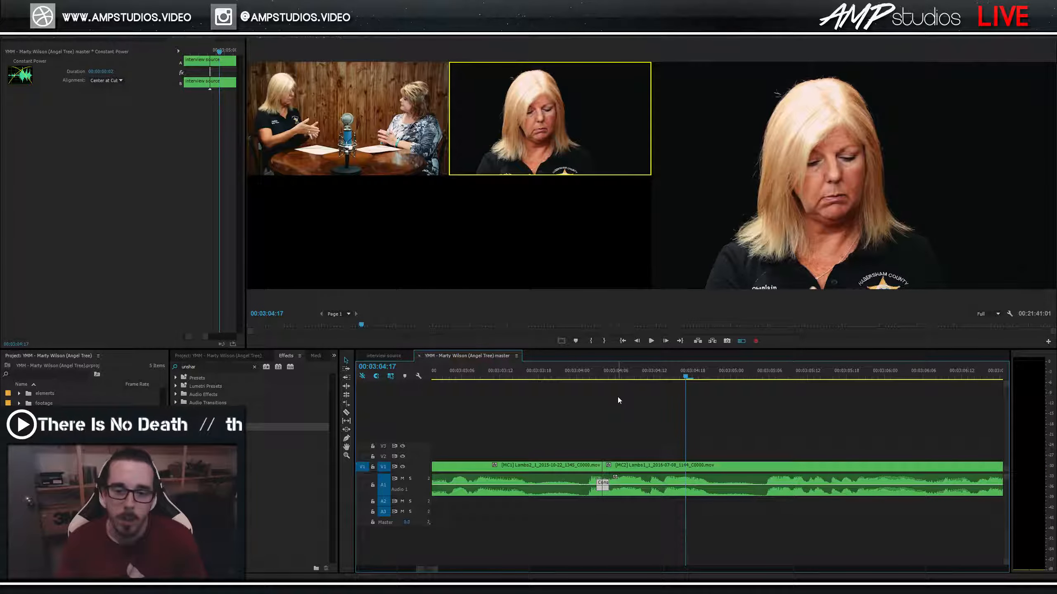
pyautogui.click(557, 377)
pyautogui.press('-')
pyautogui.press('-')
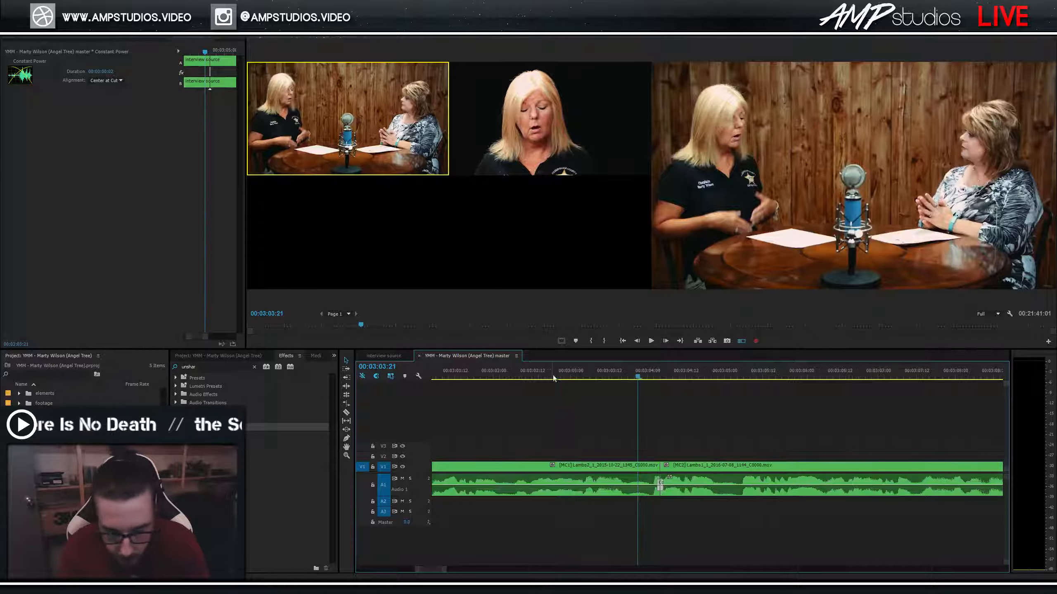
pyautogui.press('space')
# Replay the edit and continue playback from about 03:06:10.
pyautogui.press('space')
pyautogui.click(679, 374)
pyautogui.press('space')
pyautogui.press('space')
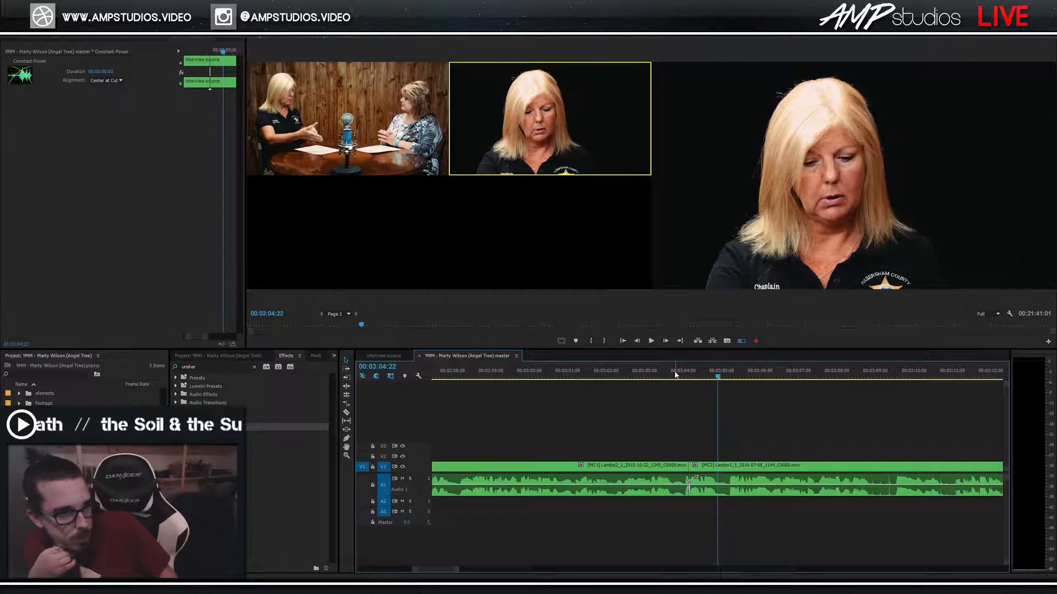
pyautogui.press('space')
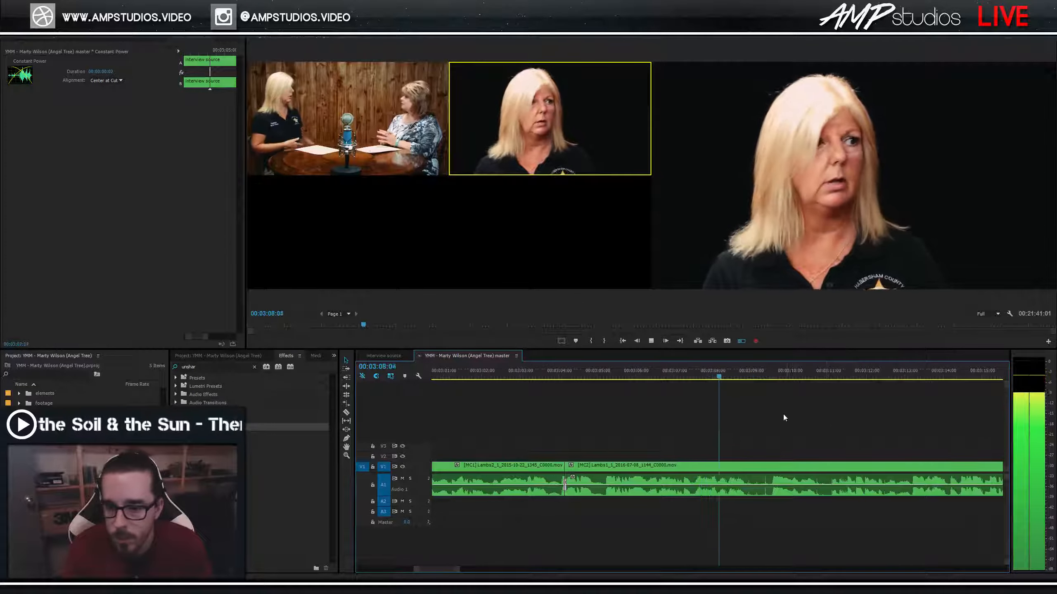
pyautogui.scroll(-1, 782, 415)
pyautogui.press('space')
pyautogui.click(615, 374)
pyautogui.press('space')
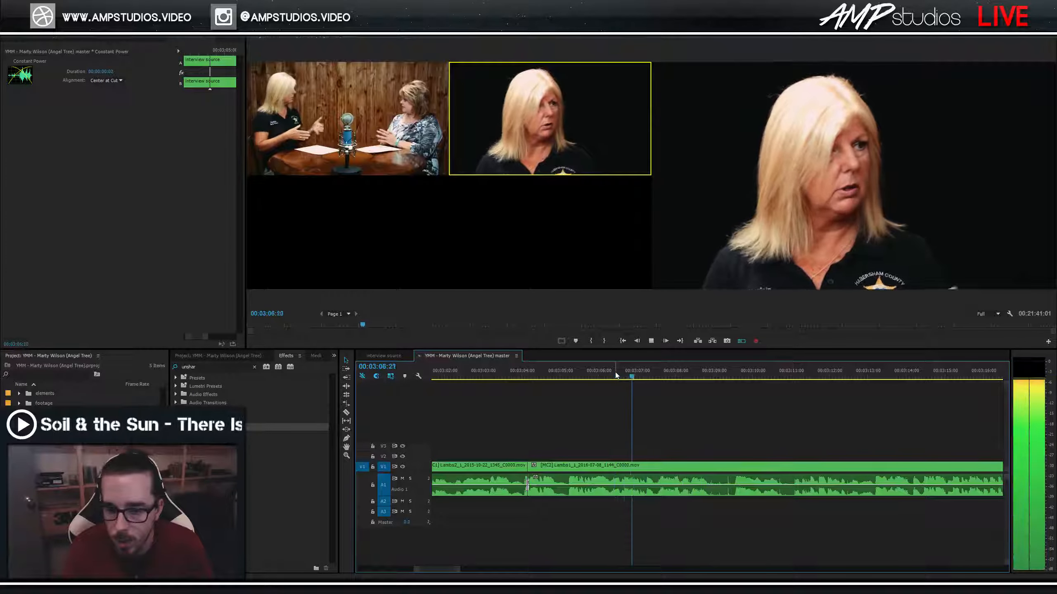
# Cut to the wide two-shot at about 03:07 and roll that edit a little later.
pyautogui.press('1')
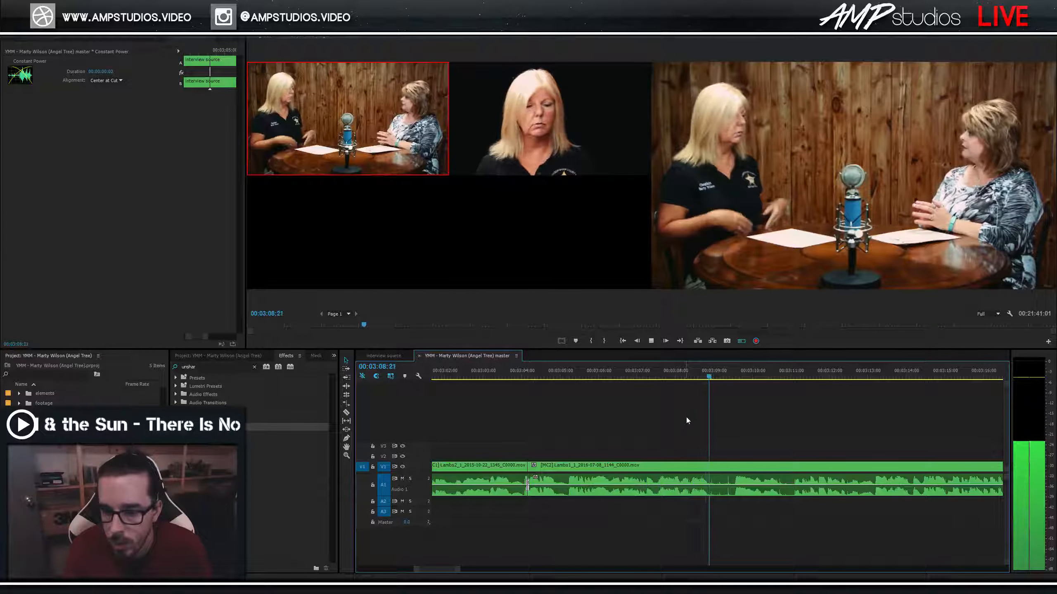
pyautogui.press('space')
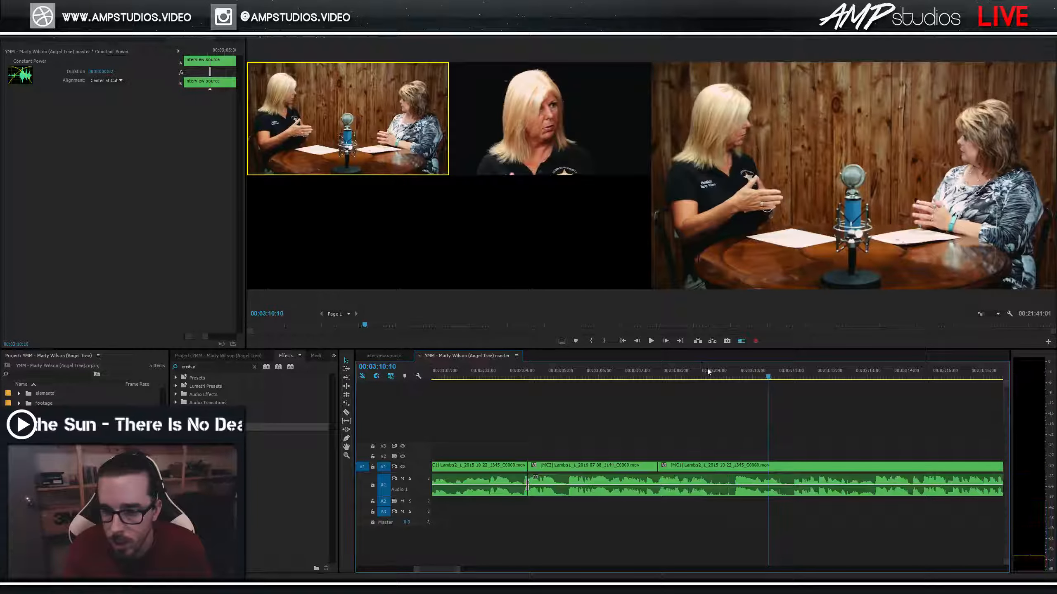
pyautogui.moveTo(656, 468); pyautogui.dragTo(719, 442)
# Replay the adjusted cut, switch to the wide angle again, and zoom out.
pyautogui.click(641, 372)
pyautogui.press('space')
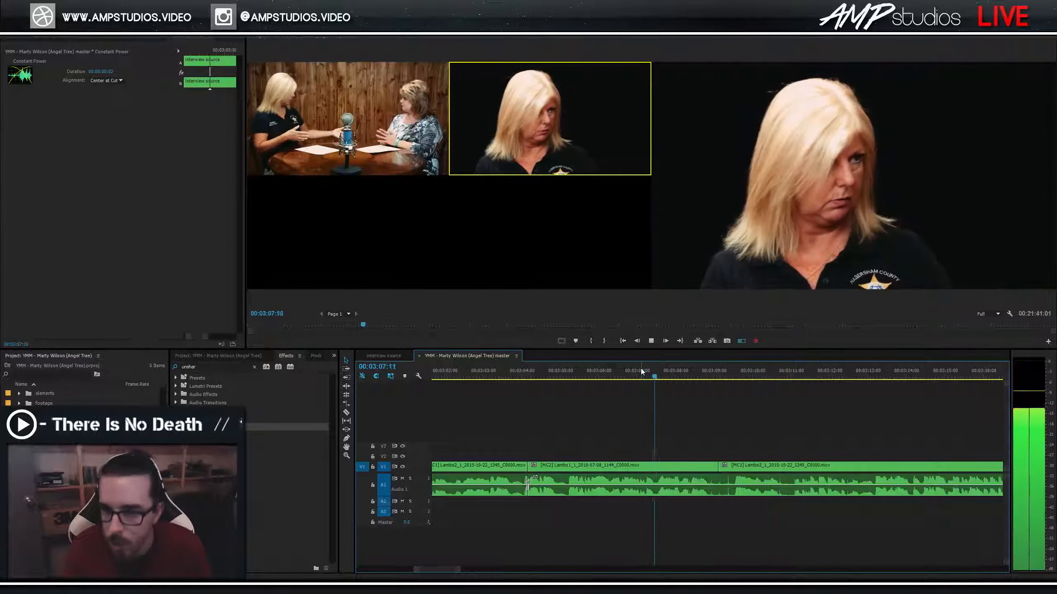
pyautogui.press('1')
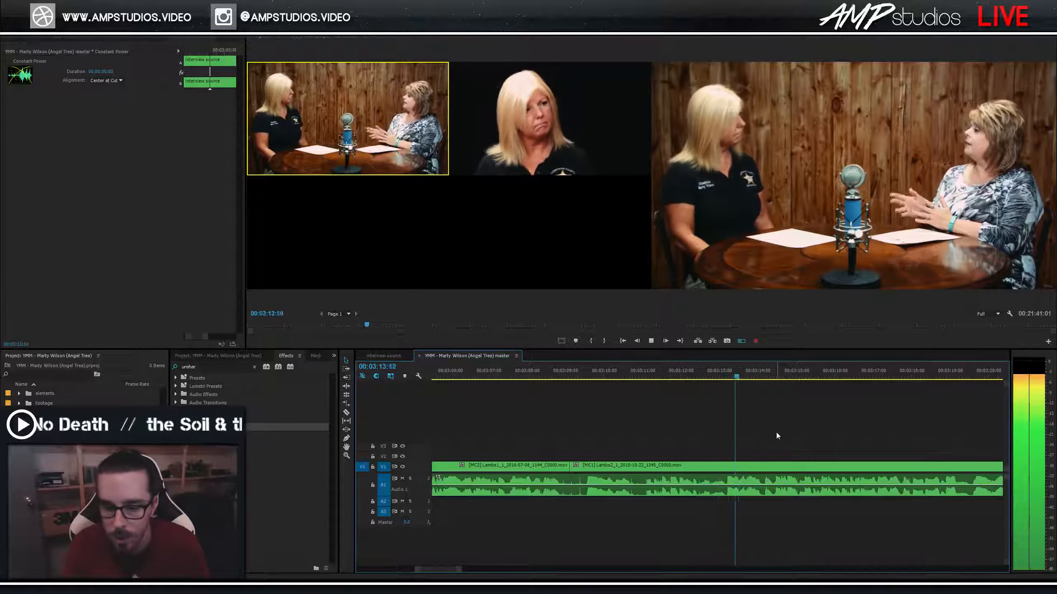
pyautogui.press('space')
pyautogui.press('-')
pyautogui.press('space')
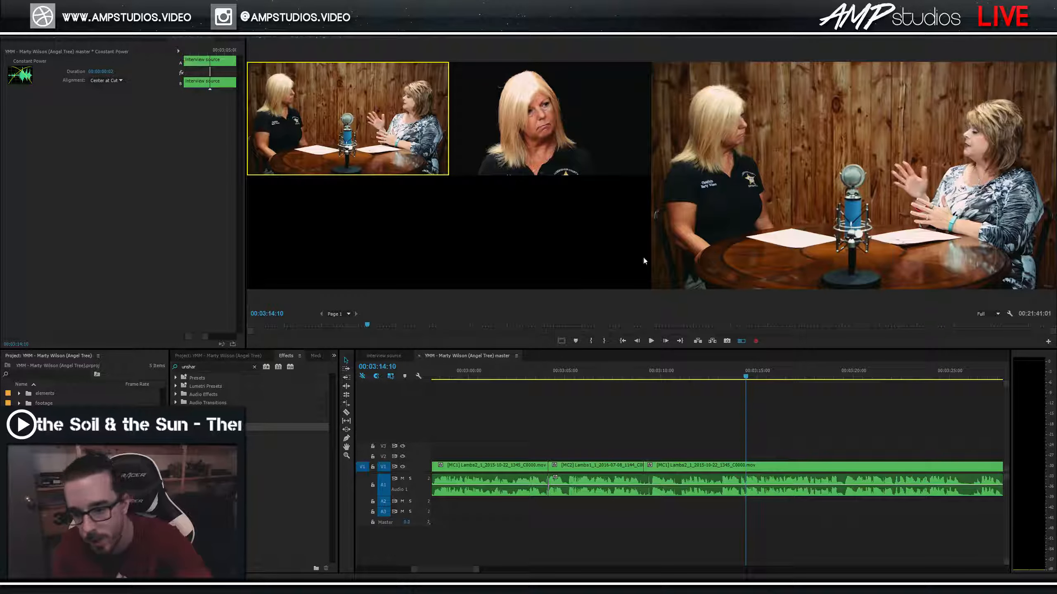
# Review the interview from about 03:12 through 03:26.
pyautogui.click(707, 369)
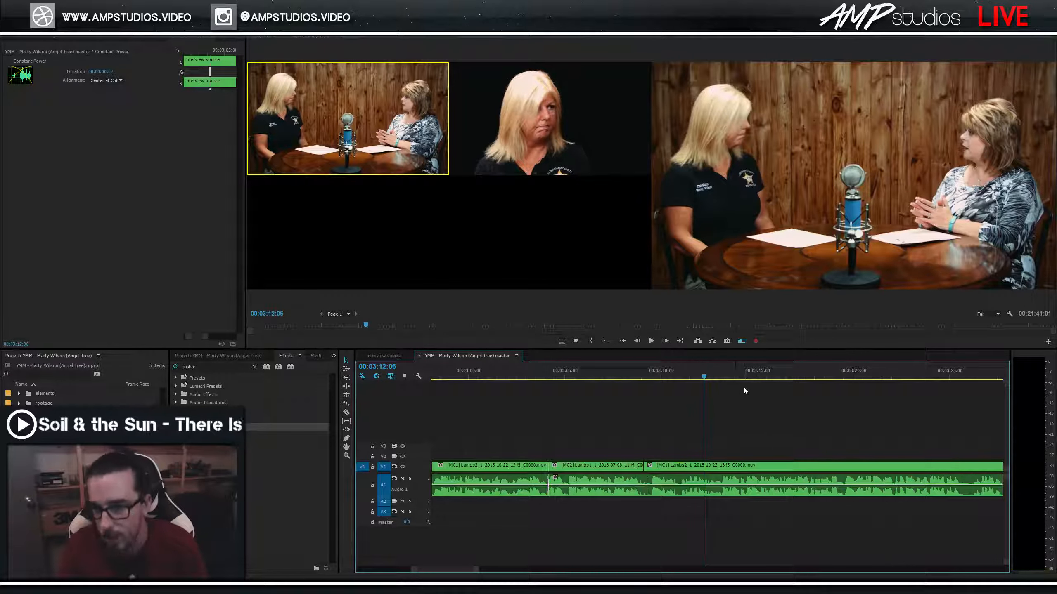
pyautogui.press('space')
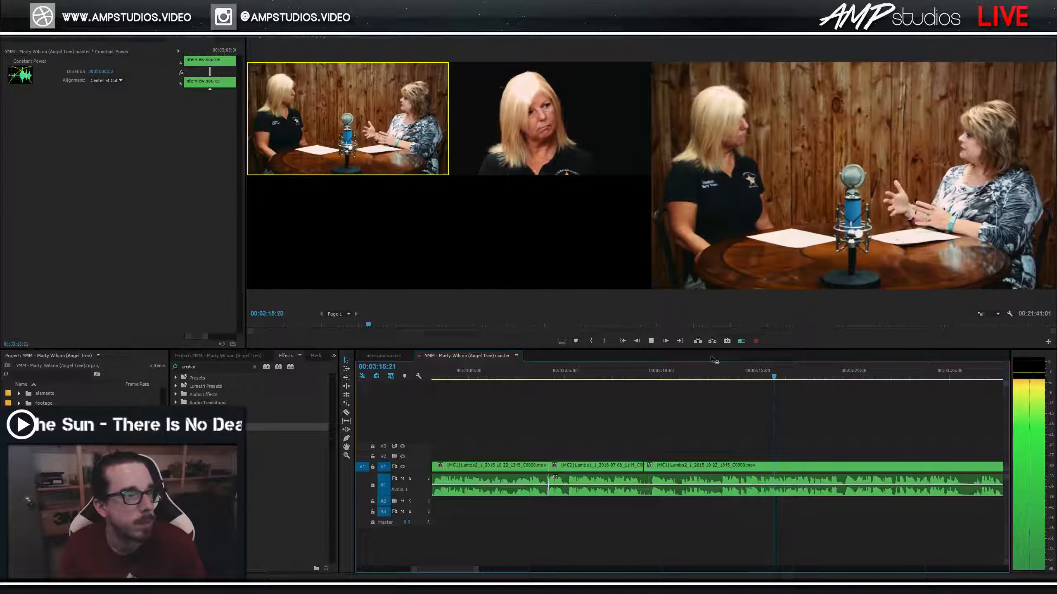
pyautogui.scroll(-7, 886, 420)
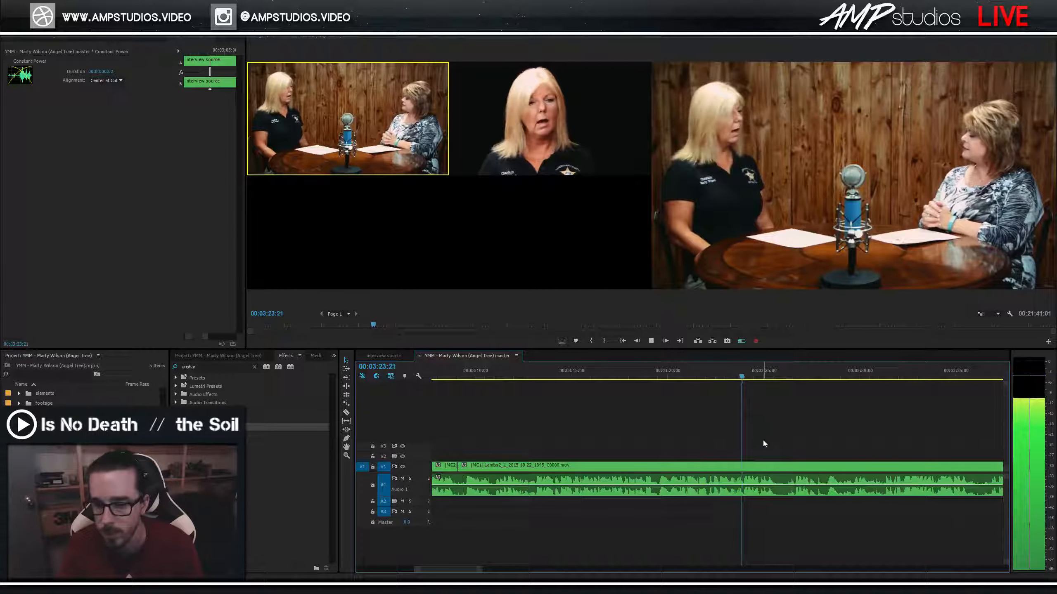
pyautogui.scroll(-2, 790, 418)
pyautogui.scroll(-2, 755, 437)
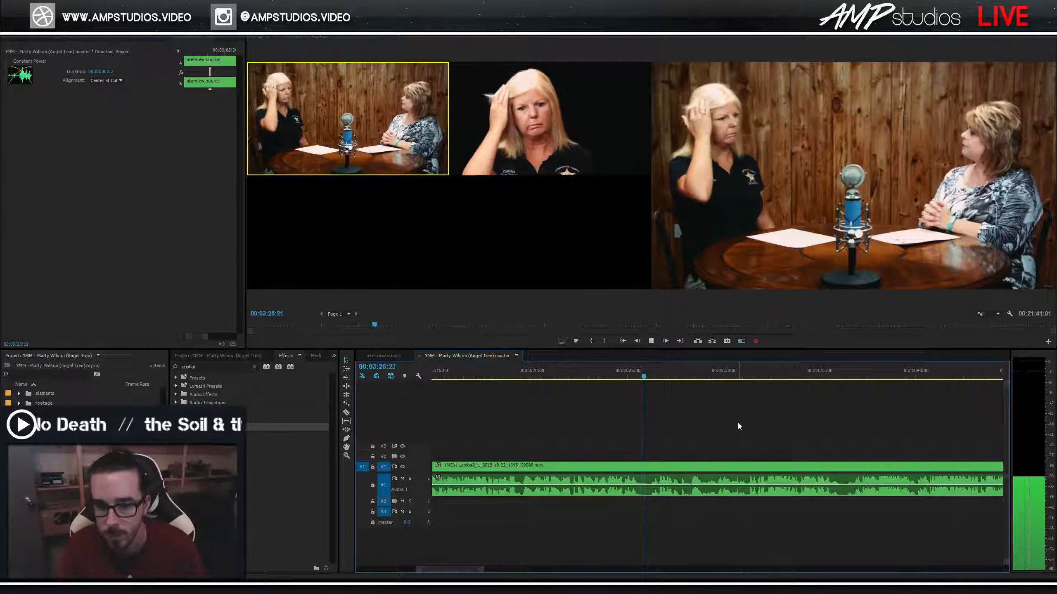
pyautogui.click(580, 376)
pyautogui.press('space')
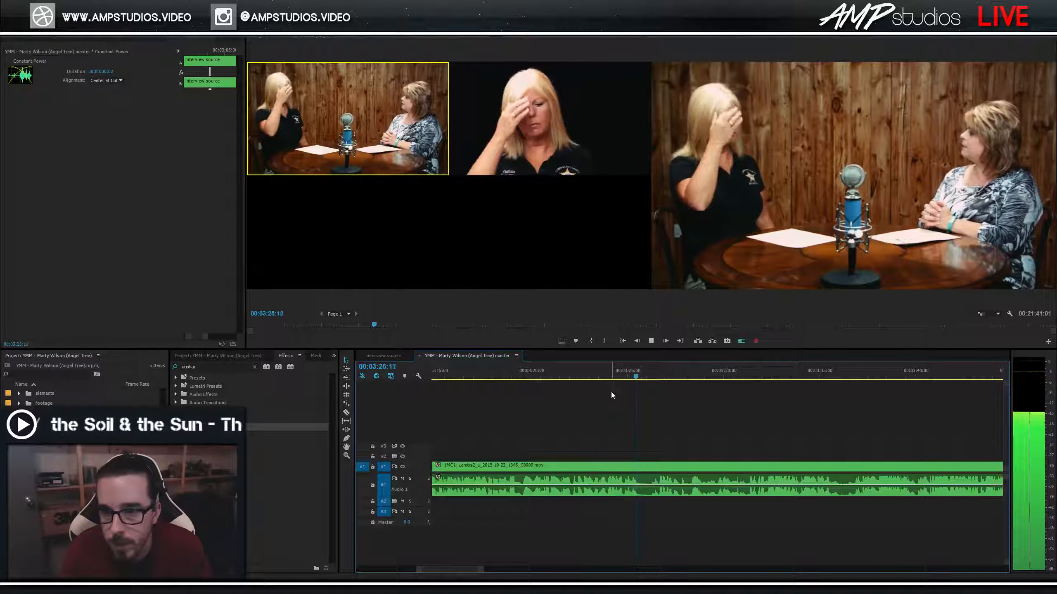
pyautogui.moveTo(647, 380); pyautogui.dragTo(628, 389)
pyautogui.press('space')
# Zoom in and split the clip at about 03:26:18, then replay from 03:23:13.
pyautogui.press('space')
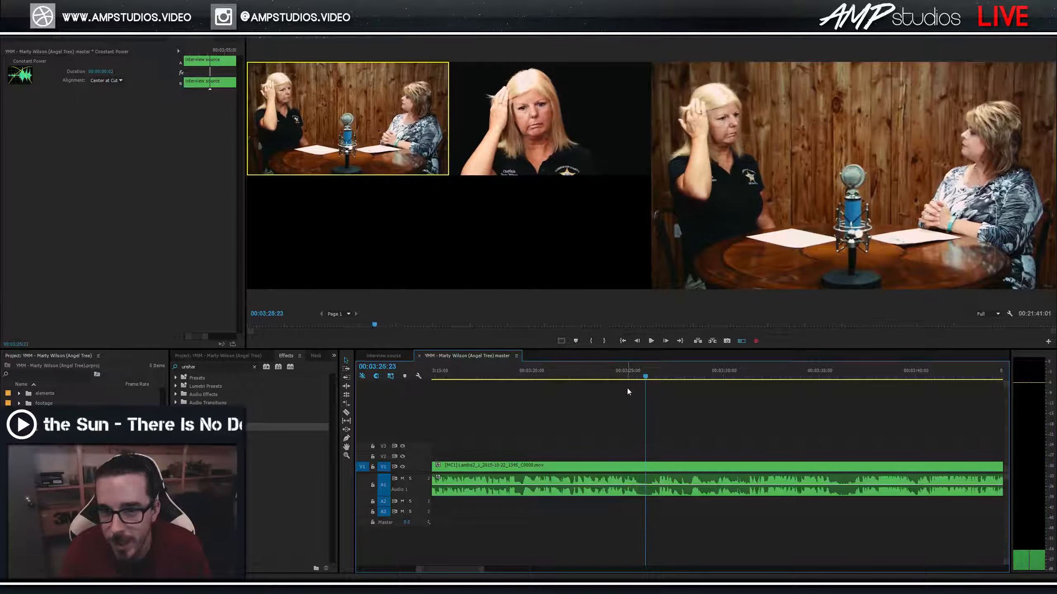
pyautogui.press('=')
pyautogui.moveTo(731, 384); pyautogui.dragTo(769, 380)
pyautogui.hotkey('ctrl', 'k')
pyautogui.moveTo(620, 381); pyautogui.dragTo(485, 382)
pyautogui.press('space')
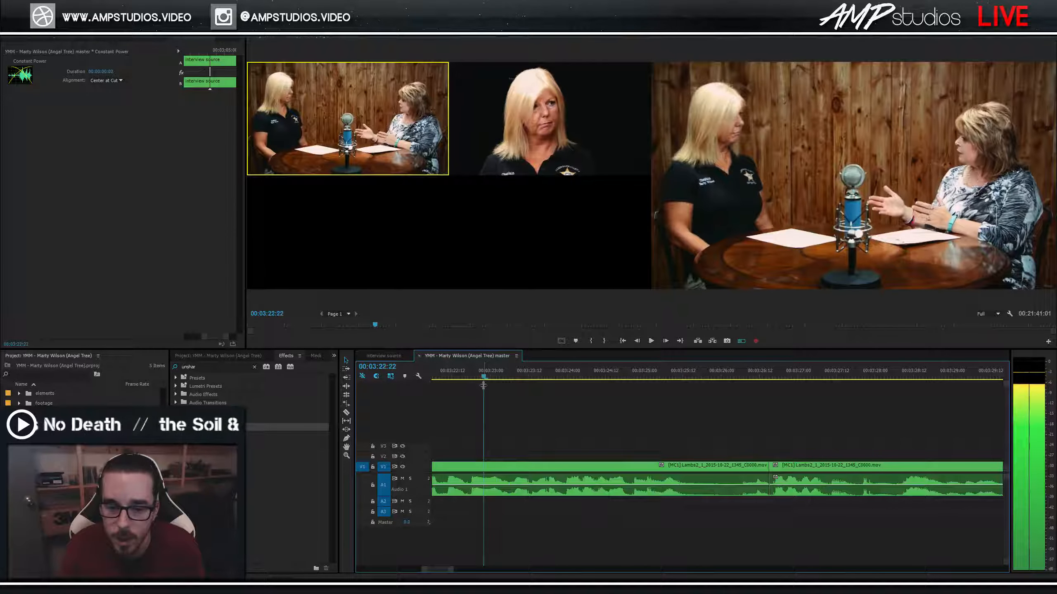
pyautogui.press('space')
# Find 03:27:01 and split the interview clip there.
pyautogui.moveTo(551, 379); pyautogui.dragTo(598, 383)
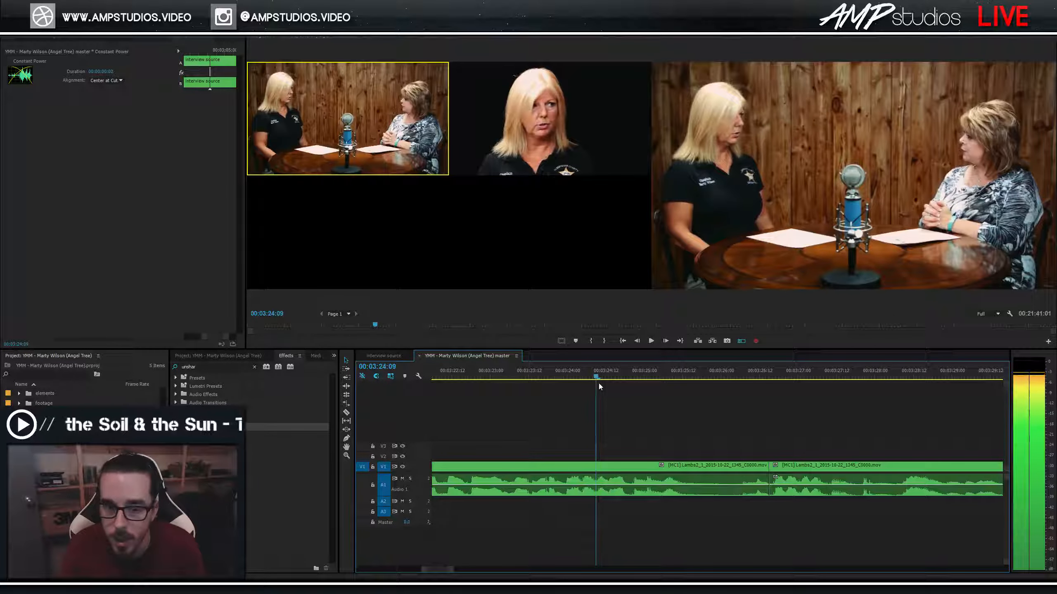
pyautogui.click(776, 378)
pyautogui.moveTo(778, 379); pyautogui.dragTo(811, 386)
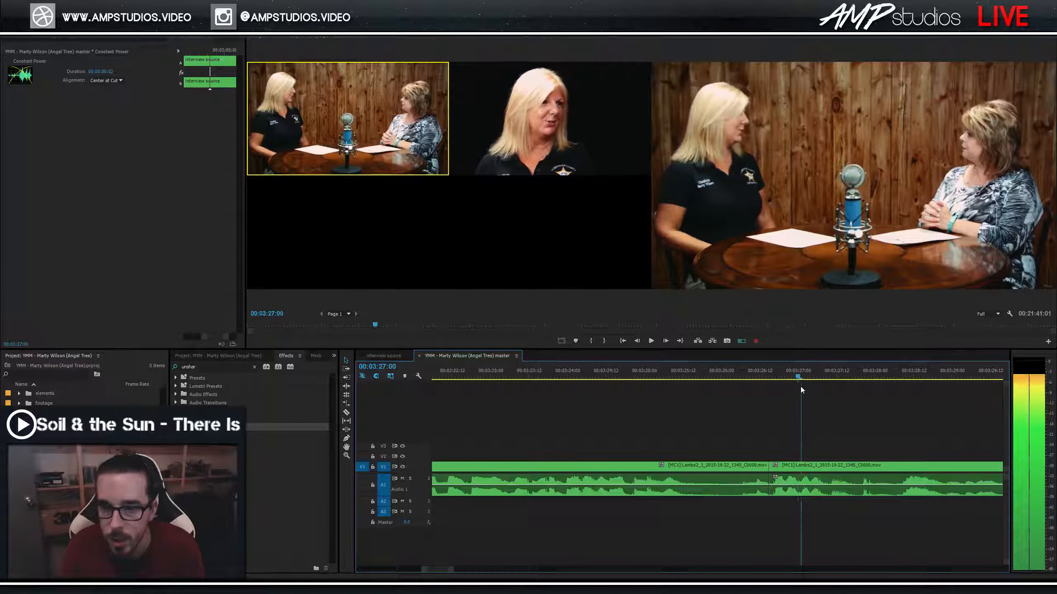
pyautogui.press('Left')
pyautogui.press('Left')
pyautogui.press('Left')
pyautogui.press('Left')
pyautogui.press('Left')
pyautogui.press('Left')
pyautogui.press('Left')
pyautogui.press('Left')
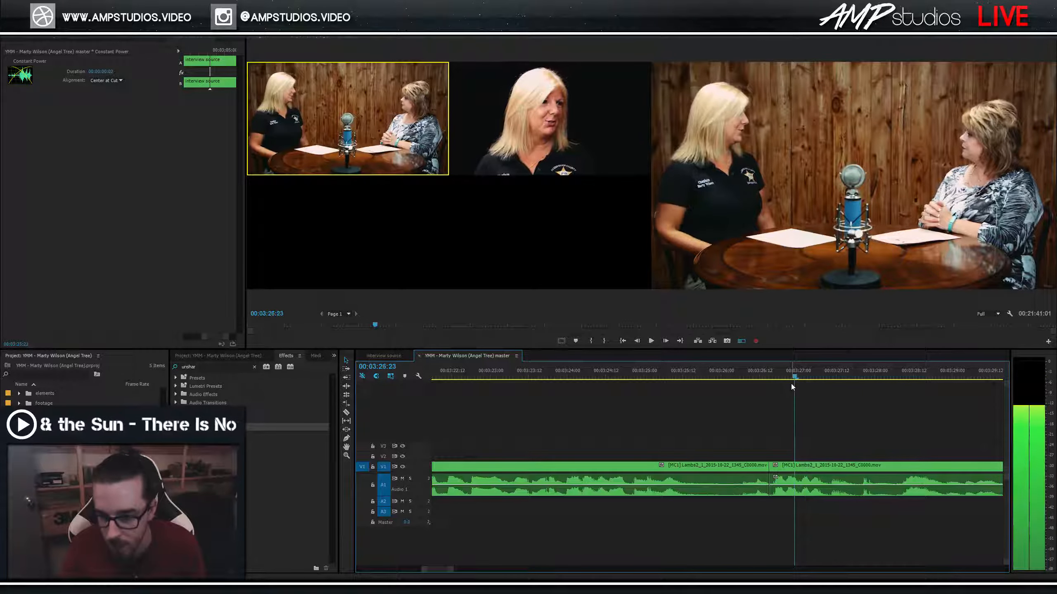
pyautogui.click(781, 379)
pyautogui.press('space')
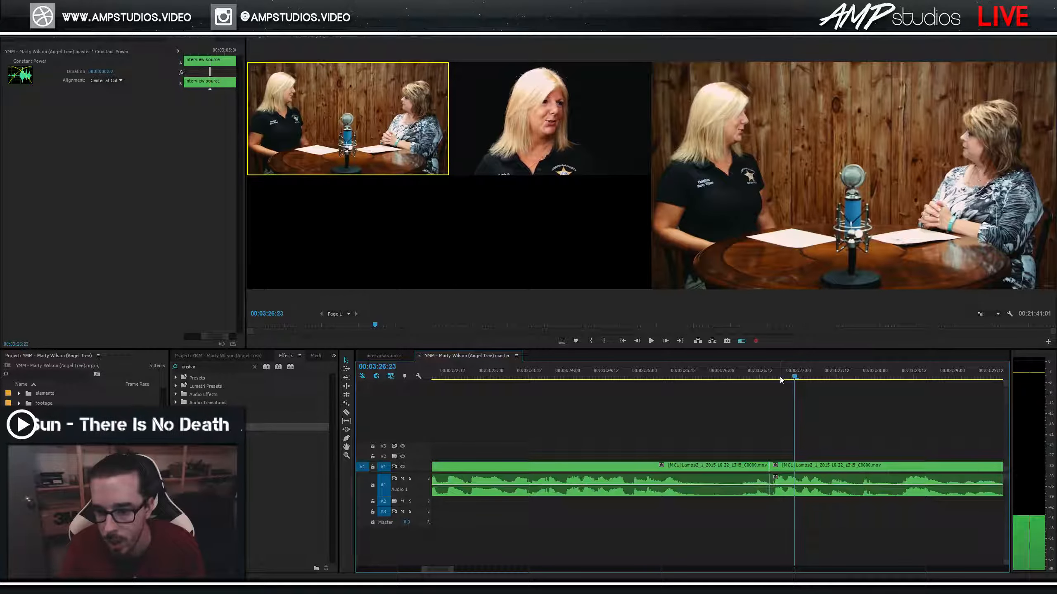
pyautogui.press('space')
pyautogui.hotkey('ctrl', 'k')
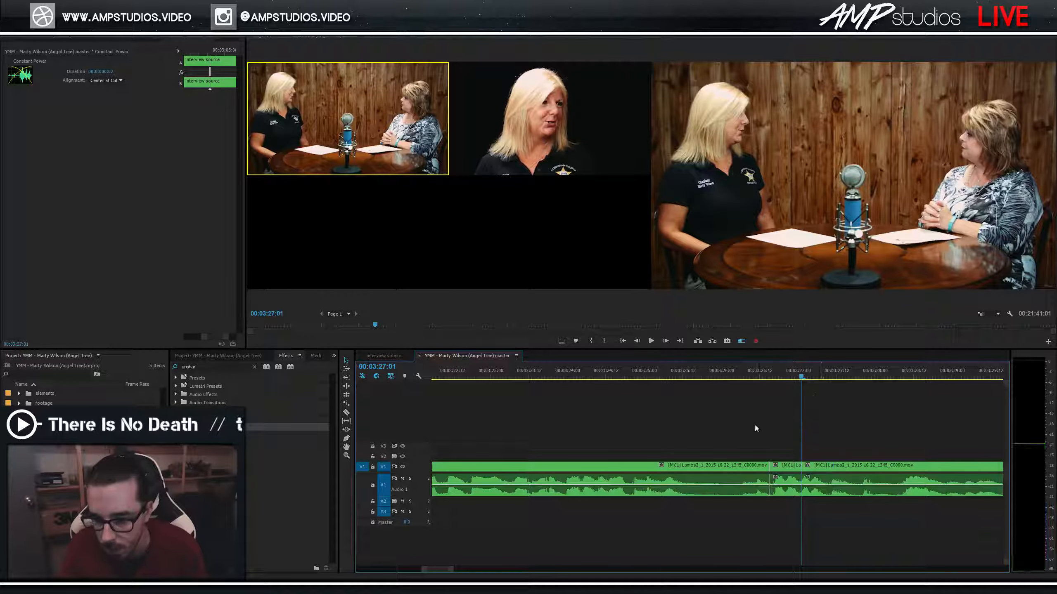
# Split the clip at 03:24:09 and delete the section right of that cut.
pyautogui.click(583, 377)
pyautogui.press('space')
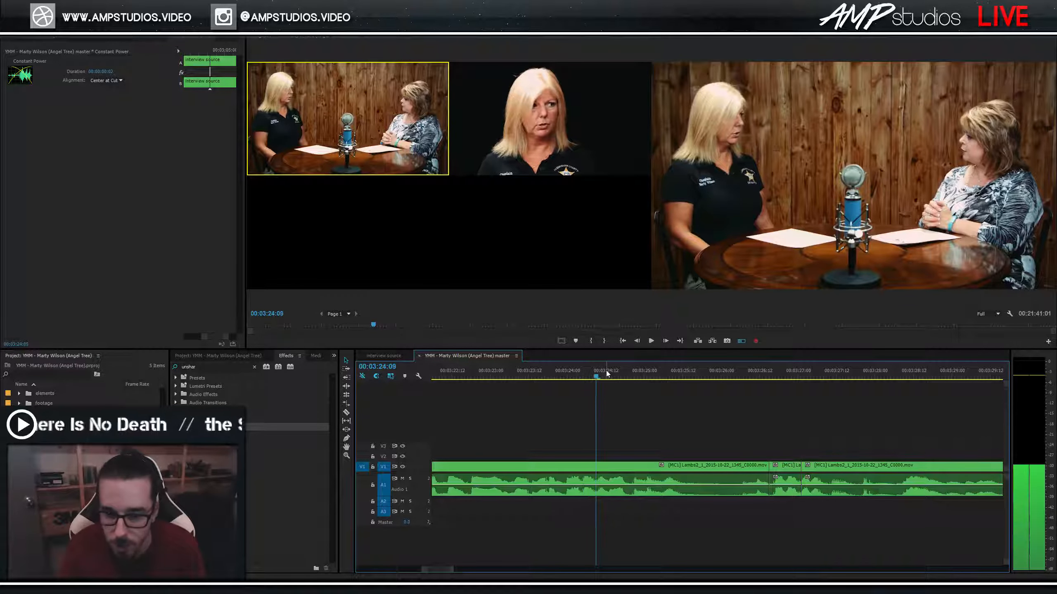
pyautogui.press('Right')
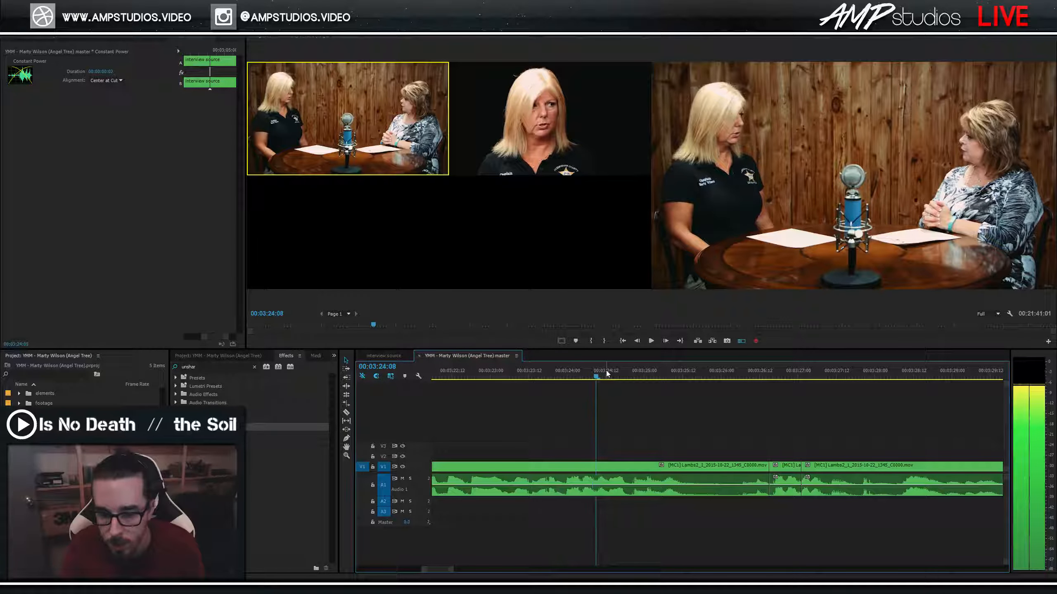
pyautogui.hotkey('ctrl', 'k')
pyautogui.click(680, 475)
pyautogui.press('Delete')
# Close the empty gap and ripple delete the short middle clip at 03:24:09, then review the join.
pyautogui.click(680, 464)
pyautogui.press('Delete')
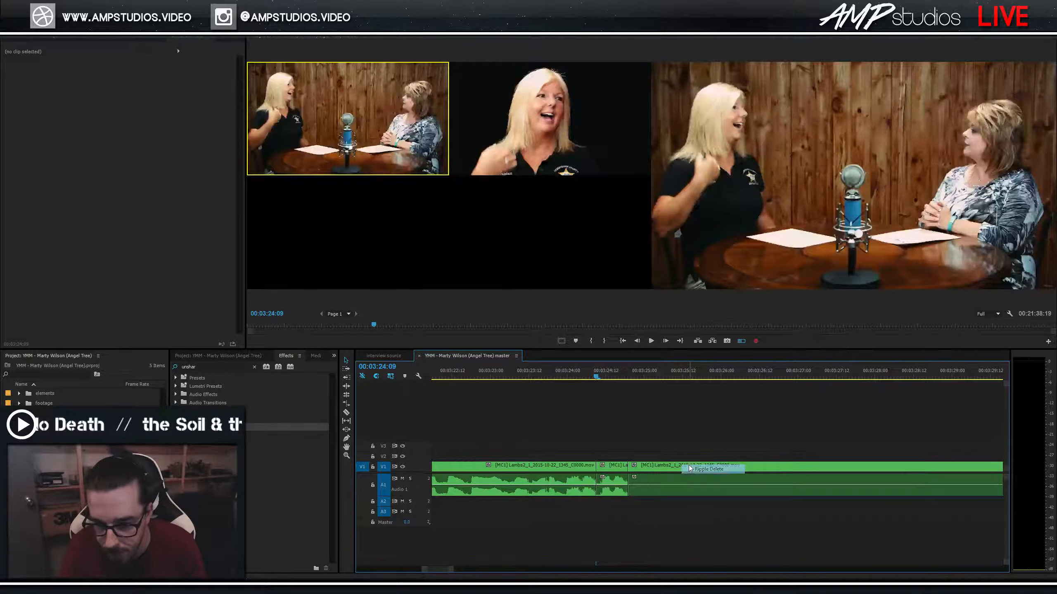
pyautogui.press('space')
pyautogui.press('space')
pyautogui.click(612, 465)
pyautogui.press('Delete')
pyautogui.press('Up')
pyautogui.rightClick(623, 474)
pyautogui.click(650, 477)
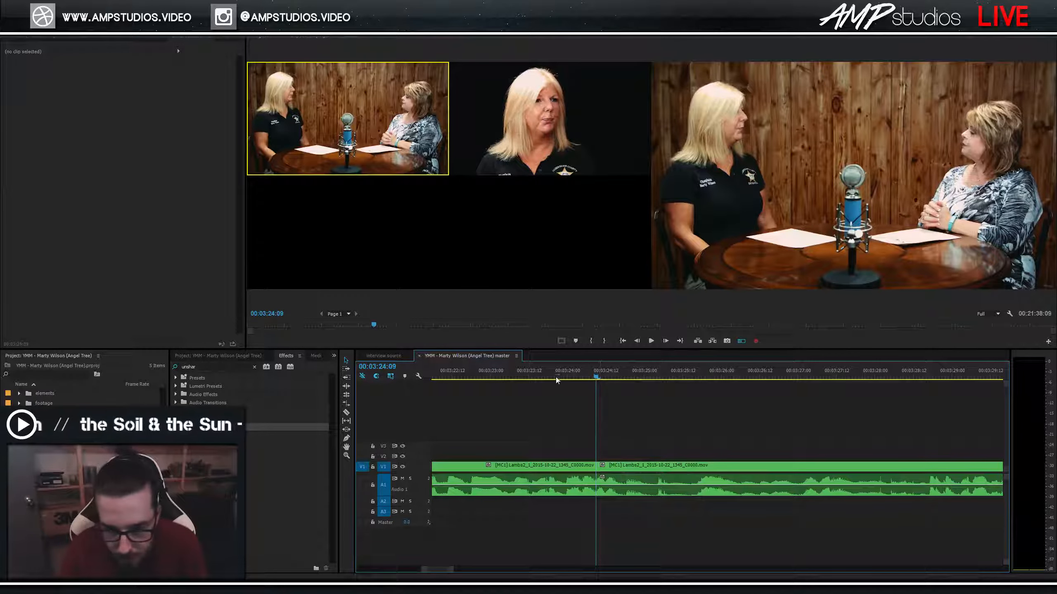
pyautogui.press('space')
pyautogui.moveTo(624, 377); pyautogui.dragTo(575, 377)
pyautogui.press('space')
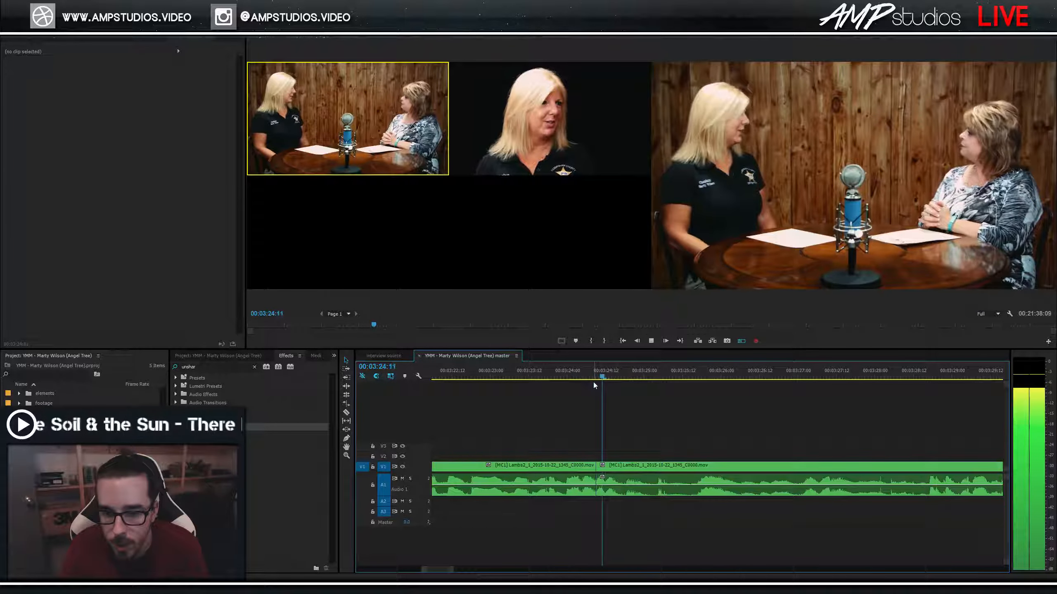
# Switch the second section to the camera 2 close-up and save the project.
pyautogui.click(610, 247)
pyautogui.press('2')
pyautogui.click(541, 377)
pyautogui.press('space')
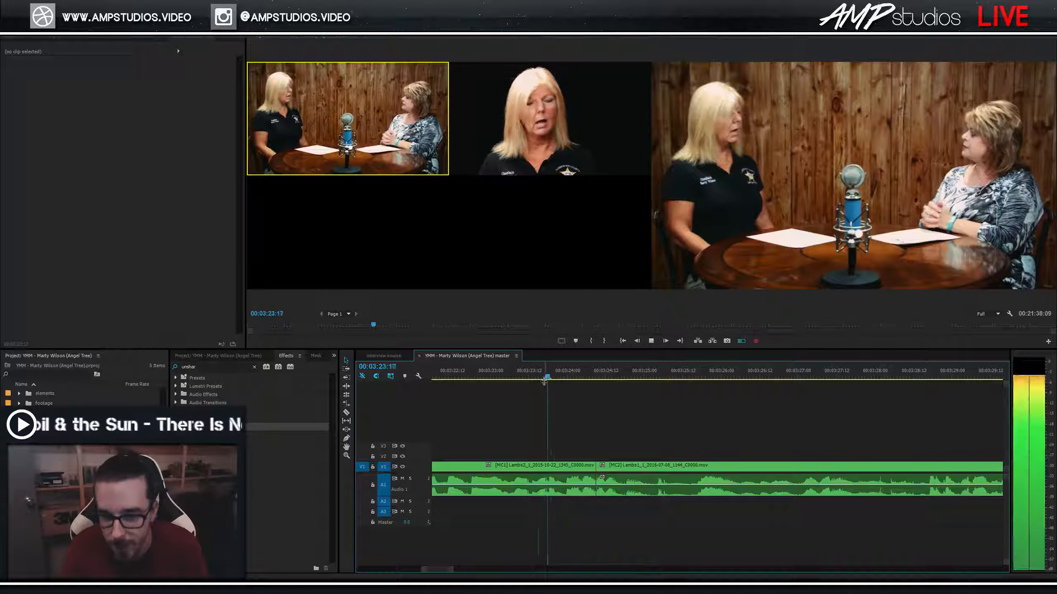
pyautogui.hotkey('ctrl', 's')
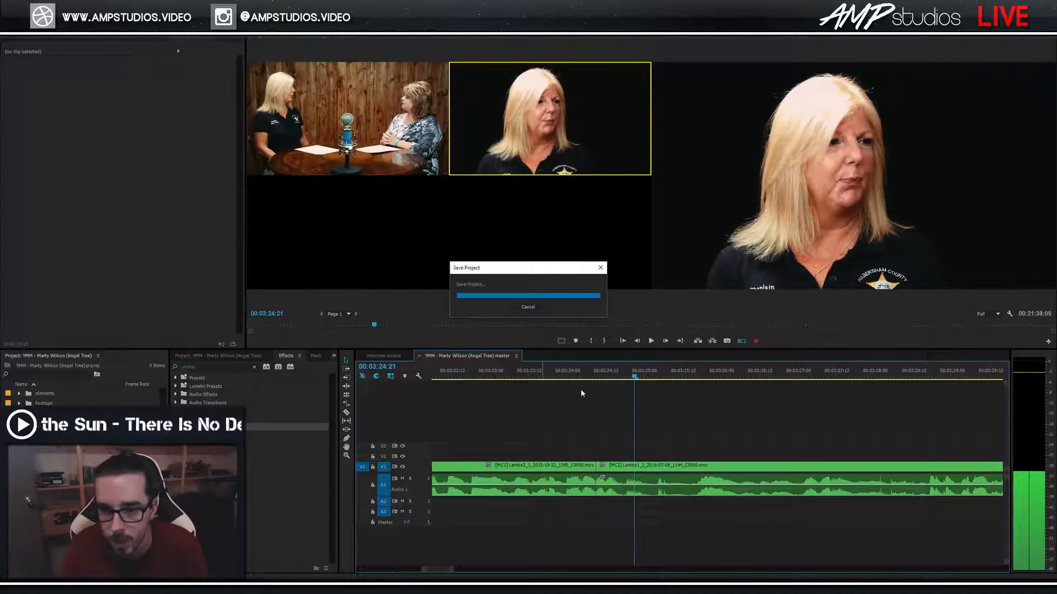
# Replay the cut around 03:24 from 03:23:23 and magnify the timeline around it.
pyautogui.click(550, 376)
pyautogui.press('space')
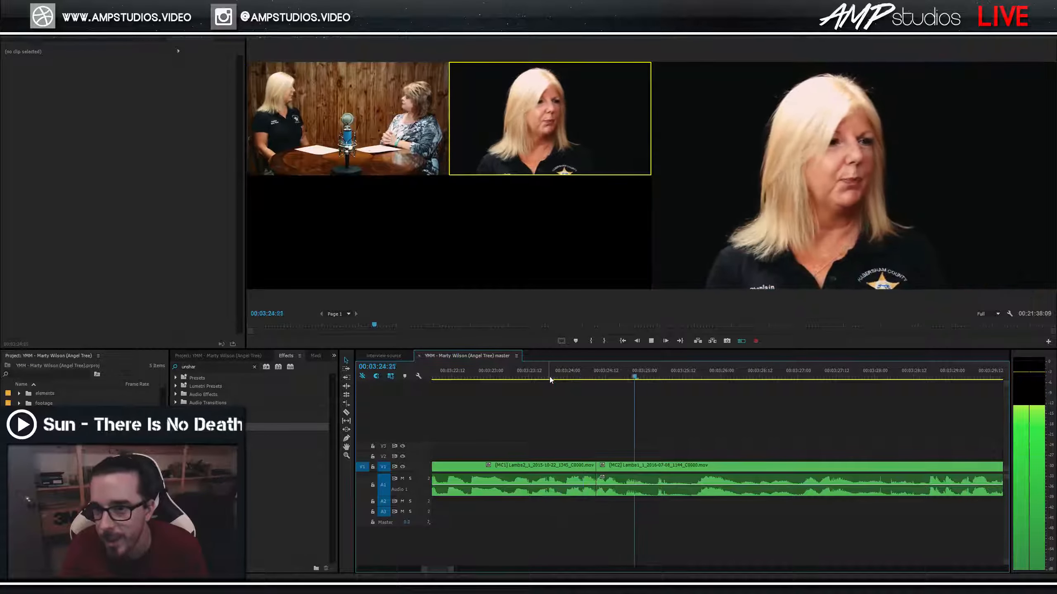
pyautogui.click(539, 378)
pyautogui.press('space')
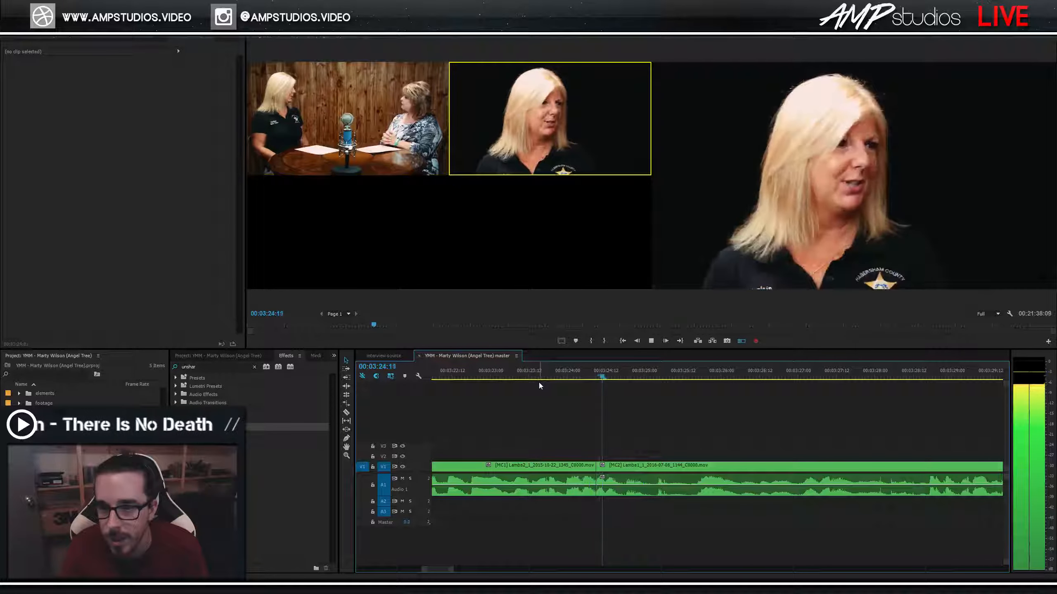
pyautogui.click(553, 376)
pyautogui.press('space')
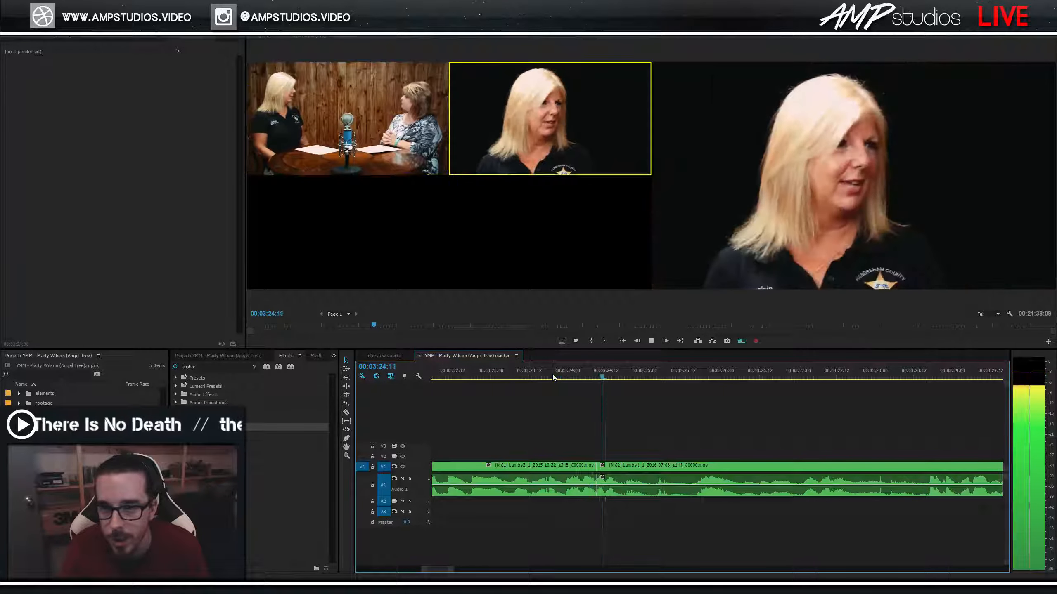
pyautogui.press('space')
pyautogui.press('=')
# Move the close-up clip two frames later and ripple delete the gap before it.
pyautogui.moveTo(647, 478)
pyautogui.mouseDown()
pyautogui.moveTo(660, 483)
pyautogui.moveTo(634, 466)
pyautogui.mouseUp()
pyautogui.click(606, 377)
pyautogui.press('space')
pyautogui.press('space')
pyautogui.rightClick(631, 467)
pyautogui.click(643, 471)
pyautogui.click(533, 378)
pyautogui.press('space')
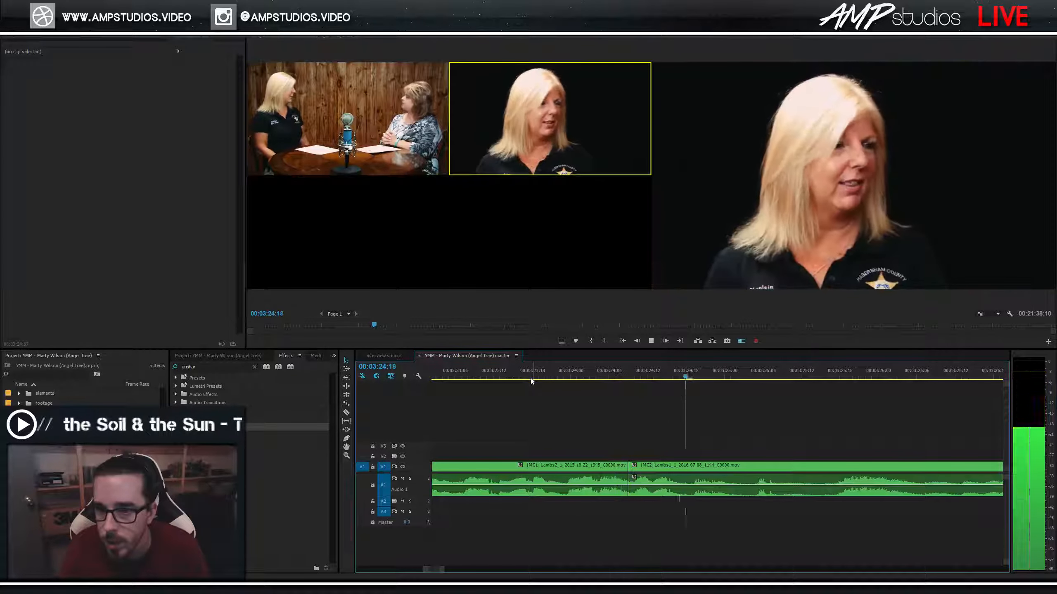
pyautogui.press('space')
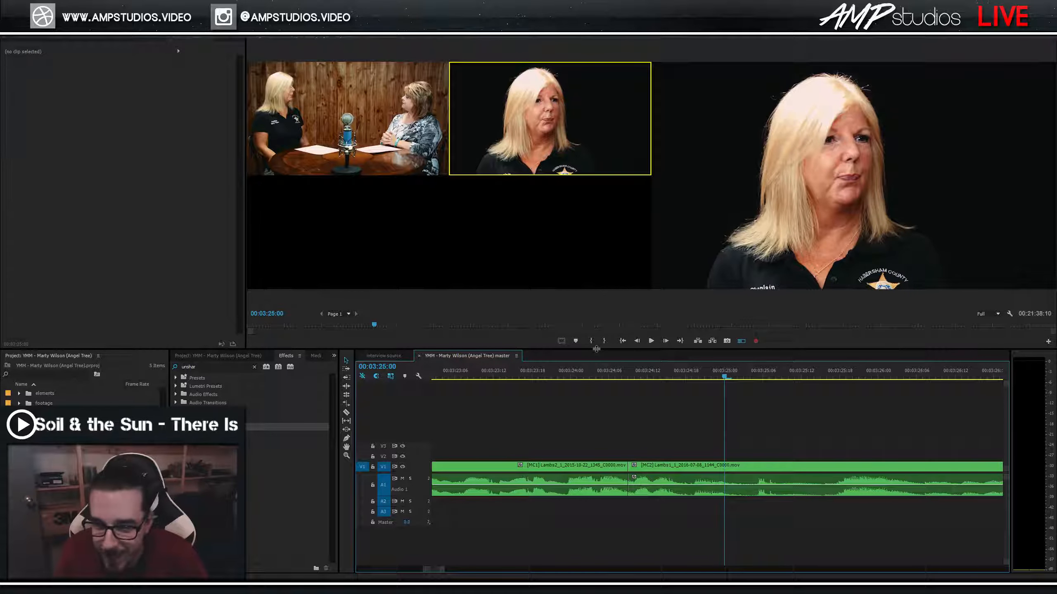
# Replay the cut from the wide shot into the close-up to check it.
pyautogui.click(647, 376)
pyautogui.press('space')
pyautogui.click(566, 377)
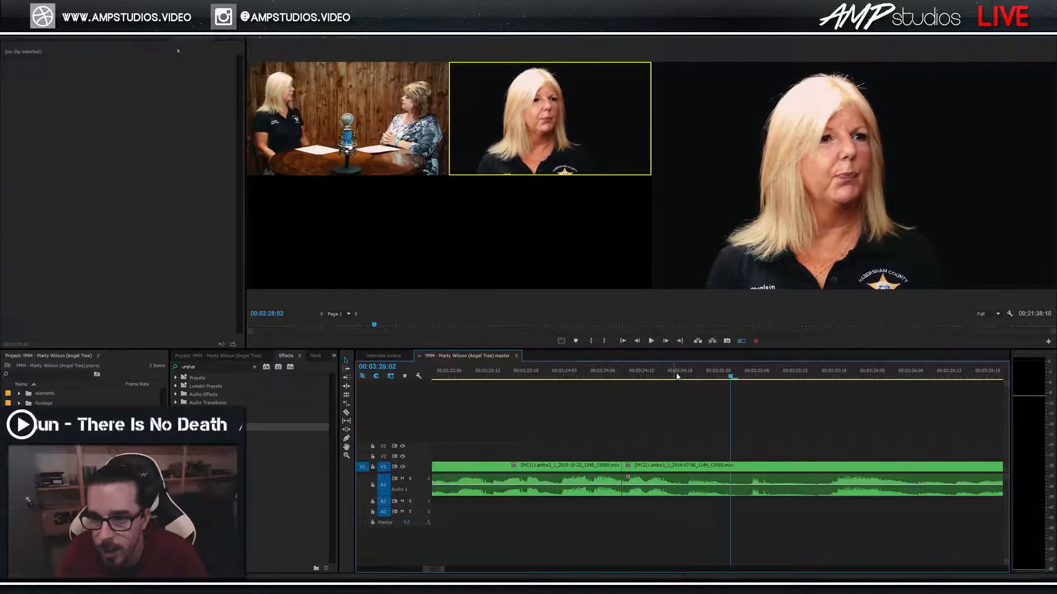
pyautogui.click(576, 377)
pyautogui.press('2')
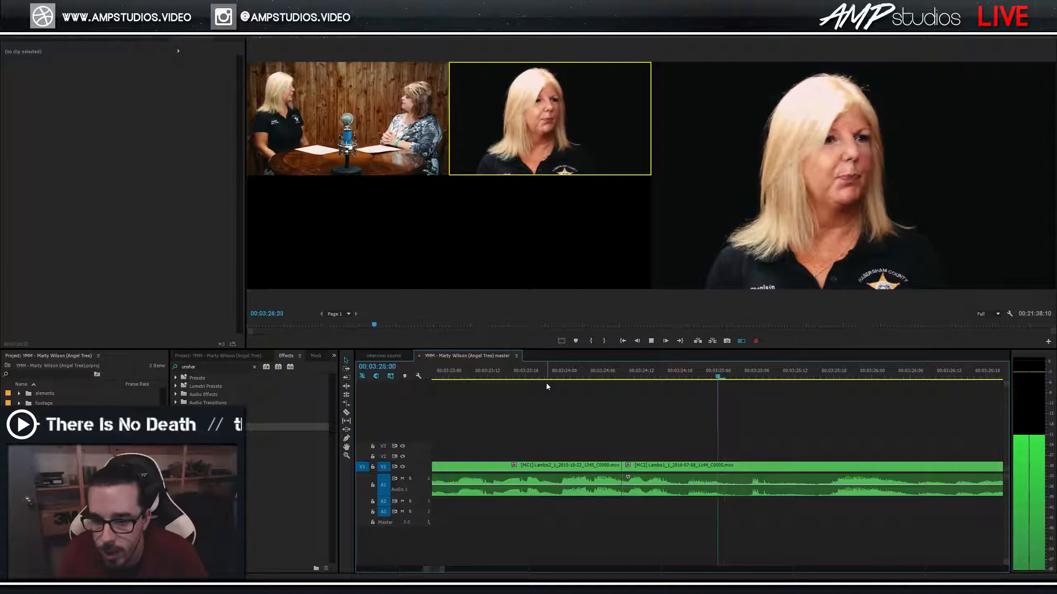
pyautogui.click(547, 377)
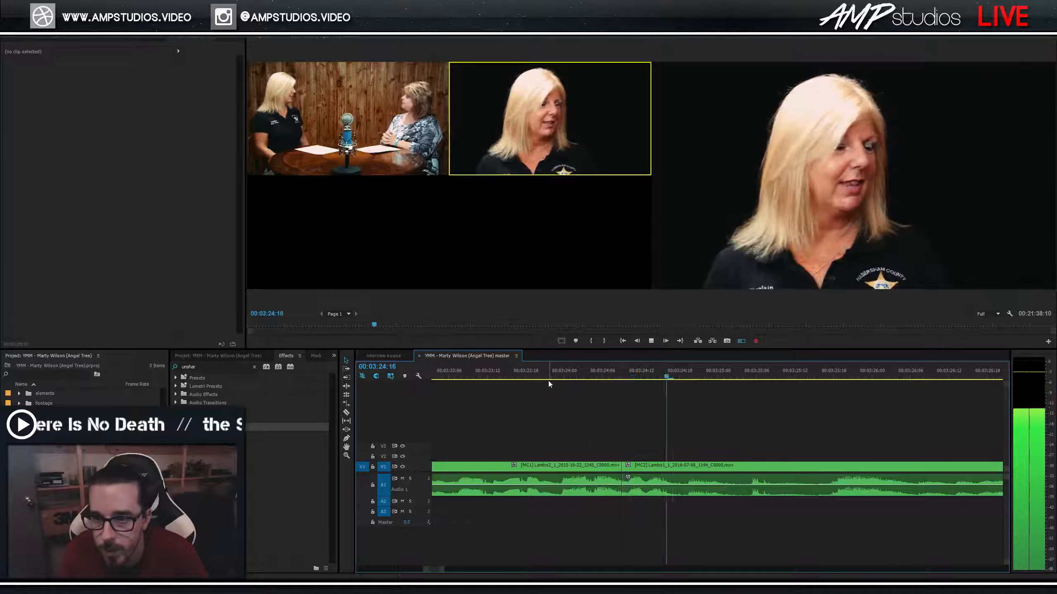
# Add a two-frame Constant Power audio crossfade at the cut and save the project.
pyautogui.moveTo(646, 516); pyautogui.dragTo(612, 484)
pyautogui.hotkey('ctrl', 'shift', 'd')
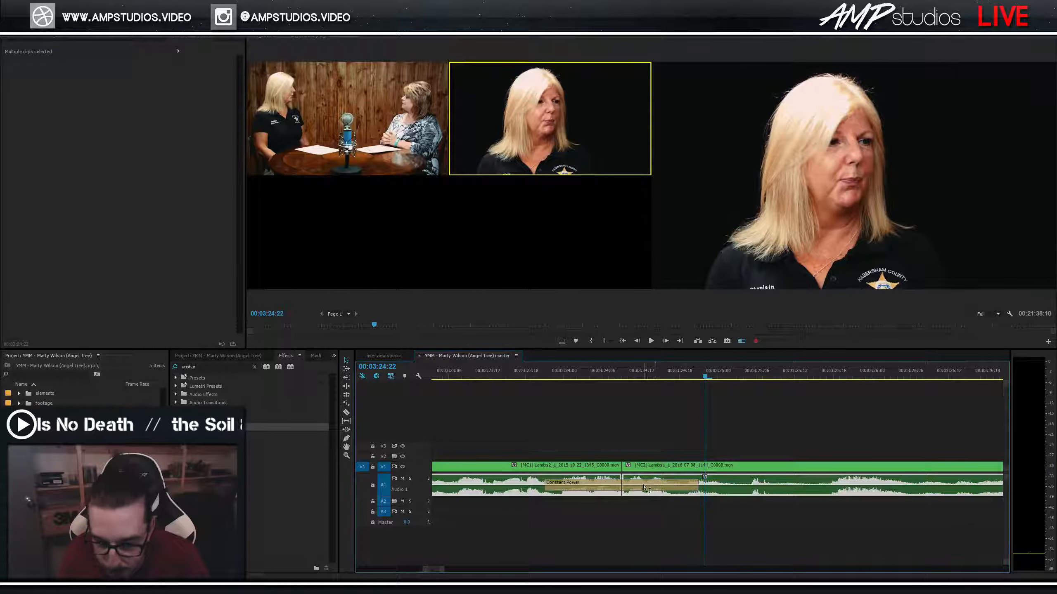
pyautogui.click(661, 488)
pyautogui.moveTo(697, 490); pyautogui.dragTo(629, 491)
pyautogui.click(591, 374)
pyautogui.press('space')
# Move ahead to around 03:50 and split the clip at 03:51:02.
pyautogui.press('space')
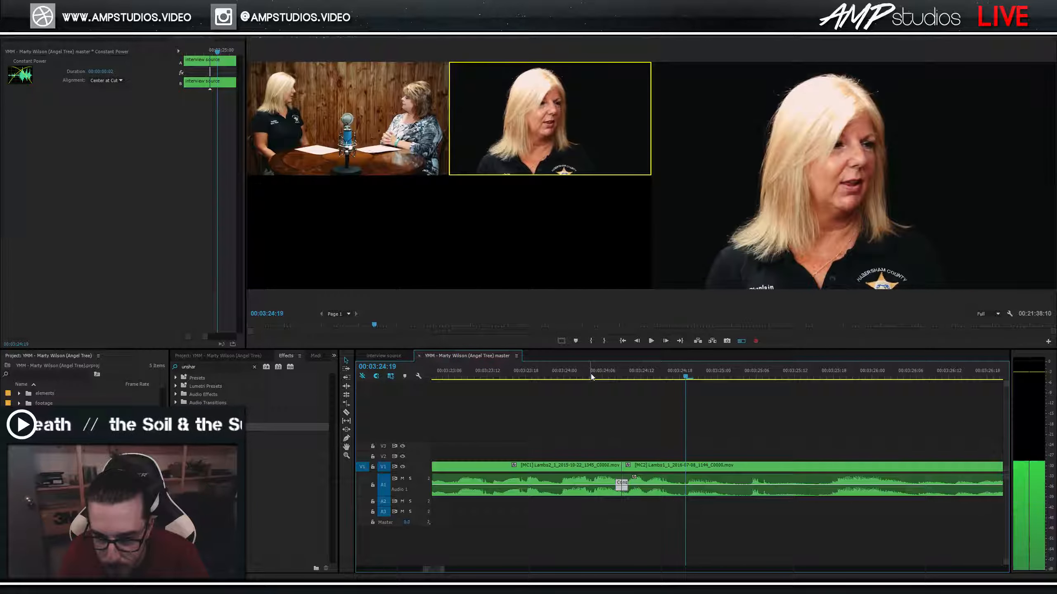
pyautogui.hotkey('ctrl', 's')
pyautogui.press('-')
pyautogui.press('-')
pyautogui.press('space')
pyautogui.scroll(-5, 705, 442)
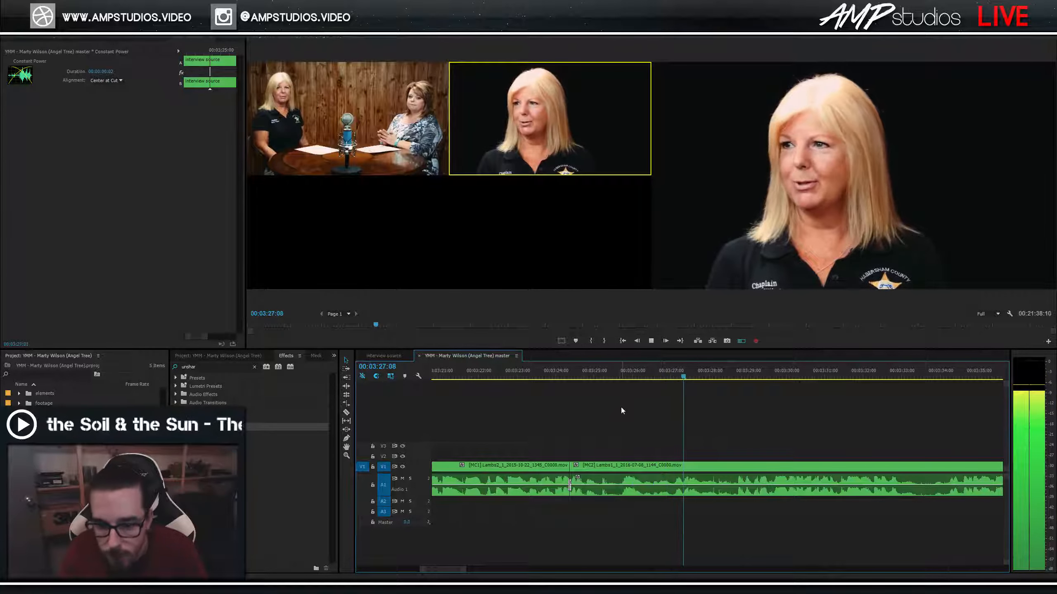
pyautogui.scroll(-3, 783, 429)
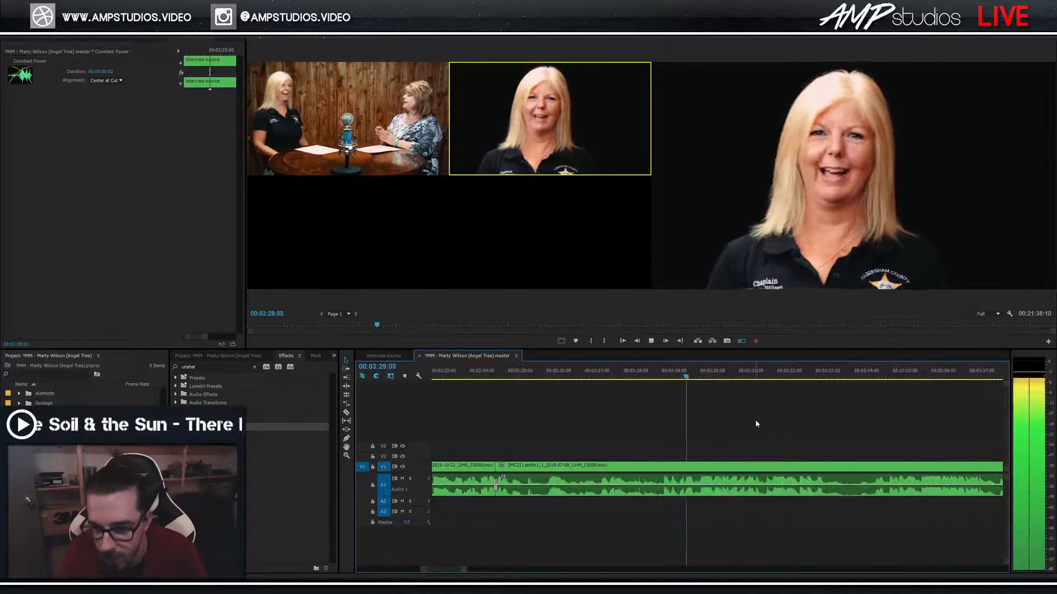
pyautogui.scroll(-3, 761, 416)
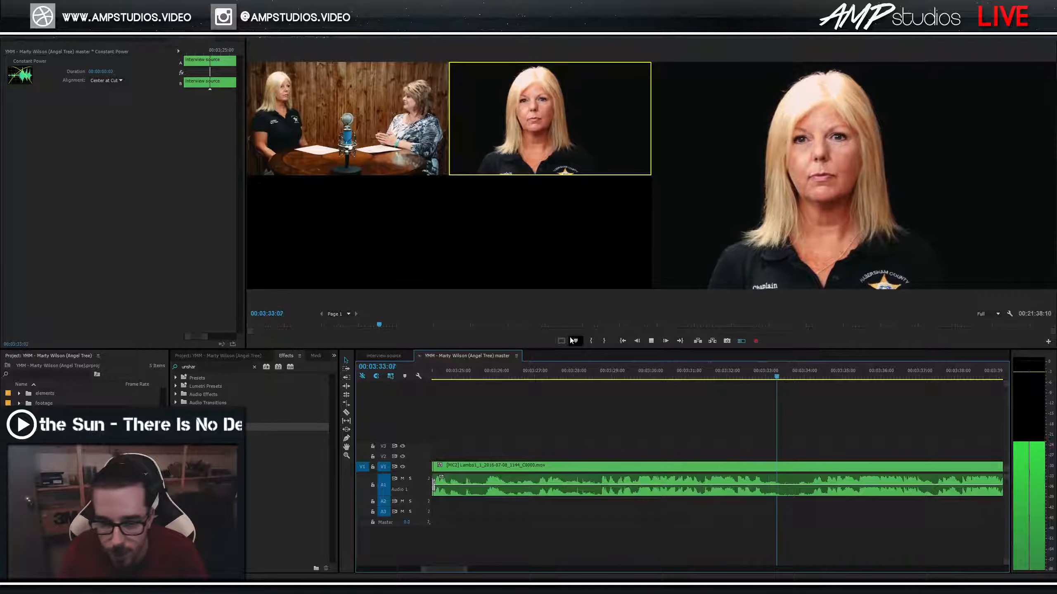
pyautogui.scroll(2, 756, 412)
pyautogui.scroll(-5, 616, 425)
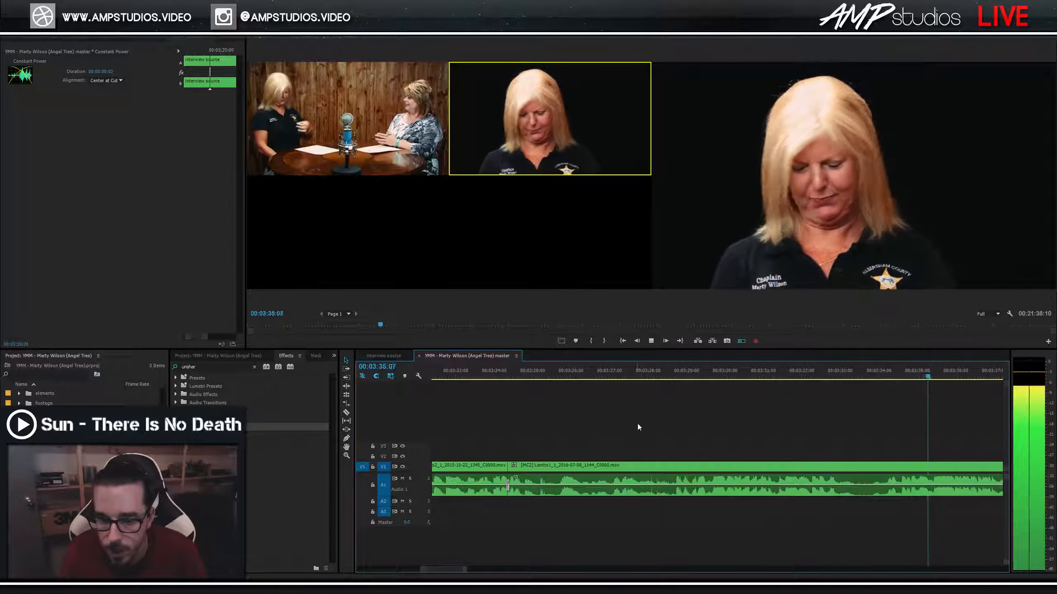
pyautogui.moveTo(753, 377)
pyautogui.mouseDown()
pyautogui.moveTo(771, 377)
pyautogui.moveTo(759, 377)
pyautogui.mouseUp()
pyautogui.scroll(-2, 768, 385)
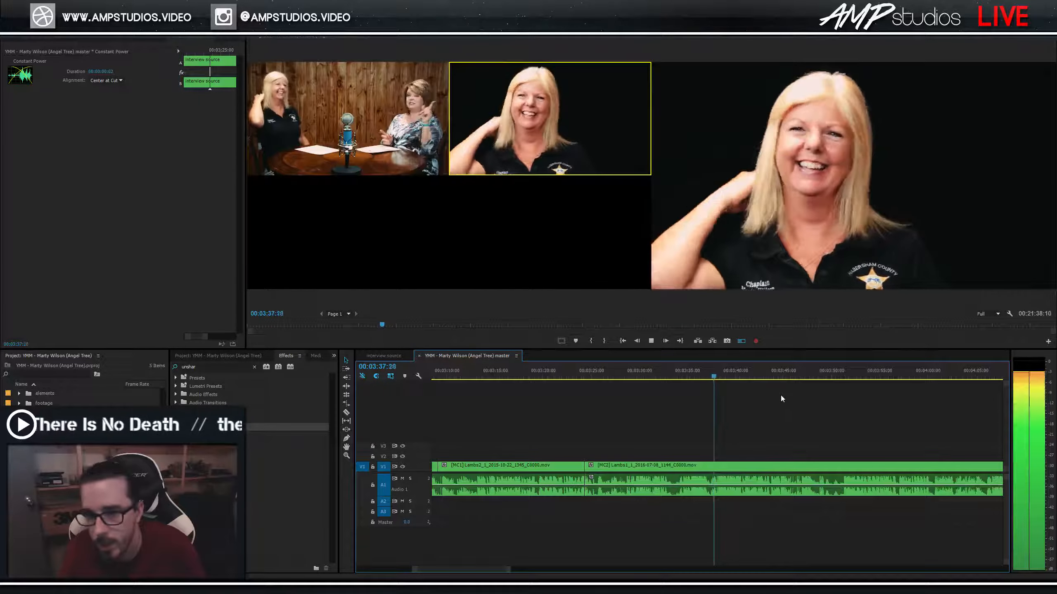
pyautogui.click(838, 377)
pyautogui.scroll(-2, 833, 425)
pyautogui.press('space')
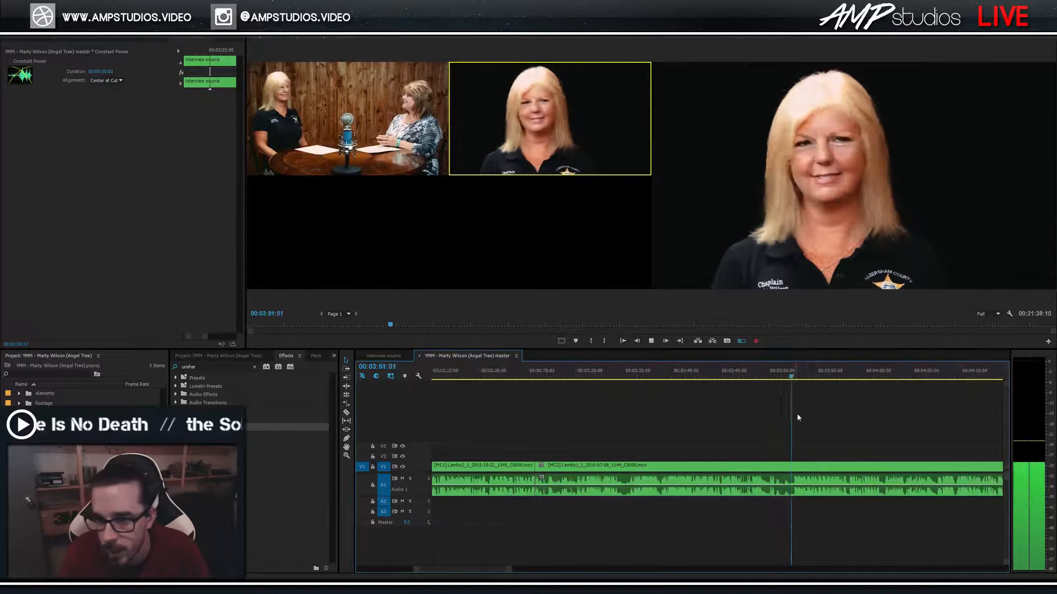
pyautogui.scroll(-2, 808, 416)
pyautogui.hotkey('ctrl', 'k')
pyautogui.scroll(4, 655, 423)
# Review around 03:11–03:13 and split the clips at 03:13:00.
pyautogui.click(550, 377)
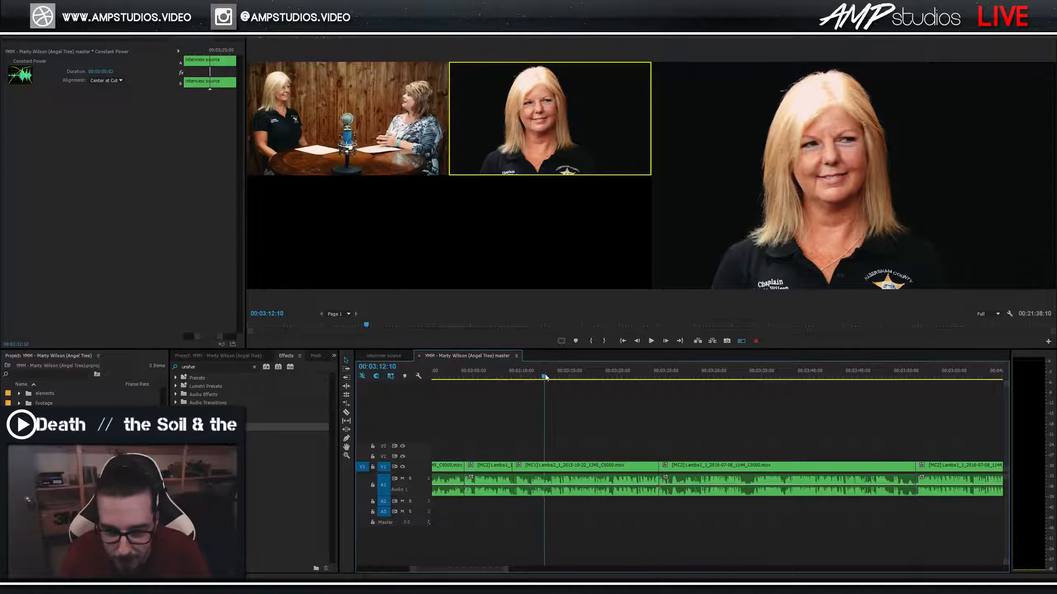
pyautogui.press('space')
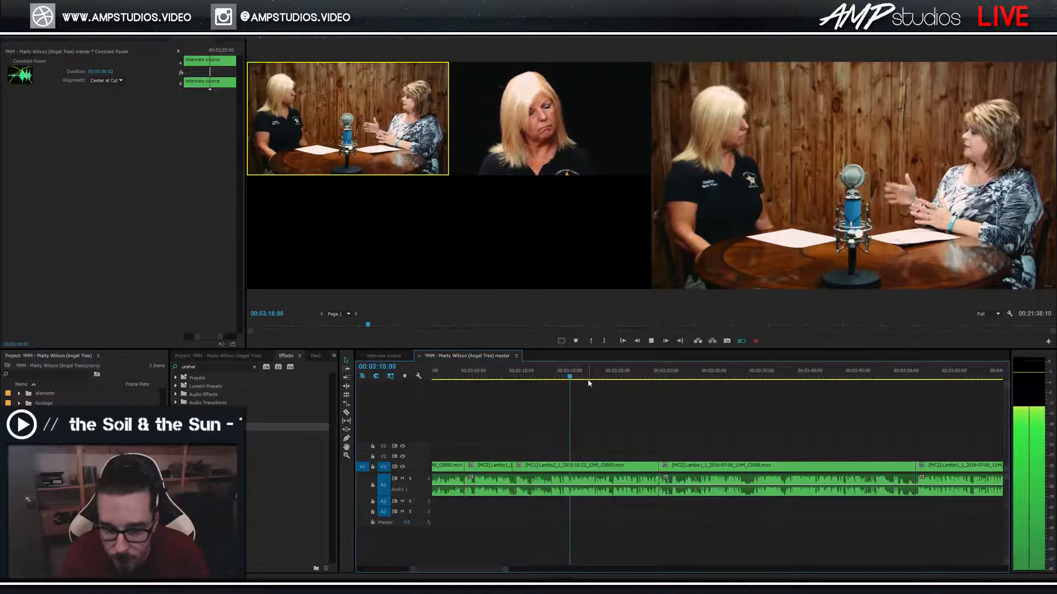
pyautogui.click(549, 378)
pyautogui.click(531, 377)
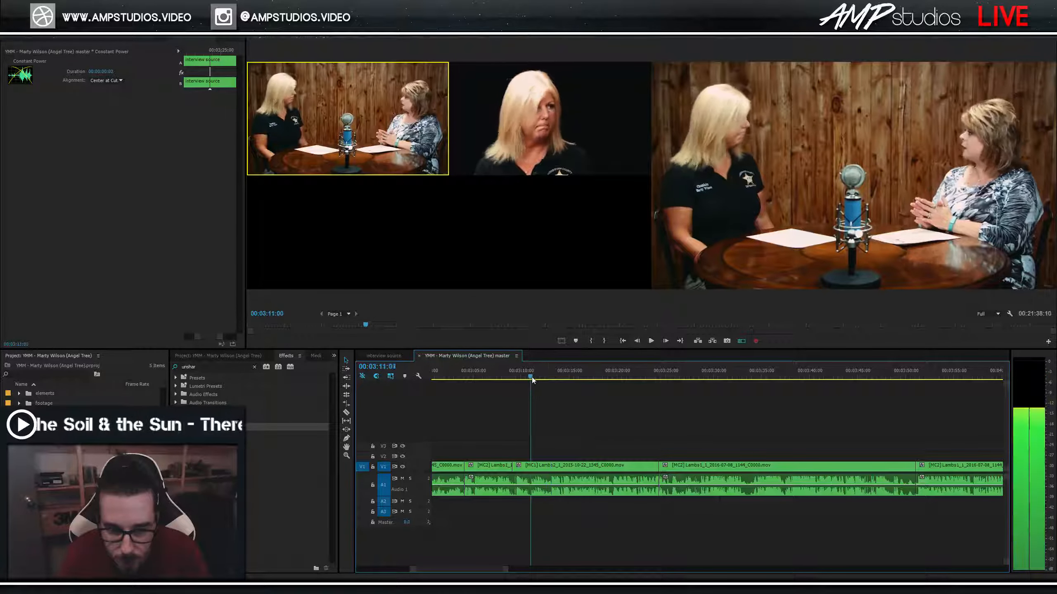
pyautogui.press('space')
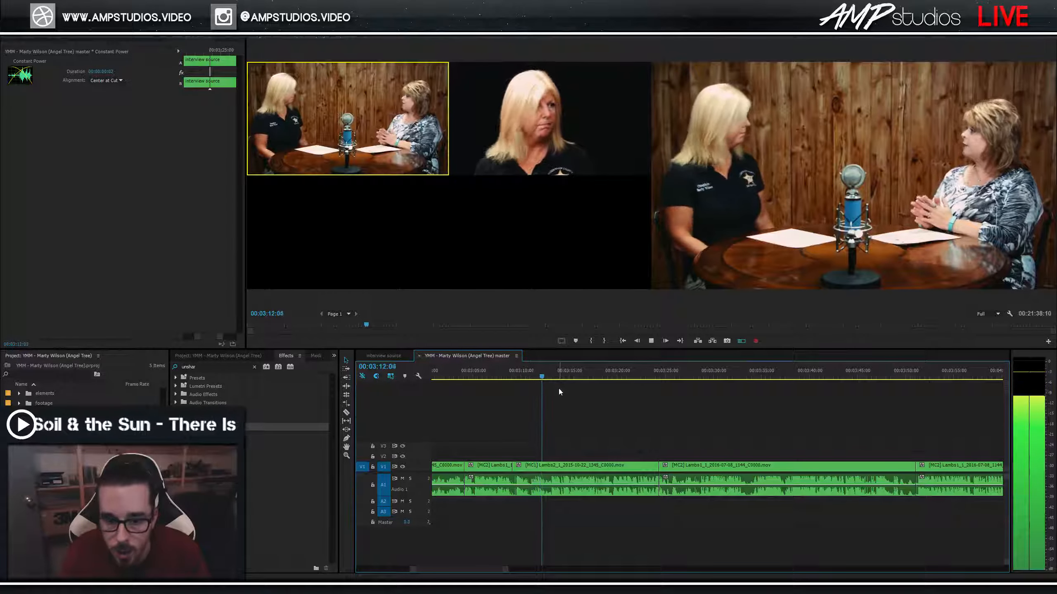
pyautogui.hotkey('ctrl', 'k')
pyautogui.press('space')
# Delete the two clips right of the 03:13 cut and ripple delete the resulting gap.
pyautogui.moveTo(804, 438); pyautogui.dragTo(620, 468)
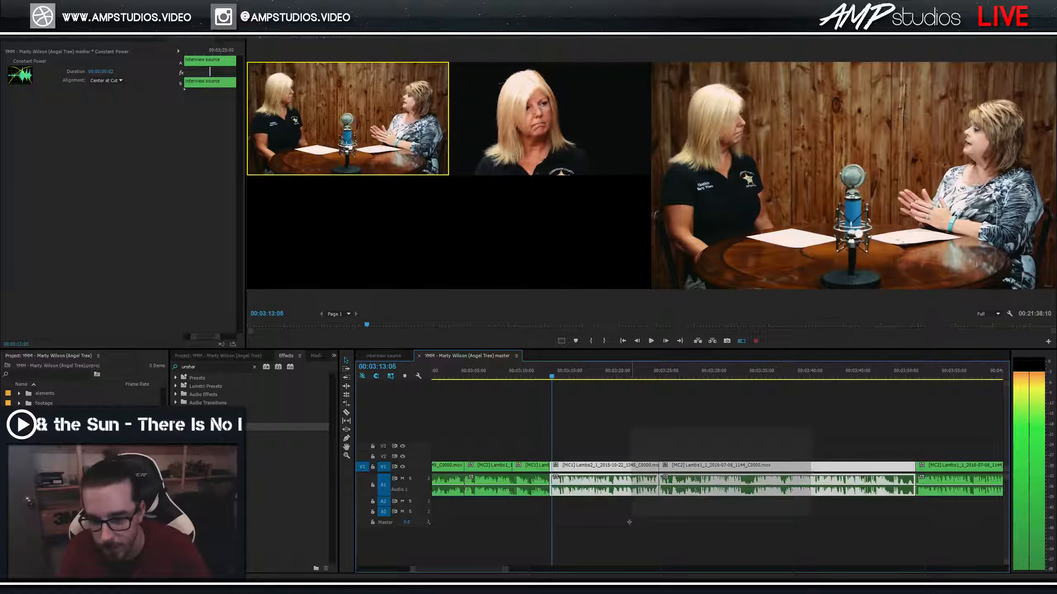
pyautogui.press('Delete')
pyautogui.rightClick(620, 467)
pyautogui.click(643, 474)
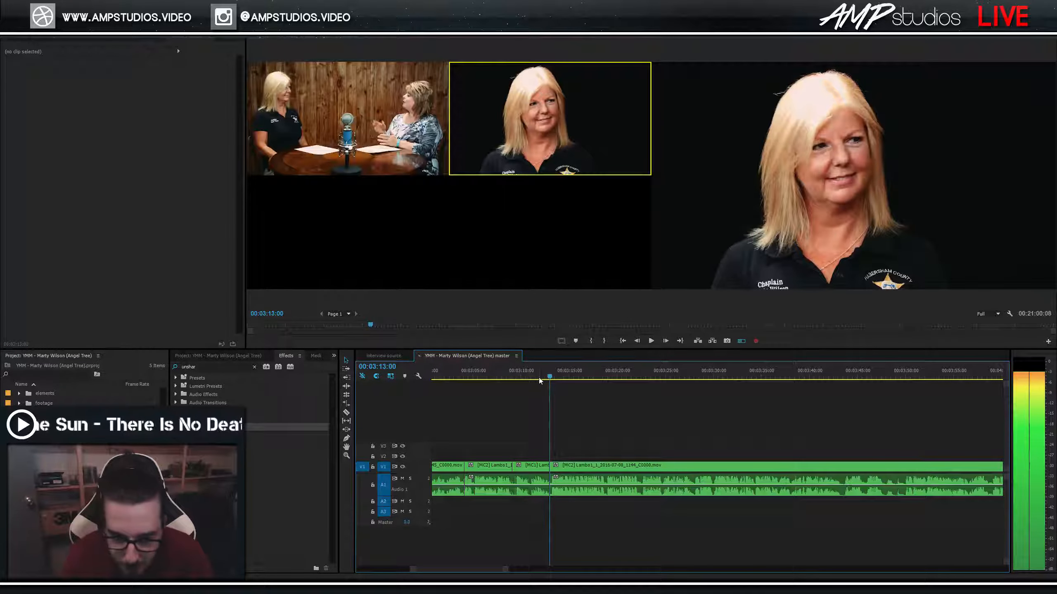
pyautogui.click(515, 378)
pyautogui.press('space')
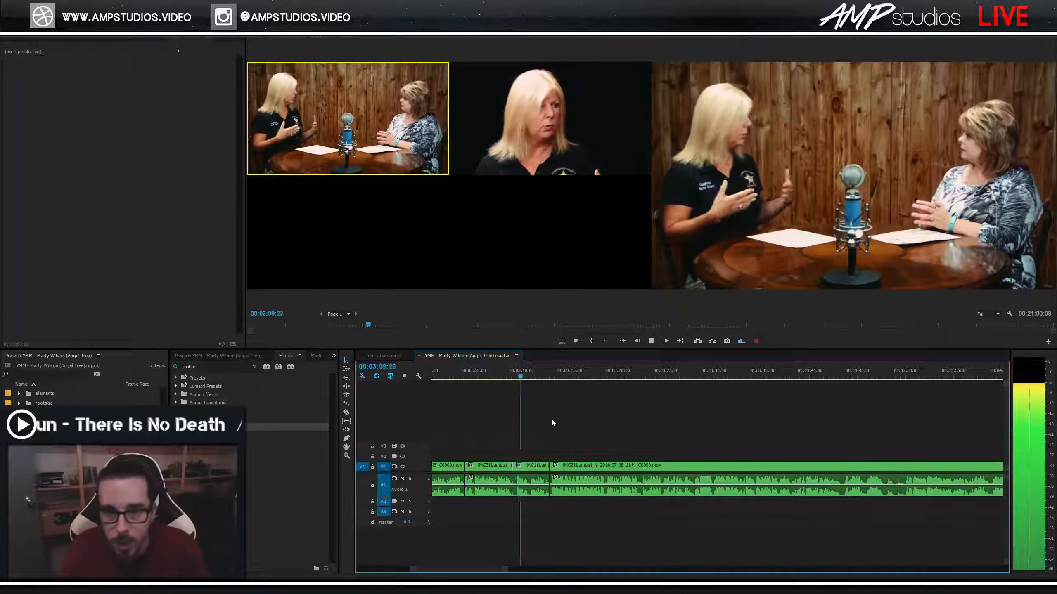
# Play from about 3:06, cutting to the wide angle and then the close-up.
pyautogui.click(495, 377)
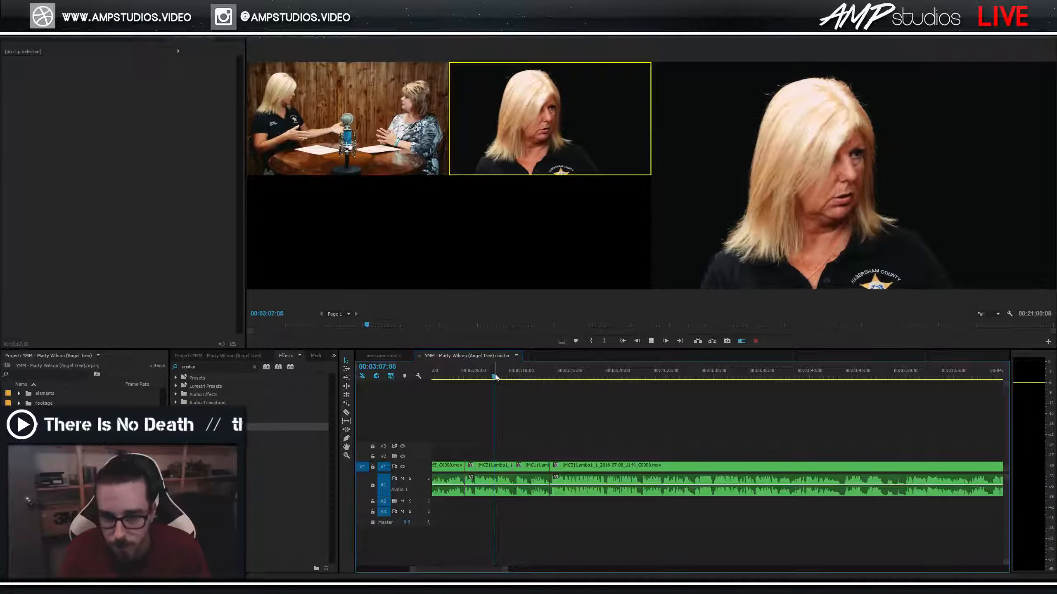
pyautogui.press('space')
pyautogui.click(481, 372)
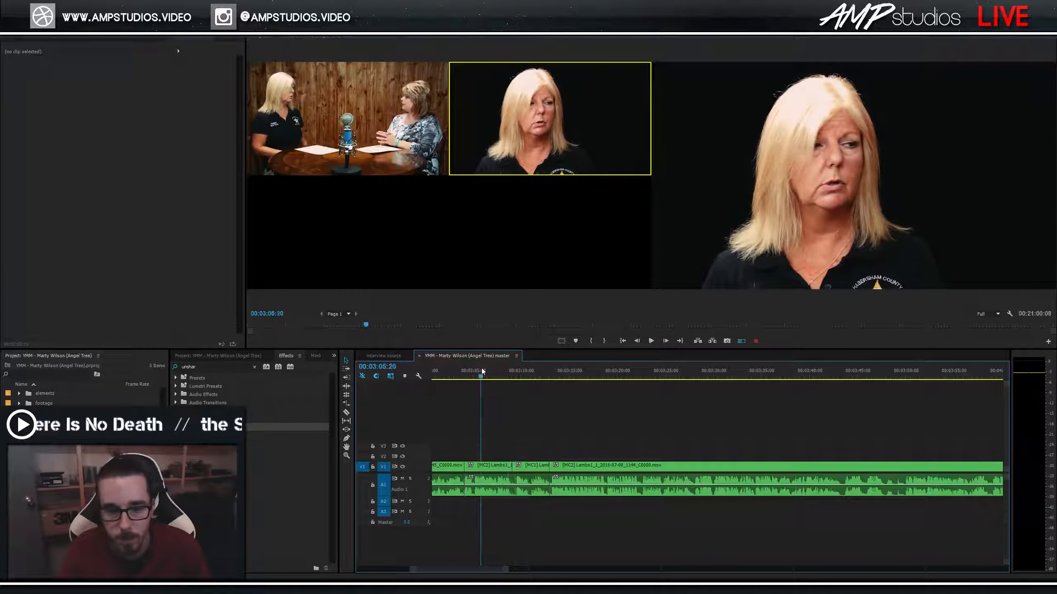
pyautogui.press('space')
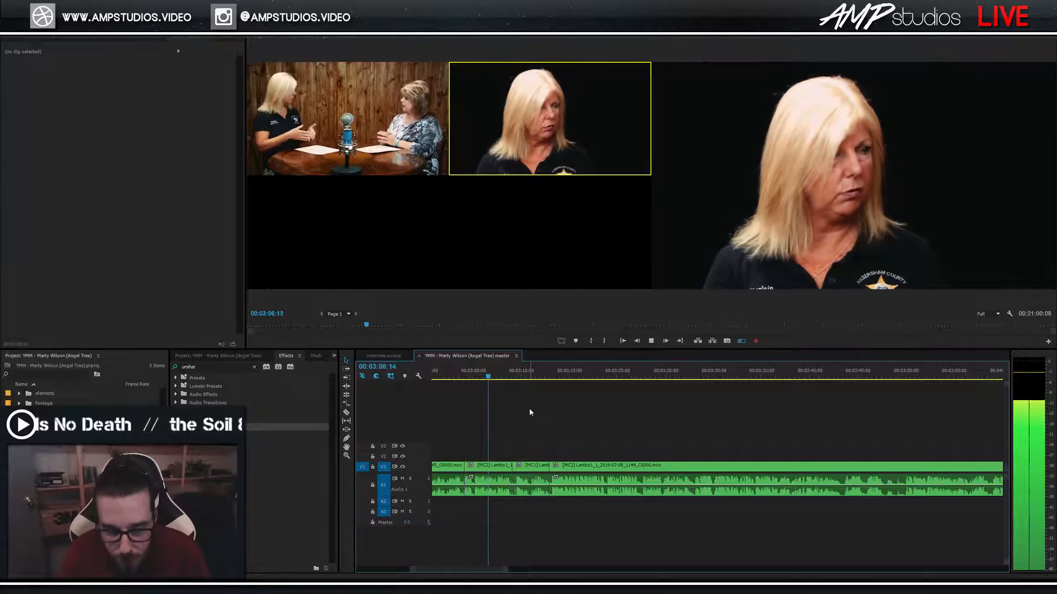
pyautogui.press('1')
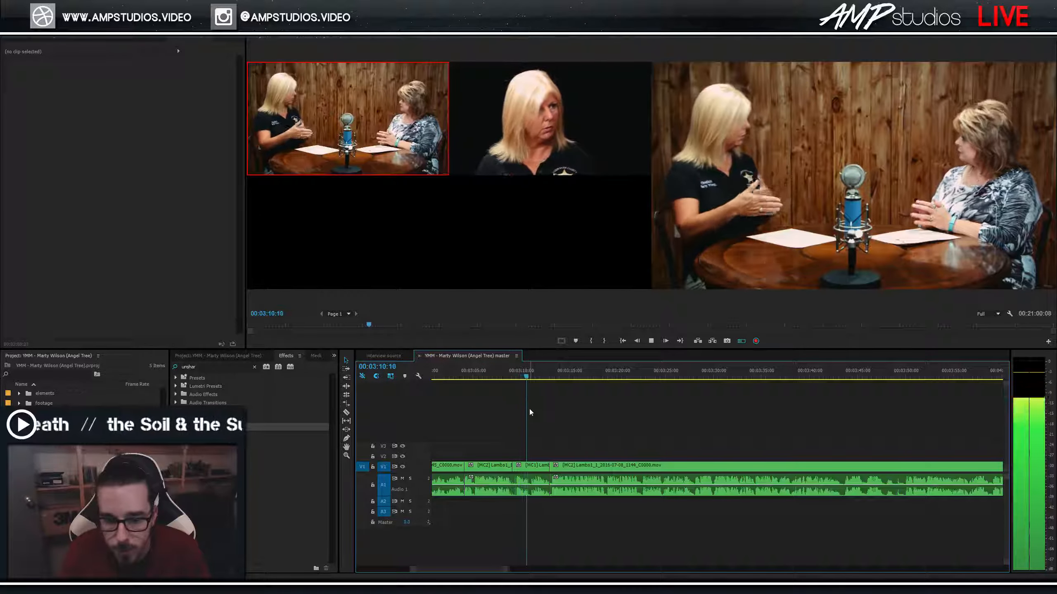
pyautogui.press('2')
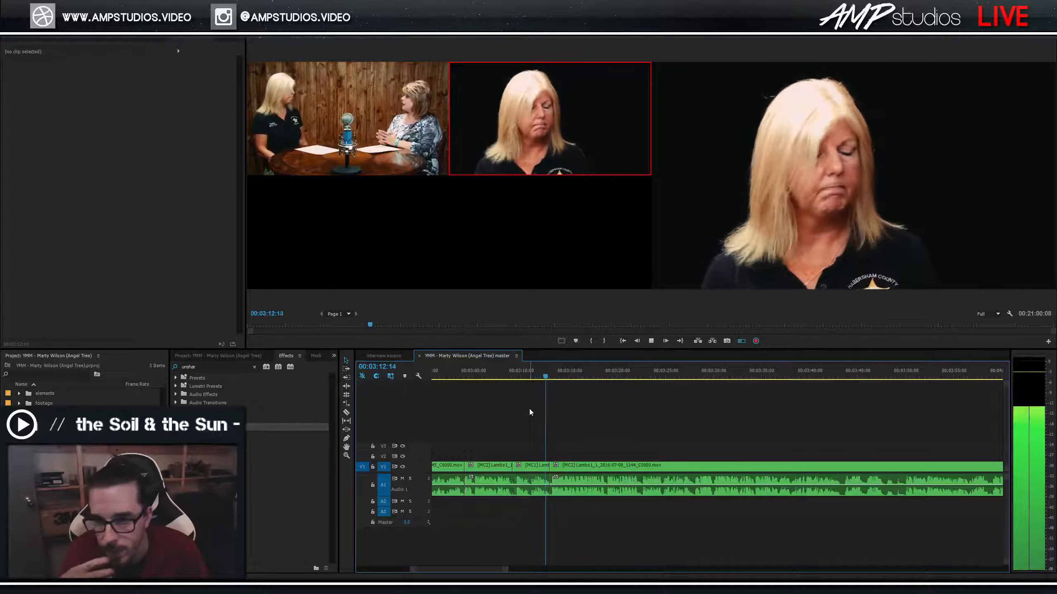
pyautogui.click(557, 377)
# Switch back to the wide two-shot around 3:13 and save the project.
pyautogui.click(544, 377)
pyautogui.press('space')
pyautogui.press('1')
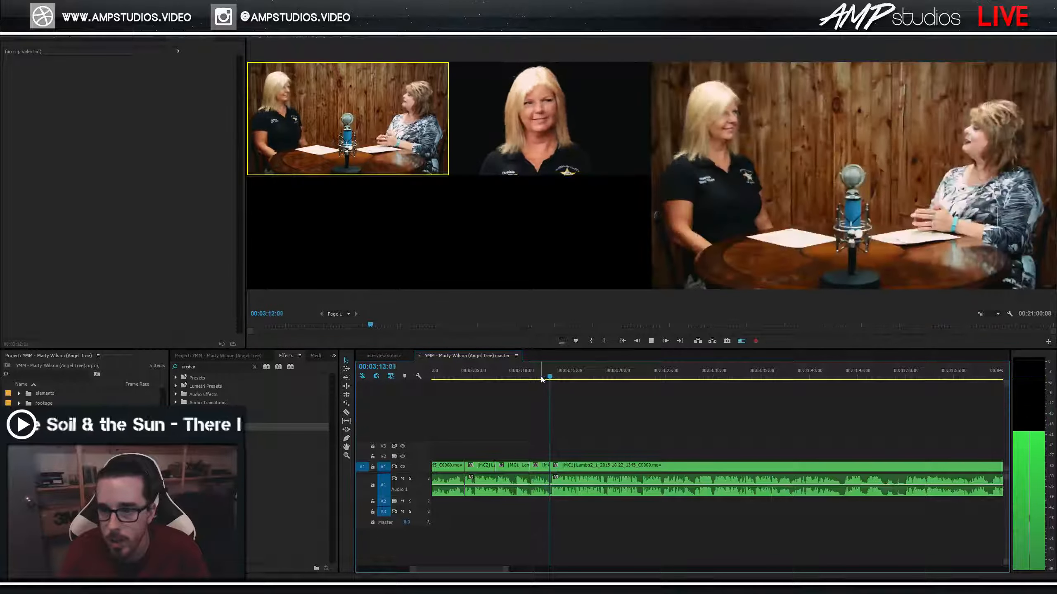
pyautogui.hotkey('ctrl', 's')
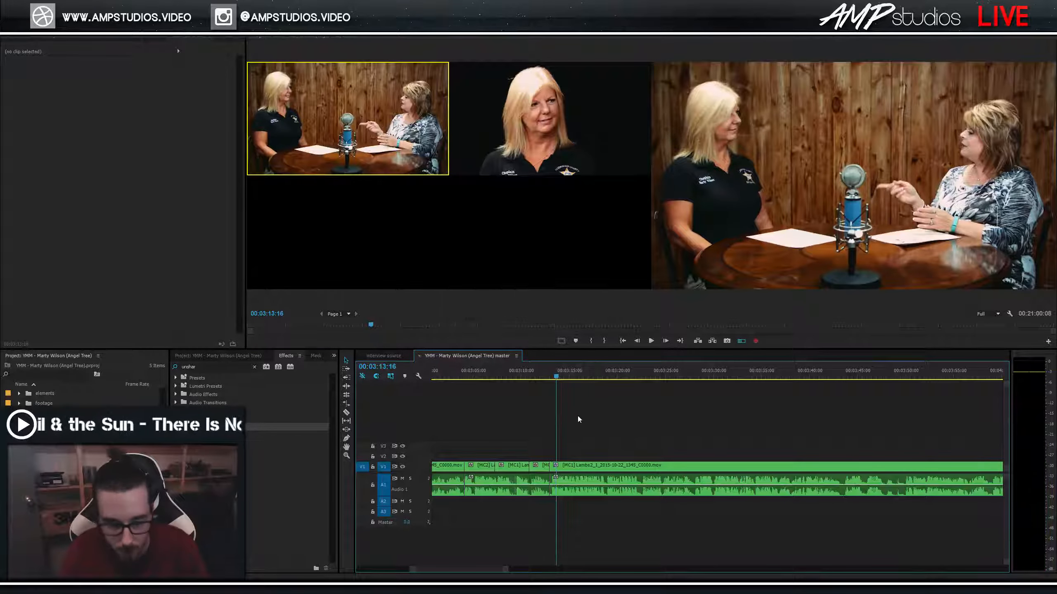
pyautogui.press('=')
pyautogui.press('=')
pyautogui.press('=')
# Trim the A1 audio clip's end back before the 3:13 edit point.
pyautogui.click(679, 492)
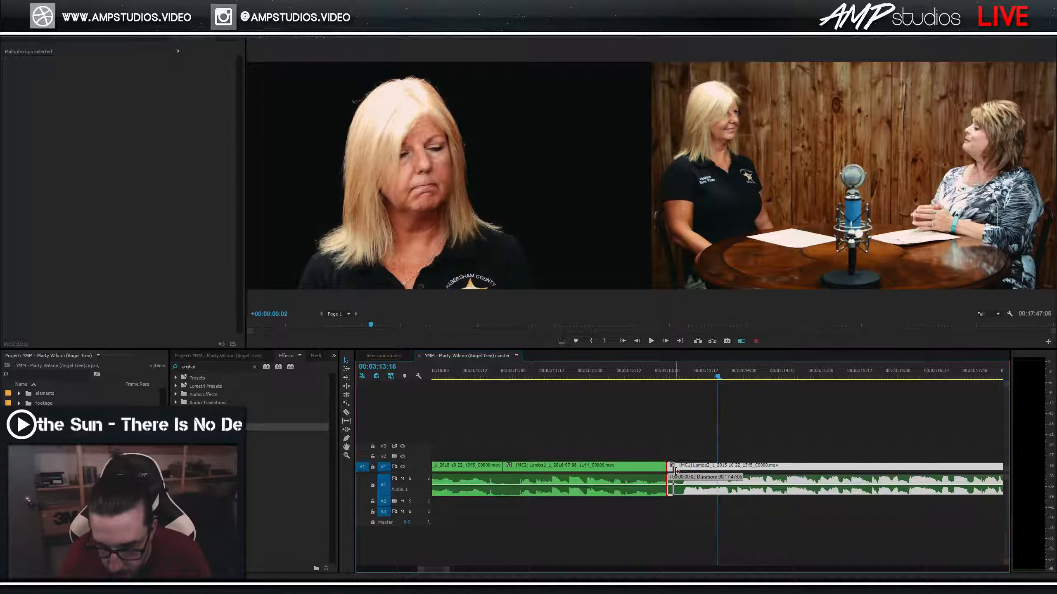
pyautogui.click(630, 386)
pyautogui.press('Up')
pyautogui.hotkey('shift', 'k')
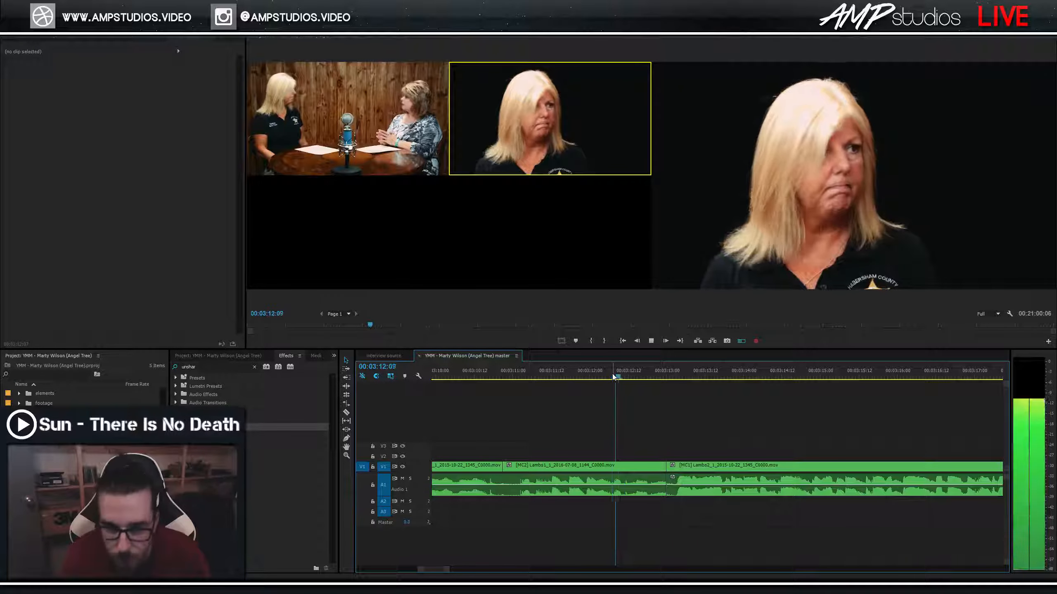
pyautogui.click(651, 479)
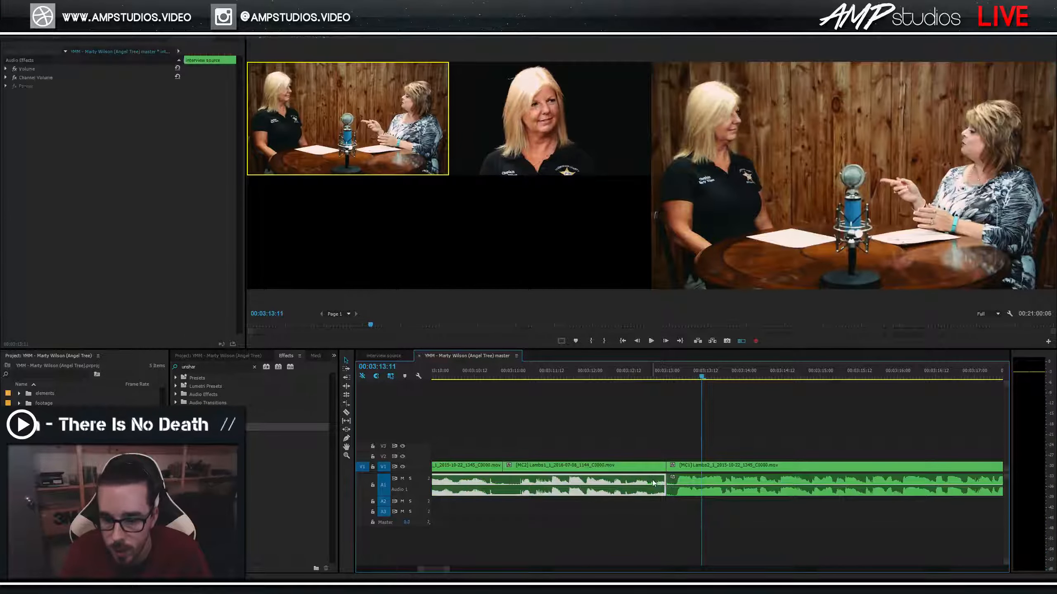
pyautogui.moveTo(666, 484)
pyautogui.mouseDown()
pyautogui.moveTo(650, 484)
pyautogui.moveTo(657, 467)
pyautogui.mouseUp()
pyautogui.click(651, 470)
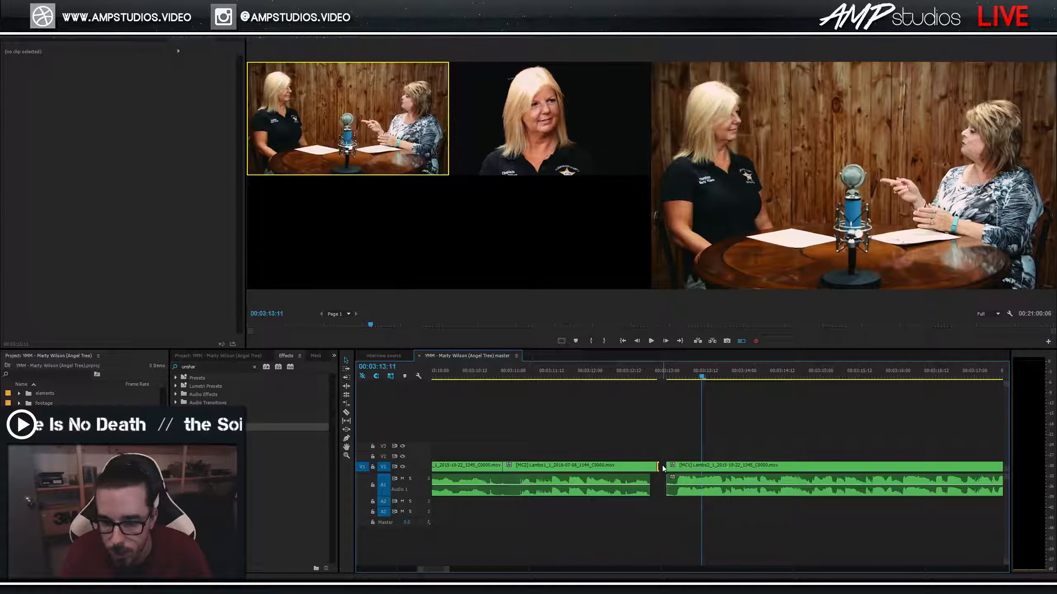
# Ripple delete the gap between the clips, play the tightened edit, and save.
pyautogui.rightClick(663, 467)
pyautogui.click(674, 474)
pyautogui.moveTo(637, 377); pyautogui.dragTo(581, 378)
pyautogui.press('space')
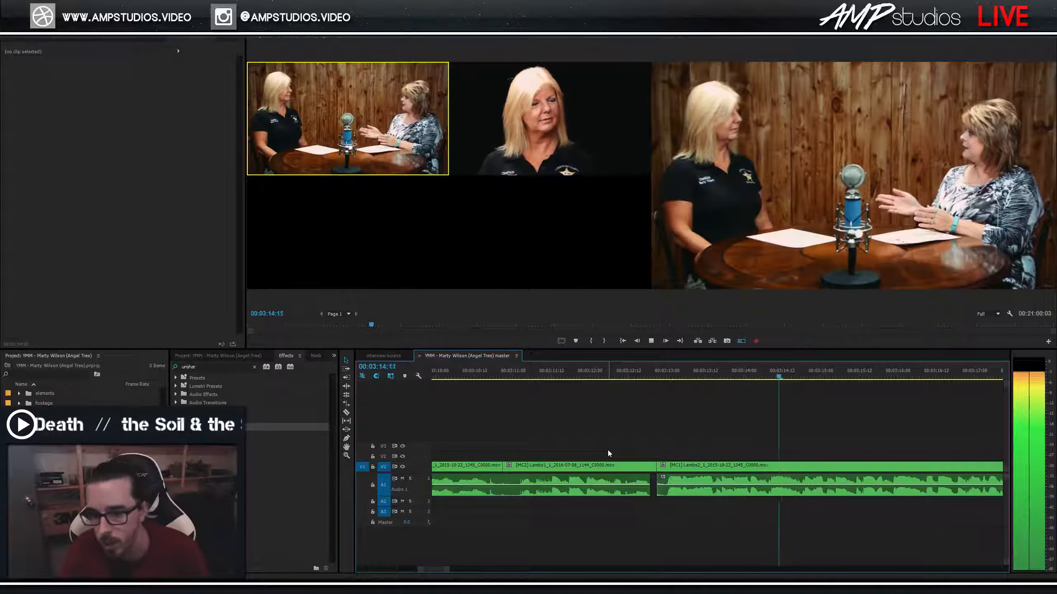
pyautogui.press('space')
pyautogui.press('-')
pyautogui.press('-')
pyautogui.hotkey('ctrl', 's')
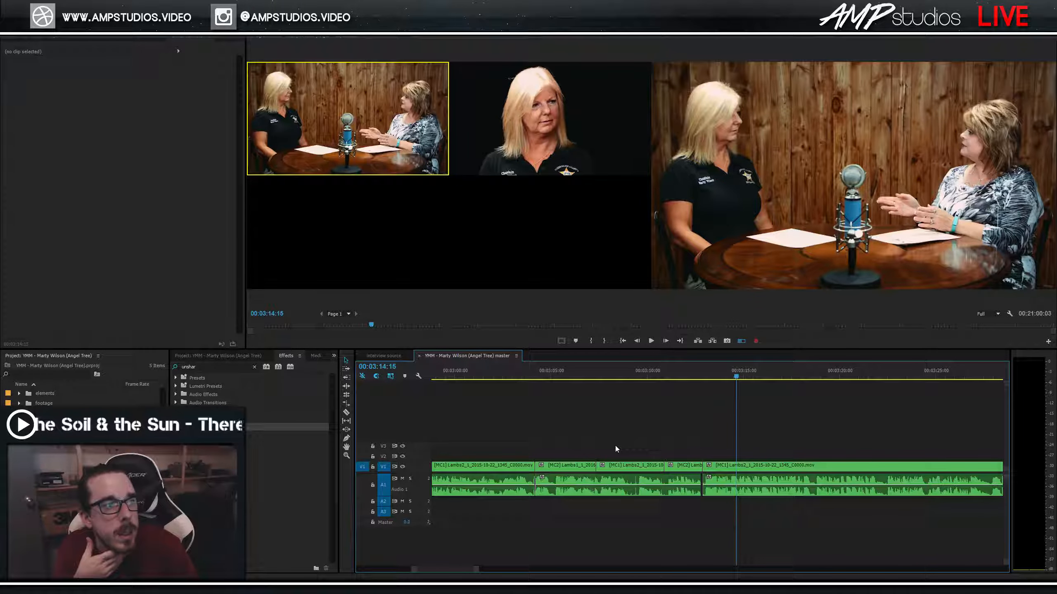
# Play from about 3:21 and cut to the camera 2 close-up near 3:24.
pyautogui.press('space')
pyautogui.scroll(-2, 818, 419)
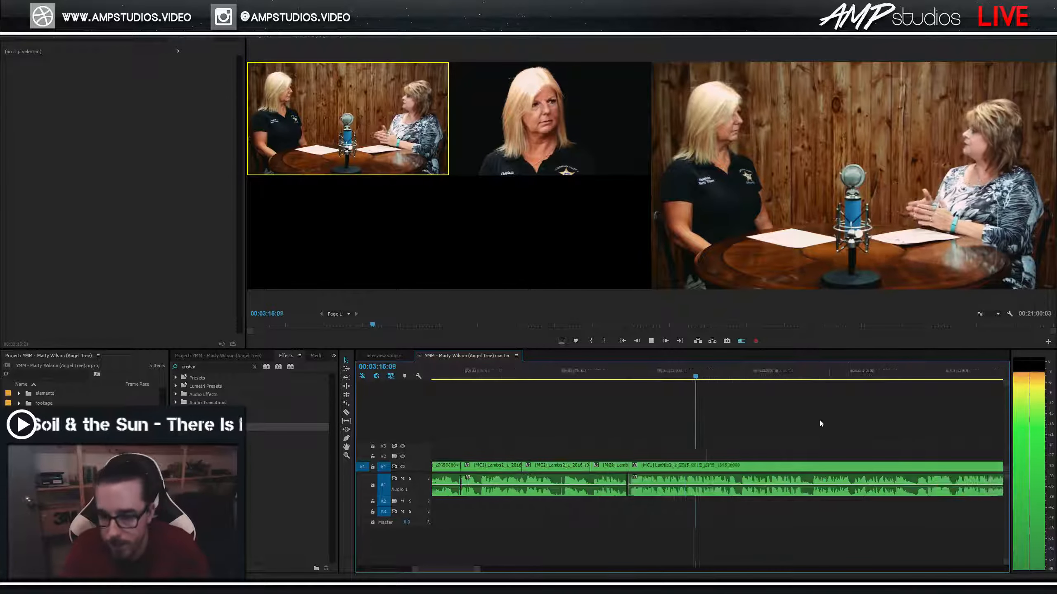
pyautogui.press('-')
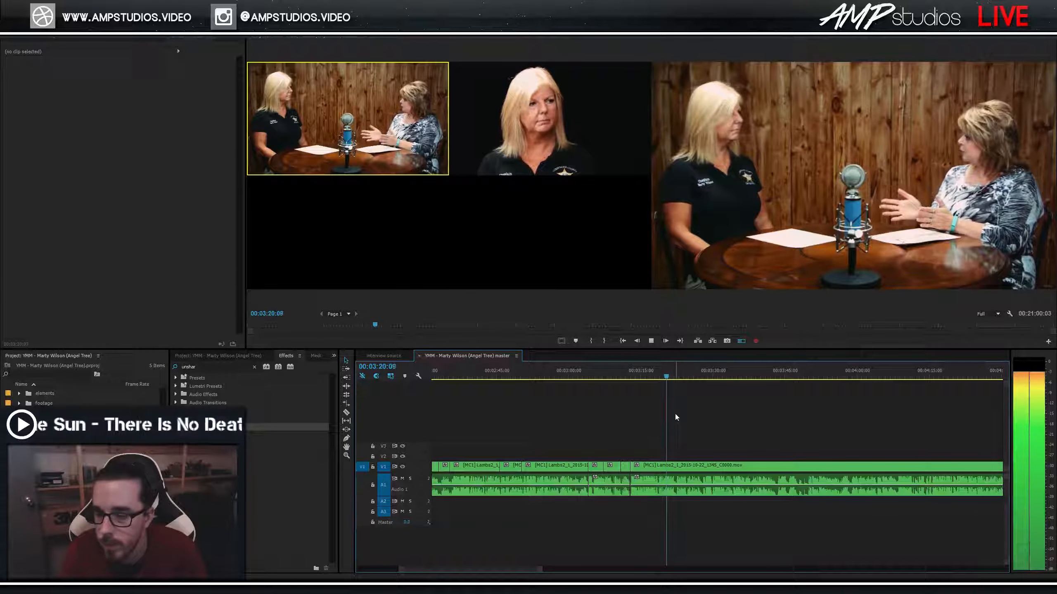
pyautogui.press('space')
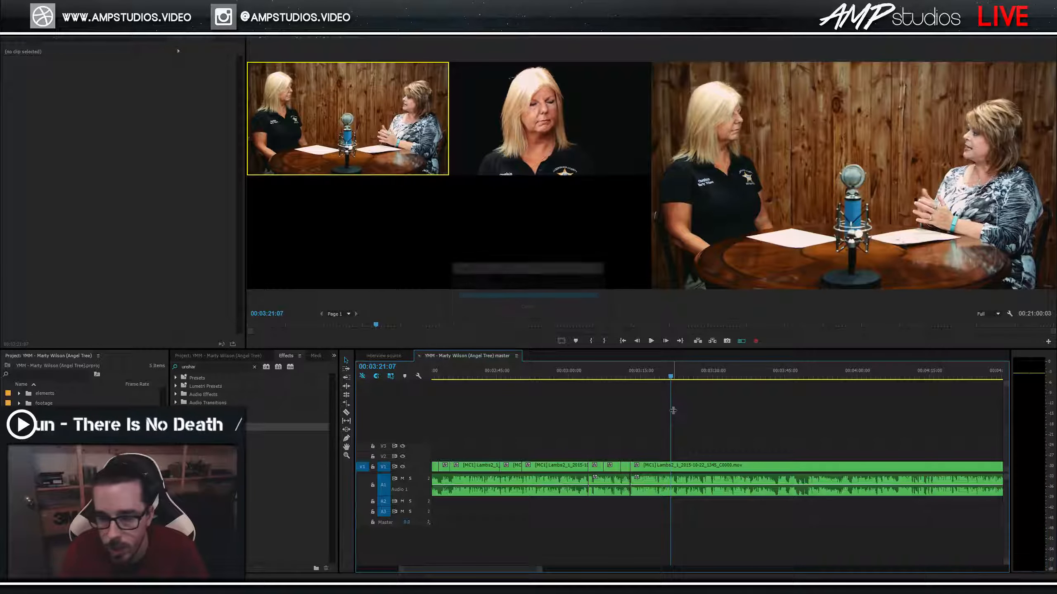
pyautogui.press('space')
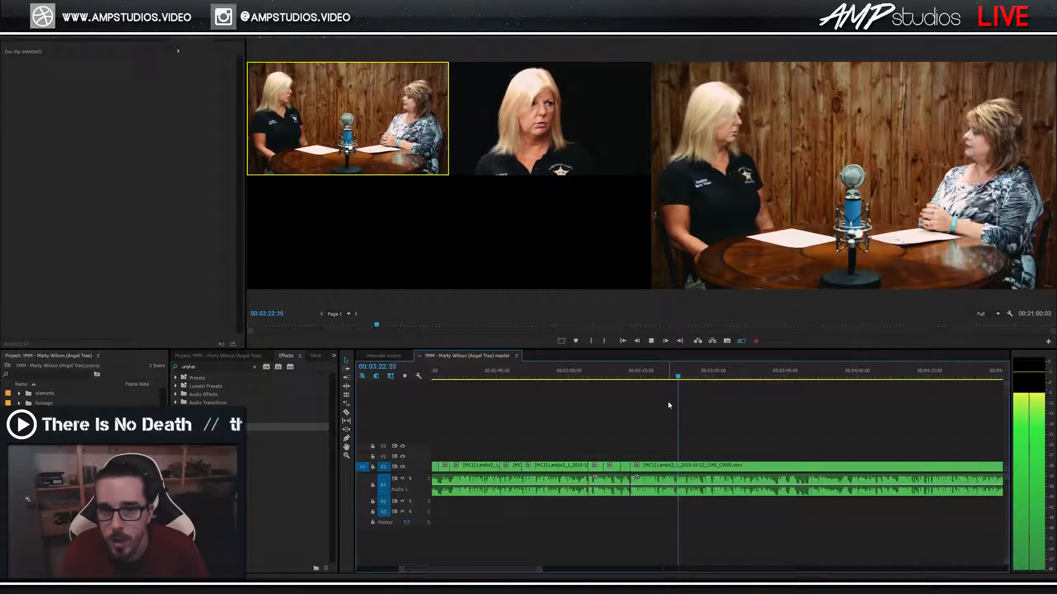
pyautogui.click(671, 377)
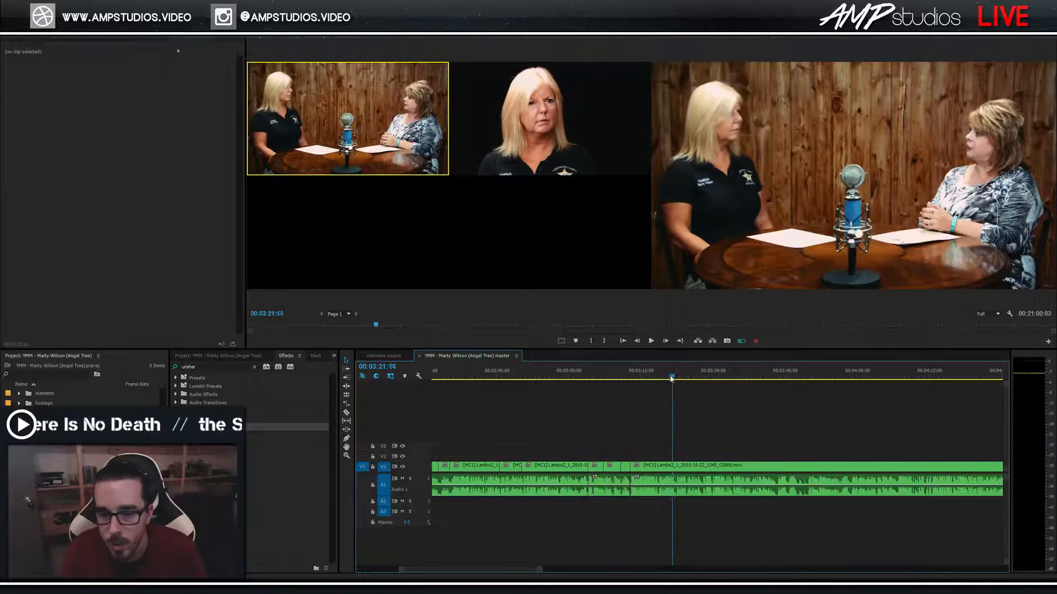
pyautogui.press('space')
pyautogui.press('=')
pyautogui.press('=')
pyautogui.press('=')
pyautogui.press('2')
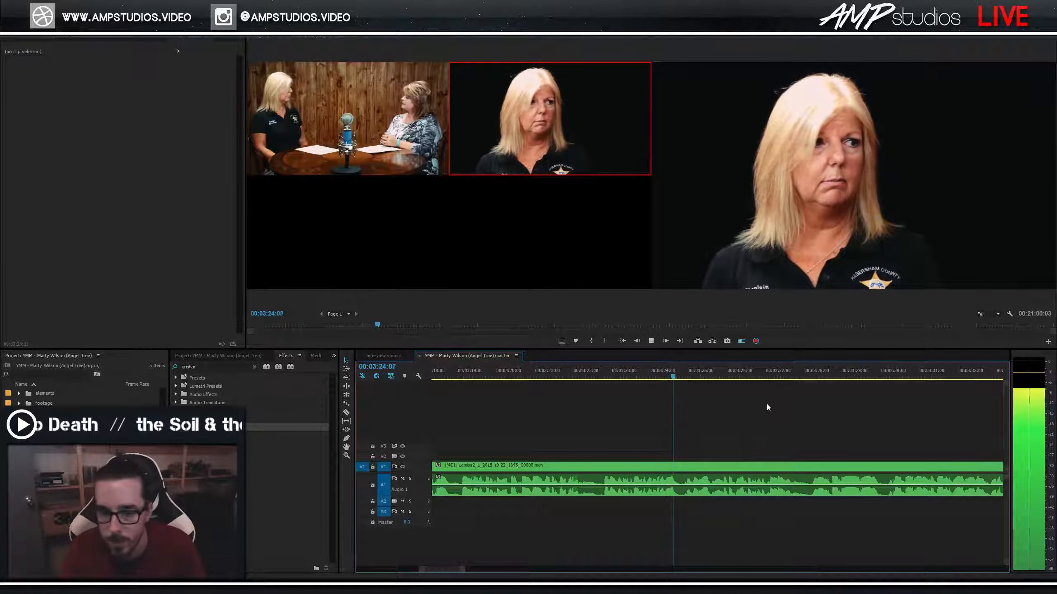
pyautogui.press('space')
pyautogui.click(574, 378)
pyautogui.press('space')
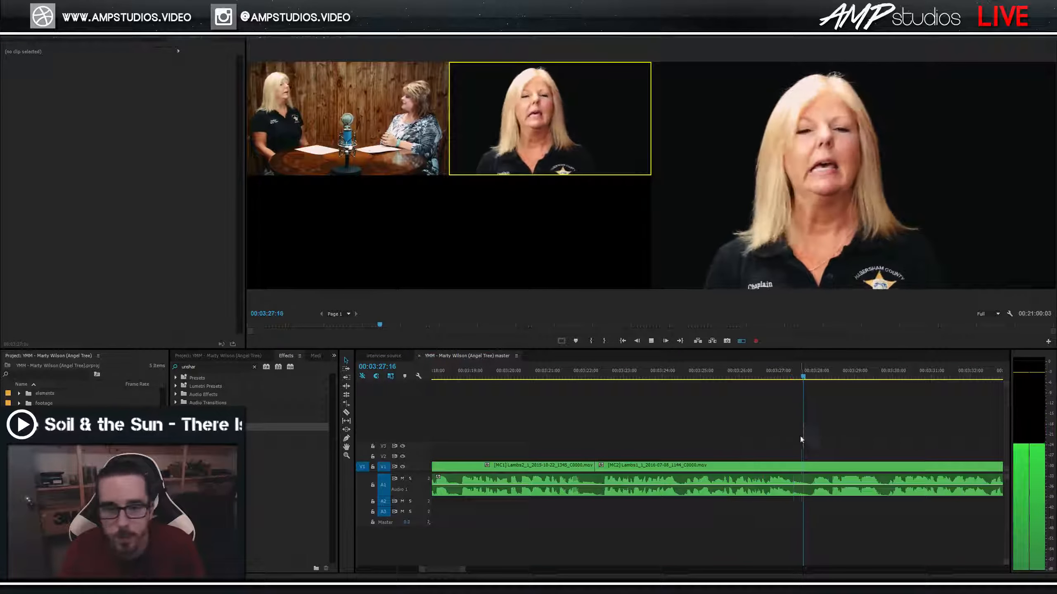
# Replay the close-up section between about 3:25 and 3:28, ending at 3:26:08.
pyautogui.click(830, 374)
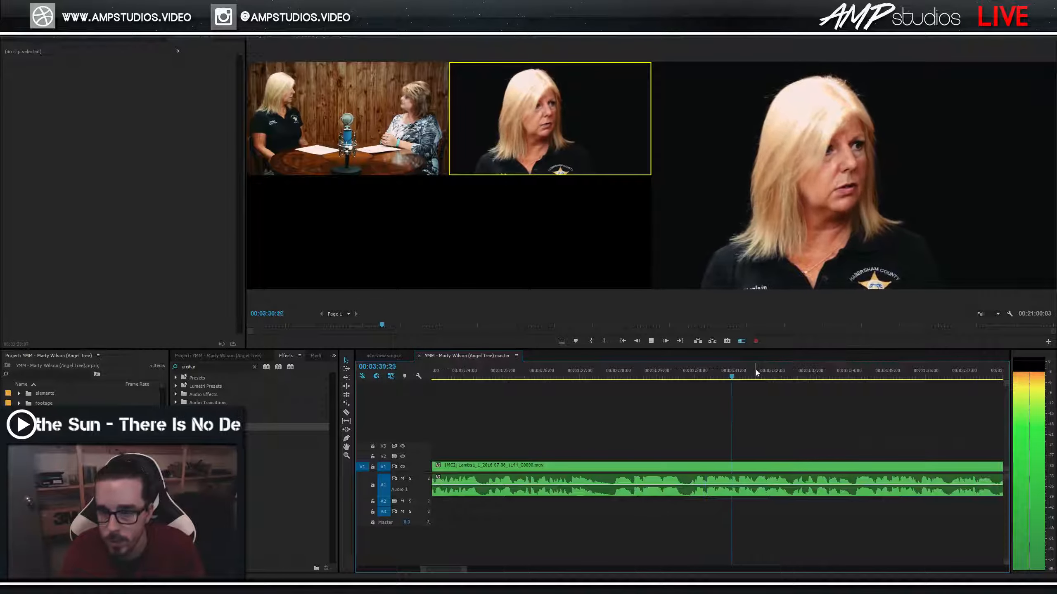
pyautogui.click(504, 373)
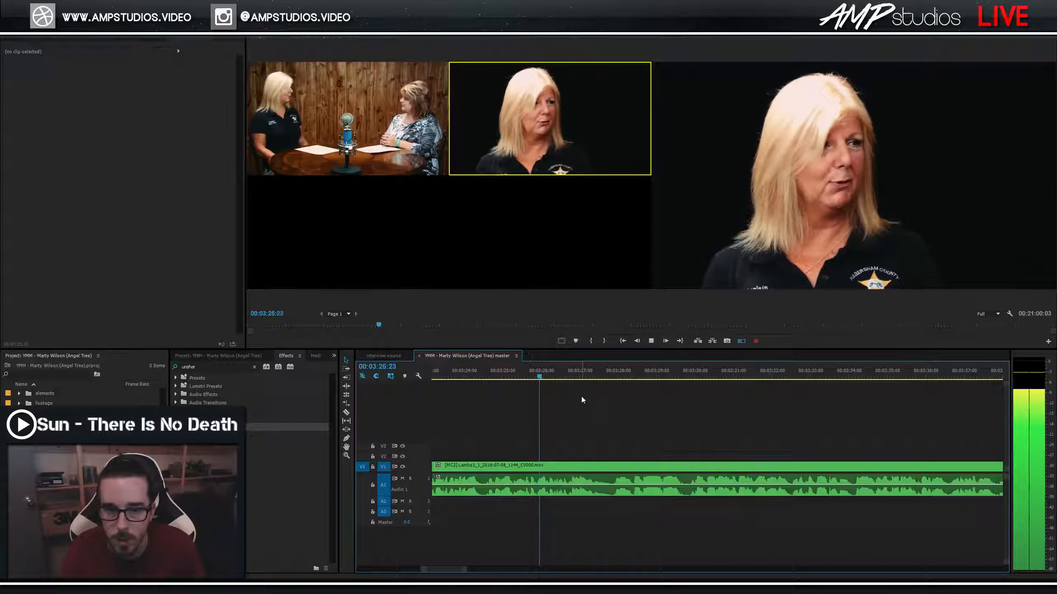
pyautogui.click(577, 373)
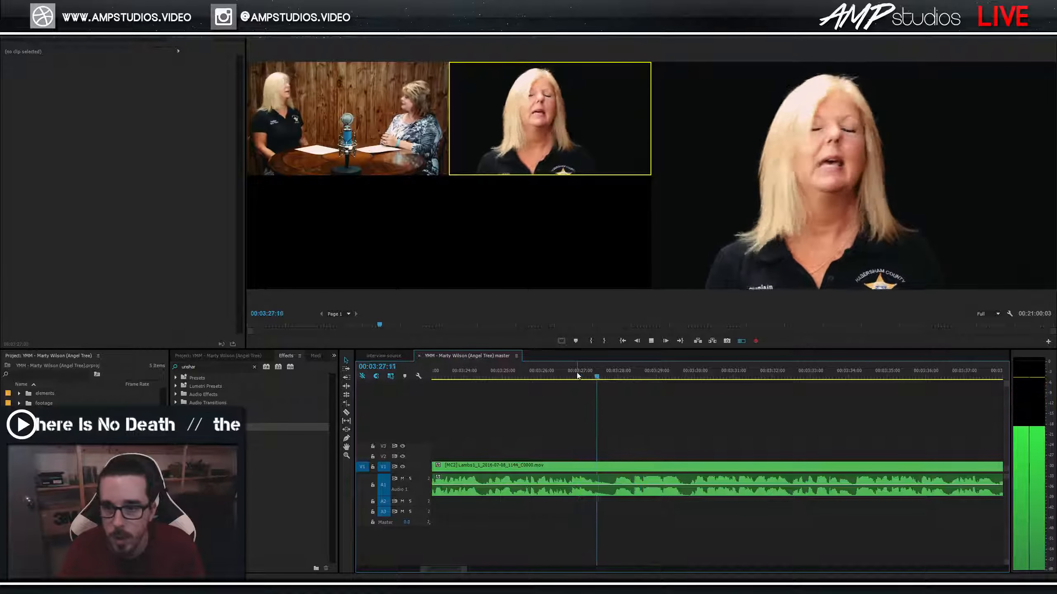
pyautogui.moveTo(587, 373); pyautogui.dragTo(554, 380)
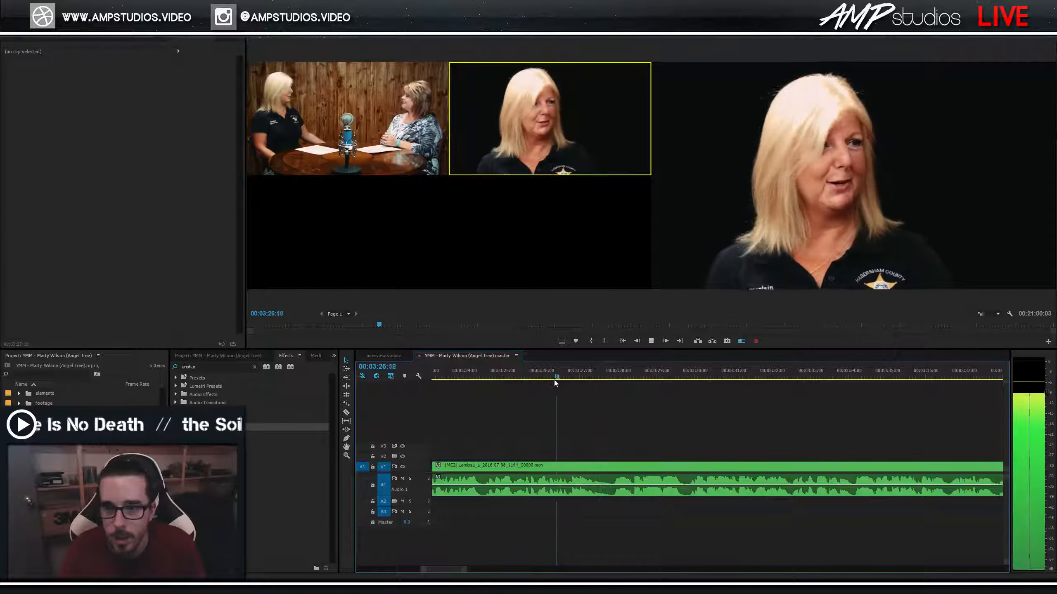
# Cut the program to the wide angle around 03:26 during playback.
pyautogui.press('1')
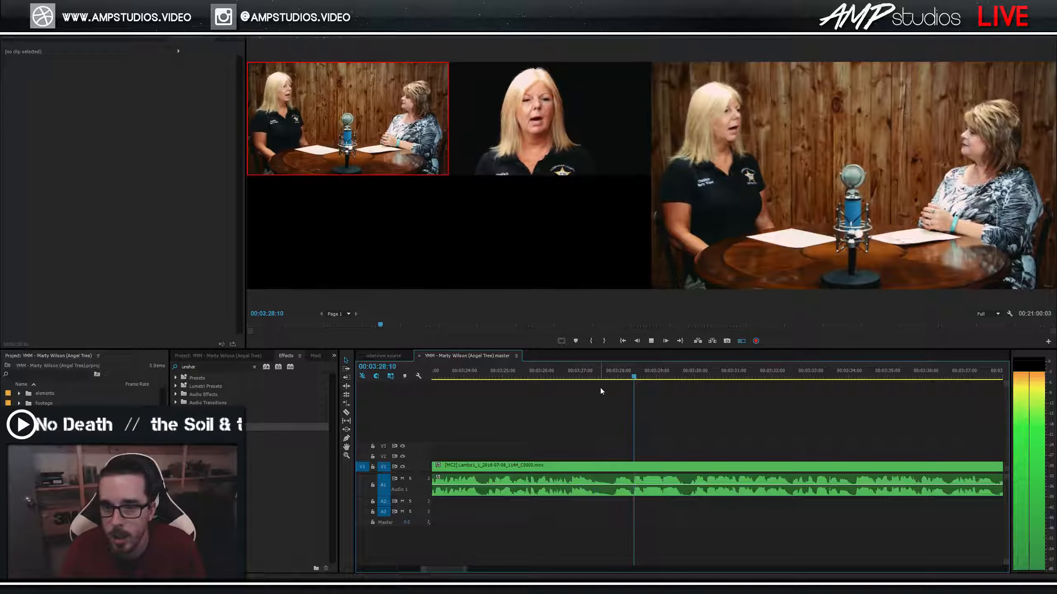
pyautogui.press('space')
pyautogui.click(568, 374)
pyautogui.press('space')
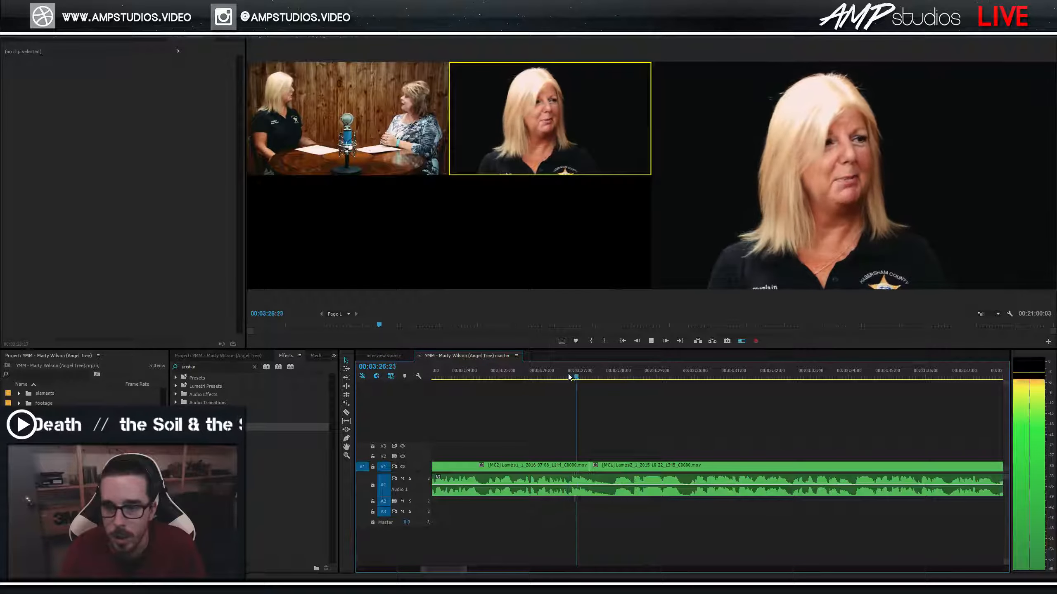
pyautogui.press('1')
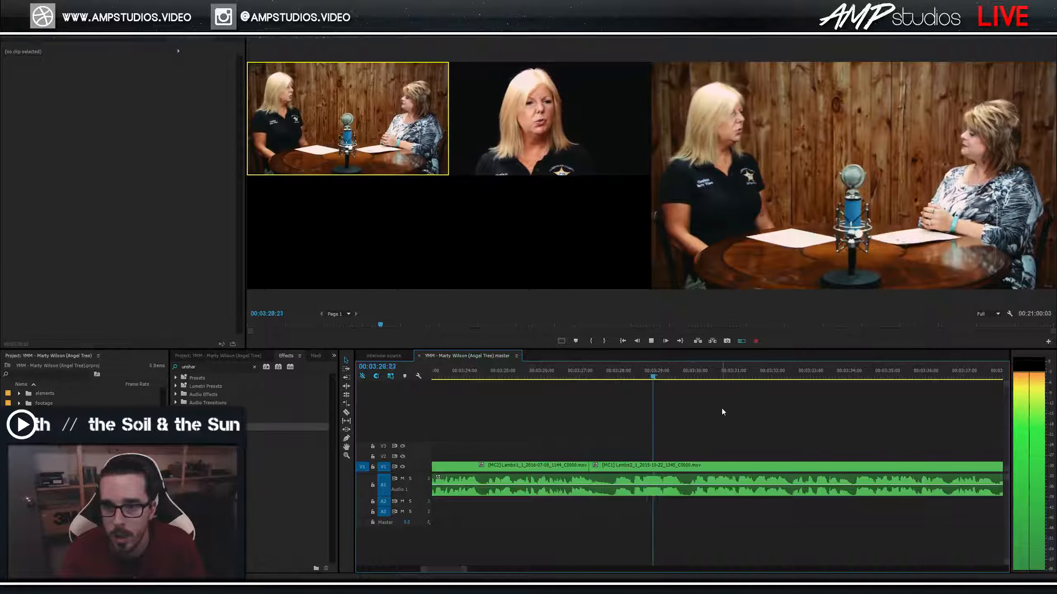
# Split the clips at 03:28:09.
pyautogui.click(610, 378)
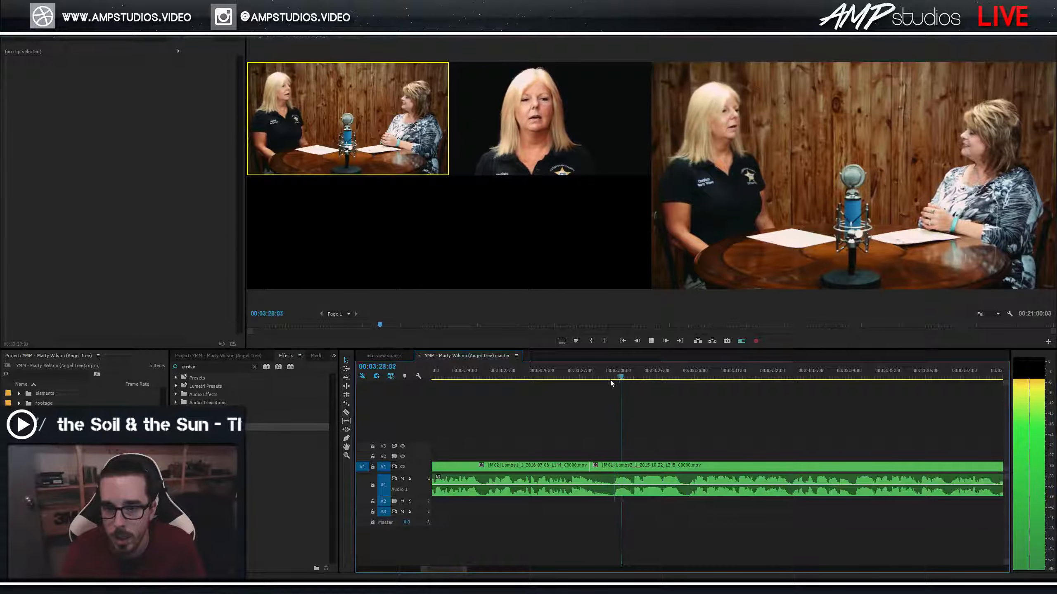
pyautogui.press('space')
pyautogui.moveTo(616, 377); pyautogui.dragTo(633, 383)
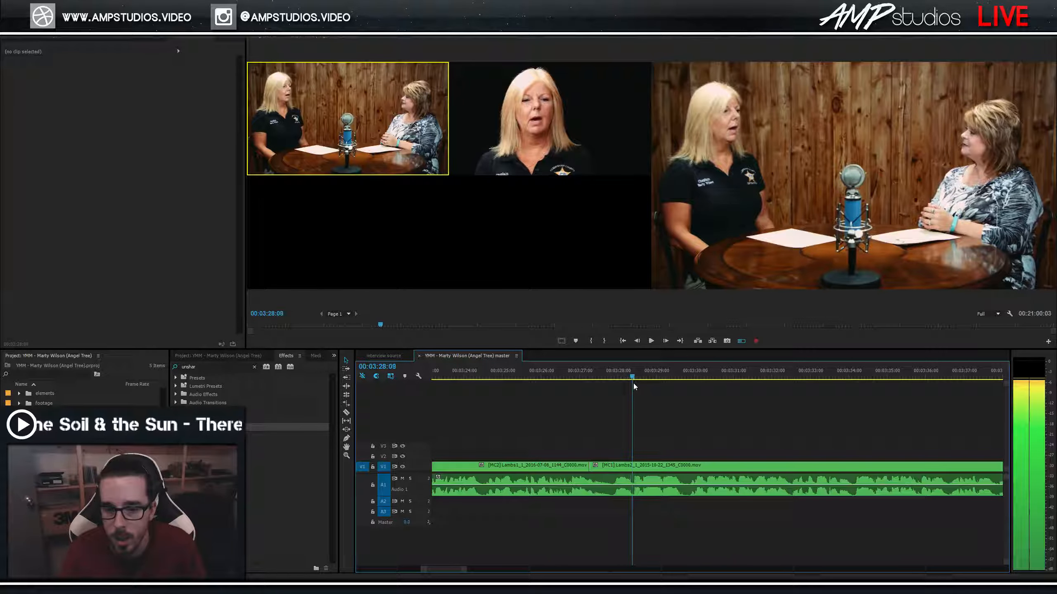
pyautogui.hotkey('ctrl', 'k')
# Re-pick the angles from about 03:25, wide then close-up, and replay the cuts.
pyautogui.click(536, 380)
pyautogui.press('space')
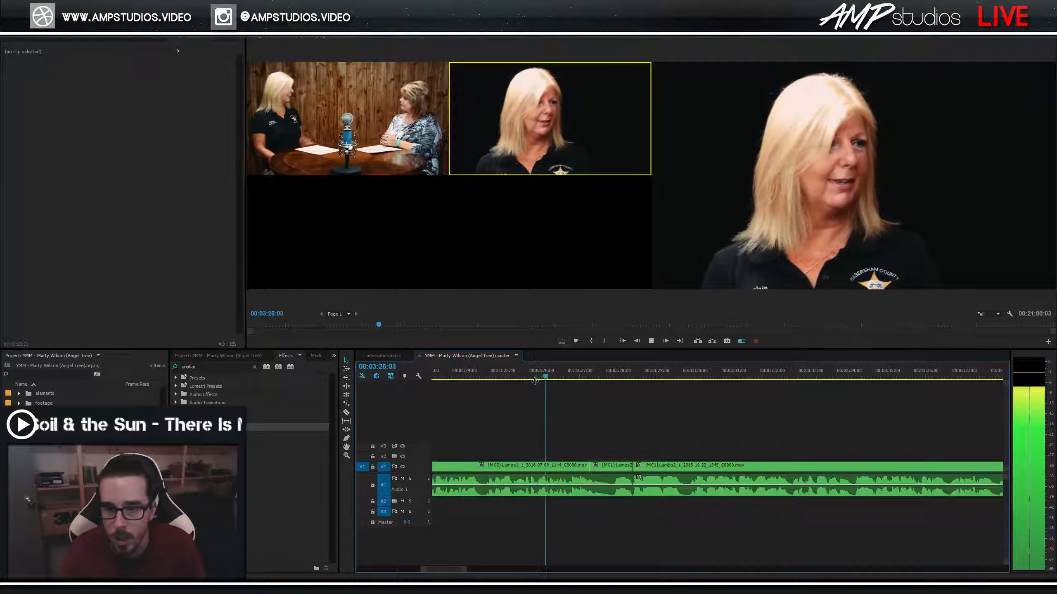
pyautogui.press('1')
pyautogui.press('space')
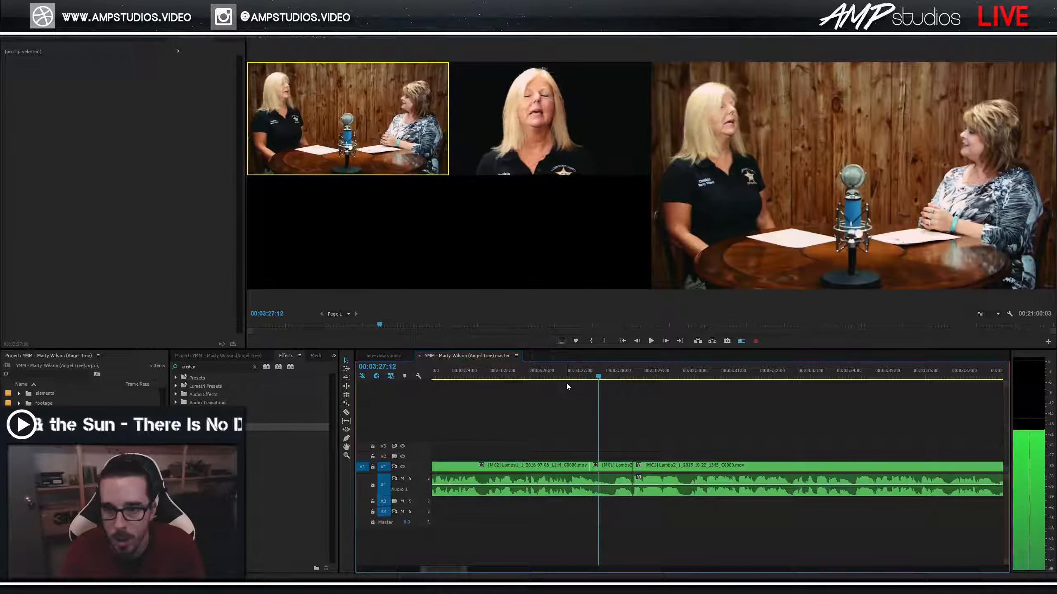
pyautogui.press('2')
pyautogui.moveTo(597, 380); pyautogui.dragTo(573, 390)
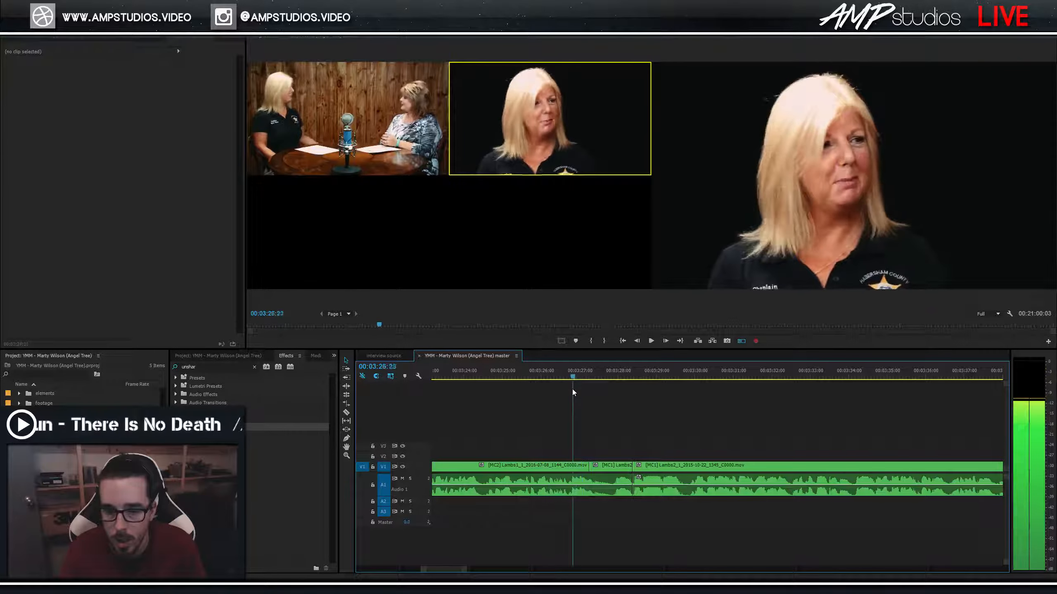
pyautogui.press('space')
pyautogui.press('space')
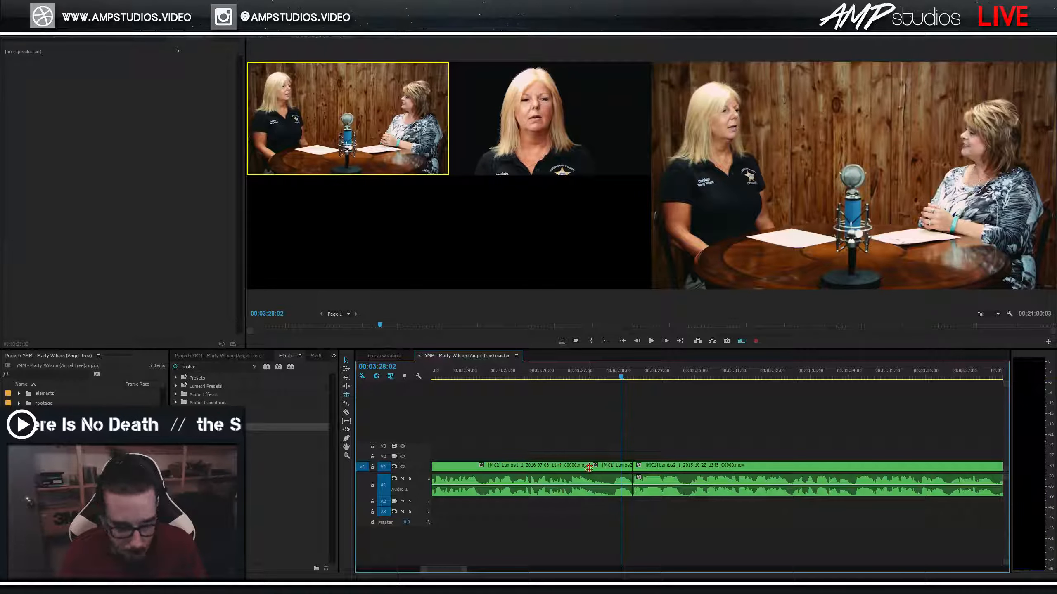
# Roll the MC2/MC1 cut earlier to about 03:26 and review it from 03:26:11.
pyautogui.moveTo(589, 467); pyautogui.dragTo(566, 467)
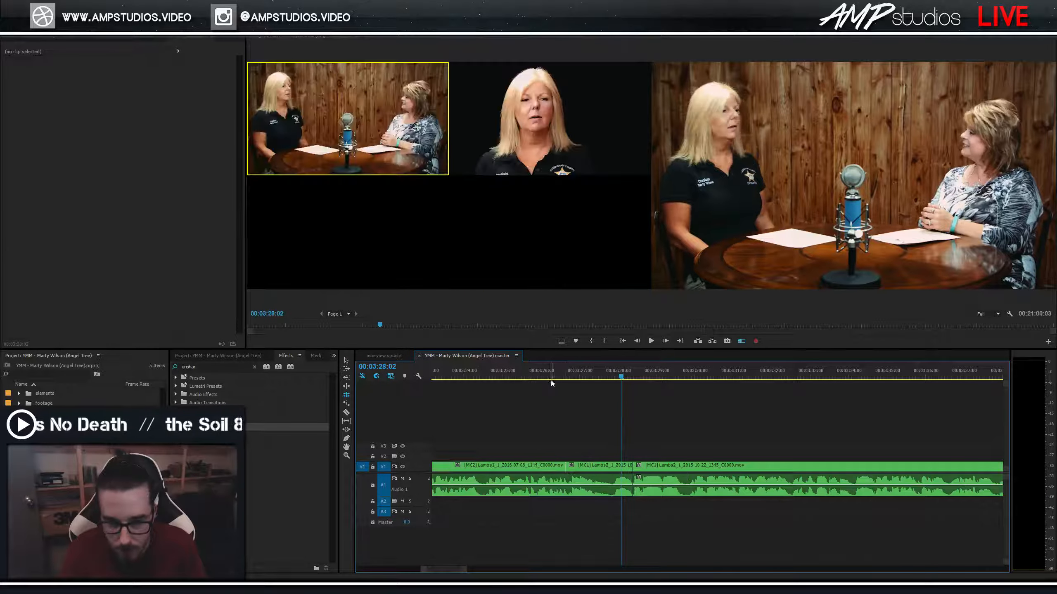
pyautogui.click(549, 376)
pyautogui.press('space')
pyautogui.press('space')
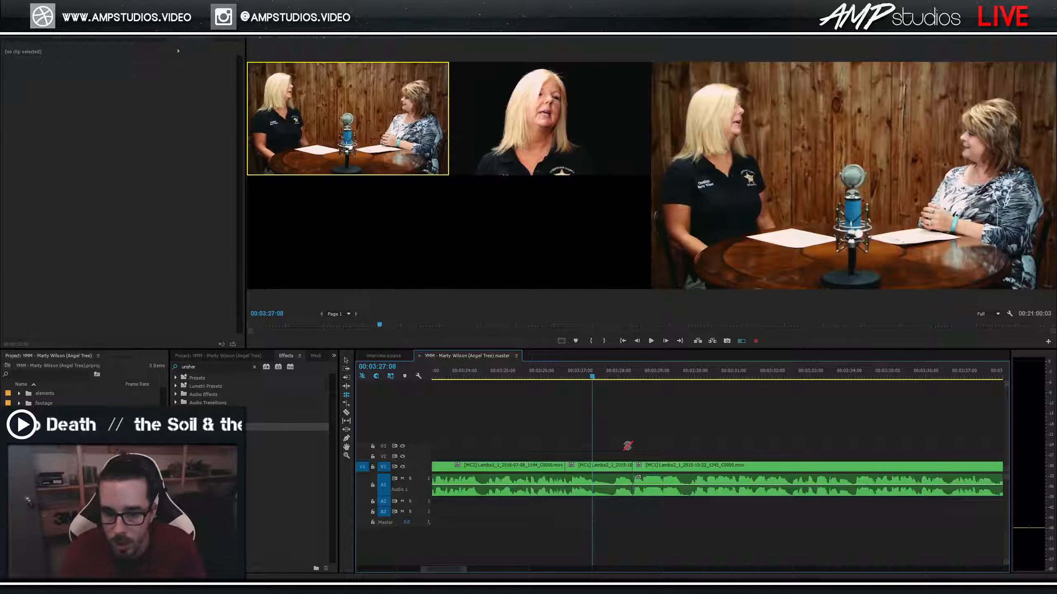
pyautogui.press('space')
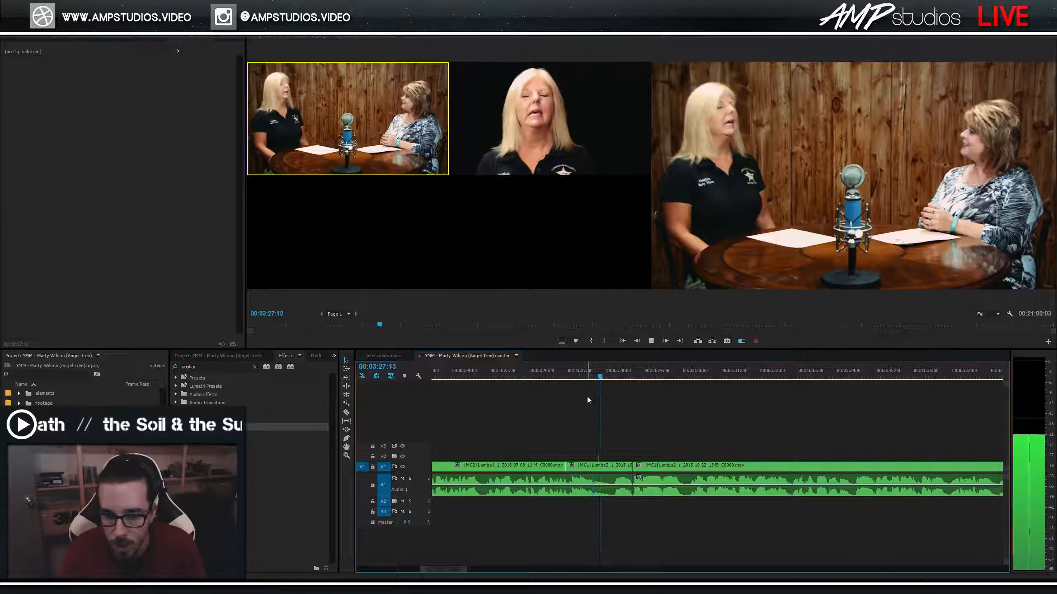
pyautogui.press('space')
pyautogui.click(574, 379)
pyautogui.moveTo(575, 382); pyautogui.dragTo(559, 382)
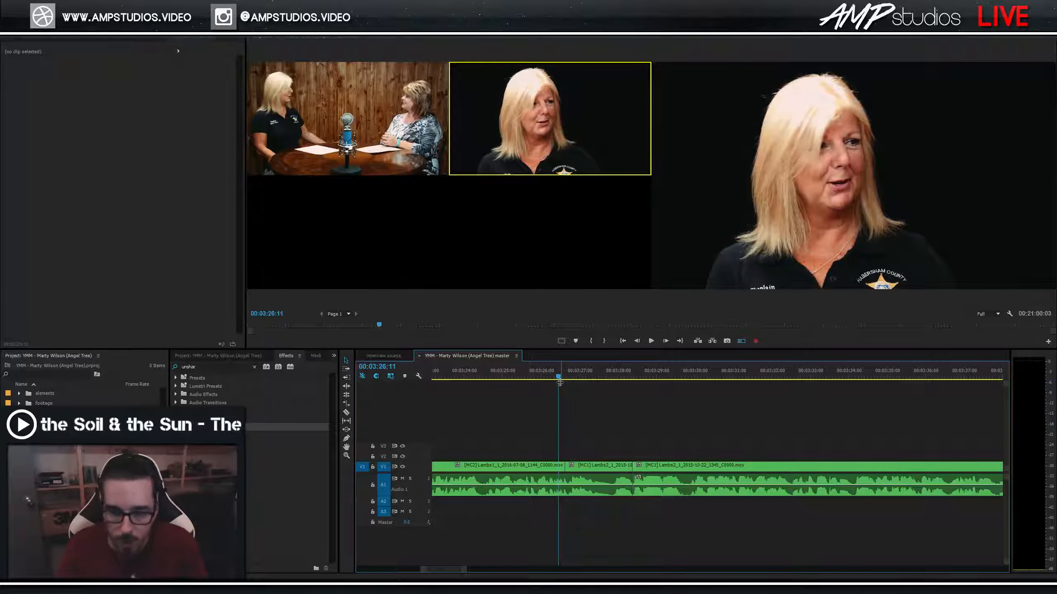
pyautogui.press('space')
# Switch the stretch from 03:27:06 to the close-up, then cut back to wide near 03:28.
pyautogui.press('1')
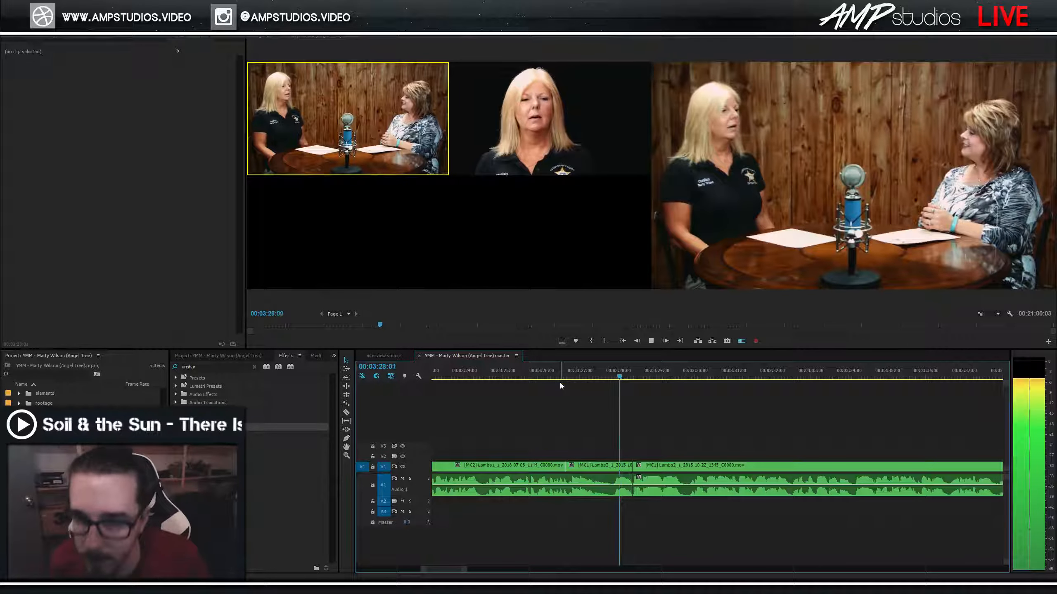
pyautogui.press('space')
pyautogui.click(598, 376)
pyautogui.moveTo(598, 376)
pyautogui.mouseDown()
pyautogui.moveTo(554, 377)
pyautogui.moveTo(592, 376)
pyautogui.mouseUp()
pyautogui.press('2')
pyautogui.press('space')
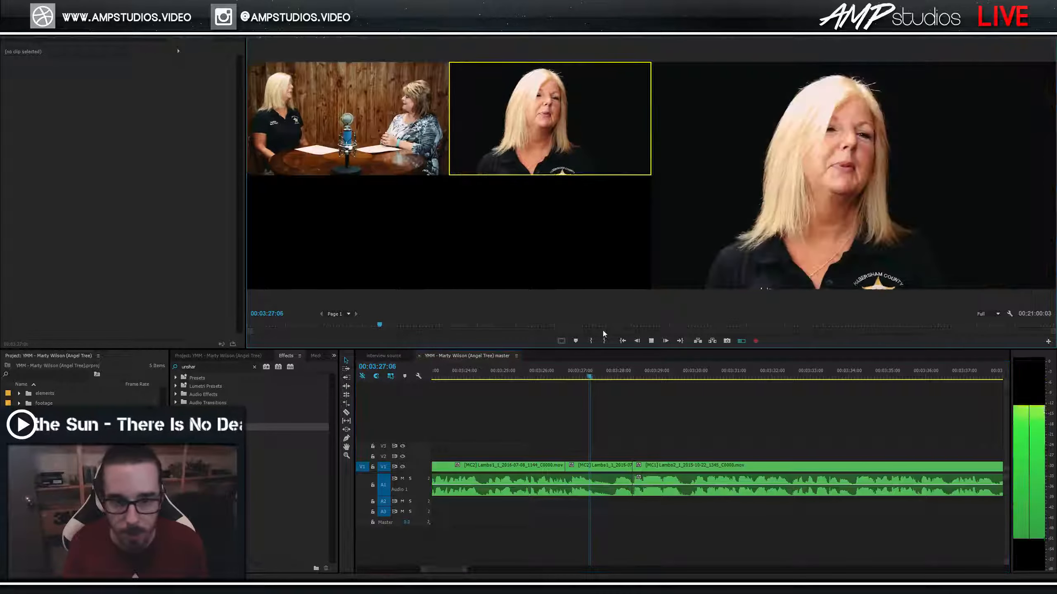
pyautogui.moveTo(620, 376); pyautogui.dragTo(536, 376)
pyautogui.press('space')
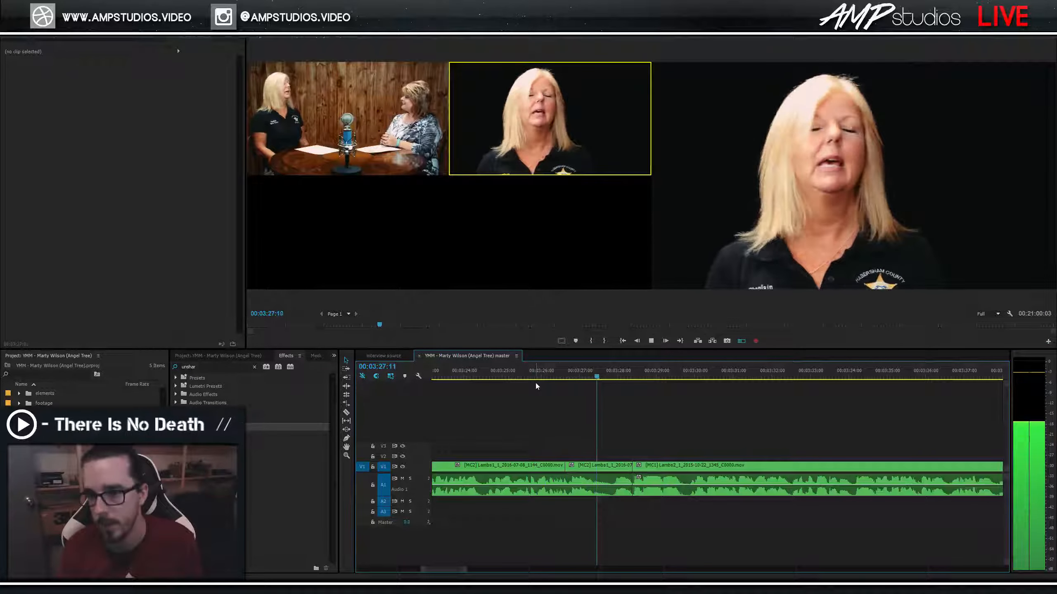
pyautogui.press('1')
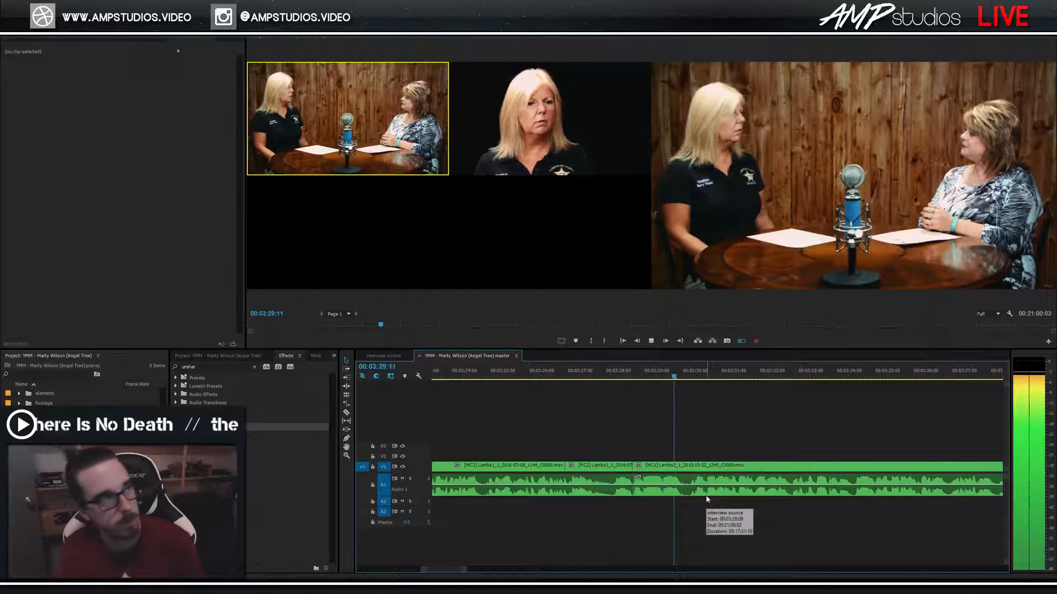
pyautogui.press('space')
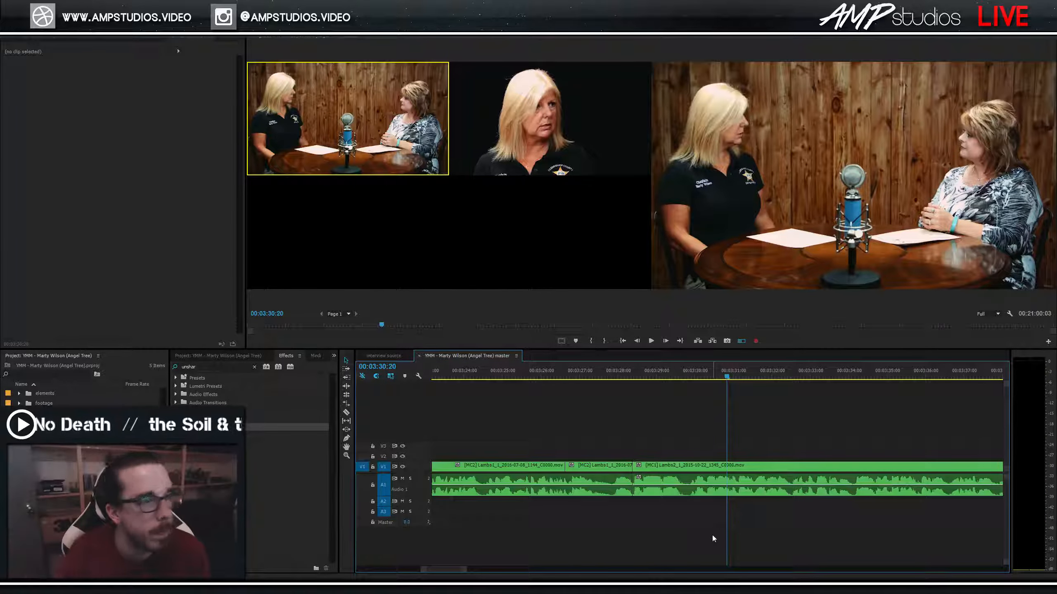
# Play from 03:32:16 and cut to the MC2 close-up near 03:34.
pyautogui.press('space')
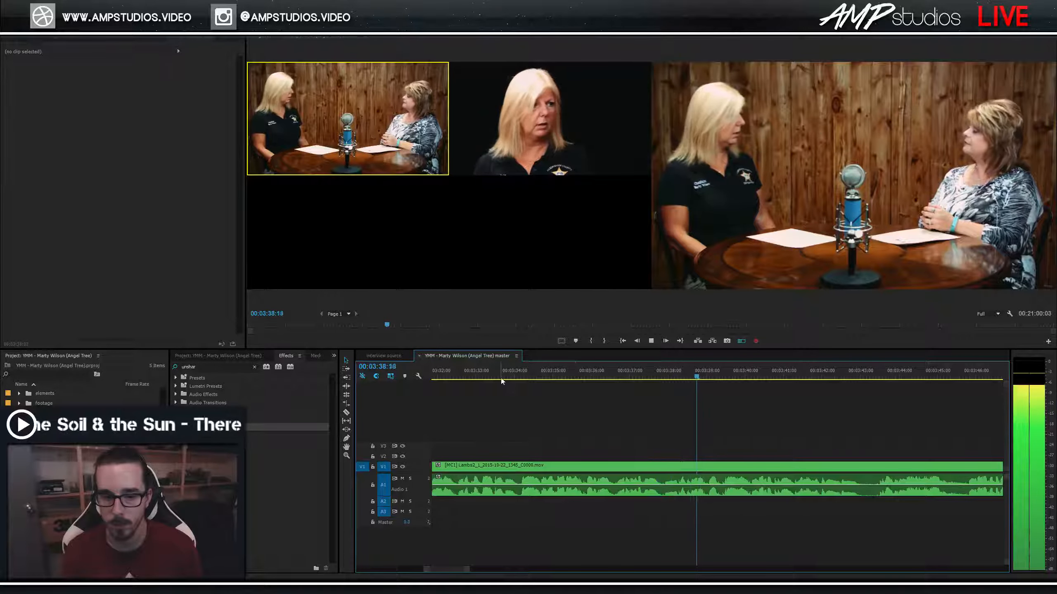
pyautogui.click(464, 379)
pyautogui.press('space')
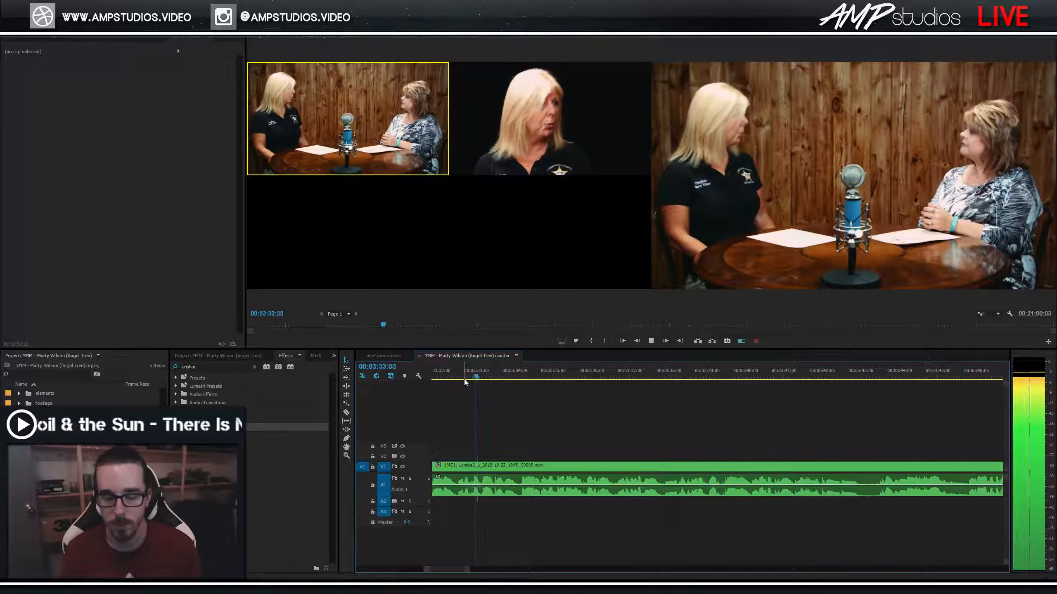
pyautogui.press('2')
pyautogui.press('space')
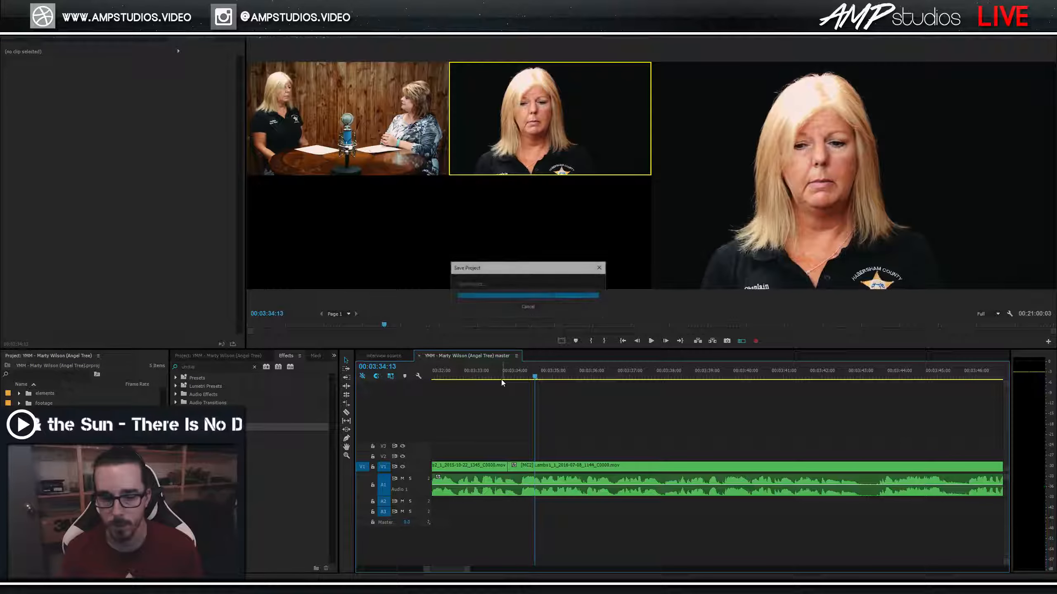
pyautogui.hotkey('shift', 'Right')
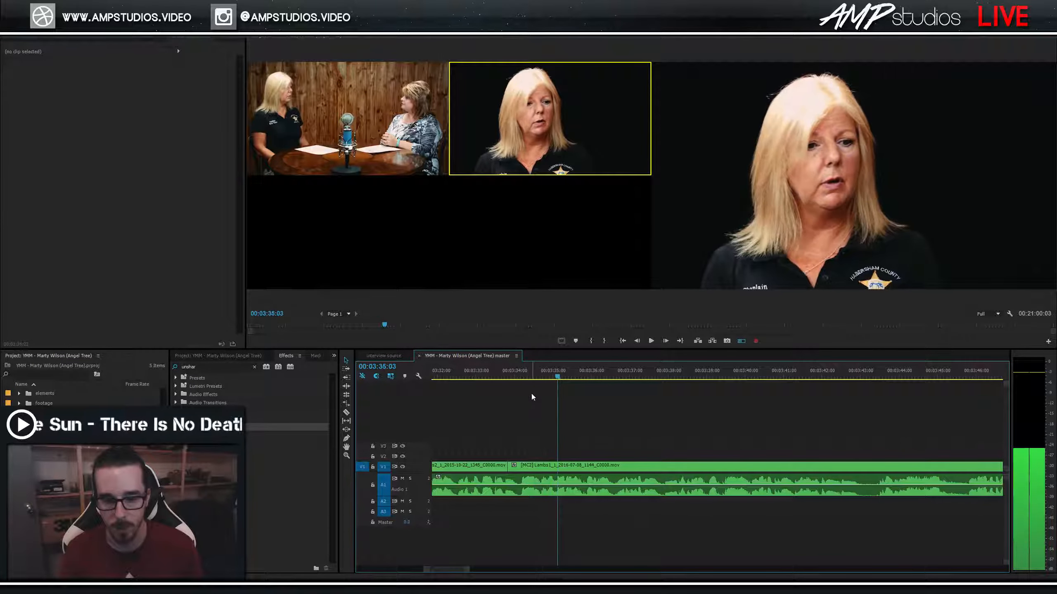
pyautogui.press('=')
pyautogui.press('=')
pyautogui.moveTo(557, 378); pyautogui.dragTo(636, 394)
# Remove the piece between 03:34:02 and 03:34:16, ripple-close the gap, and set the wide angle.
pyautogui.hotkey('ctrl', 'k')
pyautogui.moveTo(500, 377); pyautogui.dragTo(462, 382)
pyautogui.press('space')
pyautogui.press('space')
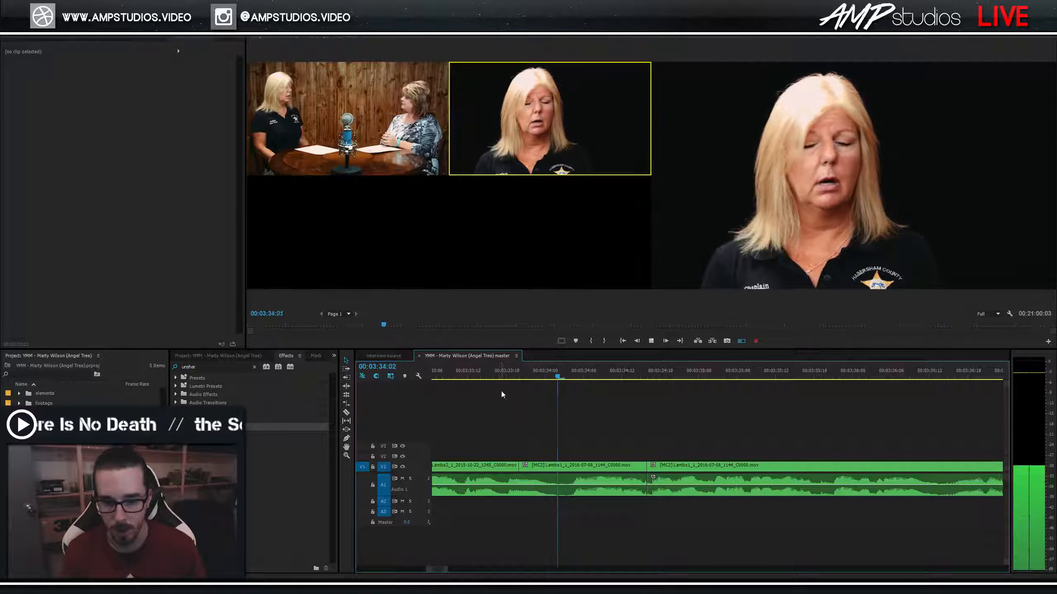
pyautogui.hotkey('ctrl', 'k')
pyautogui.click(613, 466)
pyautogui.press('Delete')
pyautogui.rightClick(613, 468)
pyautogui.click(628, 472)
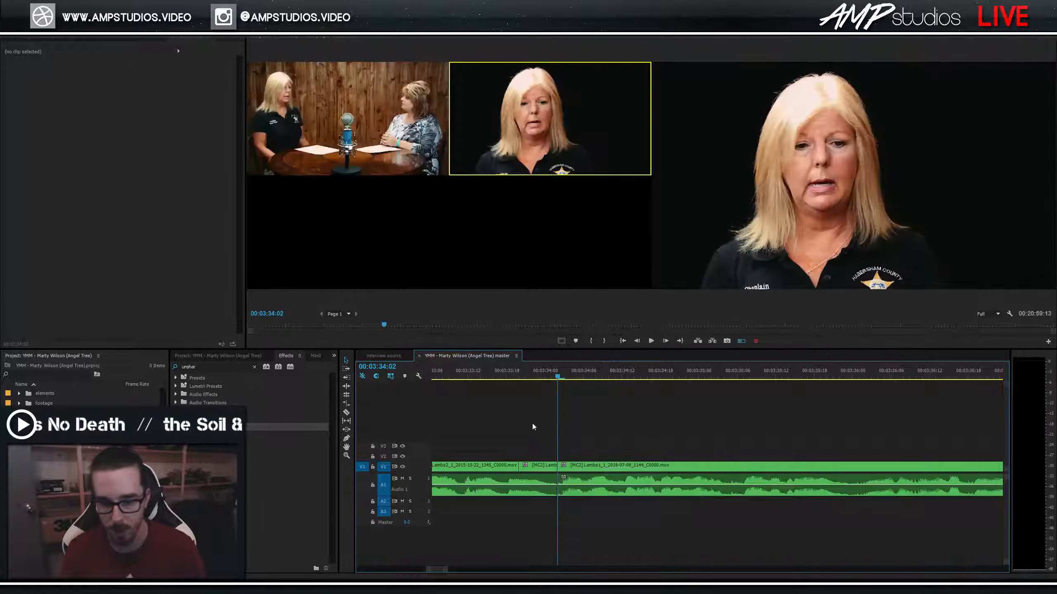
pyautogui.click(382, 107)
pyautogui.press('space')
# Cut to the close-up from about 03:33:17 and save the project.
pyautogui.moveTo(508, 378); pyautogui.dragTo(489, 380)
pyautogui.press('space')
pyautogui.press('2')
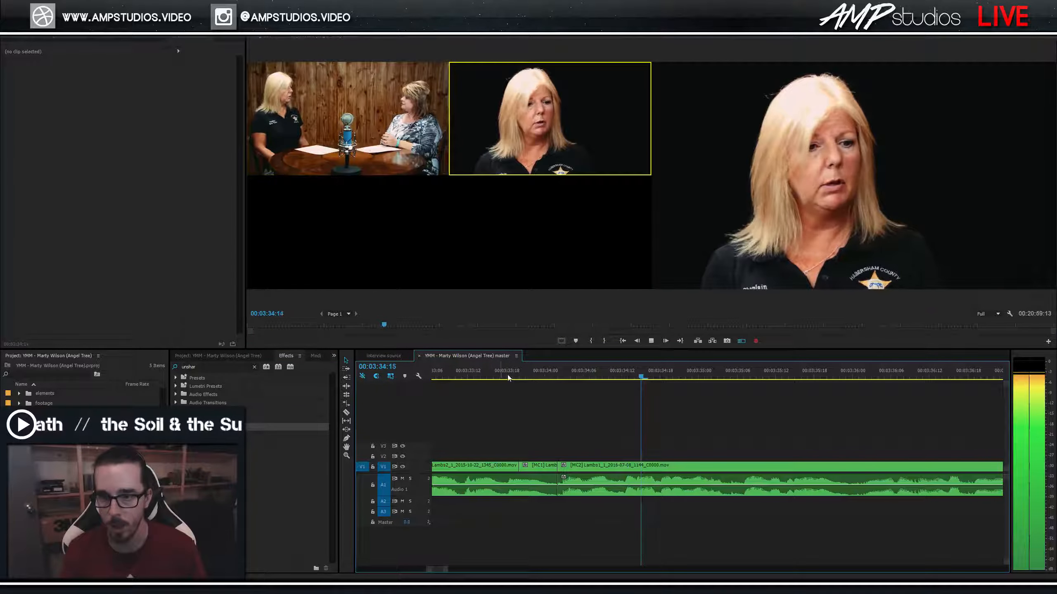
pyautogui.hotkey('ctrl', 's')
pyautogui.press('space')
pyautogui.press('-')
pyautogui.press('-')
pyautogui.press('-')
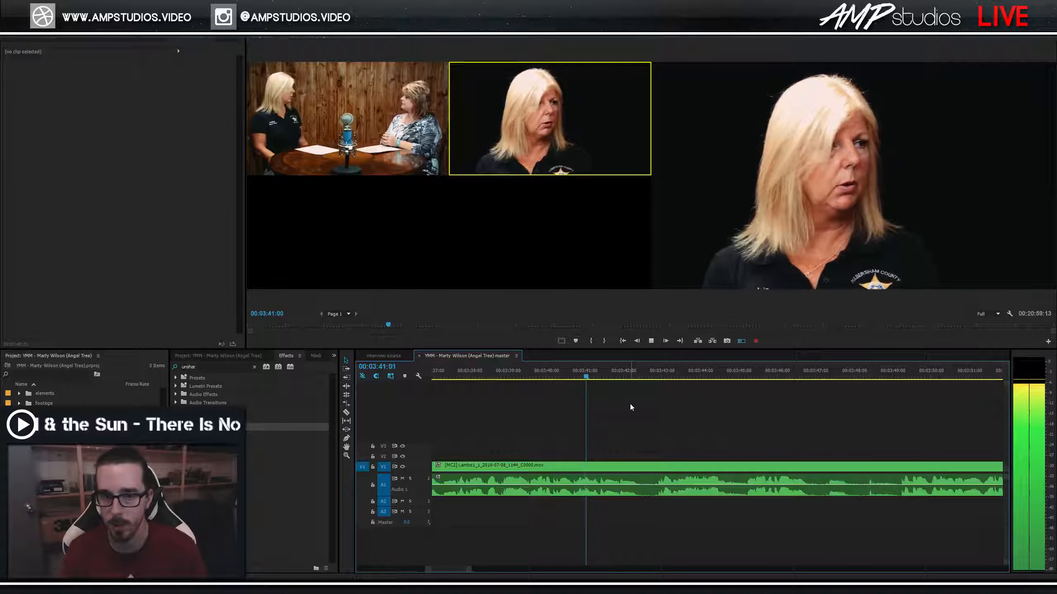
pyautogui.press('space')
# Remove the piece between 03:41:21 and 03:42:20, close the gap, and re-pick close-up then wide.
pyautogui.click(597, 375)
pyautogui.press('space')
pyautogui.press('space')
pyautogui.hotkey('ctrl', 'k')
pyautogui.press('space')
pyautogui.press('space')
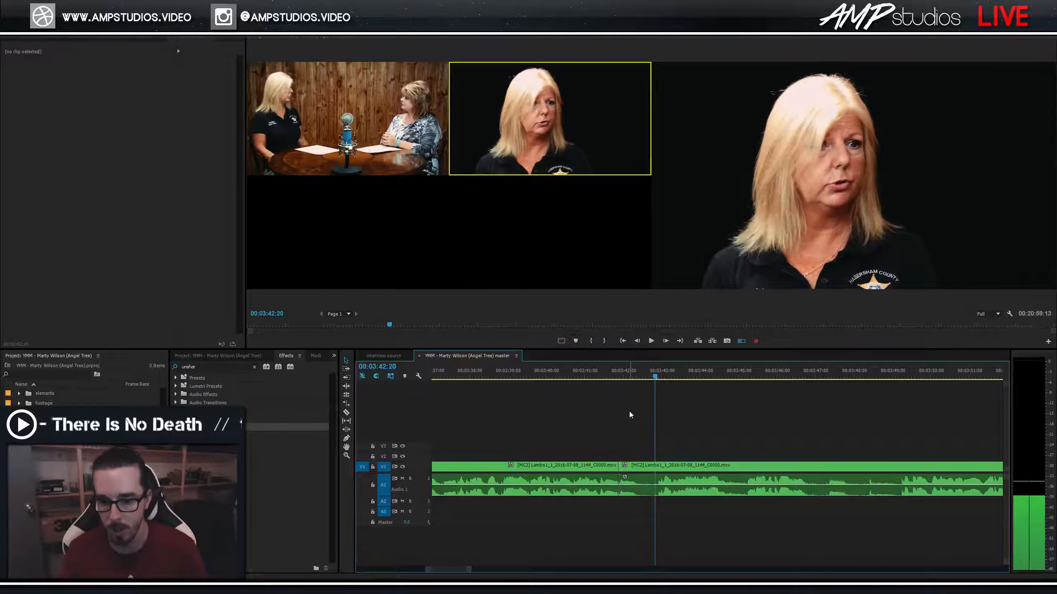
pyautogui.hotkey('ctrl', 'k')
pyautogui.click(641, 485)
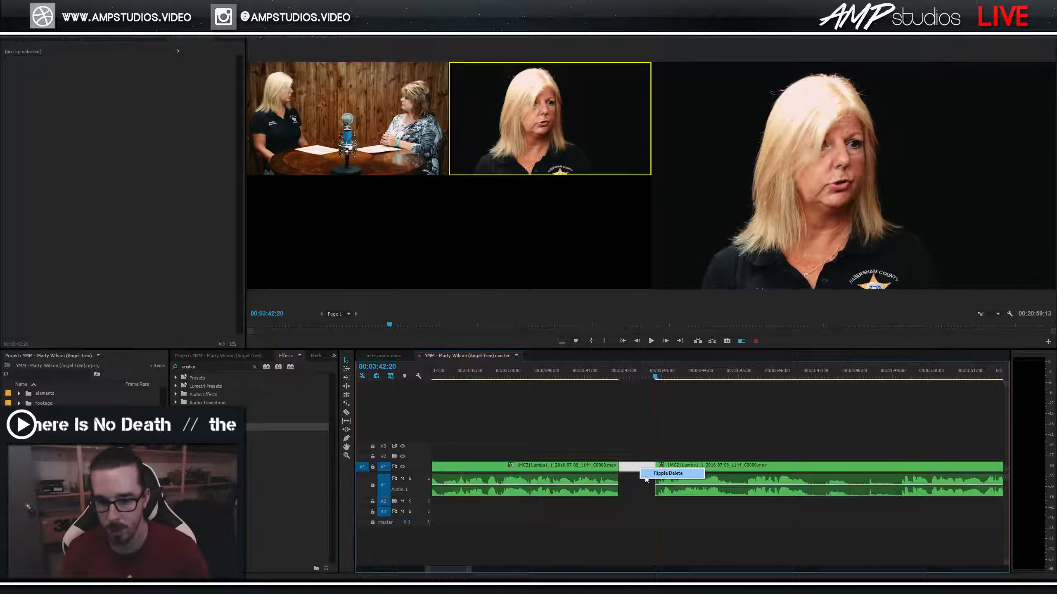
pyautogui.click(649, 474)
pyautogui.click(401, 163)
pyautogui.press('2')
pyautogui.press('space')
pyautogui.press('1')
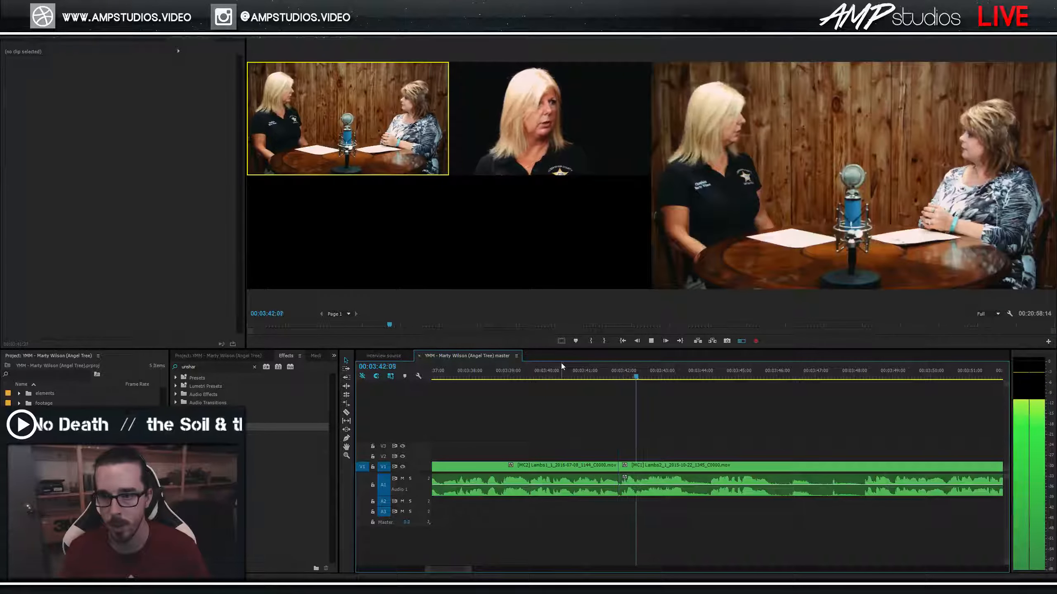
pyautogui.press('space')
# Cut to the close-up near 03:41, stopping at 03:41:11.
pyautogui.press('=')
pyautogui.moveTo(661, 380); pyautogui.dragTo(595, 379)
pyautogui.press('space')
pyautogui.press('2')
pyautogui.click(572, 379)
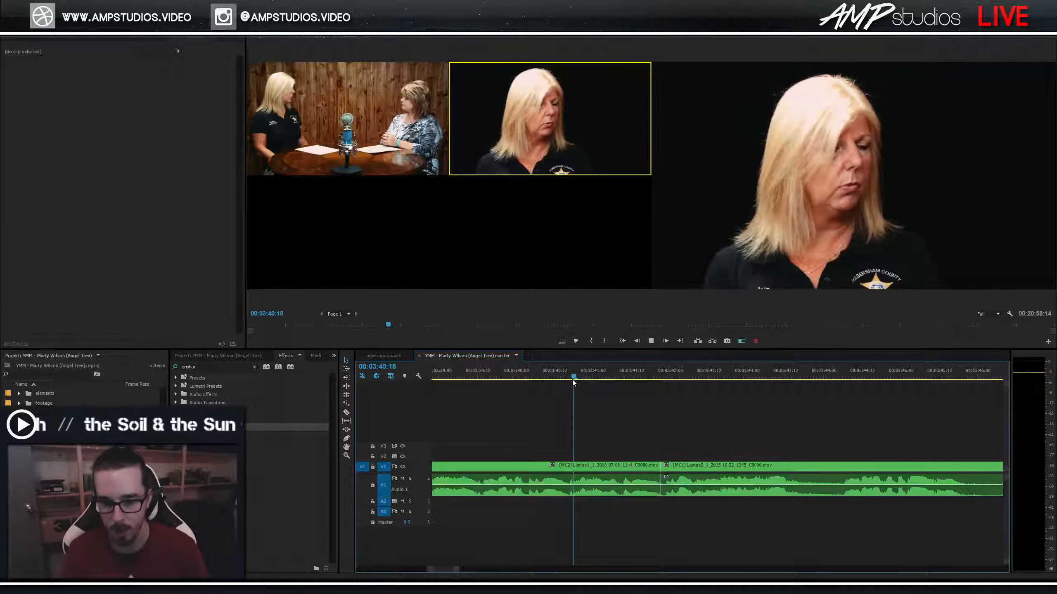
pyautogui.press('space')
# Split at 03:41:09, delete the short piece after it, cut to wide, and save.
pyautogui.moveTo(613, 377); pyautogui.dragTo(622, 378)
pyautogui.hotkey('ctrl', 'k')
pyautogui.click(643, 493)
pyautogui.press('Delete')
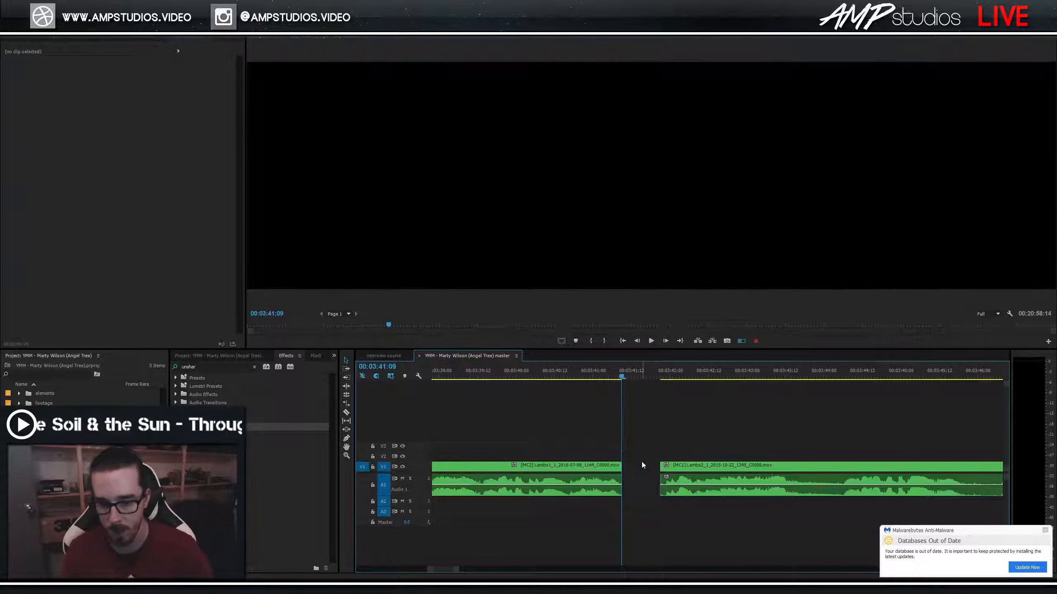
pyautogui.click(641, 461)
pyautogui.press('Delete')
pyautogui.click(544, 377)
pyautogui.press('space')
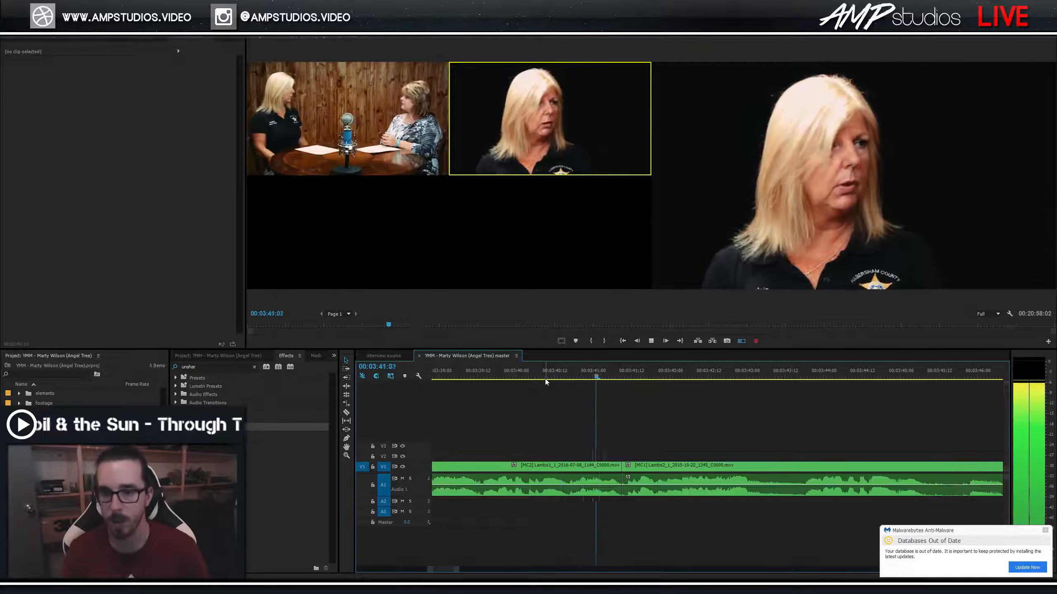
pyautogui.press('1')
pyautogui.hotkey('ctrl', 's')
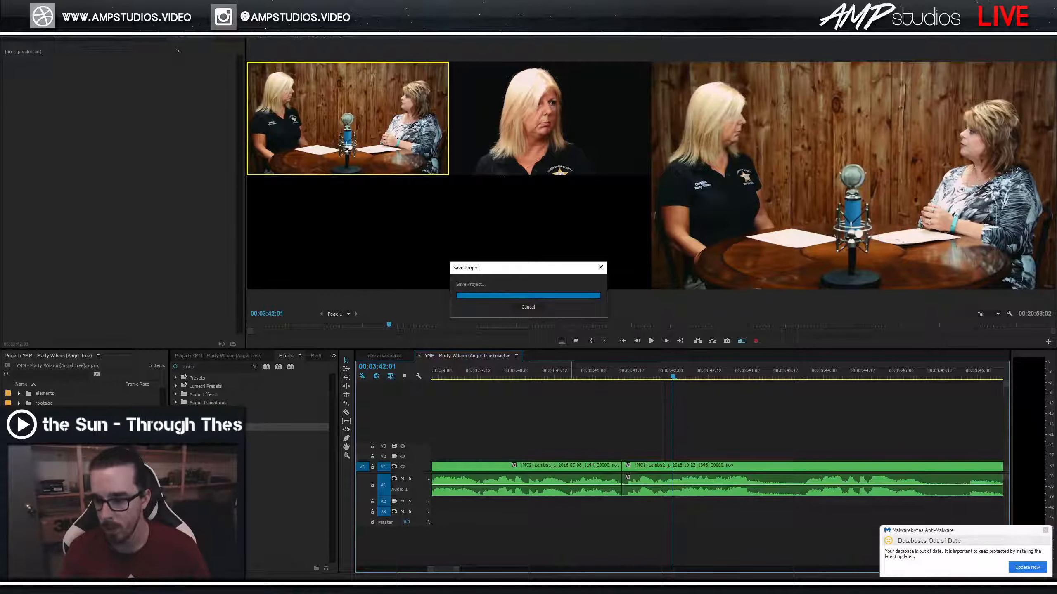
# Dismiss the antivirus pop-up and play from 03:43:10 to 03:45:12.
pyautogui.click(1031, 567)
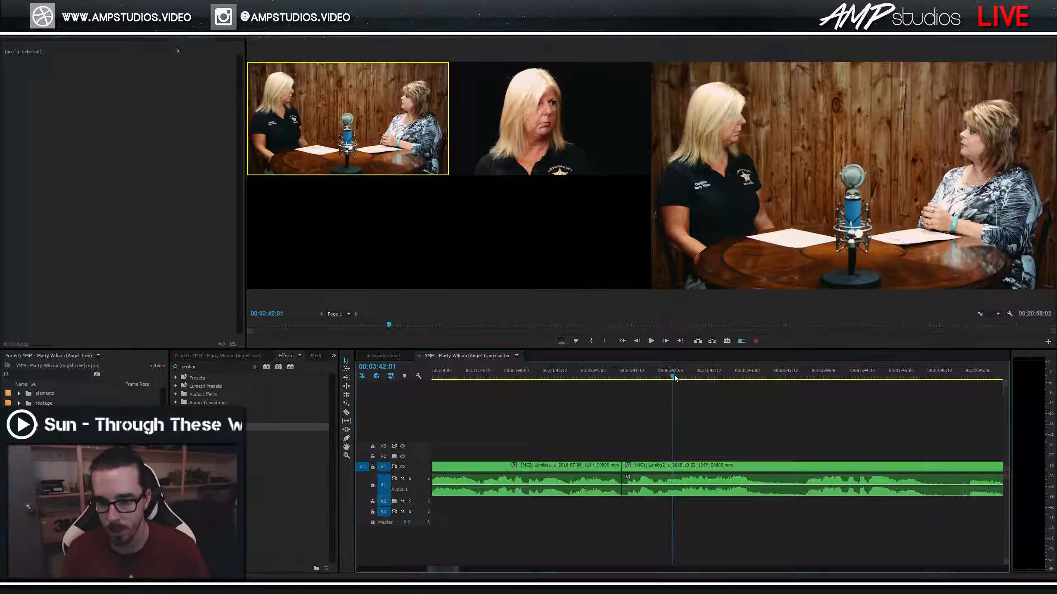
pyautogui.press('space')
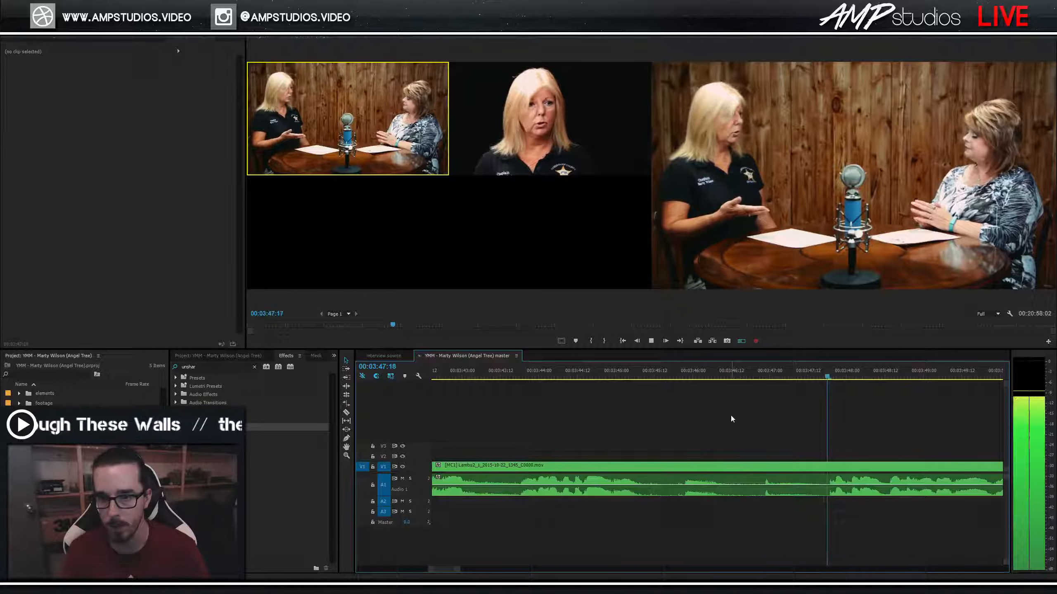
pyautogui.scroll(1, 730, 415)
pyautogui.click(559, 377)
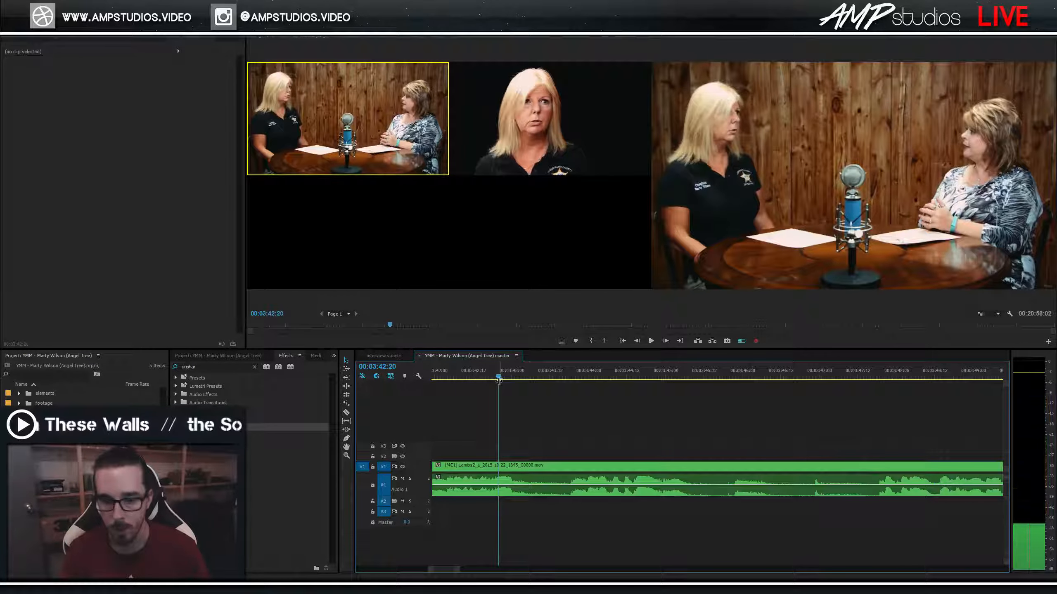
pyautogui.press('space')
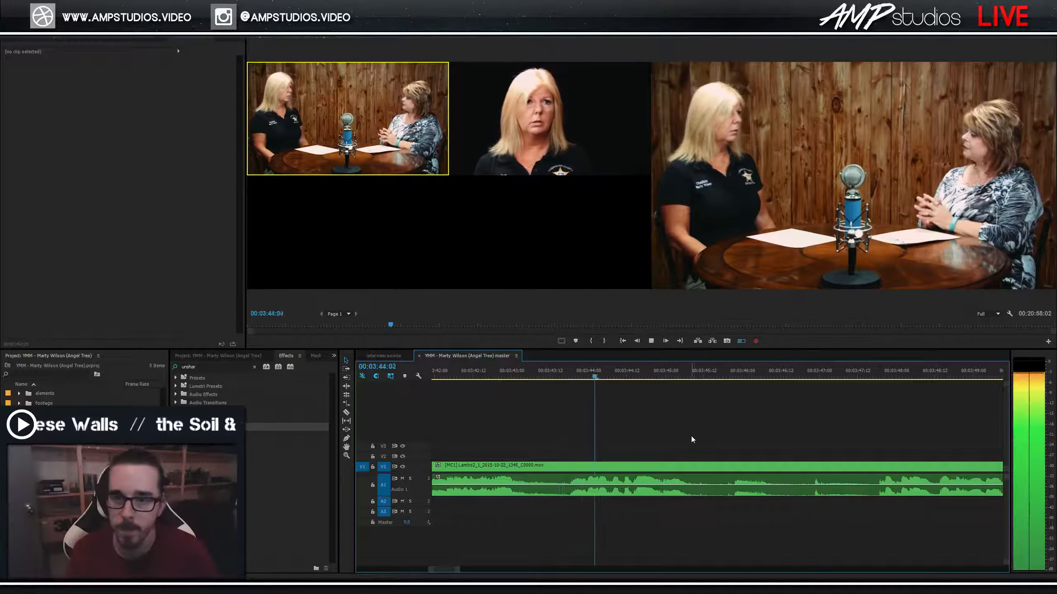
pyautogui.press('space')
# Remove the stretch between 03:45:12 and 03:47:16, close the gap, and set the close-up.
pyautogui.hotkey('ctrl', 'k')
pyautogui.moveTo(868, 379); pyautogui.dragTo(871, 379)
pyautogui.hotkey('ctrl', 'k')
pyautogui.moveTo(818, 429); pyautogui.dragTo(780, 470)
pyautogui.press('Delete')
pyautogui.rightClick(759, 470)
pyautogui.click(774, 475)
pyautogui.click(570, 154)
# Review the new cut from about 03:43 and save the project.
pyautogui.moveTo(642, 377); pyautogui.dragTo(535, 377)
pyautogui.press('space')
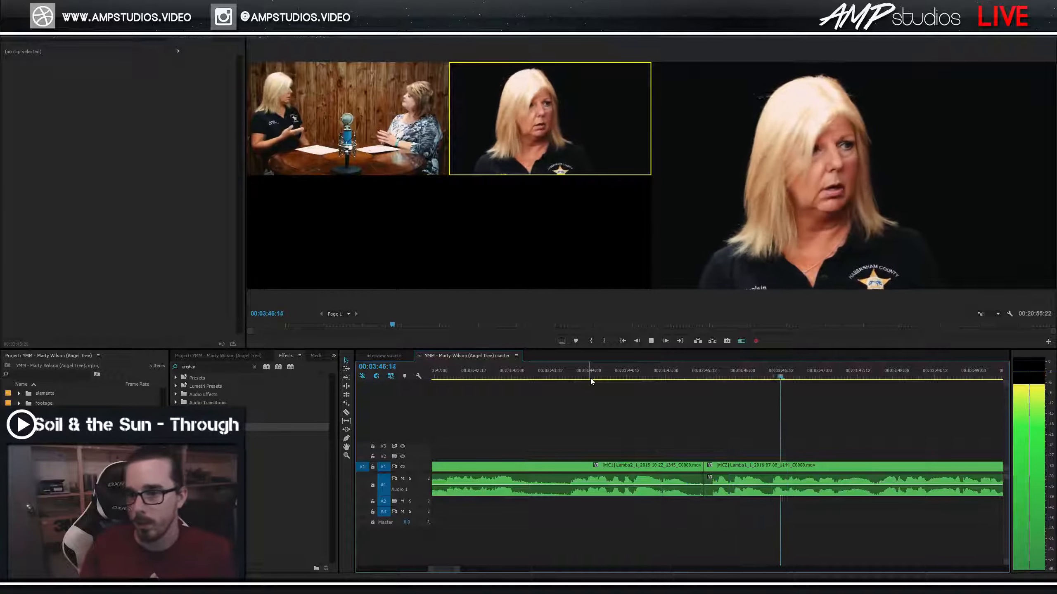
pyautogui.click(653, 377)
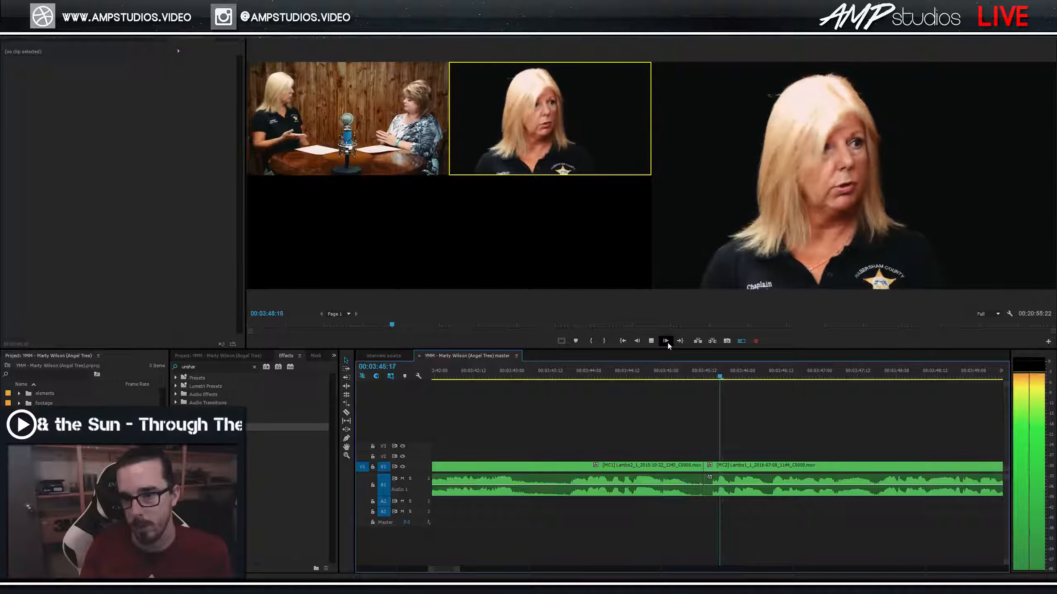
pyautogui.moveTo(689, 374); pyautogui.dragTo(620, 382)
pyautogui.press('space')
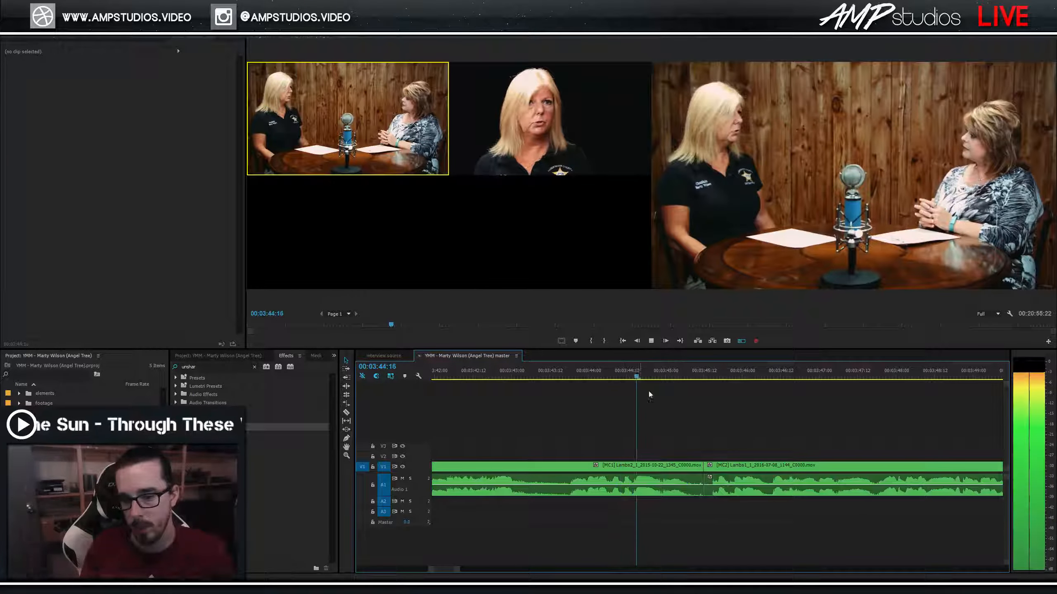
pyautogui.press('space')
pyautogui.press('space')
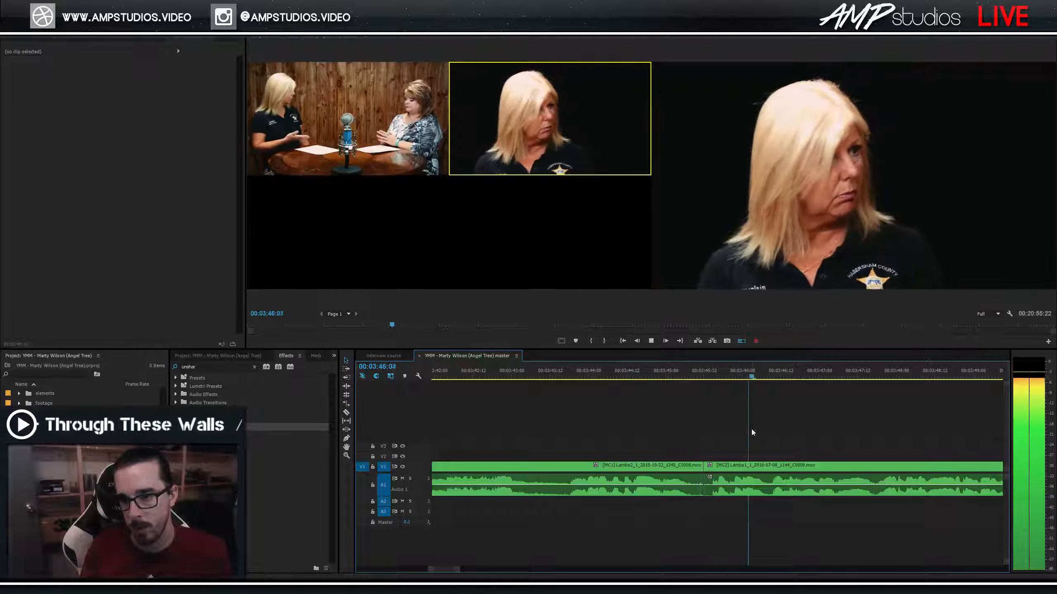
pyautogui.hotkey('ctrl', 's')
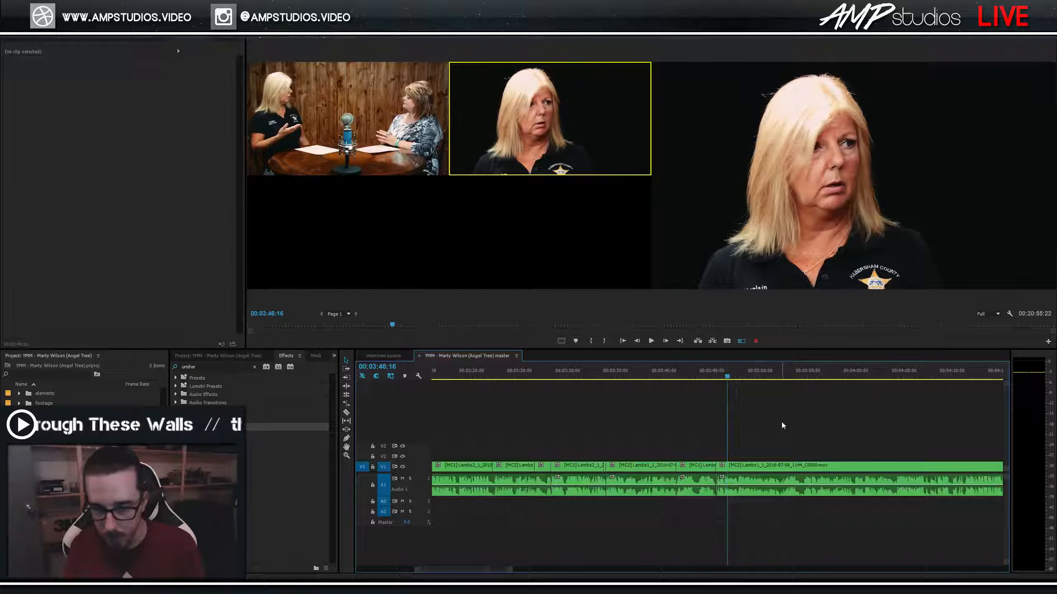
# Cut to the wide MC1 two-shot near 3:53 and save.
pyautogui.press('space')
pyautogui.press('-')
pyautogui.press('-')
pyautogui.press('-')
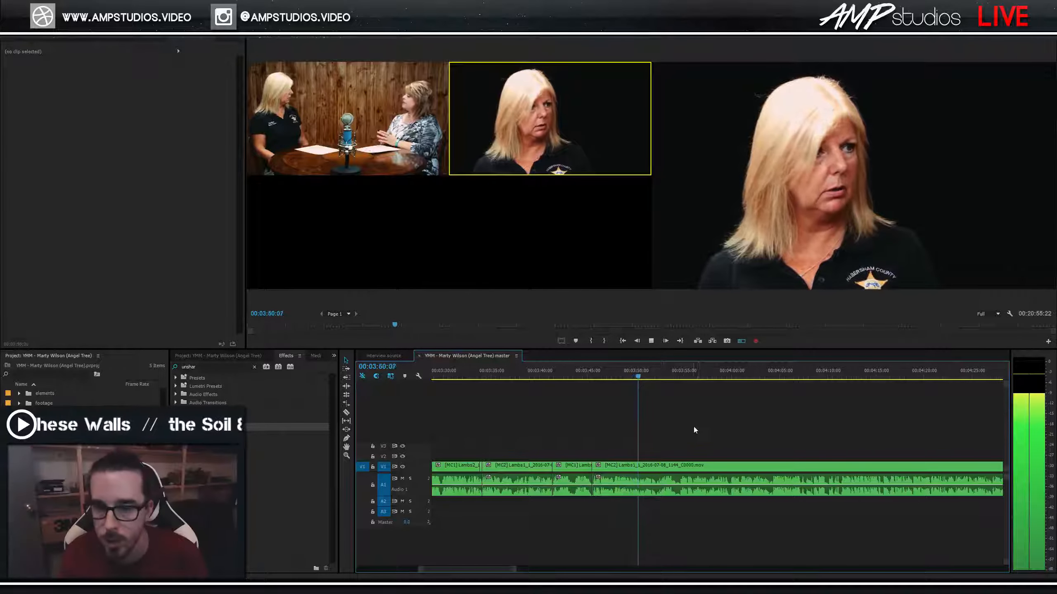
pyautogui.press('1')
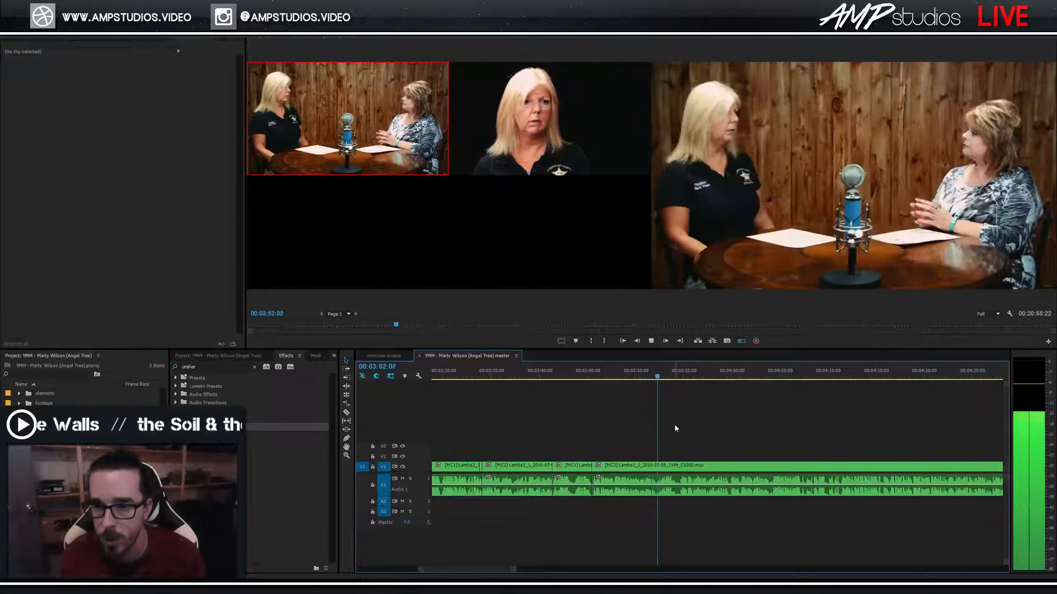
pyautogui.hotkey('ctrl', 's')
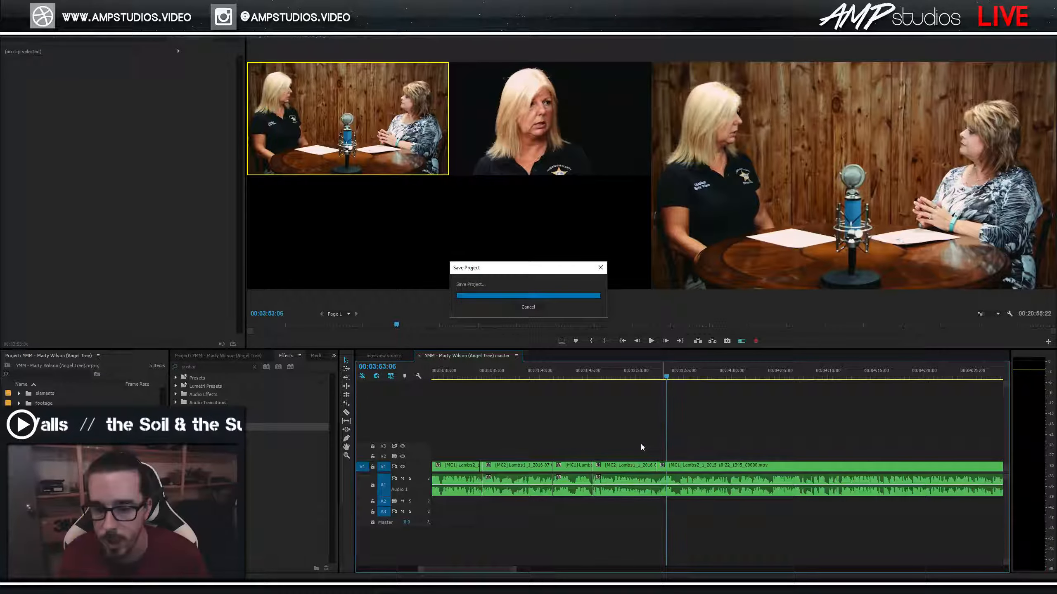
# Cut to the close-up near 4:00 and back to the wide shot near 4:04.
pyautogui.press('space')
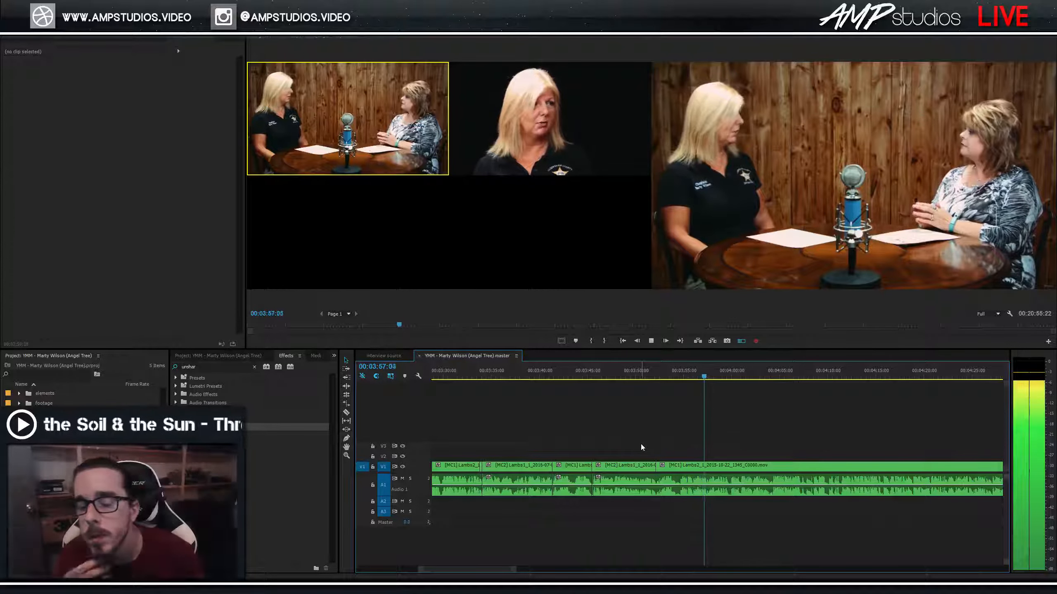
pyautogui.scroll(-3, 675, 456)
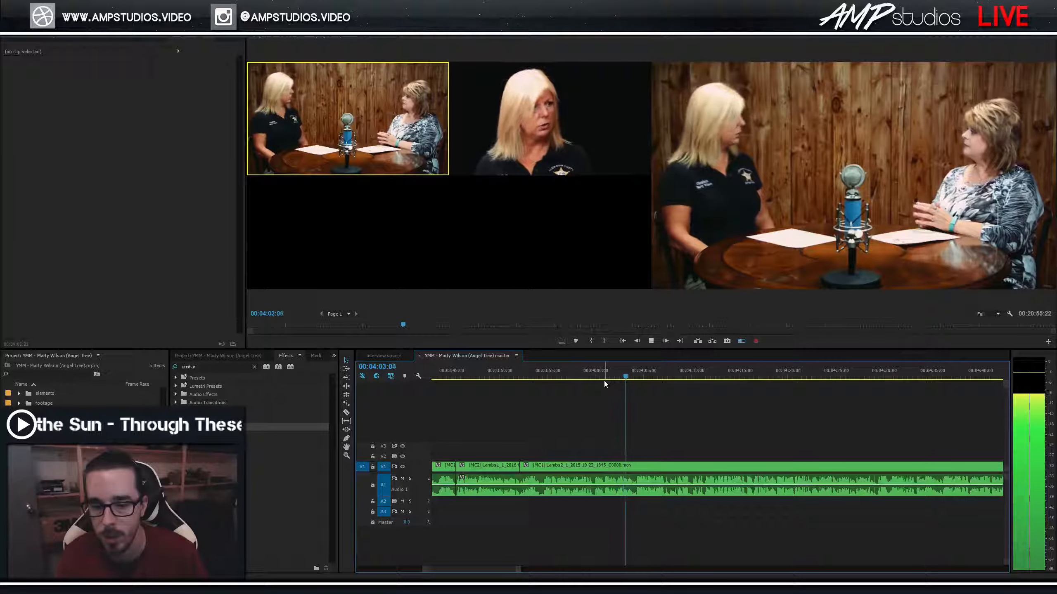
pyautogui.click(566, 379)
pyautogui.press('space')
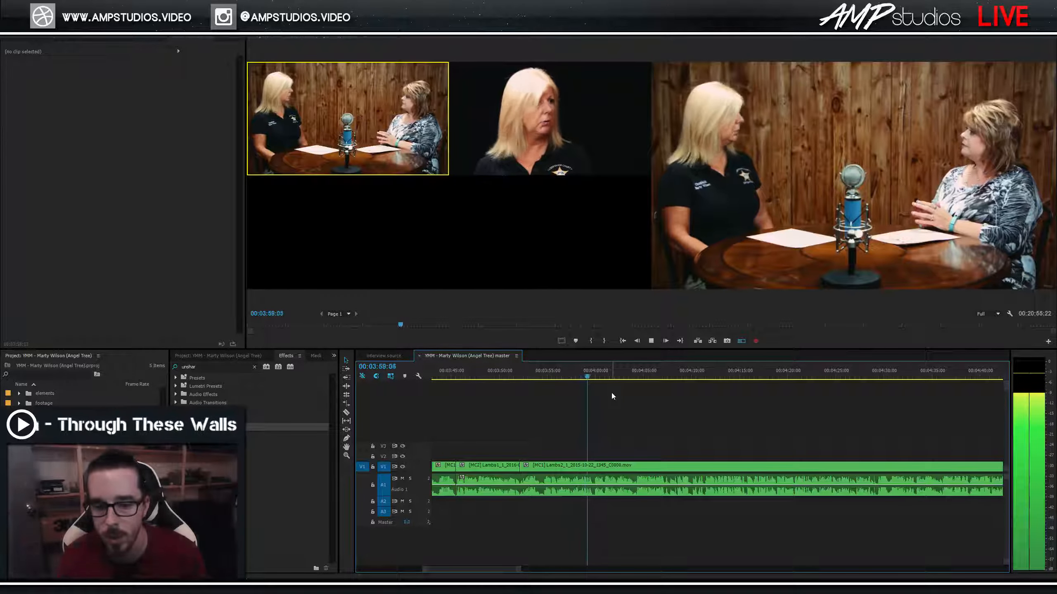
pyautogui.press('2')
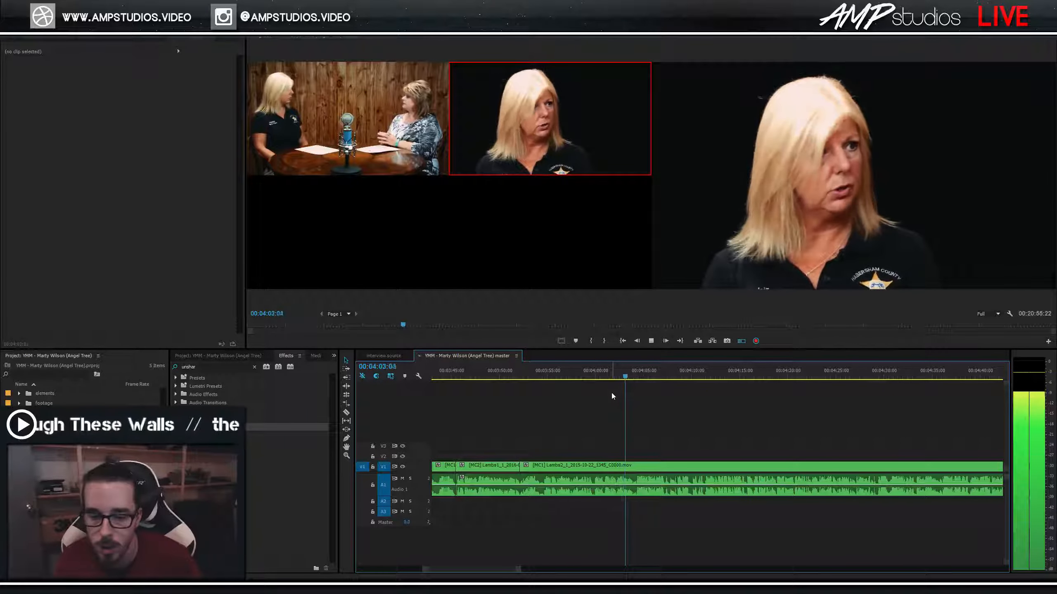
pyautogui.press('1')
pyautogui.press('space')
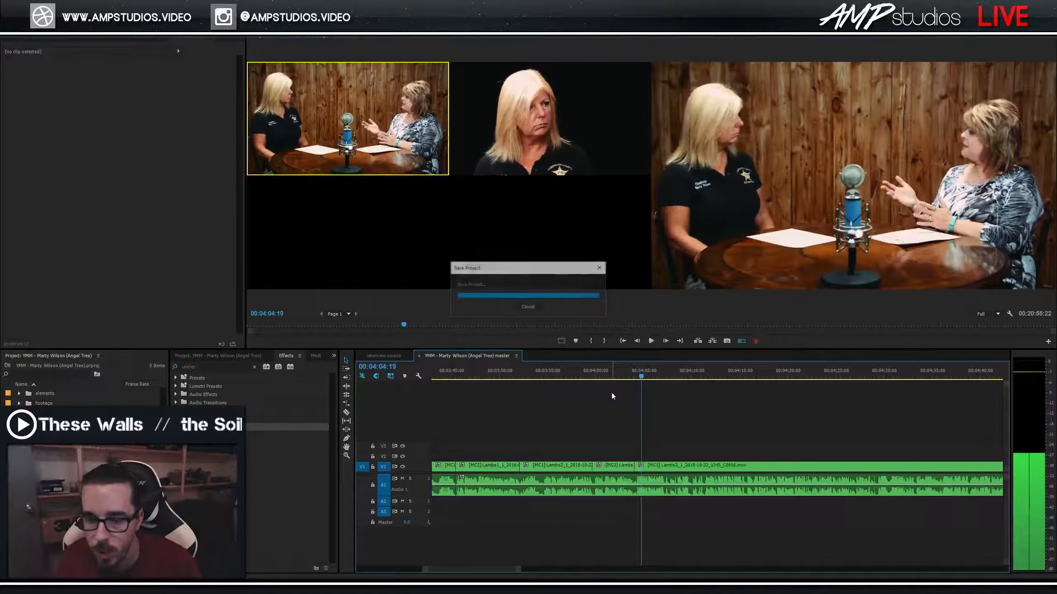
pyautogui.click(629, 370)
pyautogui.press('space')
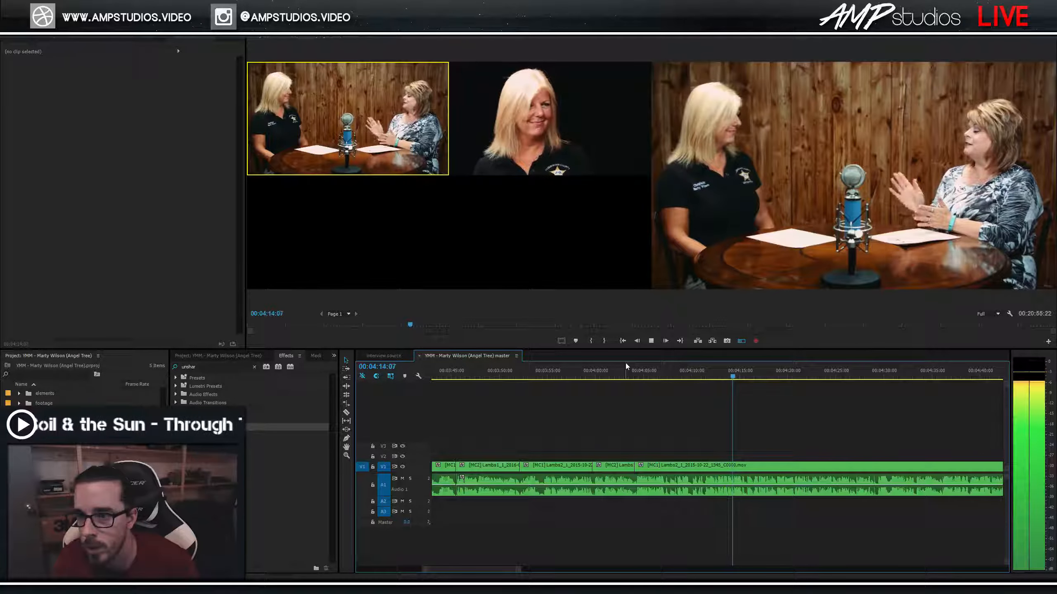
# Cut to the MC2 close-up near 4:30 and keep reviewing.
pyautogui.press('-')
pyautogui.scroll(-2, 765, 443)
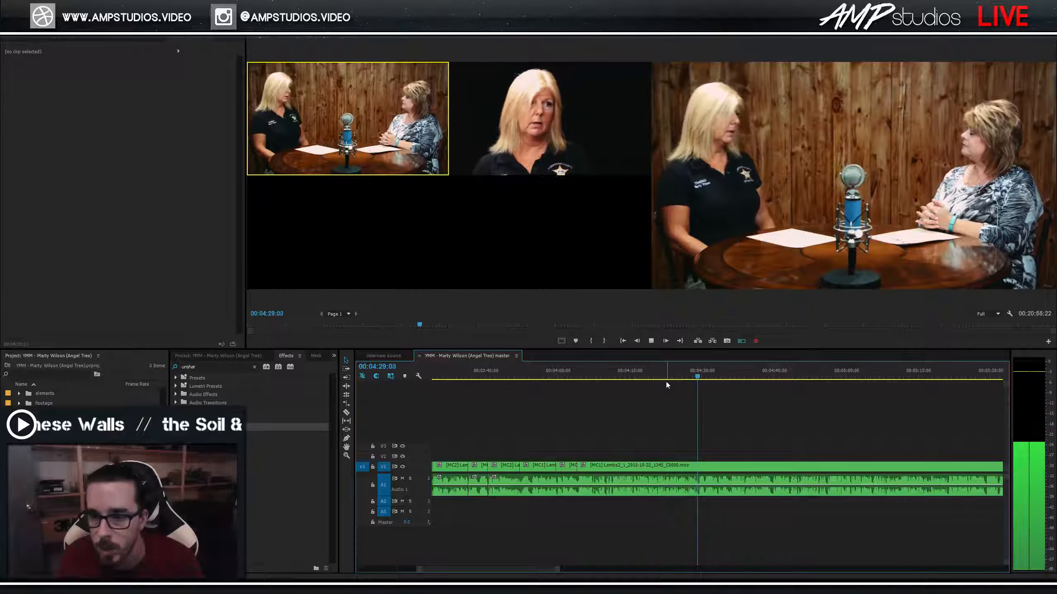
pyautogui.press('2')
pyautogui.press('space')
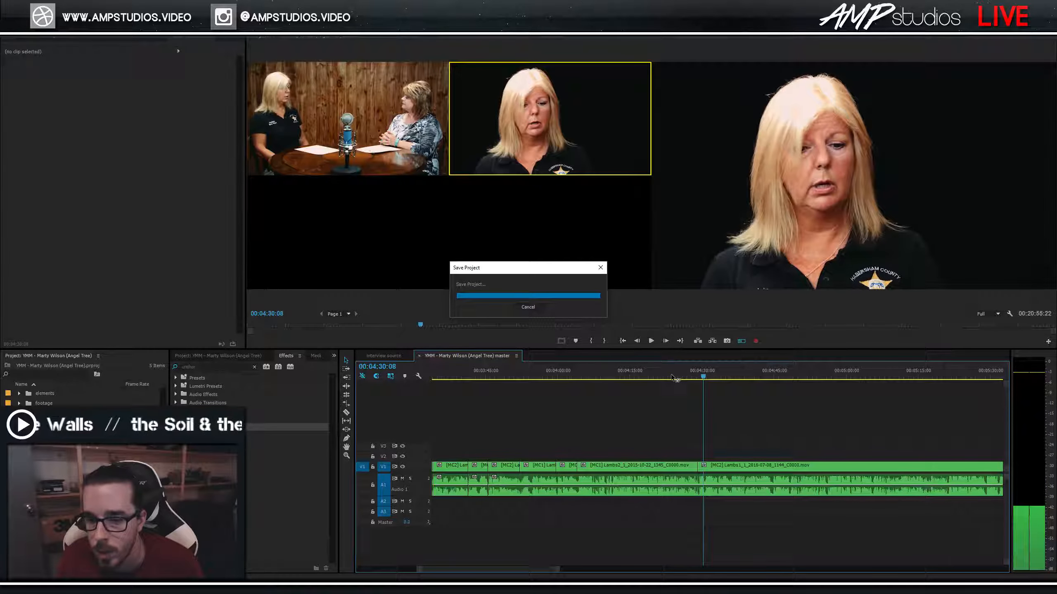
pyautogui.press('space')
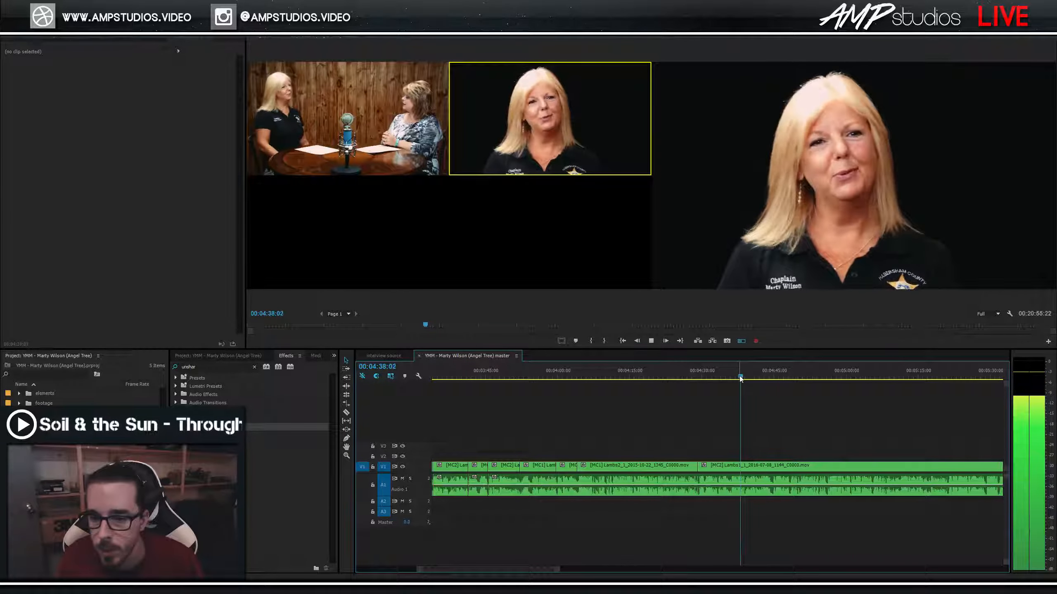
# Stop playback at 4:38:17 and focus the timeline panel.
pyautogui.press('space')
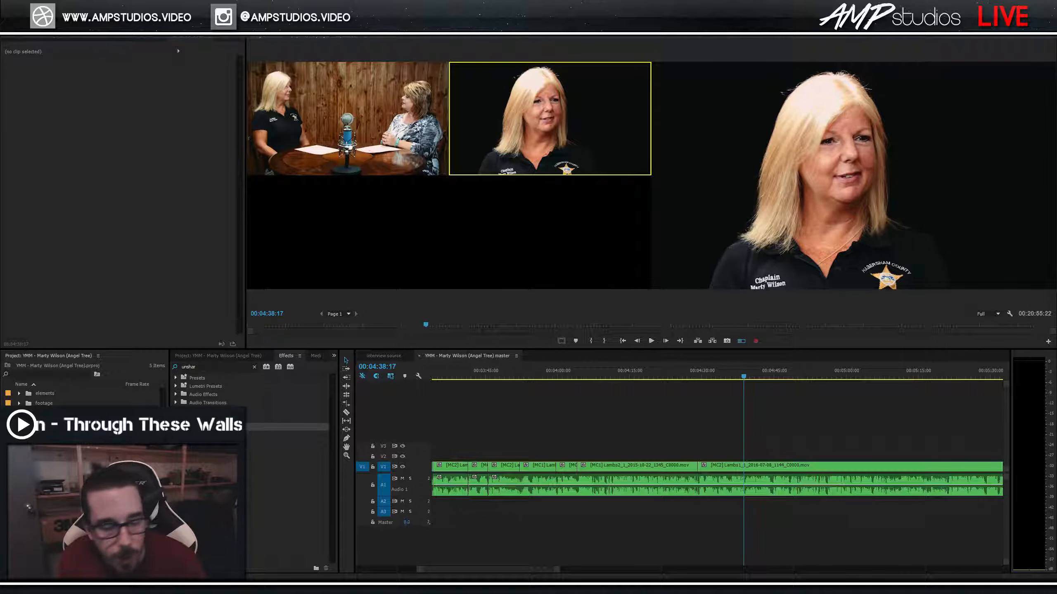
pyautogui.click(745, 378)
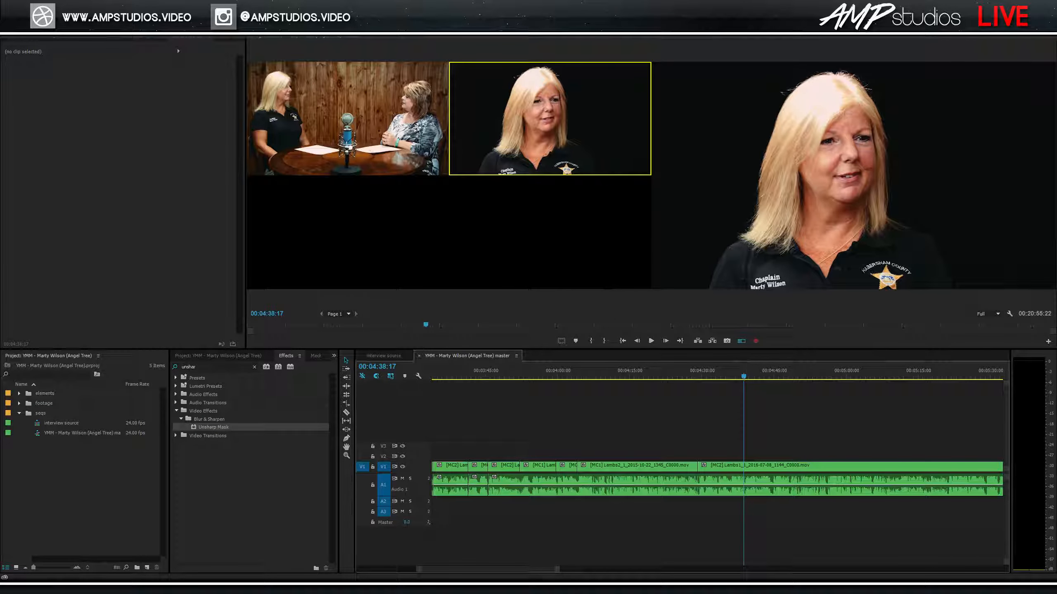
# Play the interview from 4:38 to find the edit point near 4:44.
pyautogui.press('space')
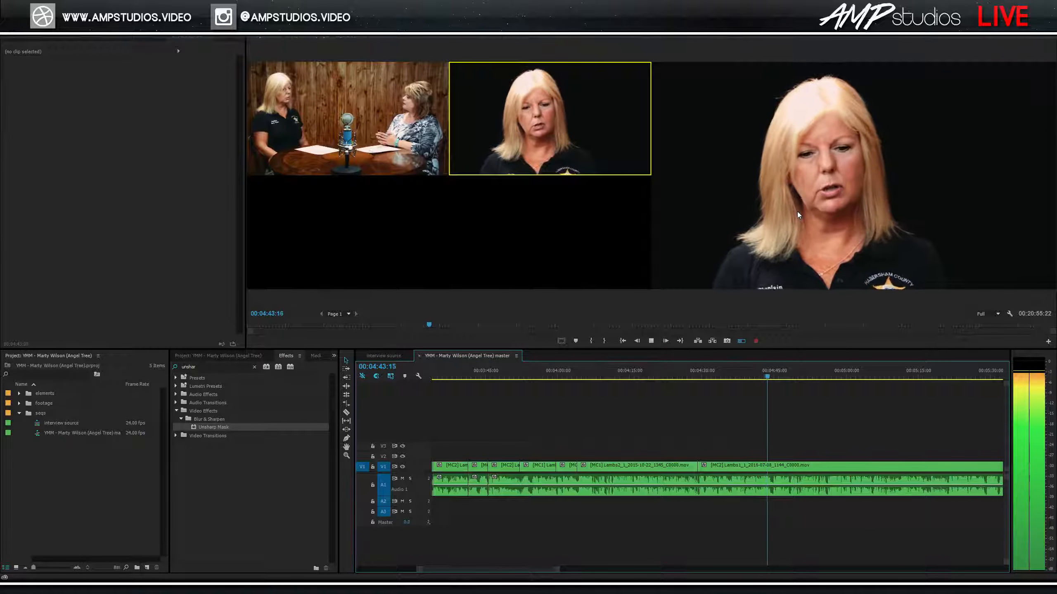
pyautogui.press('space')
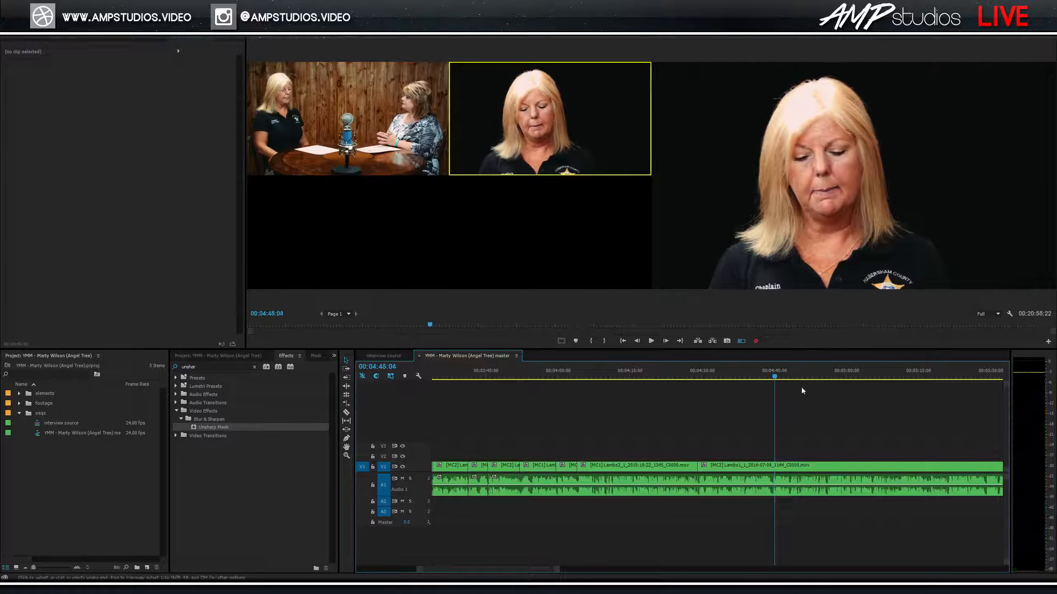
pyautogui.click(754, 373)
pyautogui.press('=')
pyautogui.press('=')
pyautogui.press('space')
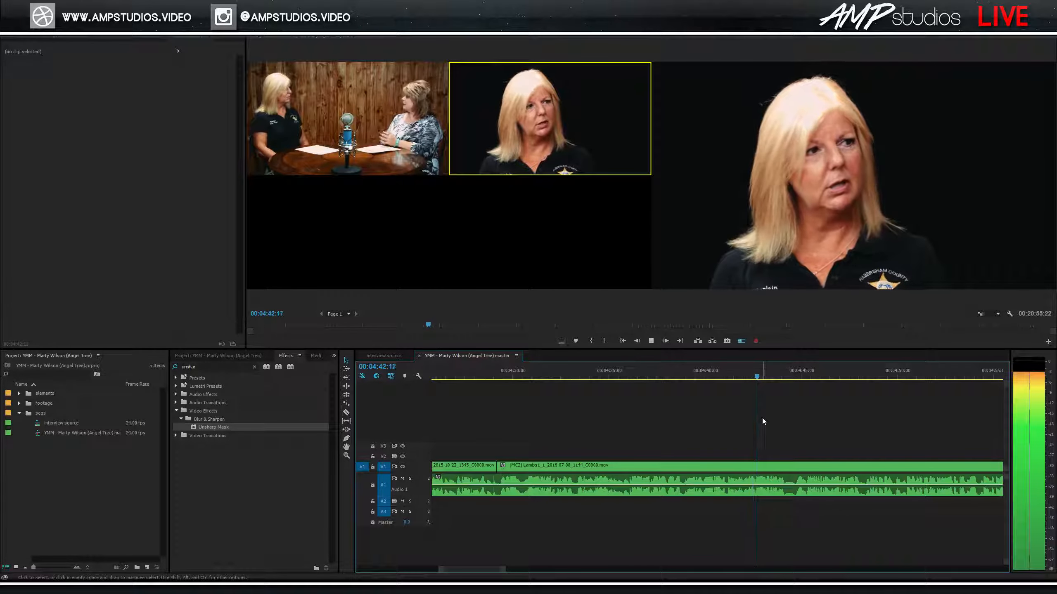
pyautogui.press('space')
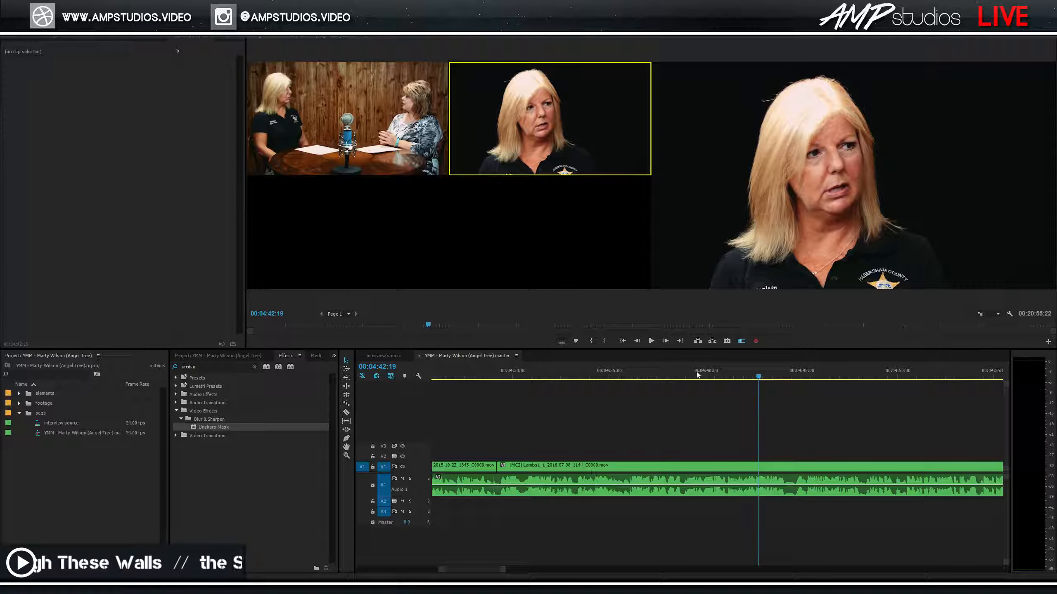
pyautogui.click(760, 376)
pyautogui.press('space')
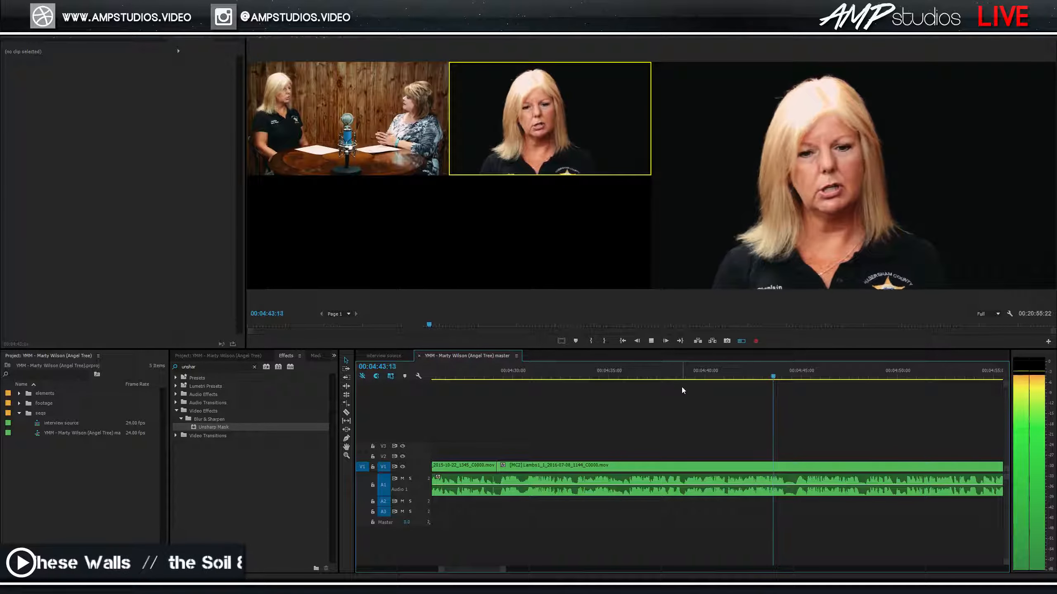
pyautogui.click(791, 375)
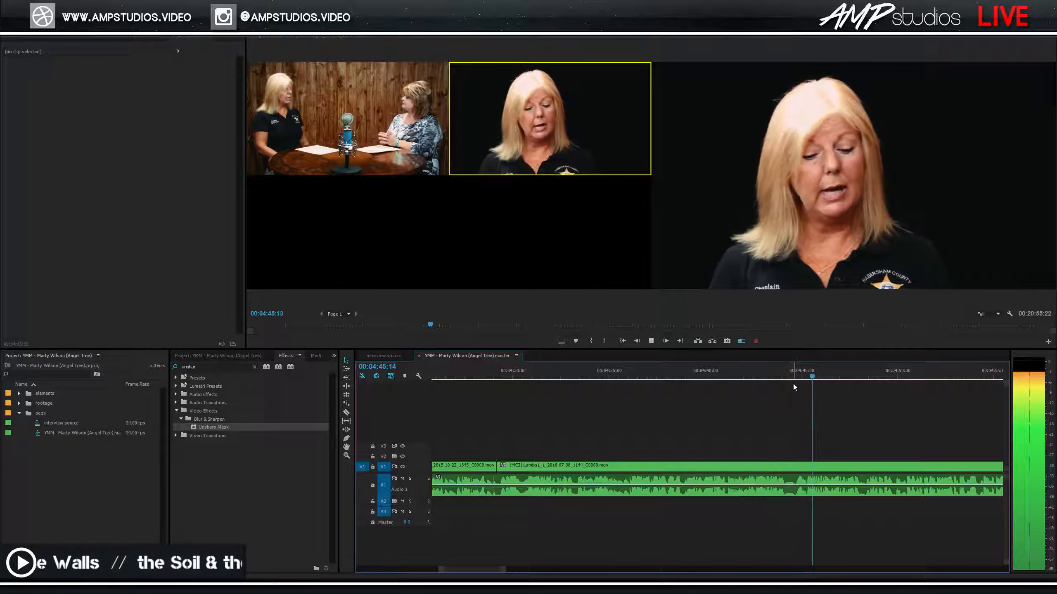
pyautogui.press('space')
# Cut out the short sliver between 4:44 and 4:45 and switch the next clip to the wide camera 1 angle.
pyautogui.press('2')
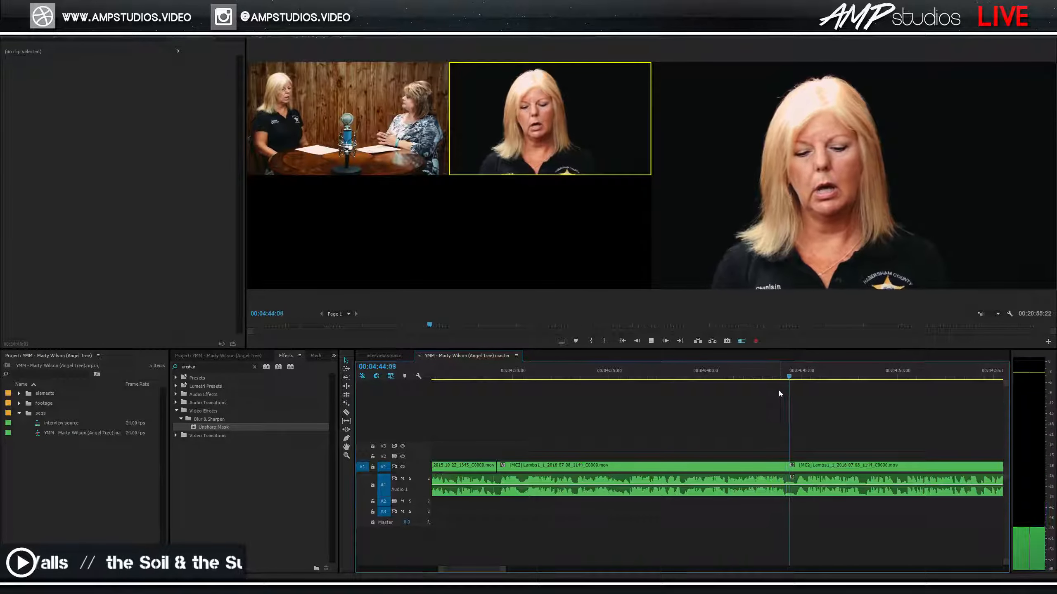
pyautogui.press('space')
pyautogui.hotkey('ctrl', 'k')
pyautogui.click(797, 465)
pyautogui.hotkey('shift', 'Delete')
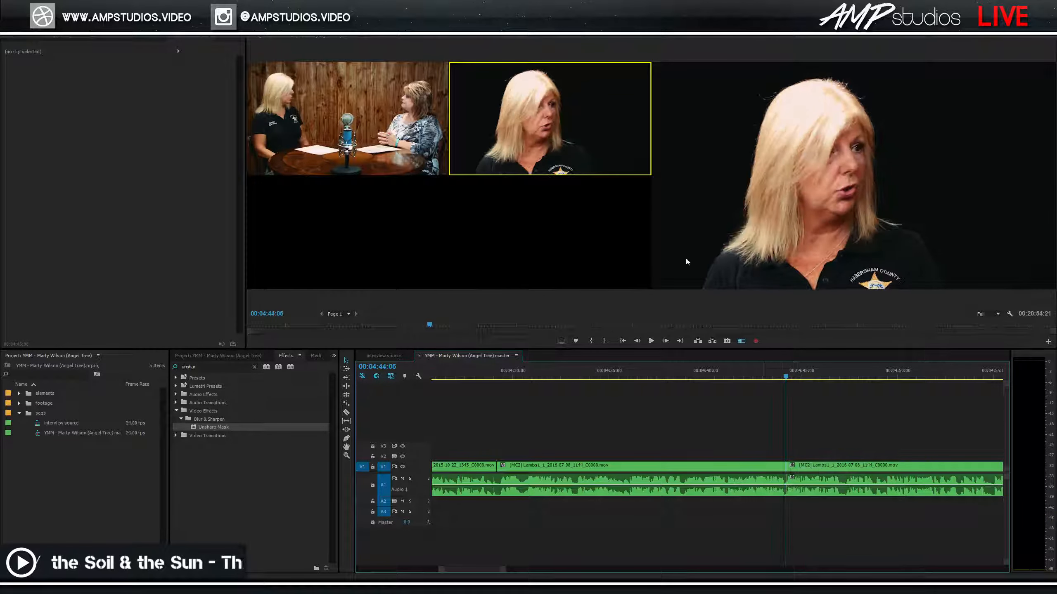
pyautogui.click(380, 143)
# Zoom in and replay across the new 4:44 cut to the wide angle.
pyautogui.press('space')
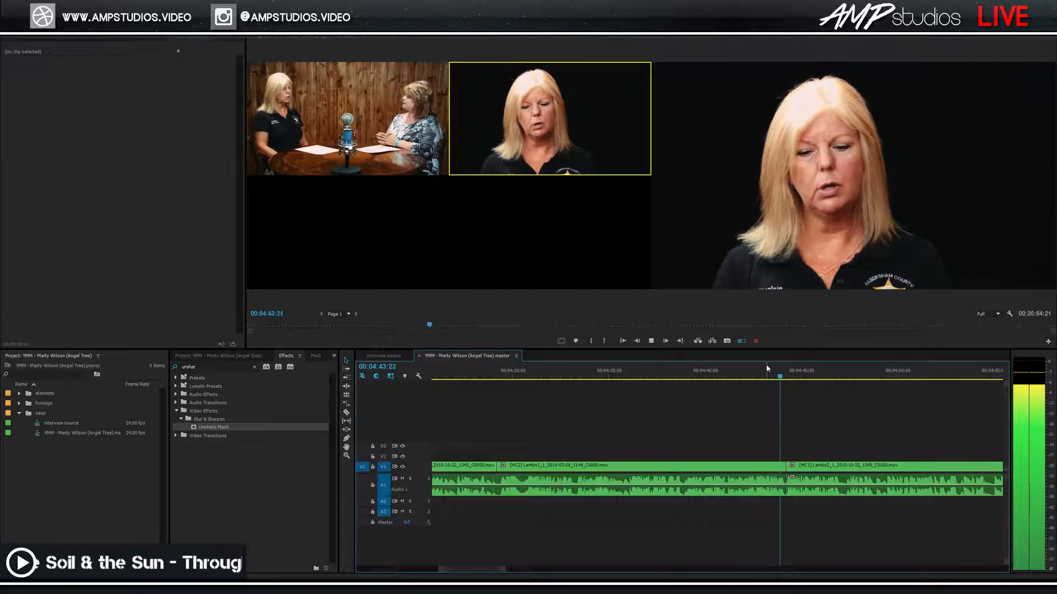
pyautogui.press('space')
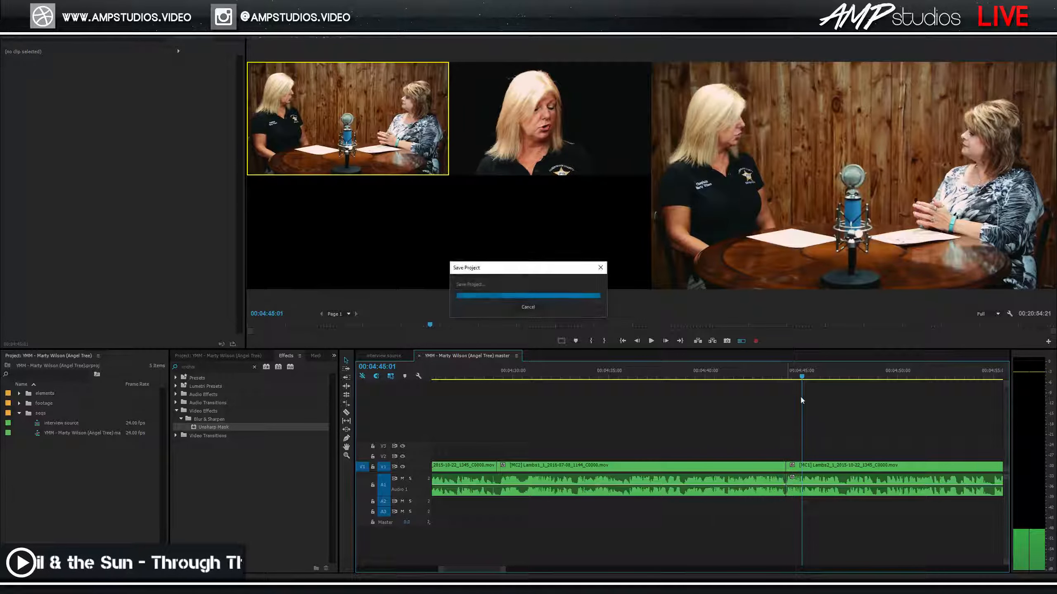
pyautogui.press('=')
pyautogui.press('=')
pyautogui.click(730, 496)
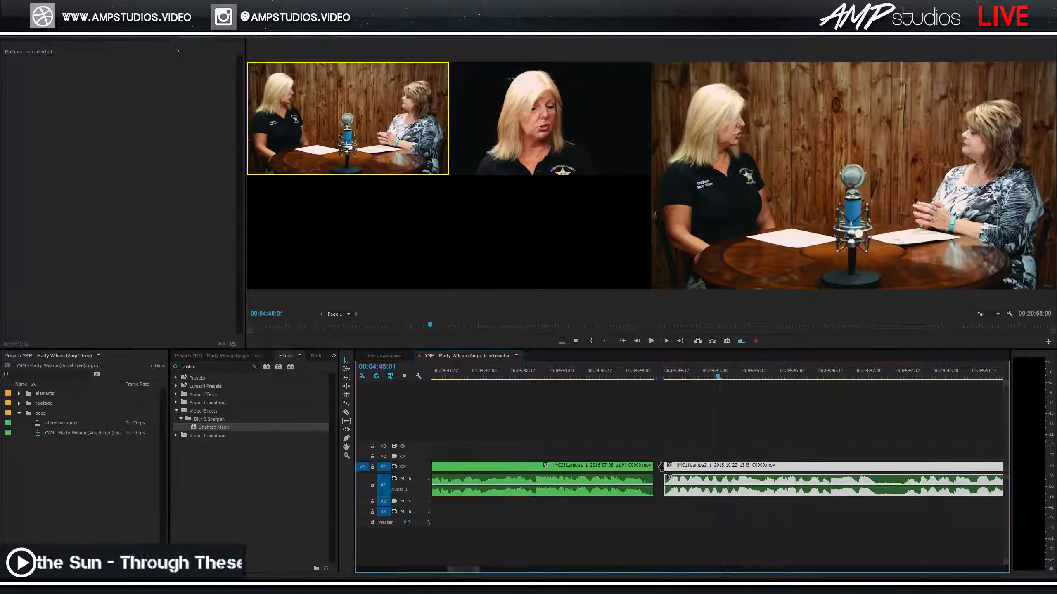
pyautogui.click(632, 386)
pyautogui.press('Up')
pyautogui.press('space')
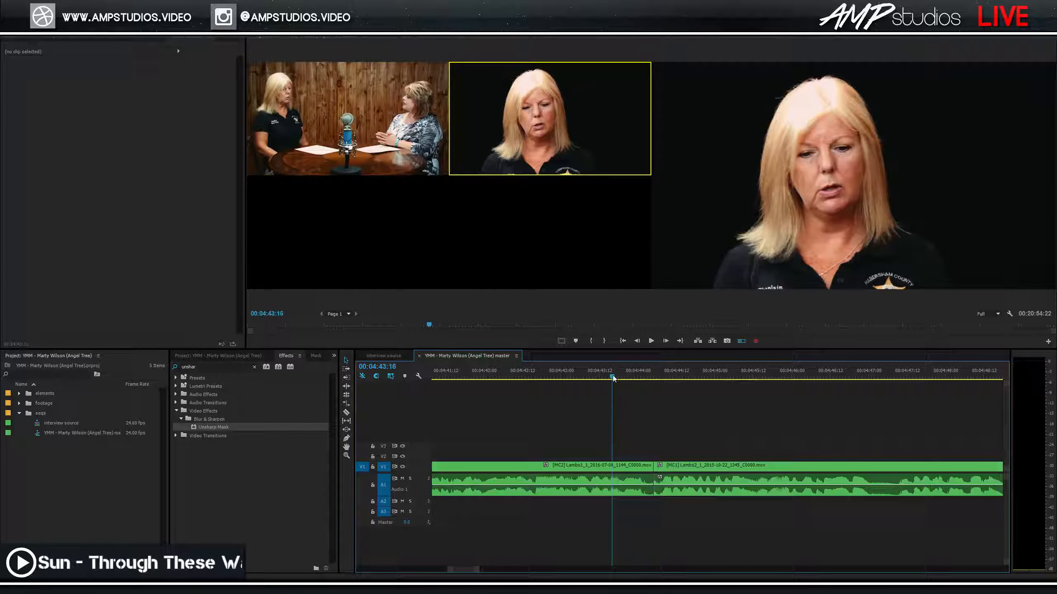
# Add the default Constant Power audio crossfade on A1 at the 4:44 edit and save the project.
pyautogui.moveTo(676, 496)
pyautogui.mouseDown()
pyautogui.moveTo(635, 481)
pyautogui.moveTo(661, 492)
pyautogui.mouseUp()
pyautogui.hotkey('ctrl', 'shift', 'd')
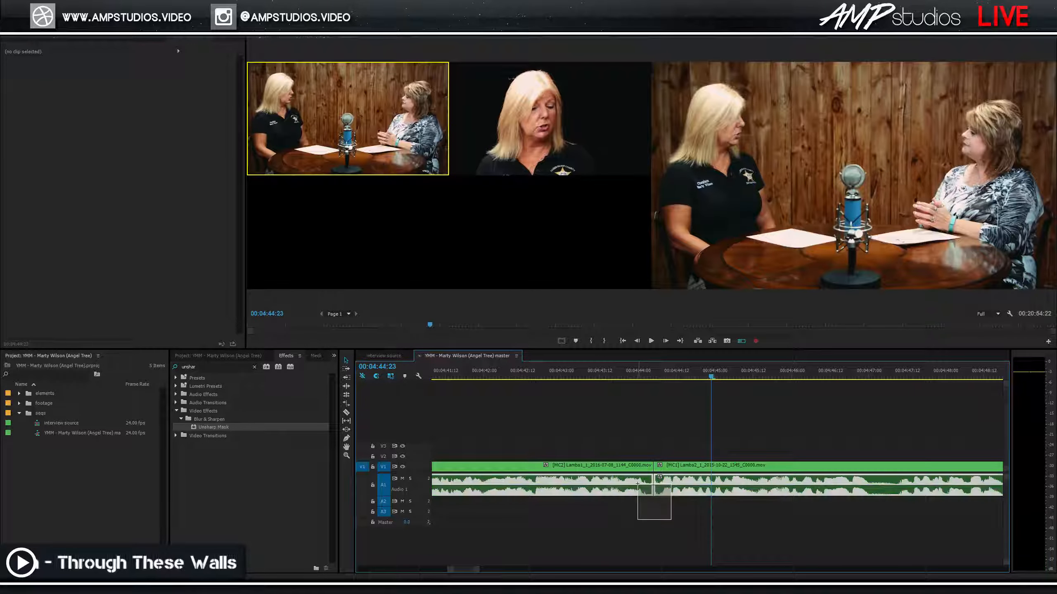
pyautogui.click(683, 491)
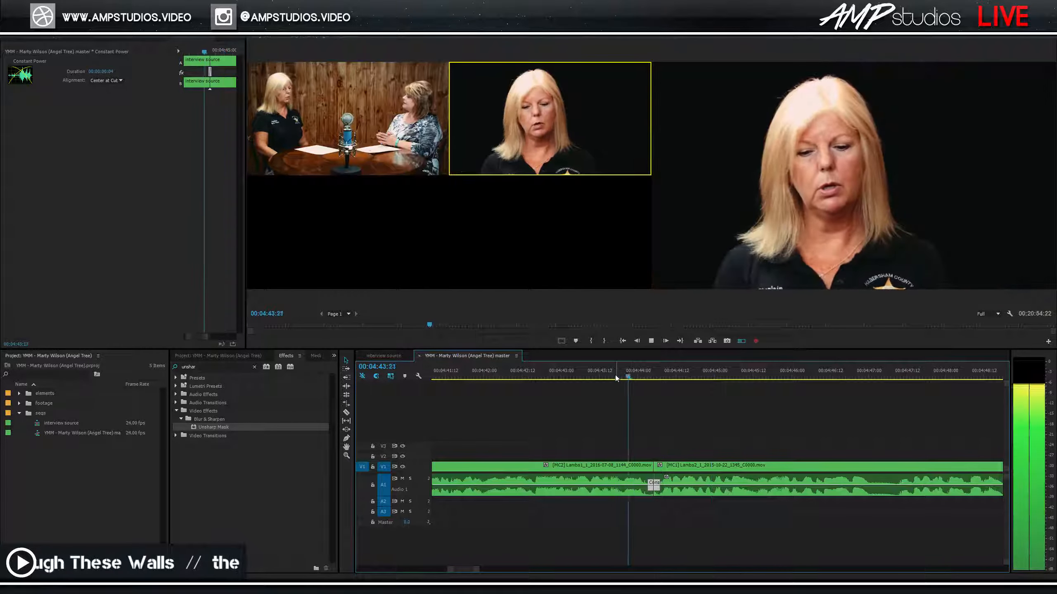
pyautogui.press('Left')
pyautogui.press('Left')
pyautogui.press('Left')
pyautogui.hotkey('ctrl', 's')
# Review the crossfade, then cut to the close-up angle near 4:57 during playback.
pyautogui.press('space')
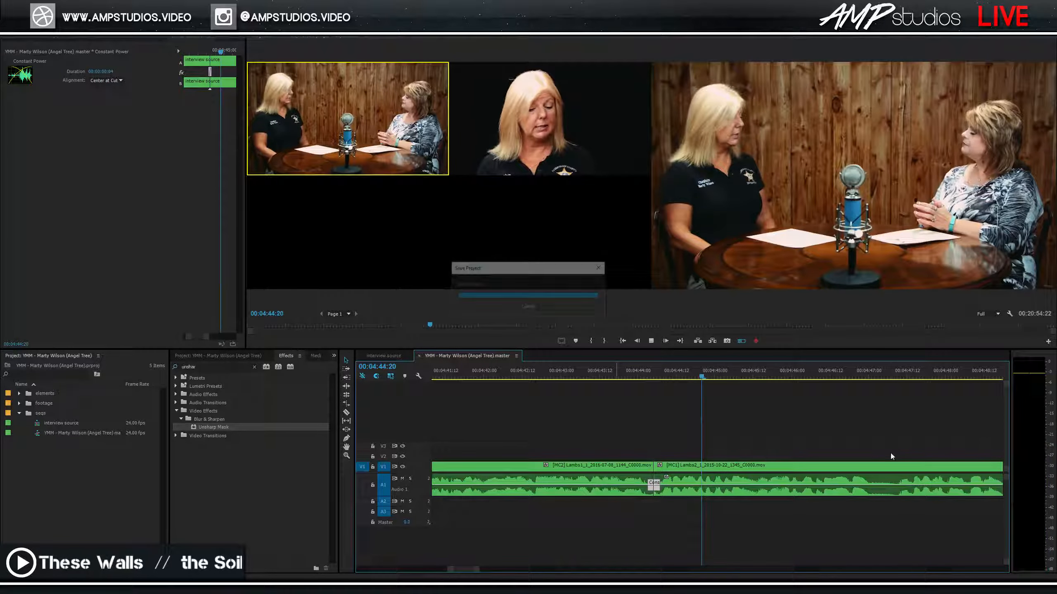
pyautogui.press('-')
pyautogui.press('-')
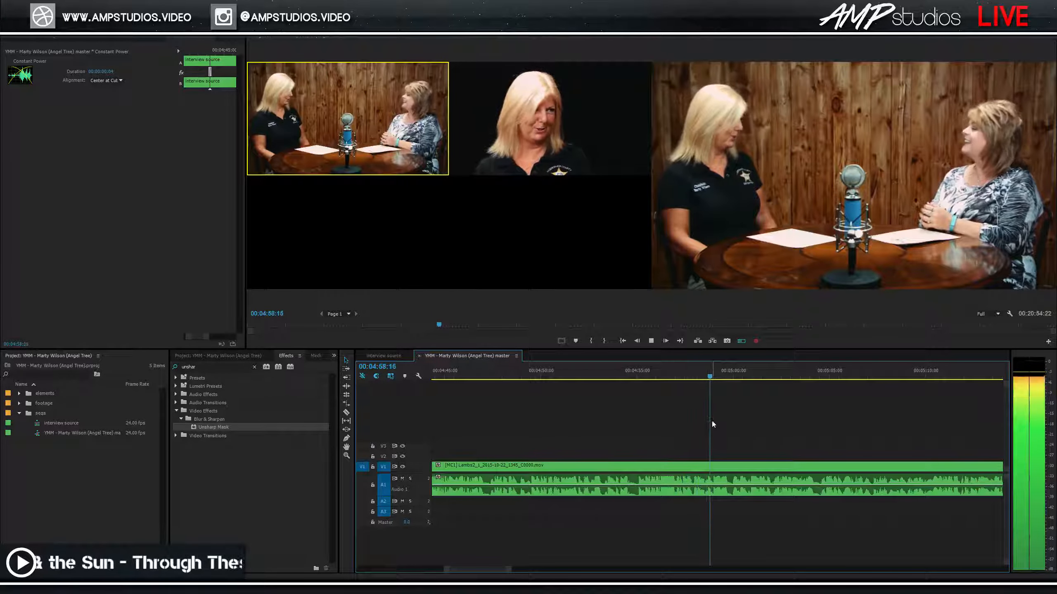
pyautogui.click(675, 376)
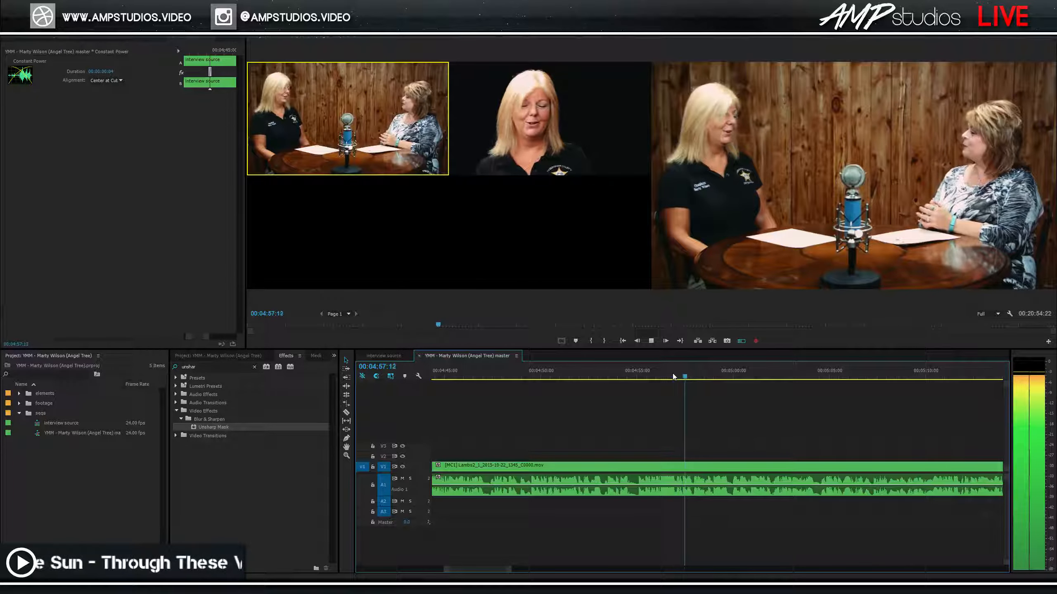
pyautogui.press('2')
pyautogui.press('space')
pyautogui.moveTo(673, 375); pyautogui.dragTo(670, 374)
pyautogui.press('space')
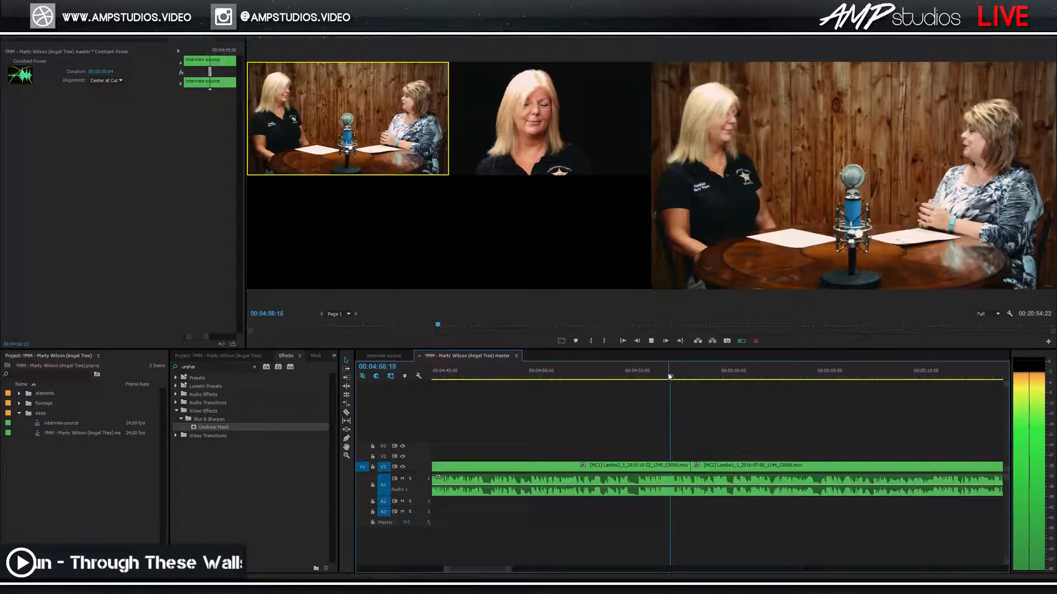
pyautogui.press('2')
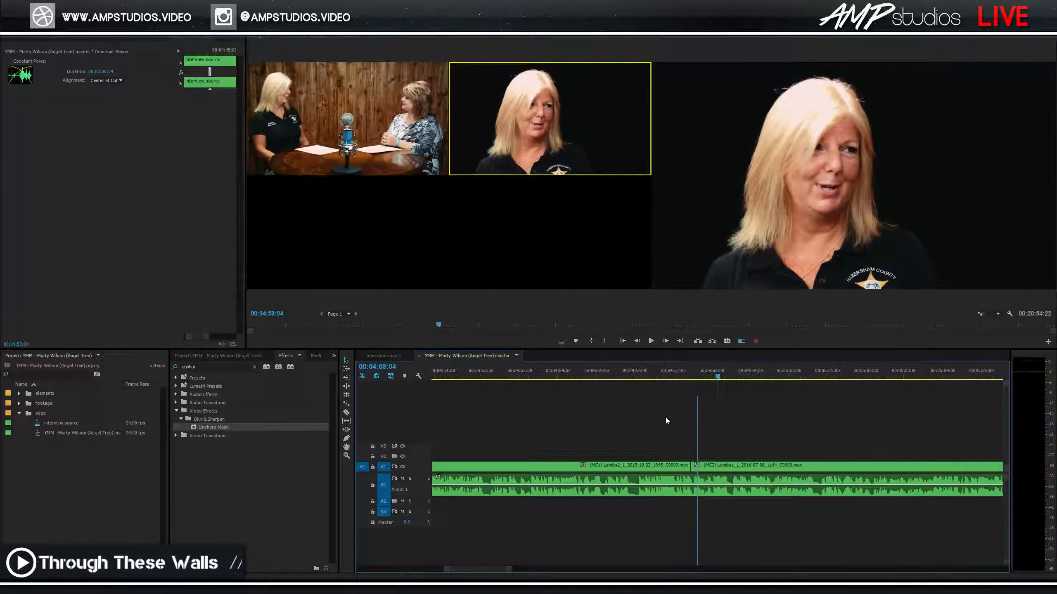
pyautogui.press('=')
# Roll the wide-to-close-up edit slightly earlier and rewatch it.
pyautogui.moveTo(703, 468); pyautogui.dragTo(686, 467)
pyautogui.click(656, 373)
pyautogui.press('space')
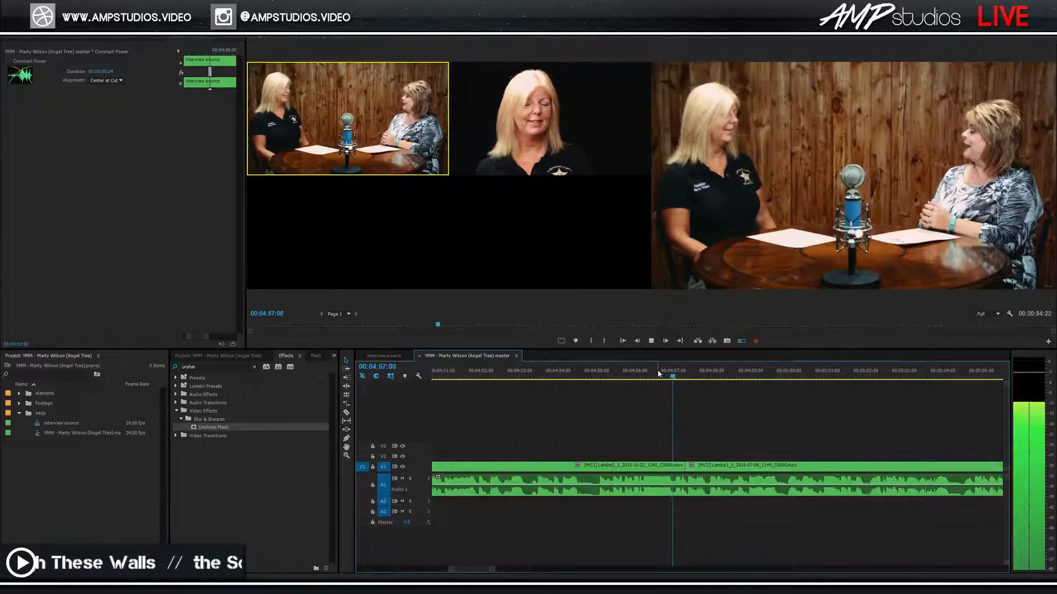
pyautogui.press('2')
pyautogui.click(657, 370)
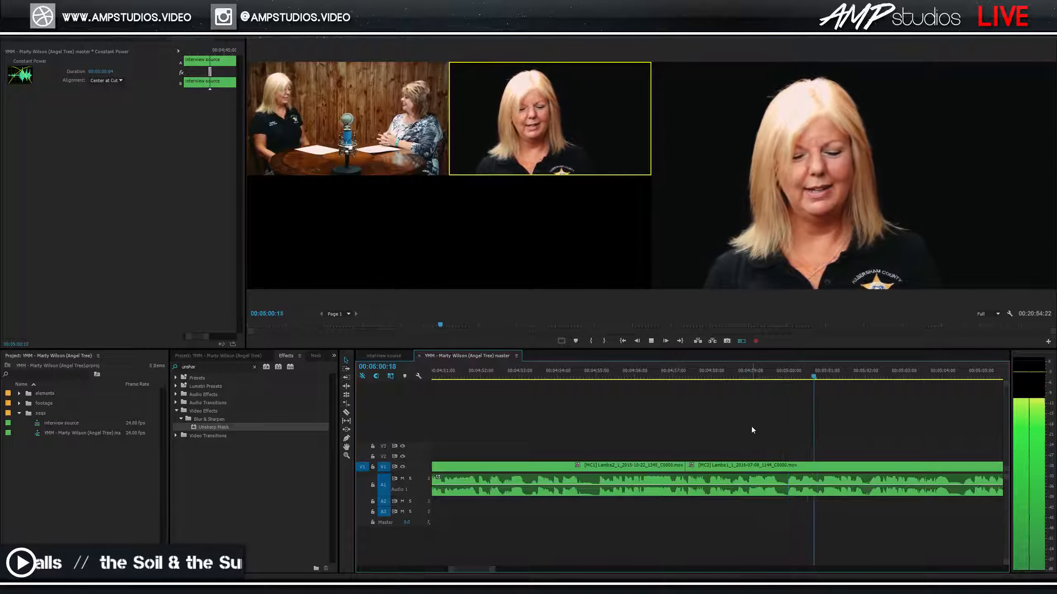
# Switch to the wide camera 1 two-shot near 5:05 during playback and save the project.
pyautogui.press('-')
pyautogui.press('-')
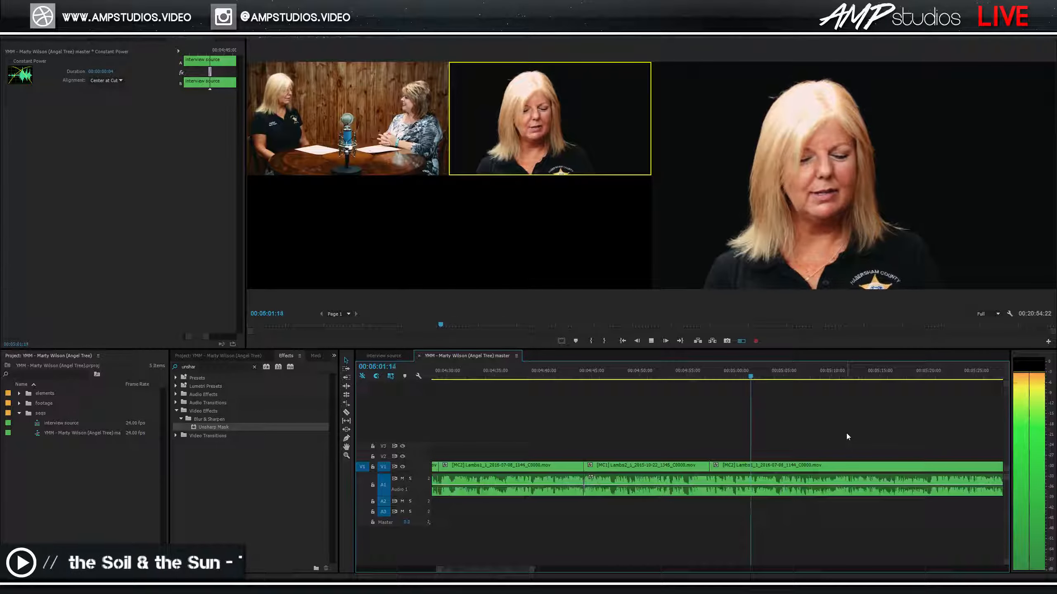
pyautogui.scroll(-2, 839, 435)
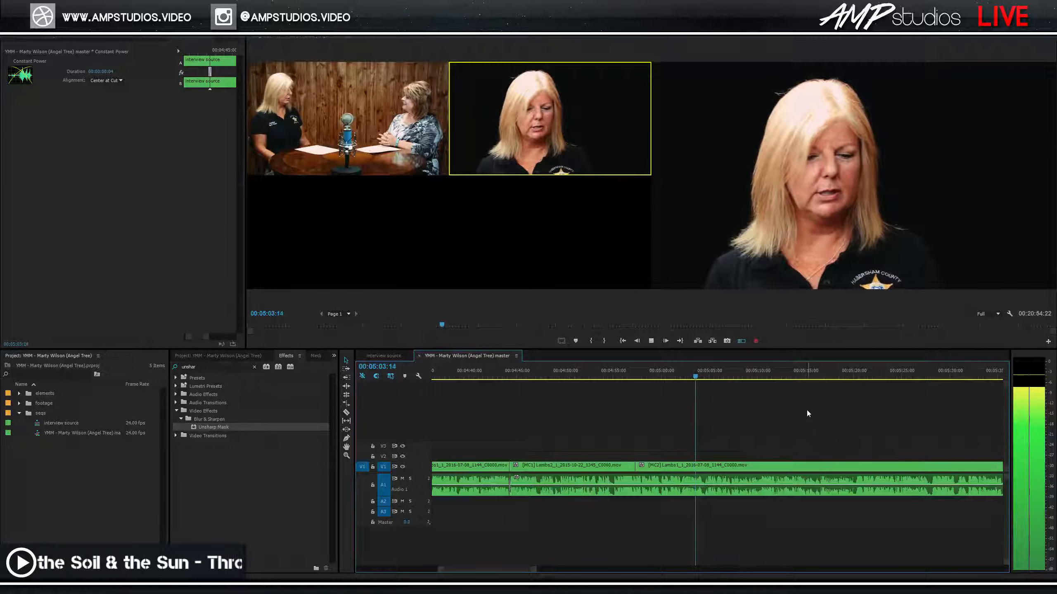
pyautogui.scroll(-1, 773, 402)
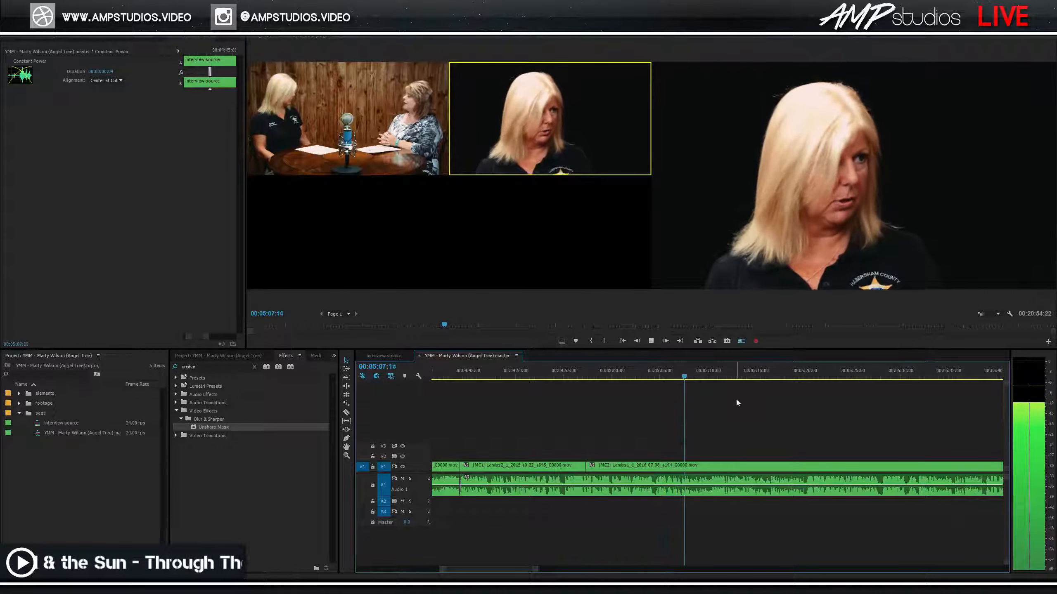
pyautogui.press('space')
pyautogui.click(676, 378)
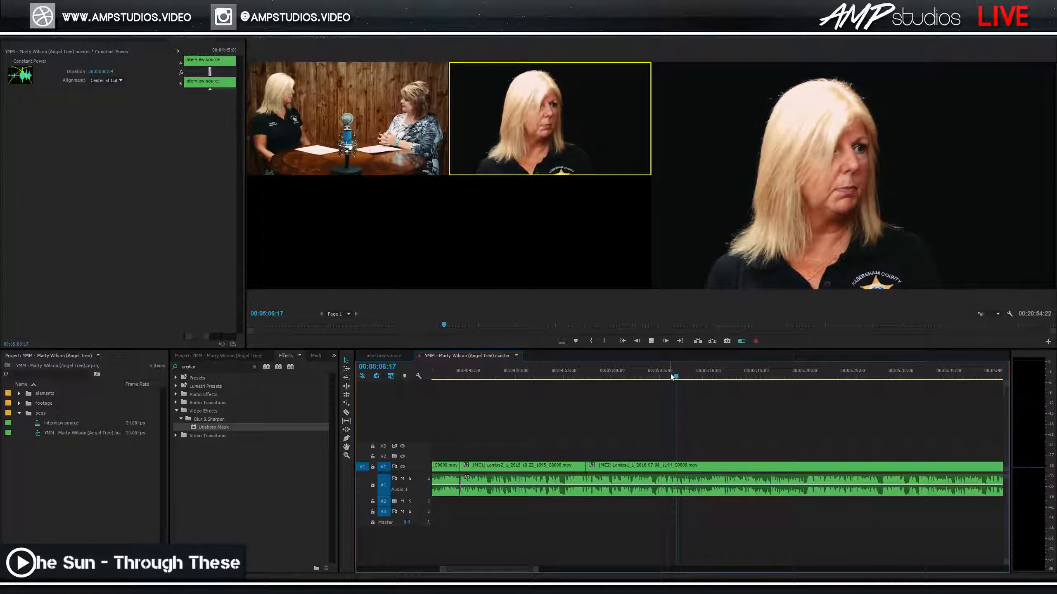
pyautogui.press('space')
pyautogui.moveTo(672, 377); pyautogui.dragTo(667, 378)
pyautogui.press('space')
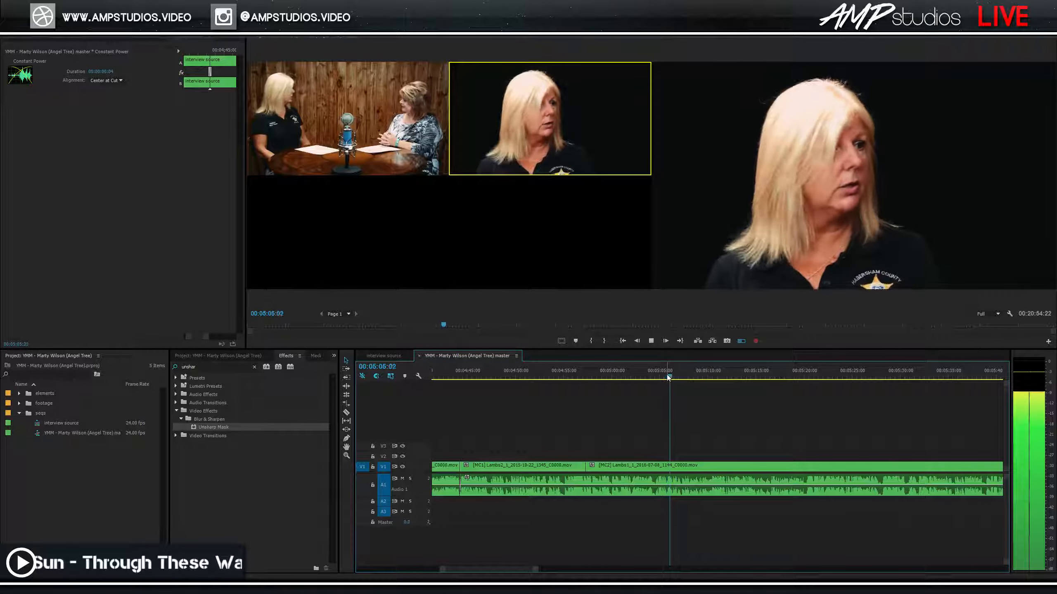
pyautogui.press('1')
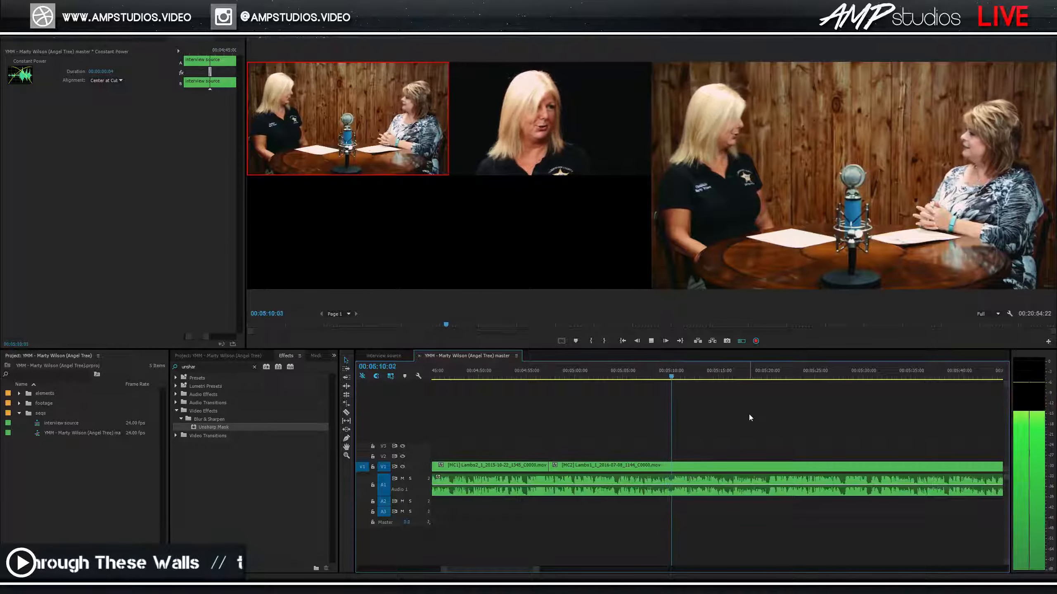
pyautogui.press('space')
pyautogui.hotkey('ctrl', 's')
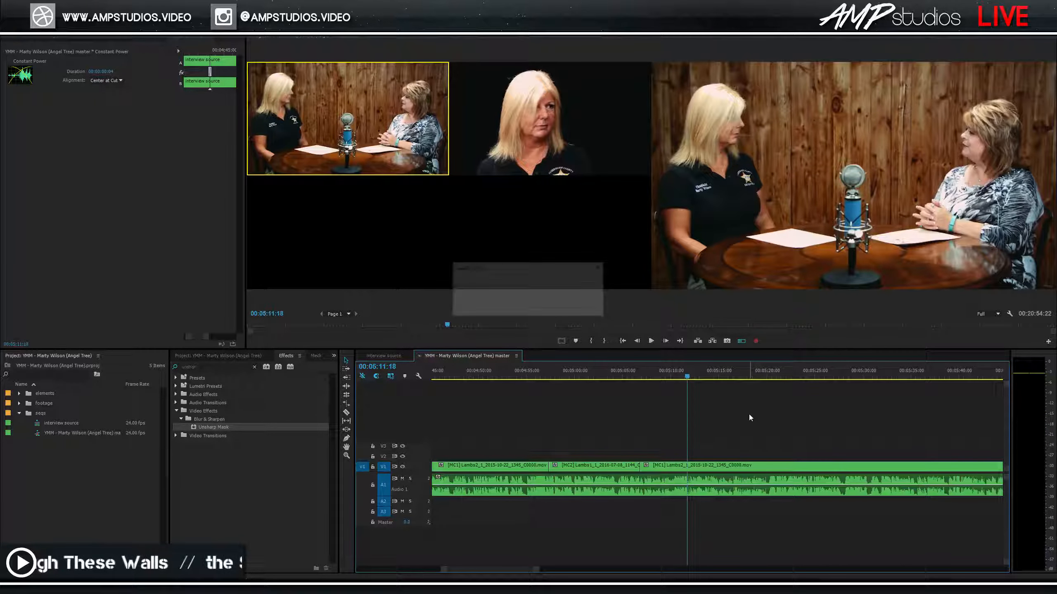
# Switch the multicam to the camera 2 close-up at about 5:32 during playback.
pyautogui.press('space')
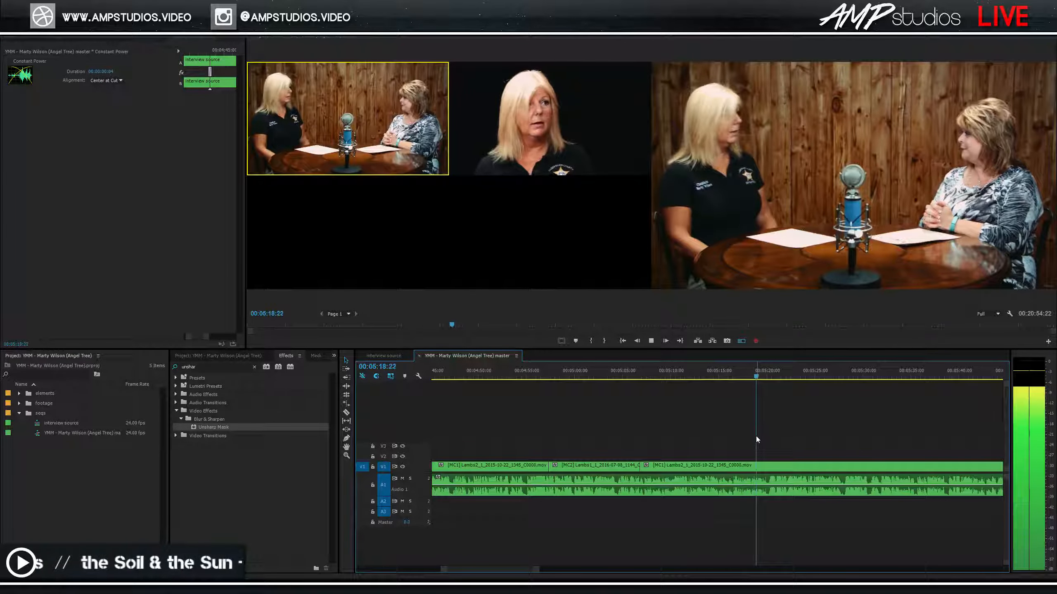
pyautogui.scroll(-5, 770, 429)
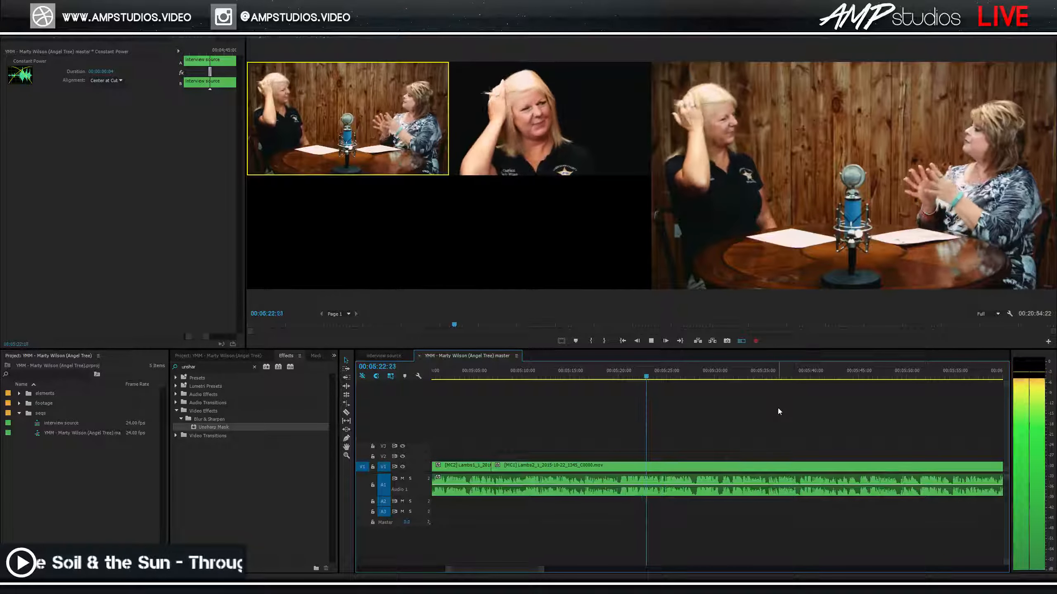
pyautogui.scroll(-1, 777, 408)
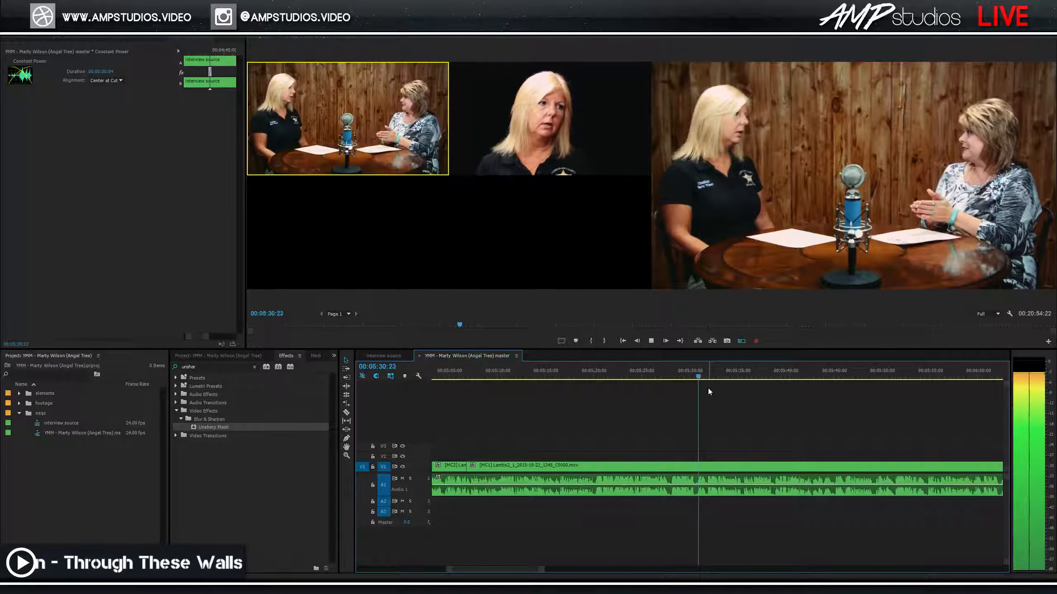
pyautogui.click(689, 375)
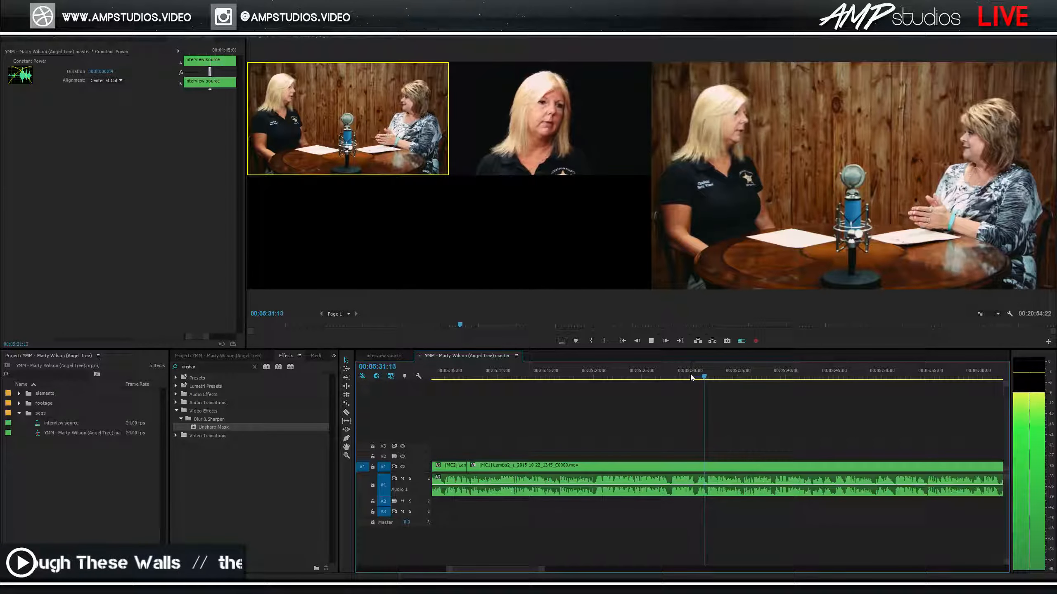
pyautogui.press('2')
pyautogui.press('space')
pyautogui.press('space')
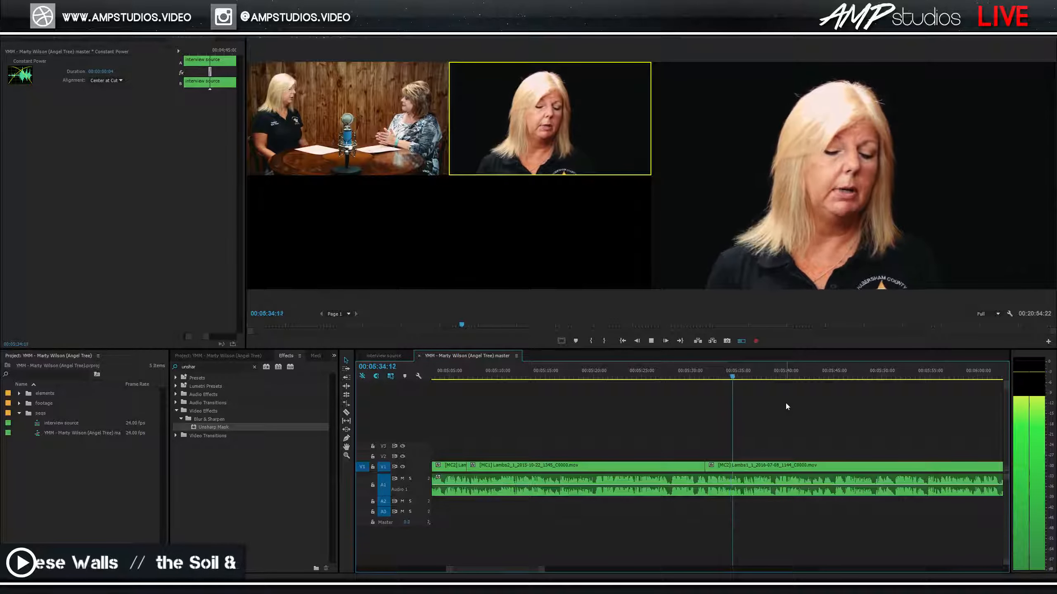
# Review the passage from 5:37 to 5:40 and zoom in with the playhead at the planned edit near 5:39.
pyautogui.scroll(-3, 808, 412)
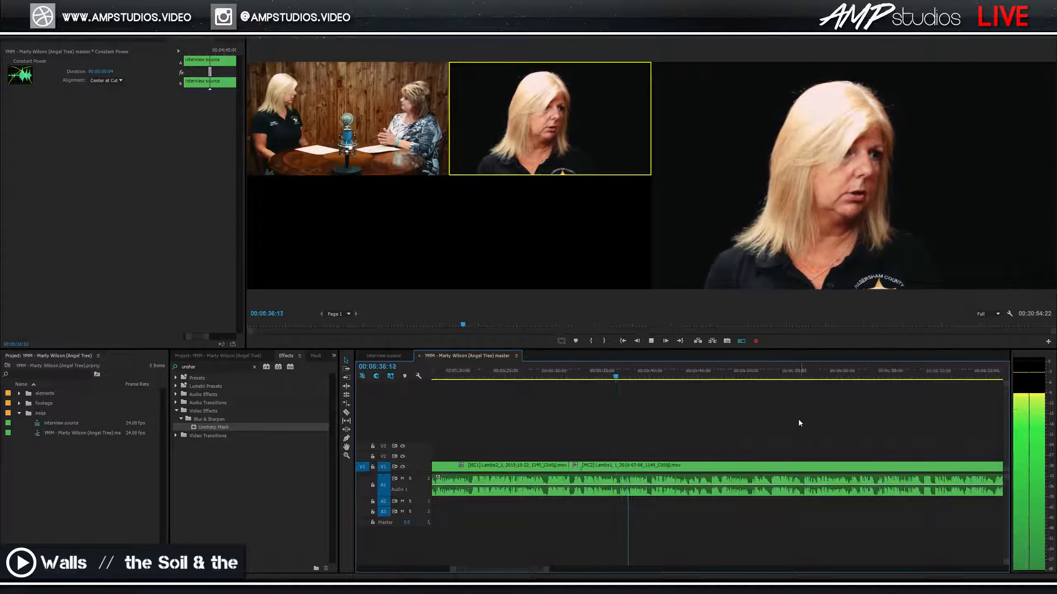
pyautogui.scroll(-1, 799, 419)
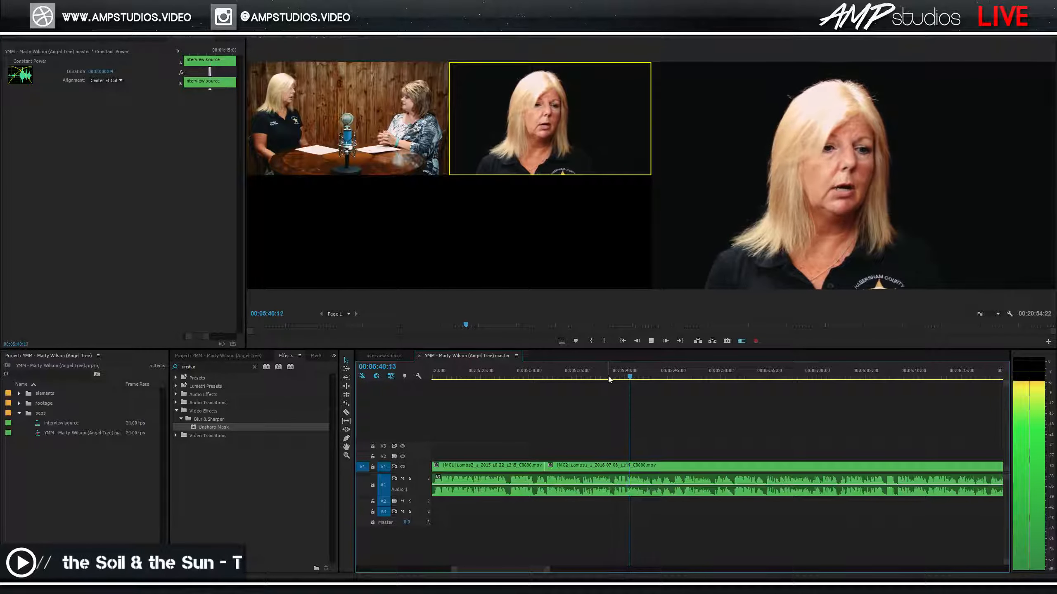
pyautogui.click(599, 367)
pyautogui.press('=')
pyautogui.press('space')
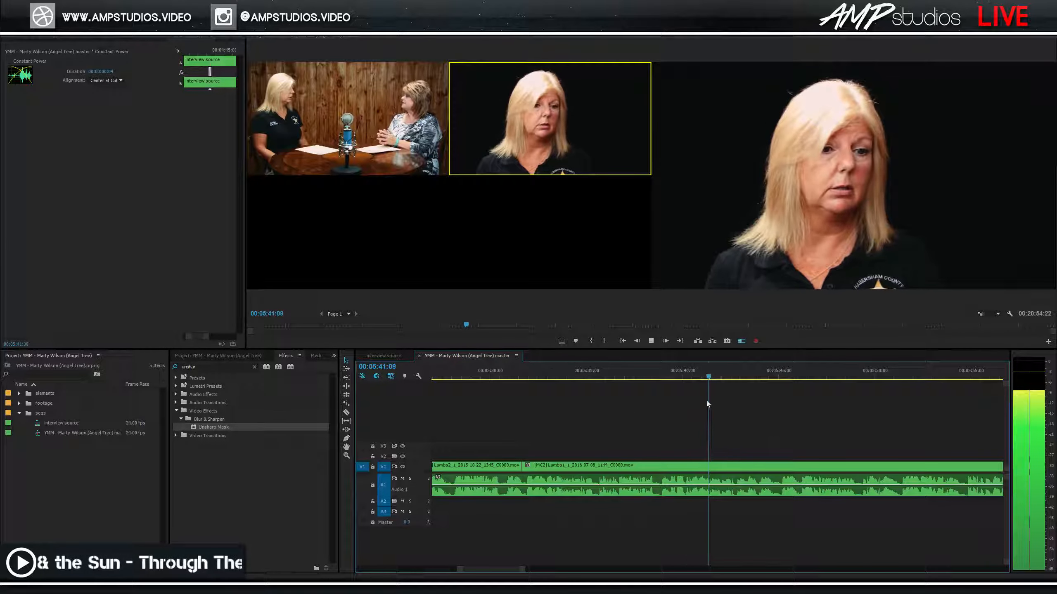
pyautogui.click(679, 379)
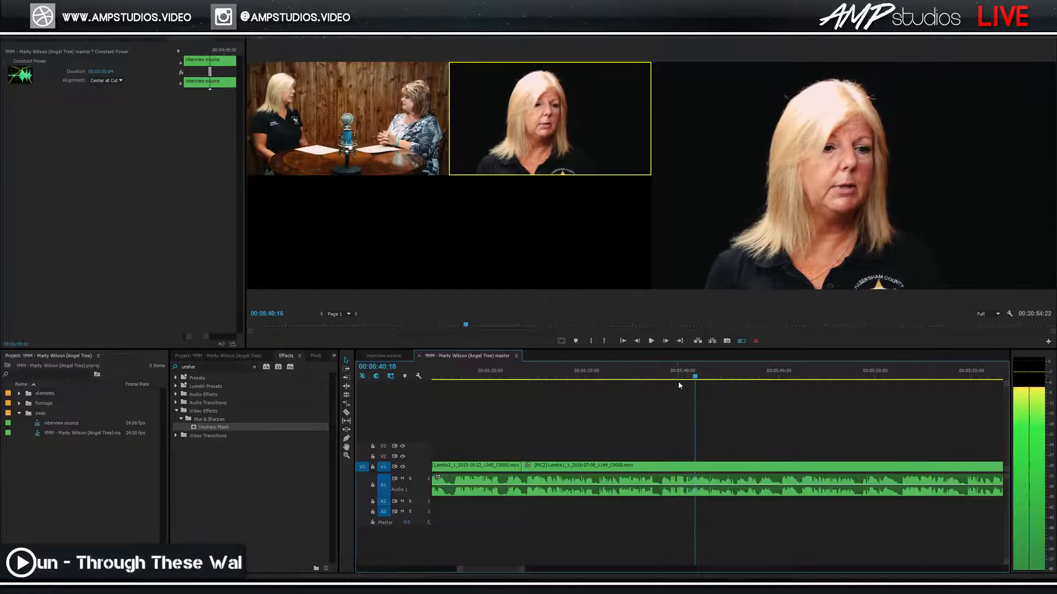
pyautogui.press('space')
pyautogui.click(661, 387)
pyautogui.click(647, 378)
pyautogui.press('space')
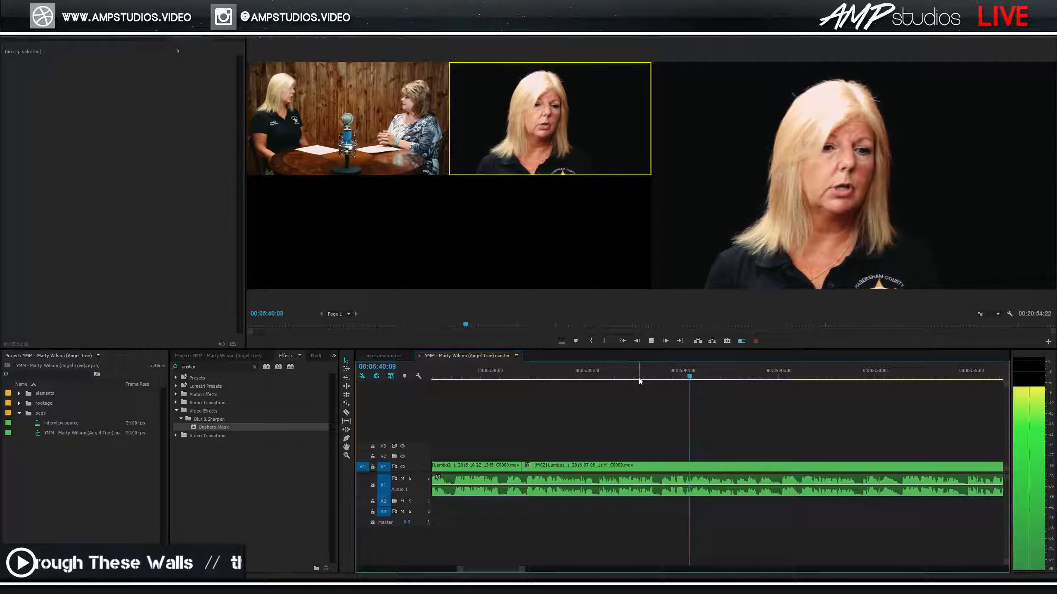
pyautogui.click(670, 379)
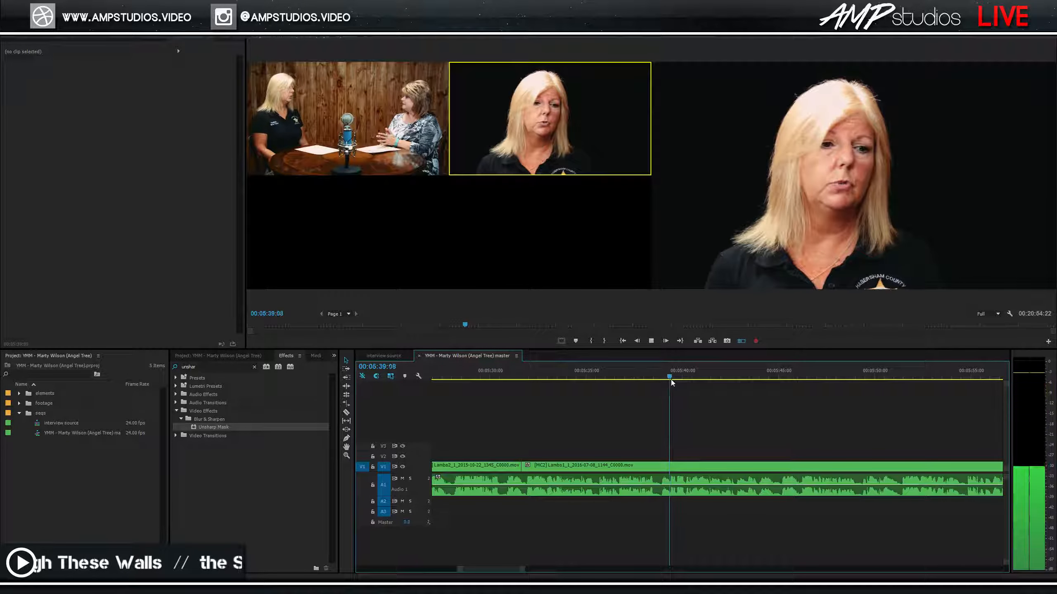
pyautogui.press('=')
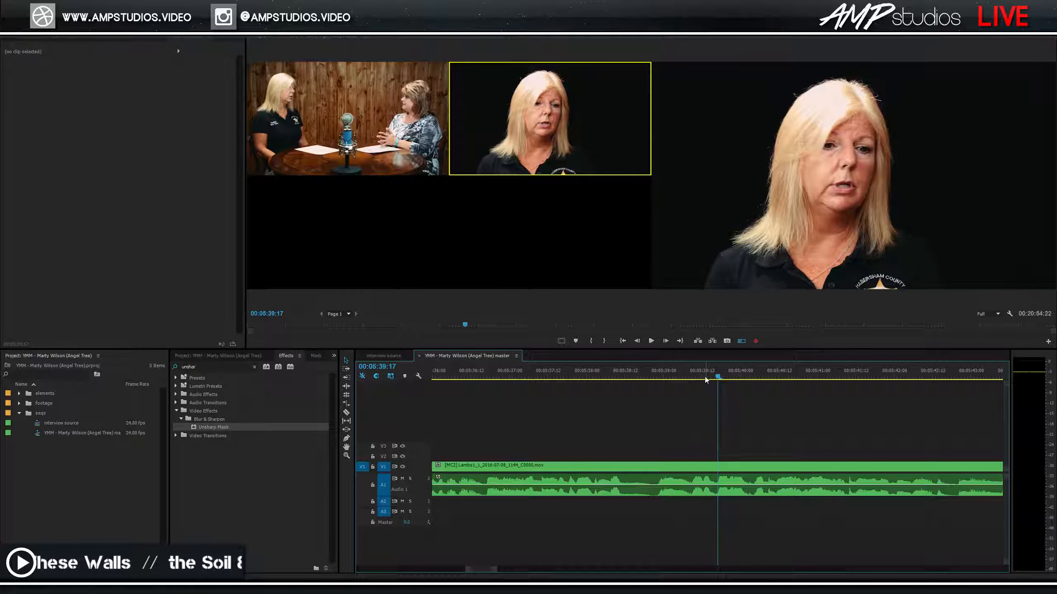
# Split at 5:39 and 5:40, ripple-delete the piece between, and set the next clip to wide MC1.
pyautogui.hotkey('ctrl', 'k')
pyautogui.moveTo(715, 382); pyautogui.dragTo(754, 385)
pyautogui.hotkey('ctrl', 'k')
pyautogui.hotkey('shift', 'Delete')
pyautogui.press('Up')
pyautogui.press('1')
# Replay the new cut back to the wide two-shot.
pyautogui.click(680, 378)
pyautogui.press('space')
pyautogui.moveTo(688, 377); pyautogui.dragTo(673, 374)
pyautogui.press('space')
pyautogui.press('space')
# Add a Constant Power audio crossfade at the cut, shorten it to 6 frames, and listen across it.
pyautogui.moveTo(723, 517); pyautogui.dragTo(696, 482)
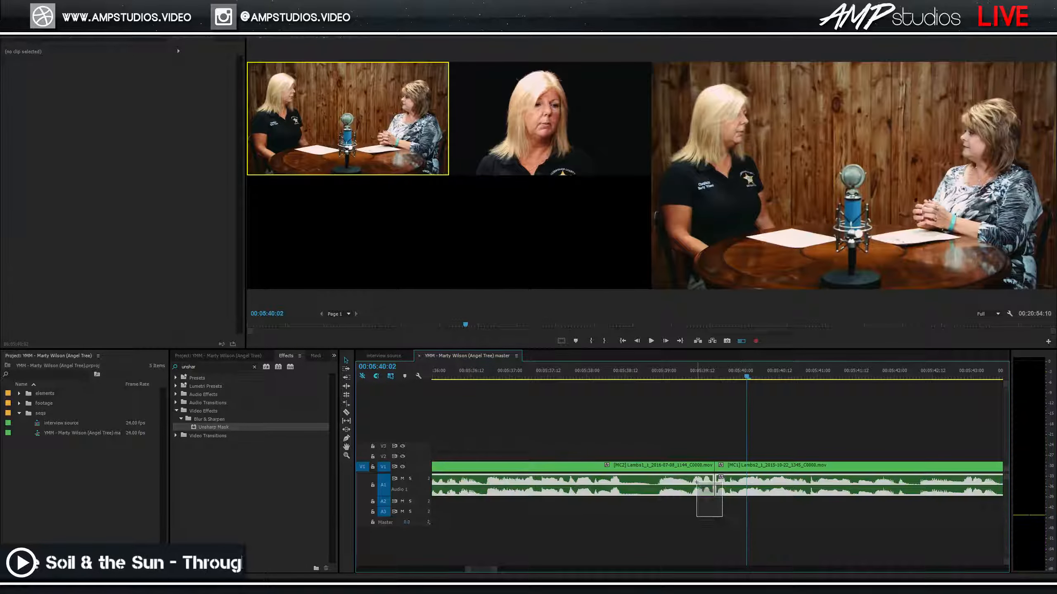
pyautogui.click(742, 488)
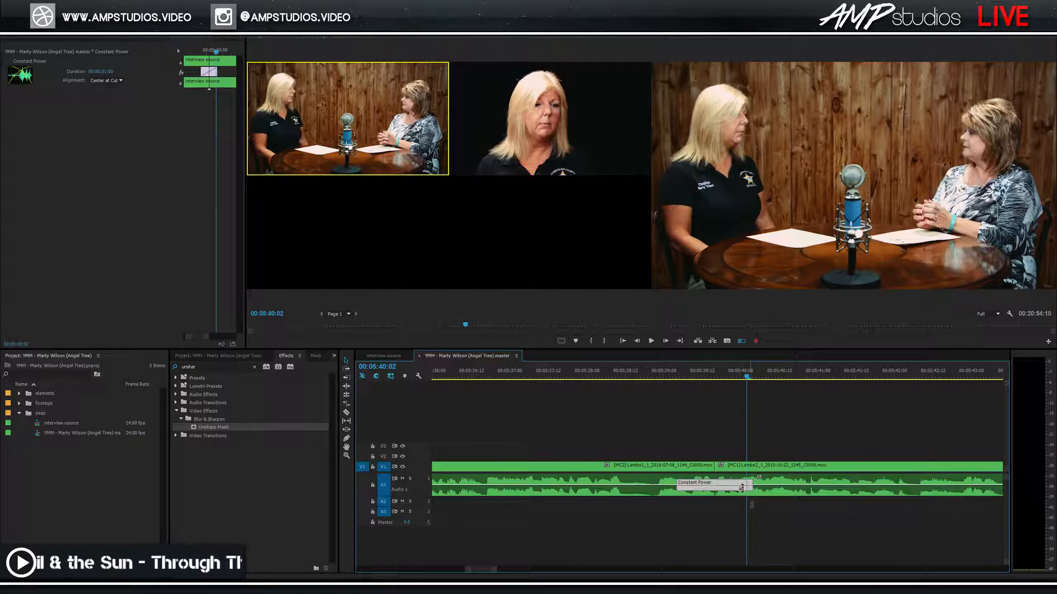
pyautogui.moveTo(716, 491); pyautogui.dragTo(723, 489)
pyautogui.click(666, 376)
pyautogui.press('space')
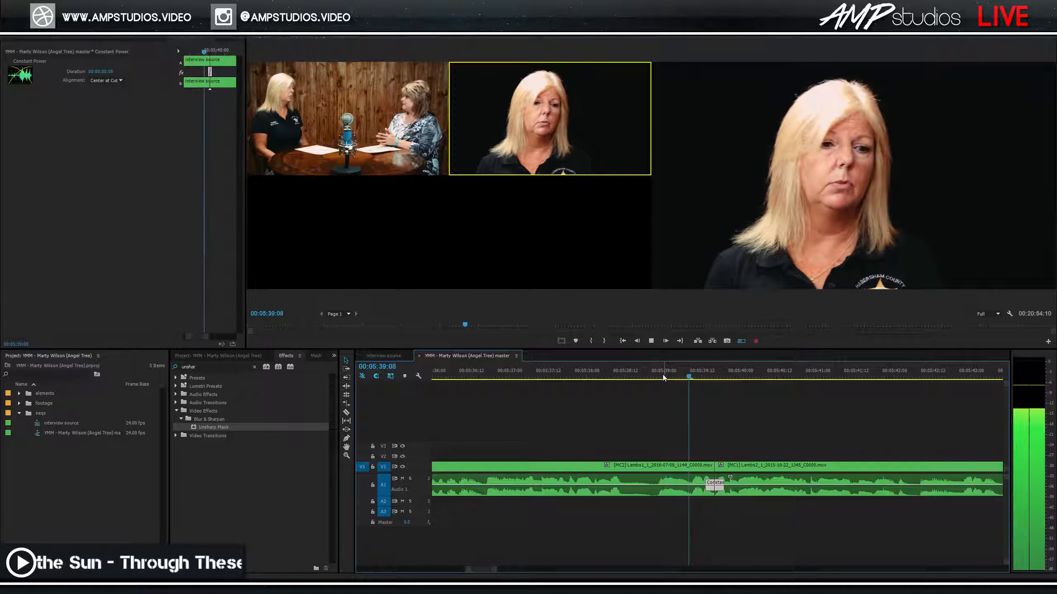
pyautogui.click(703, 377)
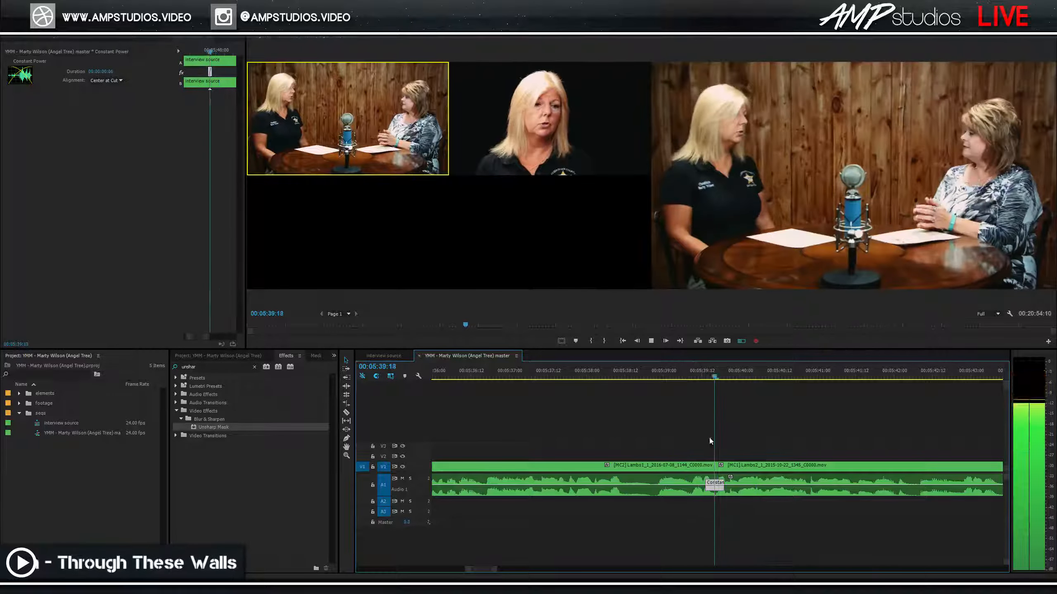
pyautogui.press('space')
# Trim the audio crossfade to 2 frames and save the project.
pyautogui.moveTo(715, 488); pyautogui.dragTo(712, 474)
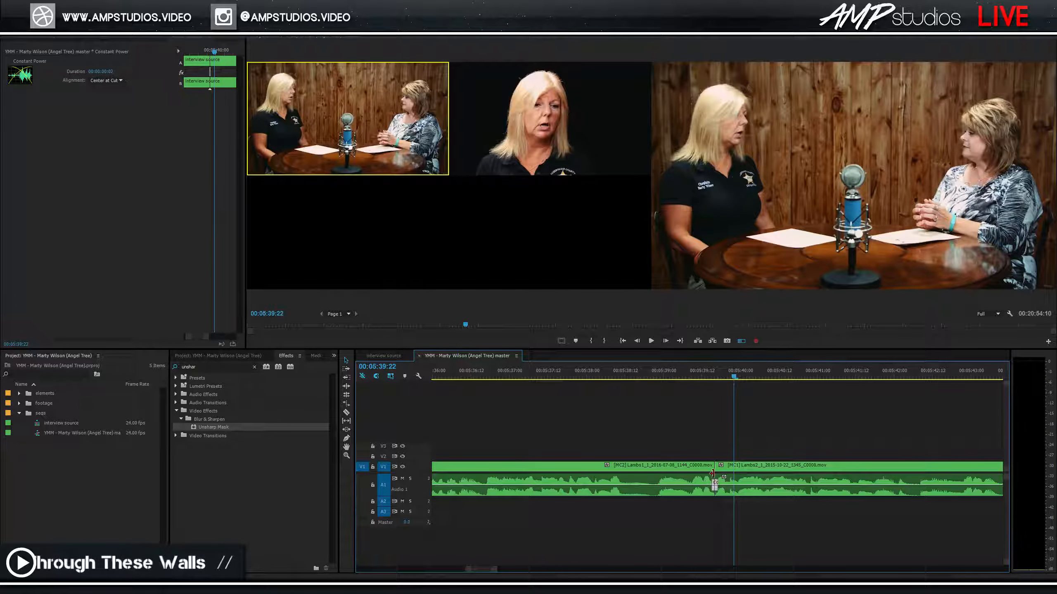
pyautogui.click(698, 376)
pyautogui.press('space')
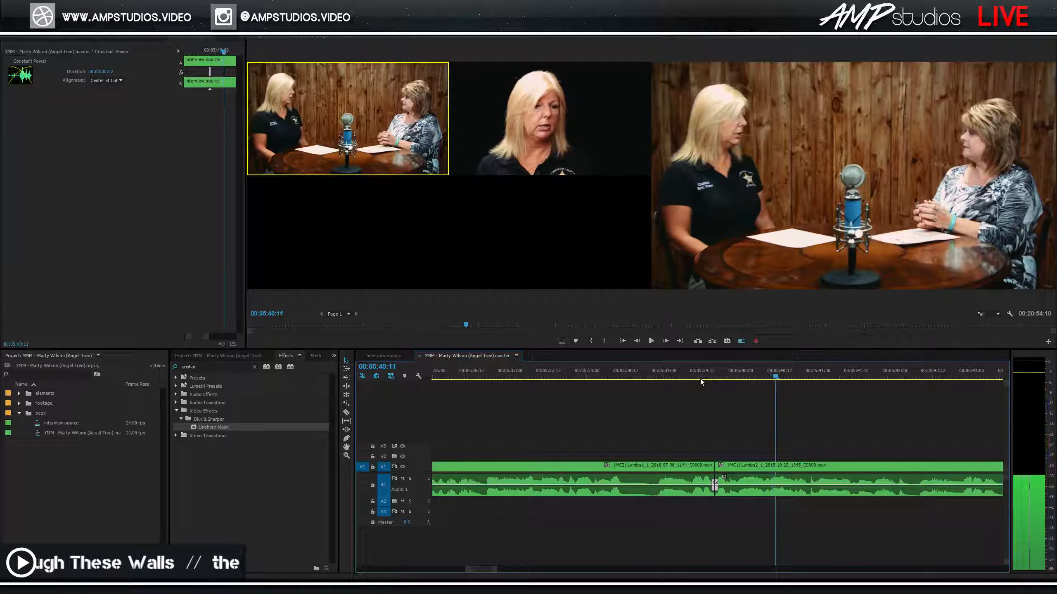
pyautogui.hotkey('ctrl', 's')
pyautogui.press('space')
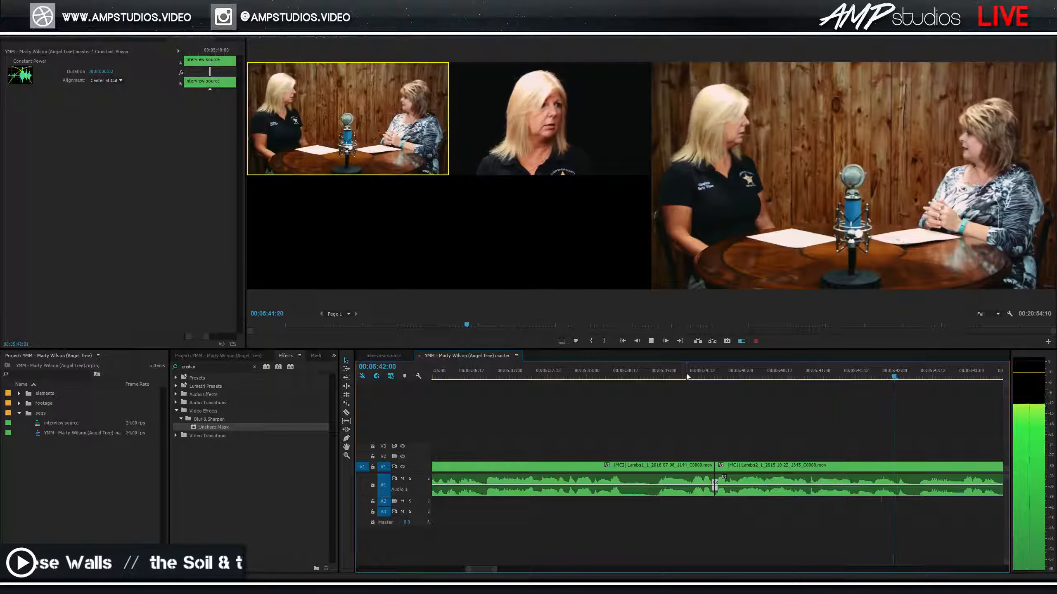
# Zoom out and cut to the close-up and back to the wide shot around 5:44.
pyautogui.press('-')
pyautogui.press('-')
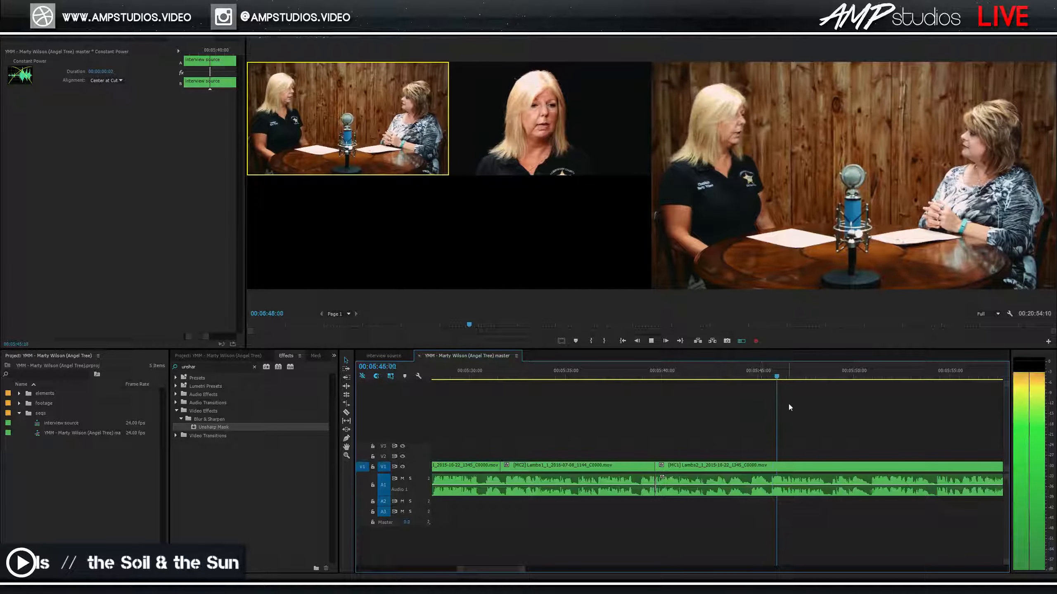
pyautogui.click(681, 374)
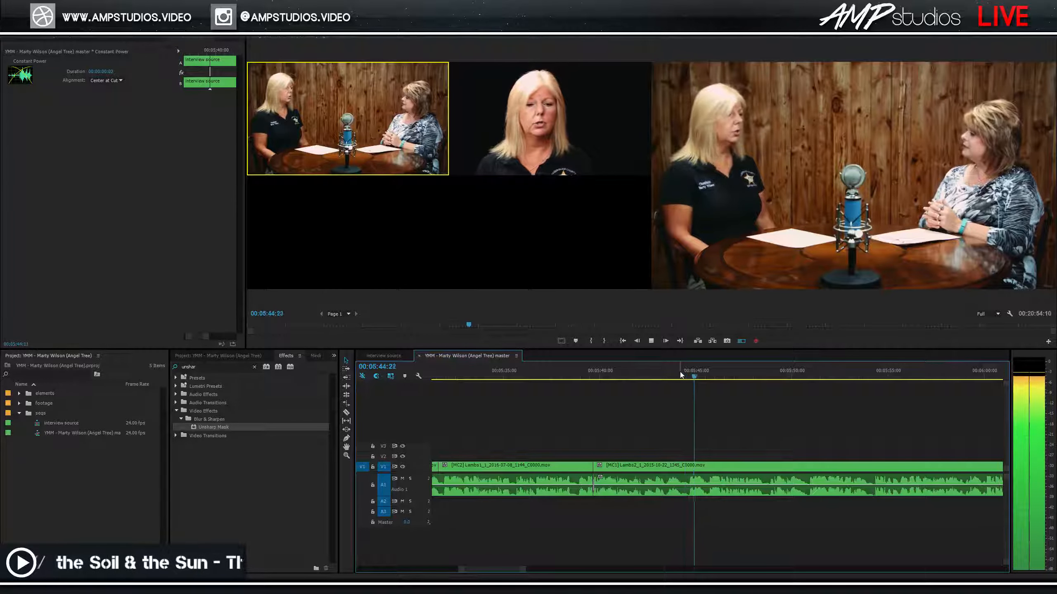
pyautogui.press('2')
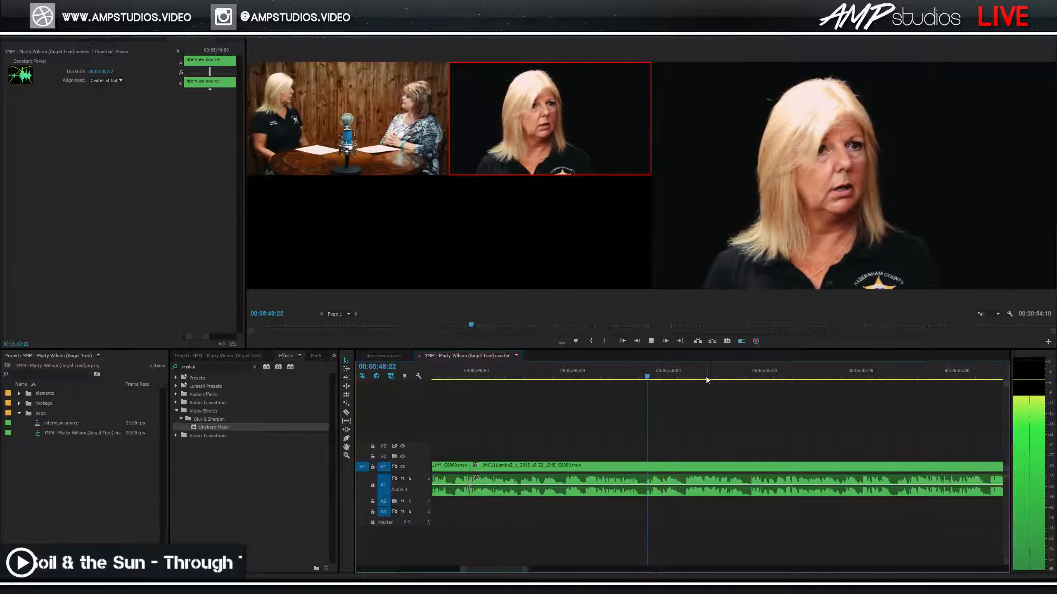
pyautogui.press('1')
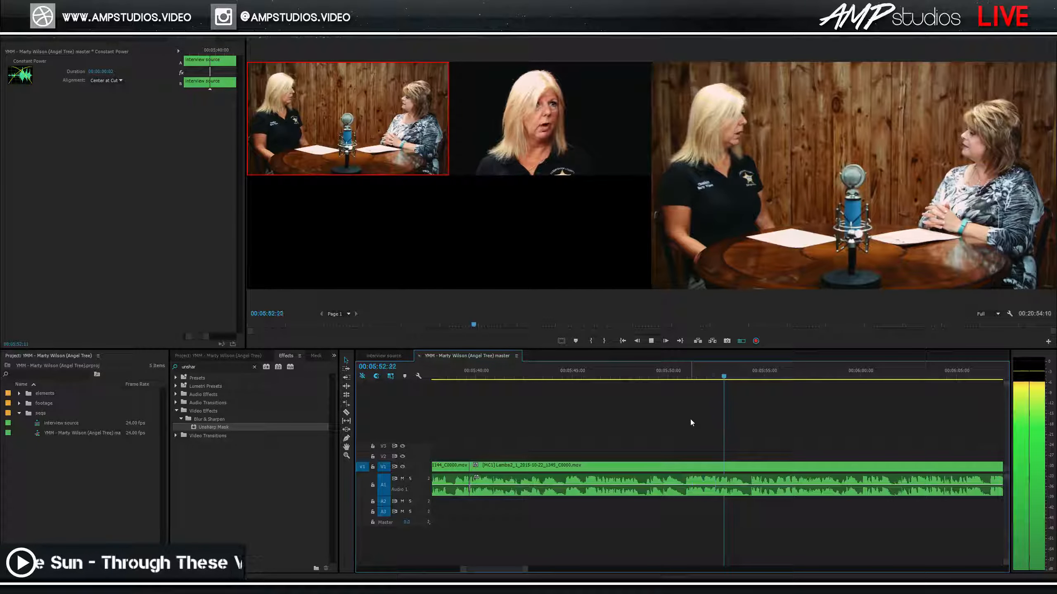
pyautogui.press('space')
pyautogui.click(666, 376)
pyautogui.press('space')
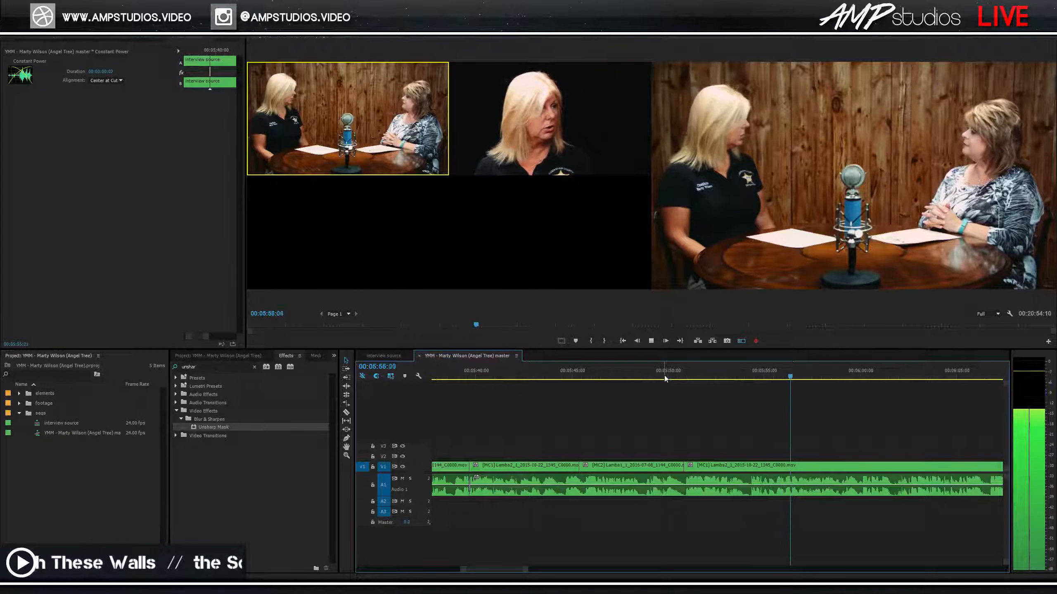
# Cut to the close-up angle at about 06:09.
pyautogui.scroll(-6, 824, 418)
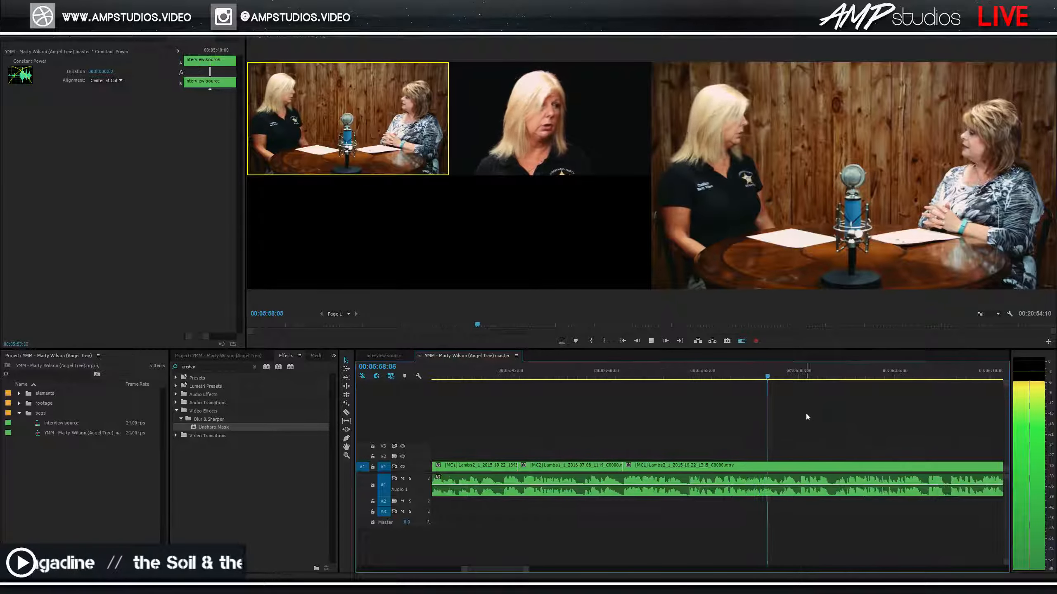
pyautogui.scroll(-1, 787, 420)
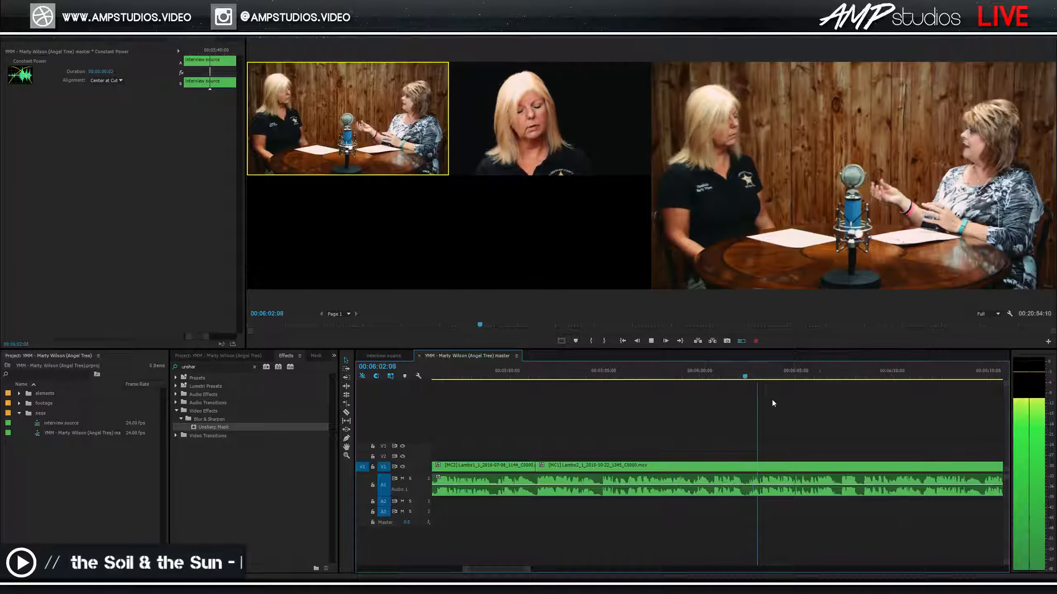
pyautogui.scroll(-2, 762, 397)
pyautogui.scroll(-1, 728, 392)
pyautogui.scroll(-1, 739, 399)
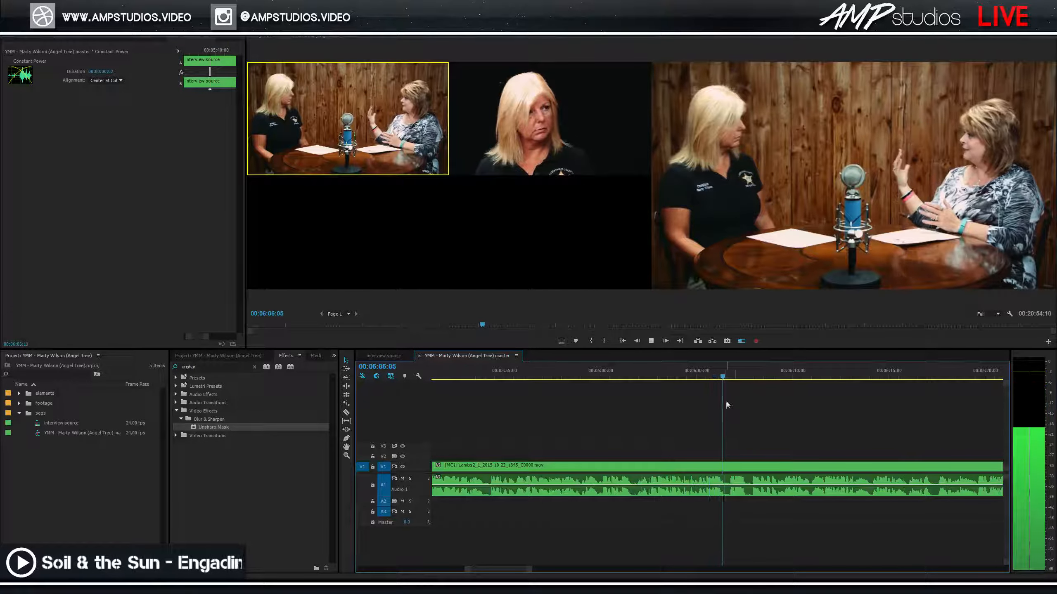
pyautogui.scroll(-1, 752, 408)
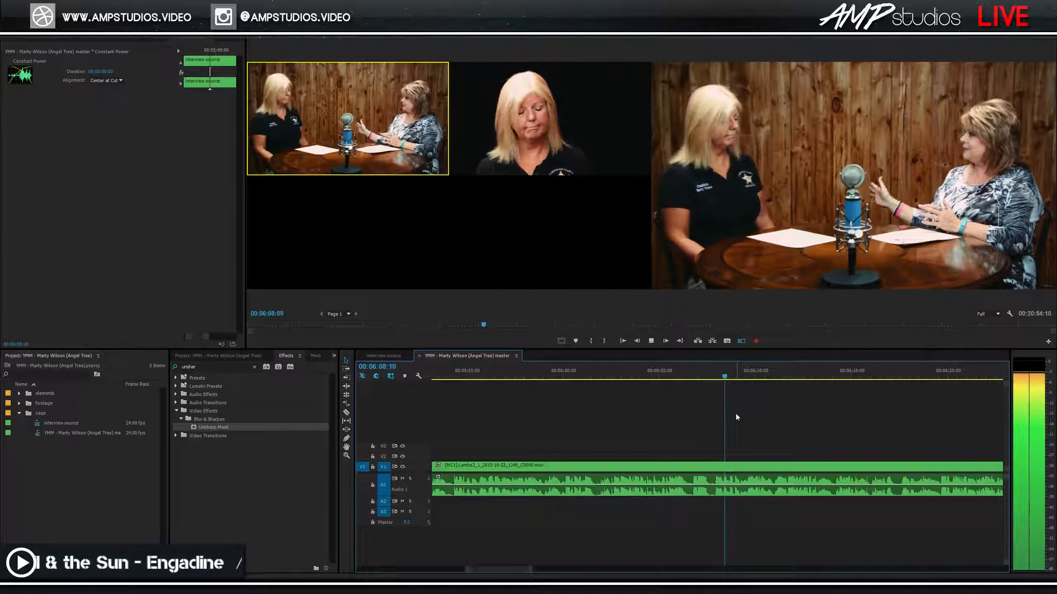
pyautogui.click(728, 375)
pyautogui.press('2')
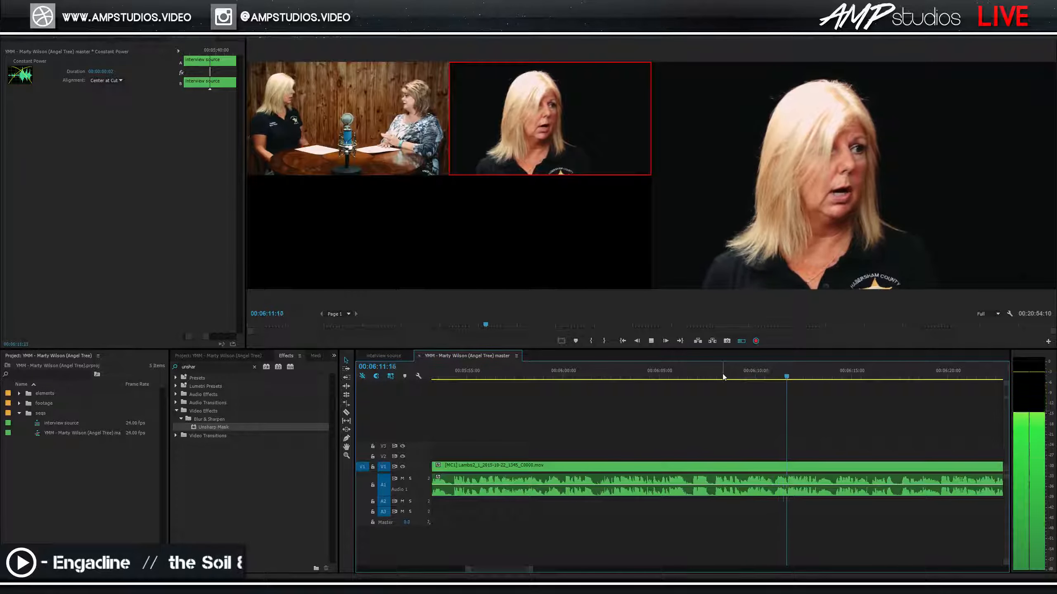
pyautogui.press('space')
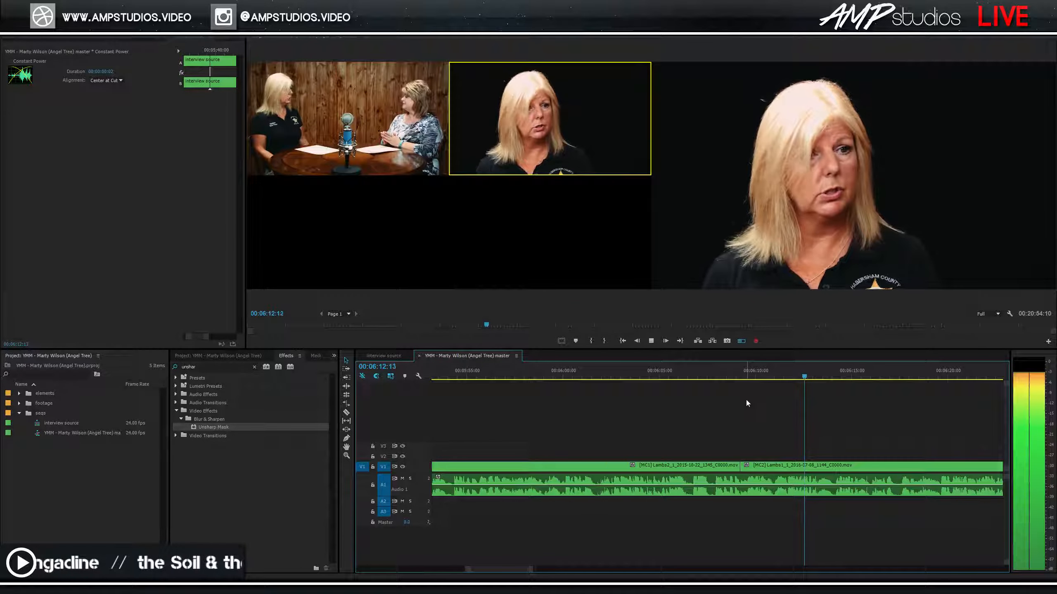
# Review from 06:08 and move the wide/close-up cut earlier.
pyautogui.click(705, 376)
pyautogui.press('space')
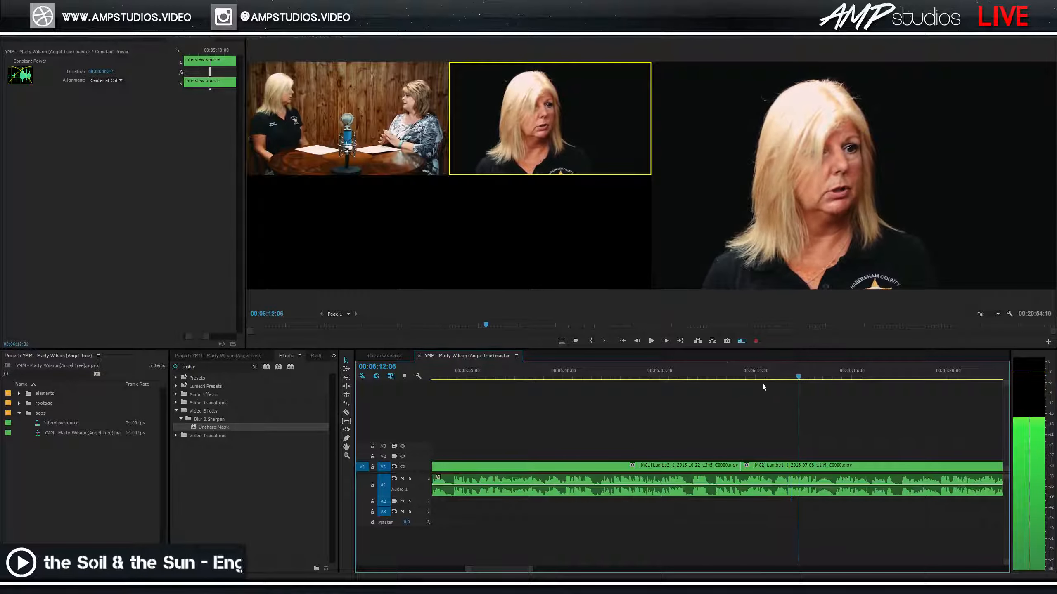
pyautogui.click(720, 377)
pyautogui.click(696, 378)
pyautogui.press('space')
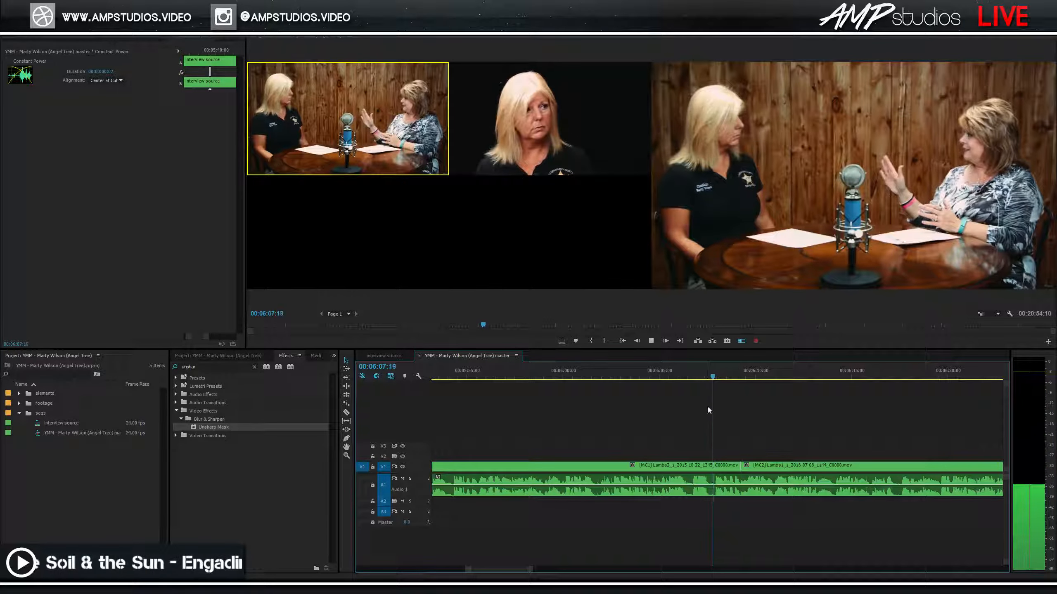
pyautogui.press('space')
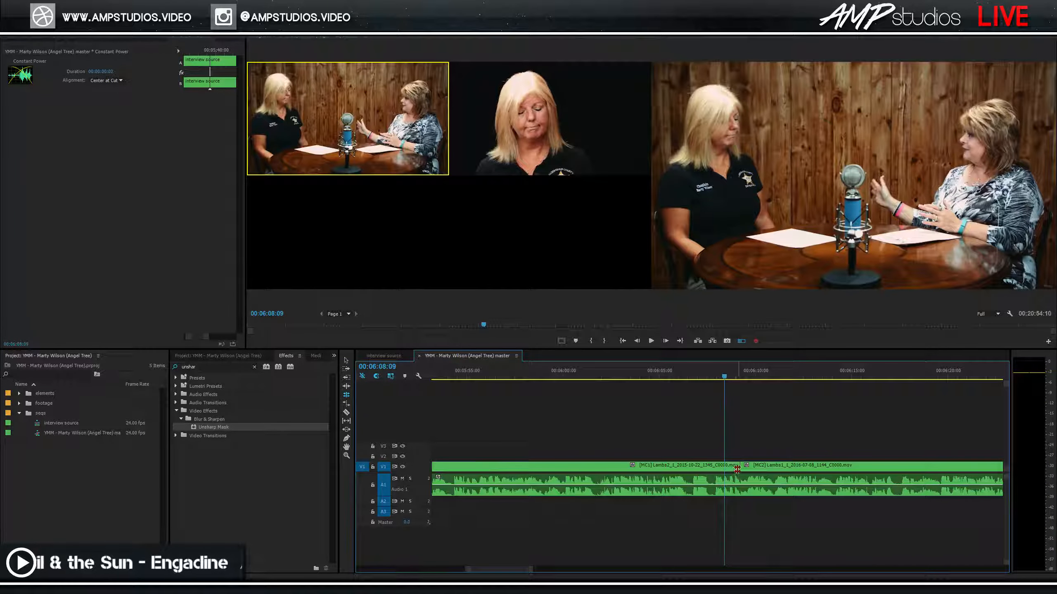
pyautogui.moveTo(724, 469); pyautogui.dragTo(711, 474)
pyautogui.press('v')
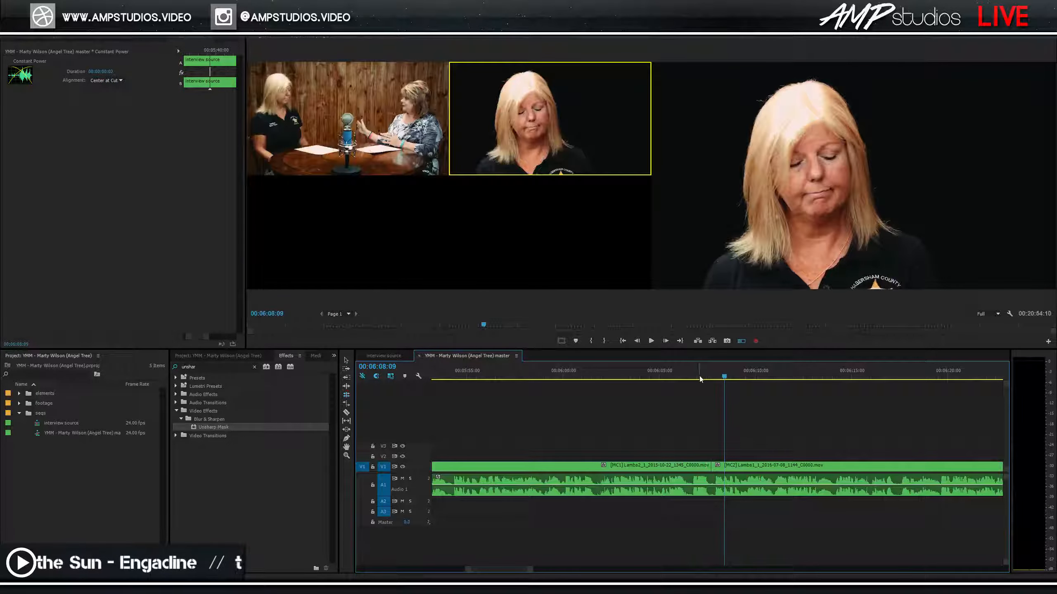
# Recut the angles: close-up at 06:07:13, then back to wide near 06:11.
pyautogui.click(701, 378)
pyautogui.press('space')
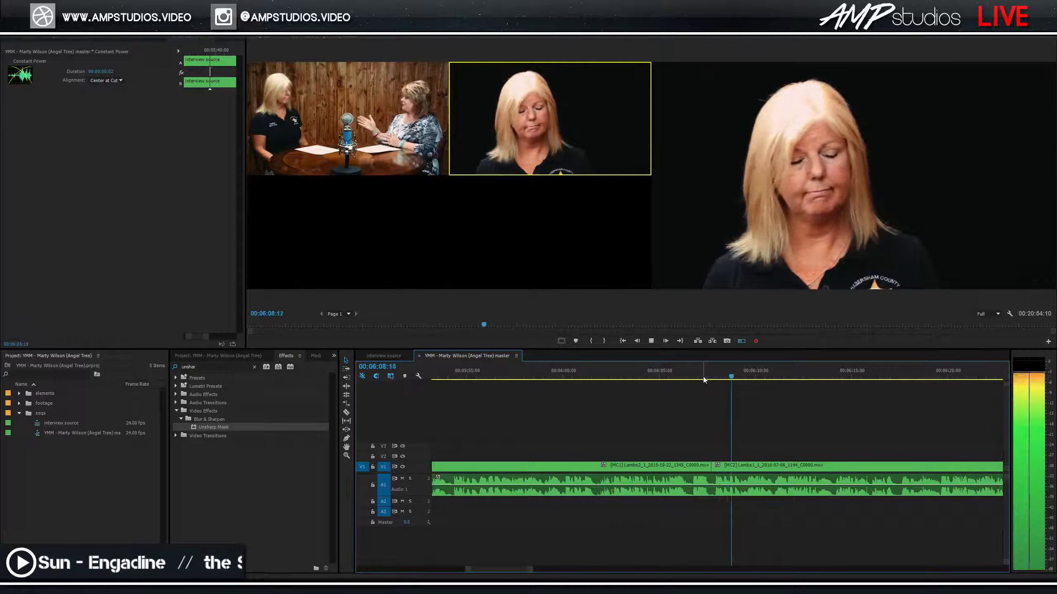
pyautogui.press('1')
pyautogui.click(705, 374)
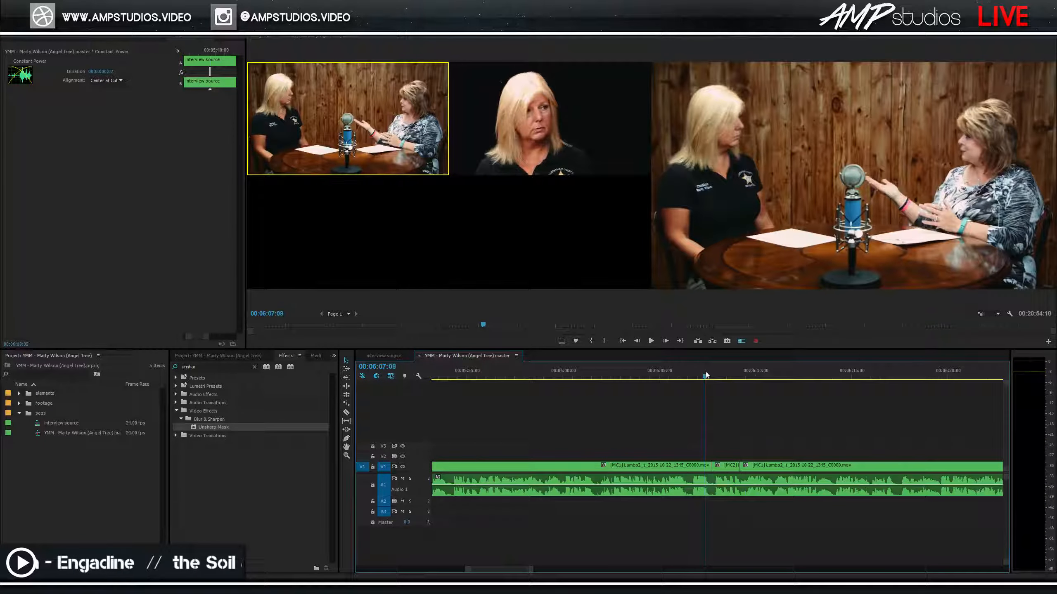
pyautogui.press('2')
pyautogui.press('space')
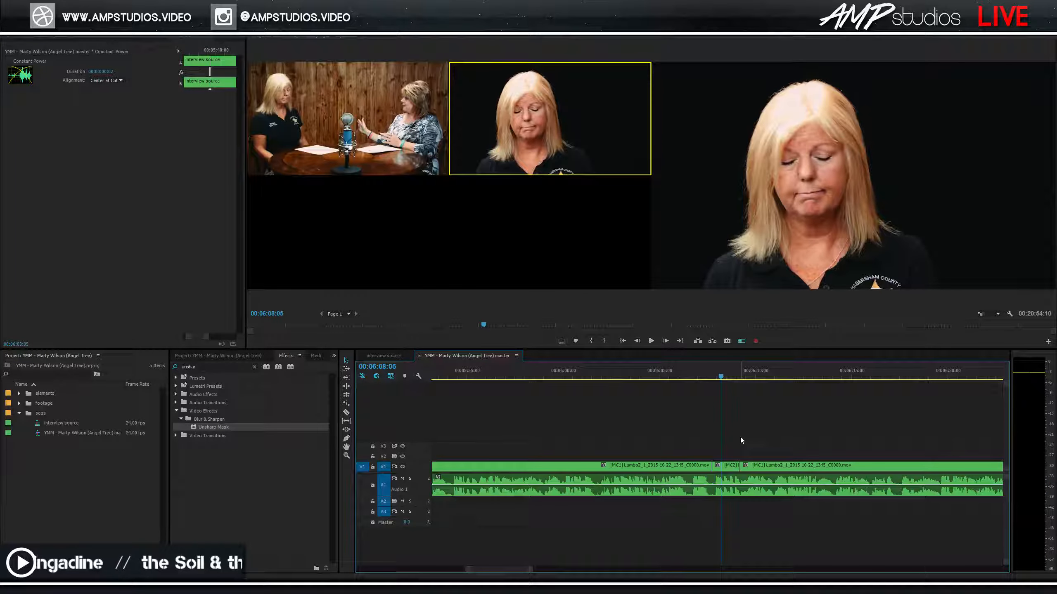
pyautogui.press('space')
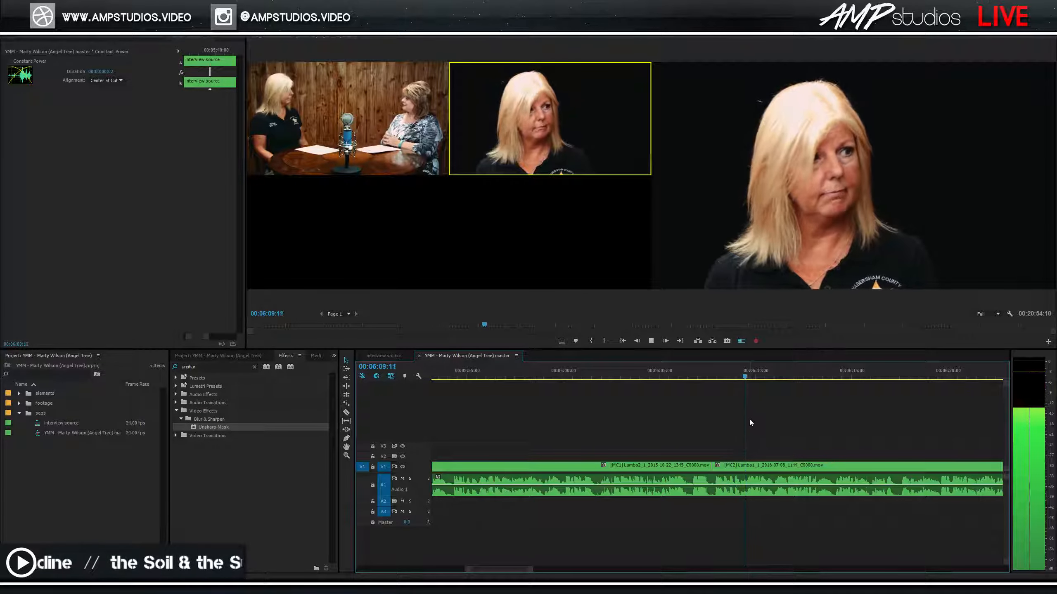
pyautogui.press('1')
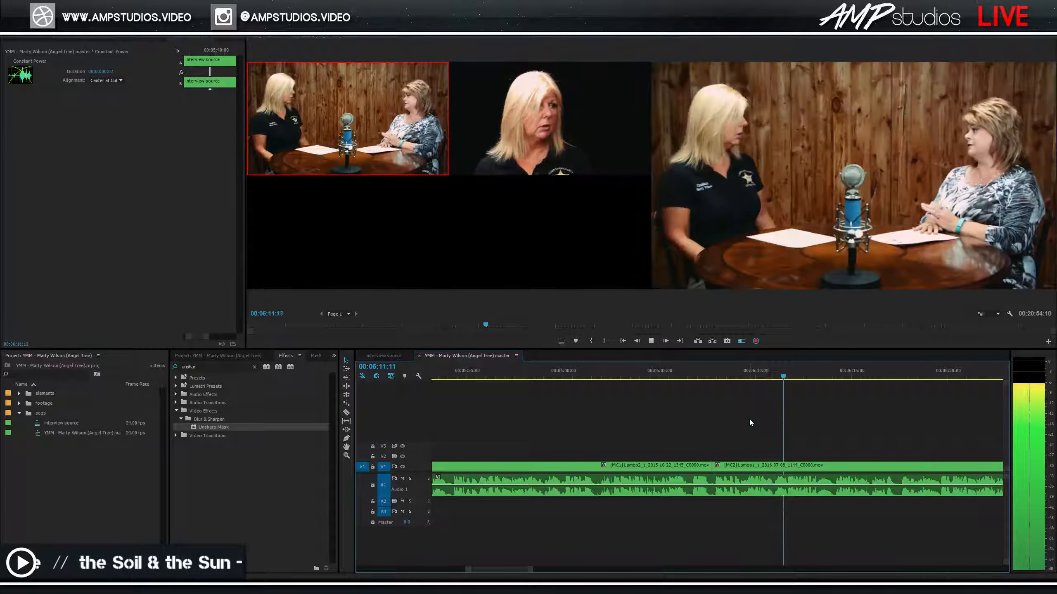
pyautogui.press('space')
# Review the cuts between 06:06 and 06:12 and save the project.
pyautogui.moveTo(702, 379); pyautogui.dragTo(687, 379)
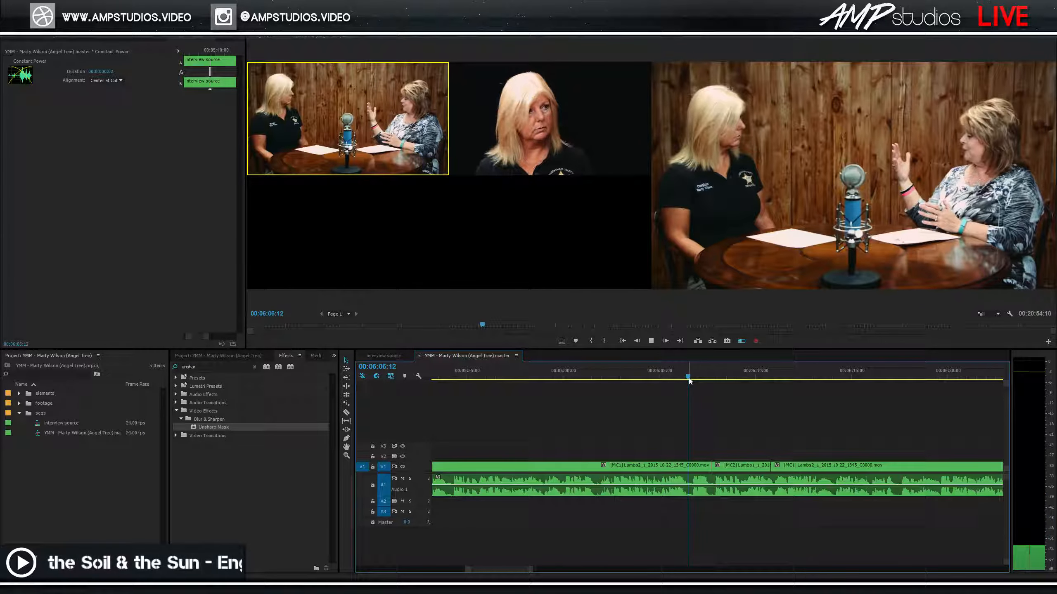
pyautogui.press('space')
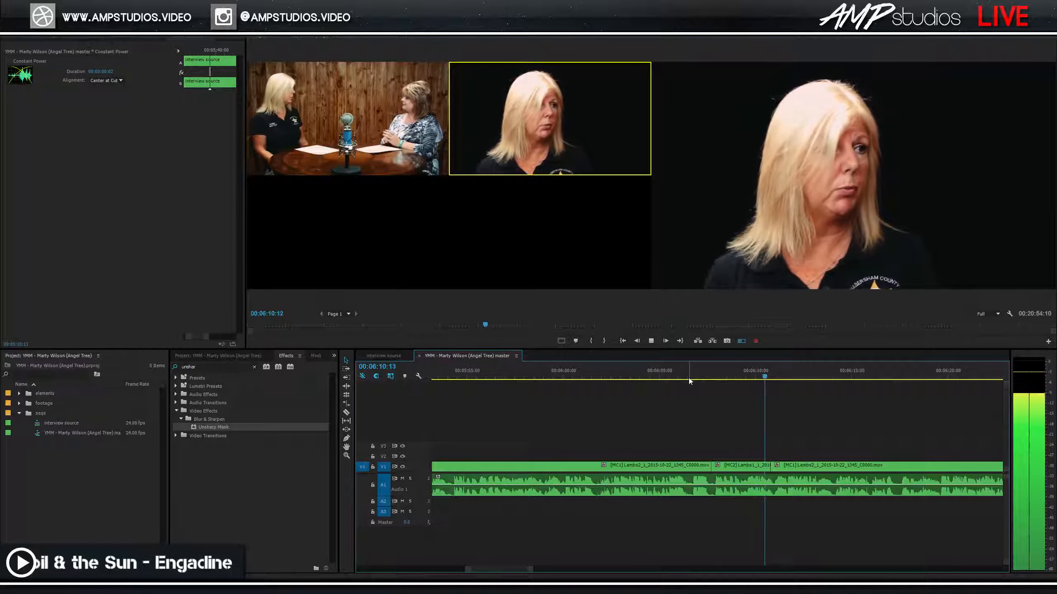
pyautogui.hotkey('ctrl', 's')
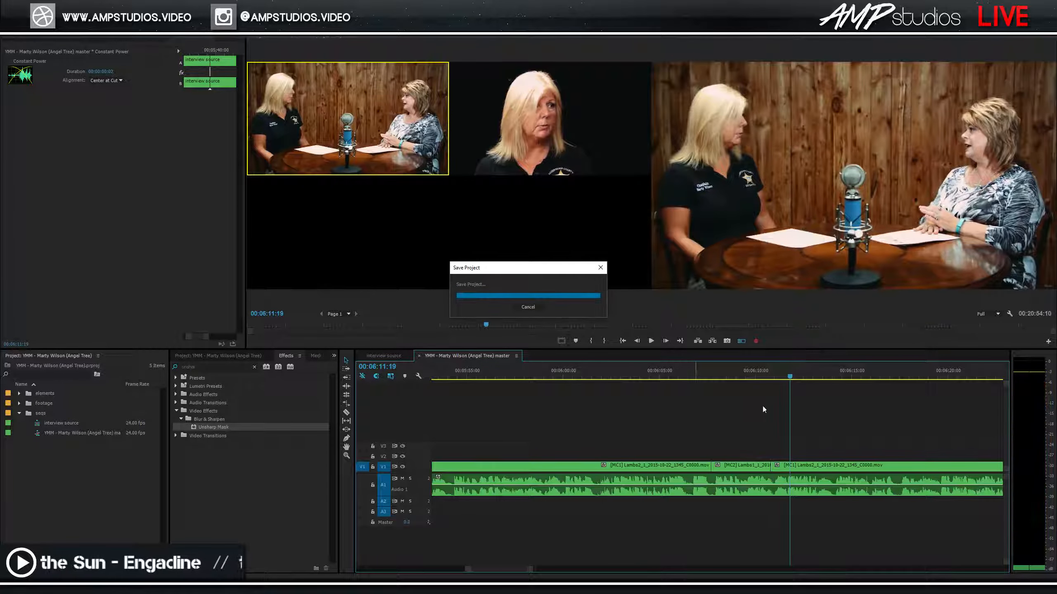
pyautogui.click(699, 380)
pyautogui.press('space')
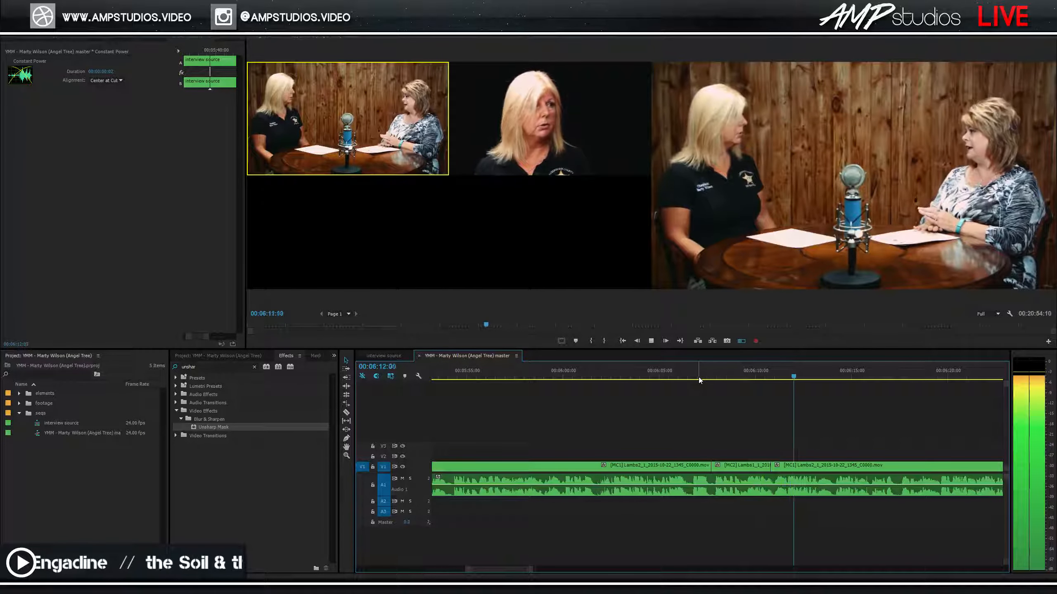
pyautogui.press('space')
pyautogui.hotkey('ctrl', 's')
# Roll the MC1/MC2 edit point near 06:08:13 later with the Rolling Edit tool.
pyautogui.click(720, 376)
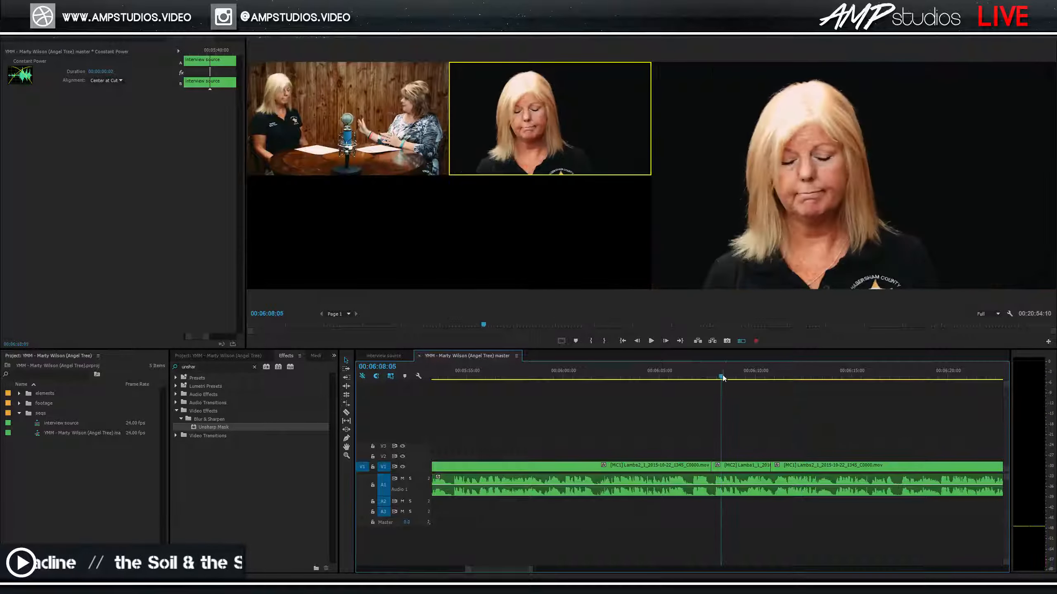
pyautogui.press('space')
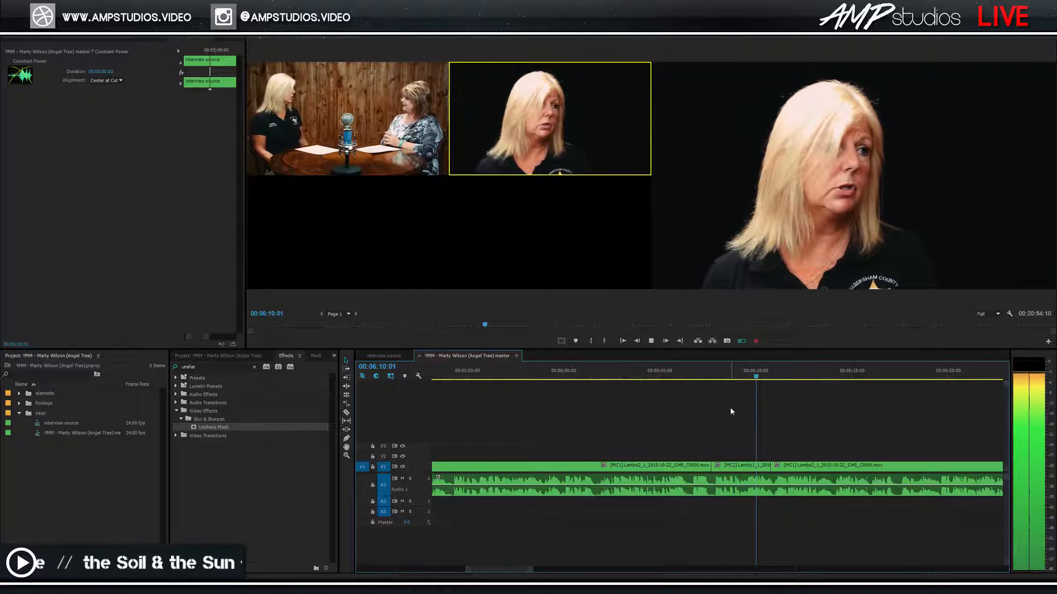
pyautogui.click(725, 378)
pyautogui.press('n')
pyautogui.moveTo(712, 466); pyautogui.dragTo(737, 466)
pyautogui.press('space')
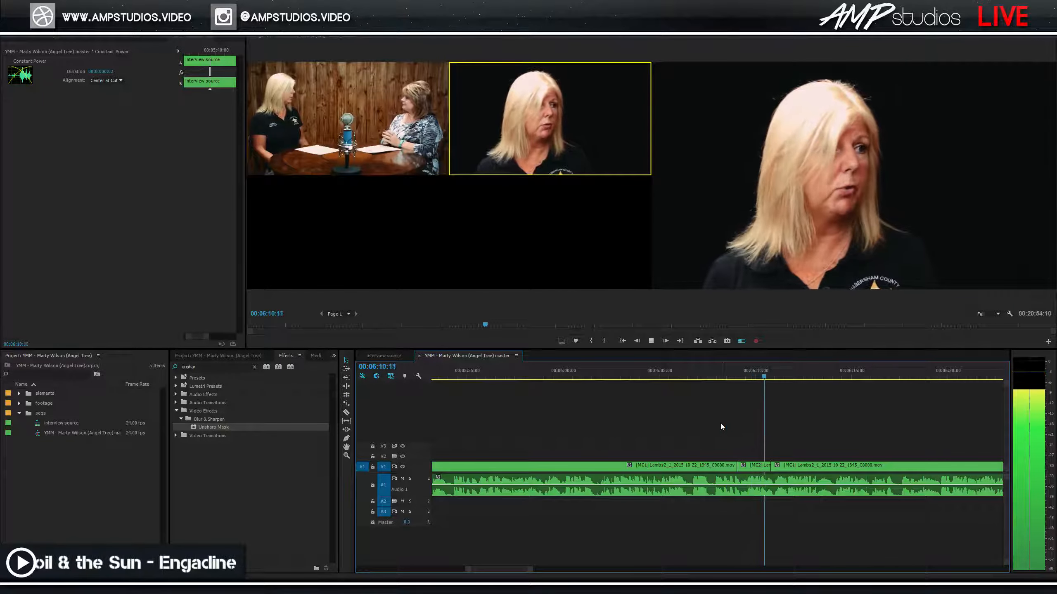
pyautogui.press('space')
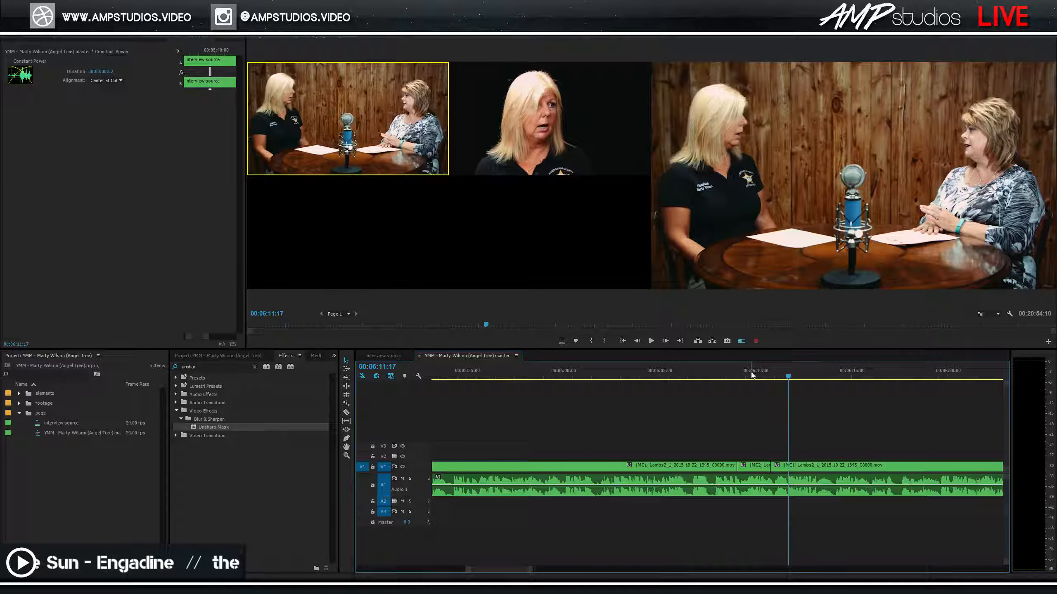
# Review from 06:06:16, switching to the wide angle and then the close-up.
pyautogui.moveTo(752, 376); pyautogui.dragTo(692, 379)
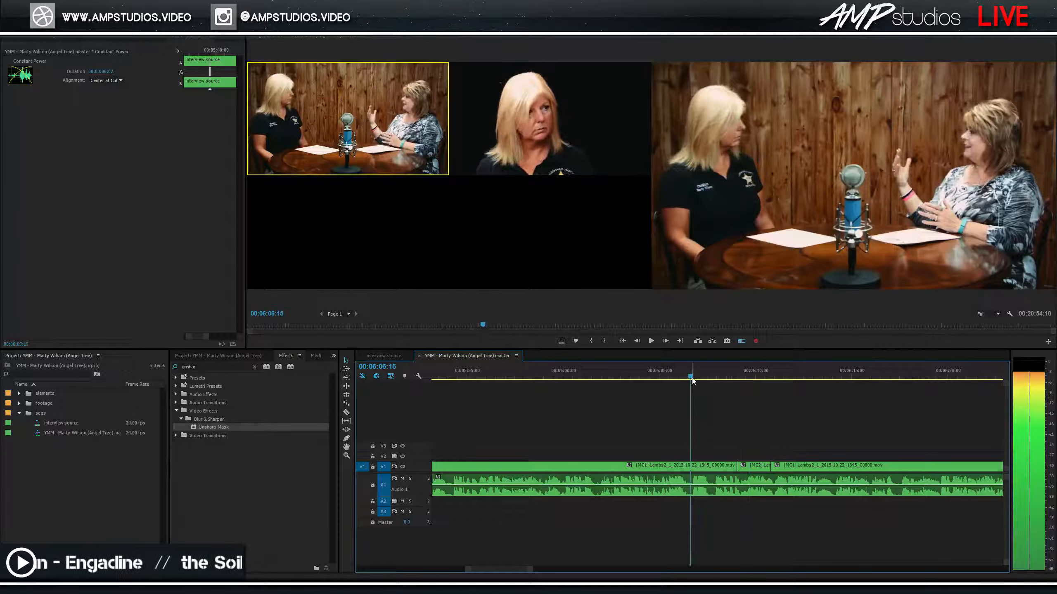
pyautogui.press('space')
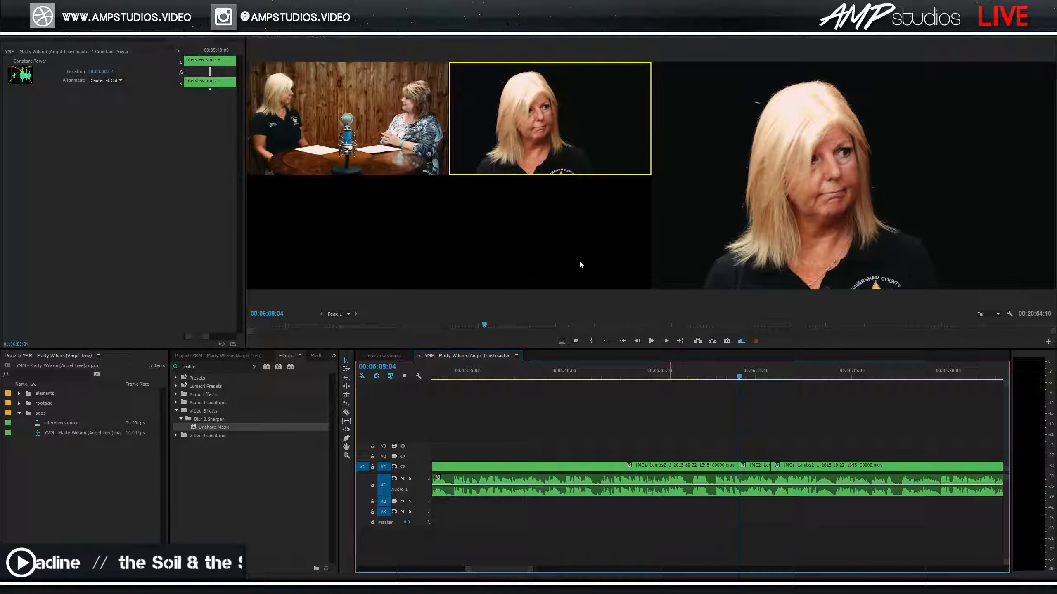
pyautogui.click(395, 145)
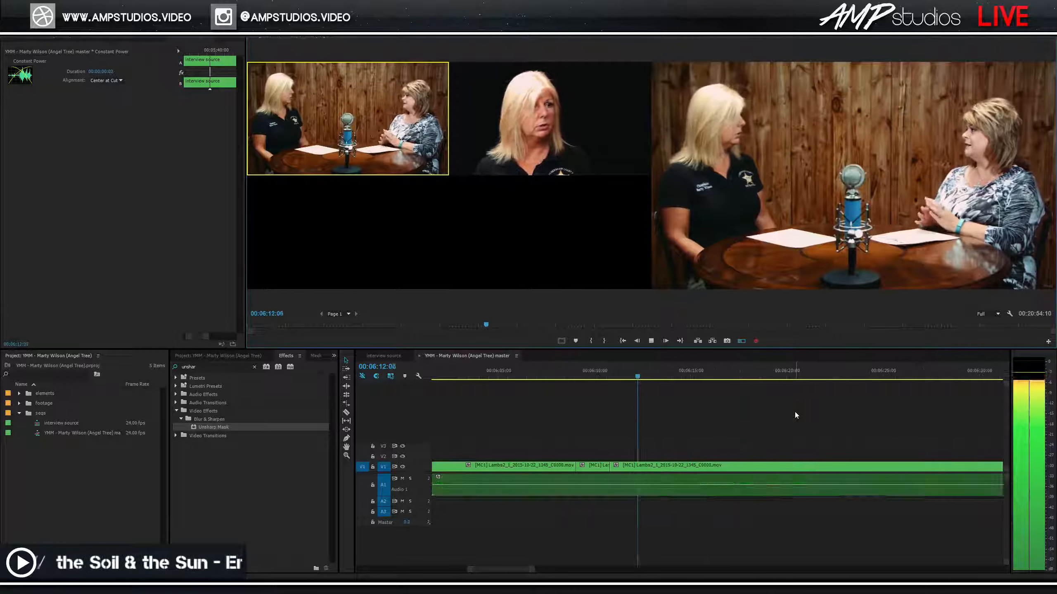
pyautogui.press('2')
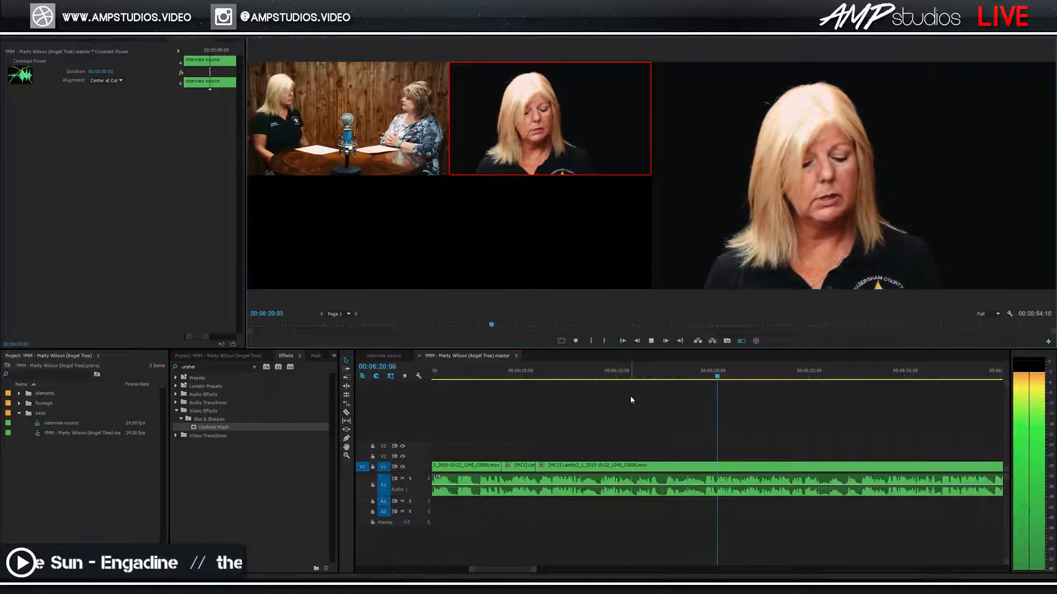
# Cut back to the wide angle and play on to 6:45, zooming the timeline out.
pyautogui.scroll(-8, 719, 434)
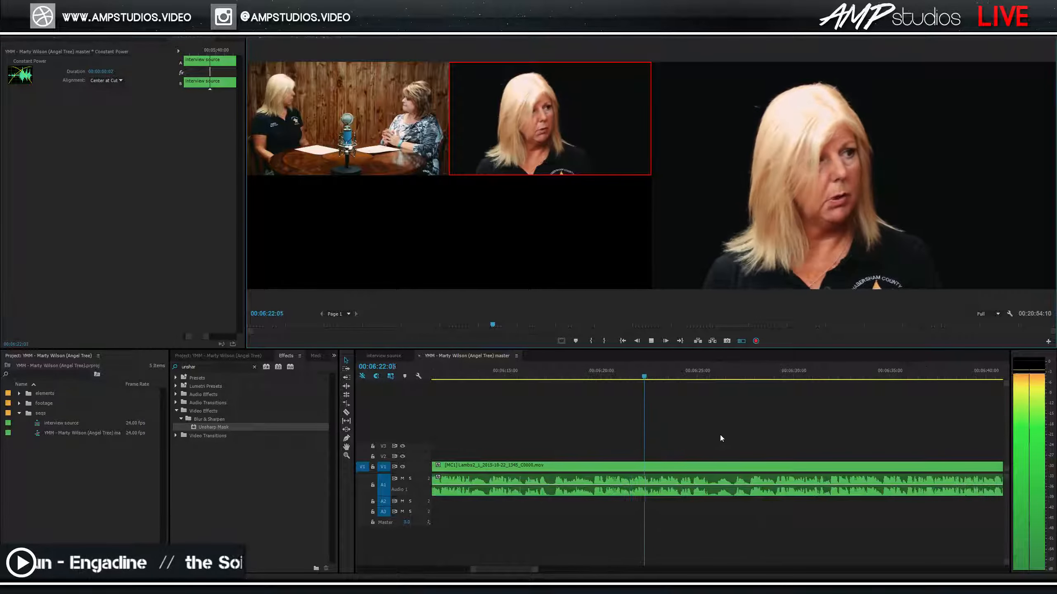
pyautogui.scroll(-2, 720, 435)
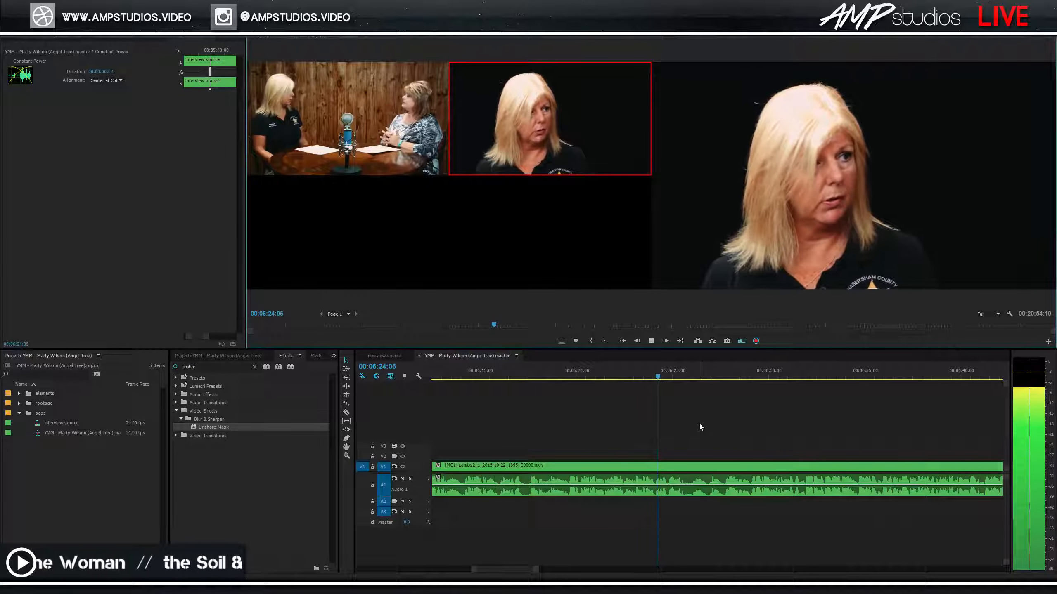
pyautogui.press('1')
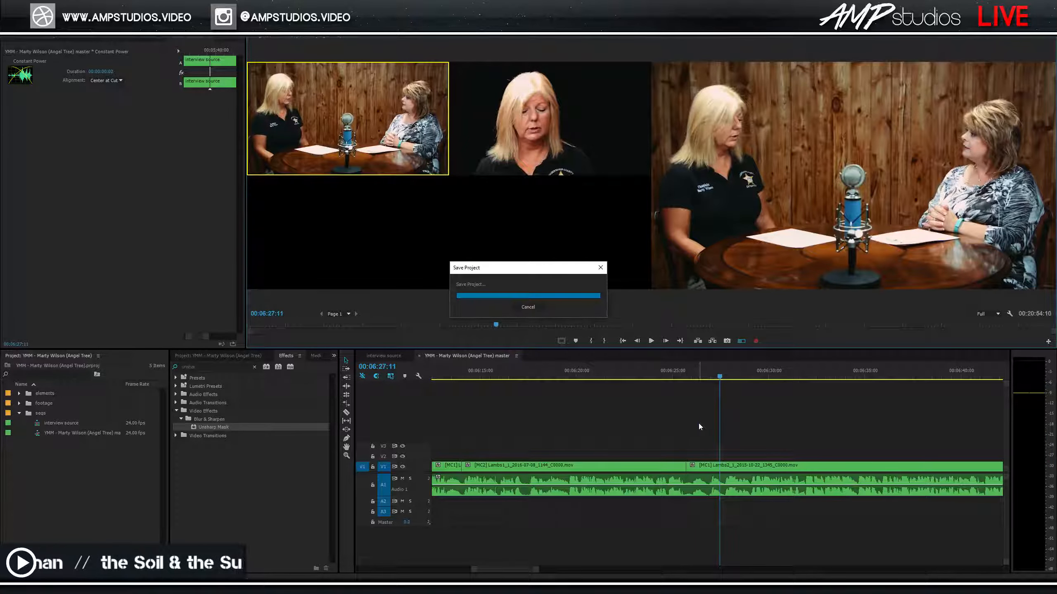
pyautogui.press('space')
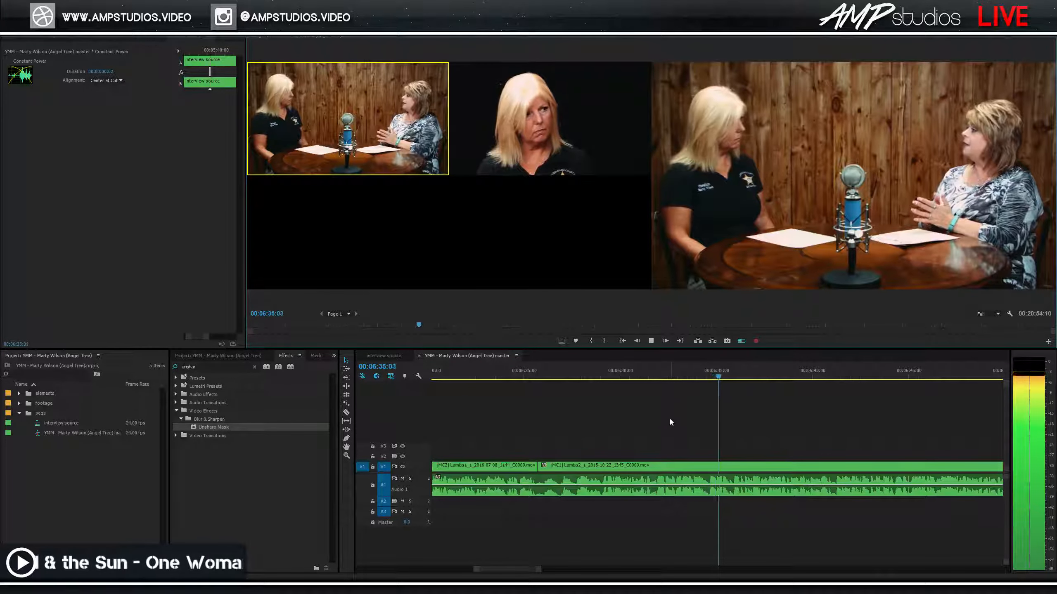
pyautogui.press('space')
pyautogui.press('-')
pyautogui.press('space')
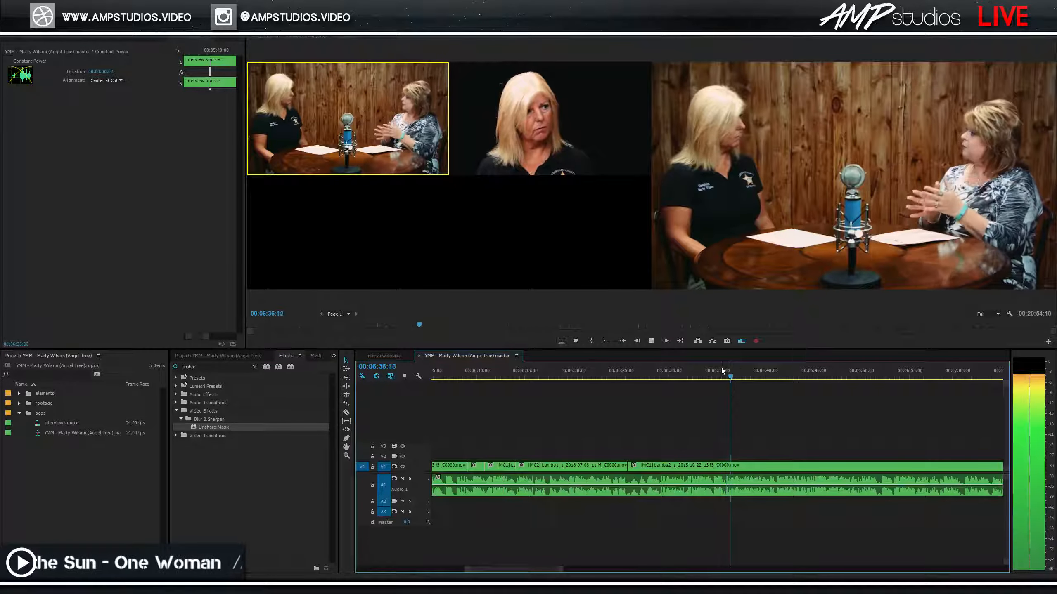
pyautogui.scroll(-3, 813, 423)
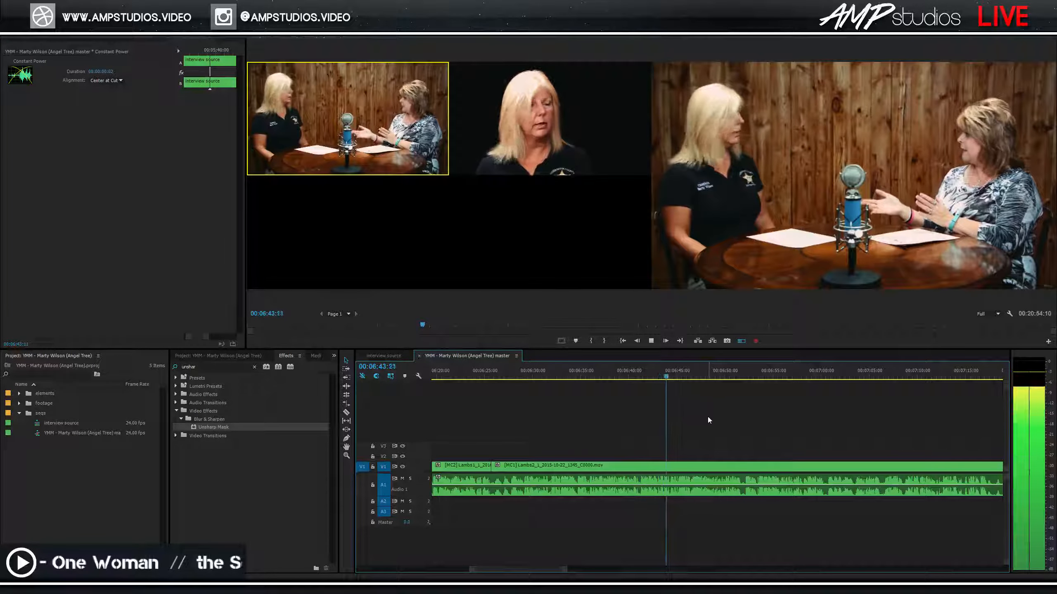
pyautogui.press('space')
# Switch to the close-up angle at about 6:45:22.
pyautogui.click(671, 374)
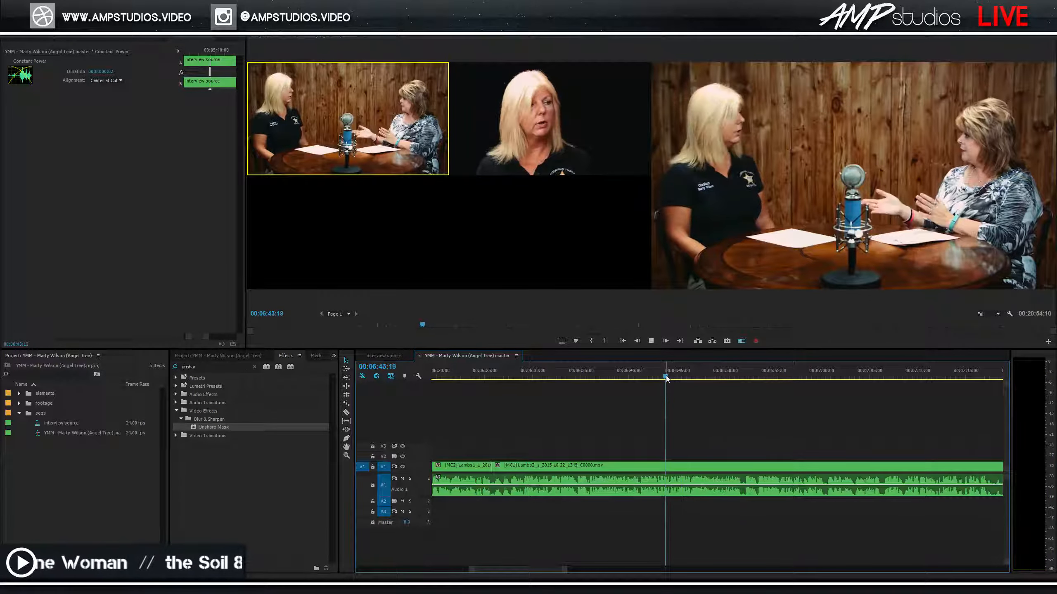
pyautogui.press('space')
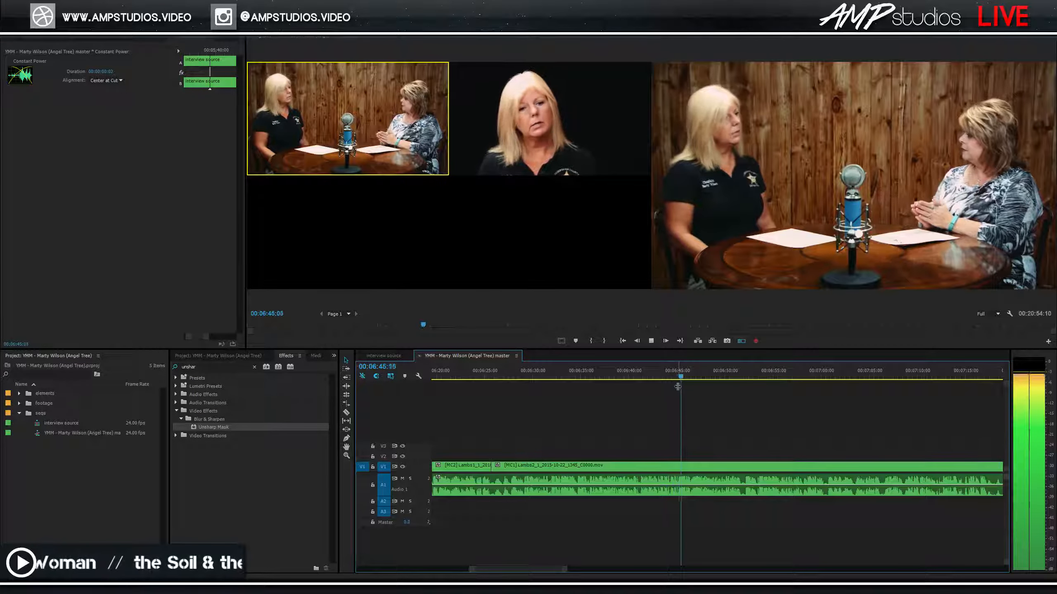
pyautogui.press('2')
pyautogui.press('space')
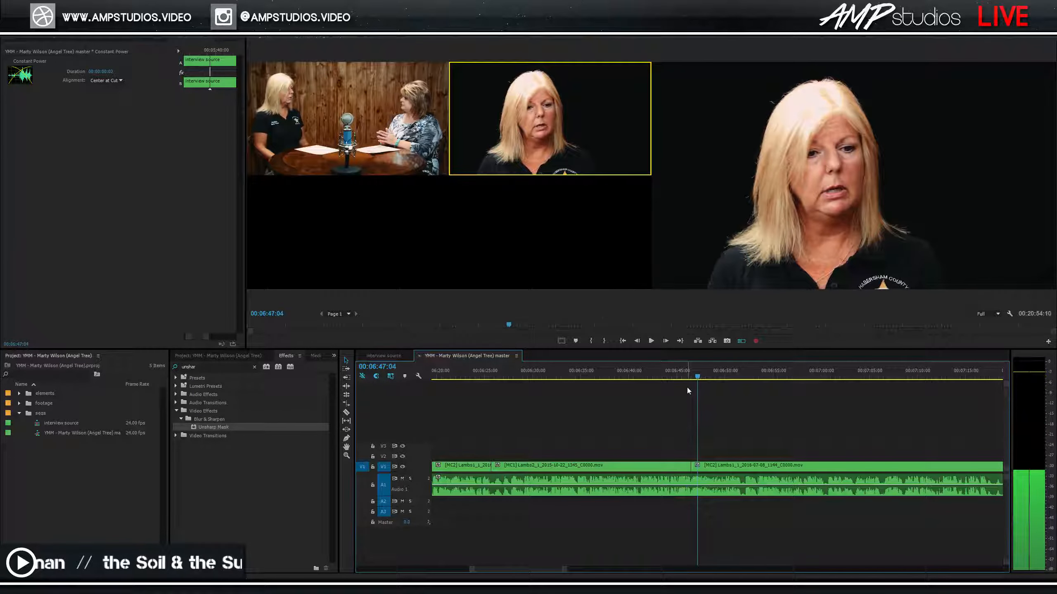
pyautogui.click(685, 377)
pyautogui.press('space')
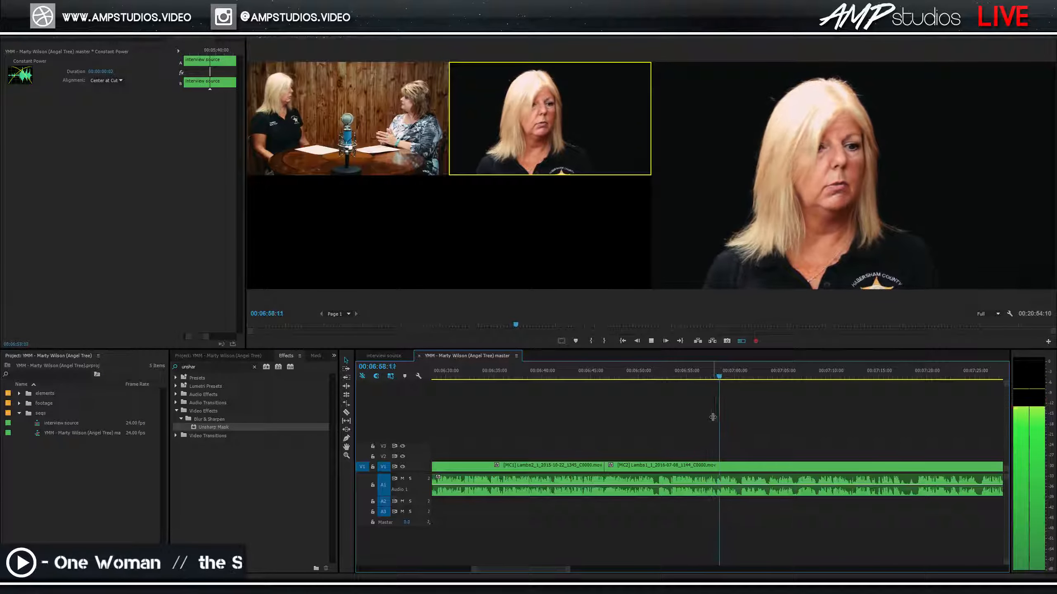
# Cut to the wide shot at 7:06 and back to the close-up at 7:08.
pyautogui.press('1')
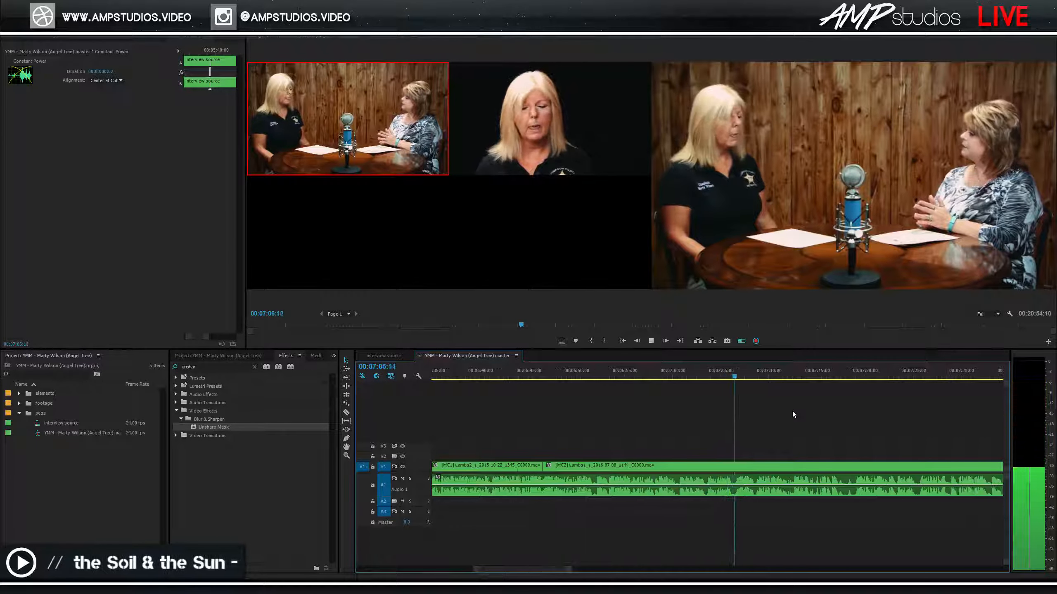
pyautogui.press('2')
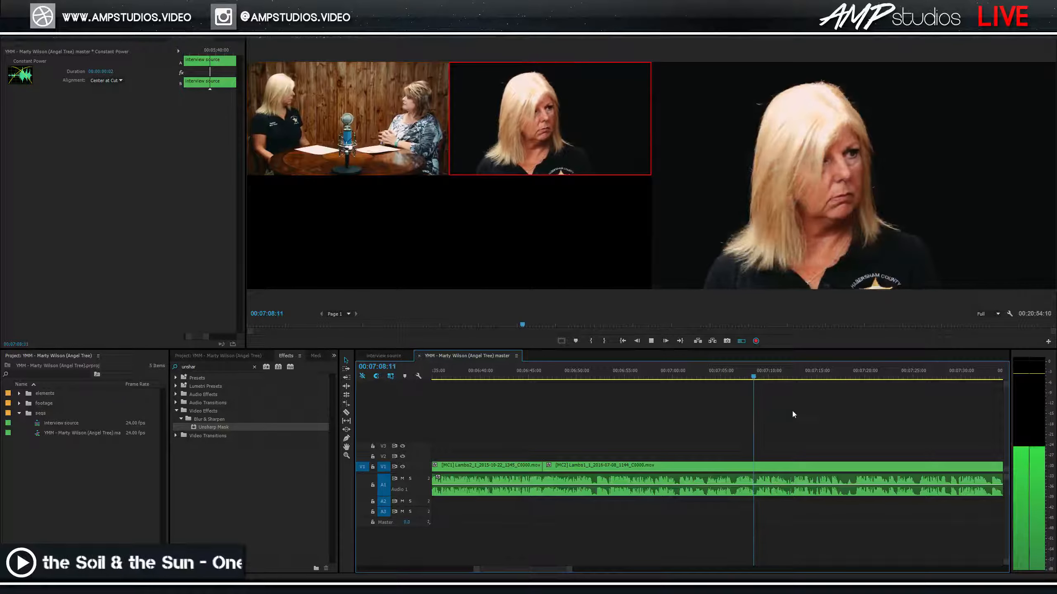
pyautogui.press('space')
pyautogui.click(746, 377)
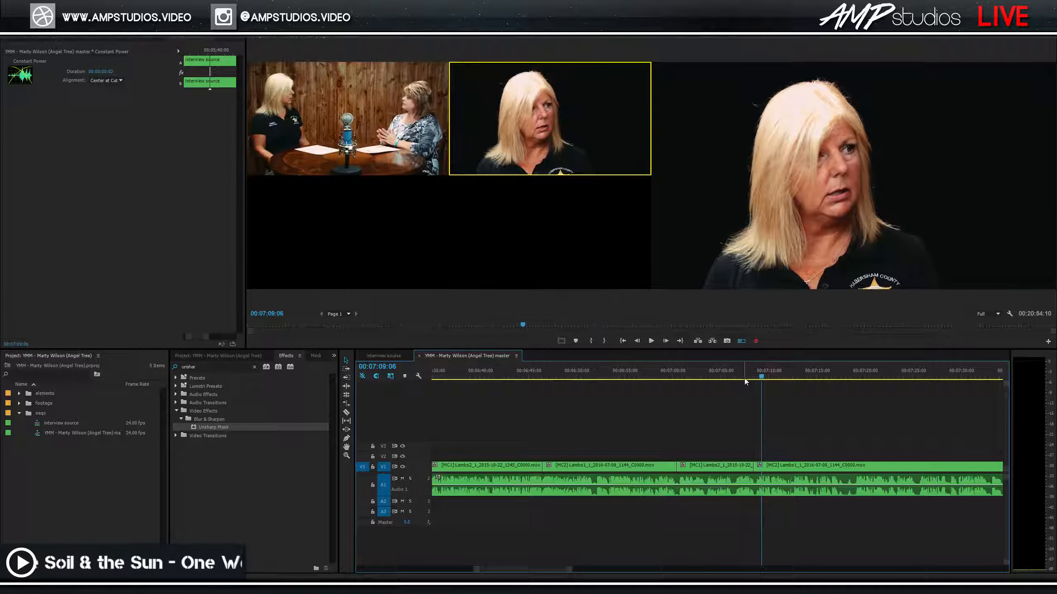
pyautogui.press('space')
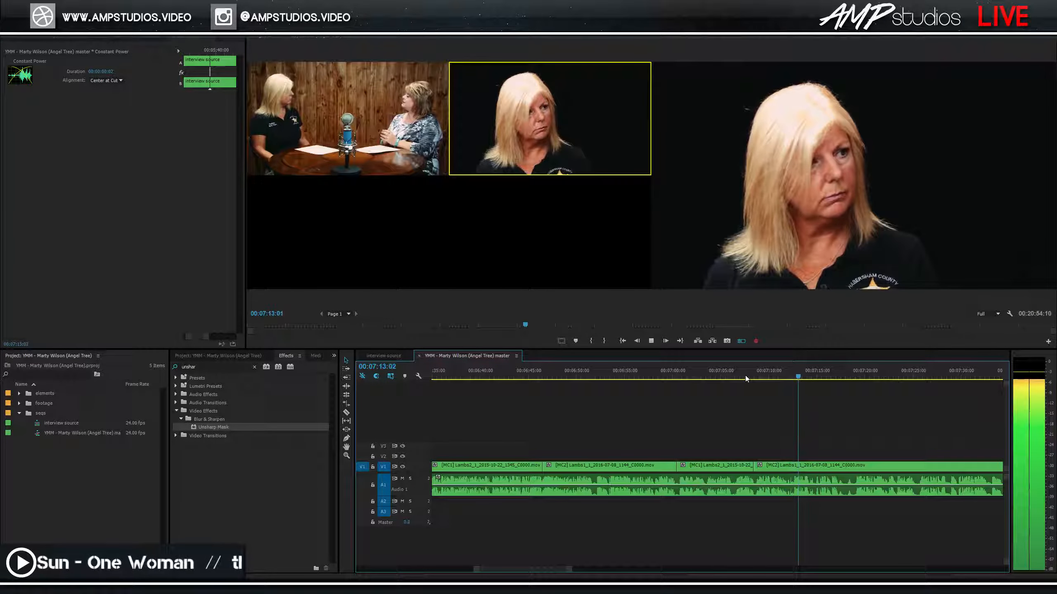
pyautogui.press('space')
# Cut back to the wide two-shot at 7:13 and save the project.
pyautogui.click(774, 369)
pyautogui.press('space')
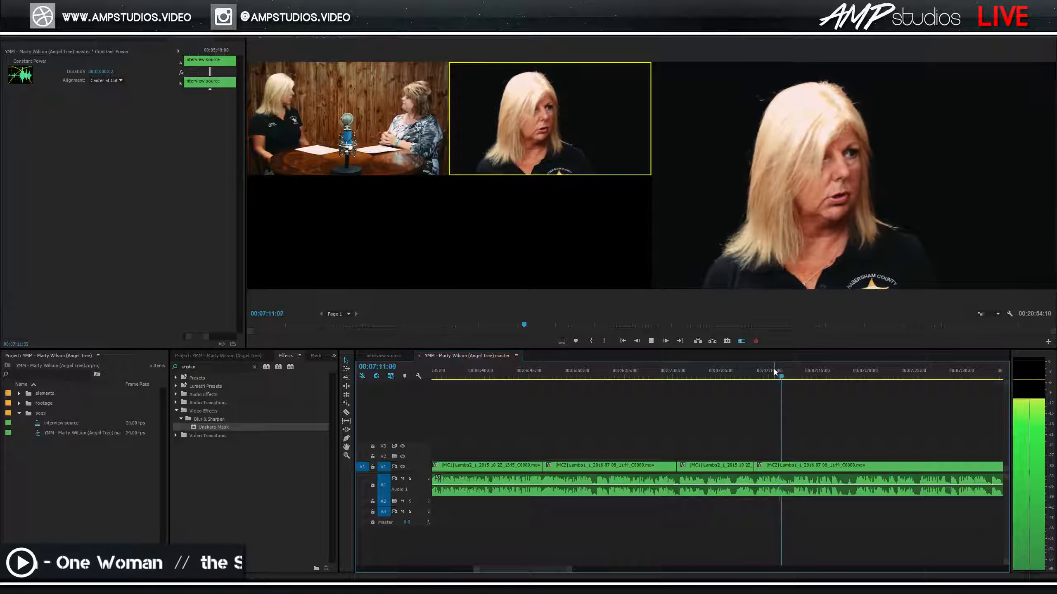
pyautogui.press('1')
pyautogui.press('space')
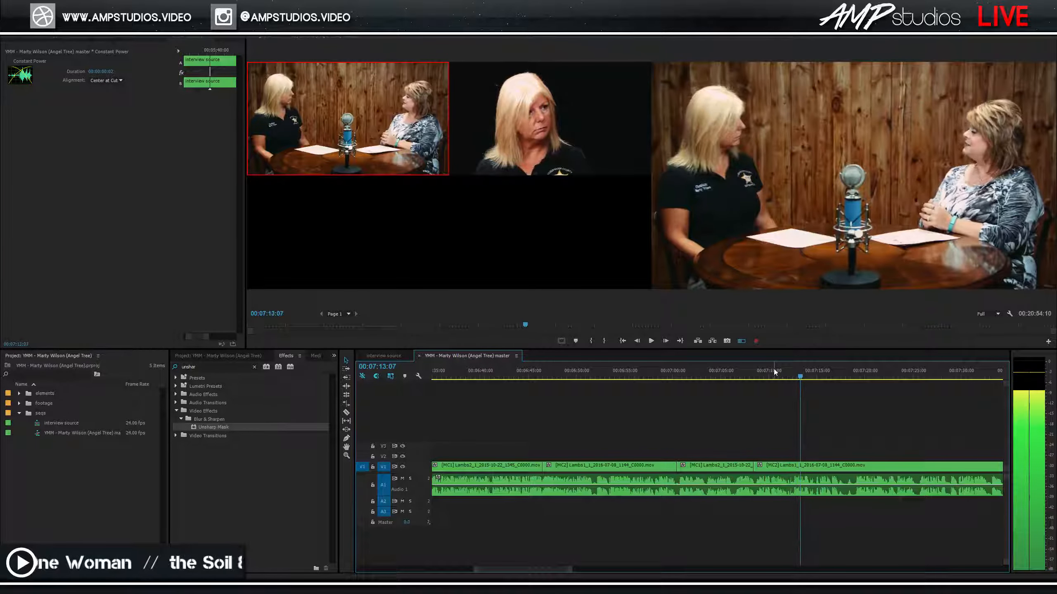
pyautogui.hotkey('ctrl', 's')
pyautogui.press('space')
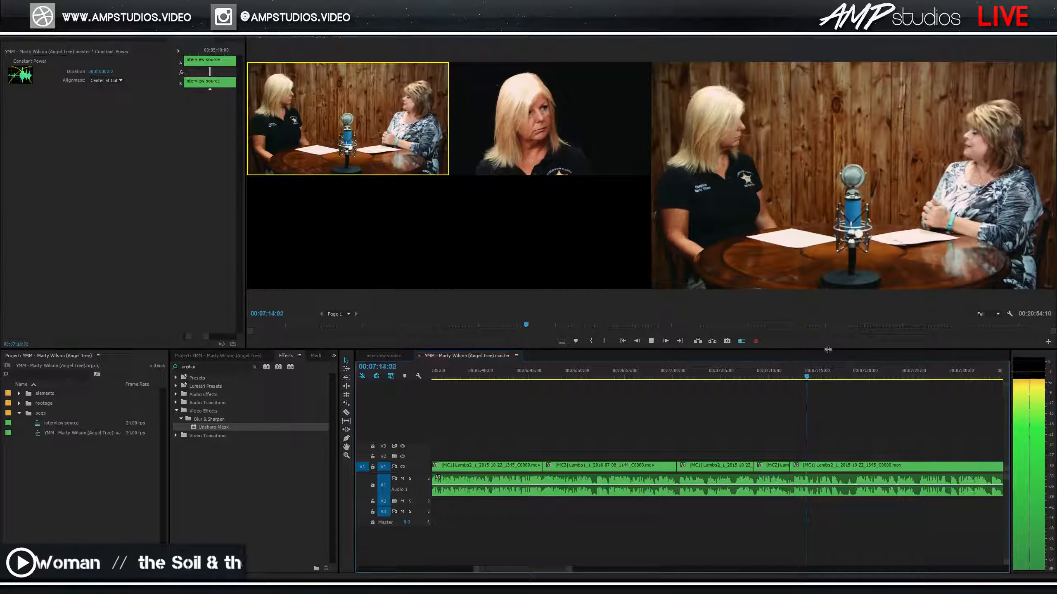
# Split the clip at 07:18:18.
pyautogui.moveTo(796, 377); pyautogui.dragTo(854, 386)
pyautogui.hotkey('ctrl', 'k')
pyautogui.press('Up')
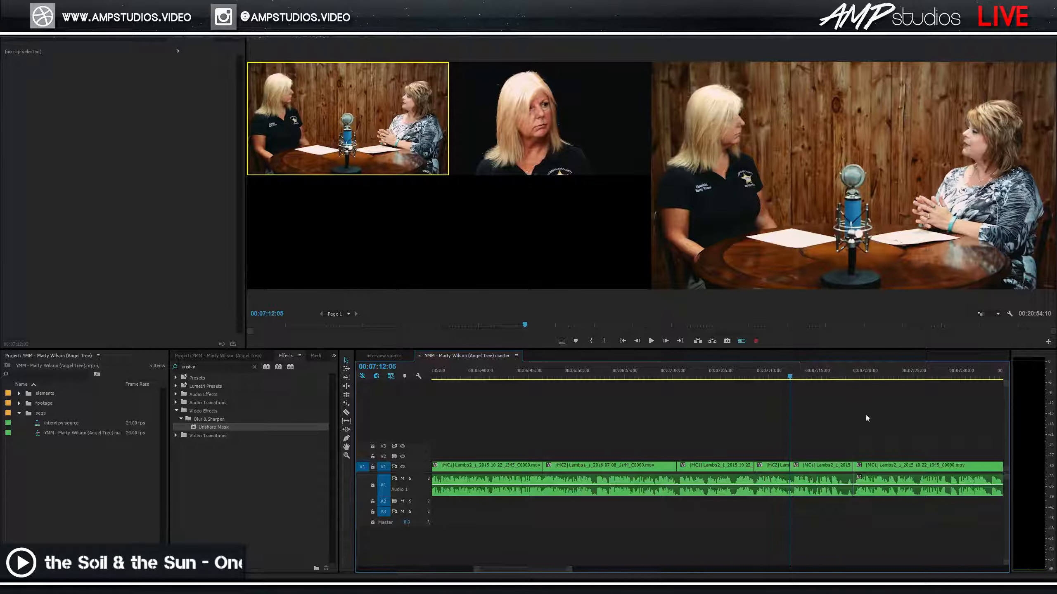
# Delete the stretch from 7:12:05 to 7:18:18 and close the resulting gap.
pyautogui.click(819, 476)
pyautogui.press('Delete')
pyautogui.click(845, 475)
pyautogui.click(776, 373)
pyautogui.press('space')
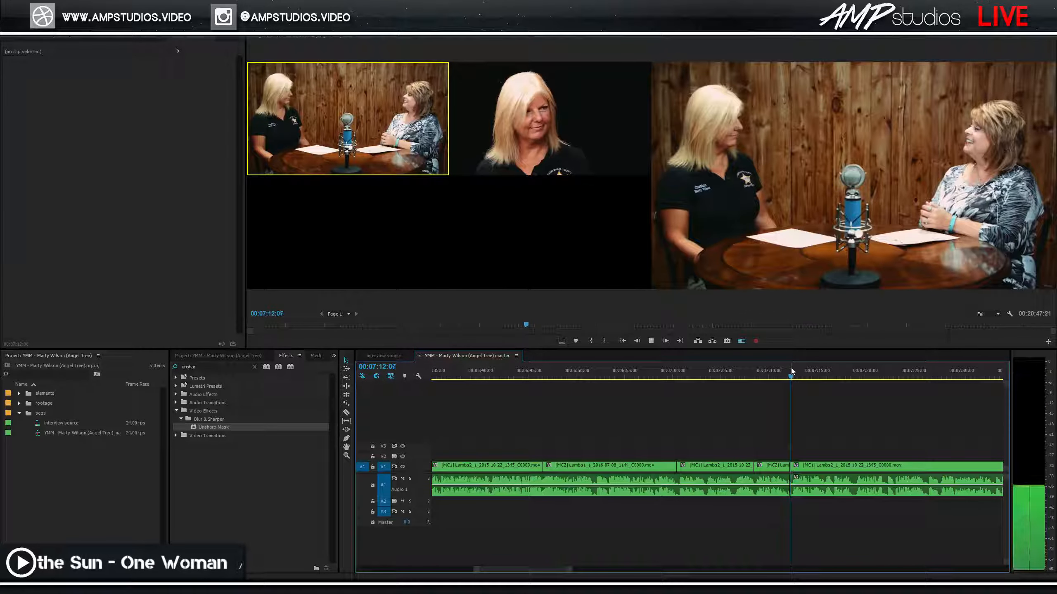
pyautogui.click(784, 374)
pyautogui.press('space')
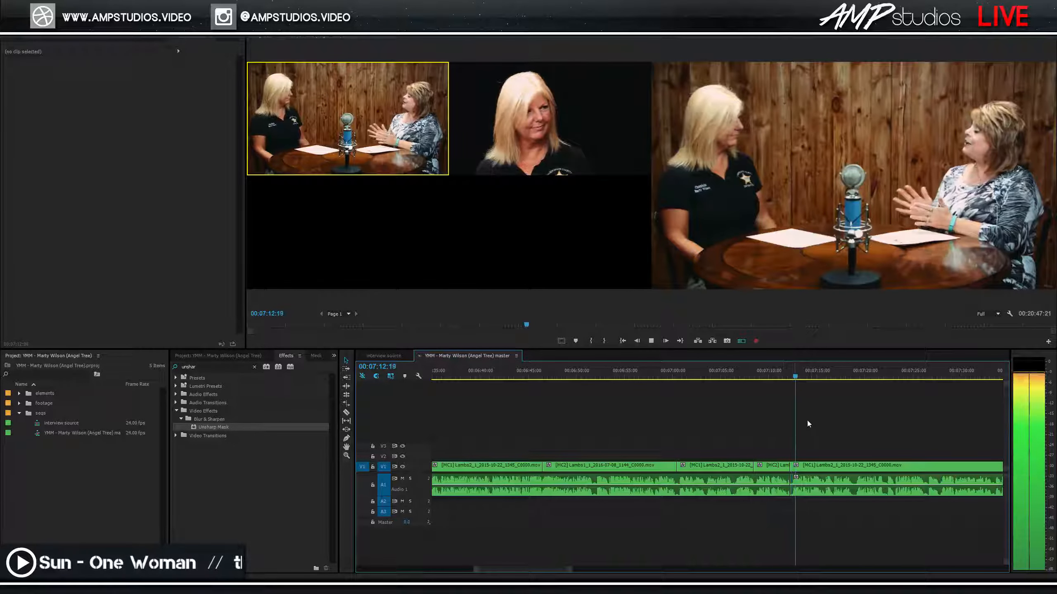
# Zoom in to 1-second marks and shift the right [MC1] clip later.
pyautogui.press('=')
pyautogui.press('=')
pyautogui.click(655, 377)
pyautogui.press('space')
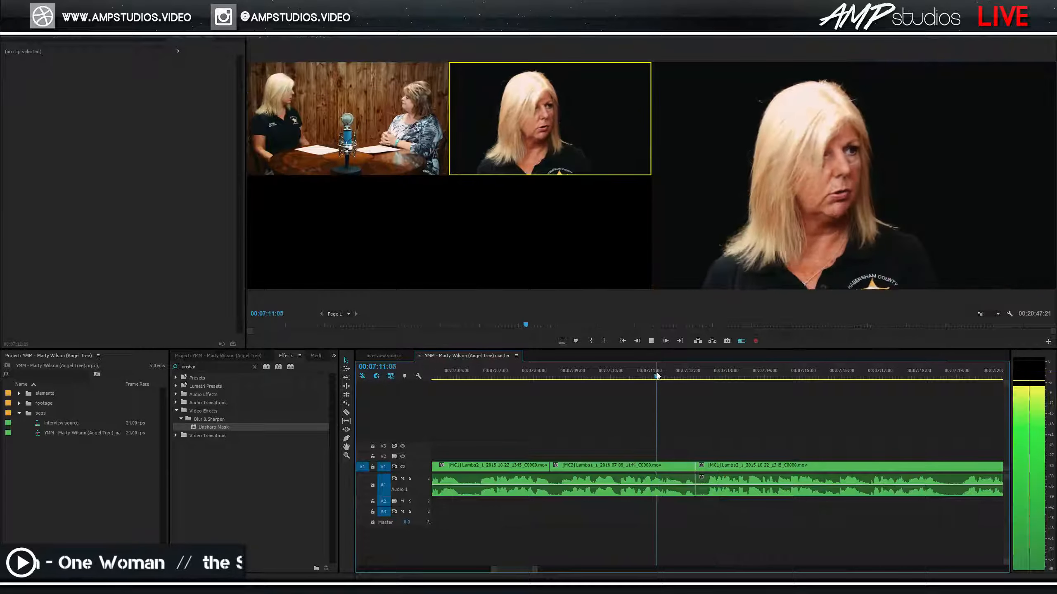
pyautogui.moveTo(738, 438); pyautogui.dragTo(751, 515)
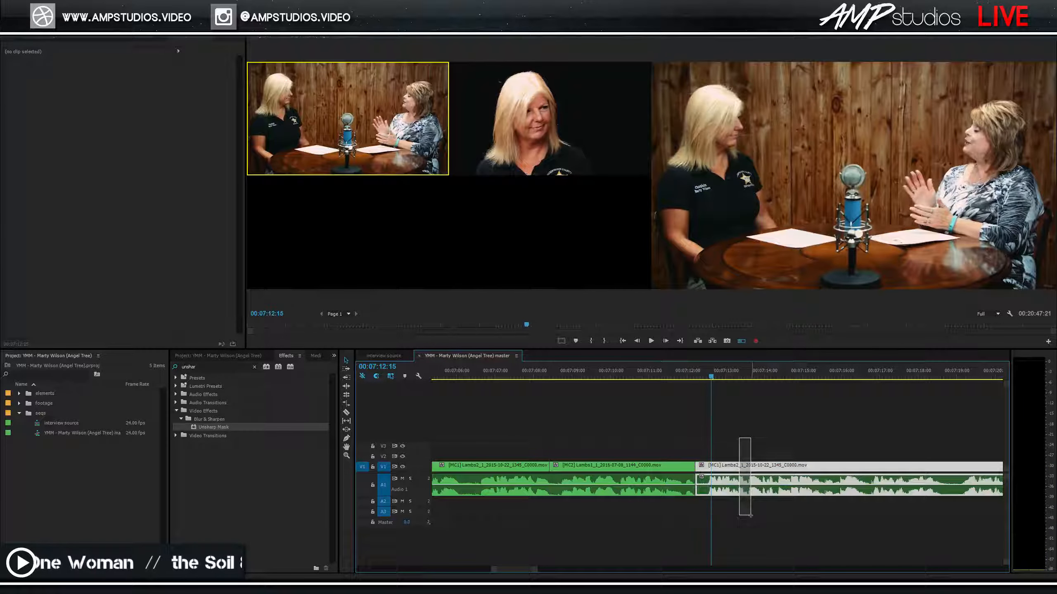
pyautogui.moveTo(747, 469); pyautogui.dragTo(770, 470)
# Extend the [MC2] clip end, retrim the [MC1] start edge, and save.
pyautogui.click(680, 475)
pyautogui.moveTo(694, 468); pyautogui.dragTo(706, 466)
pyautogui.click(735, 473)
pyautogui.click(722, 467)
pyautogui.click(676, 371)
pyautogui.press('space')
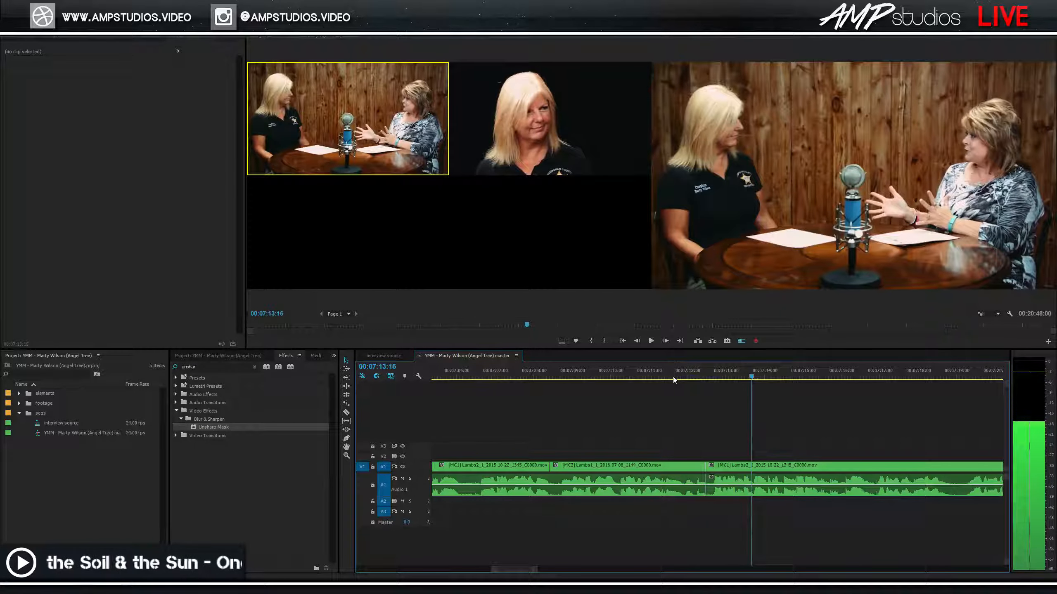
pyautogui.hotkey('ctrl', 's')
# Review the wide shot from 7:12 through 7:23 and save the project.
pyautogui.press('space')
pyautogui.click(704, 377)
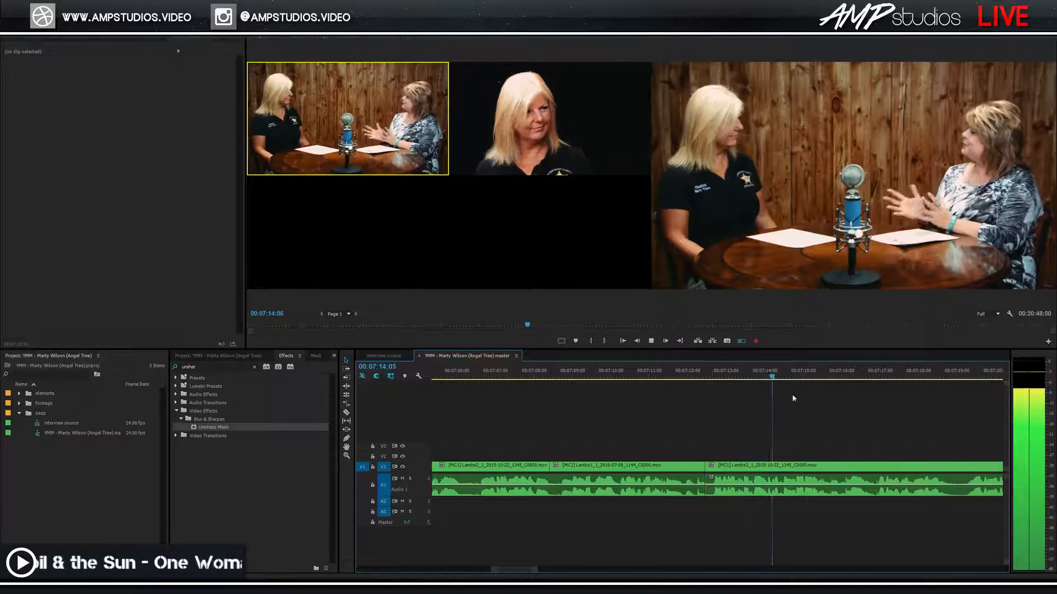
pyautogui.press('-')
pyautogui.press('space')
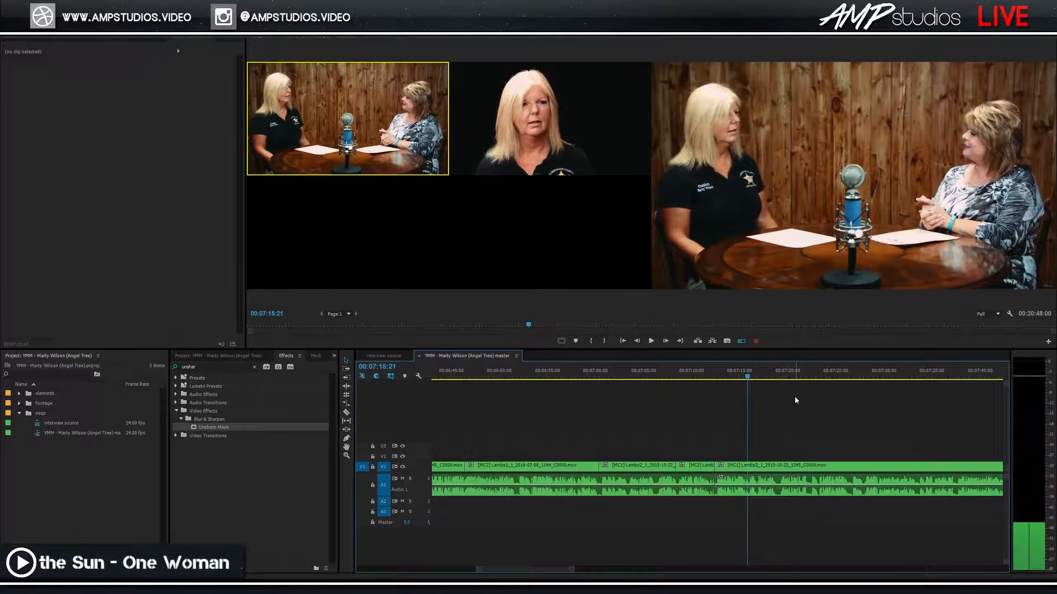
pyautogui.hotkey('ctrl', 's')
pyautogui.press('space')
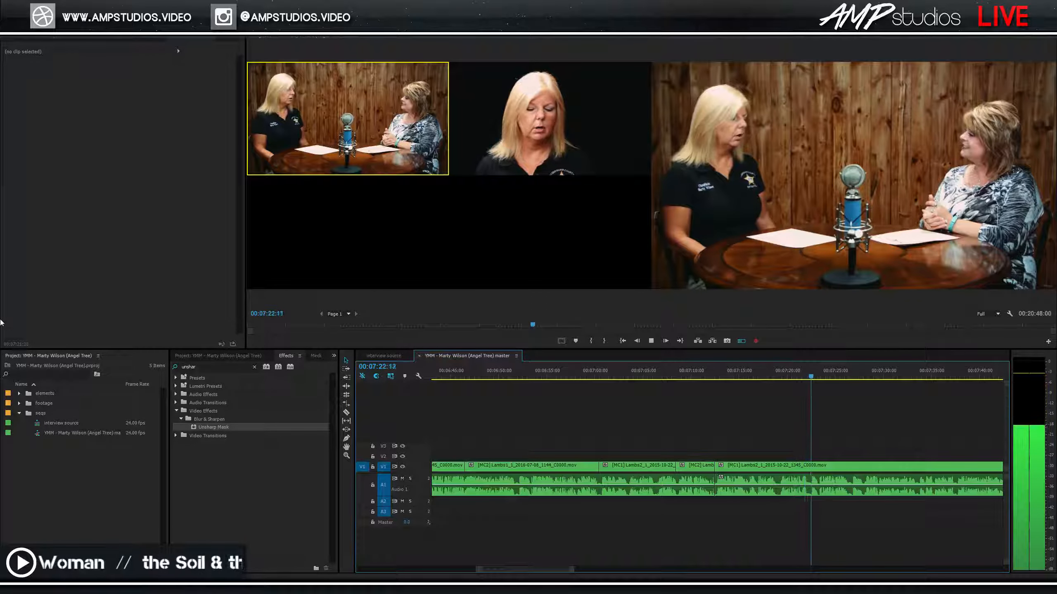
pyautogui.press('space')
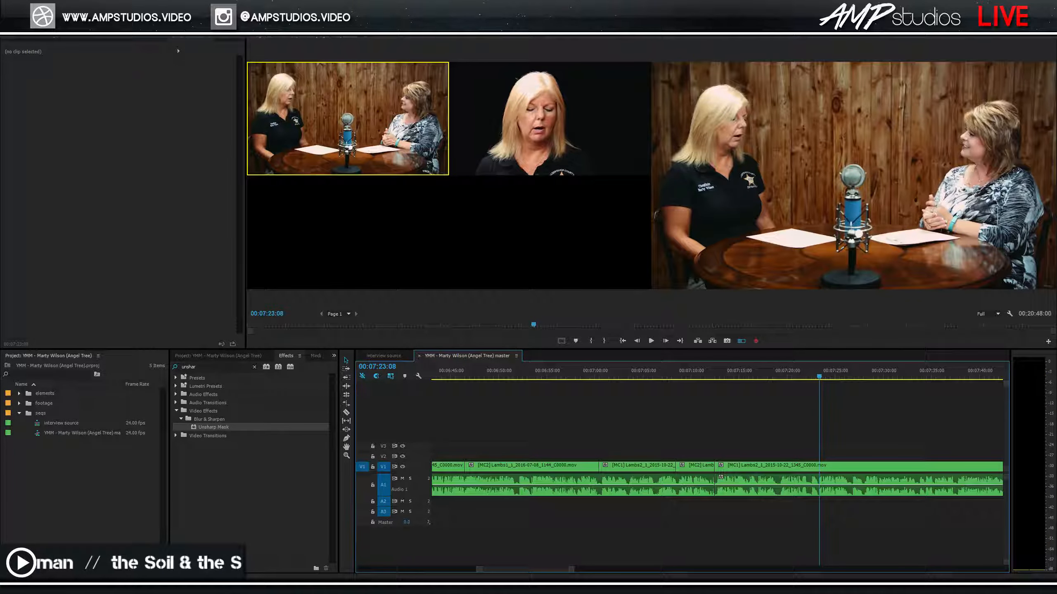
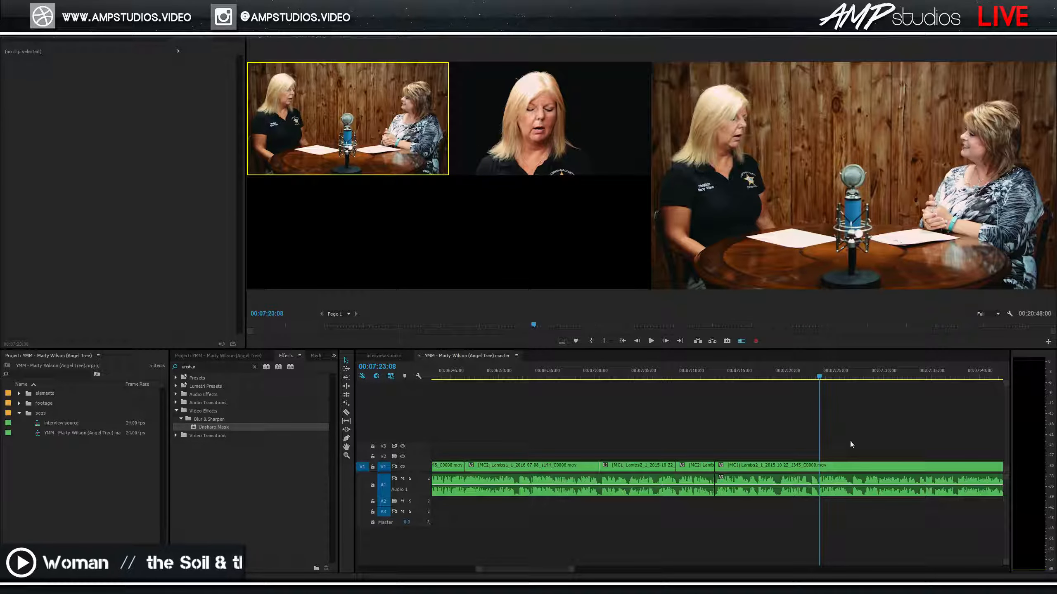
# Play the edit from 7:23 and zoom the timeline out.
pyautogui.click(817, 377)
pyautogui.press('space')
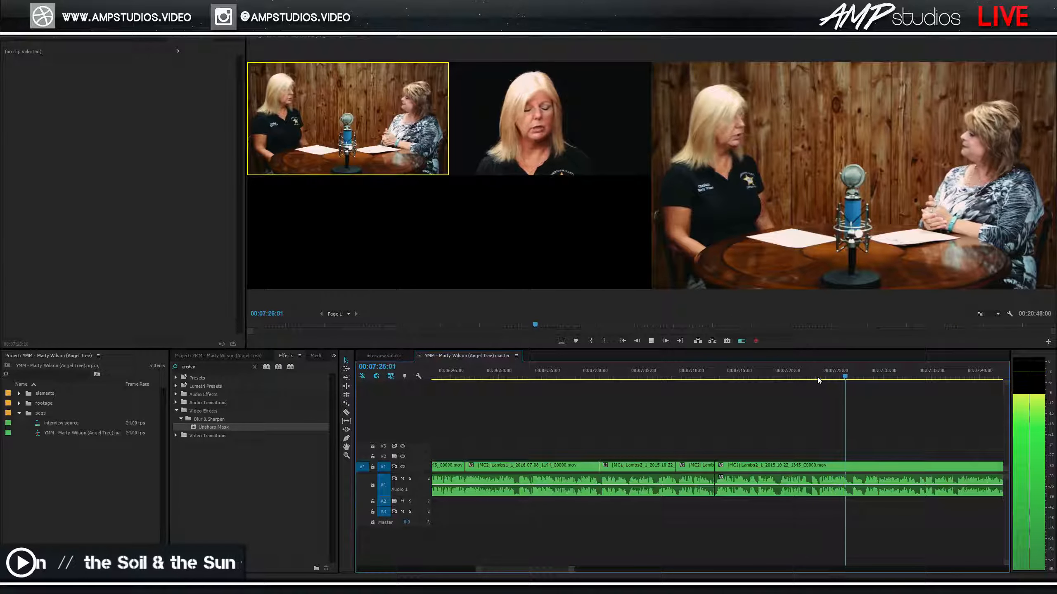
pyautogui.press('-')
pyautogui.press('-')
pyautogui.press('space')
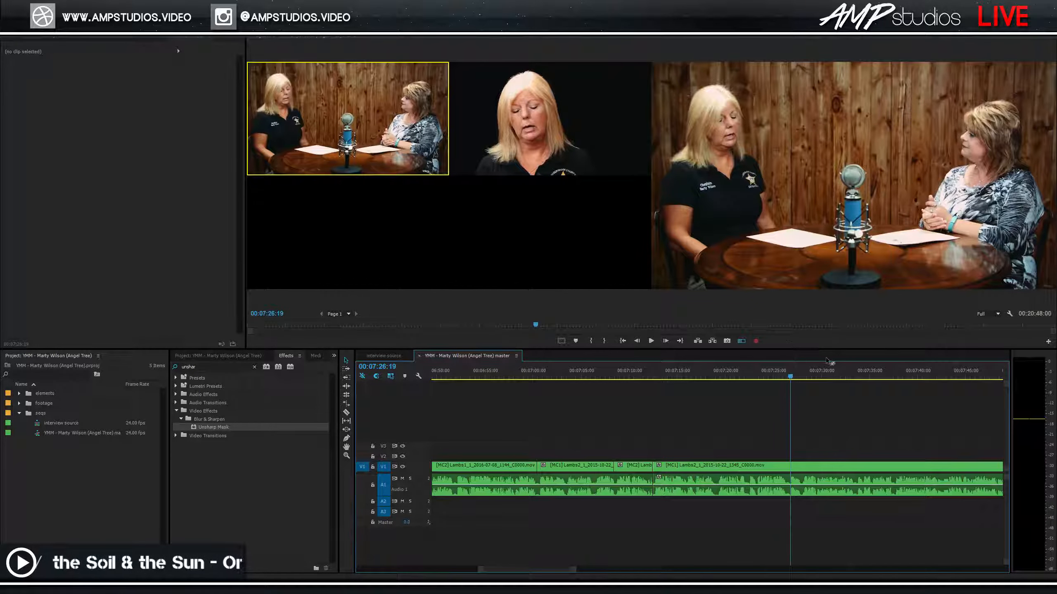
pyautogui.hotkey('shift', '3')
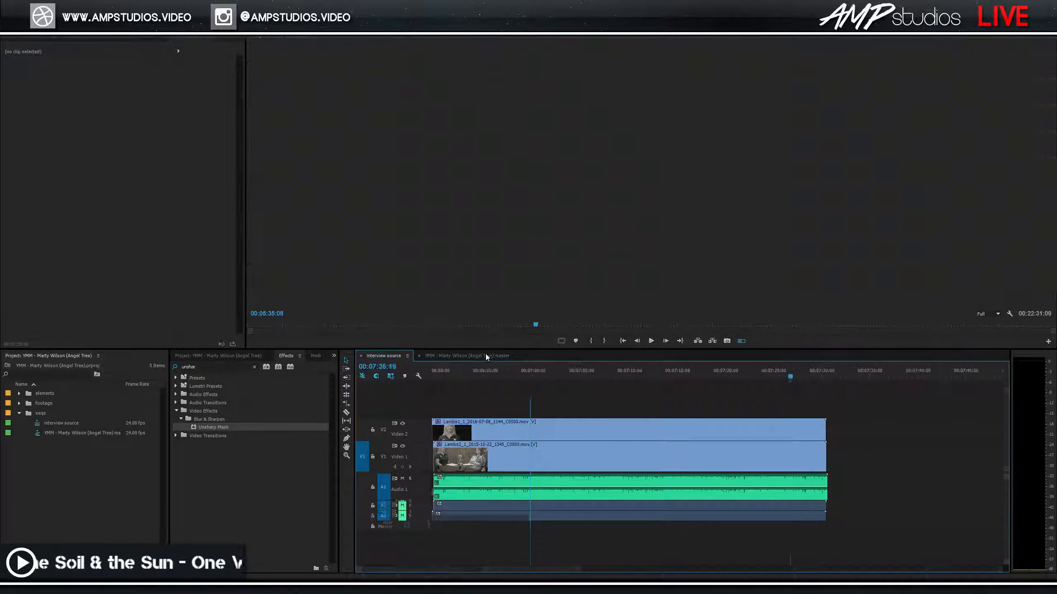
# Return to the master multicam sequence and play the wide shot from about 7:16.
pyautogui.click(485, 355)
pyautogui.moveTo(774, 377); pyautogui.dragTo(688, 382)
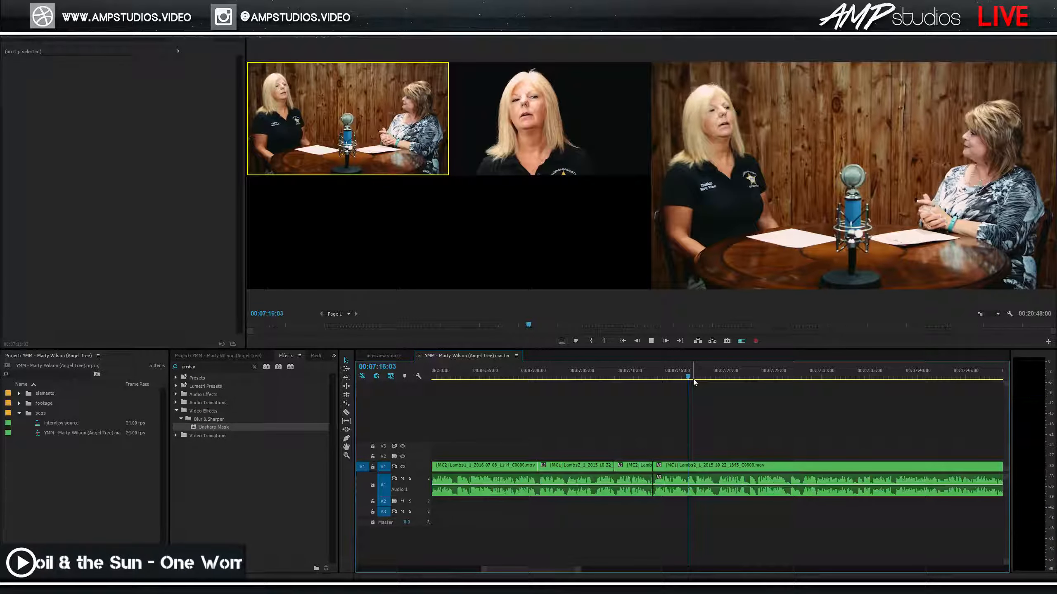
pyautogui.press('space')
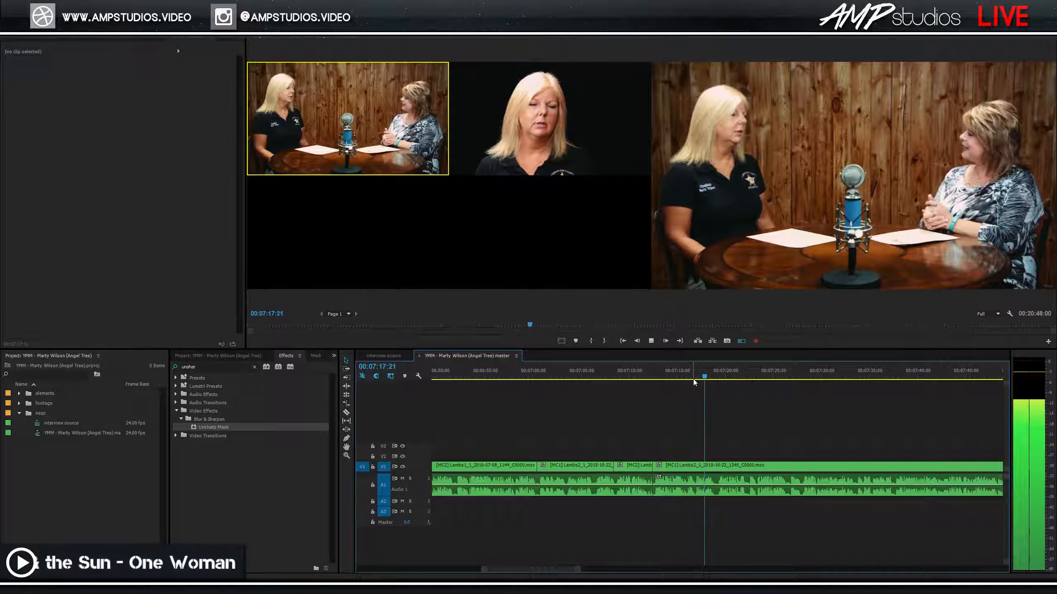
pyautogui.press('space')
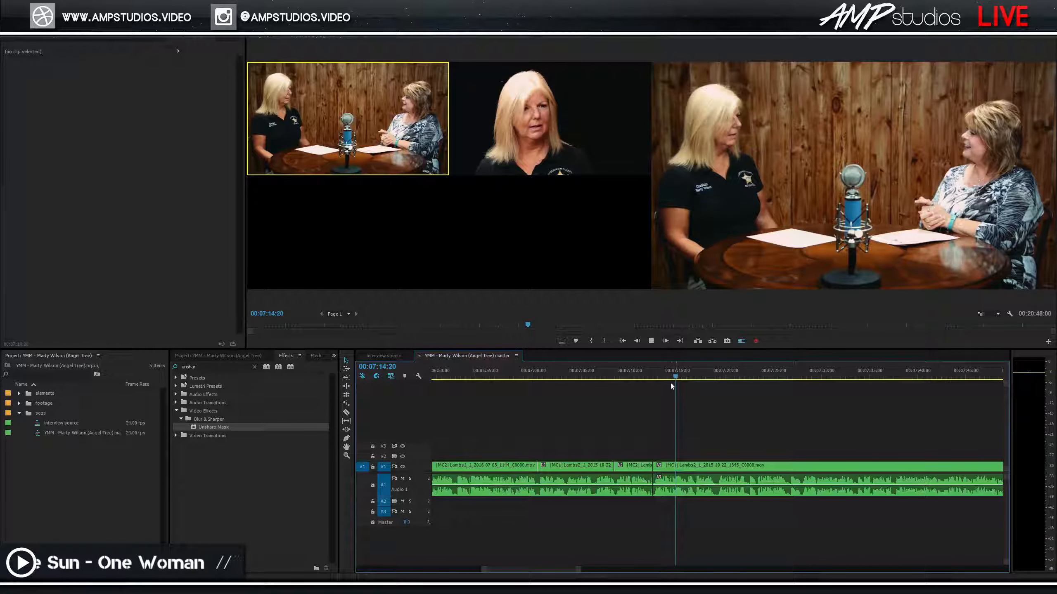
pyautogui.press('space')
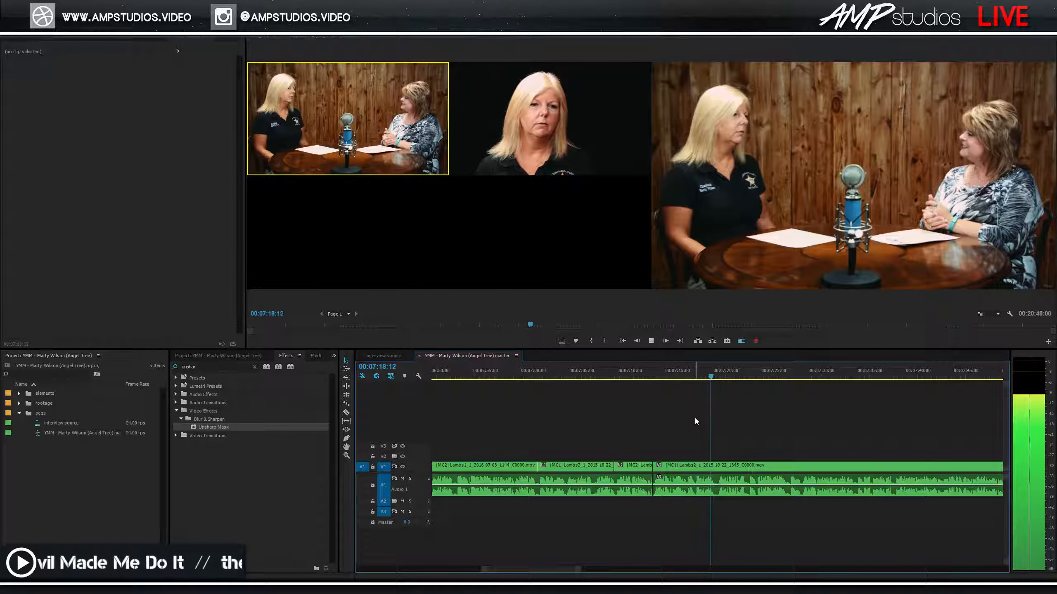
# Cut to the close-up angle and roll its edit point earlier to about 7:16.
pyautogui.press('2')
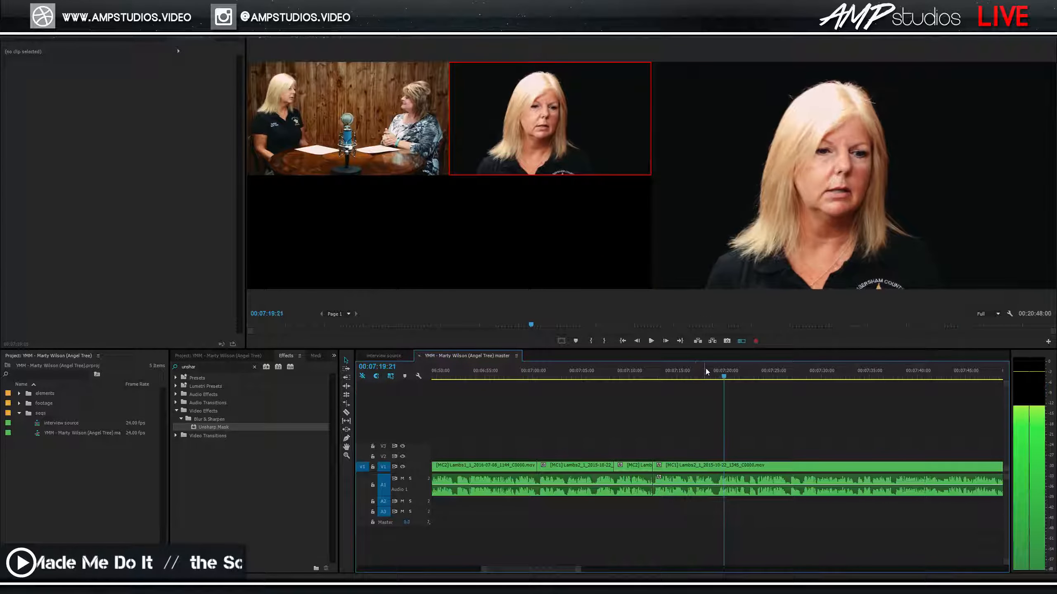
pyautogui.press('space')
pyautogui.click(723, 377)
pyautogui.moveTo(712, 468); pyautogui.dragTo(687, 468)
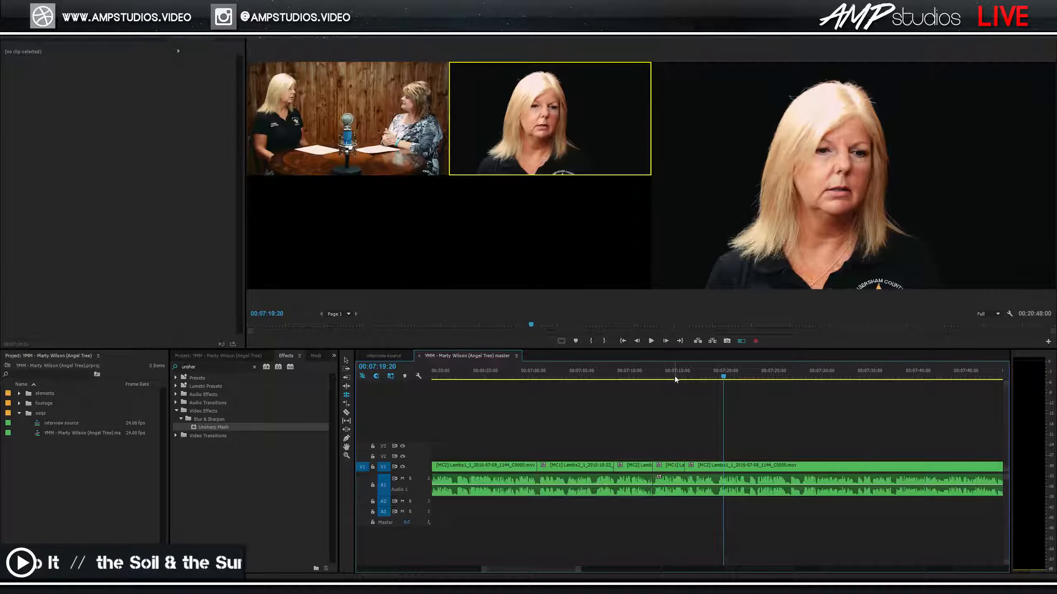
# Review the new cut, zooming in on the 7:10–7:17 stretch and replaying from 7:11.
pyautogui.click(674, 377)
pyautogui.press('space')
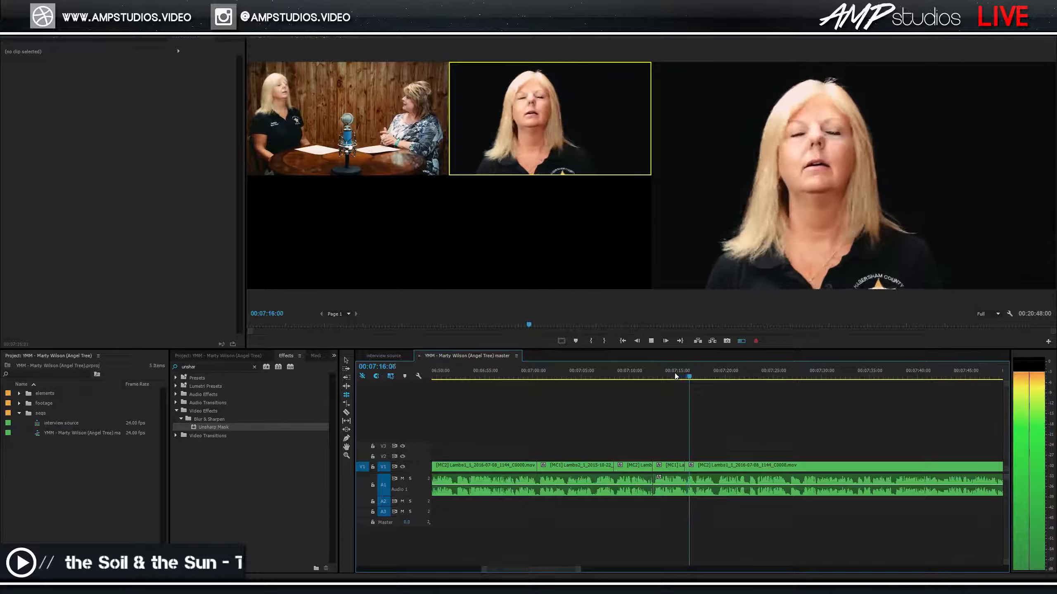
pyautogui.click(648, 376)
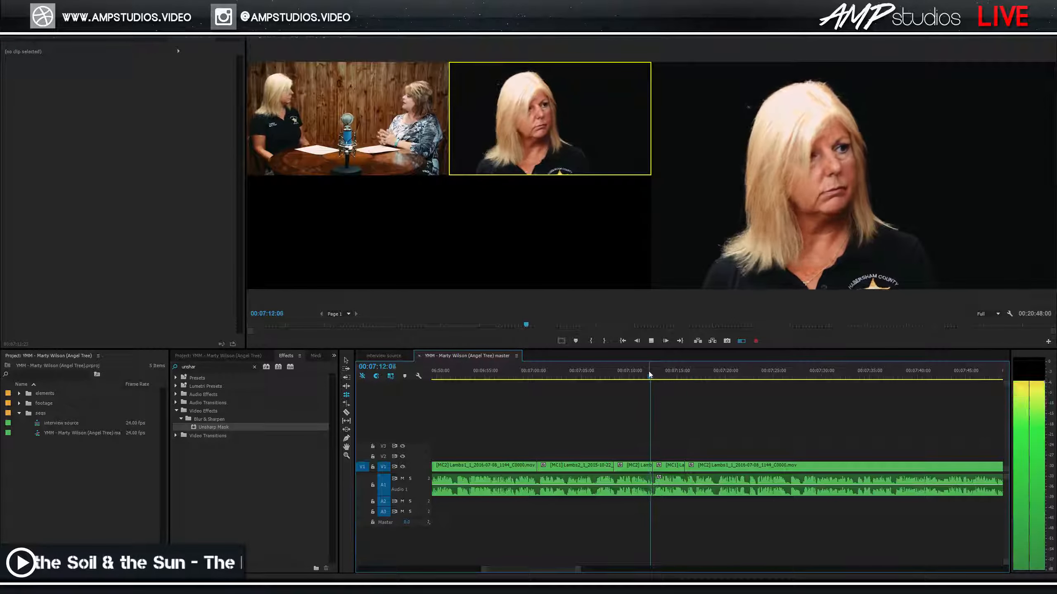
pyautogui.press('space')
pyautogui.press('=')
pyautogui.press('=')
pyautogui.press('=')
pyautogui.press('space')
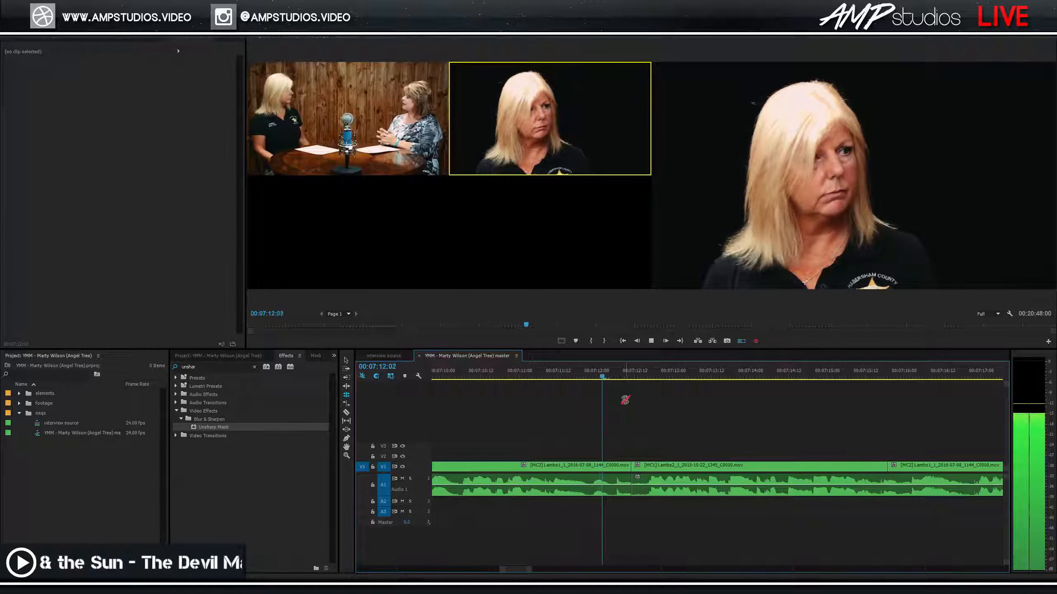
# Trim the close-up clip's end back to 7:12:04 and review the trimmed section.
pyautogui.click(606, 466)
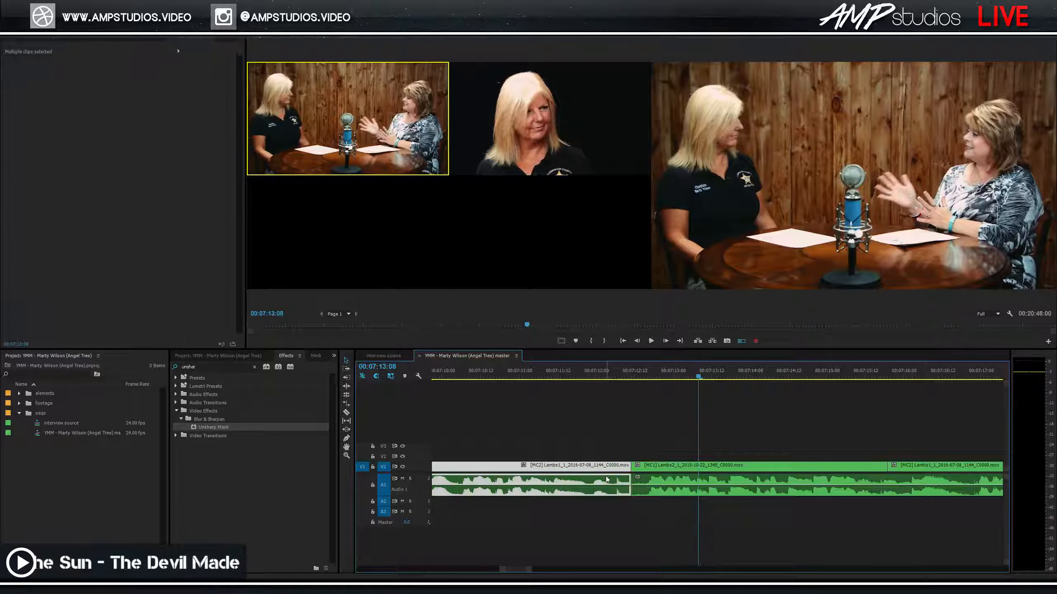
pyautogui.moveTo(628, 468); pyautogui.dragTo(614, 467)
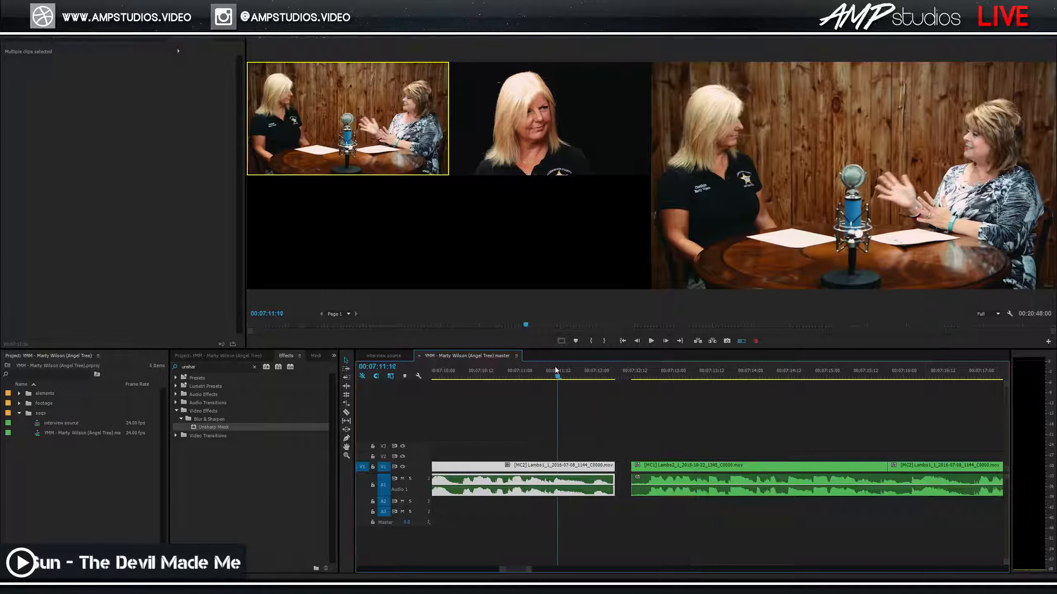
pyautogui.moveTo(557, 368); pyautogui.dragTo(532, 372)
pyautogui.press('space')
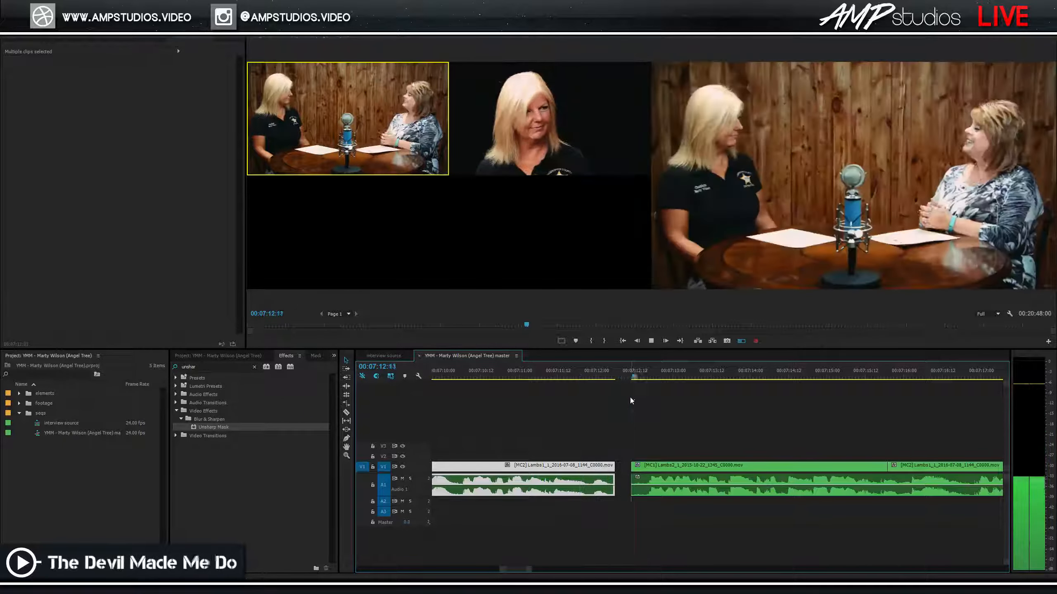
pyautogui.press('space')
pyautogui.click(576, 369)
pyautogui.press('space')
pyautogui.press('space')
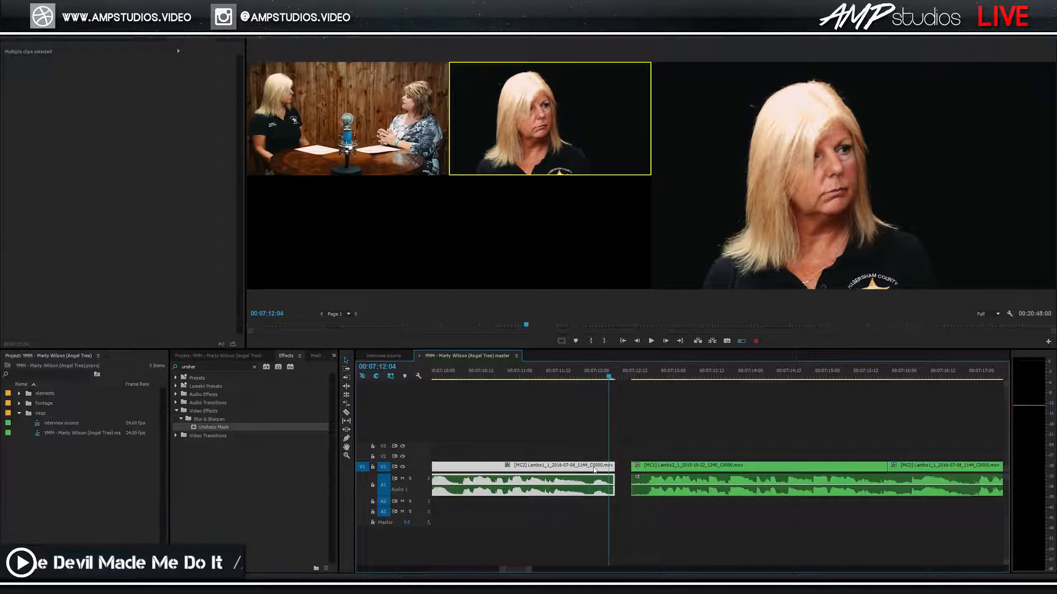
pyautogui.moveTo(613, 469); pyautogui.dragTo(589, 469)
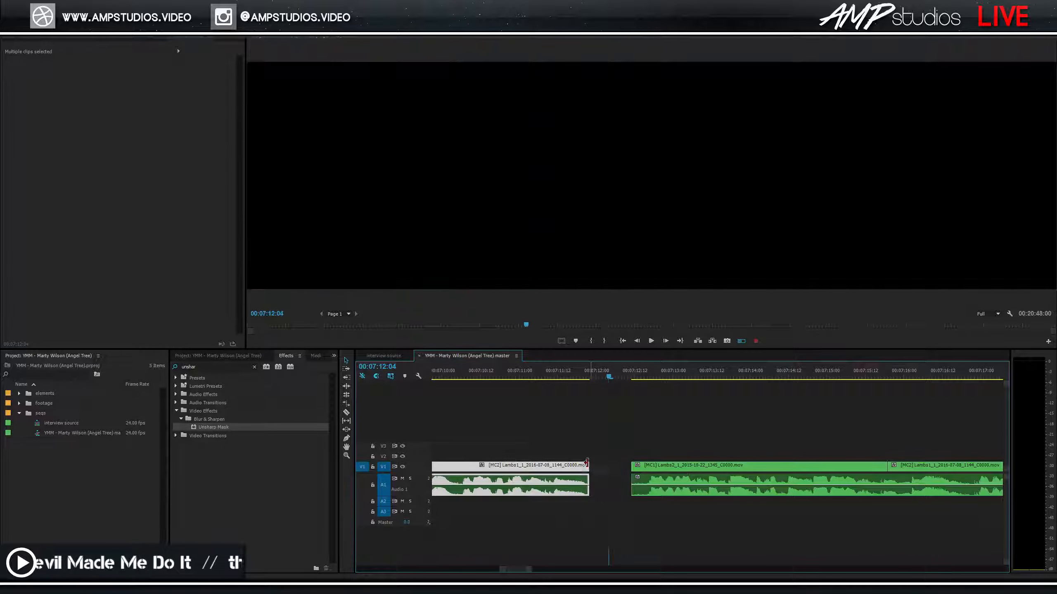
pyautogui.click(535, 374)
pyautogui.press('space')
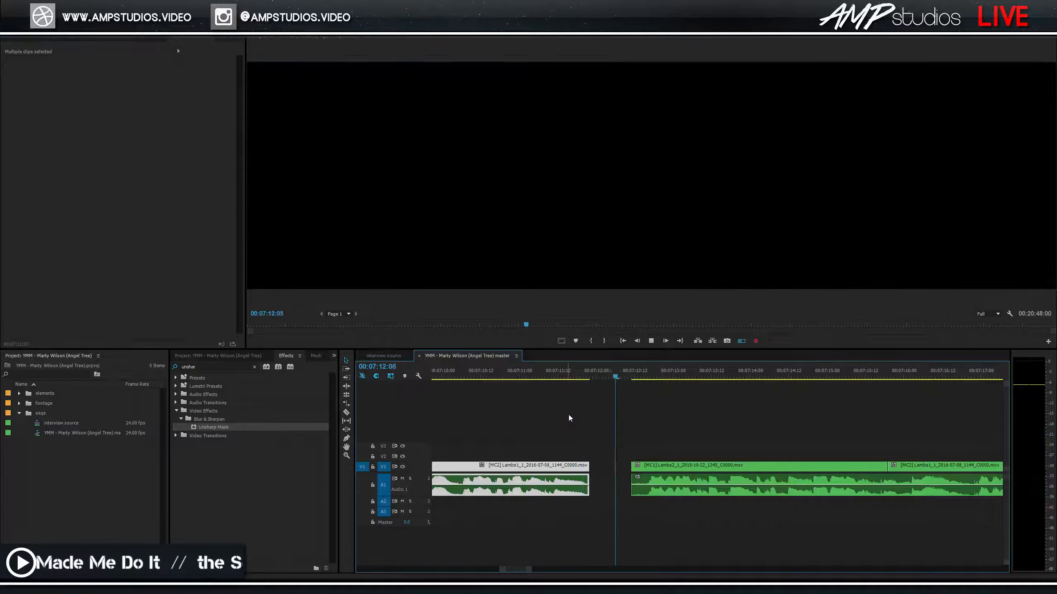
# Nudge the wide clip's start, ripple-delete the gap, and replay from about 7:10:15.
pyautogui.click(652, 476)
pyautogui.keyDown('shift'); pyautogui.click(652, 480); pyautogui.keyUp('shift')
pyautogui.moveTo(632, 467); pyautogui.dragTo(638, 466)
pyautogui.click(620, 465)
pyautogui.press('Delete')
pyautogui.moveTo(545, 373); pyautogui.dragTo(491, 379)
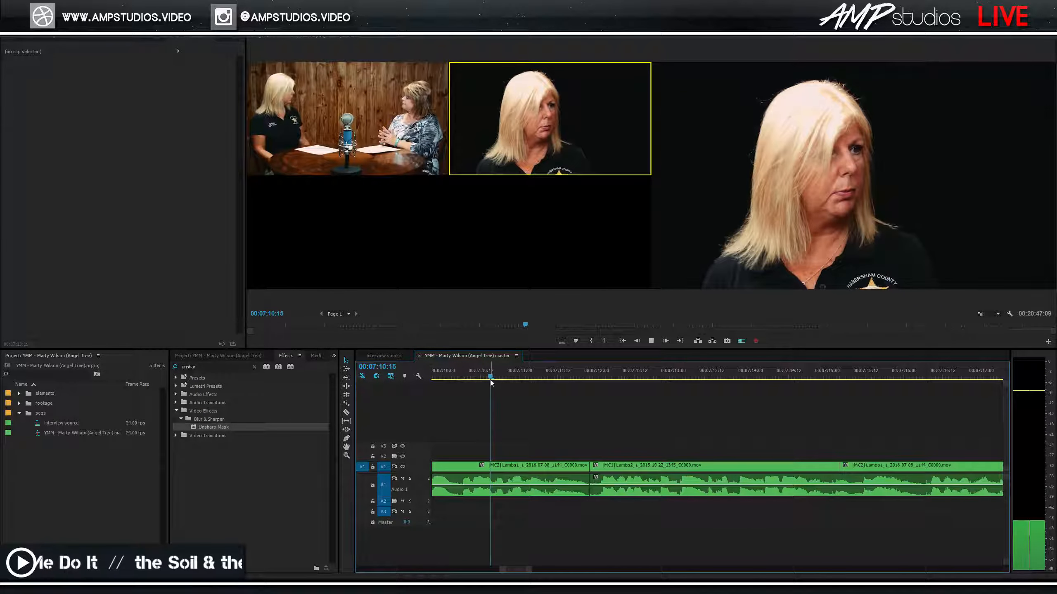
pyautogui.press('space')
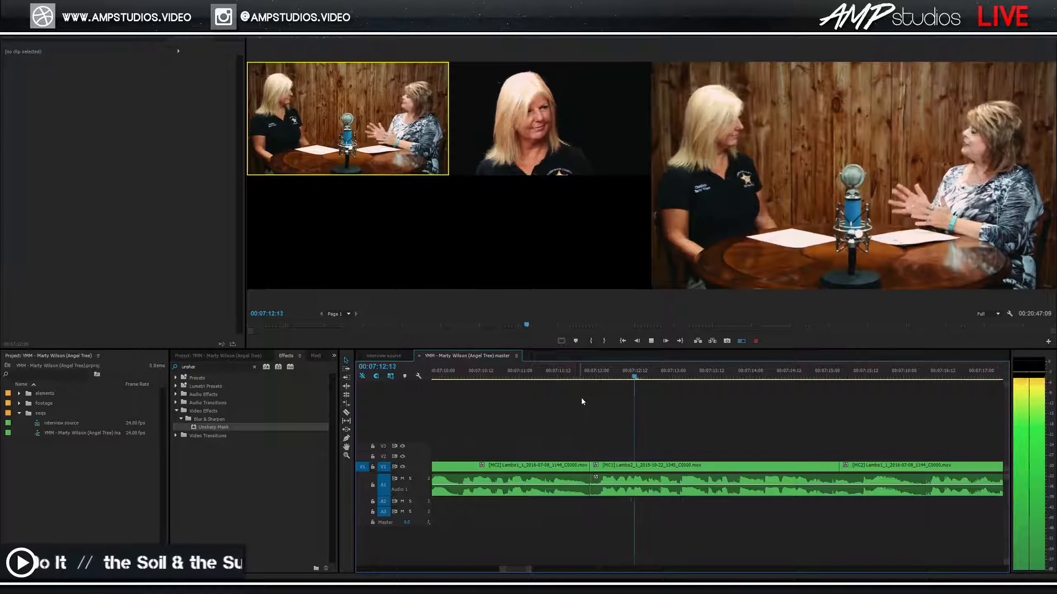
# Play on from 7:13 and cut to the wide camera 1 angle near 7:26.
pyautogui.press('space')
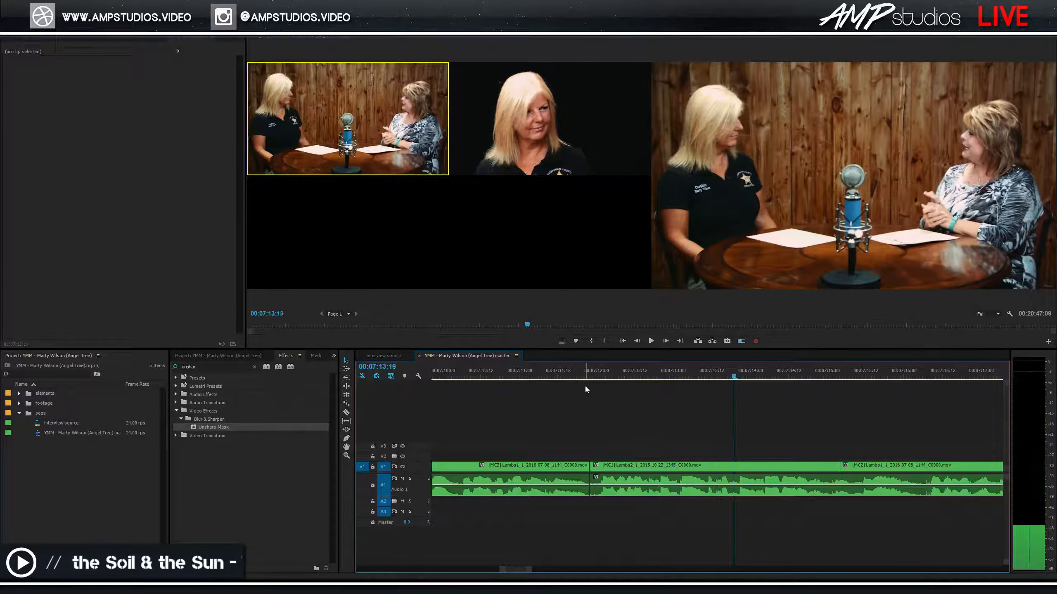
pyautogui.press('space')
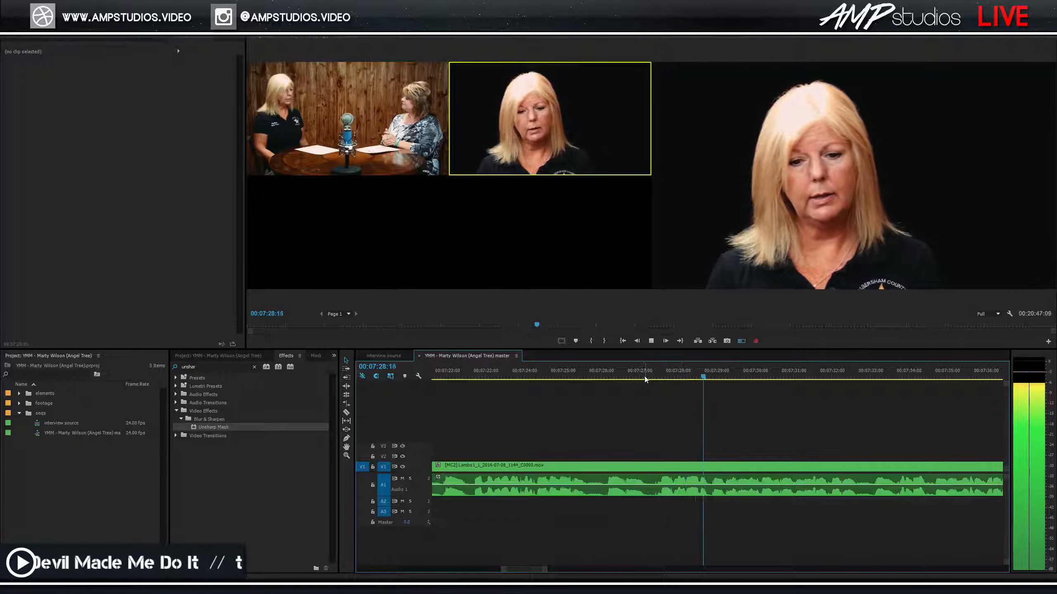
pyautogui.click(629, 378)
pyautogui.moveTo(628, 379)
pyautogui.mouseDown()
pyautogui.moveTo(581, 373)
pyautogui.moveTo(615, 370)
pyautogui.mouseUp()
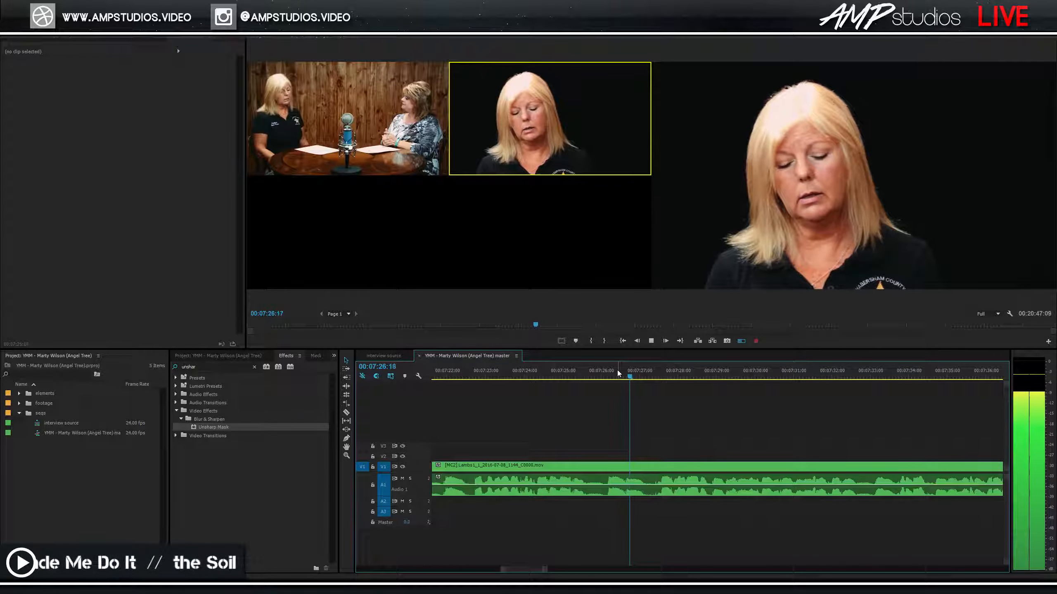
pyautogui.press('1')
pyautogui.press('space')
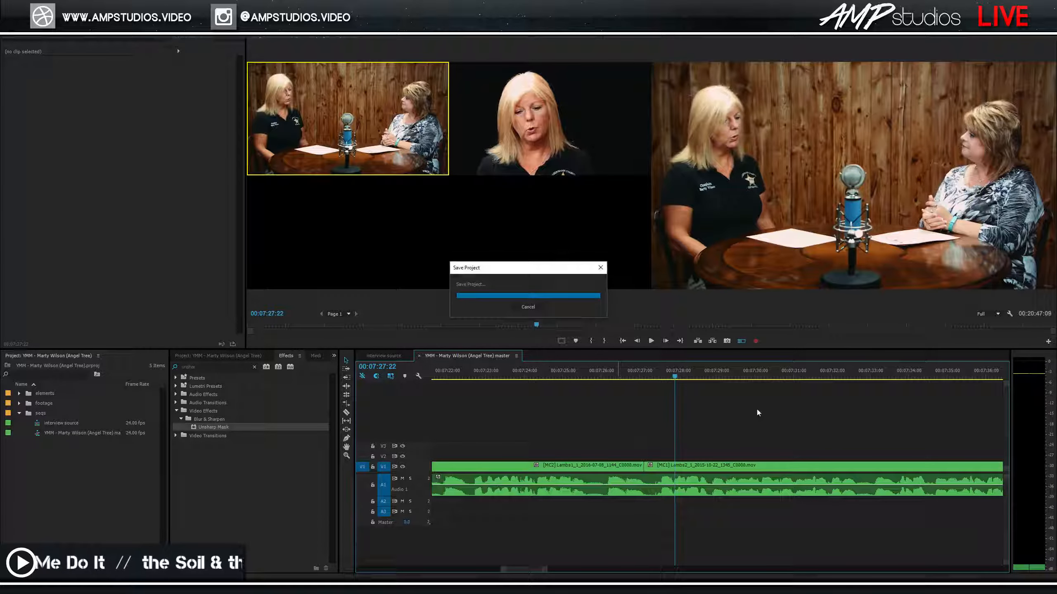
pyautogui.click(595, 376)
pyautogui.press('space')
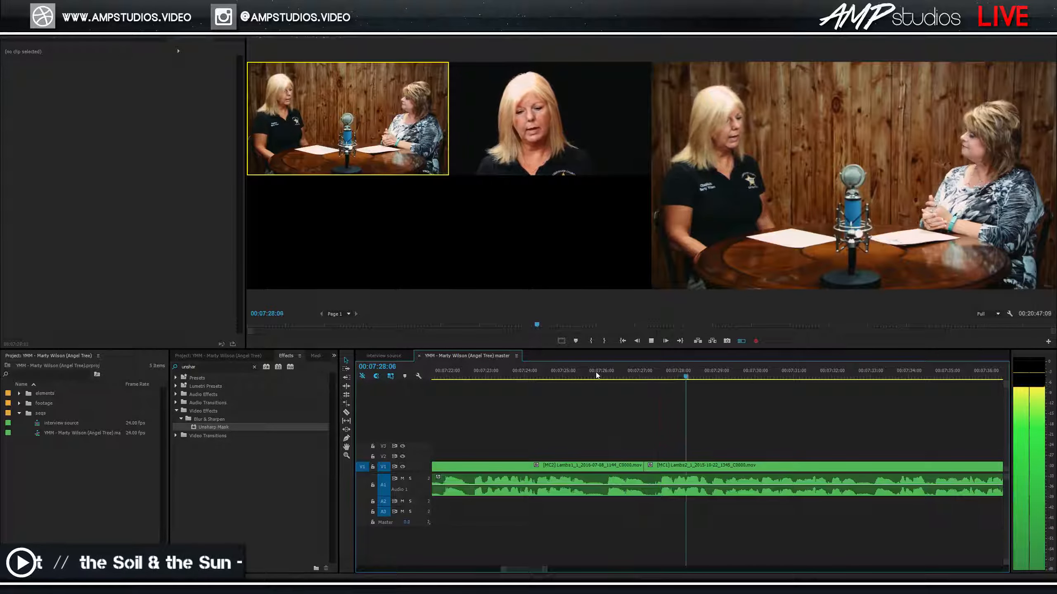
pyautogui.press('space')
# Redo the camera 1 cut from 07:26:03 and ripple-delete the leftover piece after it.
pyautogui.click(601, 377)
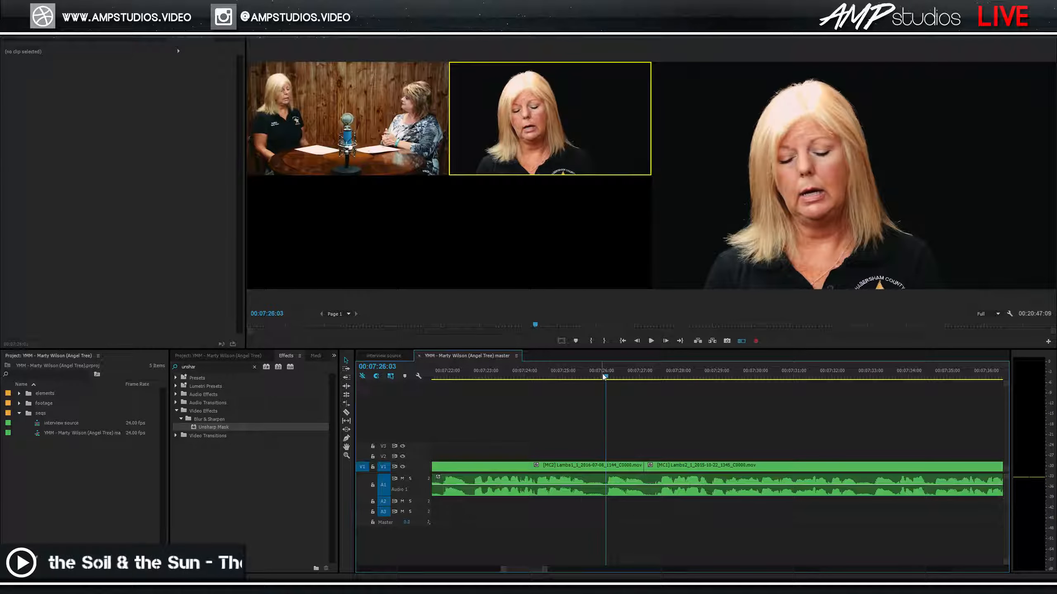
pyautogui.hotkey('shift', 'k')
pyautogui.press('1')
pyautogui.press('space')
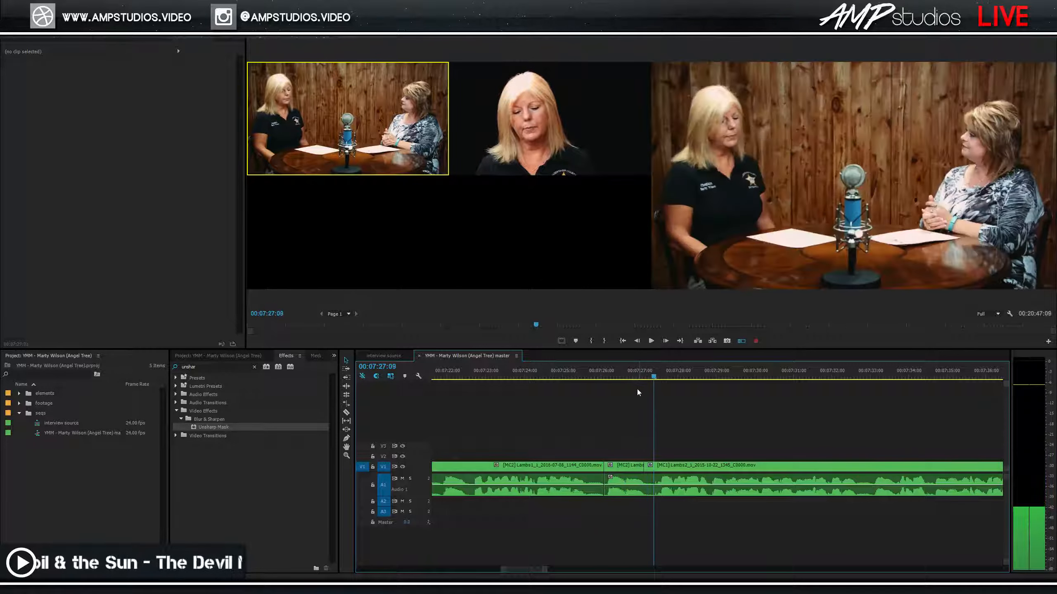
pyautogui.click(622, 472)
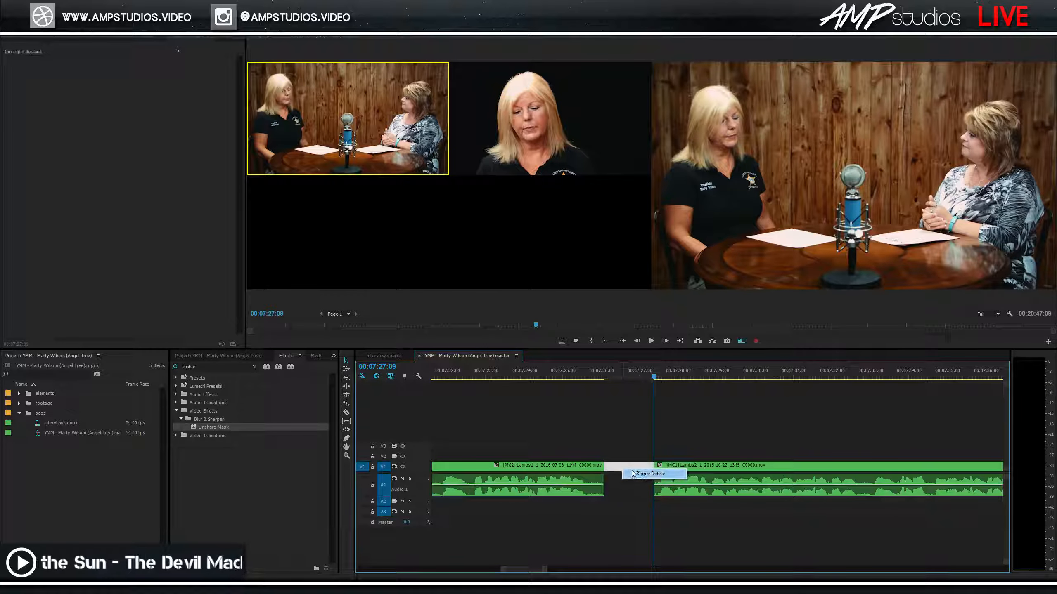
pyautogui.click(634, 474)
pyautogui.click(557, 374)
pyautogui.press('space')
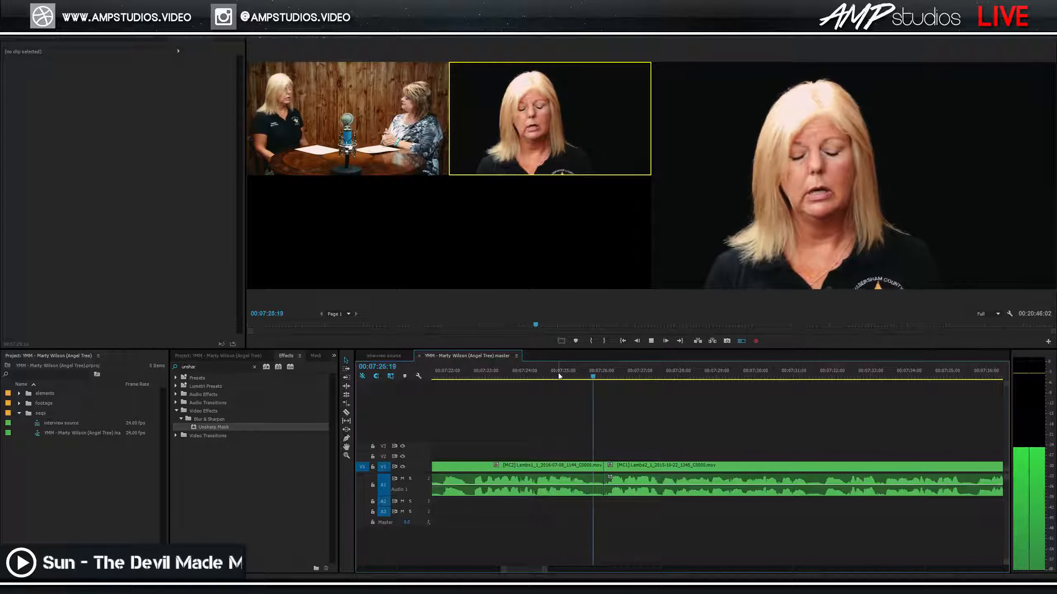
pyautogui.press('space')
# Trim the MC2 clip's end and ripple-delete the small gap before MC1, then review.
pyautogui.click(599, 466)
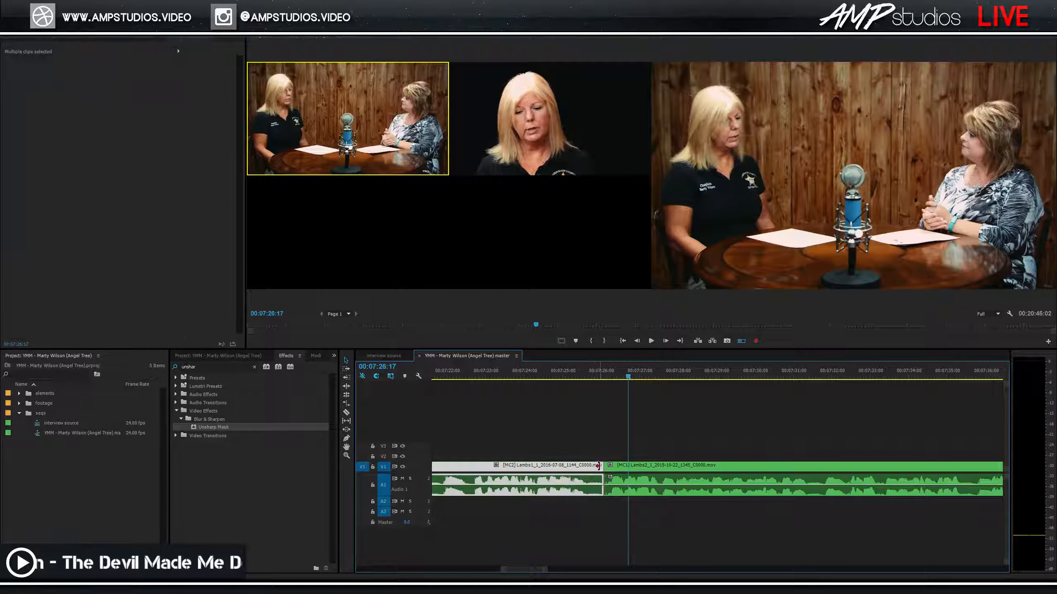
pyautogui.moveTo(594, 468); pyautogui.dragTo(597, 468)
pyautogui.rightClick(603, 469)
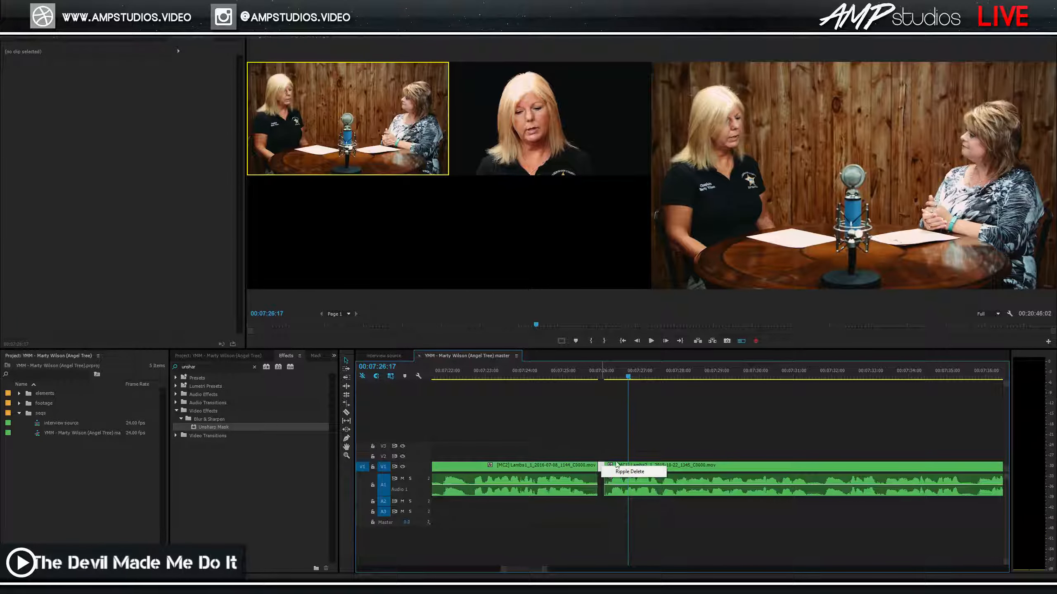
pyautogui.click(616, 472)
pyautogui.click(539, 370)
pyautogui.press('space')
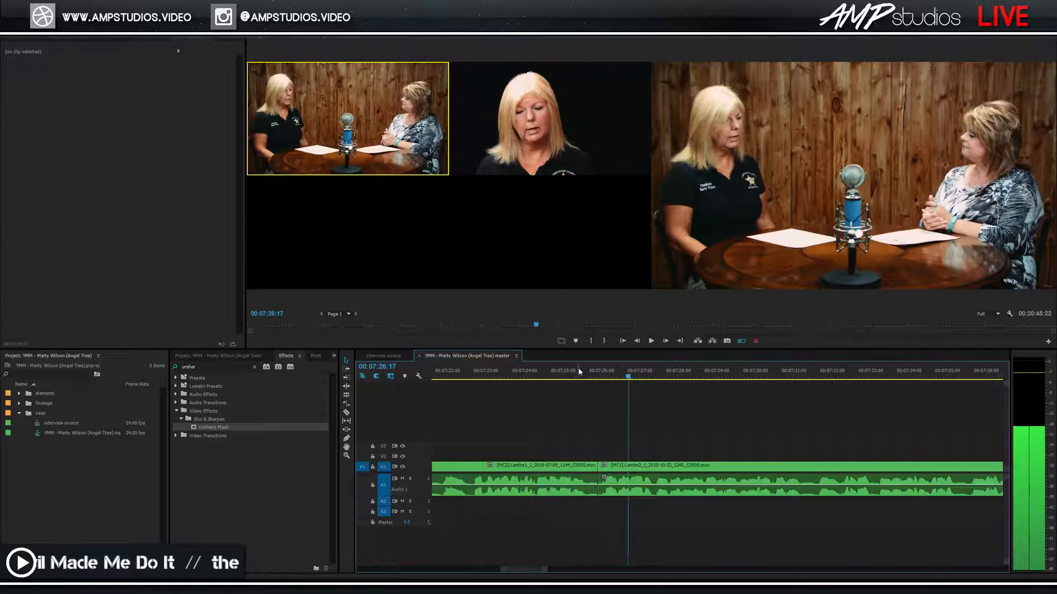
pyautogui.click(585, 369)
# Shorten the Constant Power audio crossfade at the 07:26 cut to 6 frames and save.
pyautogui.moveTo(620, 507); pyautogui.dragTo(601, 494)
pyautogui.click(612, 491)
pyautogui.click(558, 370)
pyautogui.press('space')
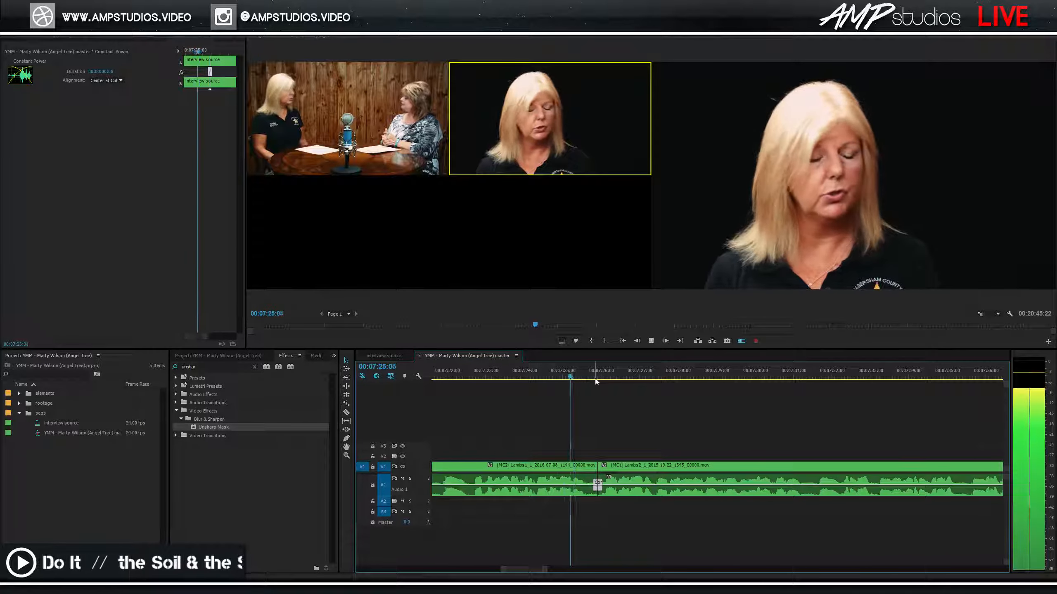
pyautogui.hotkey('ctrl', 's')
# Play on, then split the V1 clip at about 07:31:11.
pyautogui.press('space')
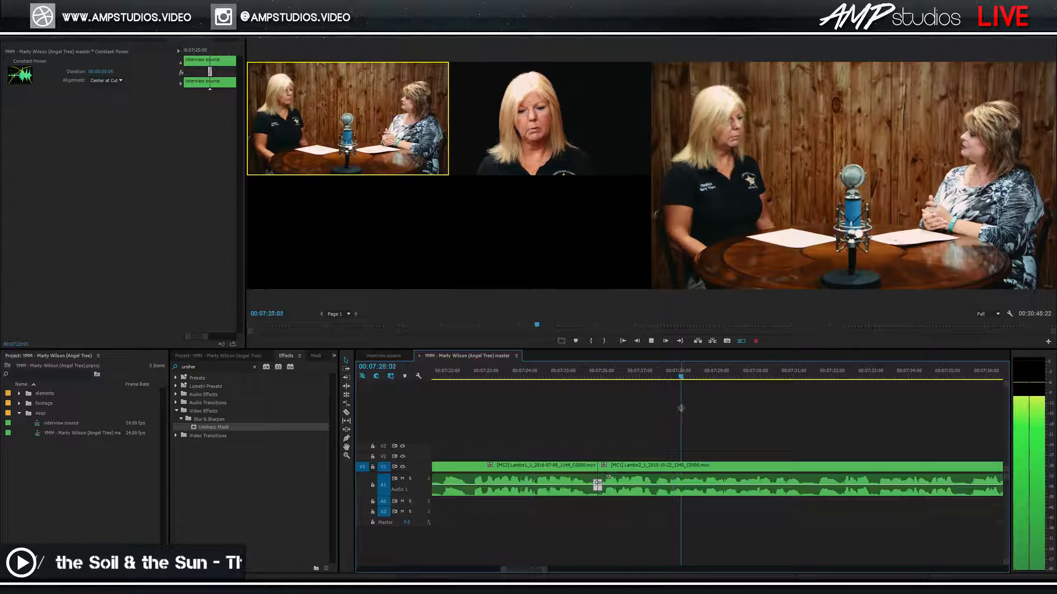
pyautogui.press('-')
pyautogui.scroll(-5, 818, 421)
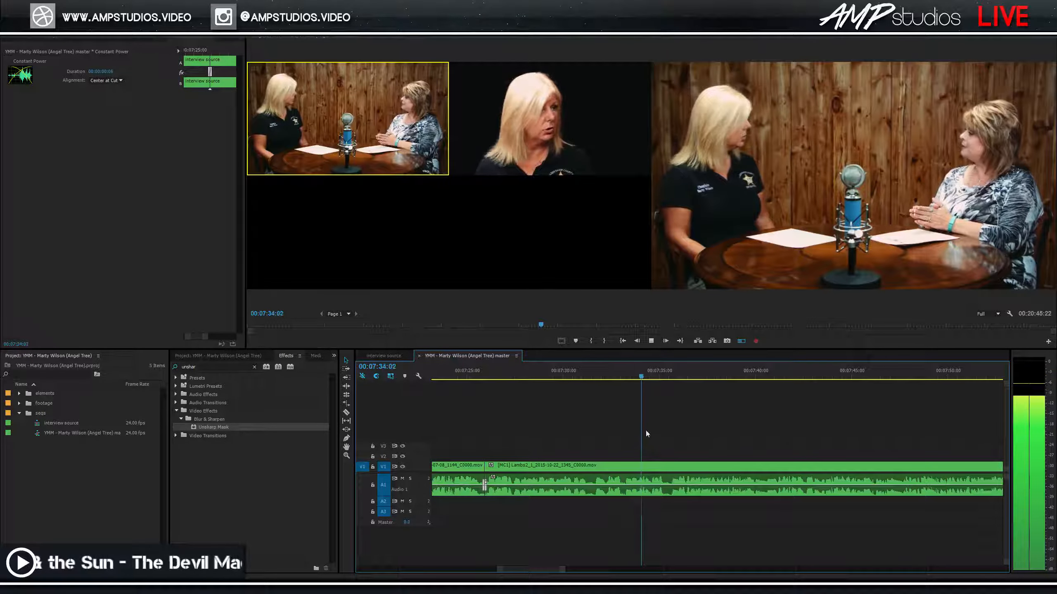
pyautogui.press('space')
pyautogui.click(591, 370)
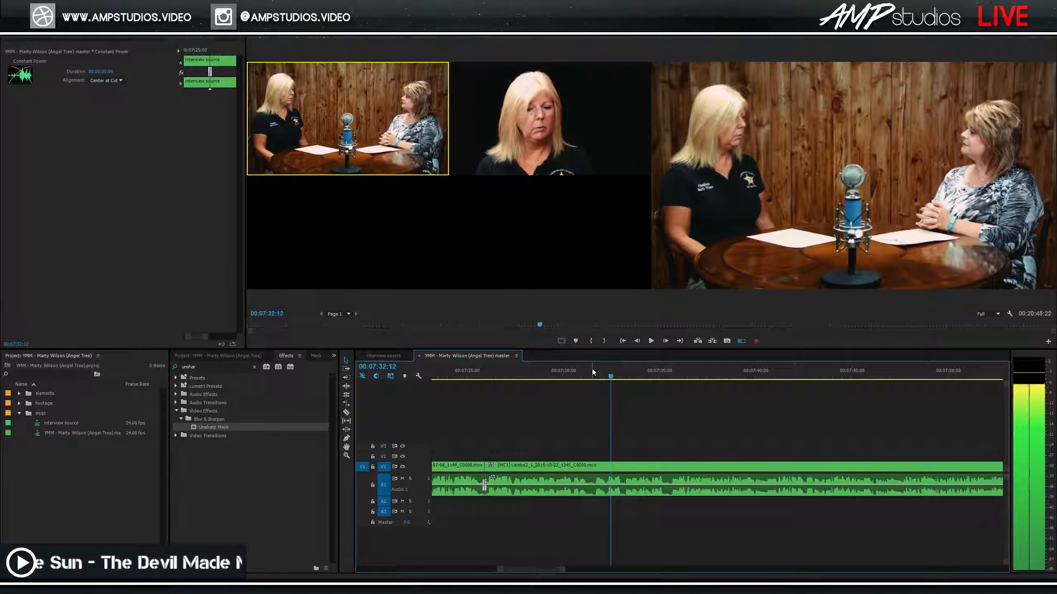
pyautogui.moveTo(593, 377)
pyautogui.mouseDown()
pyautogui.moveTo(579, 377)
pyautogui.moveTo(605, 379)
pyautogui.mouseUp()
pyautogui.hotkey('ctrl', 'k')
# Undo the extra split piece and make the shot after the 07:31 cut the close-up angle 2.
pyautogui.hotkey('ctrl', 'z')
pyautogui.hotkey('ctrl', 'z')
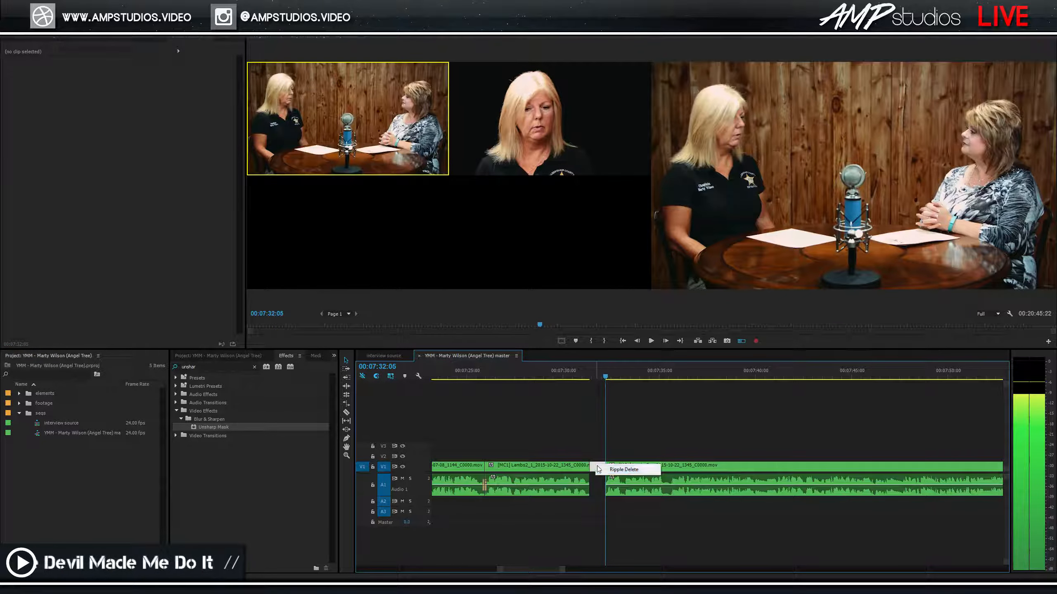
pyautogui.click(548, 114)
pyautogui.moveTo(591, 378)
pyautogui.mouseDown()
pyautogui.moveTo(566, 379)
pyautogui.moveTo(579, 382)
pyautogui.mouseUp()
pyautogui.press('space')
pyautogui.press('space')
# Add a Constant Power crossfade to the audio at the new cut and review it from 07:31:03.
pyautogui.moveTo(604, 499); pyautogui.dragTo(574, 486)
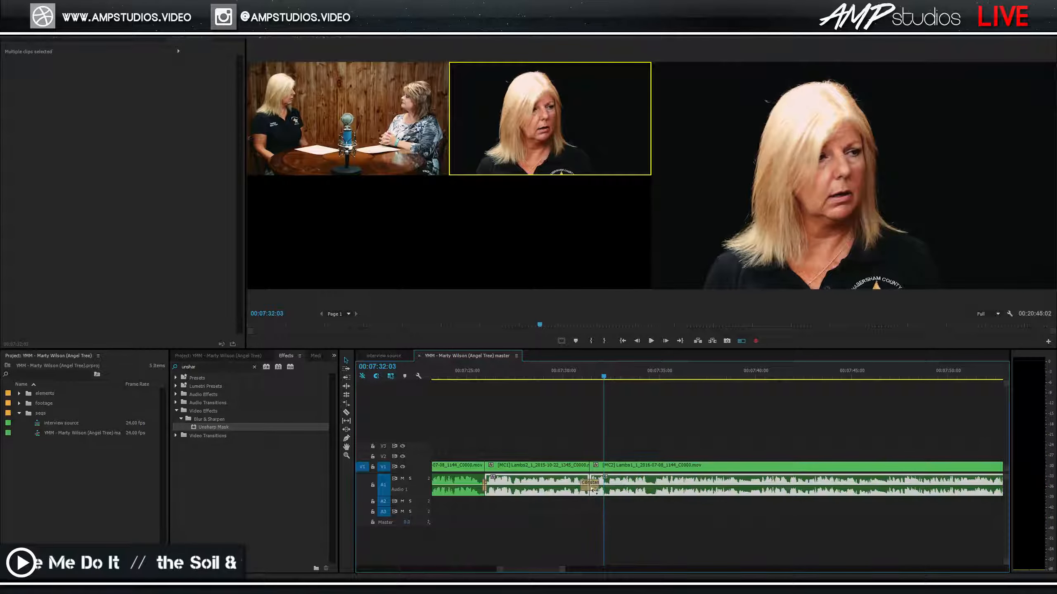
pyautogui.click(593, 486)
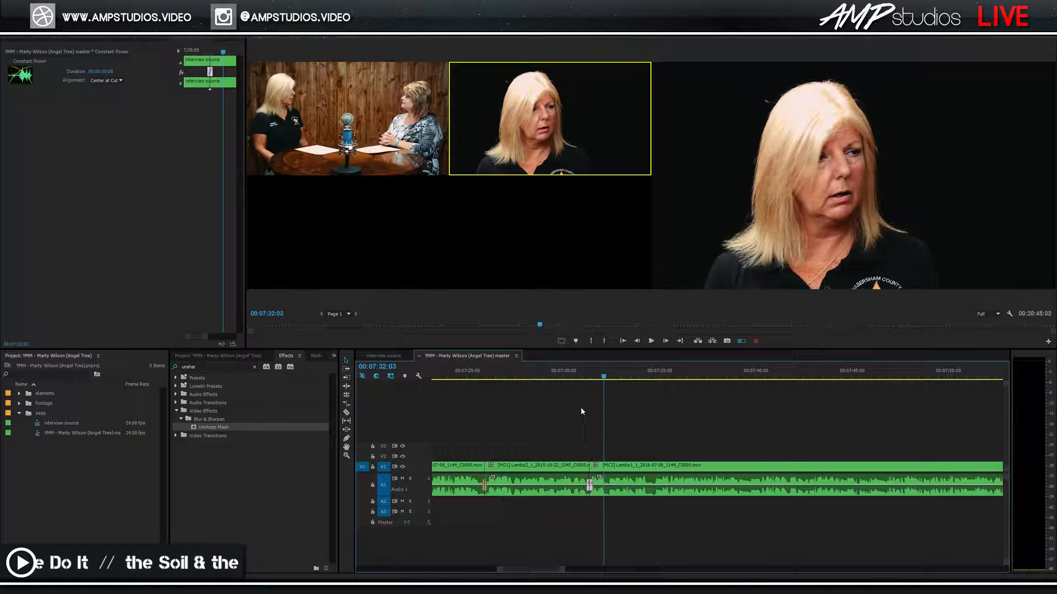
pyautogui.click(584, 370)
pyautogui.press('space')
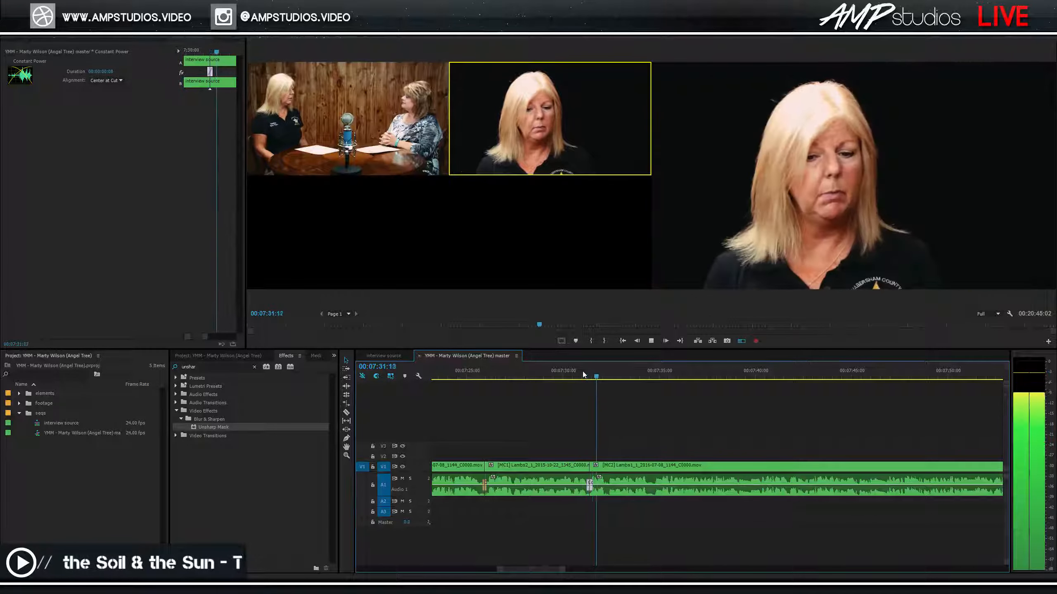
pyautogui.click(582, 373)
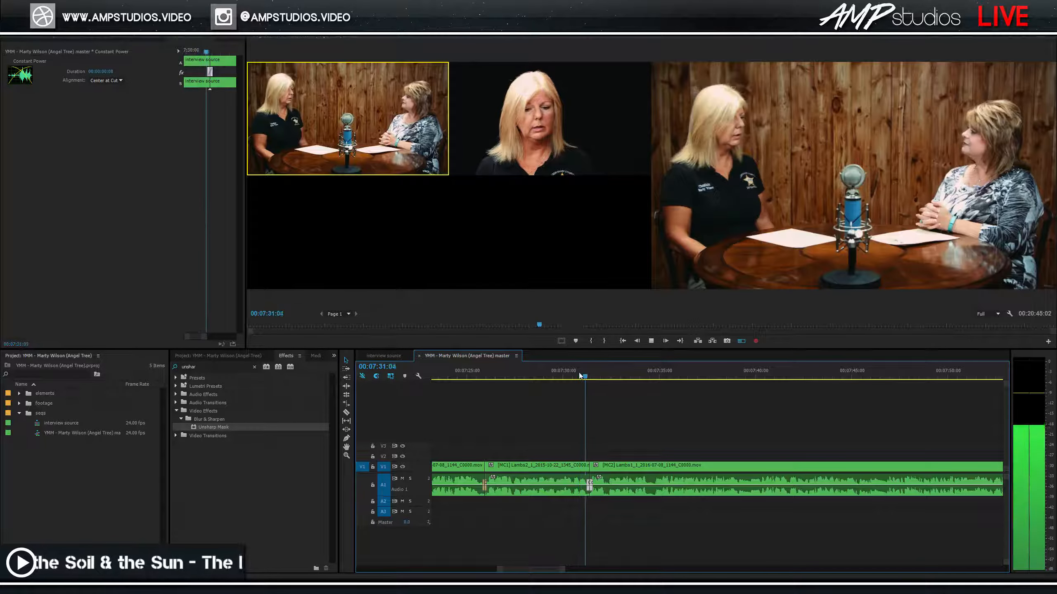
pyautogui.press('space')
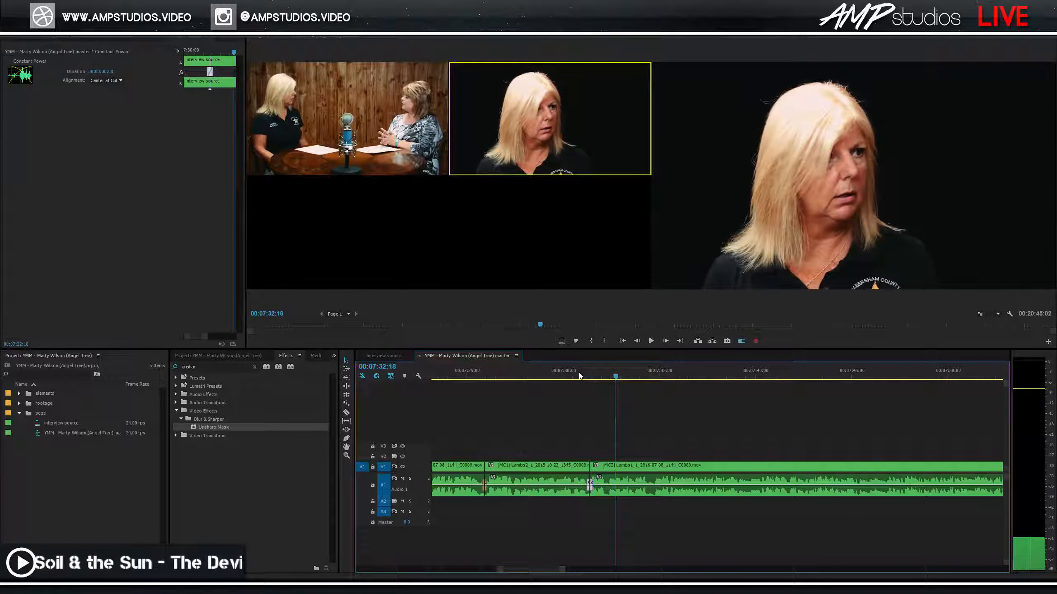
pyautogui.click(583, 377)
pyautogui.press('space')
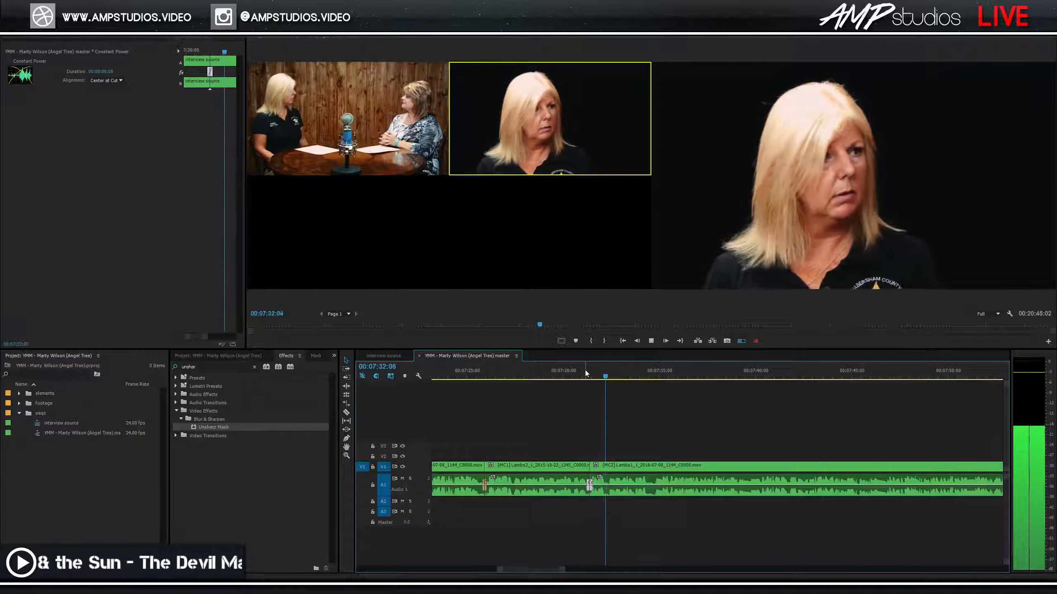
pyautogui.press('space')
# Save, cut to the wide camera 1 angle around 07:38, and play through to 07:49:01.
pyautogui.hotkey('ctrl', 's')
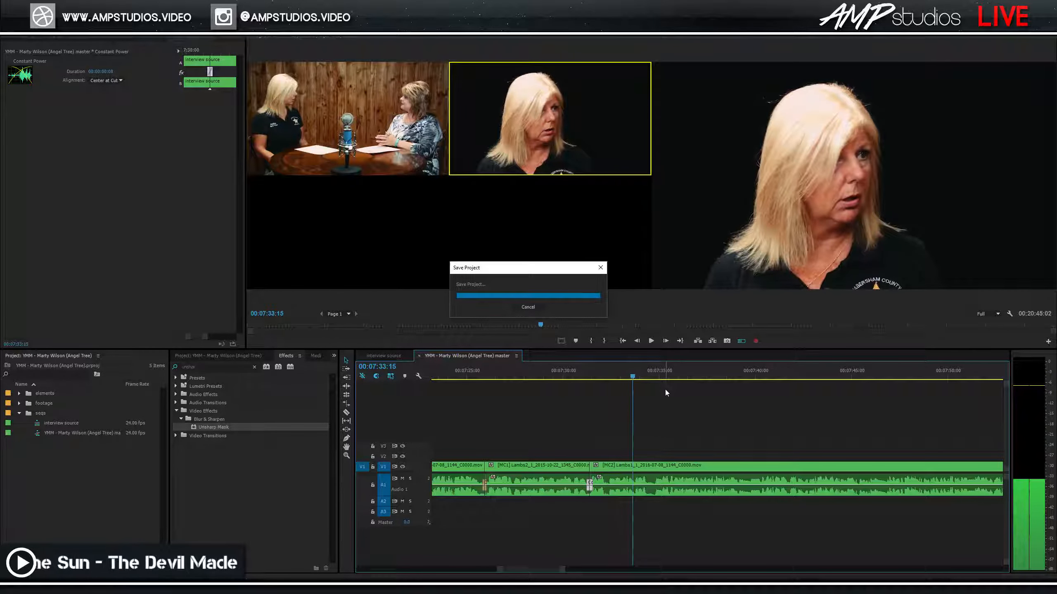
pyautogui.press('space')
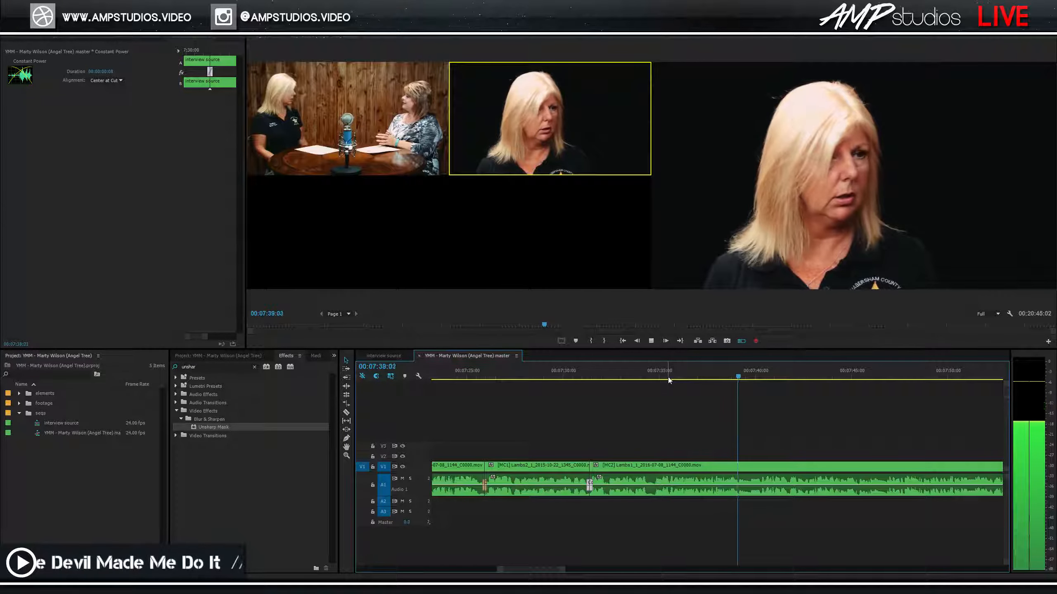
pyautogui.click(716, 377)
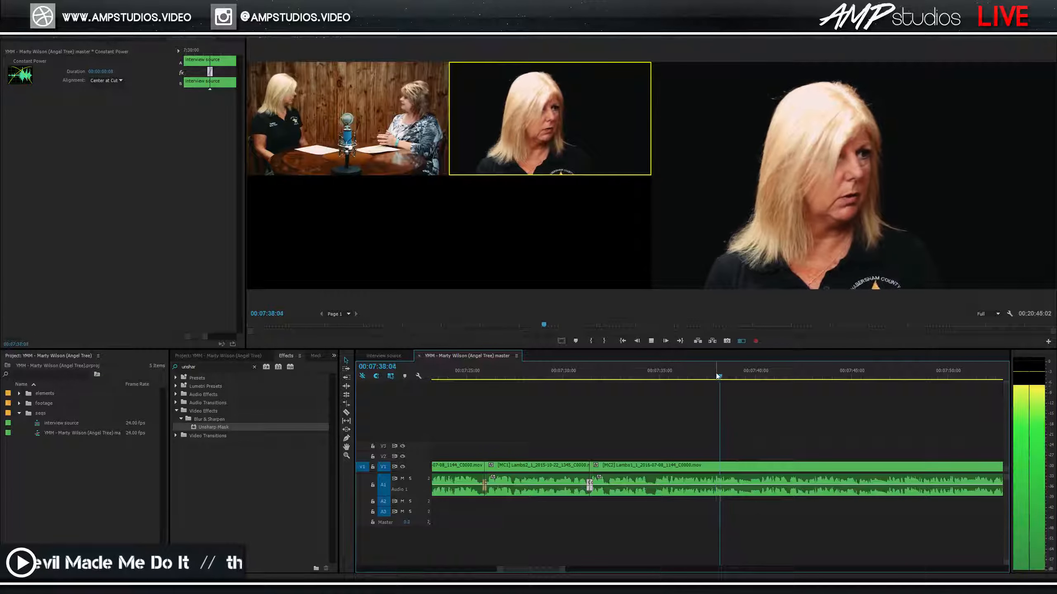
pyautogui.press('1')
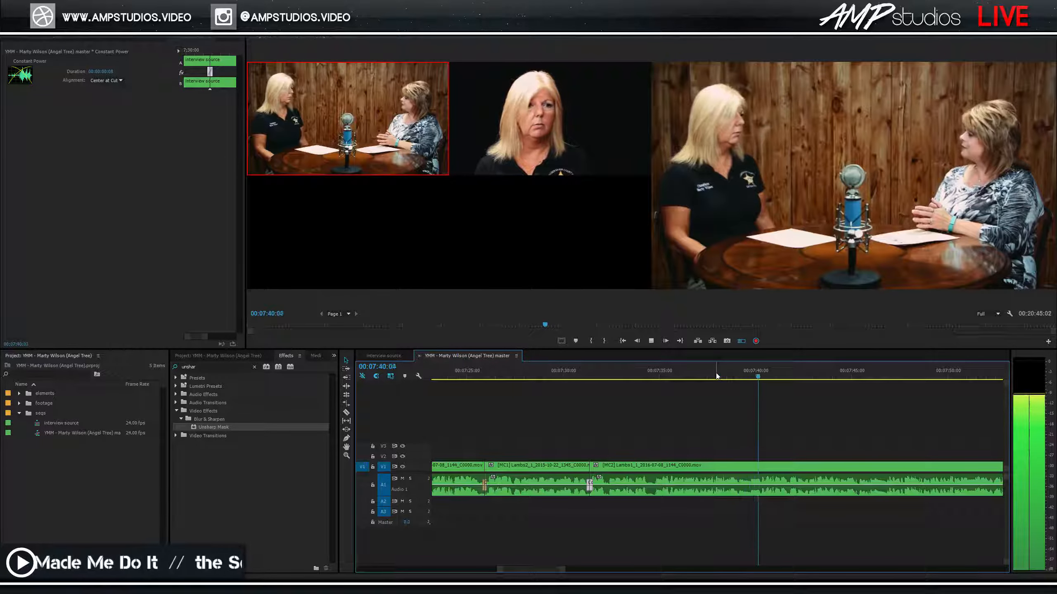
pyautogui.press('-')
pyautogui.press('-')
pyautogui.press('-')
pyautogui.press('space')
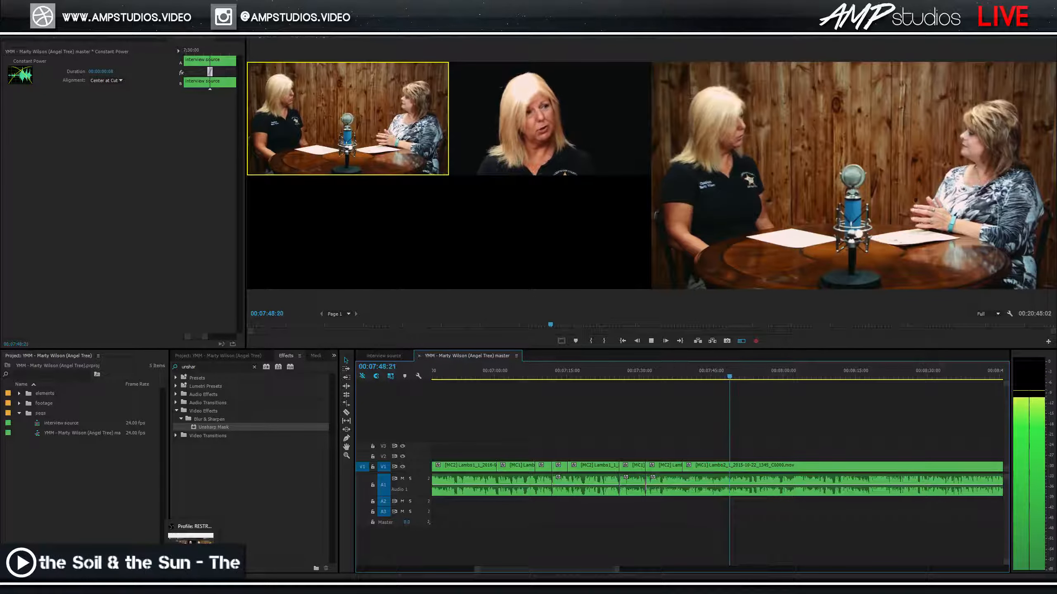
pyautogui.press('space')
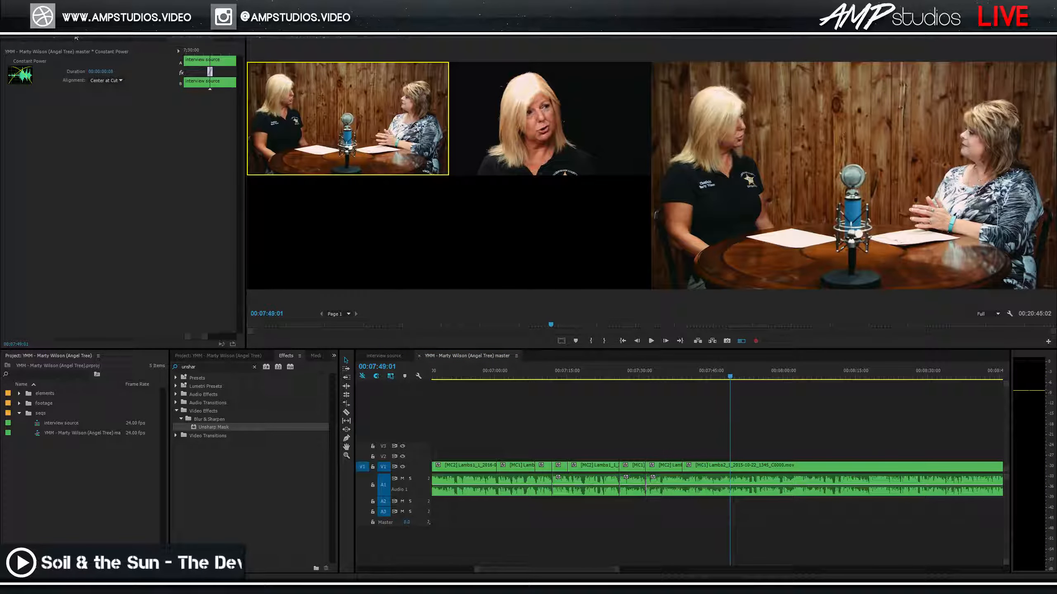